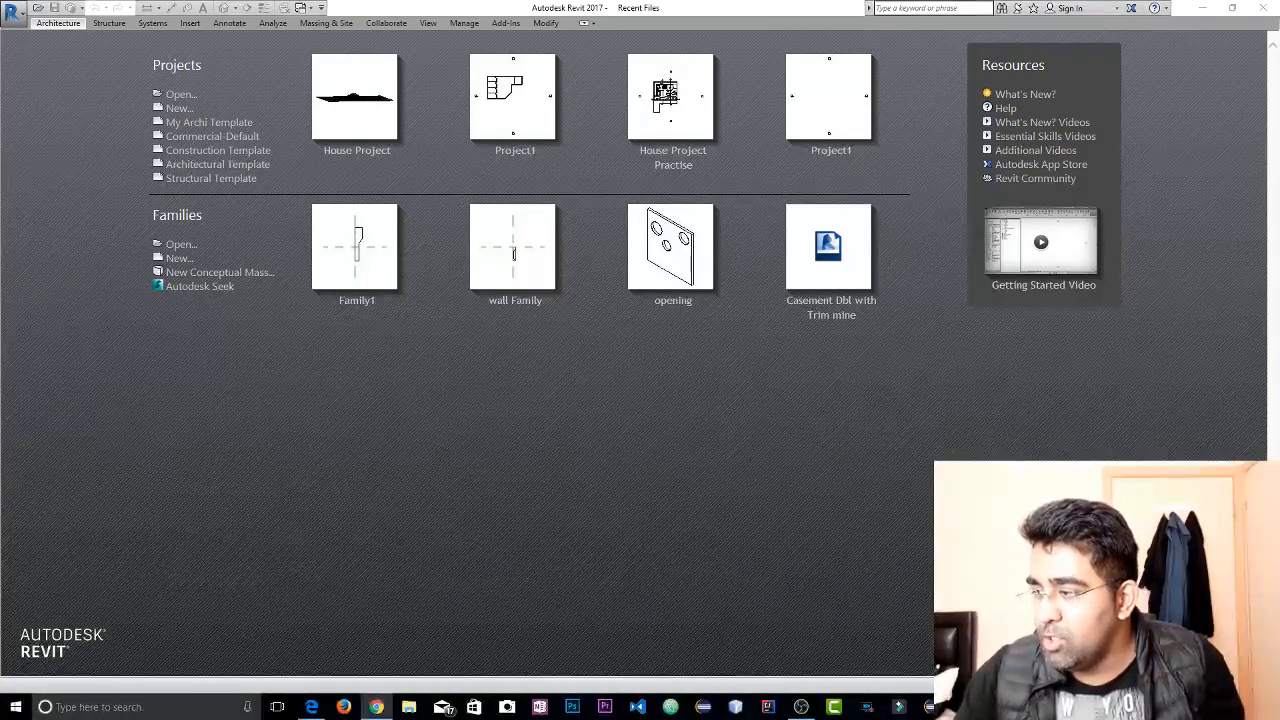
Create a new project from the Architectural Template
{"action": "left_click", "coordinate": [737, 387]}
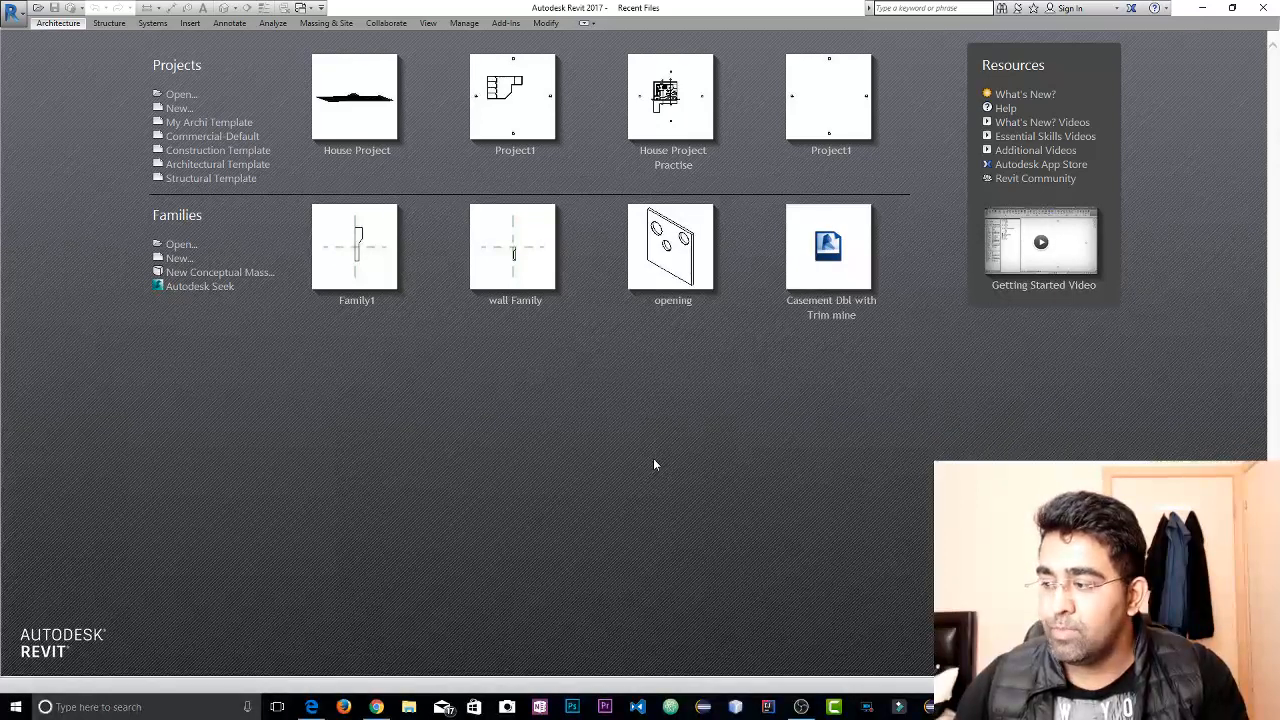
{"action": "left_click", "coordinate": [226, 170]}
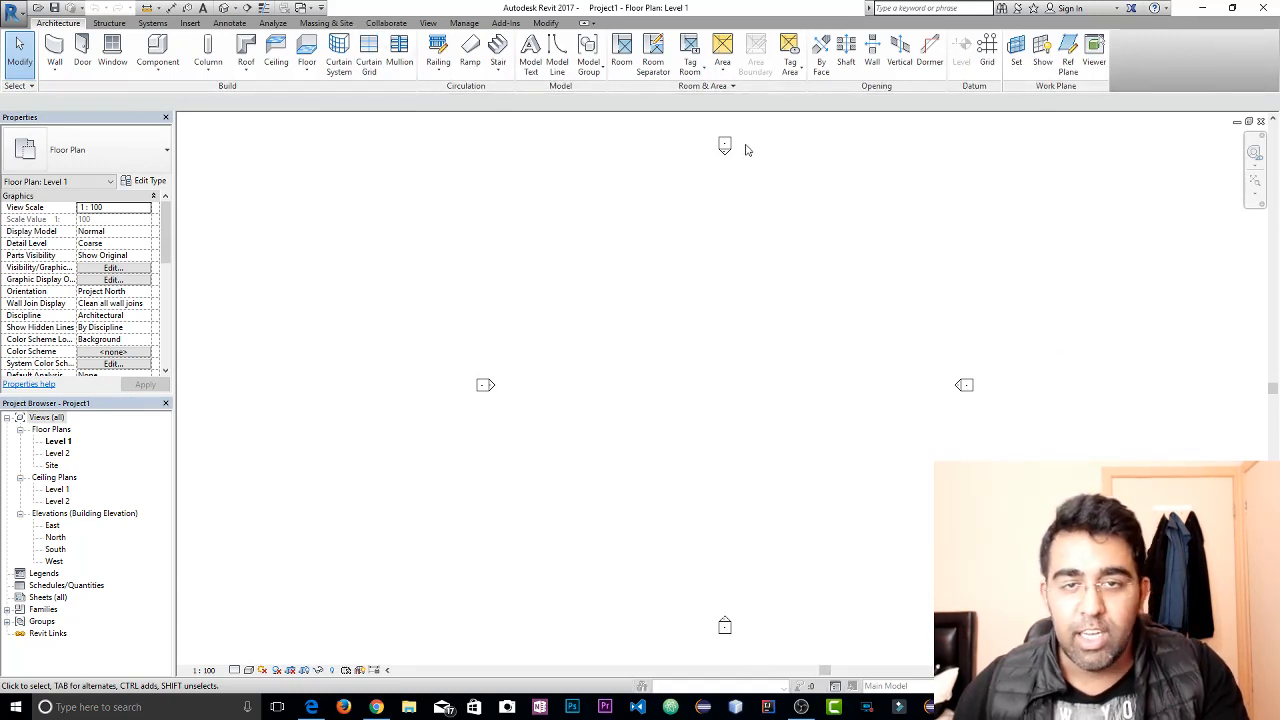
Set the project's length units to feet and fractional inches
{"action": "left_click", "coordinate": [464, 23]}
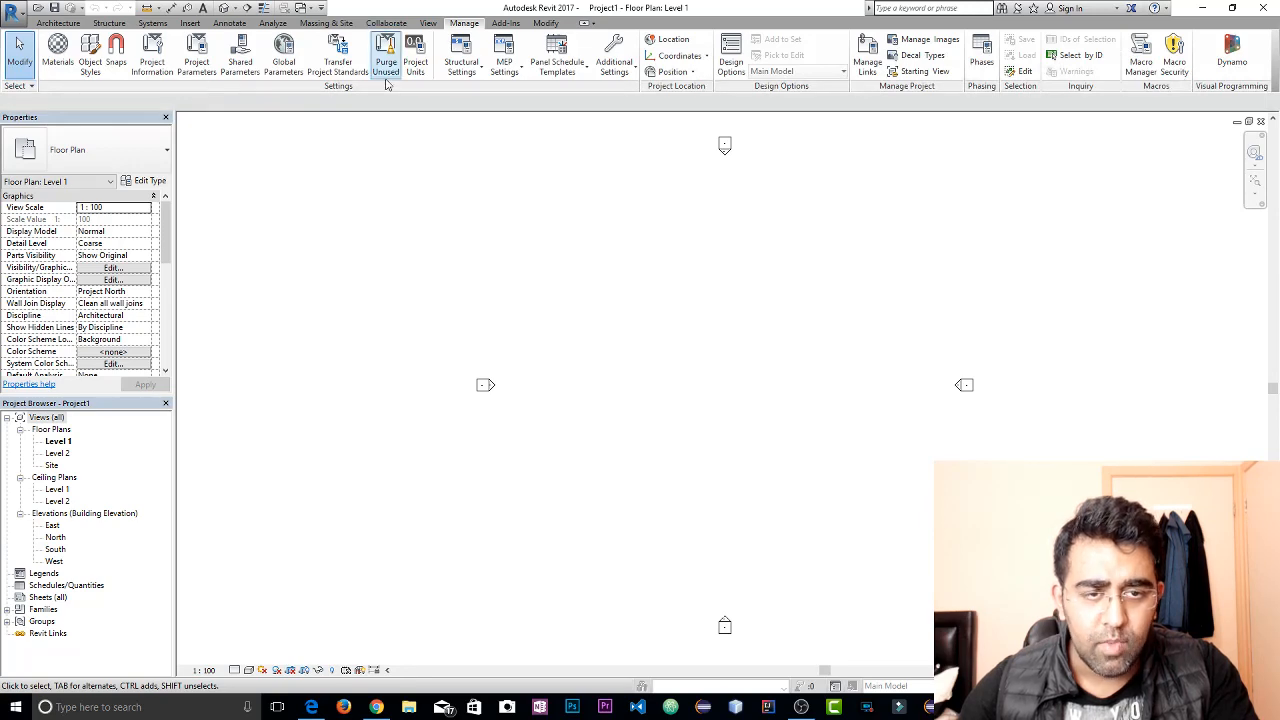
{"action": "left_click", "coordinate": [415, 62]}
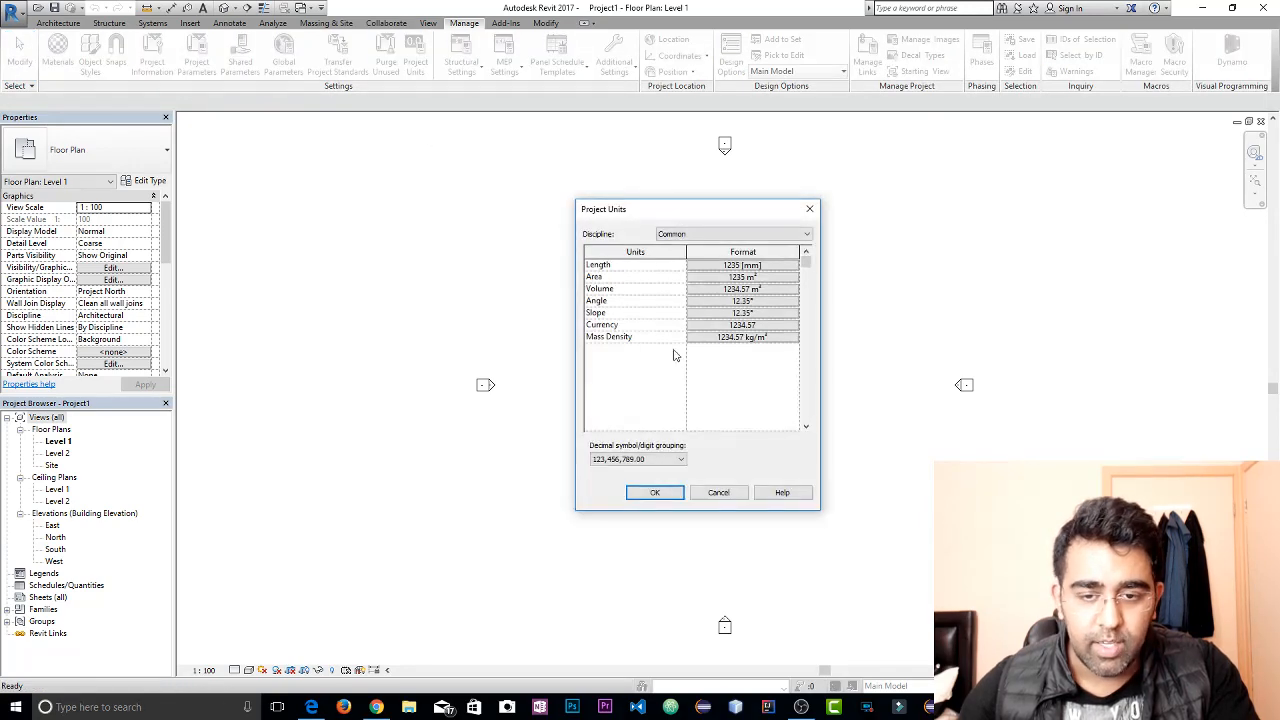
{"action": "left_click", "coordinate": [783, 266]}
{"action": "left_click", "coordinate": [770, 323]}
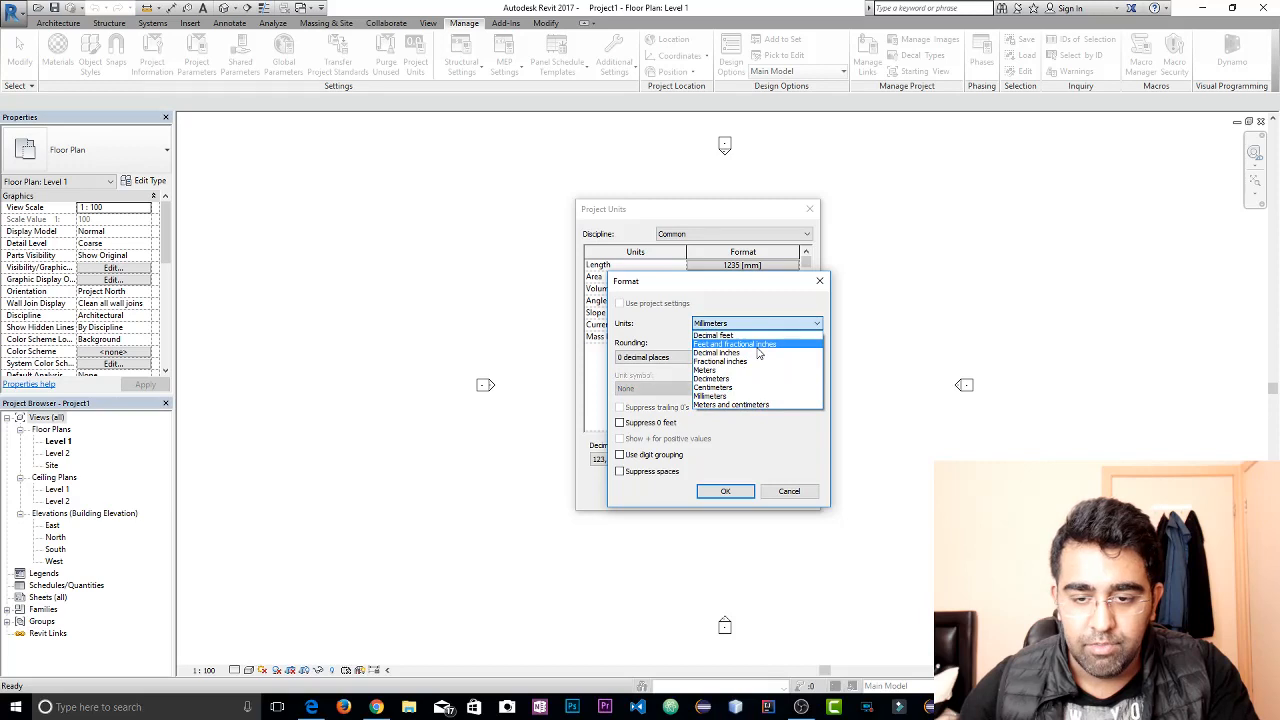
{"action": "left_click", "coordinate": [758, 344]}
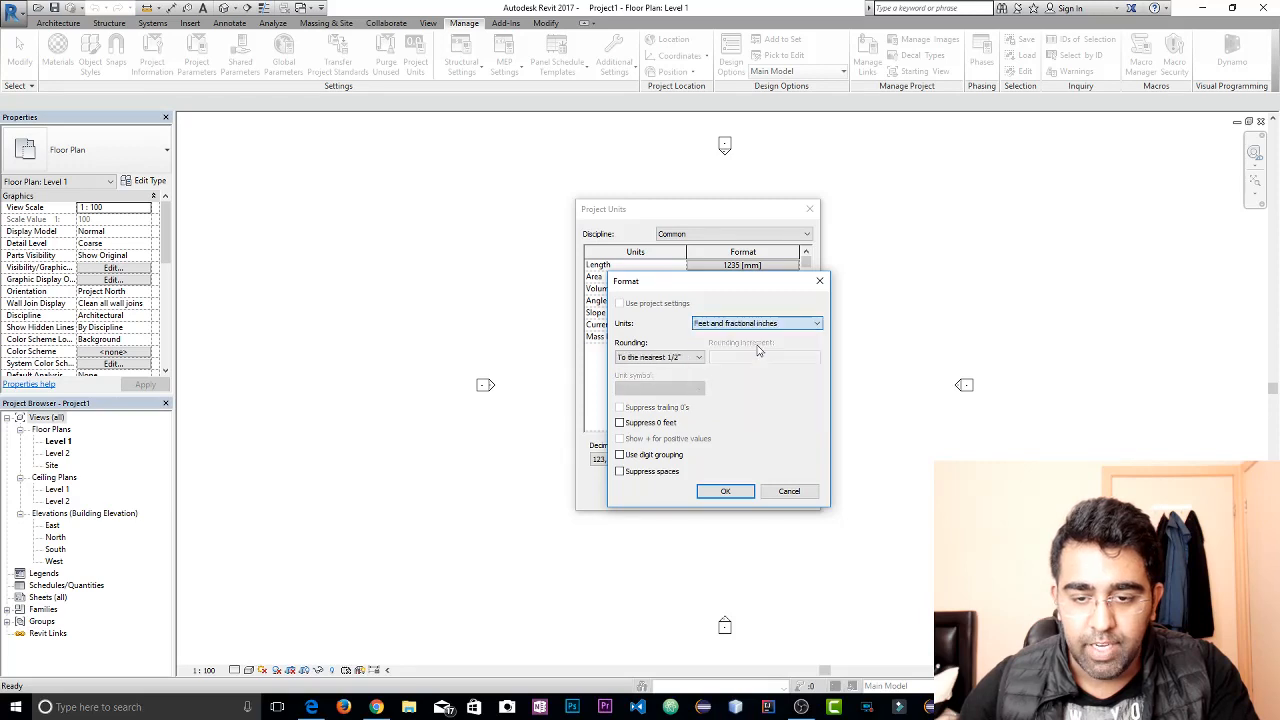
{"action": "left_click", "coordinate": [726, 491]}
{"action": "left_click", "coordinate": [665, 493]}
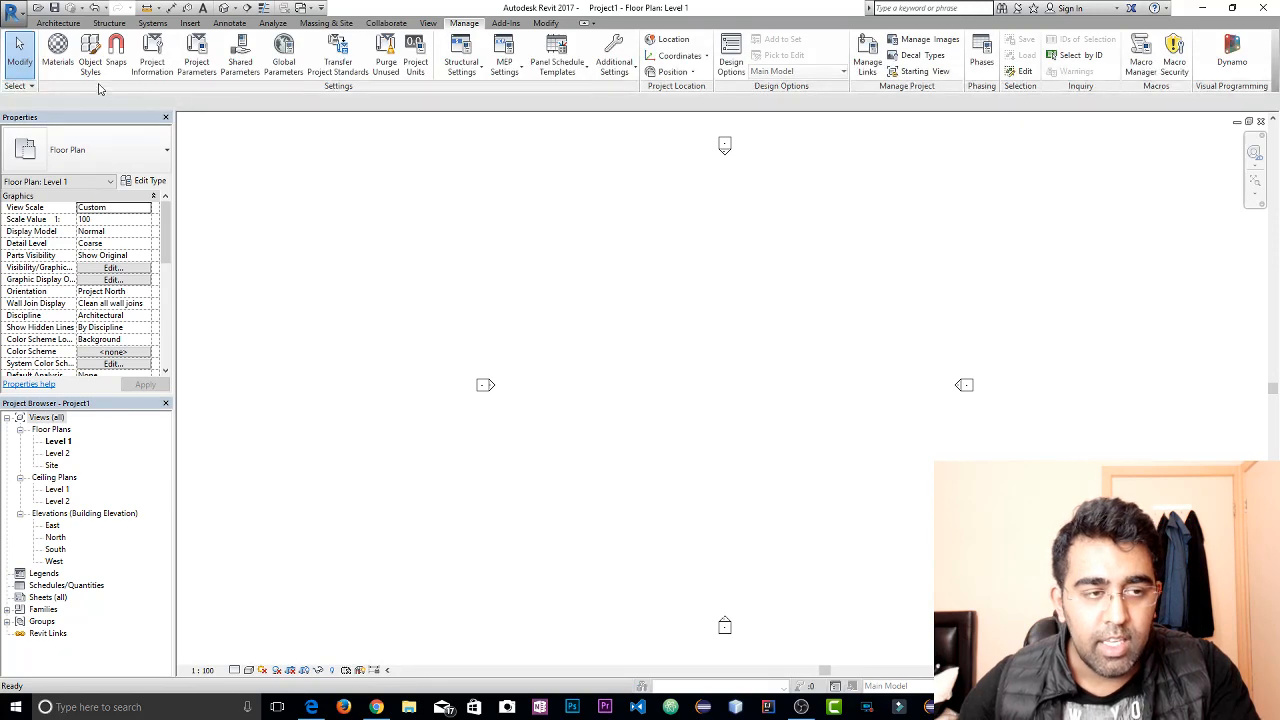
In the project information, enter TheRoyal as the organization name and House Plan as the organization description
{"action": "left_click", "coordinate": [152, 58]}
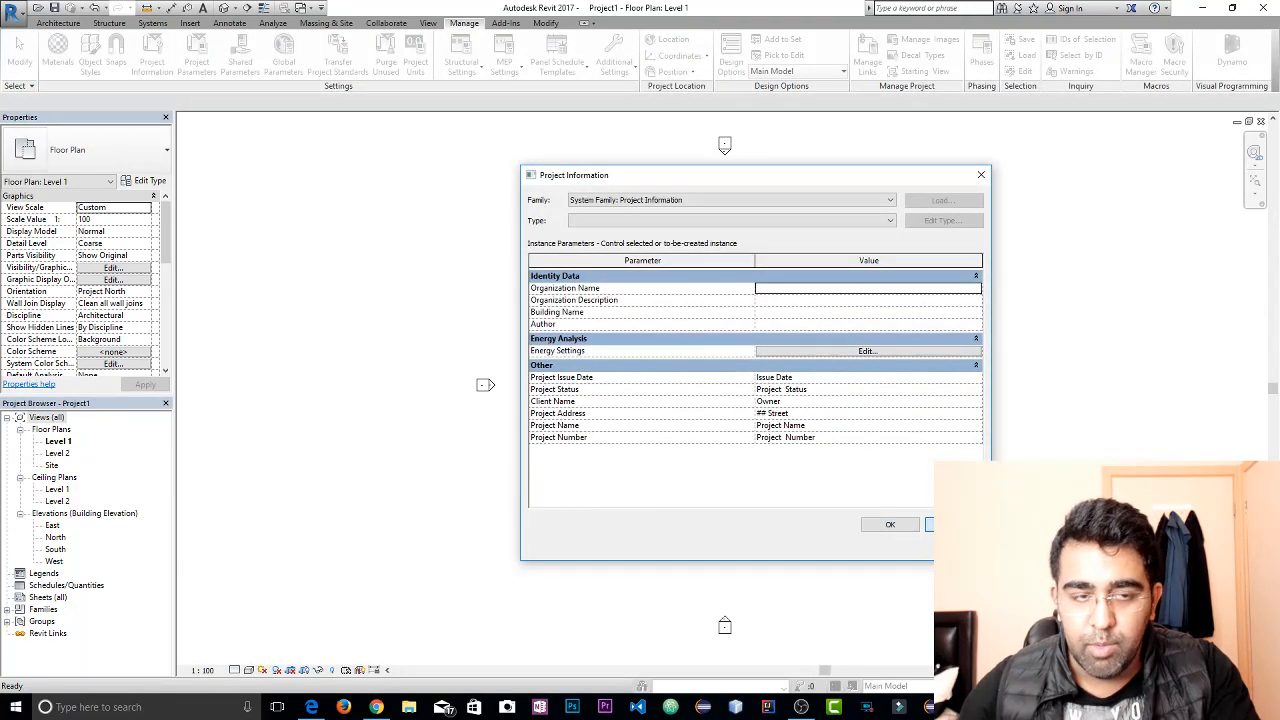
{"action": "left_click", "coordinate": [889, 524]}
{"action": "left_click", "coordinate": [148, 76]}
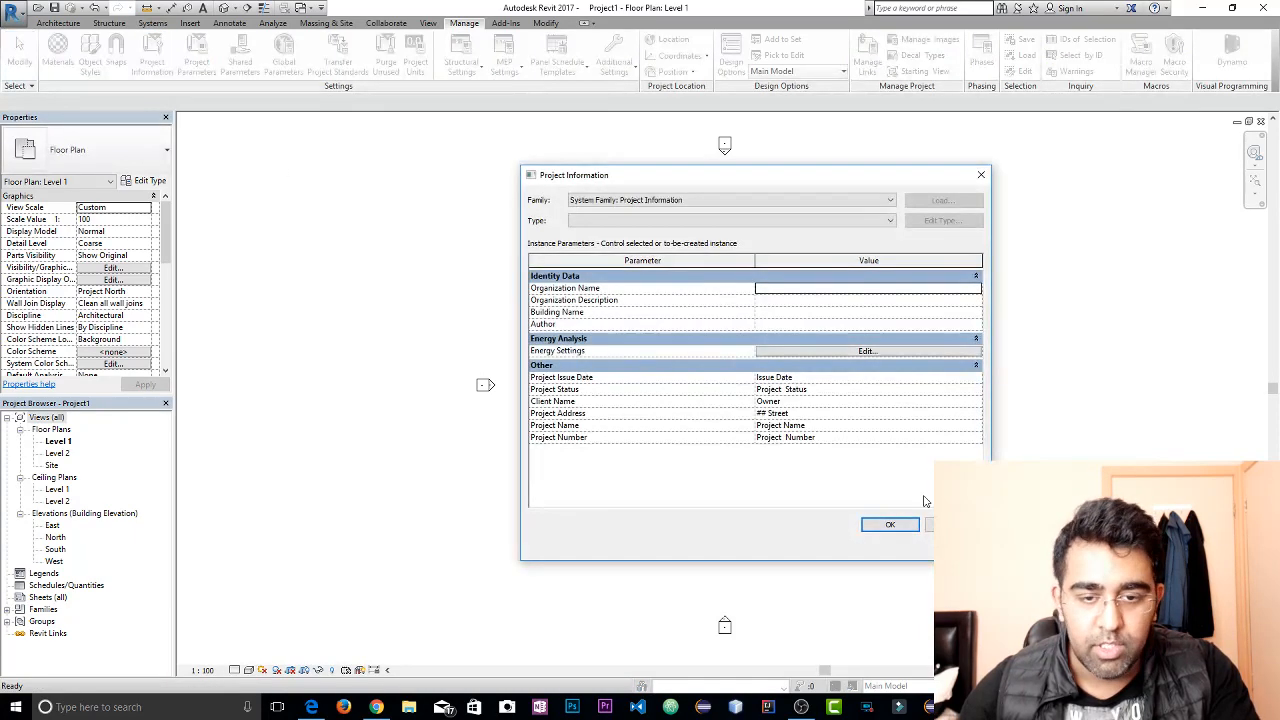
{"action": "left_click_drag", "start_coordinate": [990, 560], "coordinate": [1010, 648]}
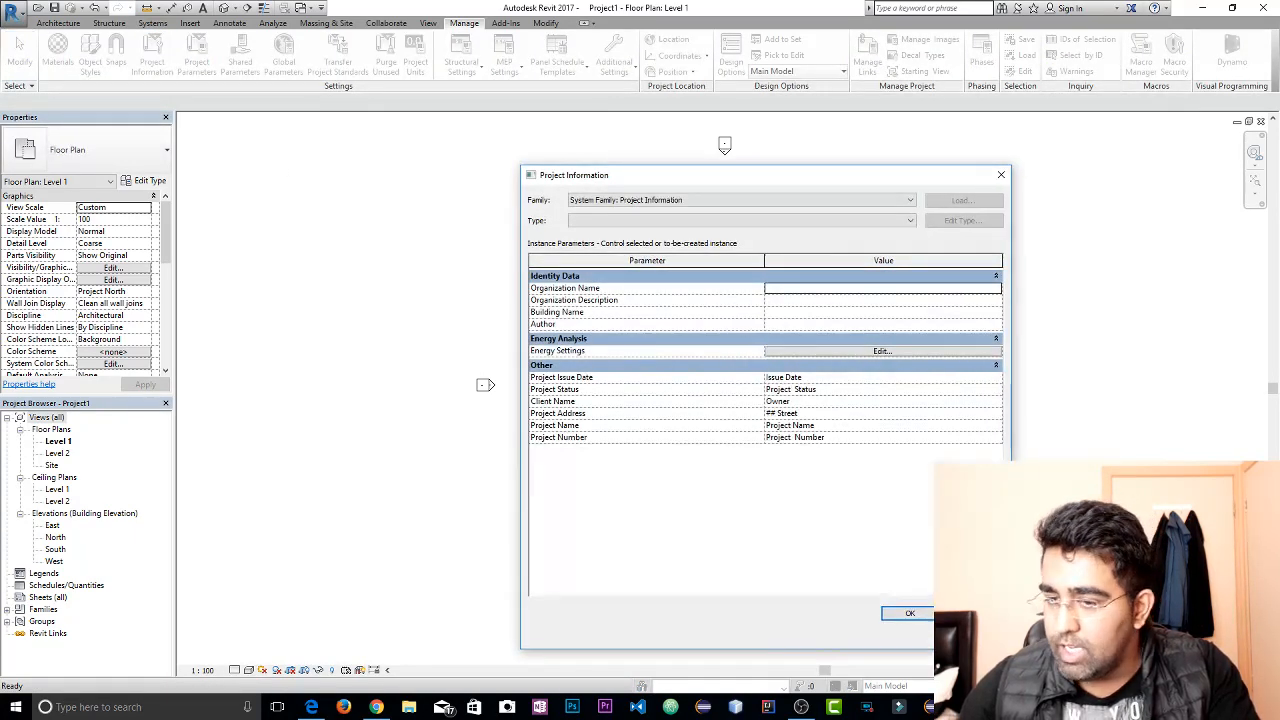
{"action": "left_click", "coordinate": [815, 291]}
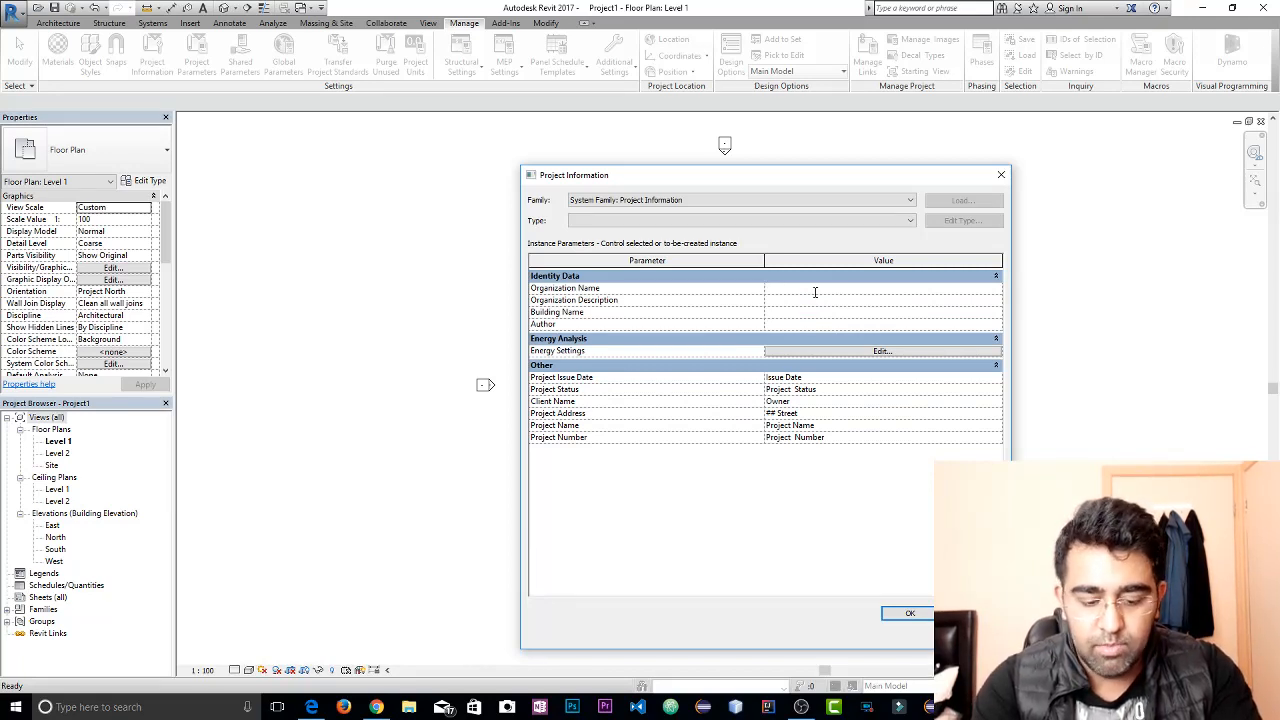
{"action": "type", "text": "TheRoyal"}
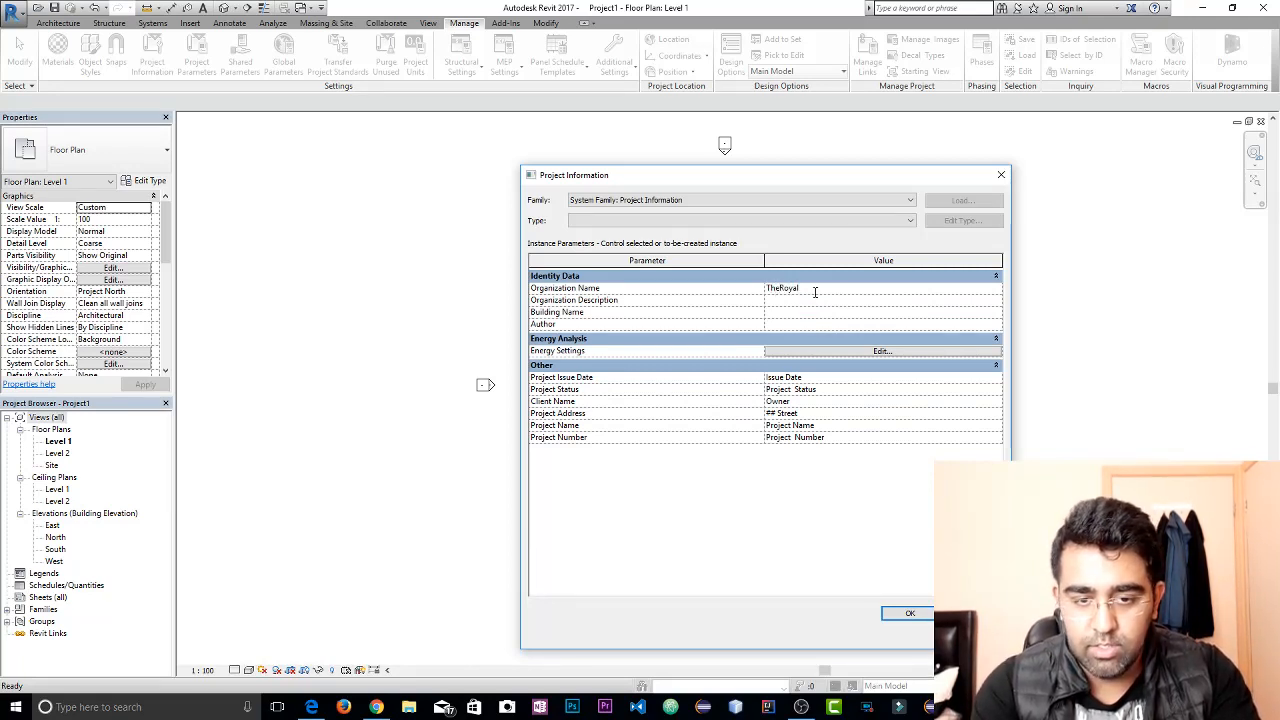
{"action": "left_click", "coordinate": [815, 297]}
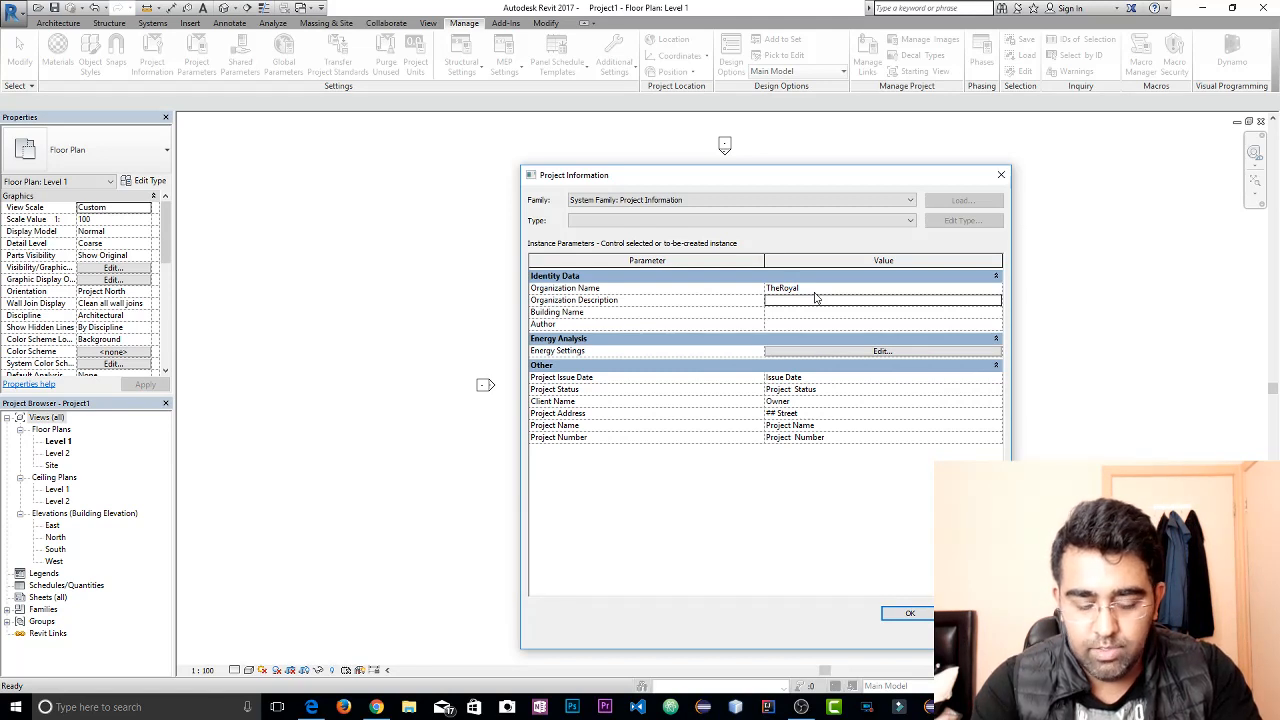
{"action": "type", "text": "House Plan"}
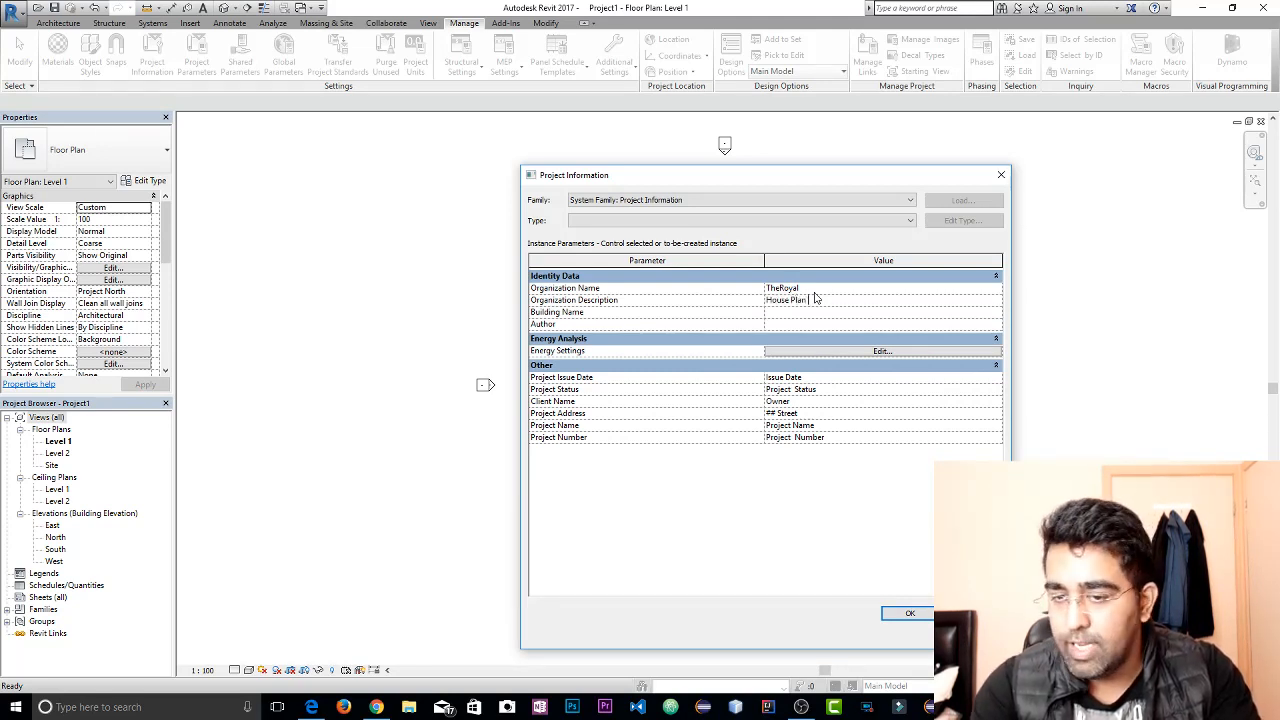
{"action": "key", "text": "Tab"}
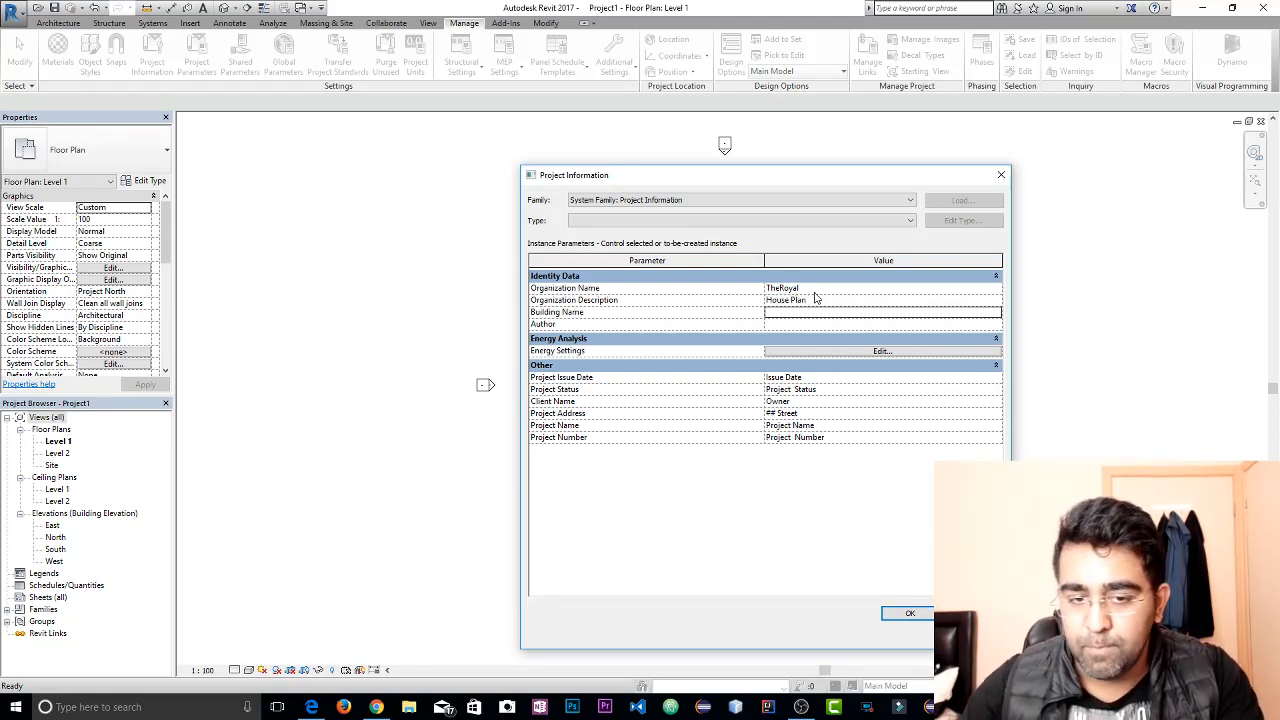
Set the building name to 08 and enter the author's full name in the project information
{"action": "left_click", "coordinate": [811, 312]}
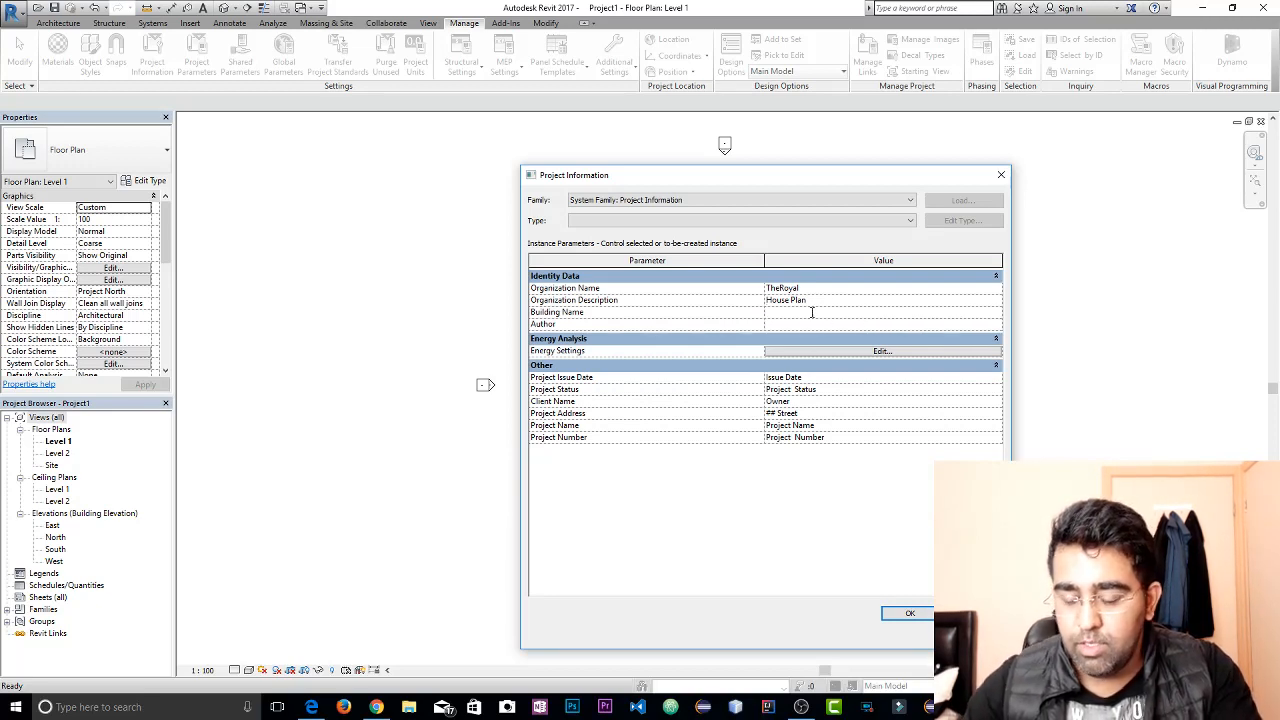
{"action": "type", "text": "08"}
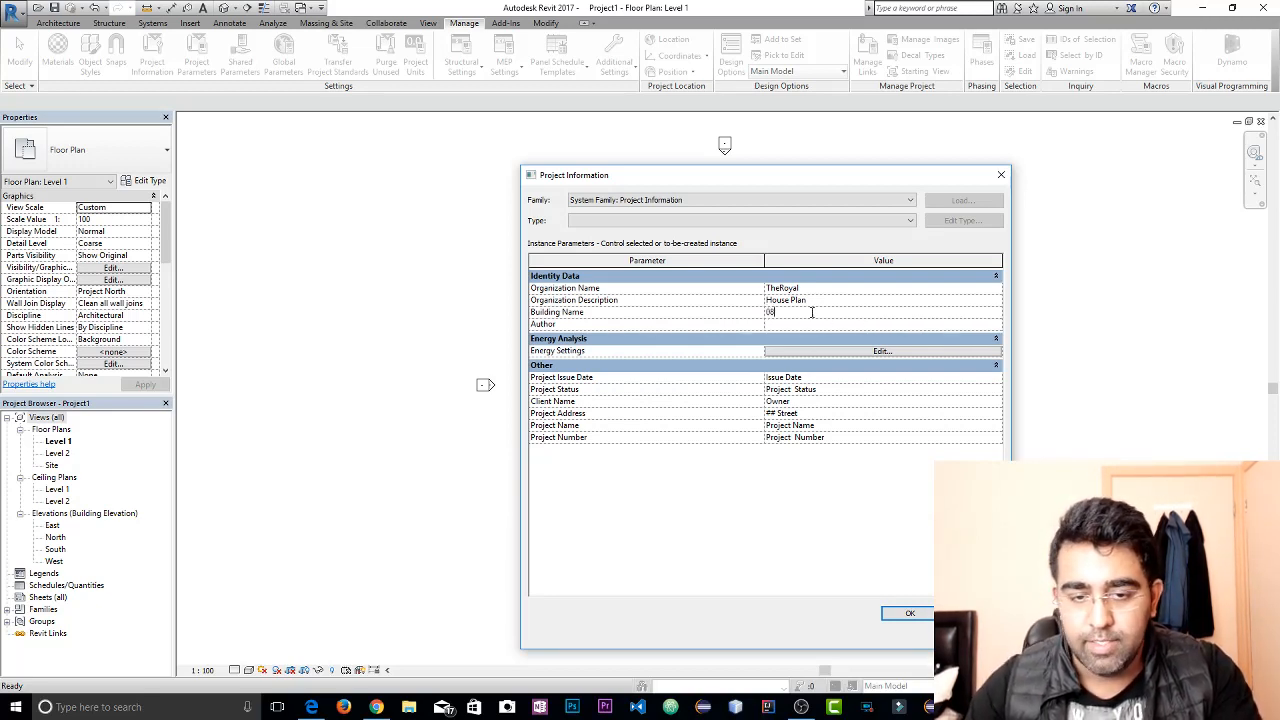
{"action": "key", "text": "Tab"}
{"action": "type", "text": "Awais"}
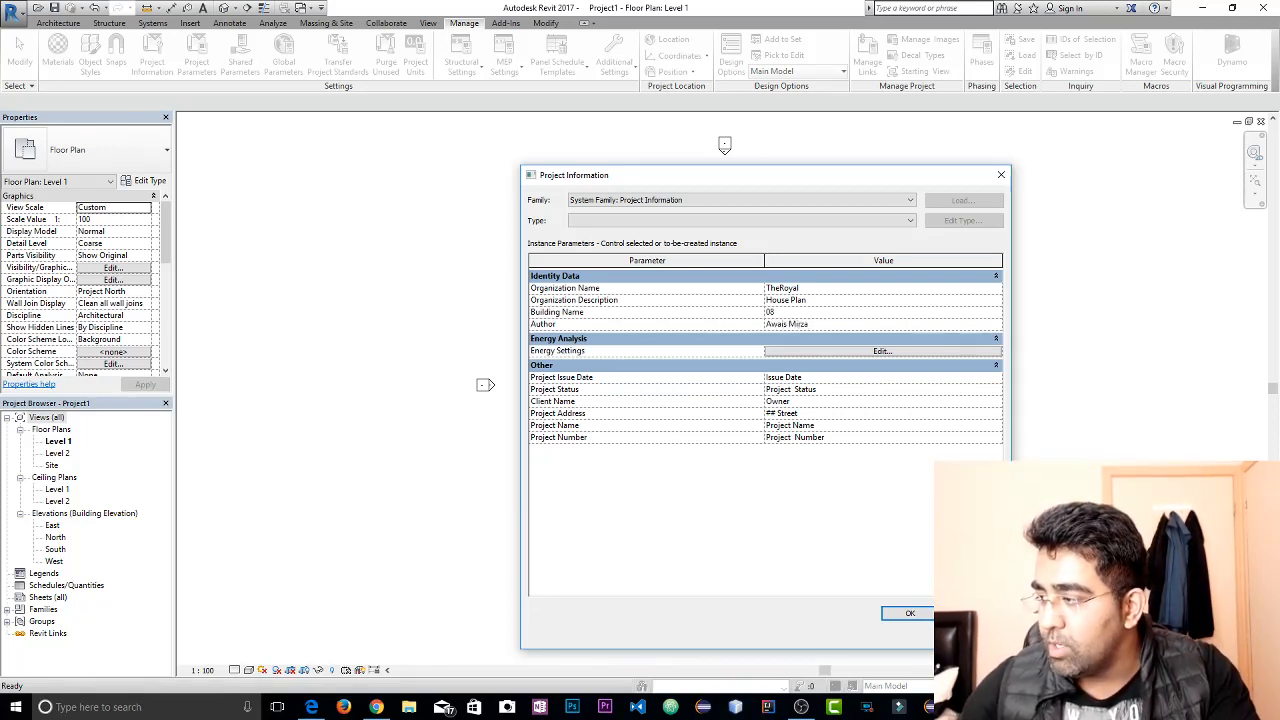
{"action": "key", "text": "alt+Tab"}
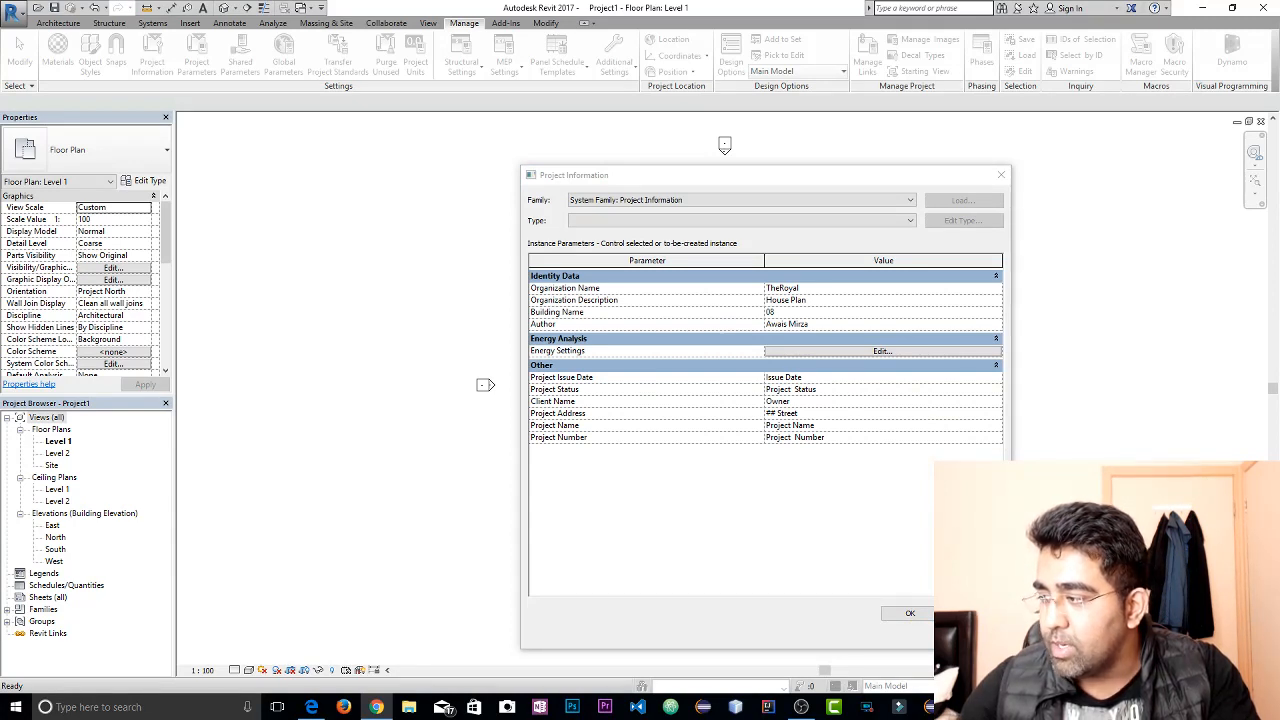
{"action": "left_click", "coordinate": [795, 532]}
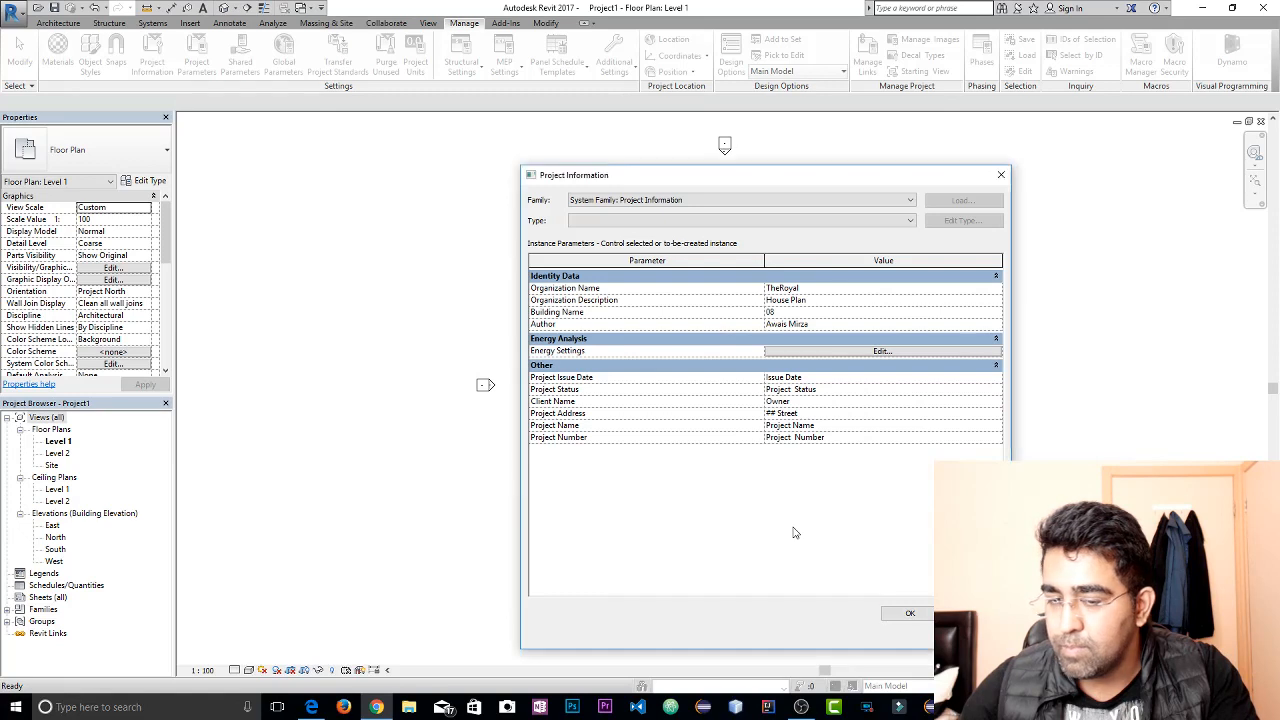
Set the project issue date to 10/05/2017 and the project status to Active, and accept the project information
{"action": "left_click", "coordinate": [845, 377]}
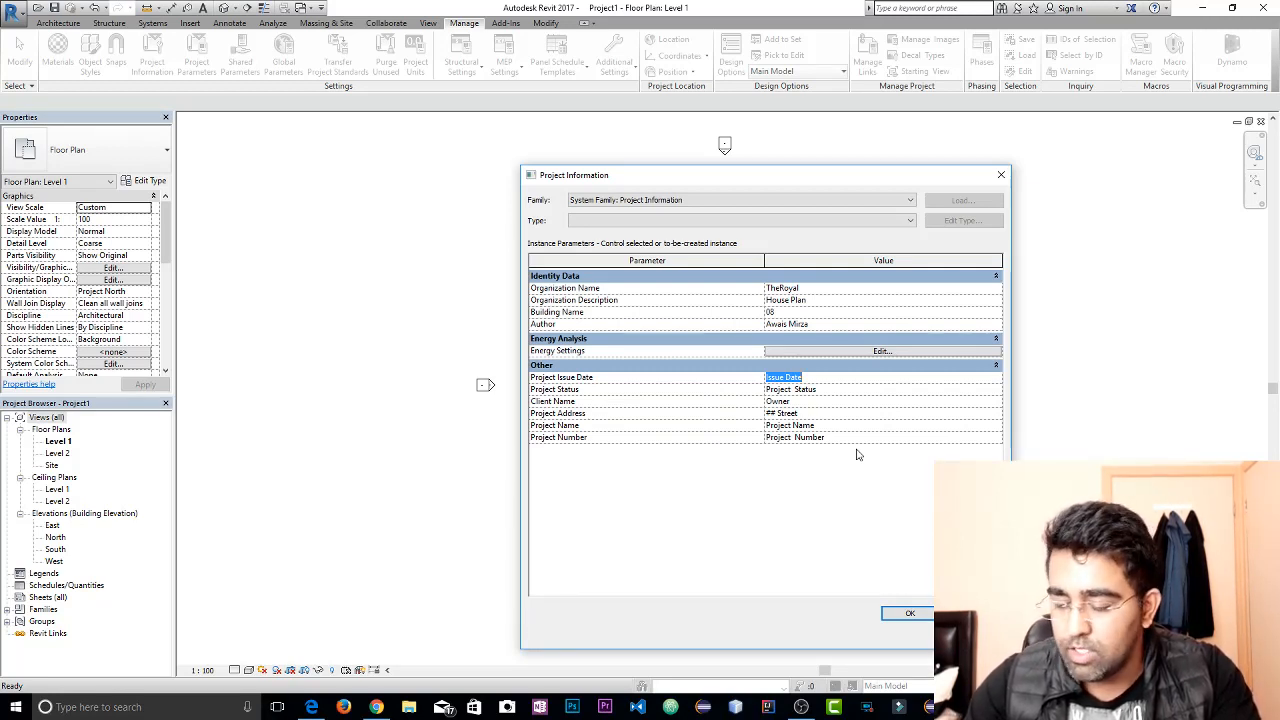
{"action": "type", "text": "10/05/2017"}
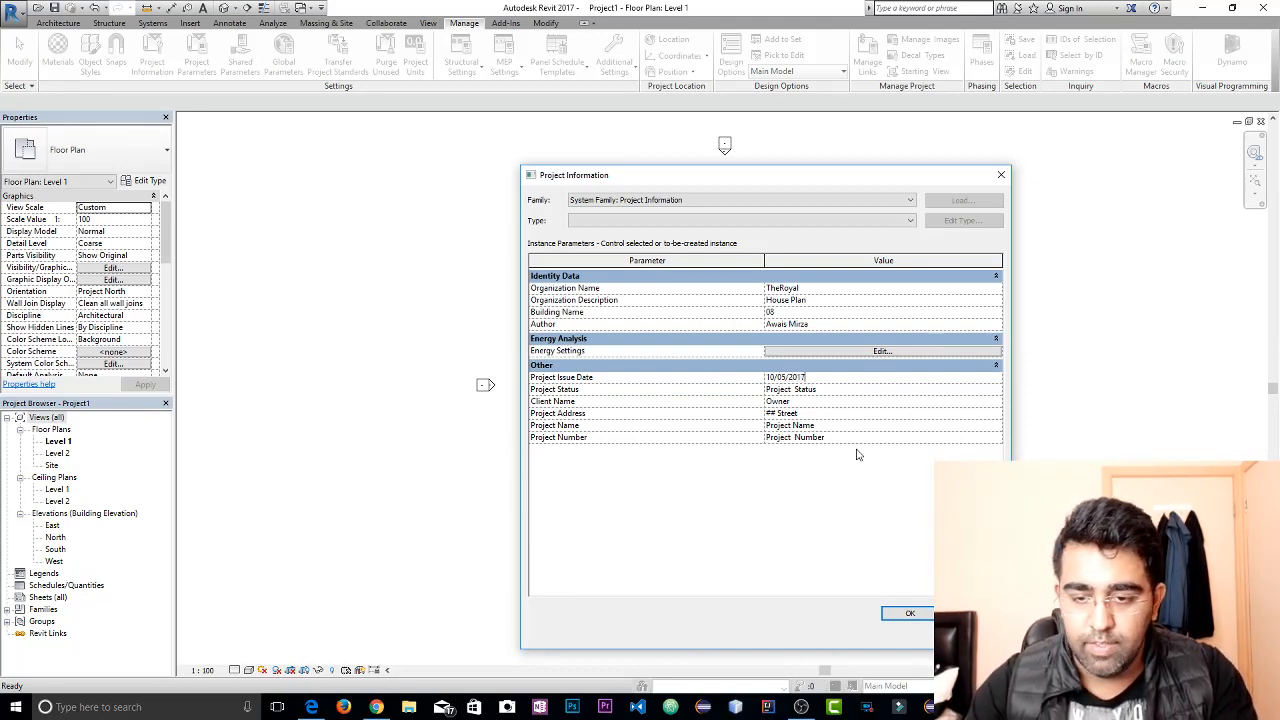
{"action": "left_click", "coordinate": [834, 390]}
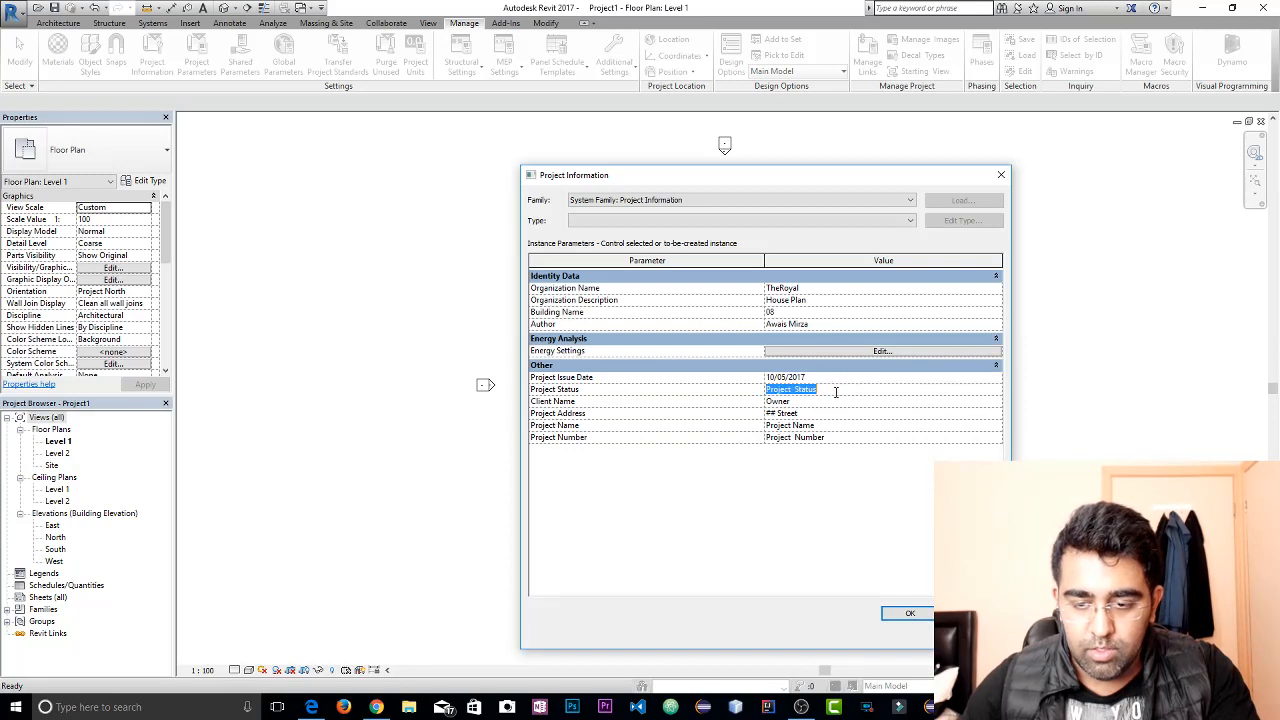
{"action": "key", "text": "BackSpace"}
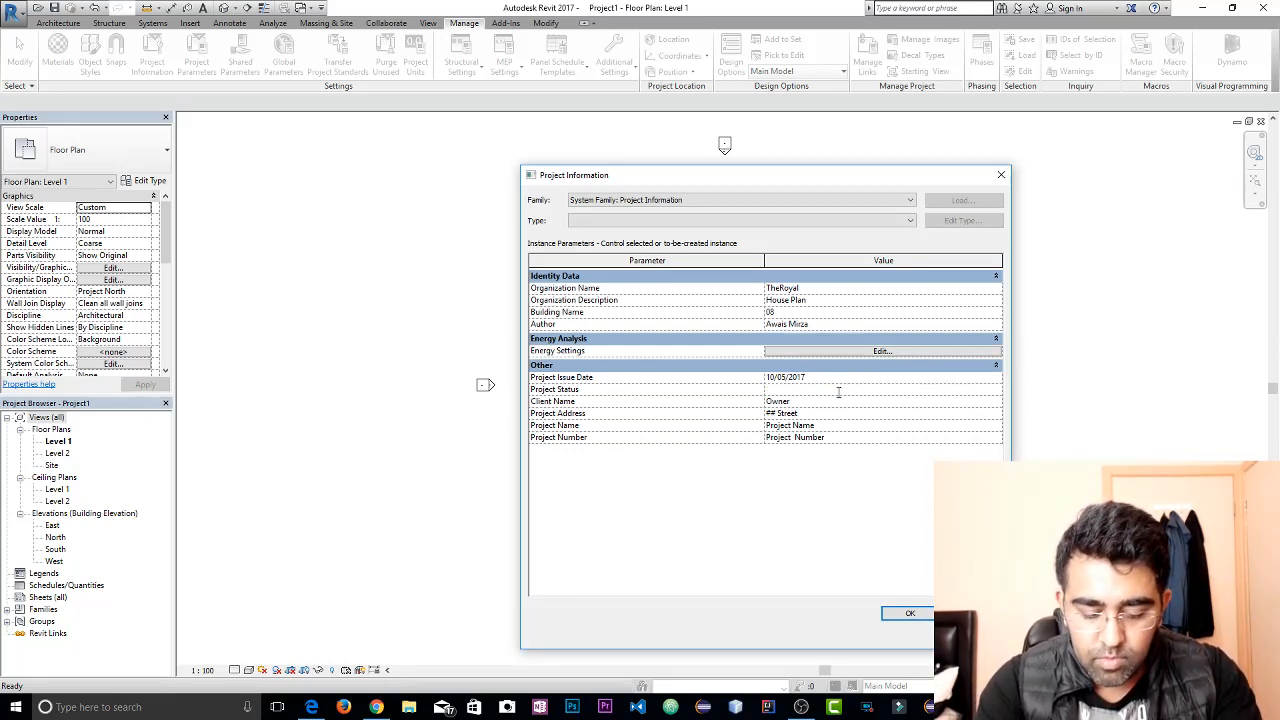
{"action": "type", "text": "Active"}
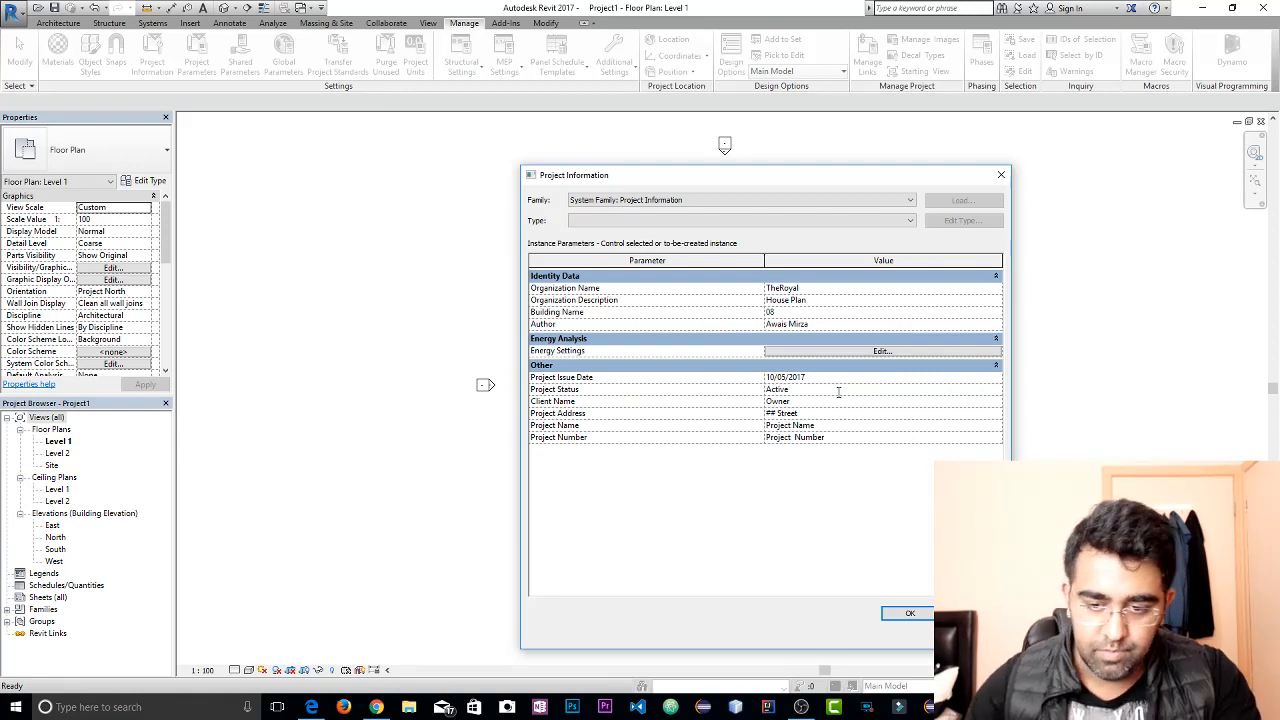
{"action": "left_click", "coordinate": [909, 614]}
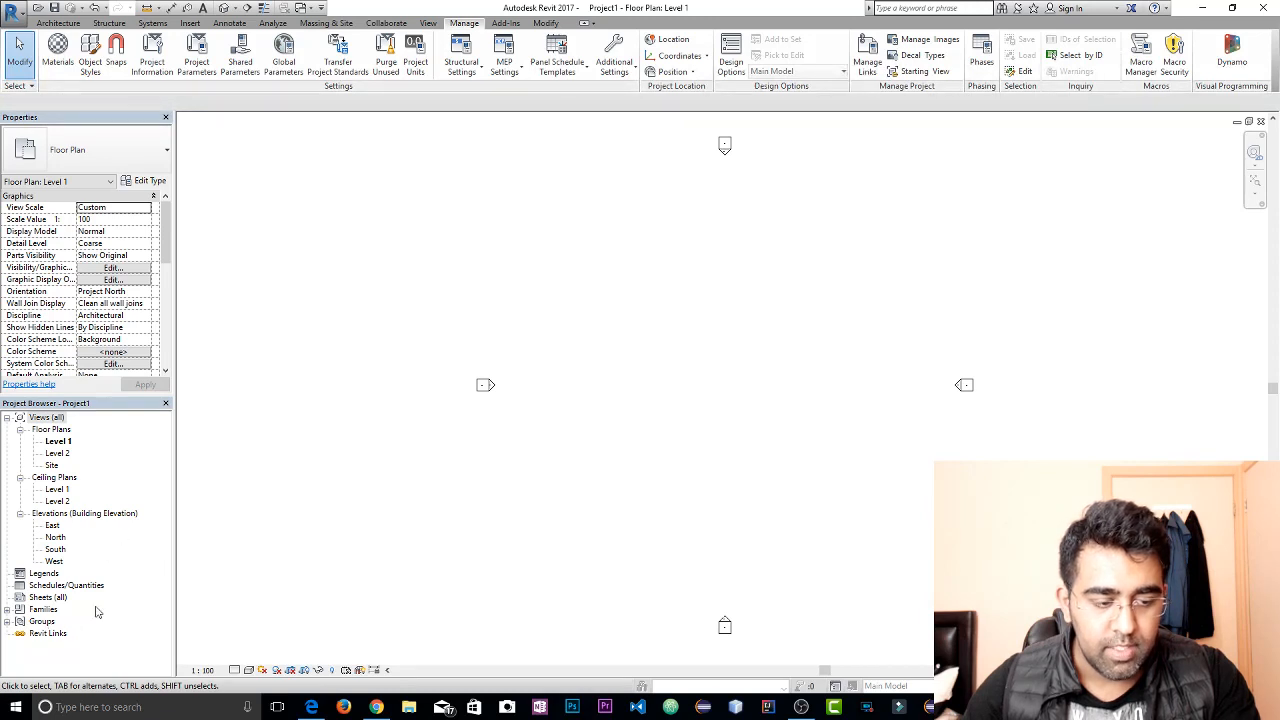
In the East elevation, set the elevation of Level 2 to 10 feet
{"action": "double_click", "coordinate": [52, 526]}
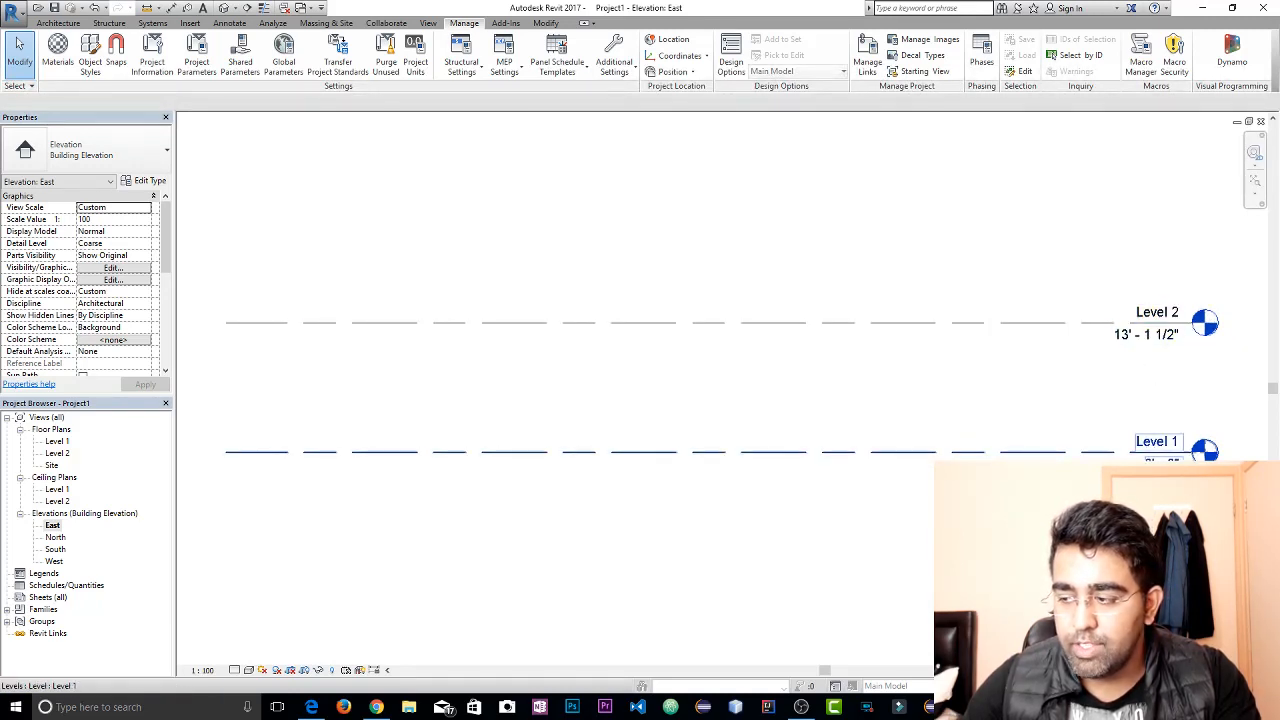
{"action": "left_click", "coordinate": [1160, 335]}
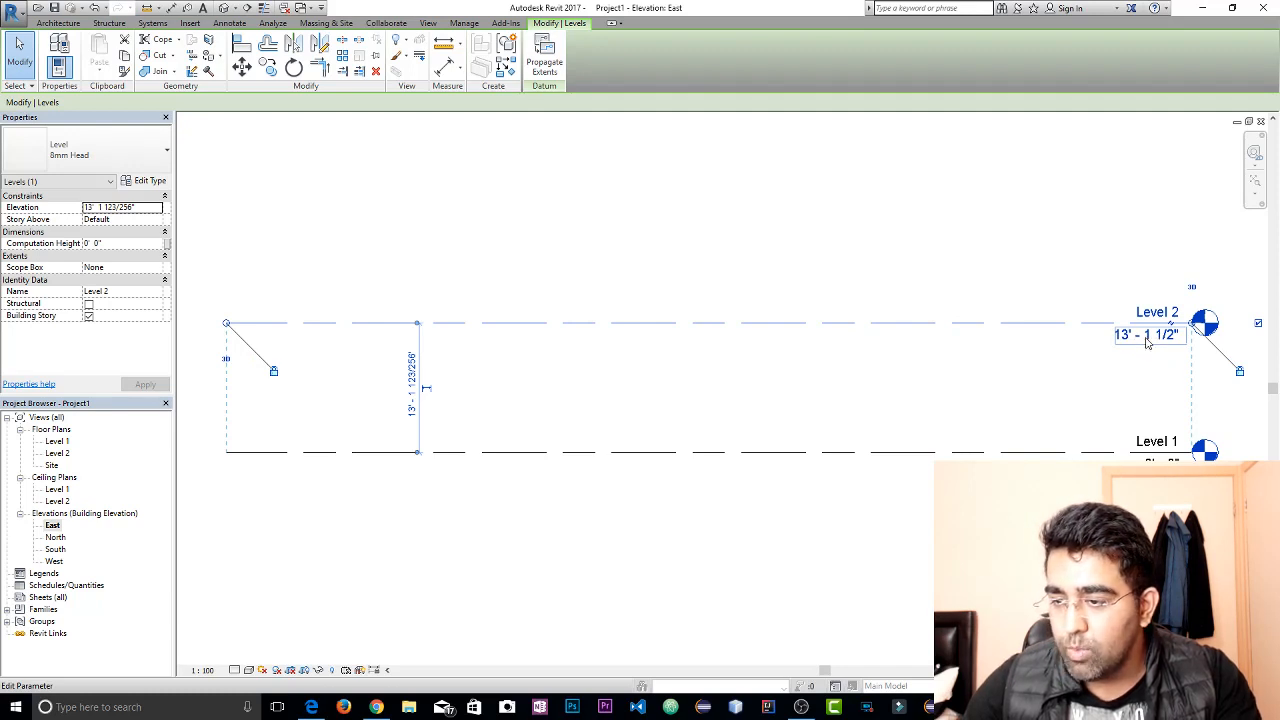
{"action": "left_click", "coordinate": [1147, 338]}
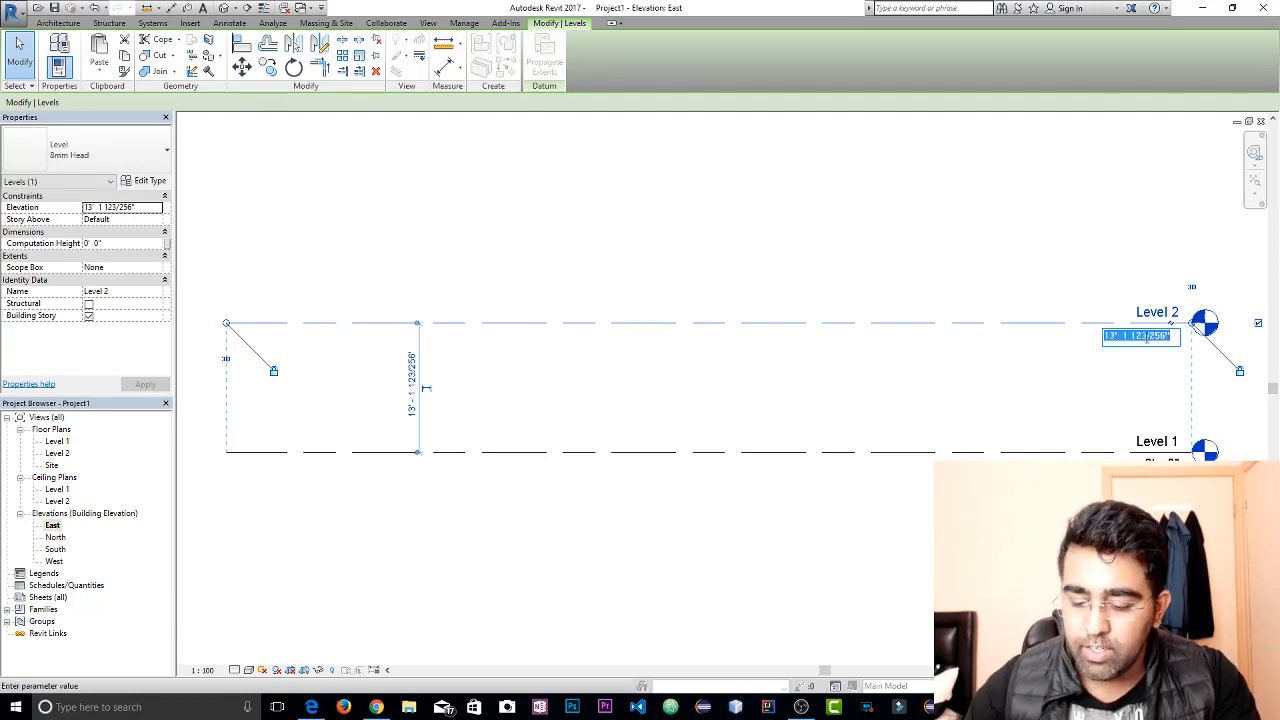
{"action": "type", "text": "10"}
{"action": "key", "text": "Return"}
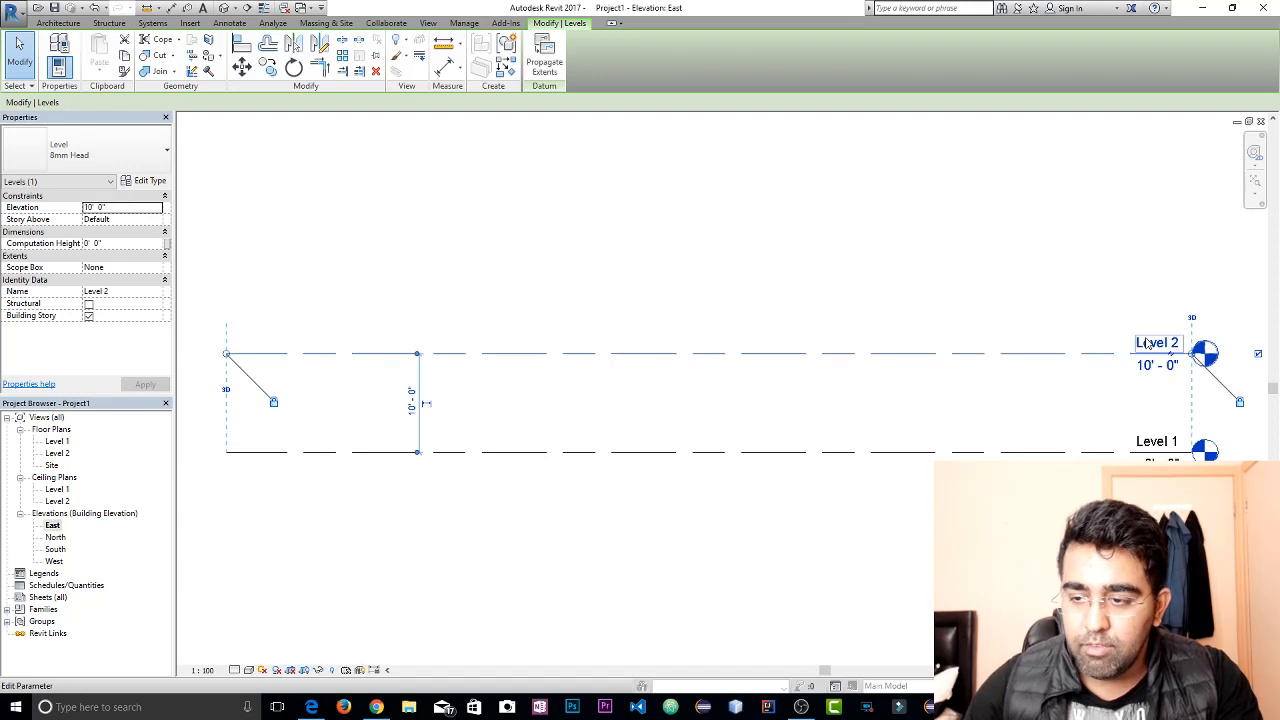
{"action": "left_click", "coordinate": [991, 278]}
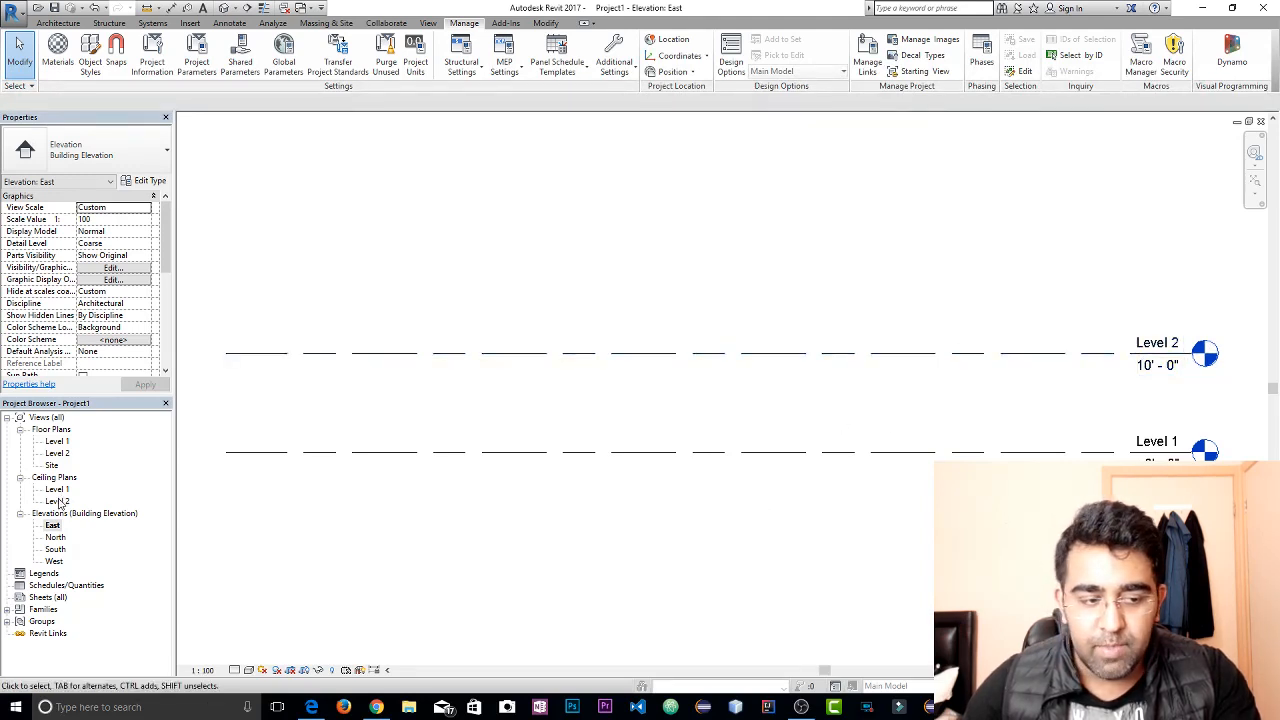
Open the Level 1 floor plan and start placing a wall with the Generic - 150mm basic wall type
{"action": "double_click", "coordinate": [56, 443]}
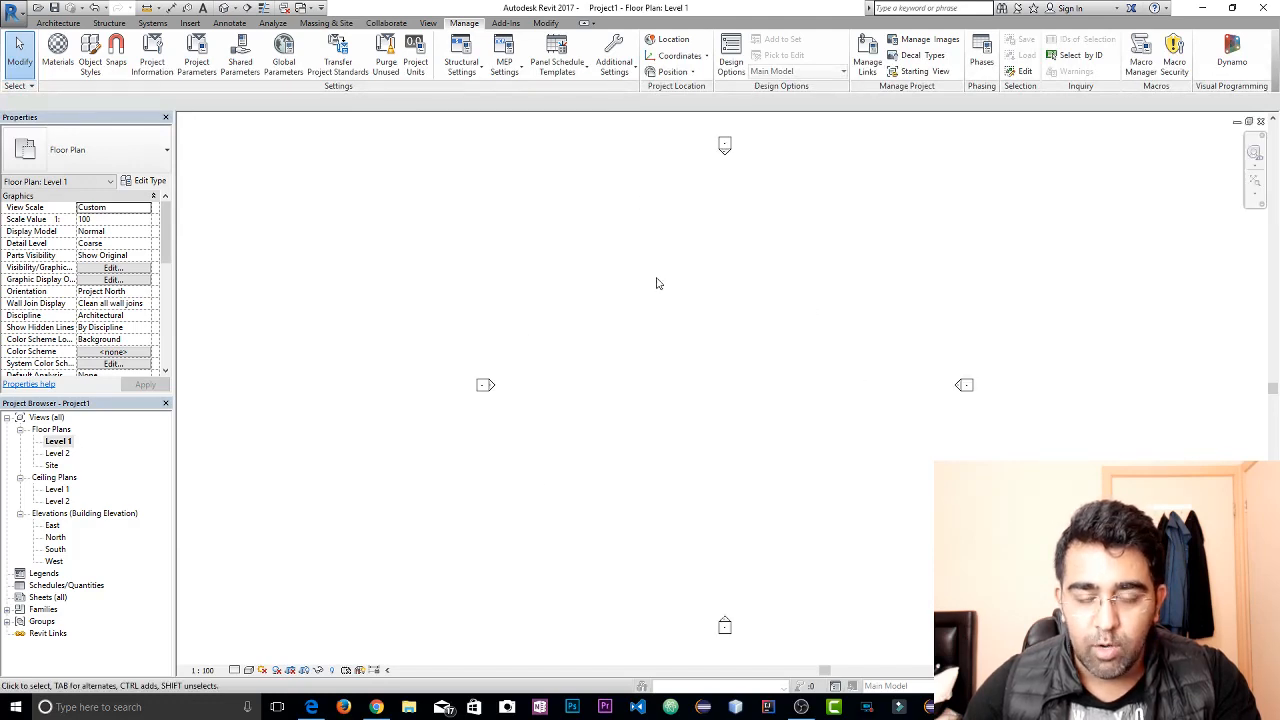
{"action": "left_click", "coordinate": [66, 24]}
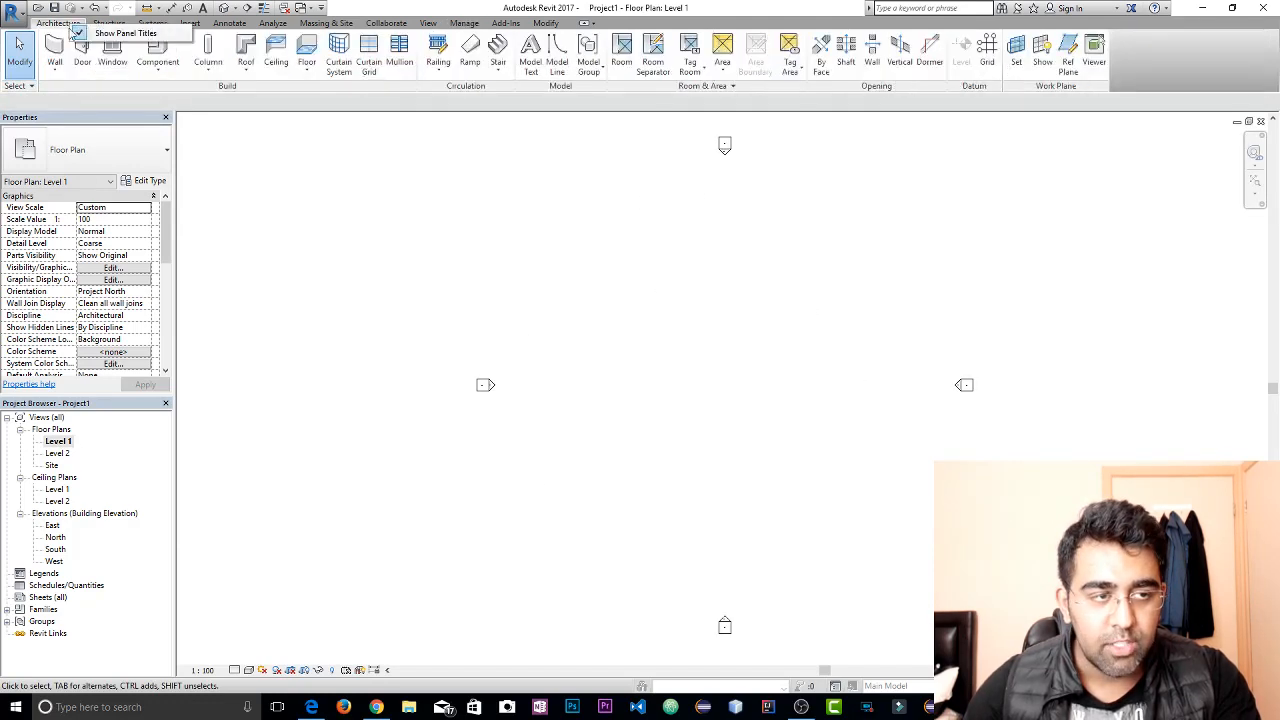
{"action": "left_click", "coordinate": [65, 75]}
{"action": "left_click", "coordinate": [95, 93]}
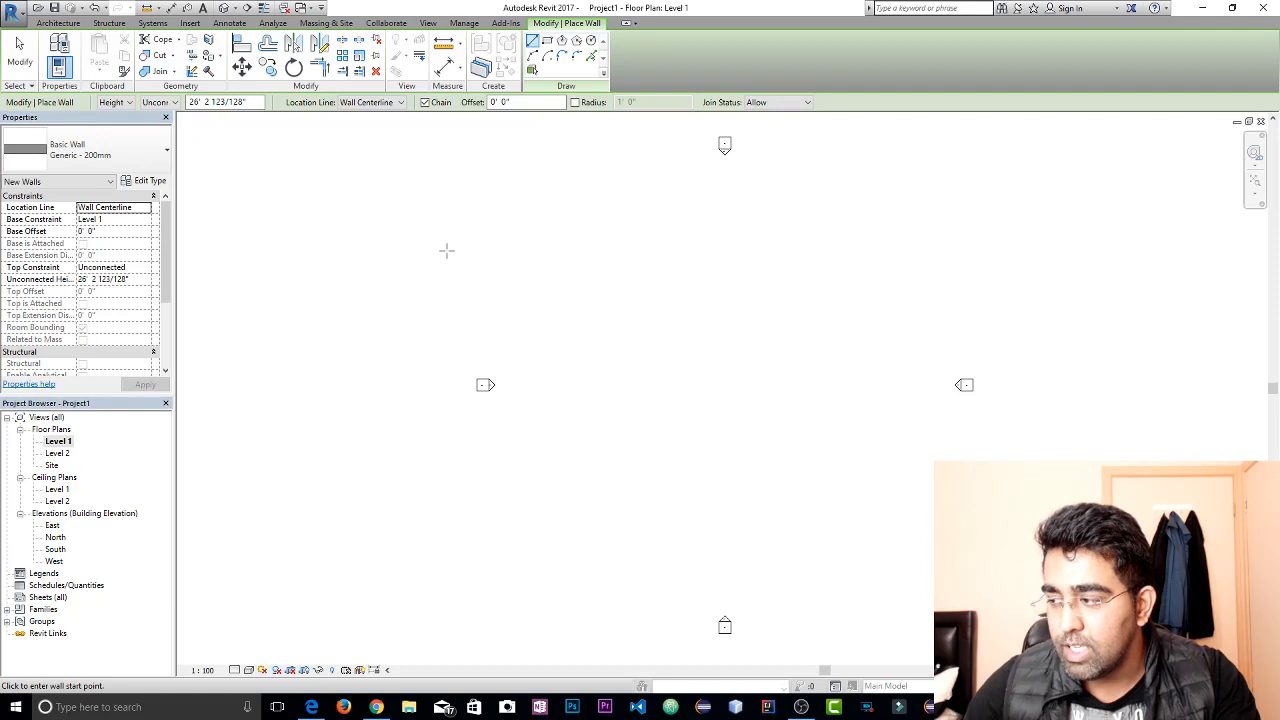
{"action": "left_click", "coordinate": [118, 158]}
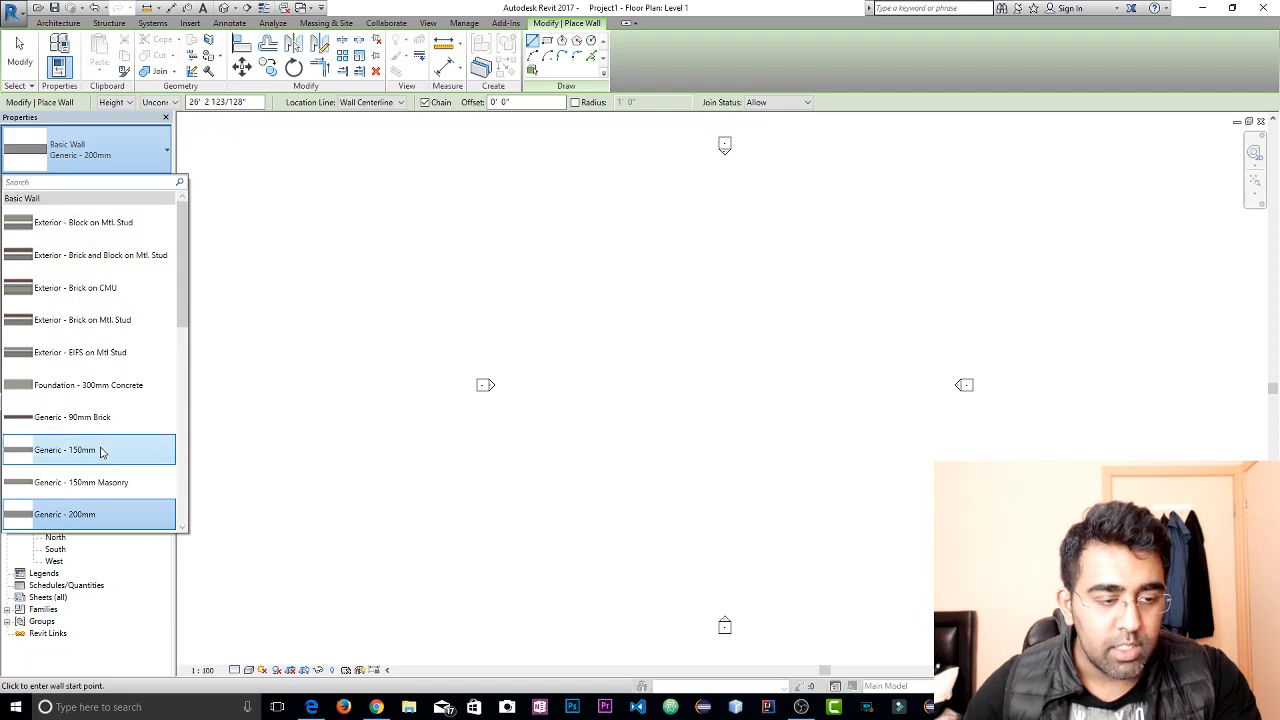
{"action": "key", "text": "Escape"}
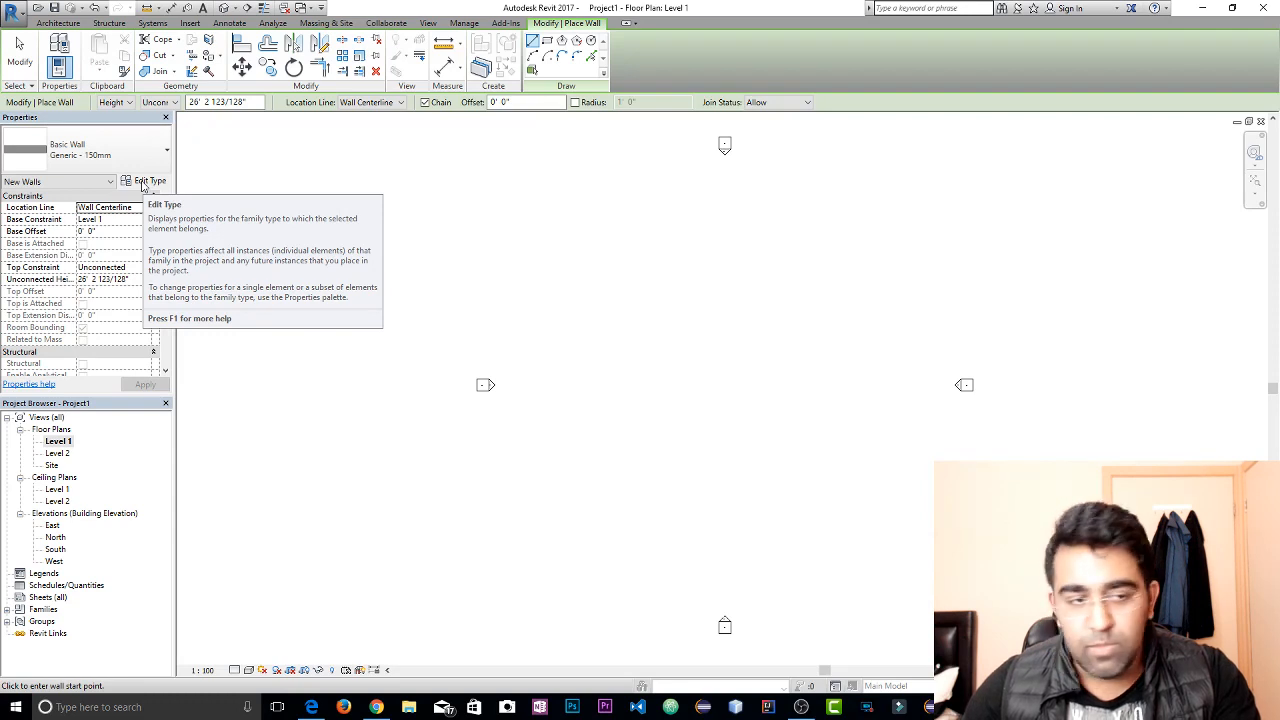
In the Generic - 150mm wall type's assembly, set the thickness of the structure layer to 7' 0"
{"action": "left_click", "coordinate": [141, 189]}
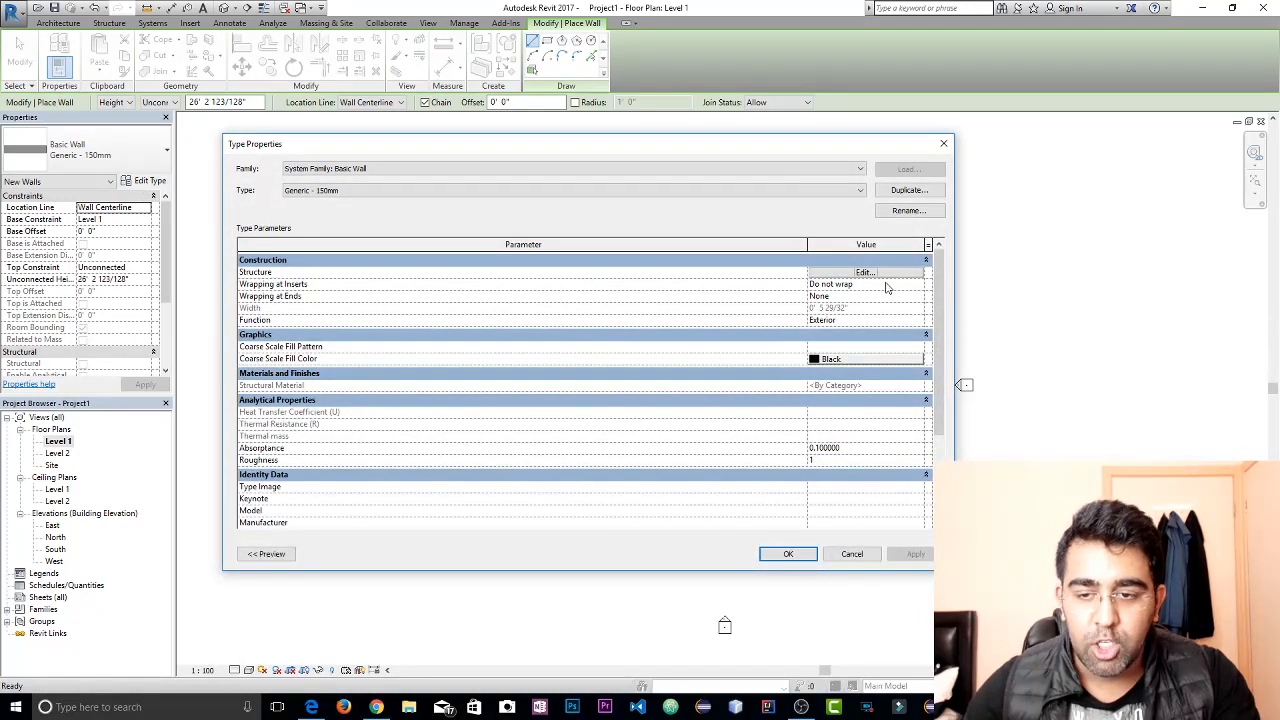
{"action": "left_click", "coordinate": [891, 276]}
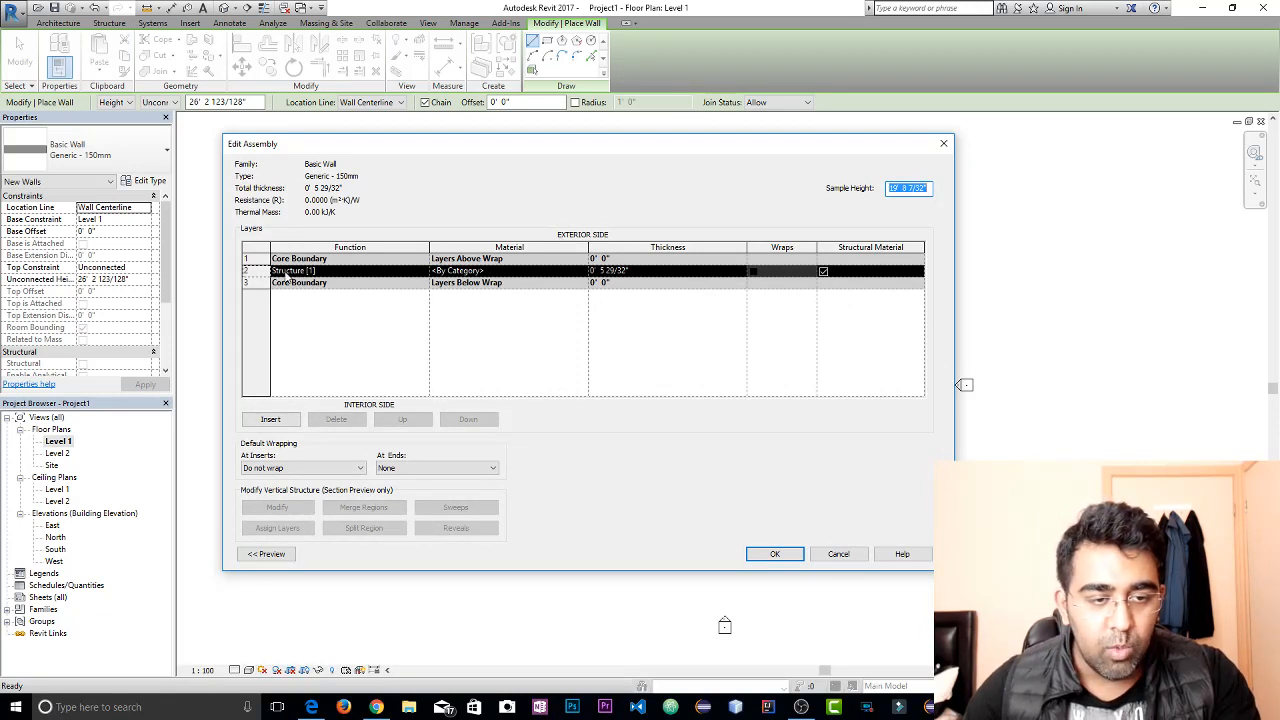
{"action": "left_click", "coordinate": [600, 271]}
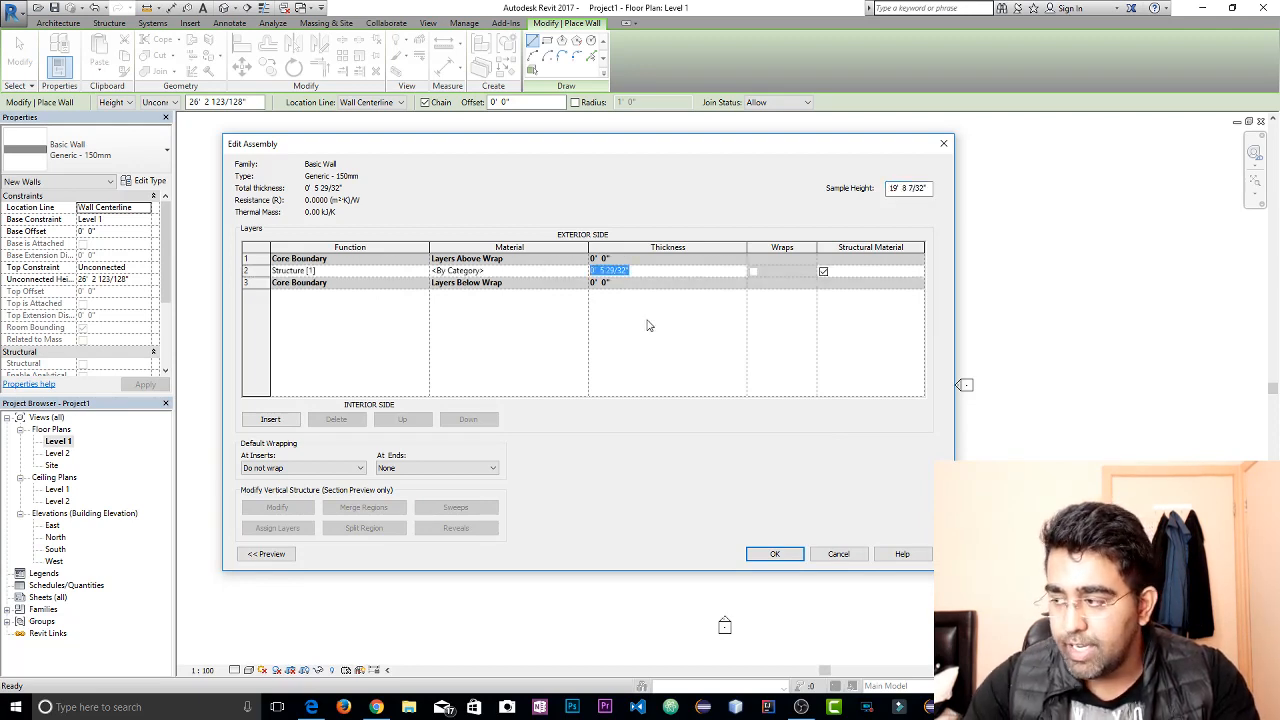
{"action": "type", "text": "eeeeeeeeeeeeeeeeeeeeeeeeeeeeeeeeeeee"}
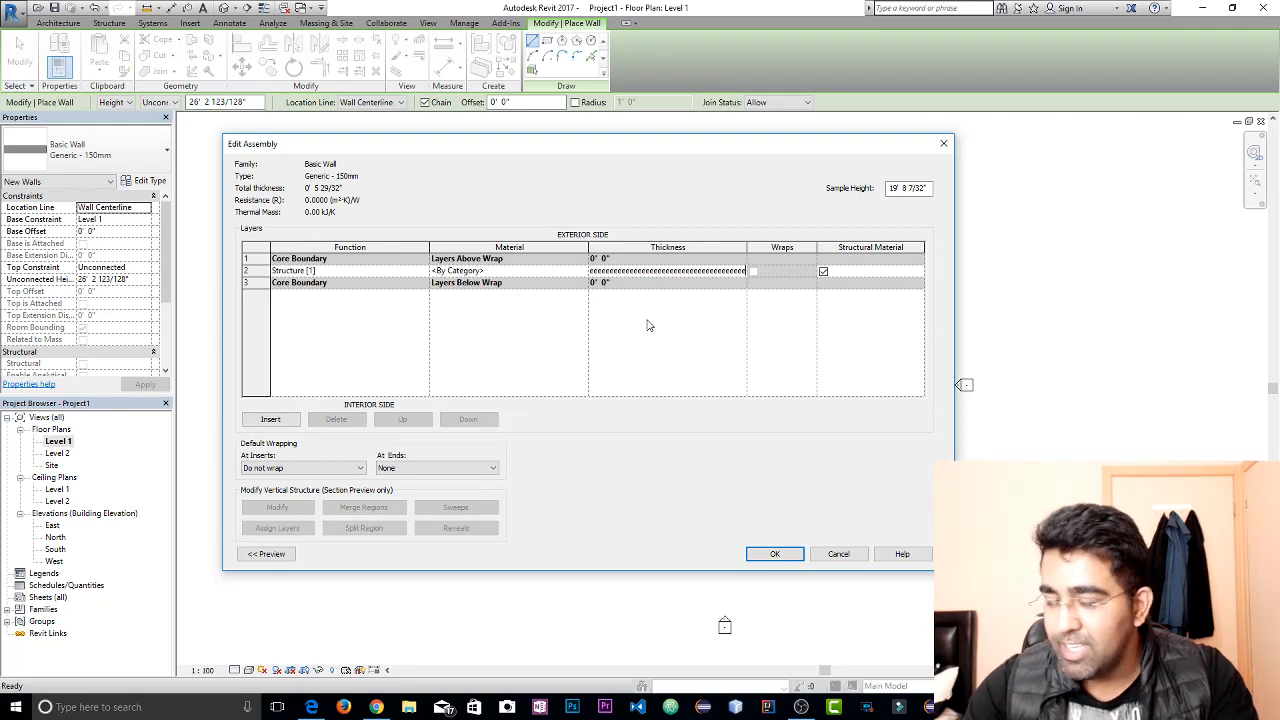
{"action": "double_click", "coordinate": [661, 271]}
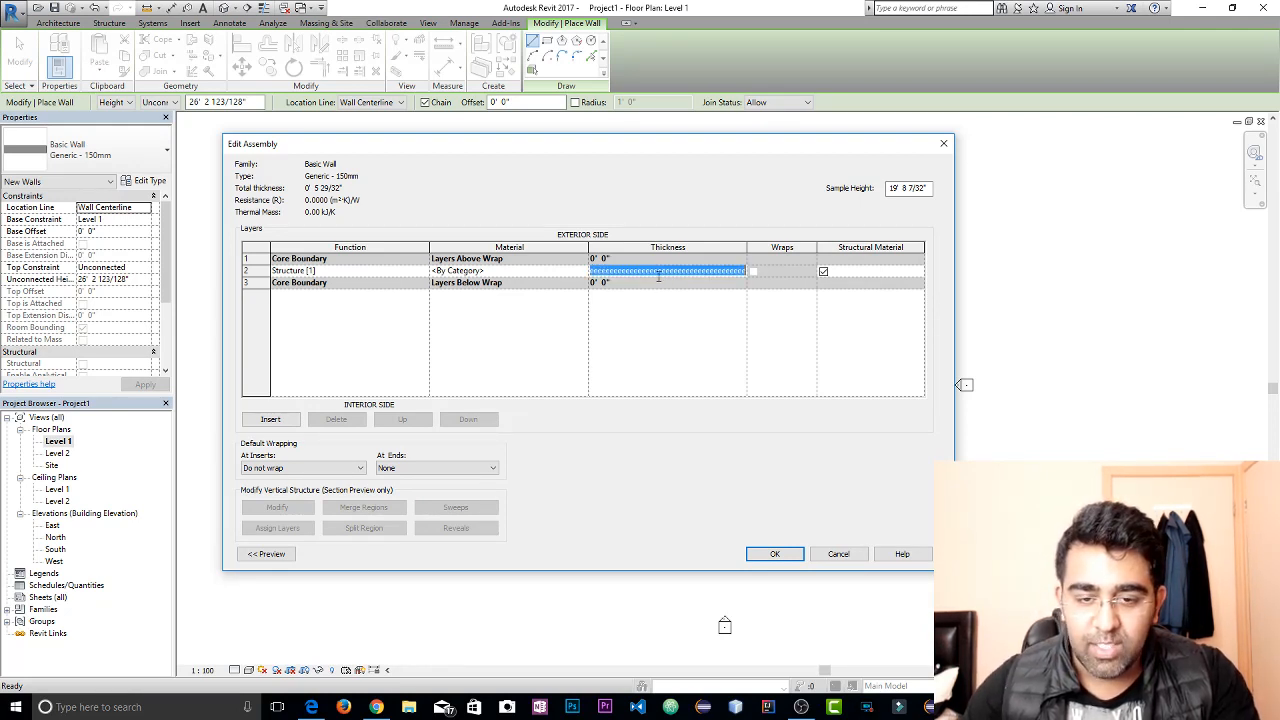
{"action": "key", "text": "BackSpace"}
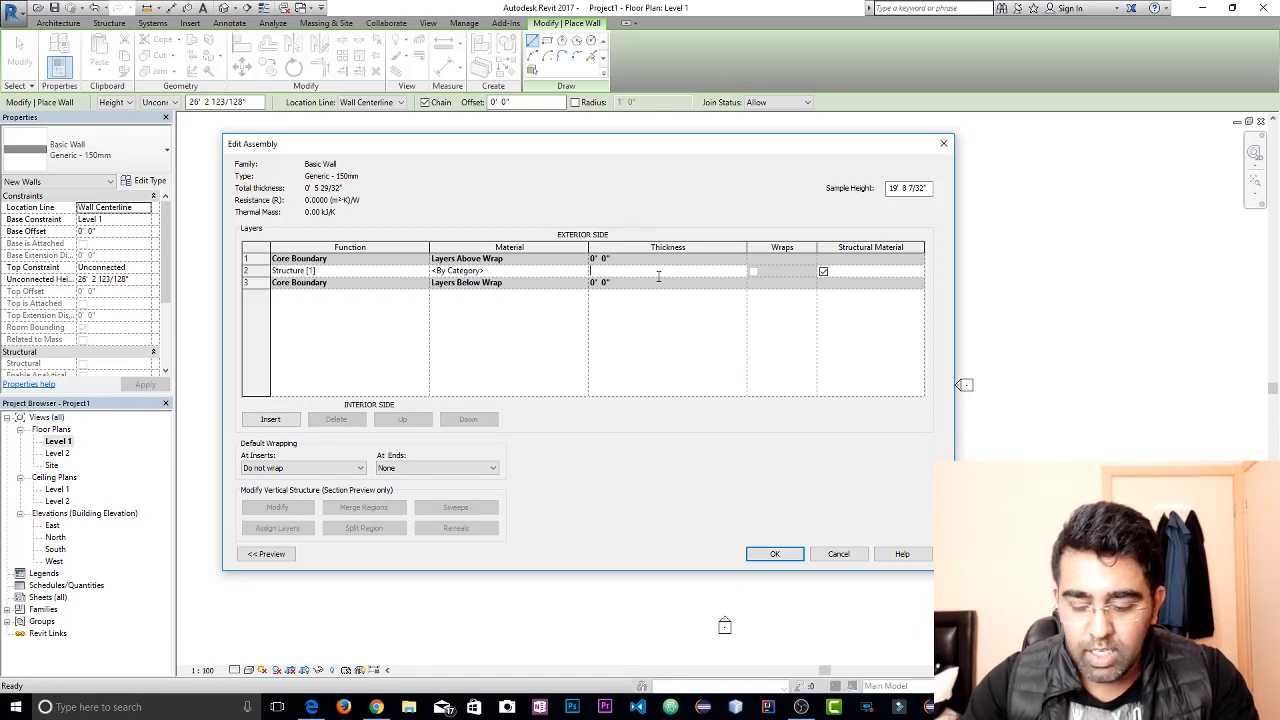
{"action": "type", "text": "7"}
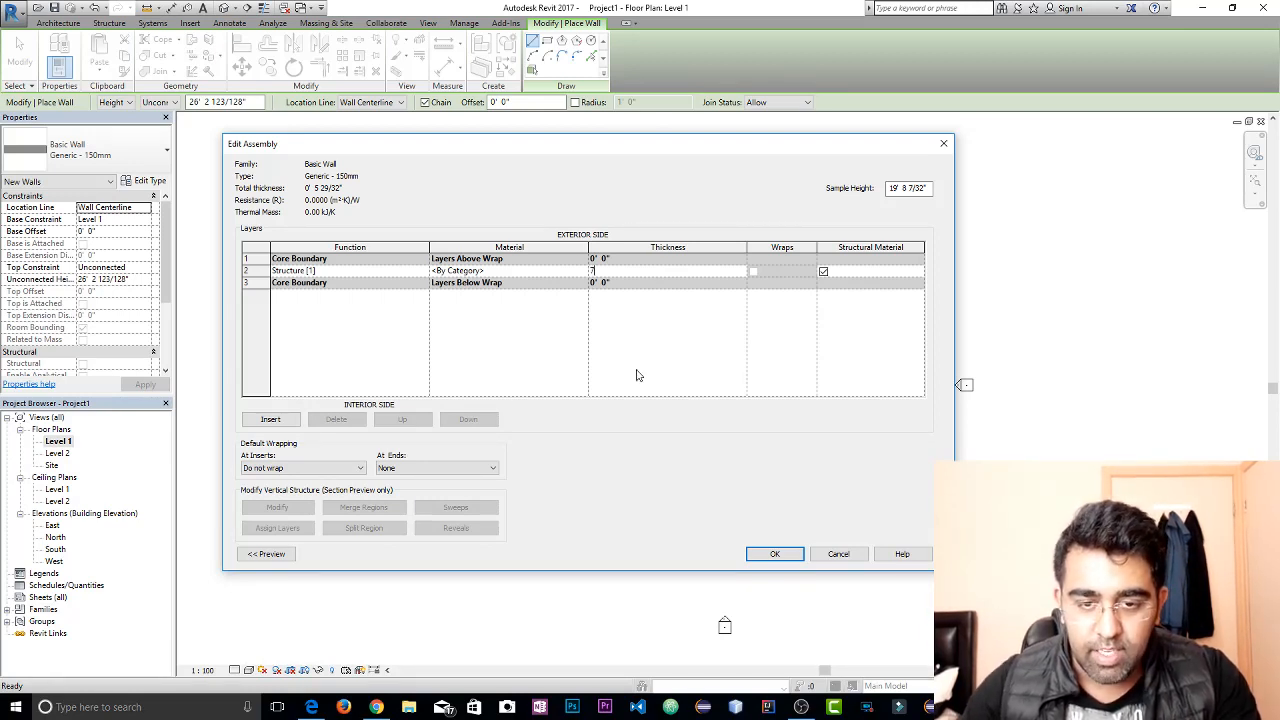
{"action": "key", "text": "Return"}
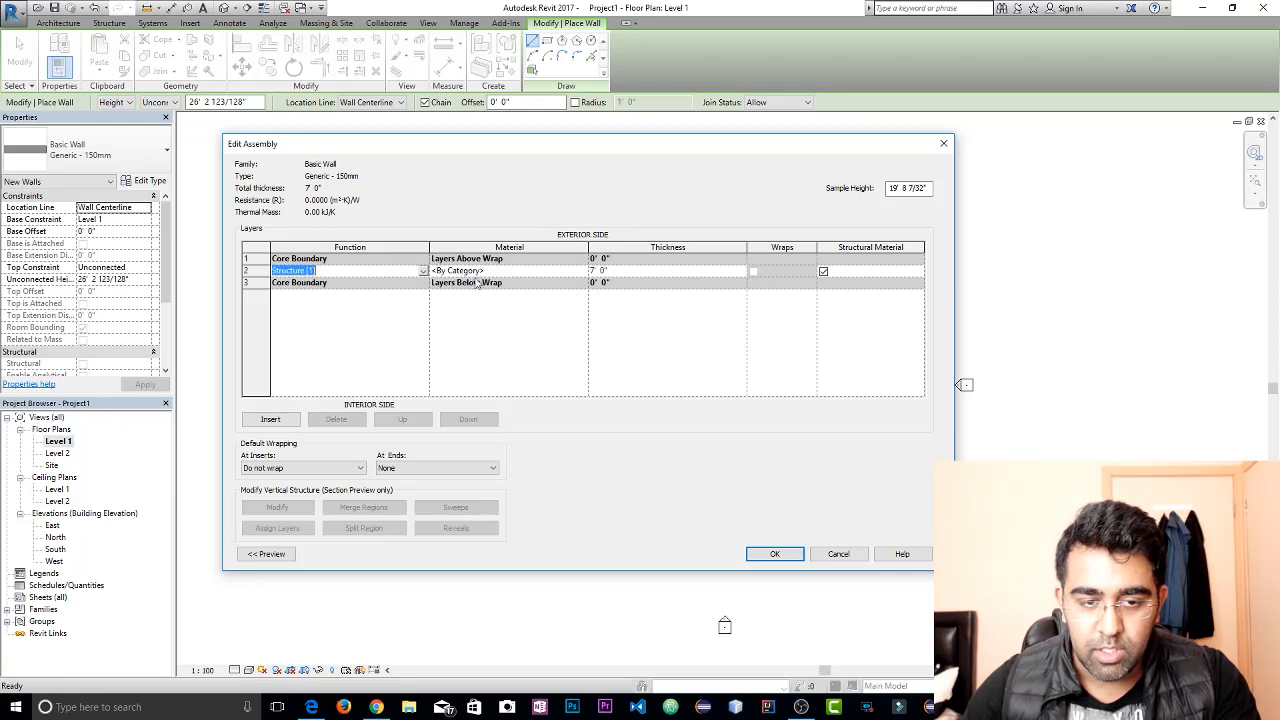
Search the project materials for concrete and assign Concrete Masonry Units to the structure layer
{"action": "left_click", "coordinate": [575, 275]}
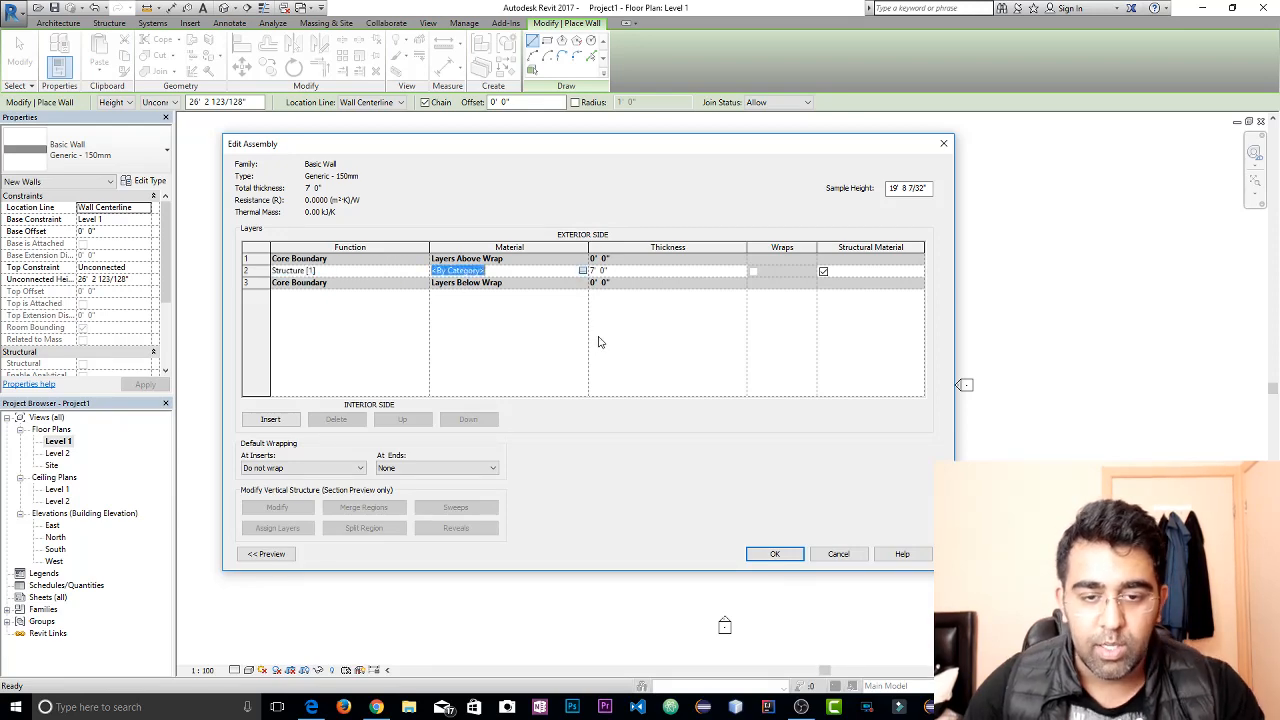
{"action": "left_click", "coordinate": [583, 271]}
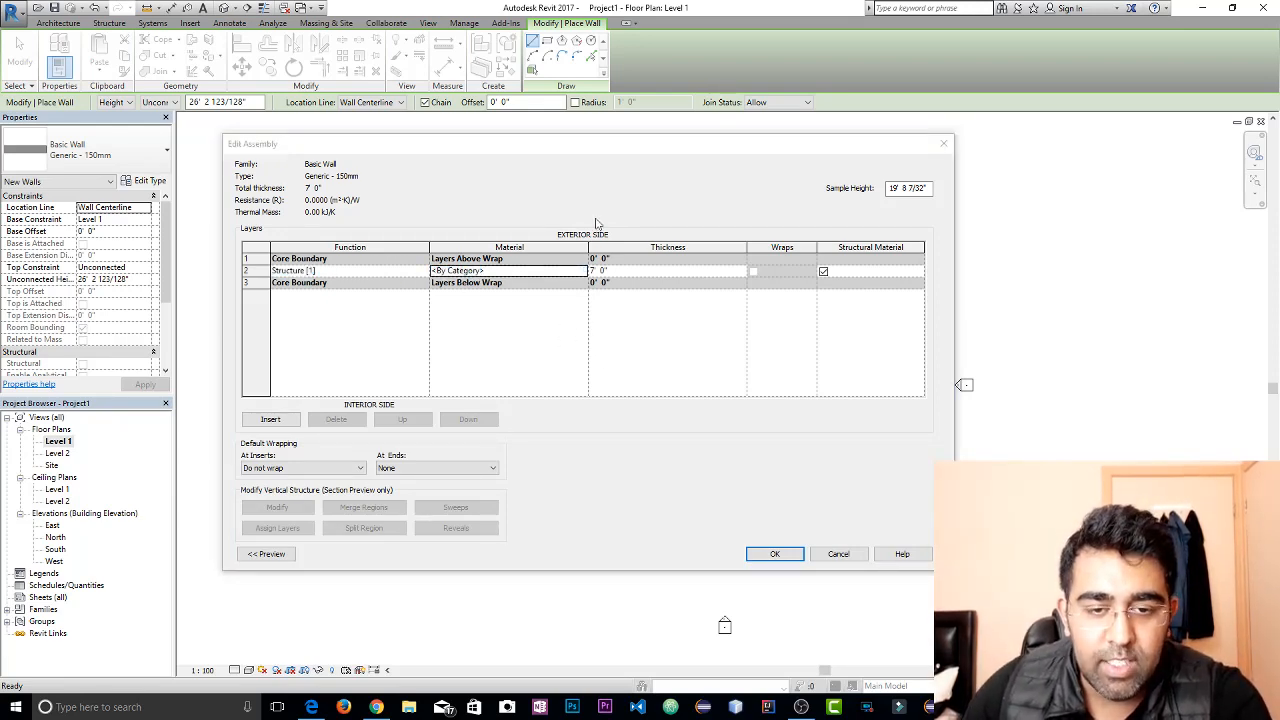
{"action": "left_click_drag", "start_coordinate": [530, 121], "coordinate": [477, 109]}
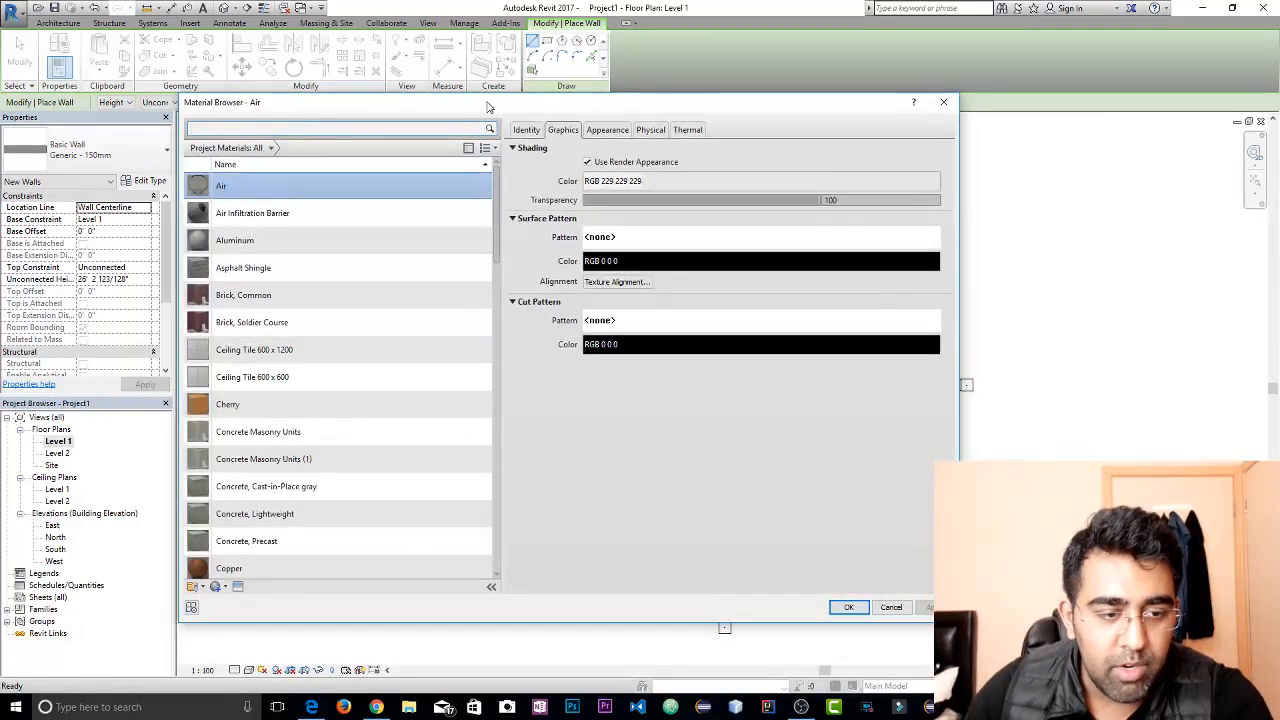
{"action": "scroll", "coordinate": [355, 311], "scroll_direction": "down", "scroll_amount": 3}
{"action": "scroll", "coordinate": [355, 315], "scroll_direction": "down", "scroll_amount": 10}
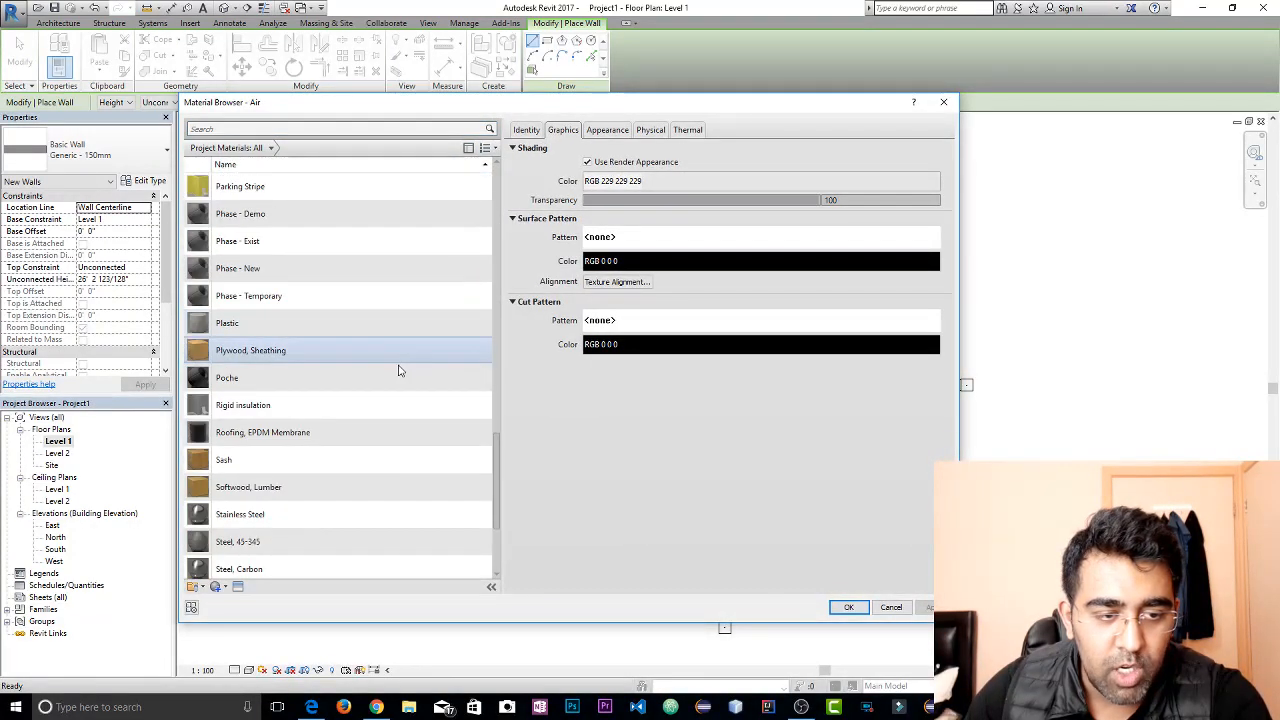
{"action": "scroll", "coordinate": [396, 368], "scroll_direction": "down", "scroll_amount": 3}
{"action": "scroll", "coordinate": [390, 365], "scroll_direction": "up", "scroll_amount": 7}
{"action": "left_click", "coordinate": [335, 128]}
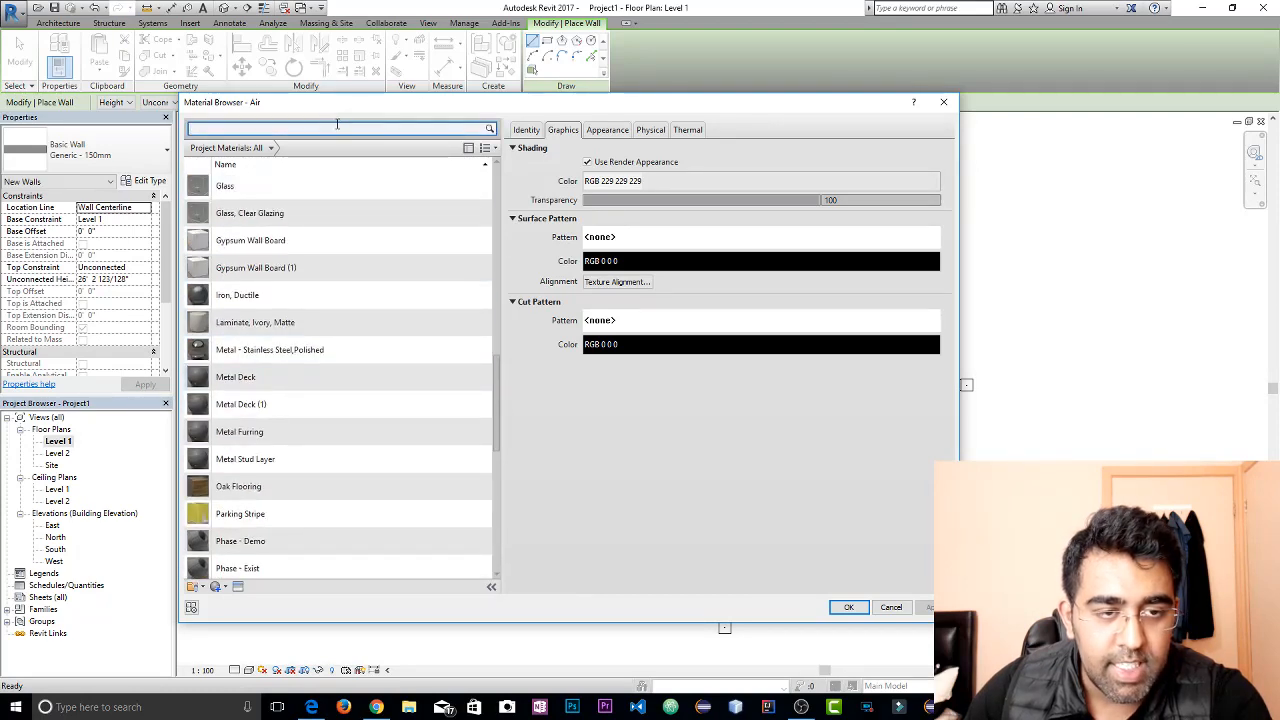
{"action": "type", "text": "Con"}
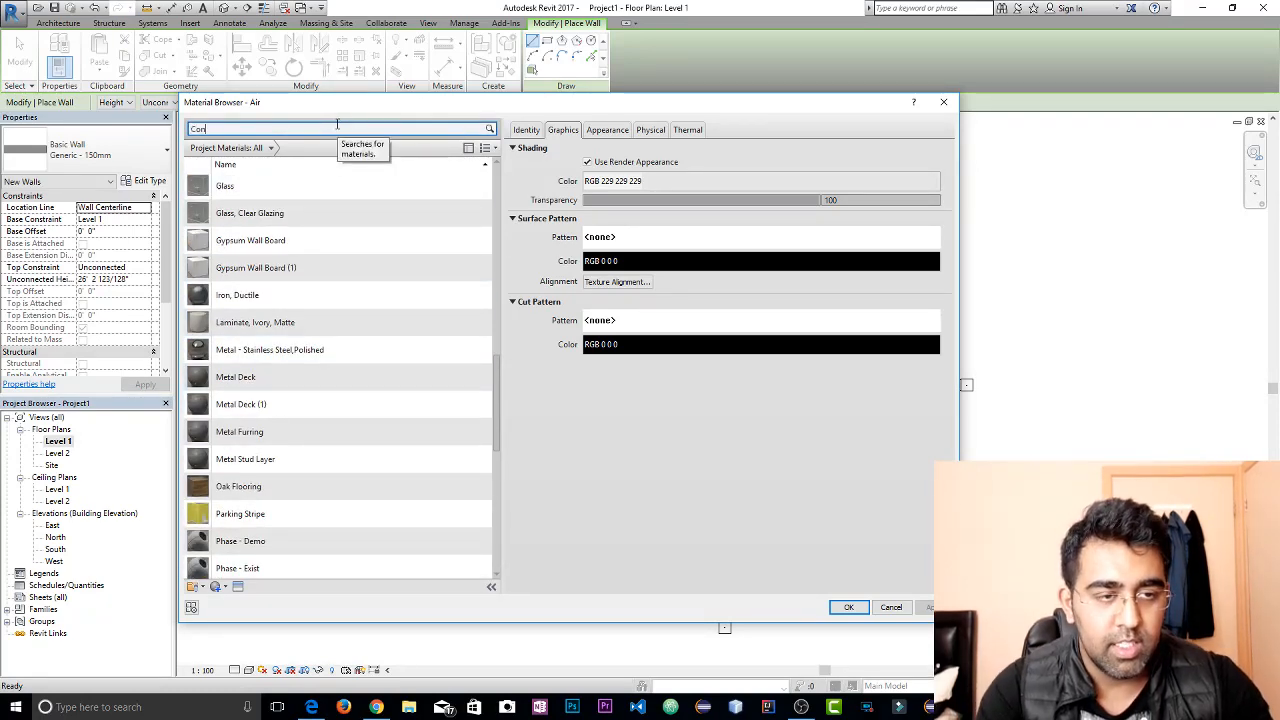
{"action": "type", "text": "cre"}
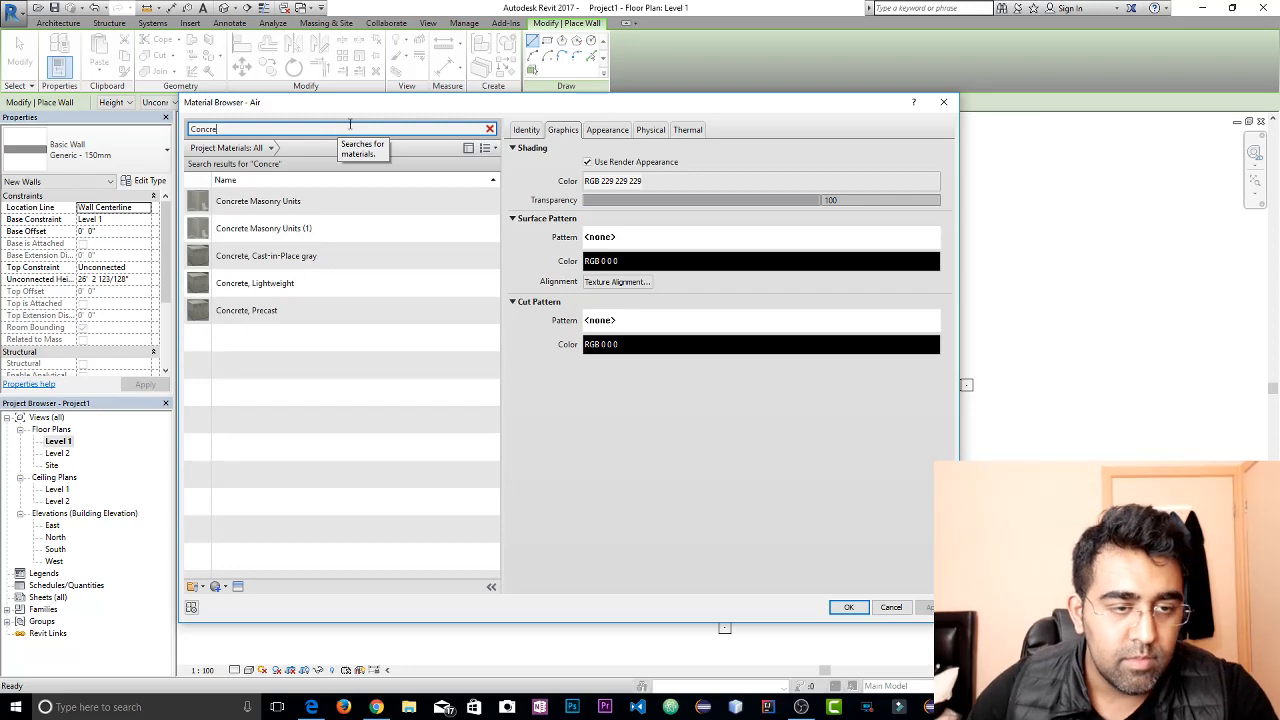
{"action": "left_click", "coordinate": [300, 201]}
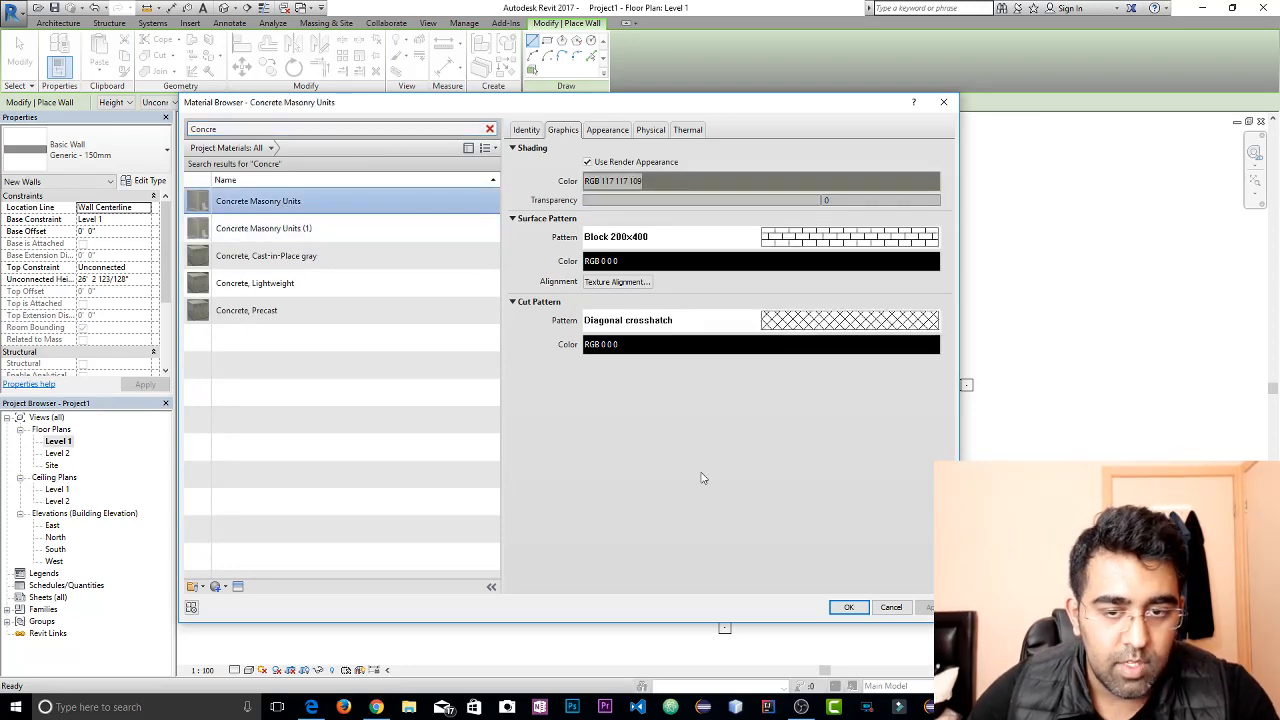
{"action": "left_click", "coordinate": [850, 608]}
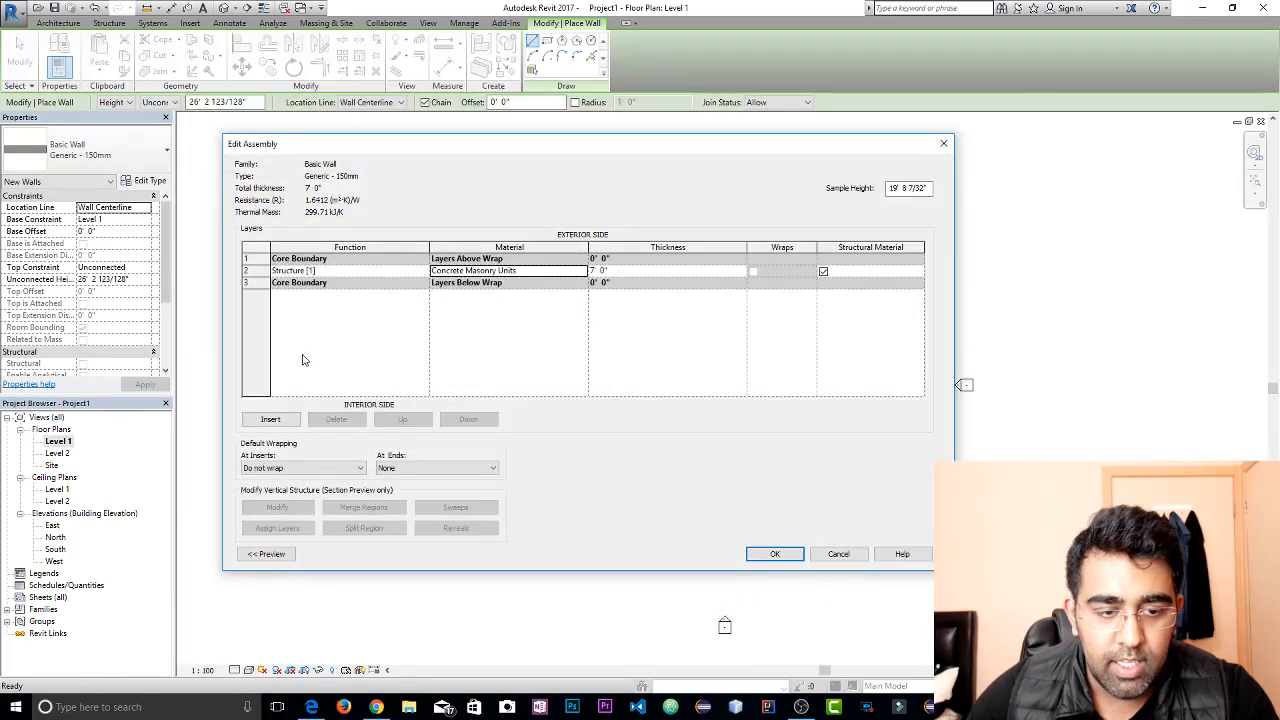
Insert a Structure [1] layer on the exterior side of the concrete masonry layer and make it 2 inches thick
{"action": "left_click", "coordinate": [284, 424]}
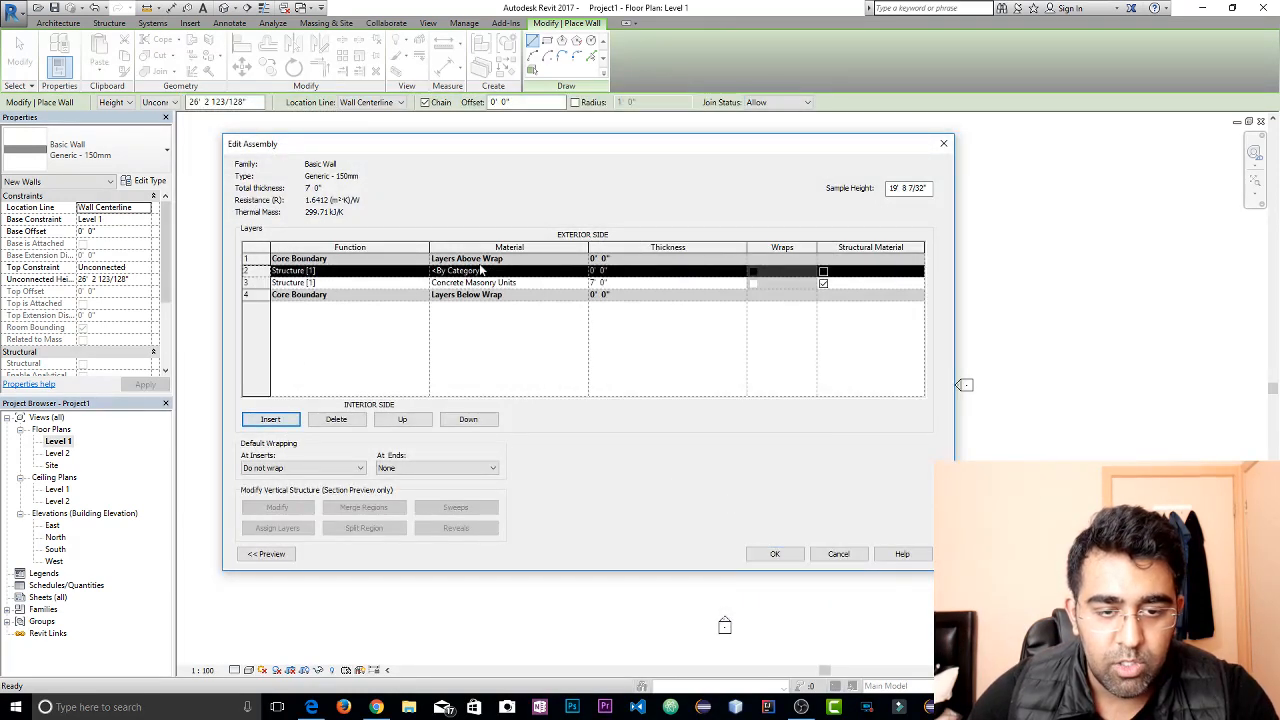
{"action": "left_click", "coordinate": [378, 276]}
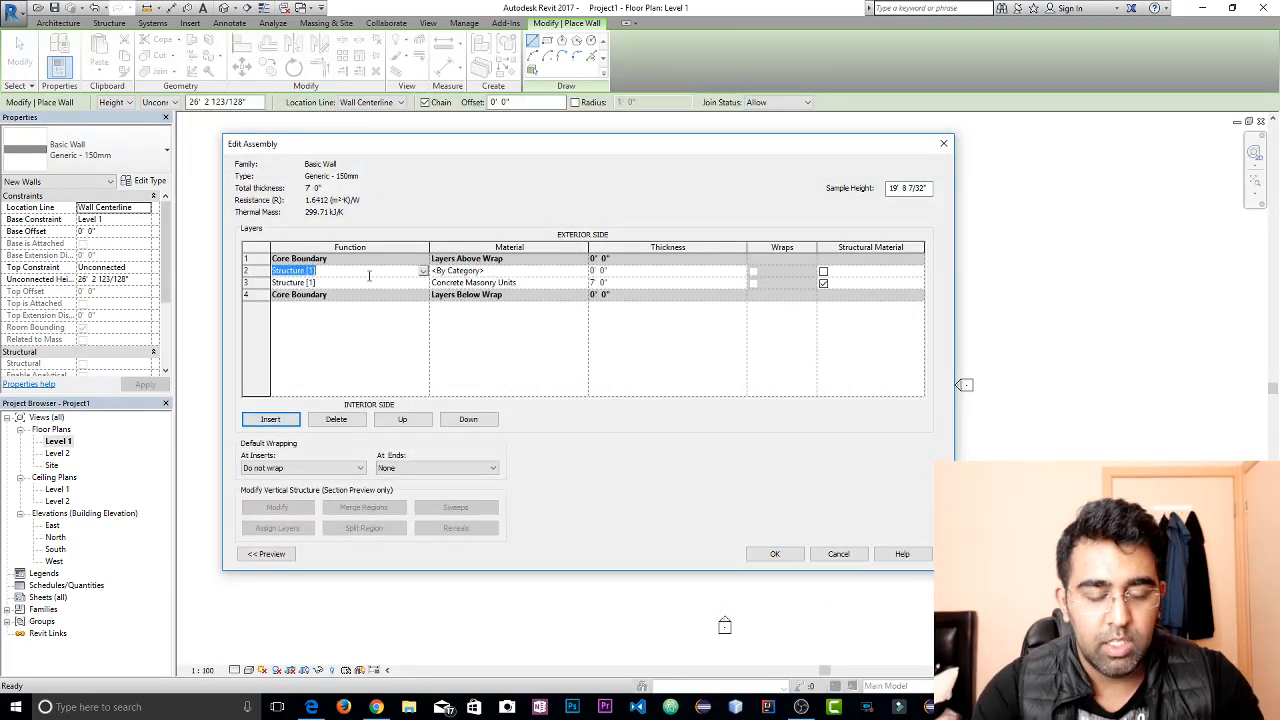
{"action": "type", "text": "Outer"}
{"action": "key", "text": "Escape"}
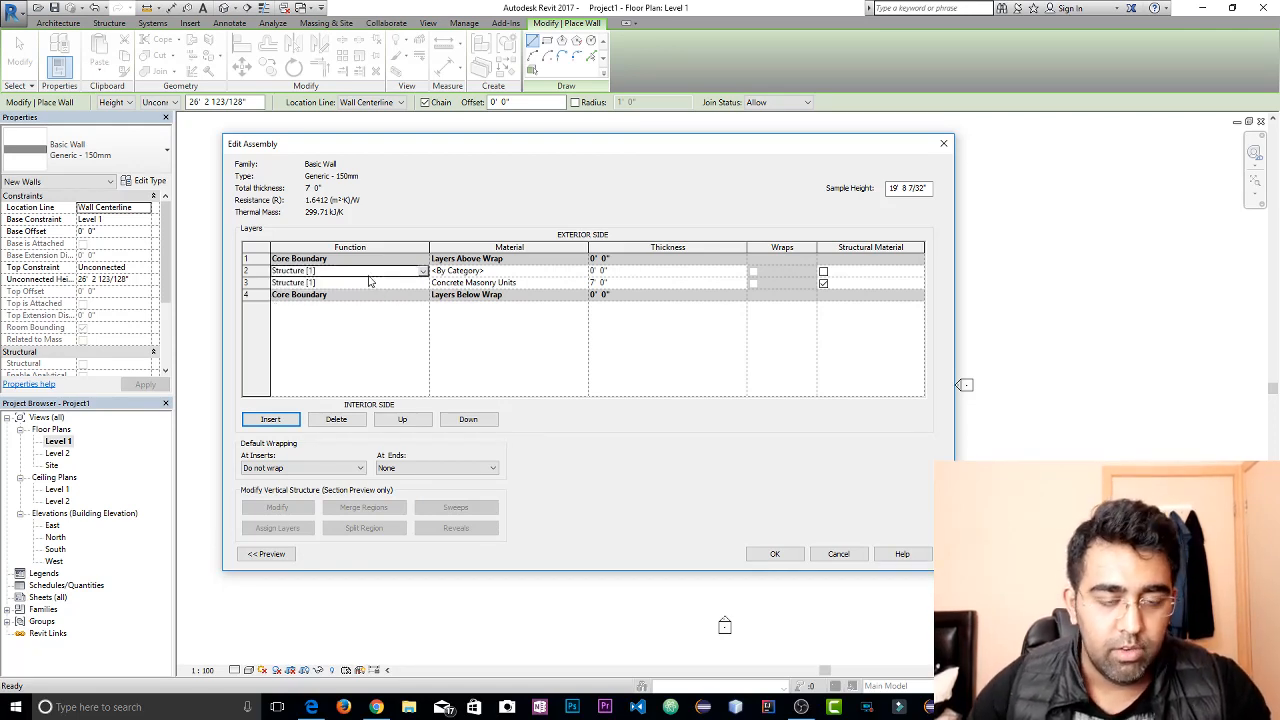
{"action": "left_click", "coordinate": [424, 272]}
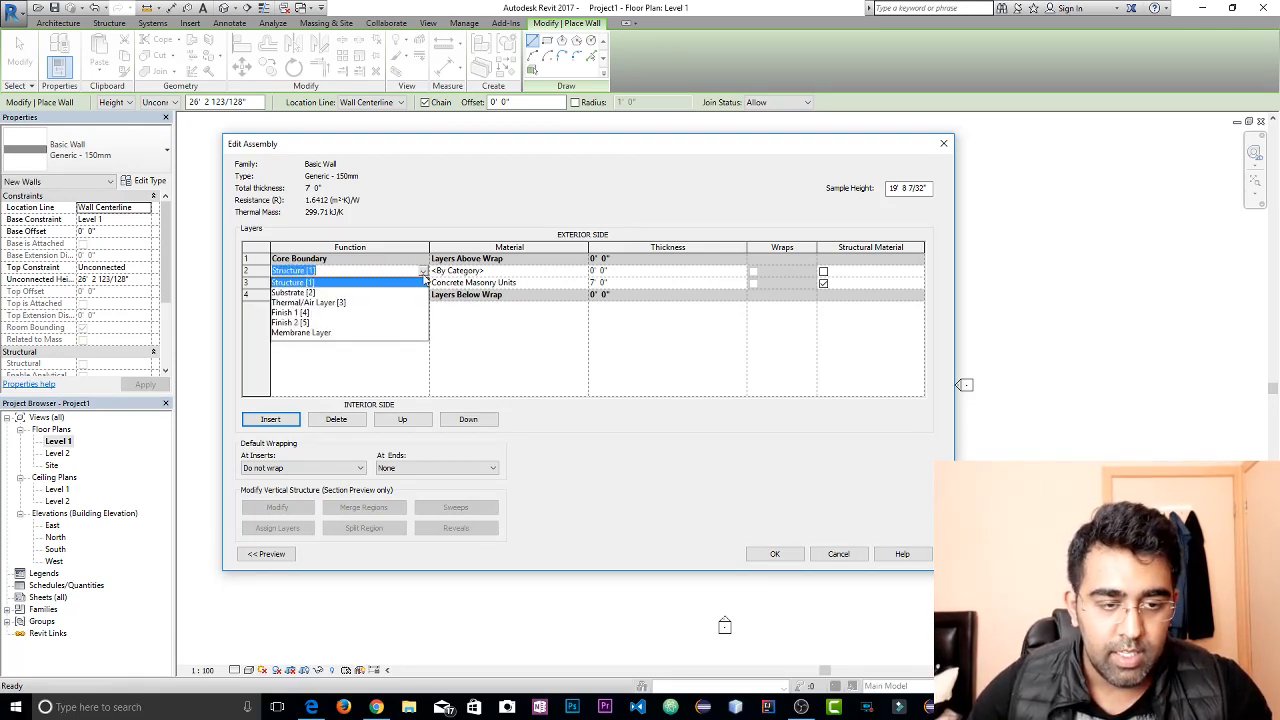
{"action": "left_click", "coordinate": [424, 282]}
{"action": "left_click", "coordinate": [600, 271]}
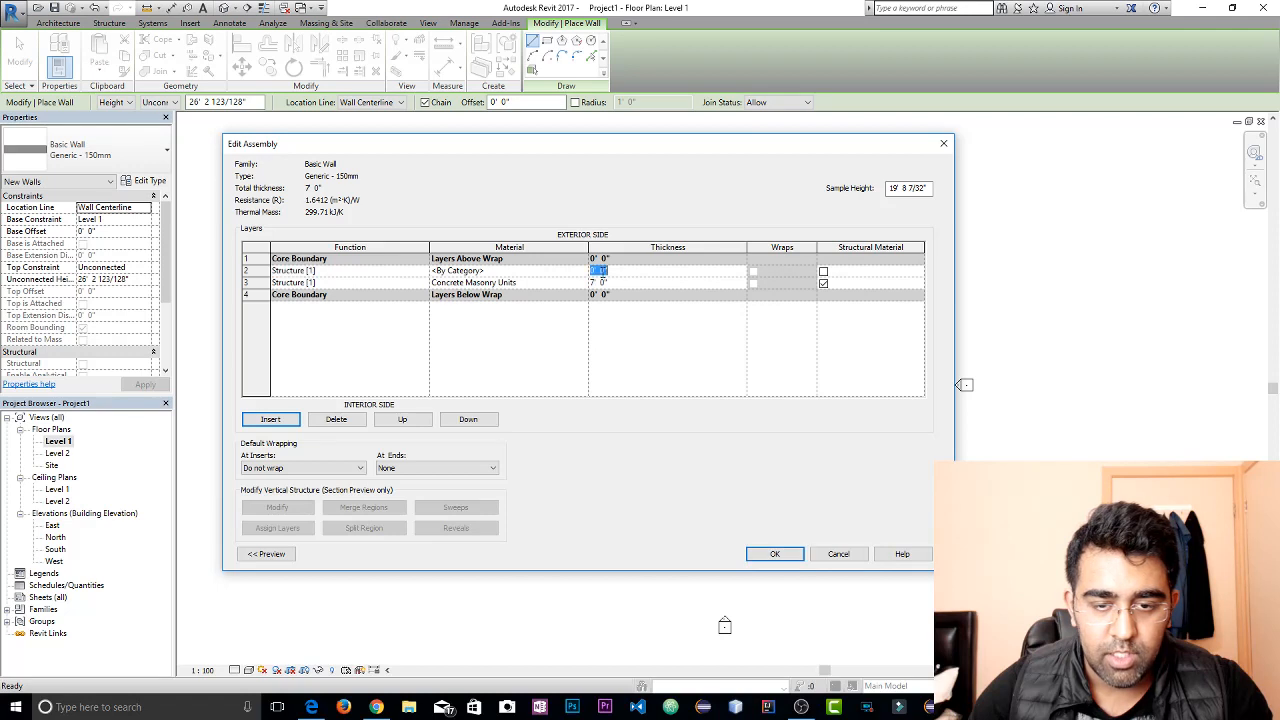
{"action": "key", "text": "BackSpace"}
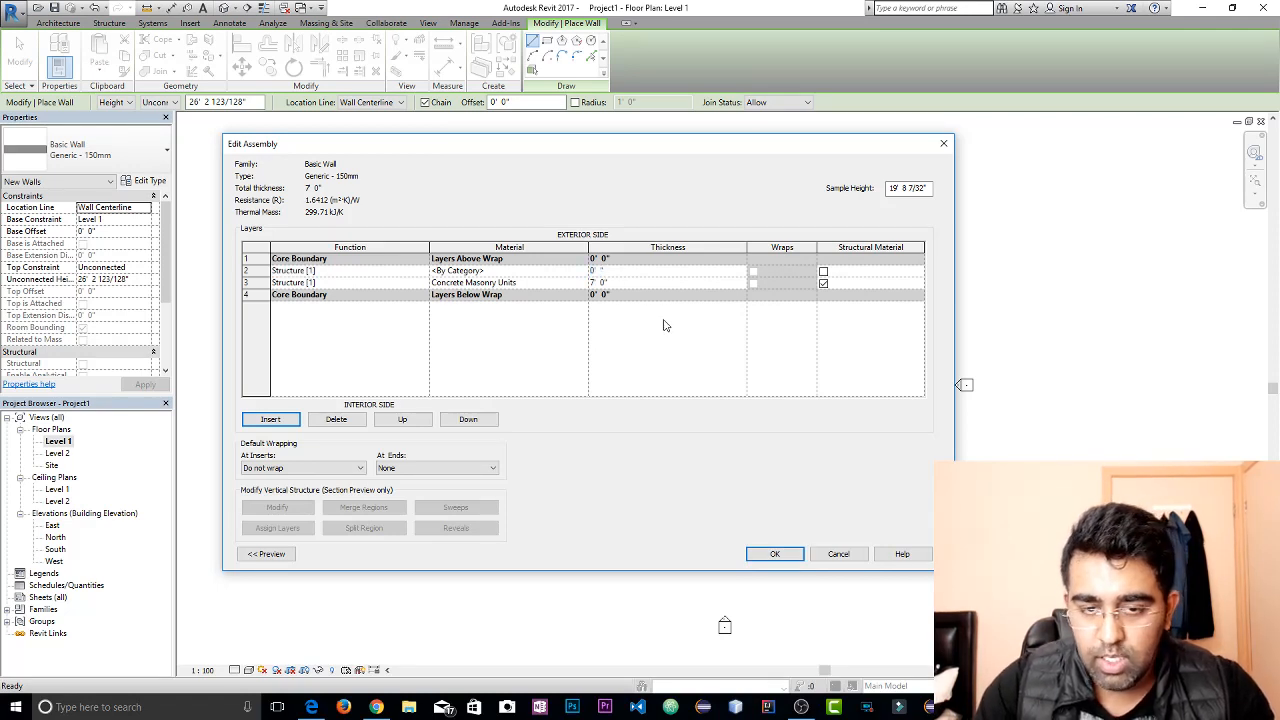
{"action": "type", "text": "2"}
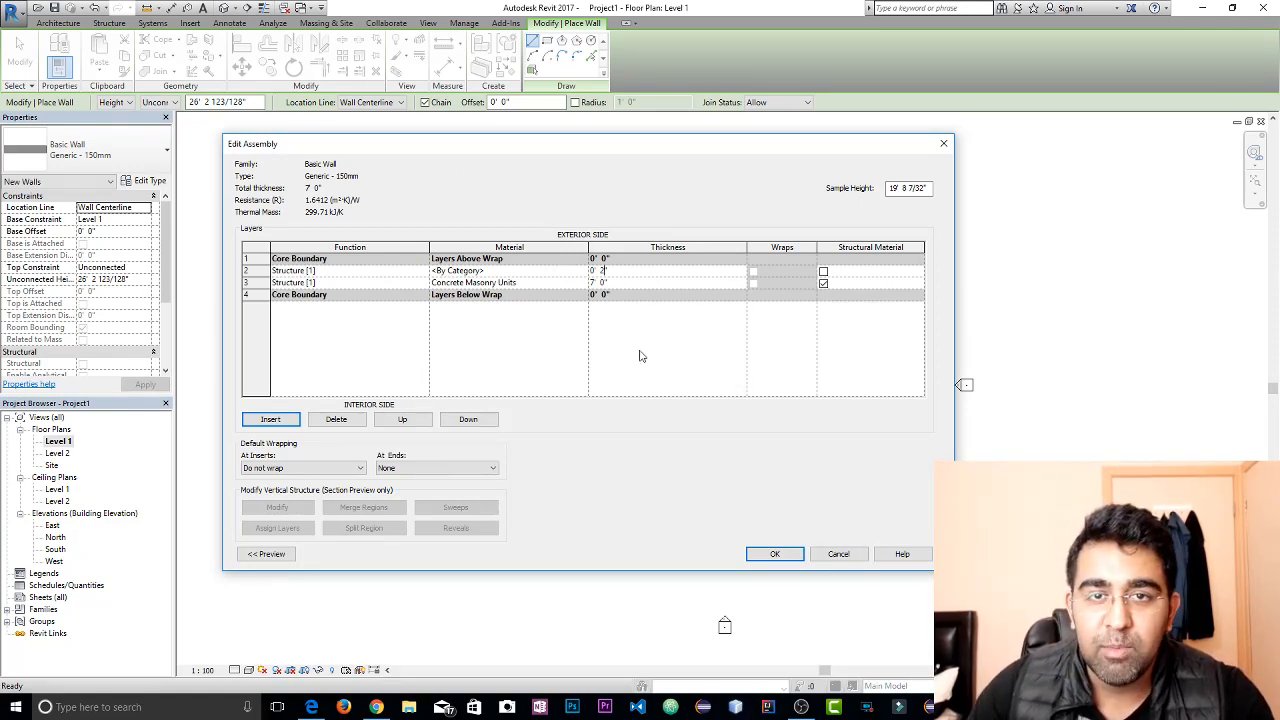
{"action": "key", "text": "Return"}
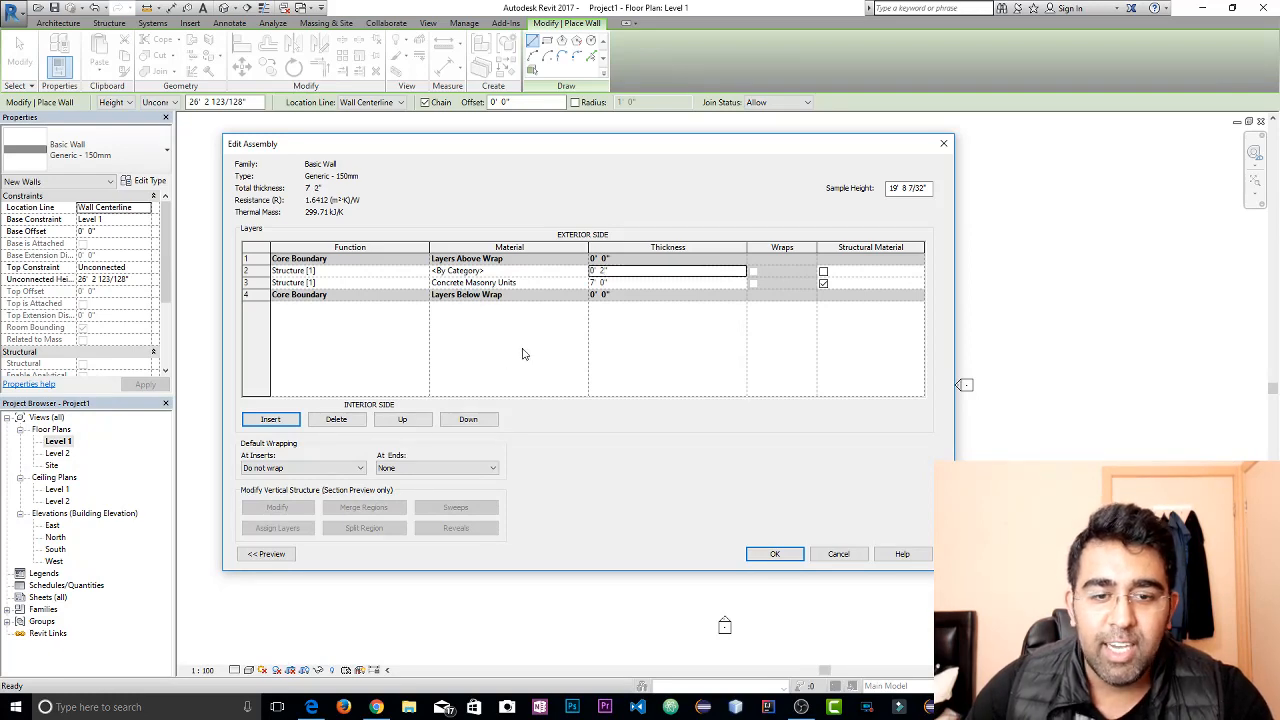
Assign Brick, Common as the material of the 2-inch layer and accept the wall assembly
{"action": "left_click", "coordinate": [530, 272]}
{"action": "left_click", "coordinate": [583, 272]}
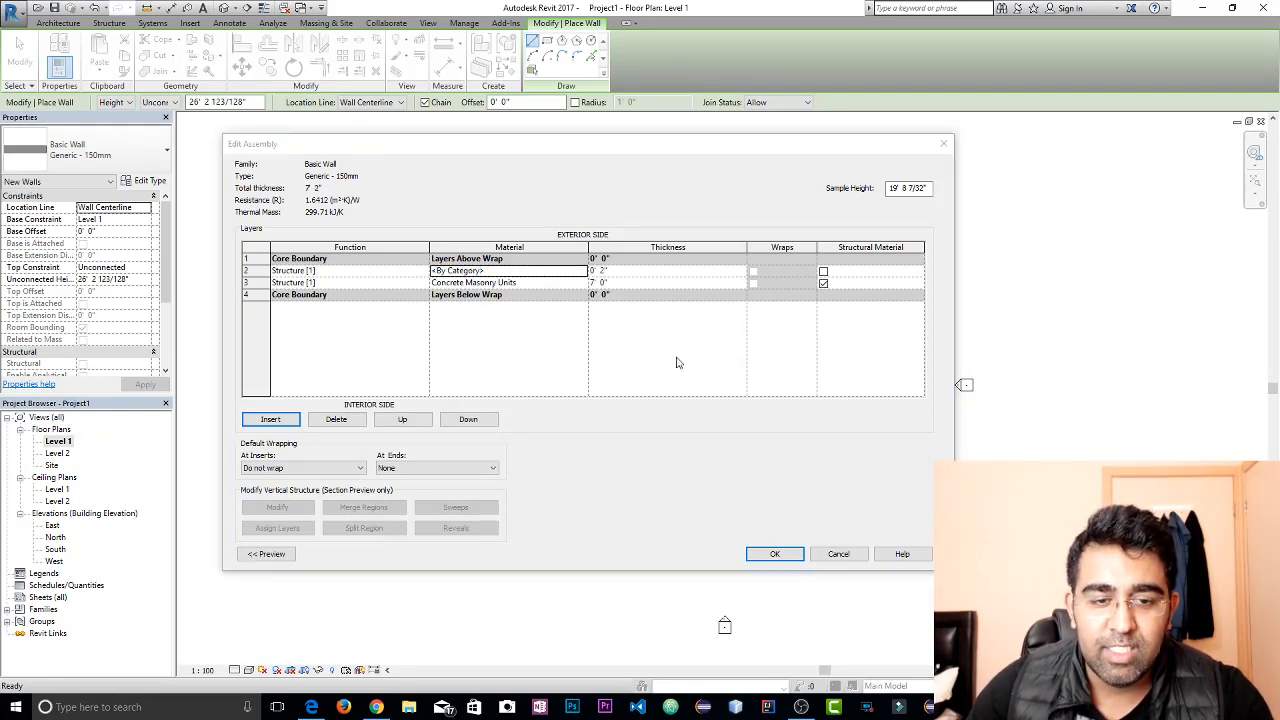
{"action": "left_click", "coordinate": [250, 241]}
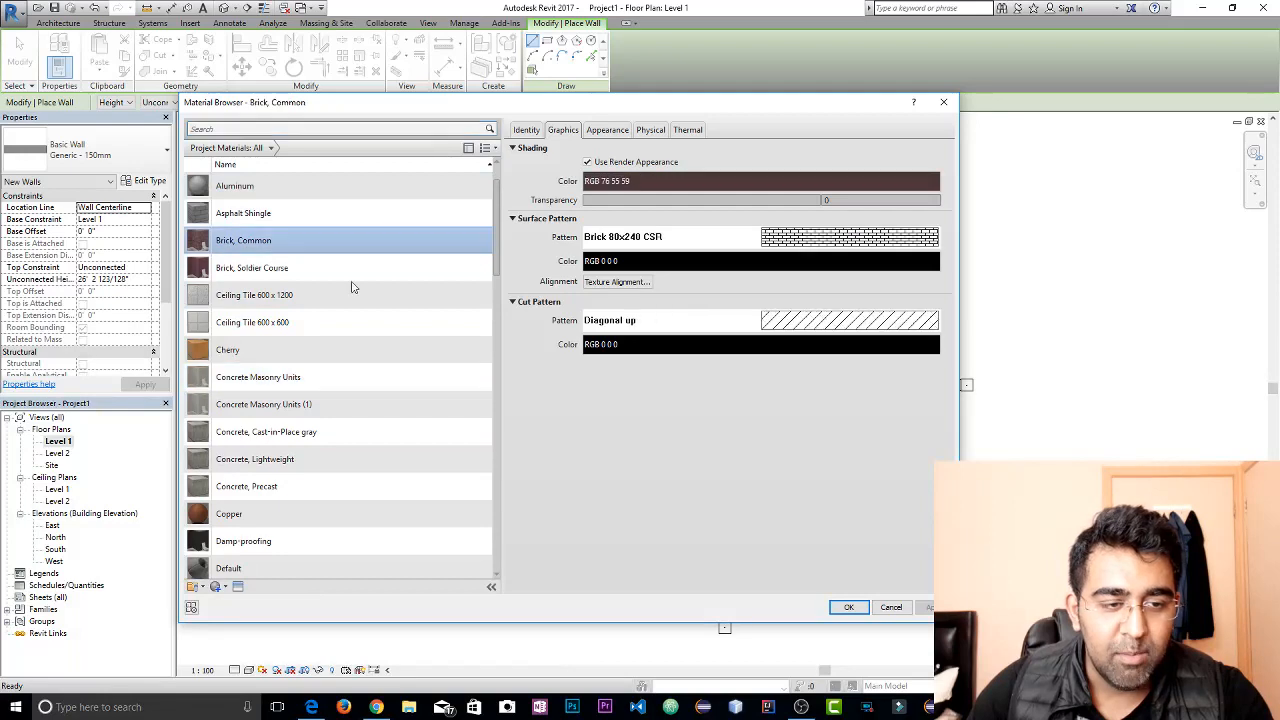
{"action": "left_click", "coordinate": [848, 607]}
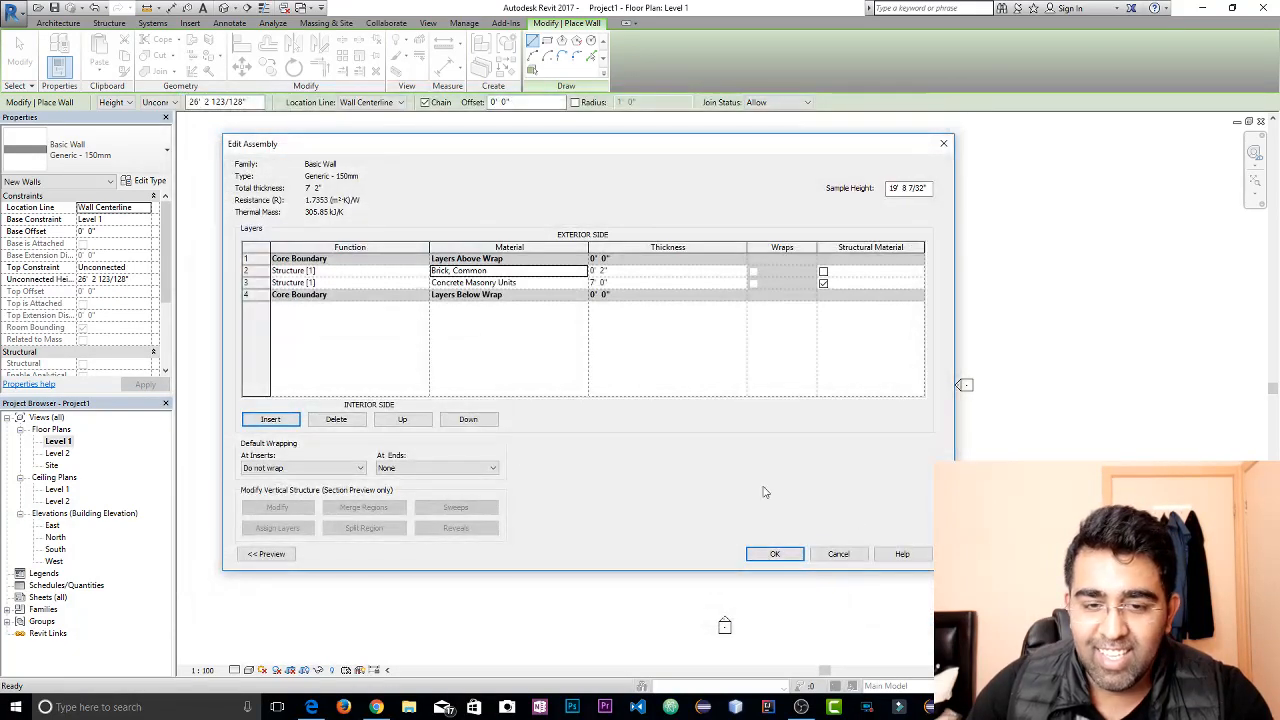
{"action": "left_click", "coordinate": [779, 553]}
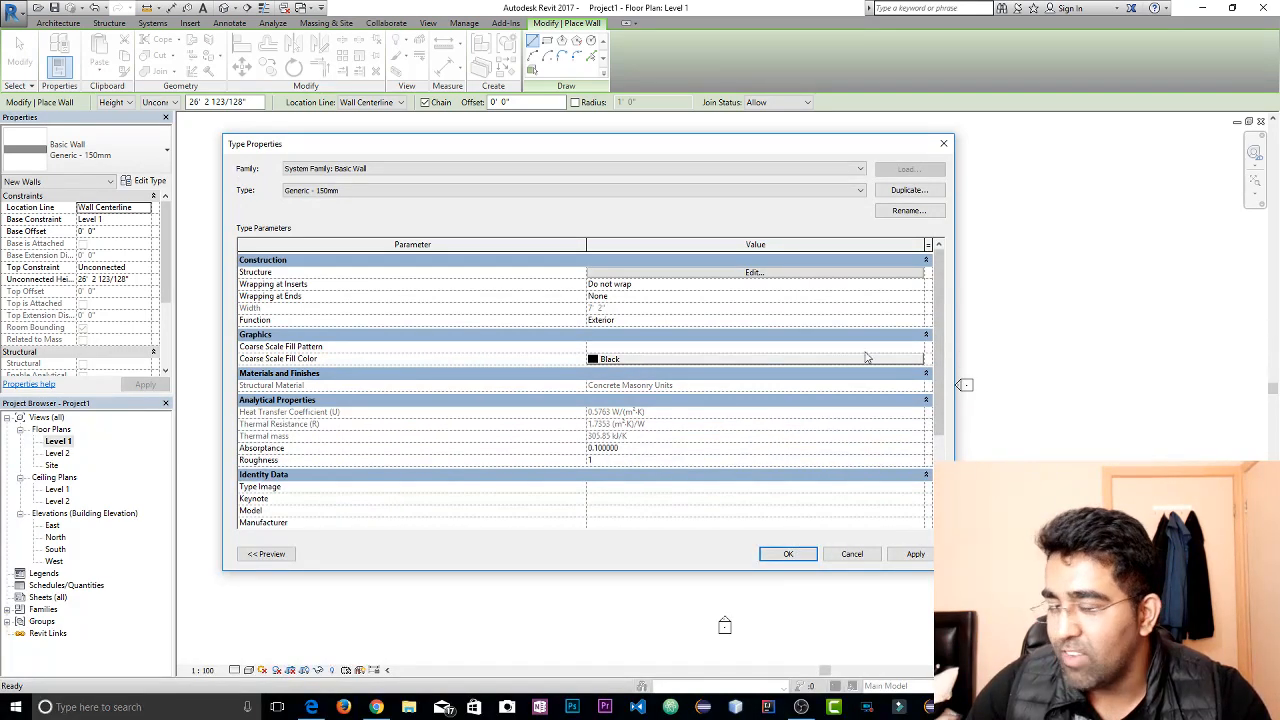
{"action": "scroll", "coordinate": [759, 469], "scroll_direction": "down", "scroll_amount": 3}
{"action": "scroll", "coordinate": [650, 468], "scroll_direction": "up", "scroll_amount": 3}
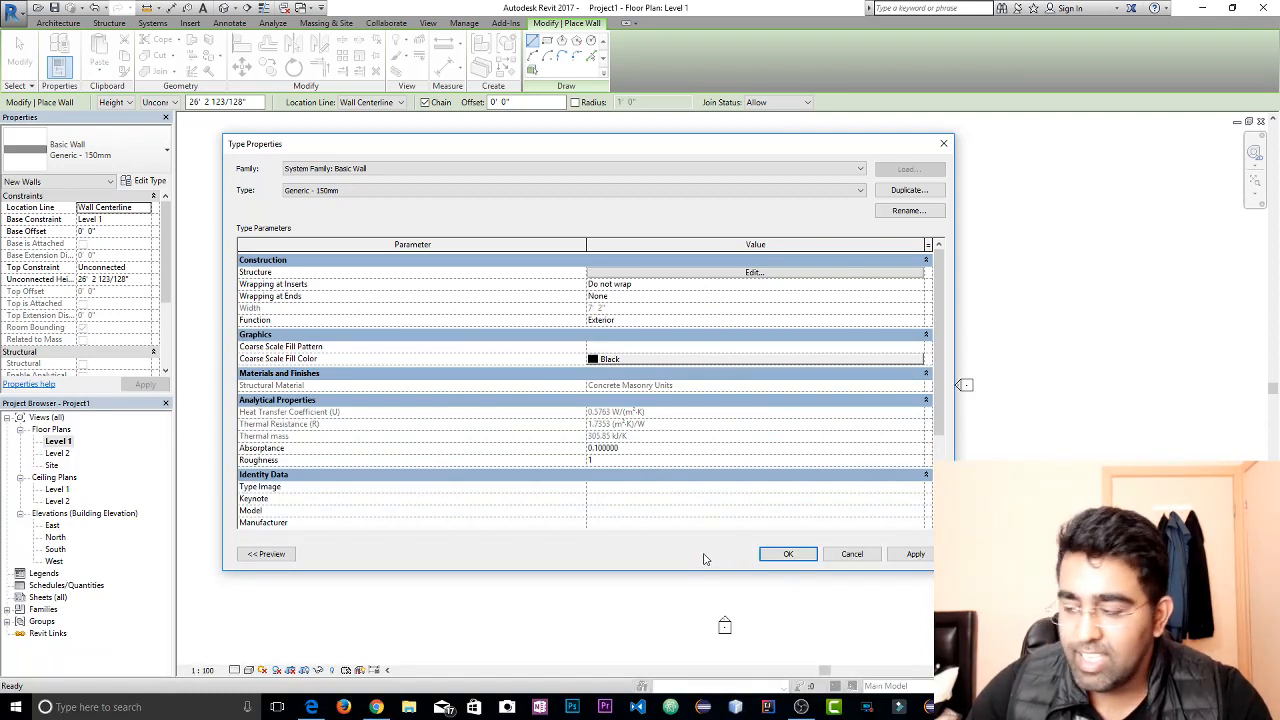
Apply the edited type properties and choose Generic - 150mm as the wall type to place
{"action": "left_click", "coordinate": [926, 558]}
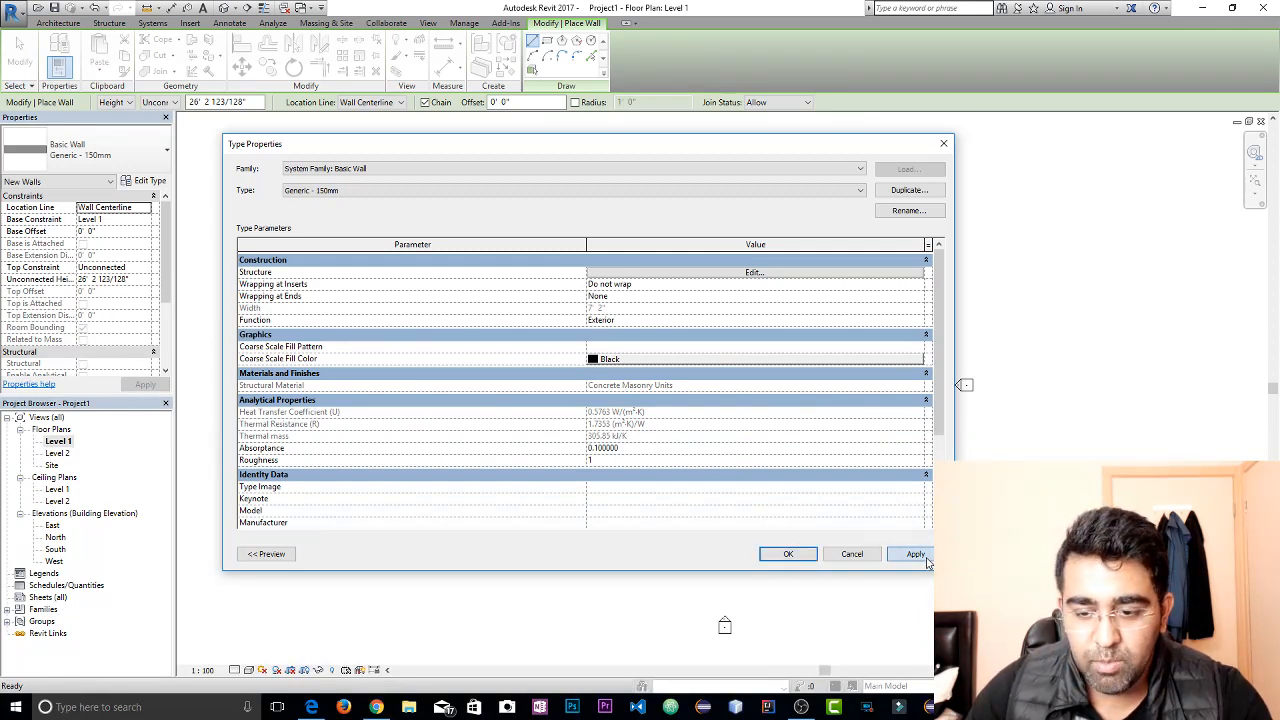
{"action": "left_click", "coordinate": [788, 554]}
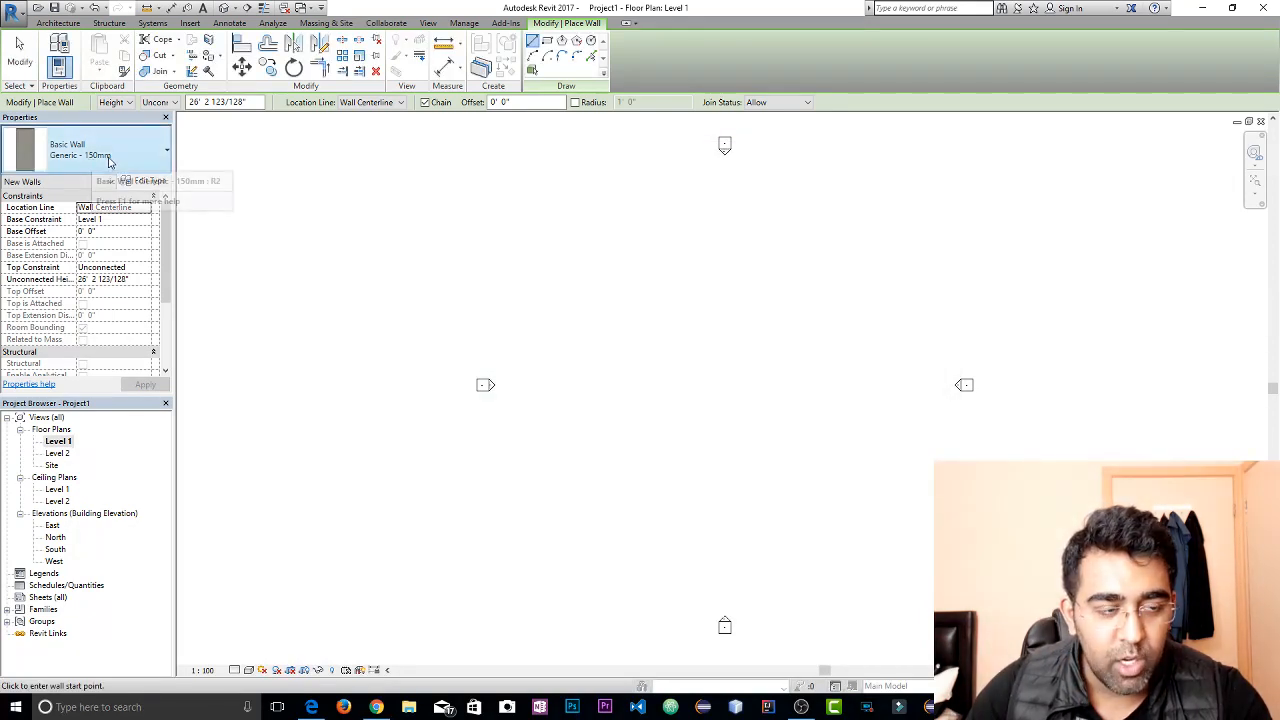
{"action": "left_click", "coordinate": [70, 160]}
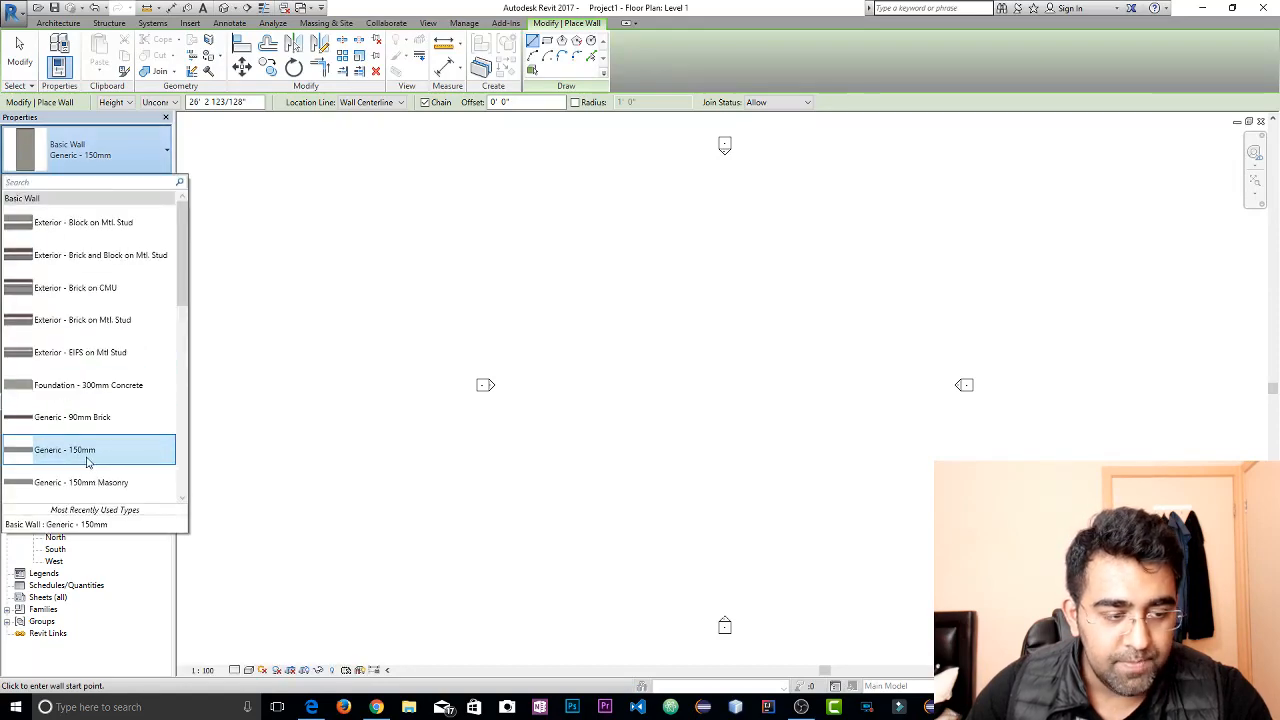
{"action": "left_click", "coordinate": [86, 452]}
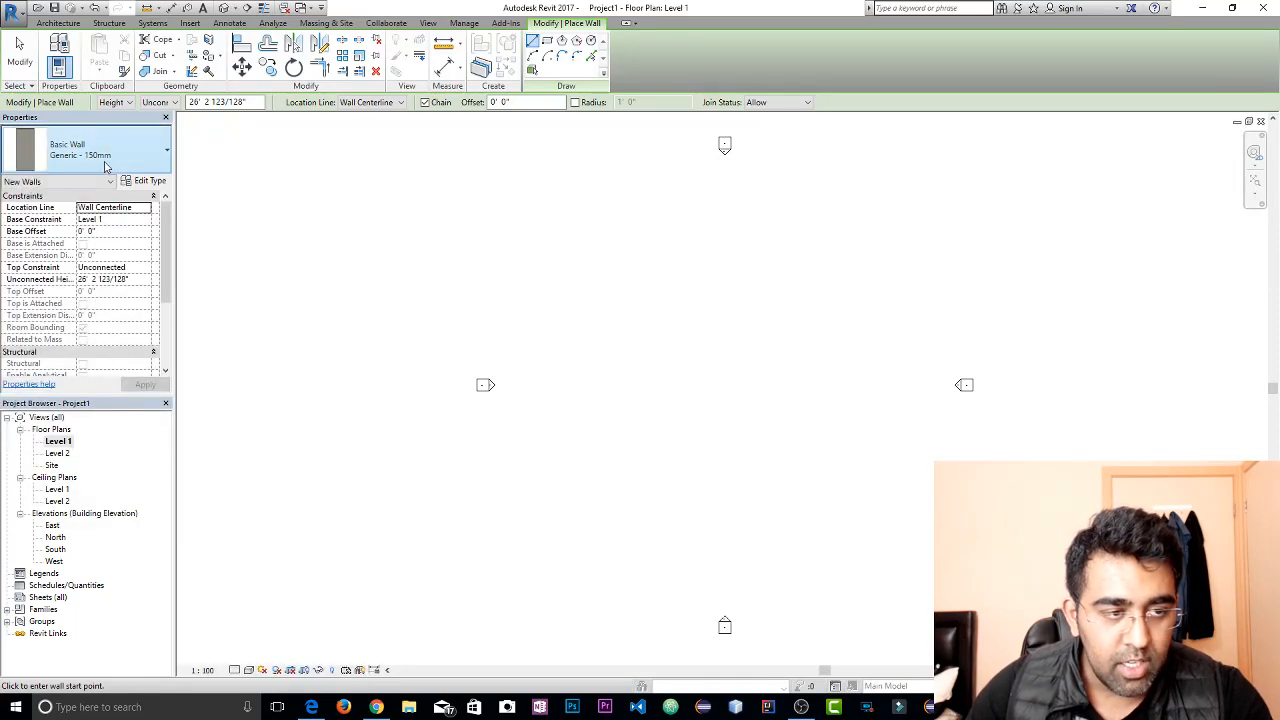
Duplicate the Generic - 150mm wall type under the name 9"Wall
{"action": "left_click", "coordinate": [145, 180]}
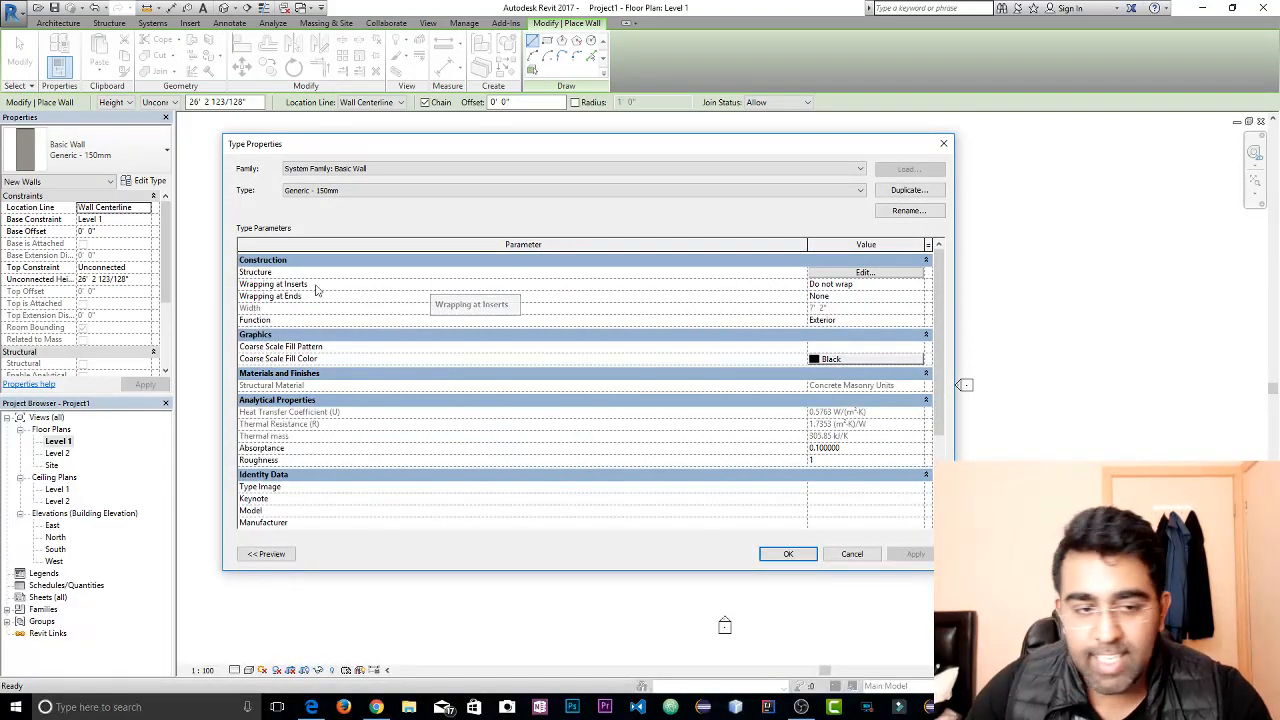
{"action": "left_click", "coordinate": [907, 190]}
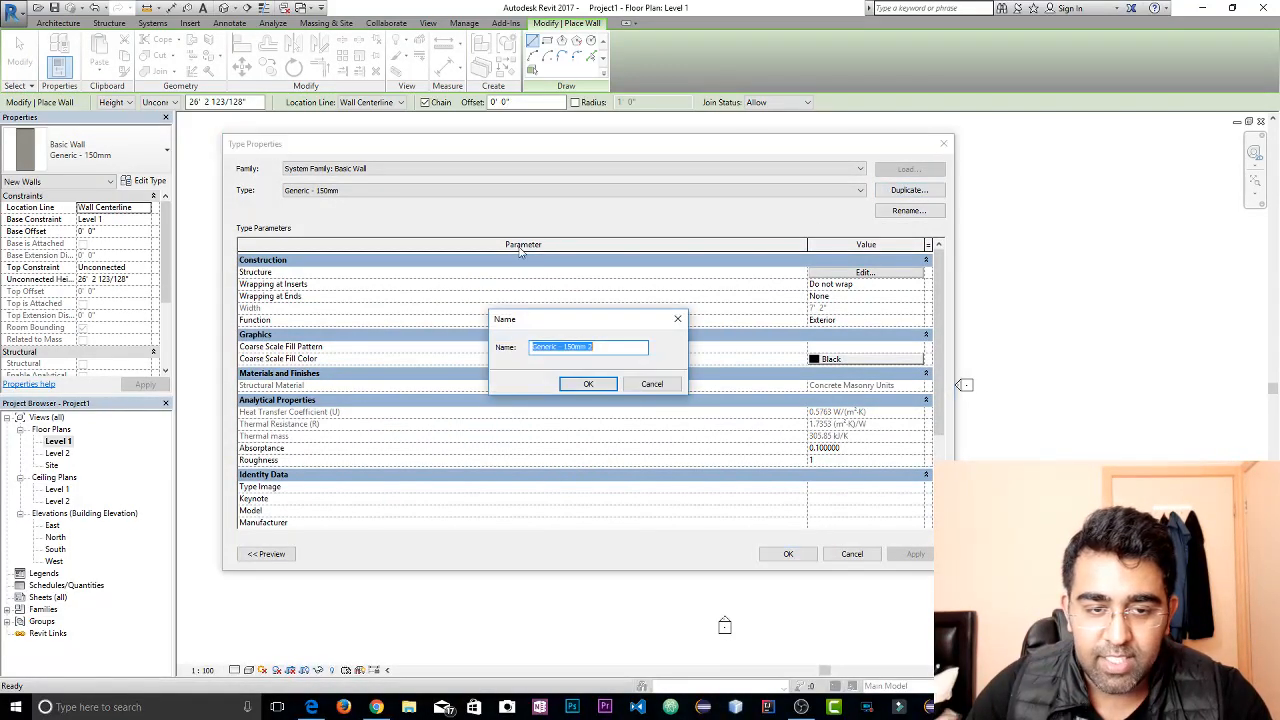
{"action": "type", "text": "09"}
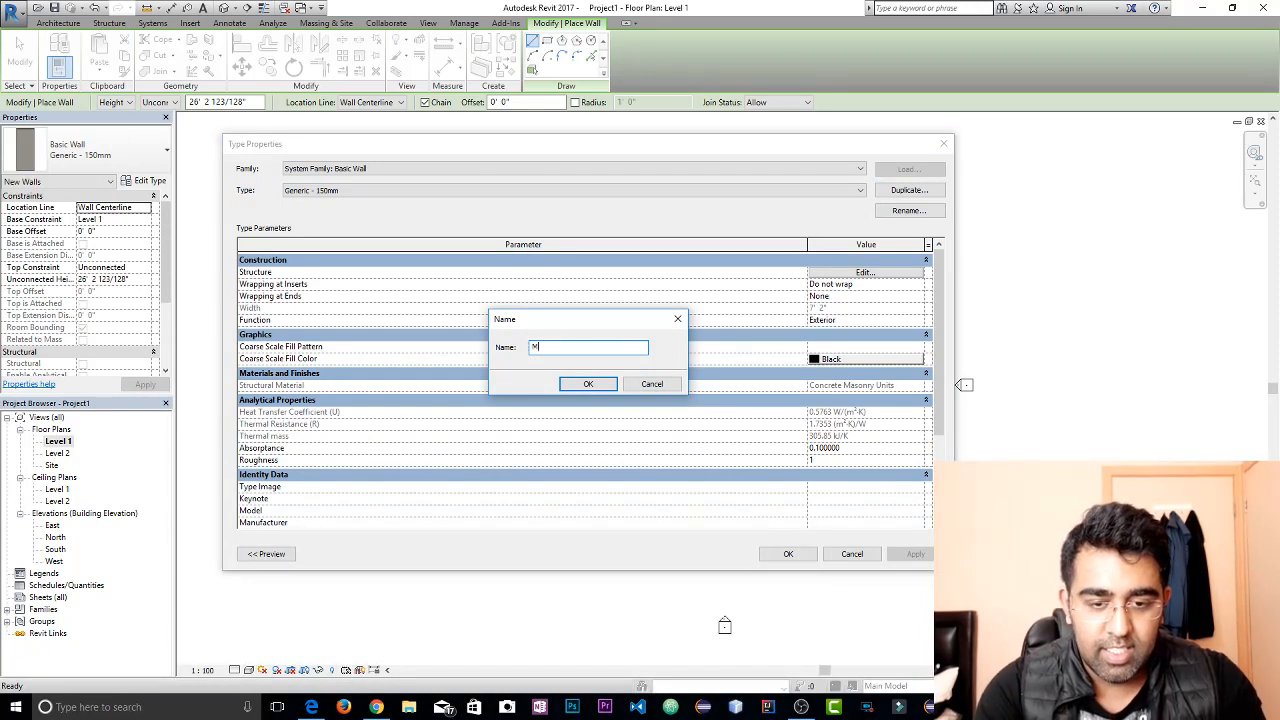
{"action": "key", "text": "BackSpace"}
{"action": "key", "text": "BackSpace"}
{"action": "type", "text": "9\""}
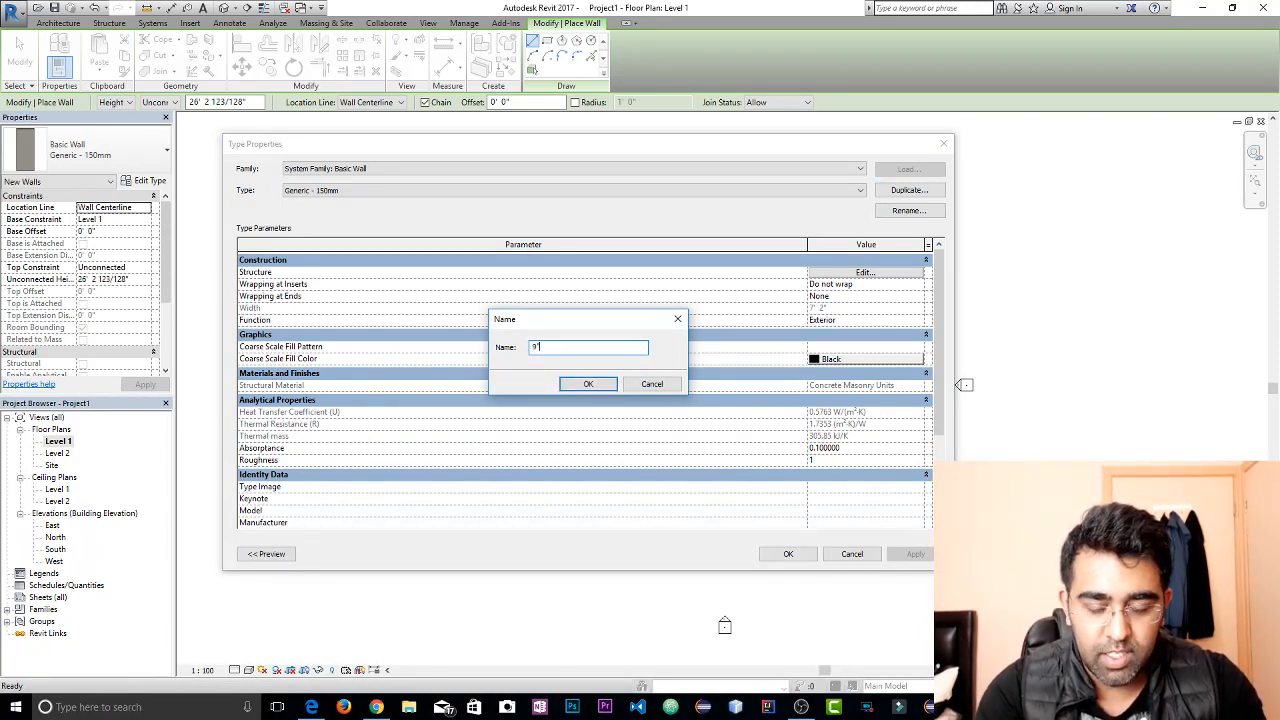
{"action": "type", "text": "Wall"}
{"action": "key", "text": "Return"}
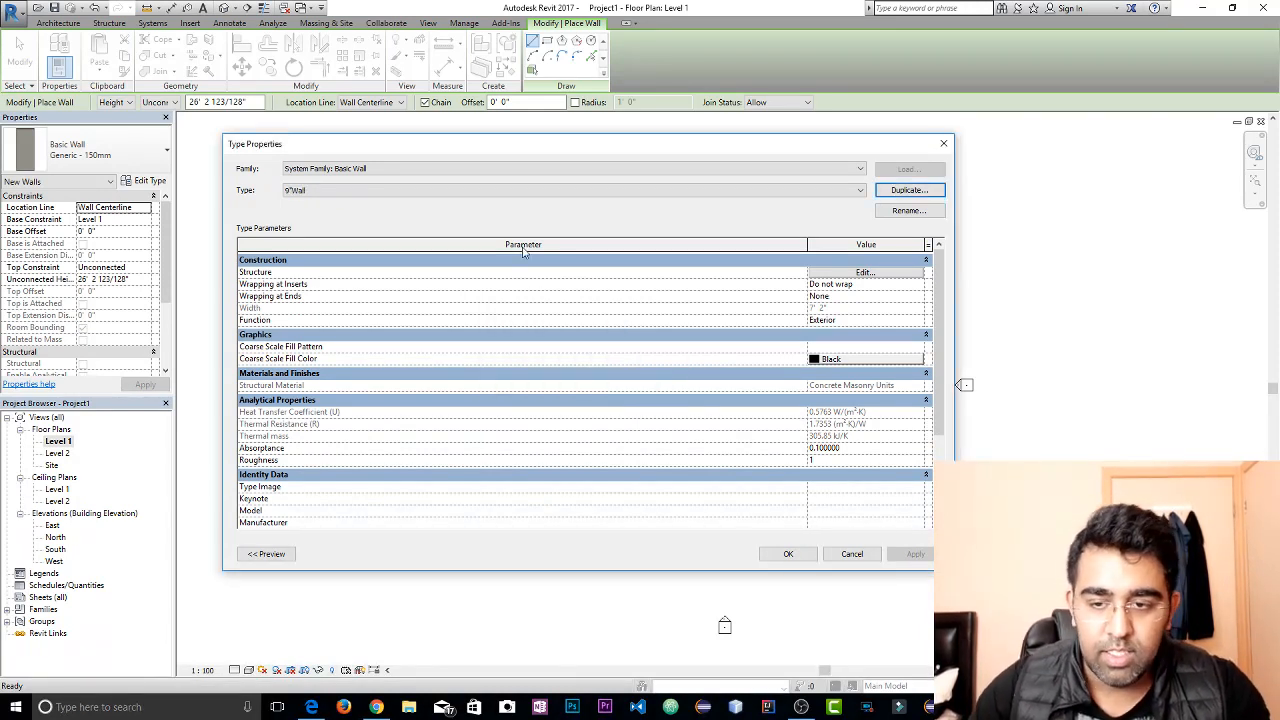
Review the layers in the 9"Wall assembly and accept the new wall type
{"action": "left_click", "coordinate": [813, 272]}
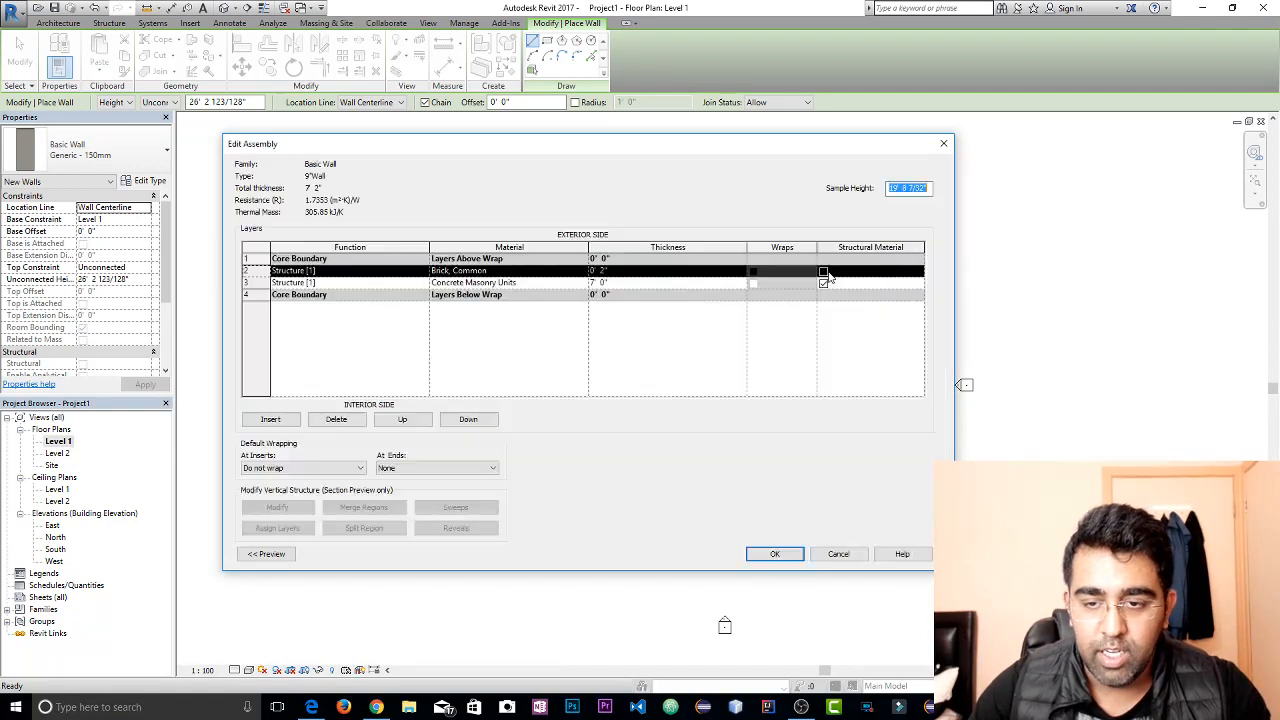
{"action": "left_click", "coordinate": [468, 283]}
{"action": "left_click", "coordinate": [774, 554]}
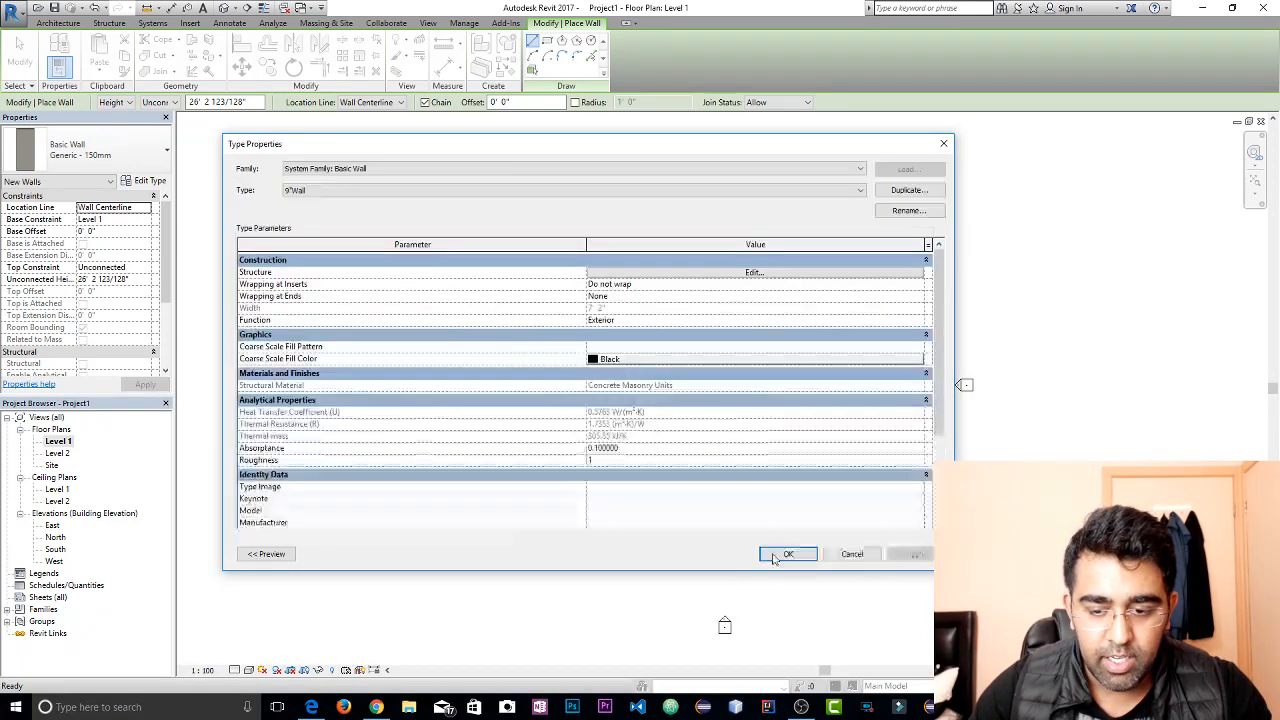
{"action": "left_click", "coordinate": [789, 554]}
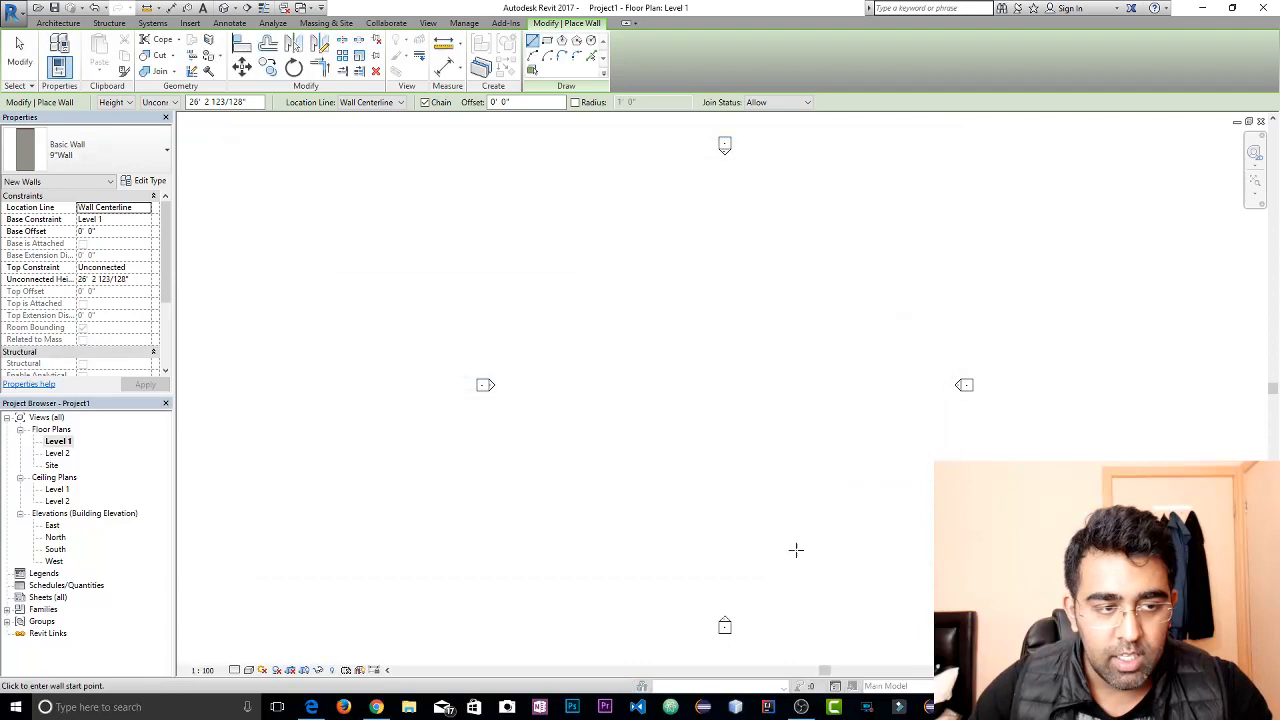
Restart the Wall tool with the 9"Wall type and try to draw a roughly horizontal wall about 32' long
{"action": "left_click", "coordinate": [423, 312]}
{"action": "key", "text": "Escape"}
{"action": "key", "text": "Escape"}
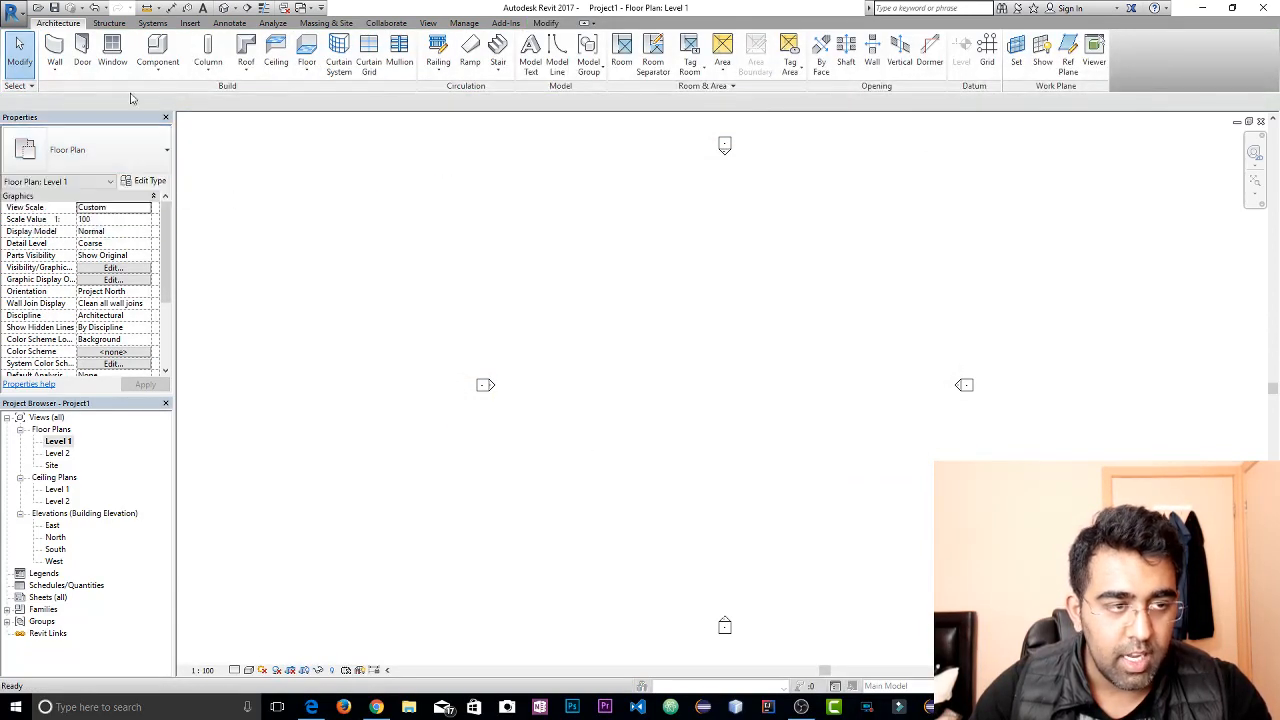
{"action": "left_click", "coordinate": [55, 50]}
{"action": "left_click", "coordinate": [130, 152]}
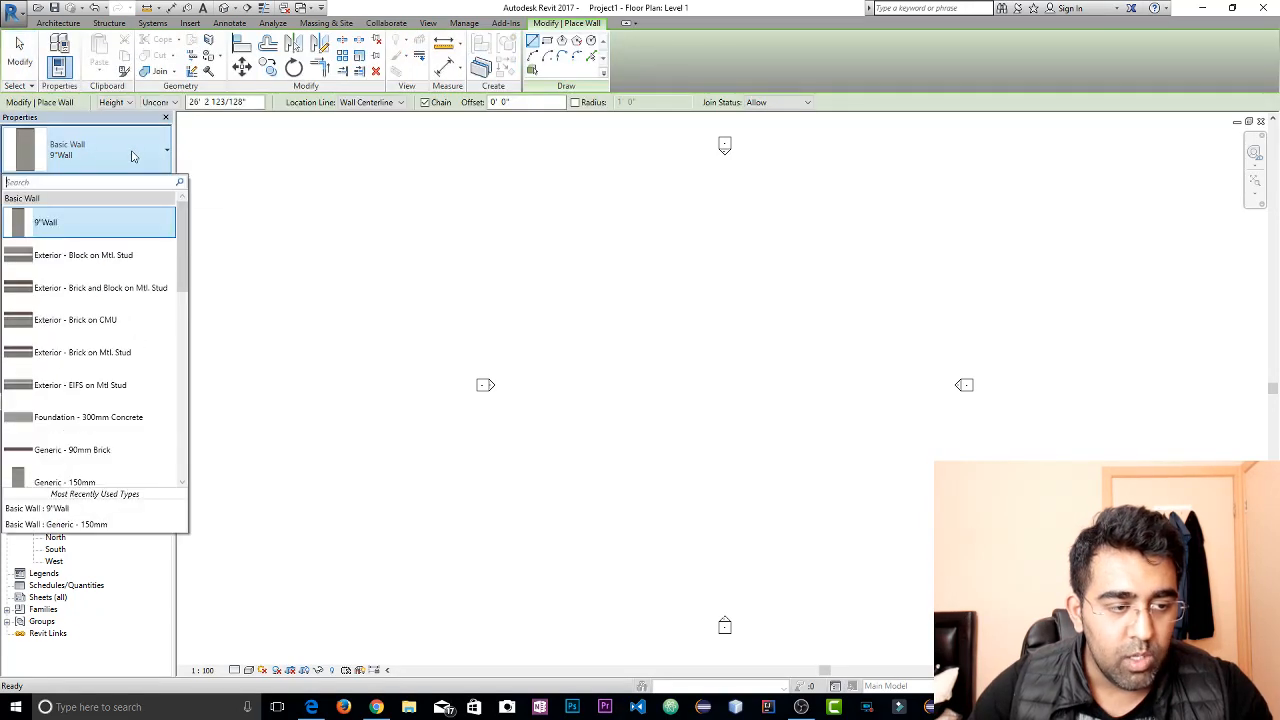
{"action": "left_click", "coordinate": [109, 226]}
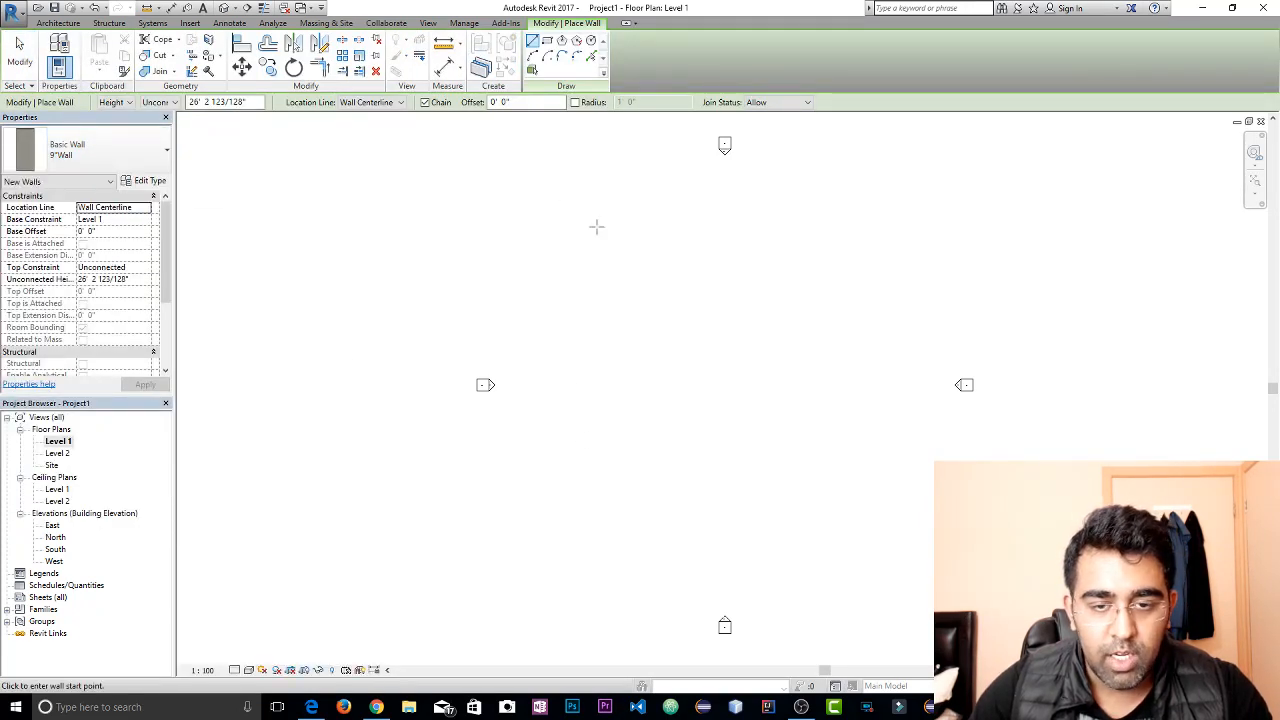
{"action": "left_click", "coordinate": [534, 227]}
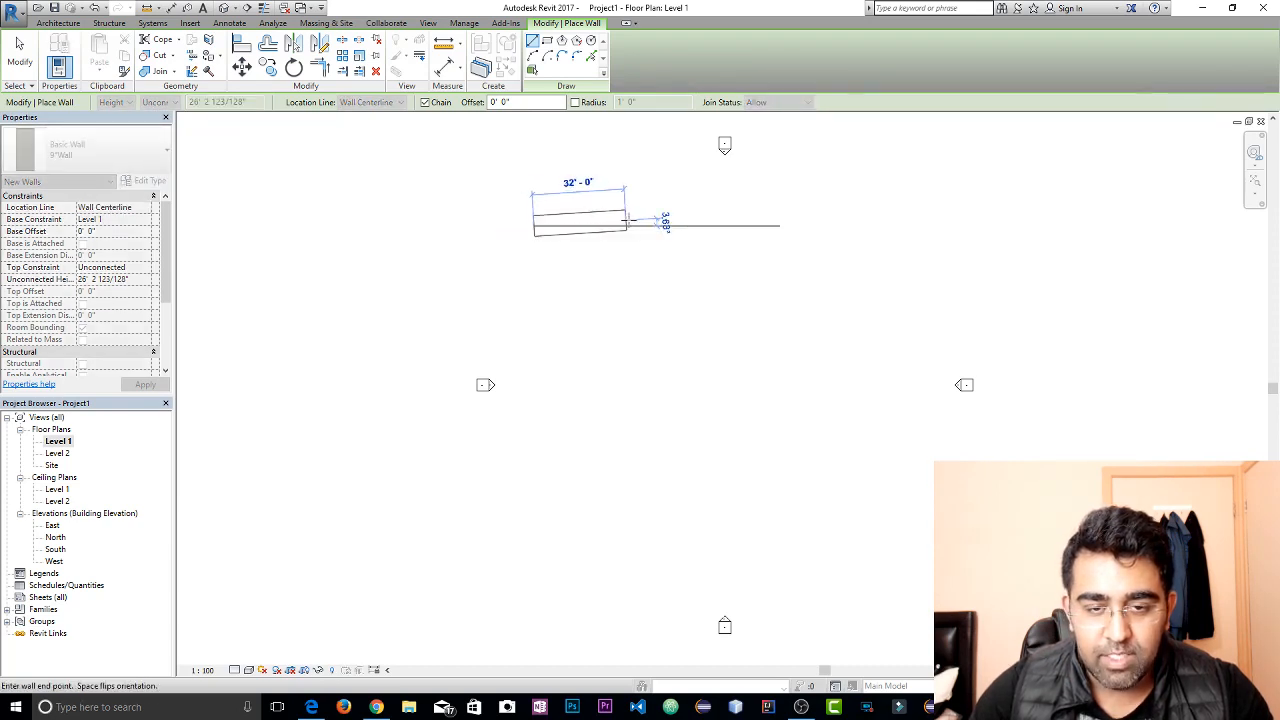
{"action": "key", "text": "Escape"}
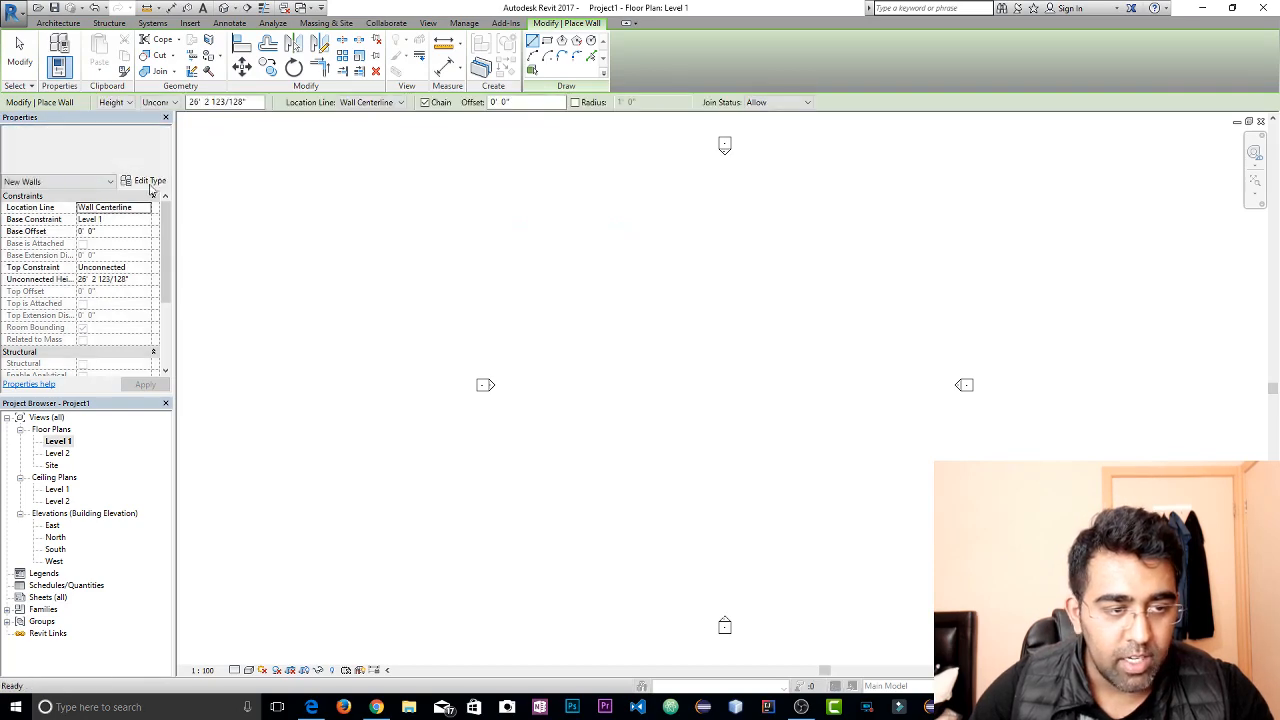
Set the thickness of the Concrete Masonry Units layer in the 9"Wall assembly to 0' 7" and accept the type changes
{"action": "left_click", "coordinate": [145, 180]}
{"action": "left_click", "coordinate": [864, 273]}
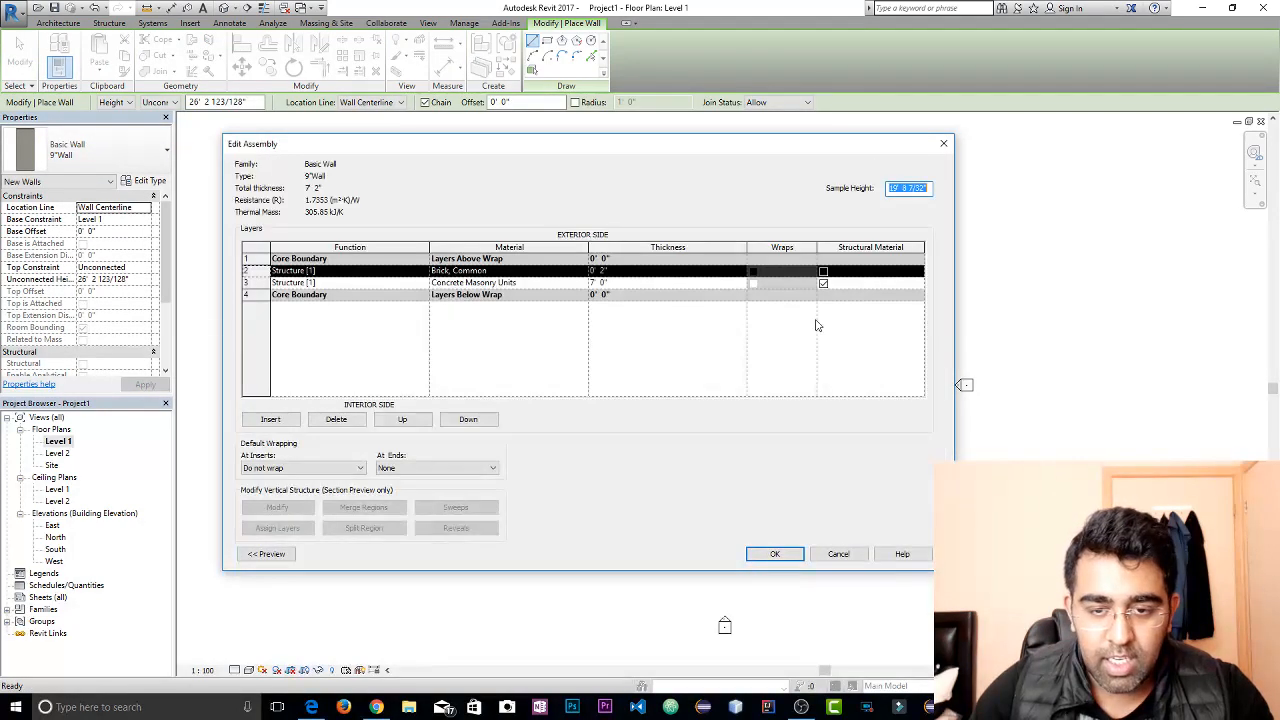
{"action": "left_click", "coordinate": [596, 283]}
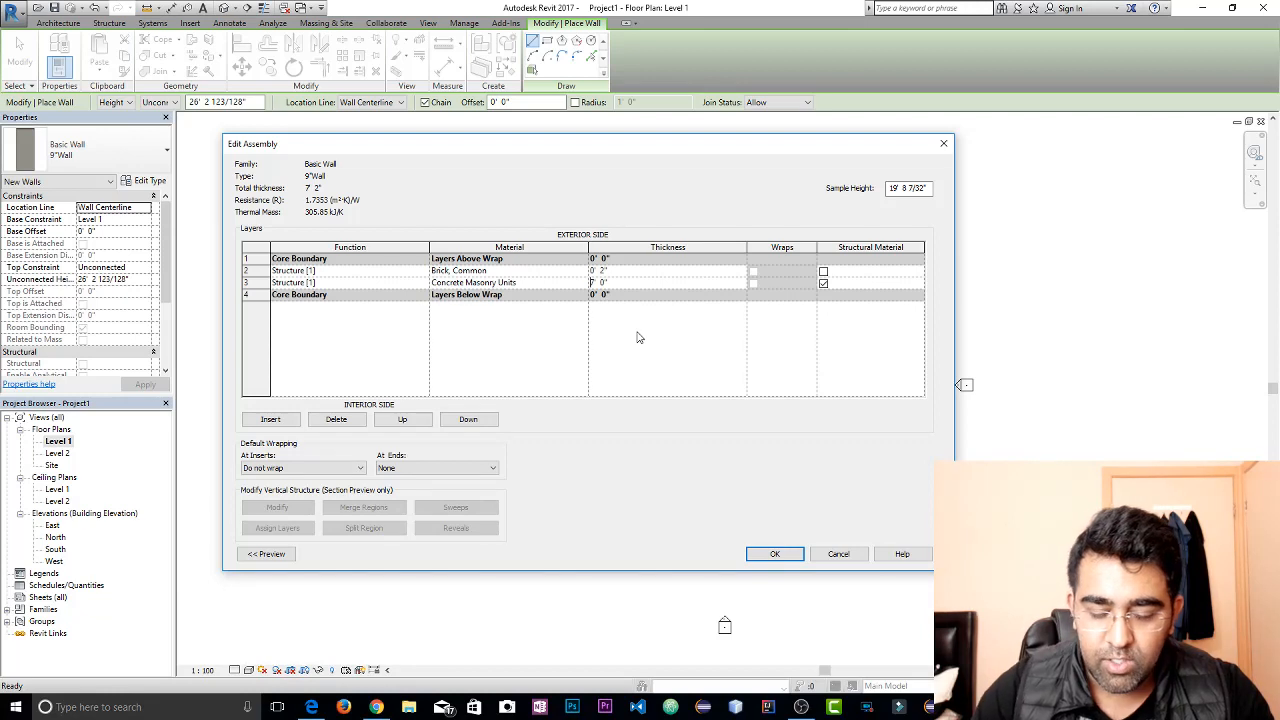
{"action": "key", "text": "BackSpace"}
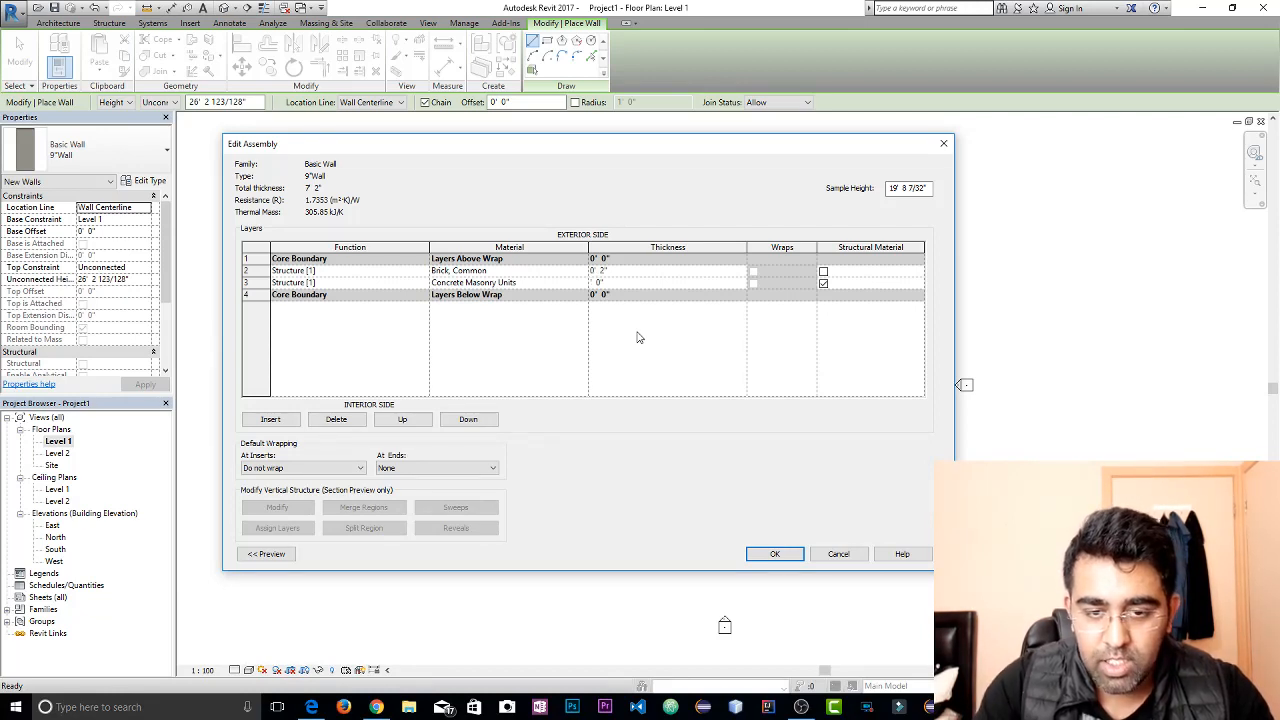
{"action": "type", "text": "0"}
{"action": "key", "text": "Right"}
{"action": "key", "text": "Right"}
{"action": "key", "text": "Right"}
{"action": "key", "text": "Right"}
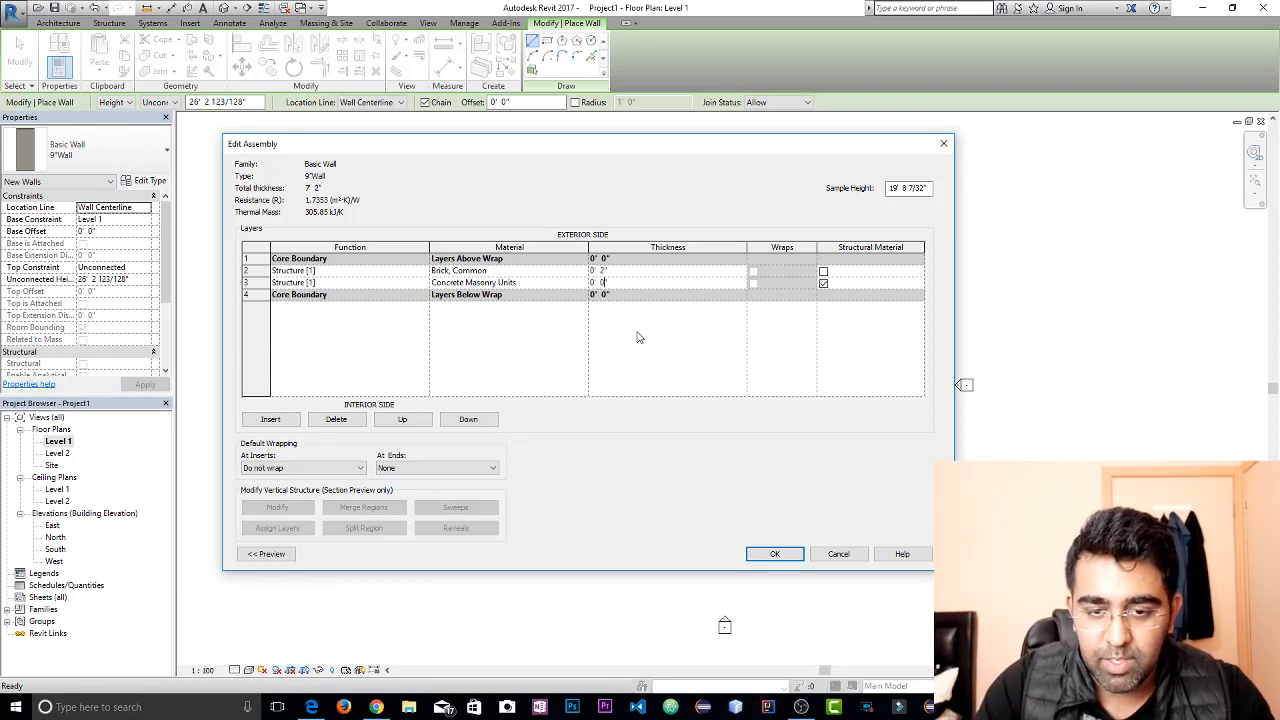
{"action": "key", "text": "BackSpace"}
{"action": "type", "text": "7"}
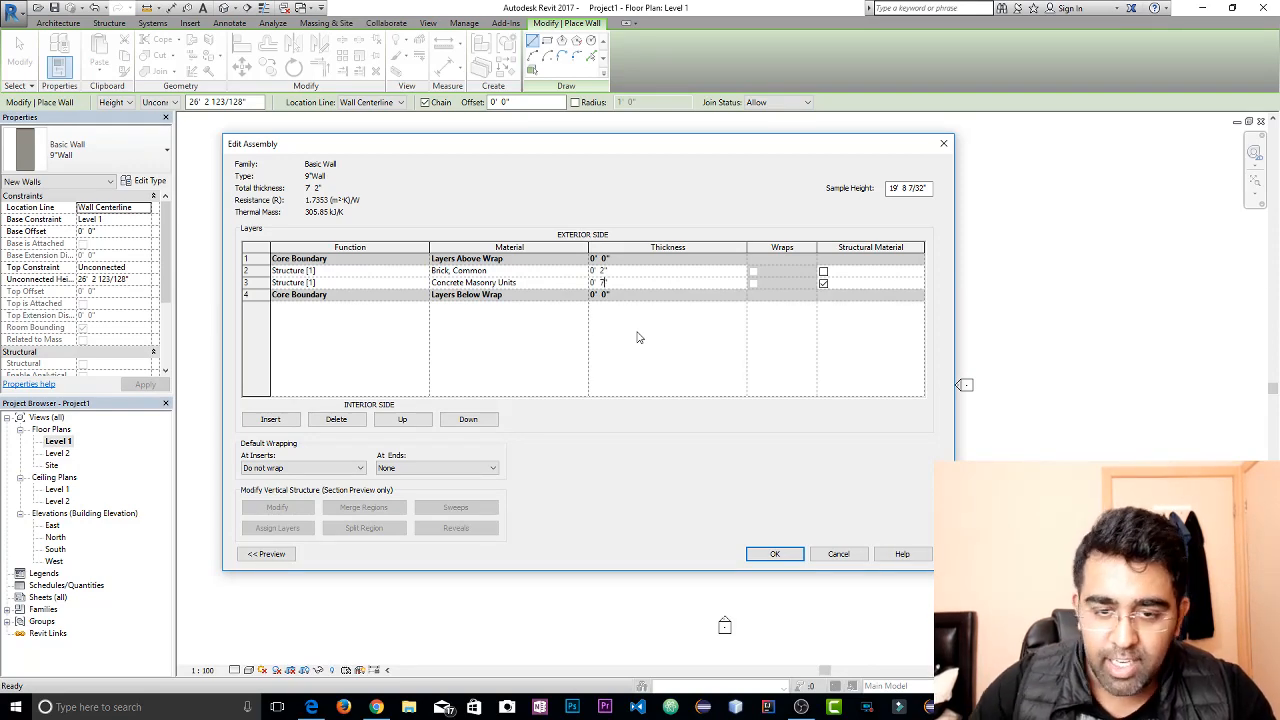
{"action": "left_click", "coordinate": [785, 553]}
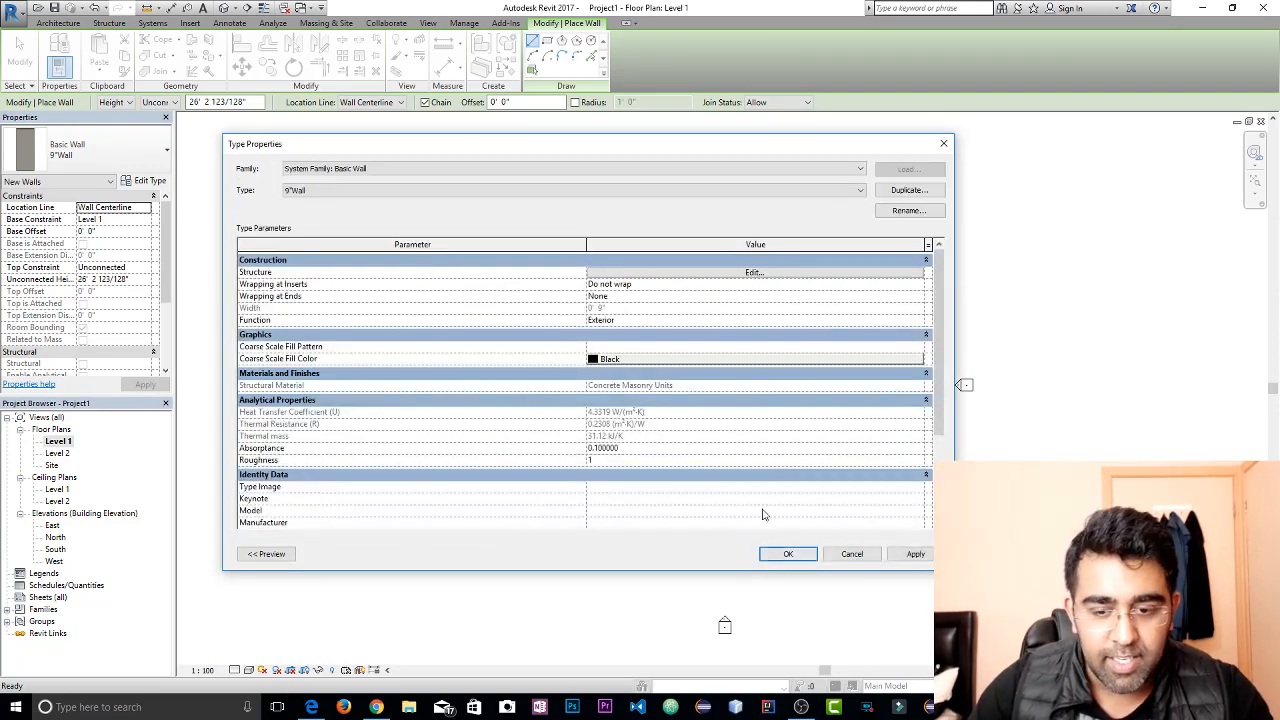
{"action": "left_click", "coordinate": [800, 556]}
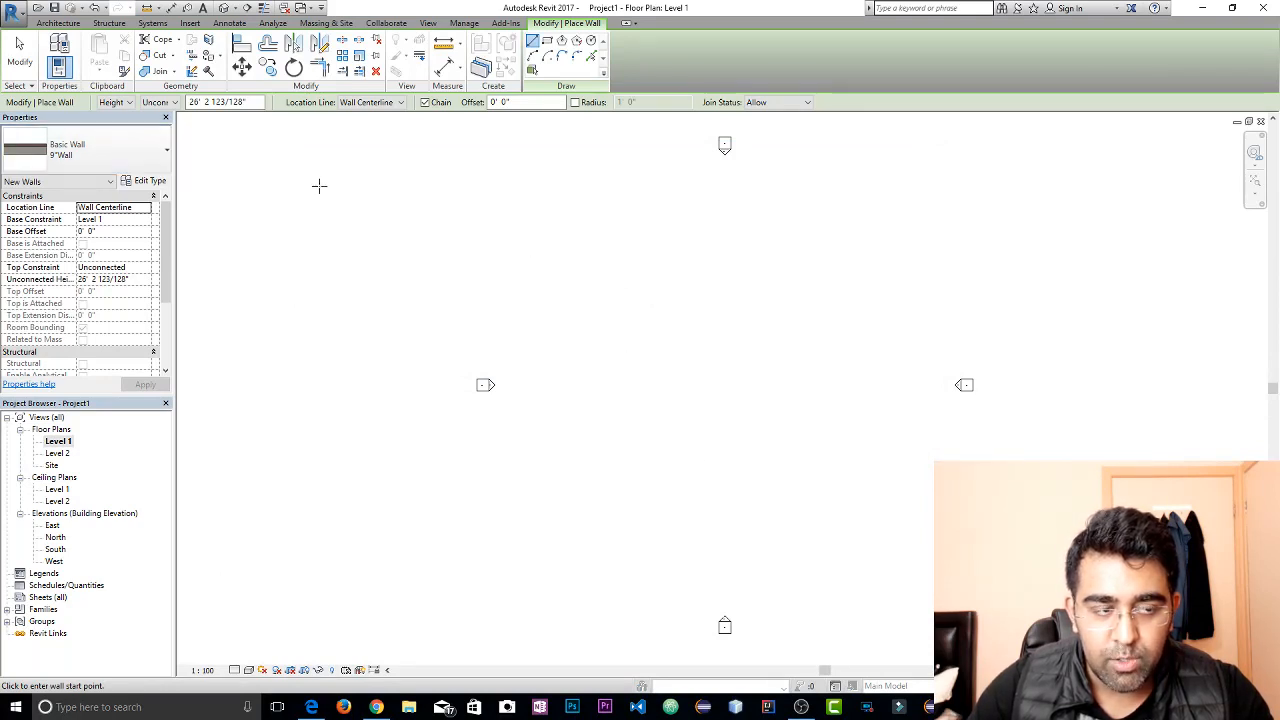
Move the Brick, Common layer of 9"Wall to the interior side of the Concrete Masonry Units layer and accept the assembly
{"action": "left_click", "coordinate": [122, 152]}
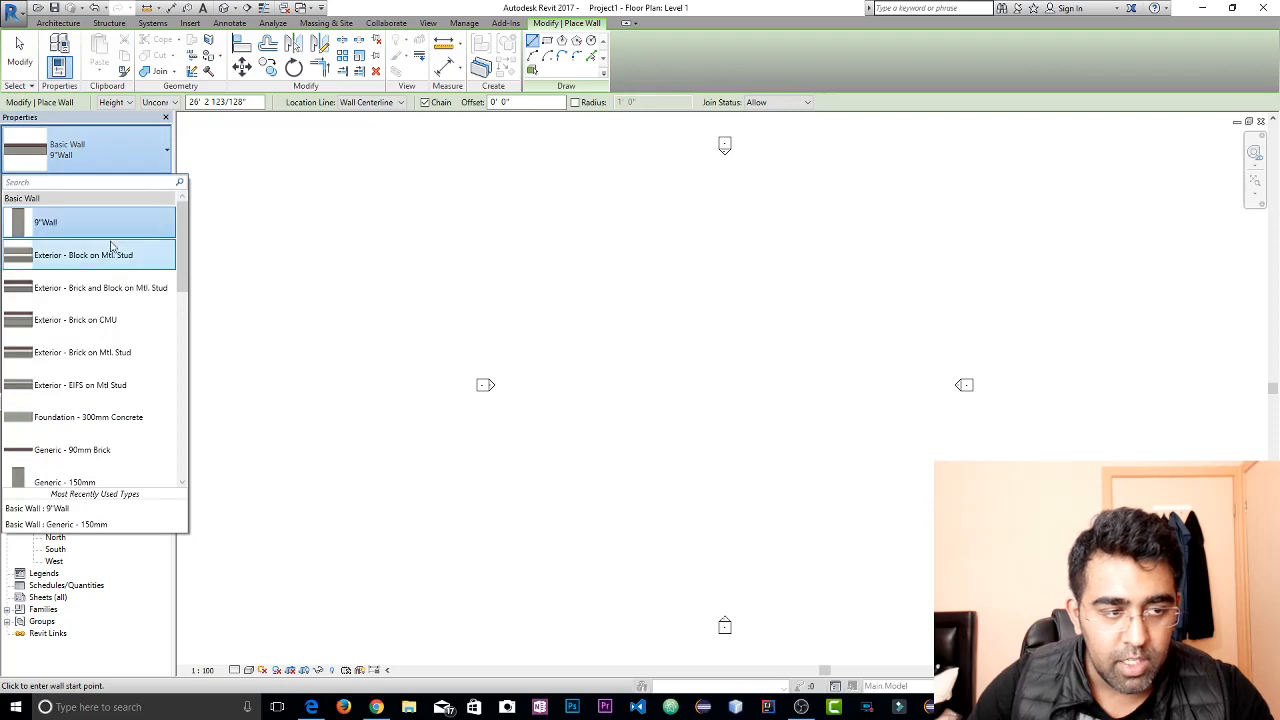
{"action": "left_click", "coordinate": [145, 215]}
{"action": "left_click", "coordinate": [147, 183]}
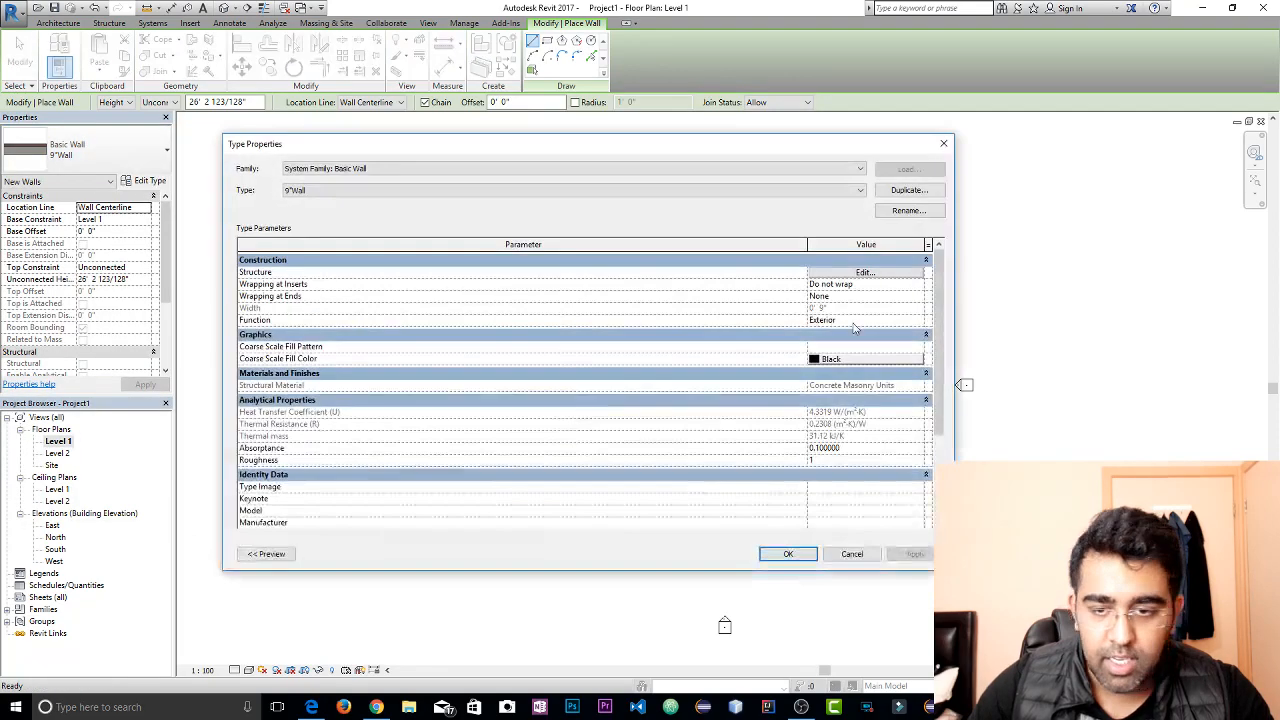
{"action": "left_click", "coordinate": [834, 274]}
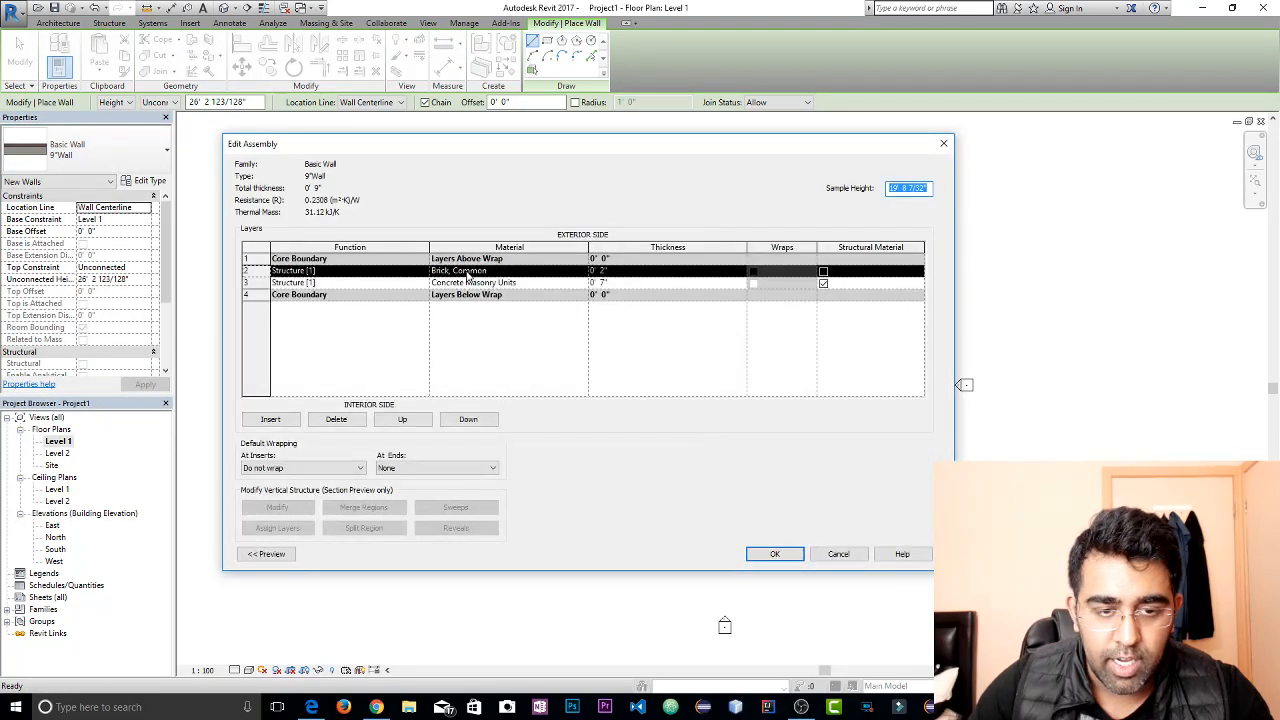
{"action": "left_click", "coordinate": [329, 275]}
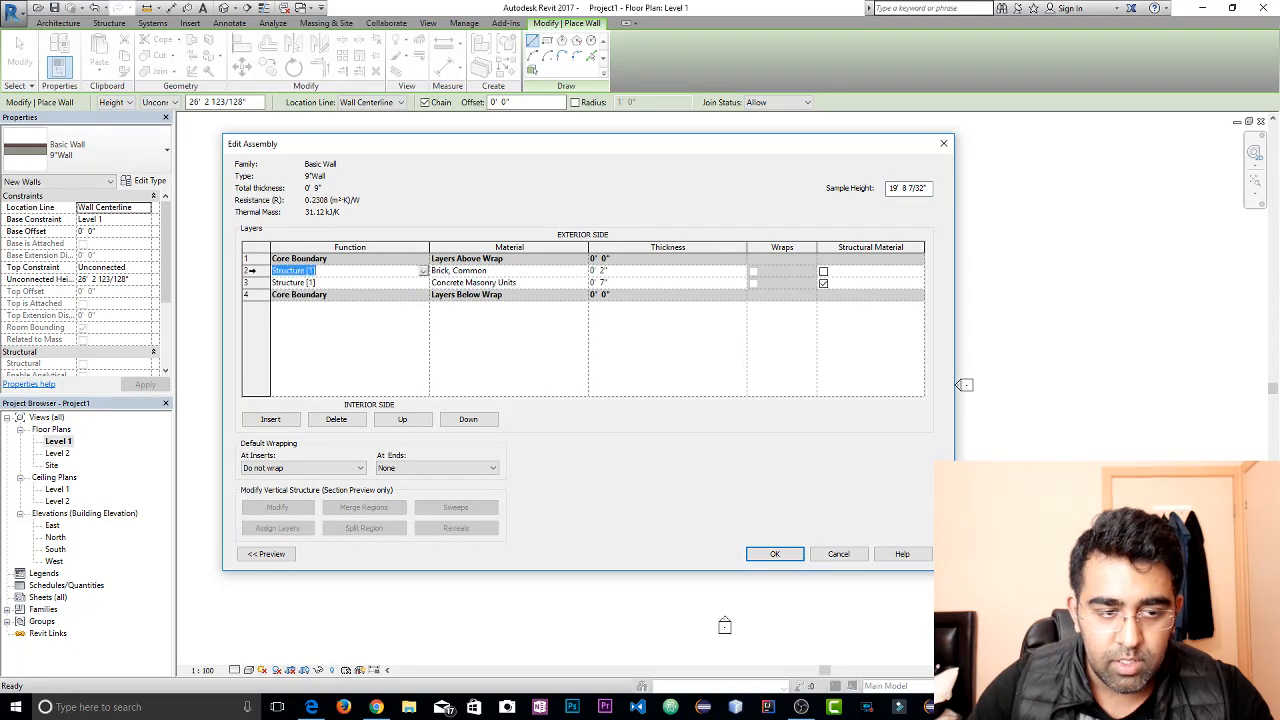
{"action": "left_click", "coordinate": [249, 270]}
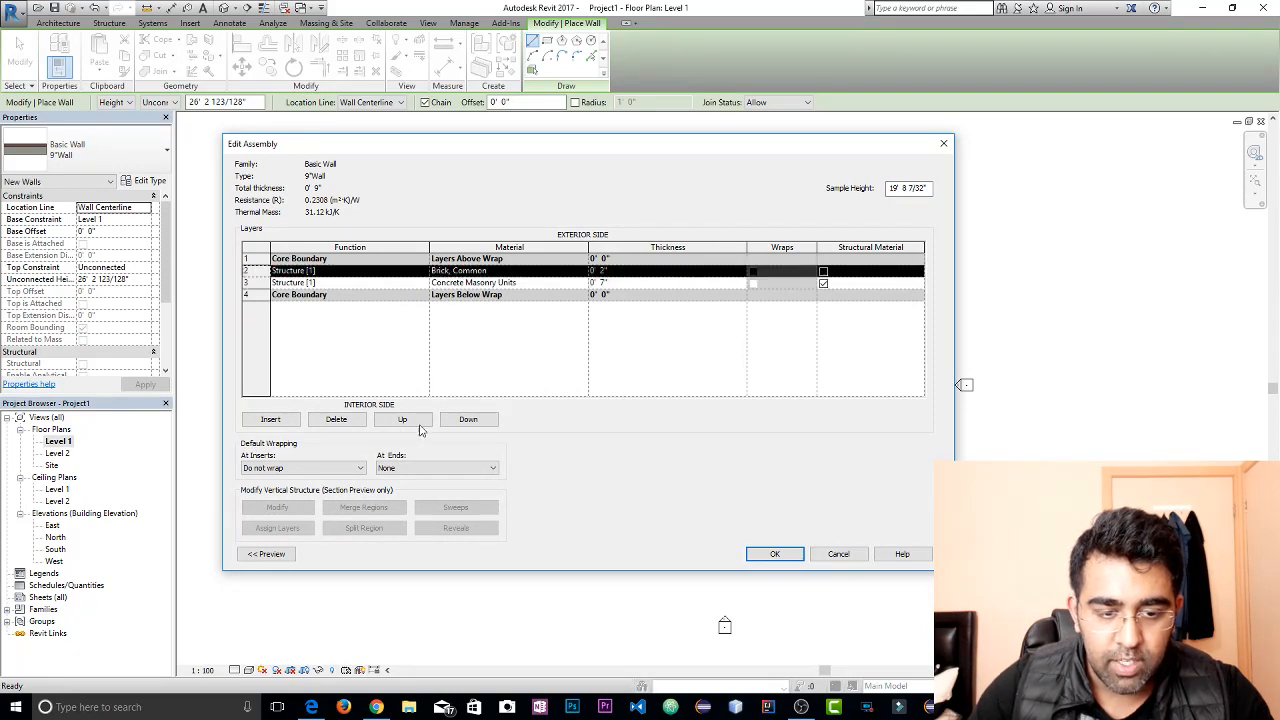
{"action": "left_click", "coordinate": [468, 420]}
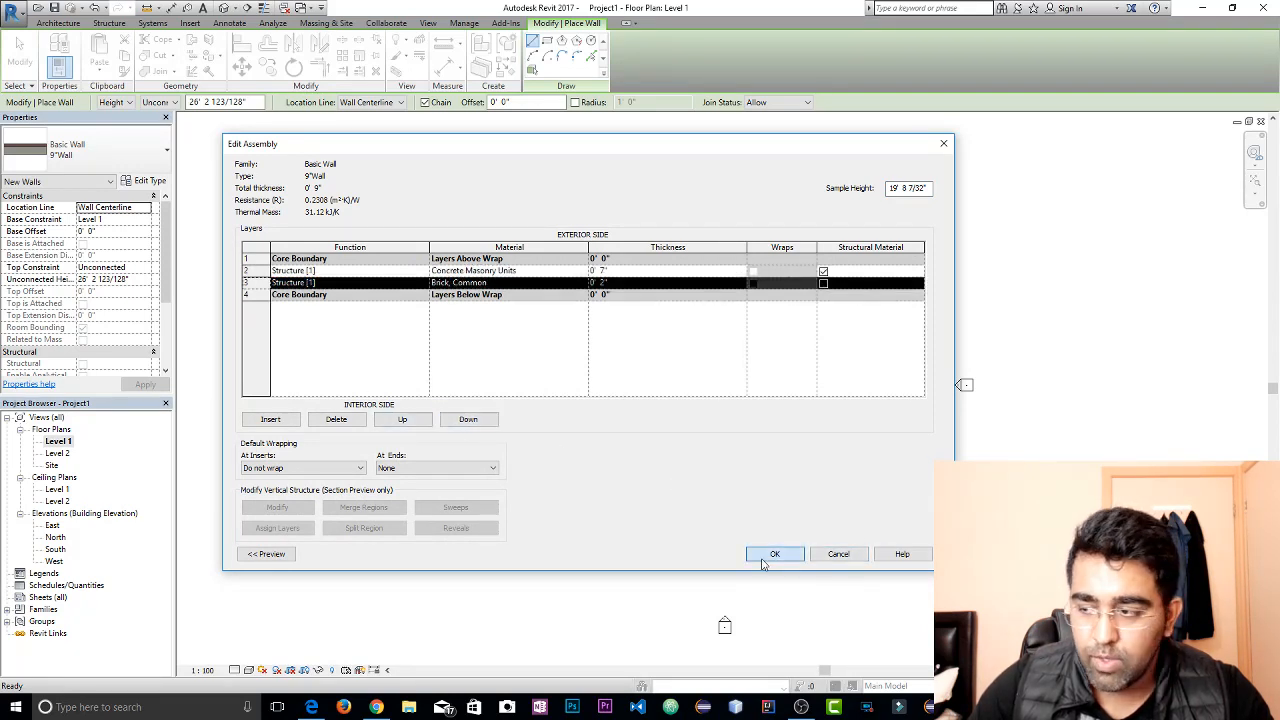
{"action": "left_click", "coordinate": [774, 554]}
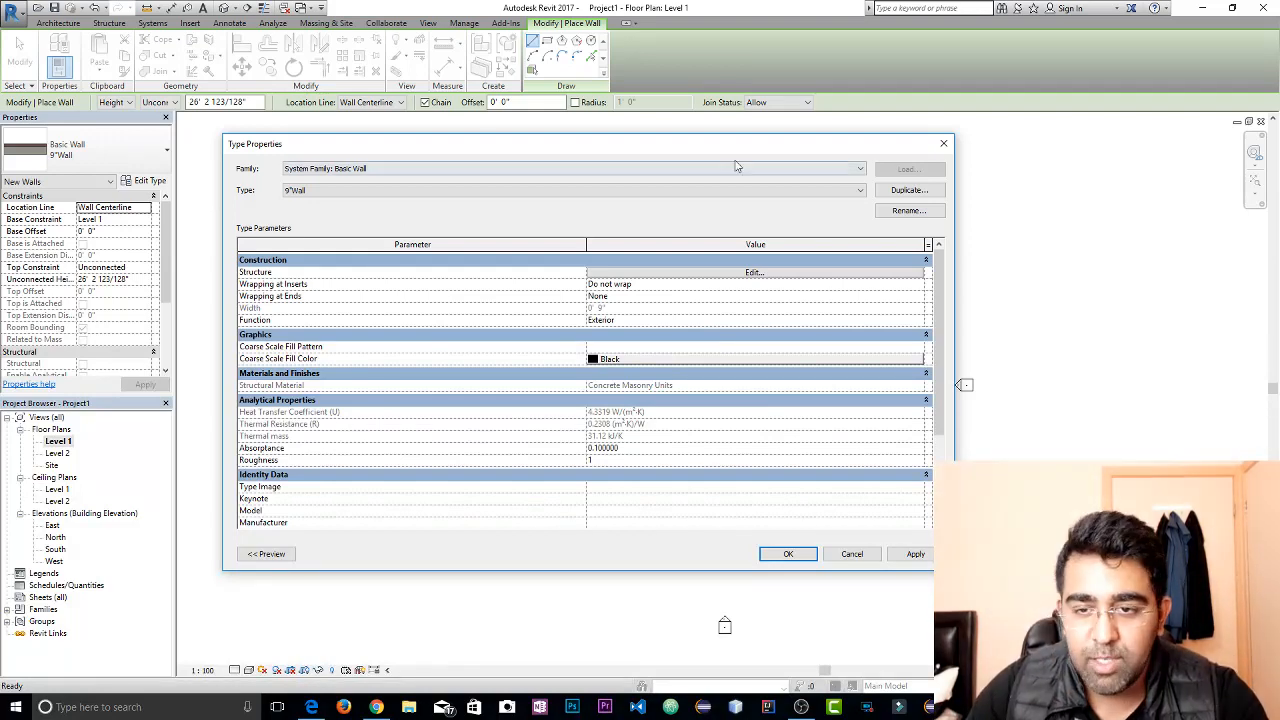
{"action": "mouse_move", "coordinate": [698, 152]}
{"action": "left_mouse_down"}
{"action": "mouse_move", "coordinate": [724, 152]}
{"action": "mouse_move", "coordinate": [705, 152]}
{"action": "left_mouse_up"}
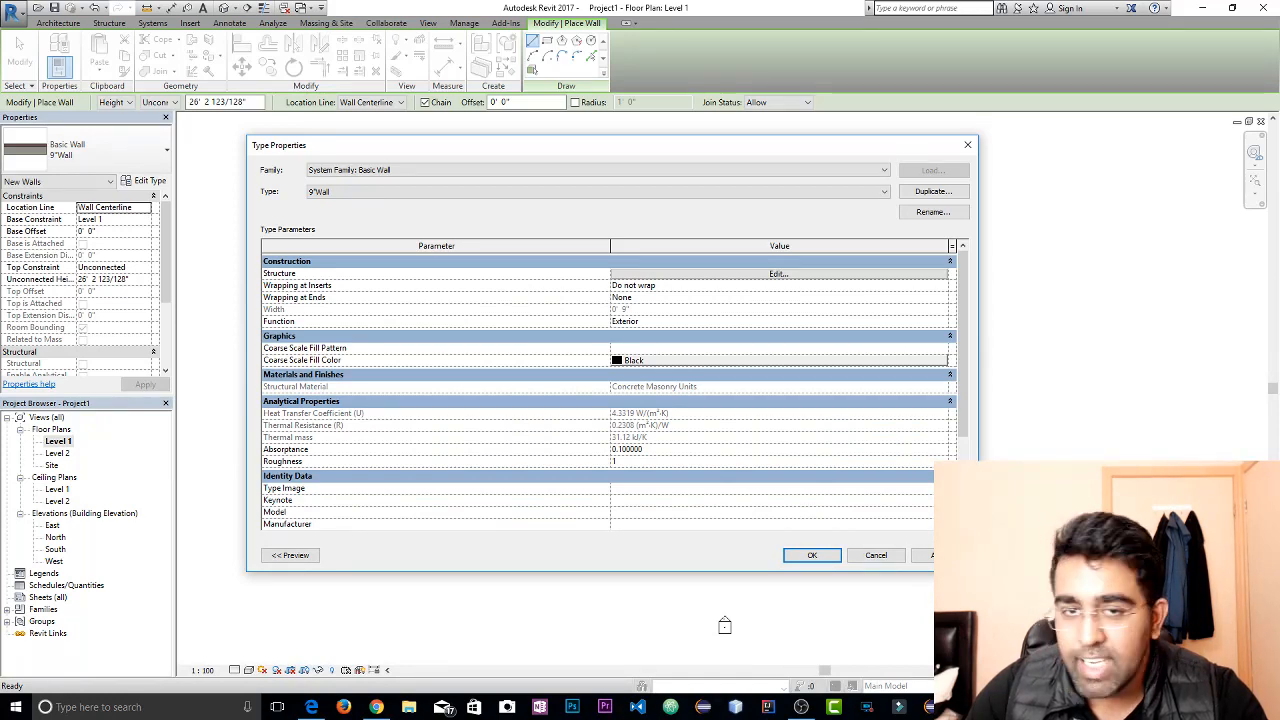
{"action": "left_click_drag", "start_coordinate": [771, 149], "coordinate": [782, 158]}
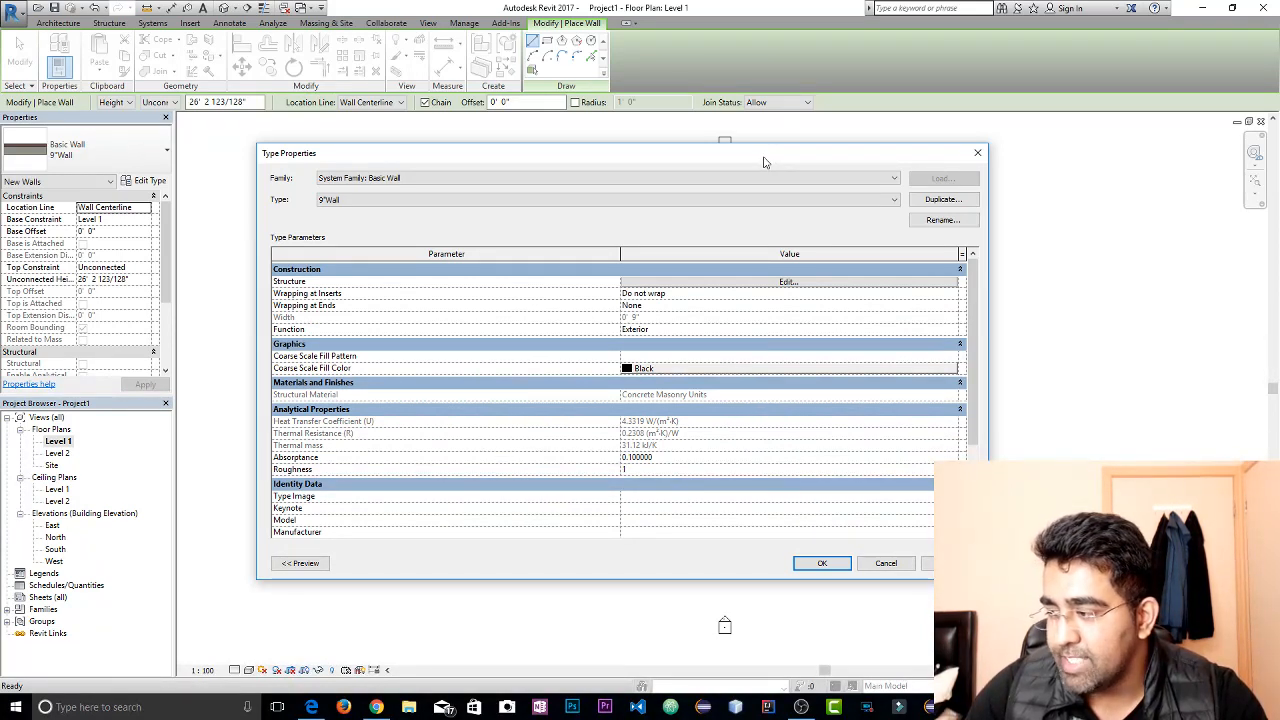
{"action": "left_click_drag", "start_coordinate": [763, 162], "coordinate": [771, 182]}
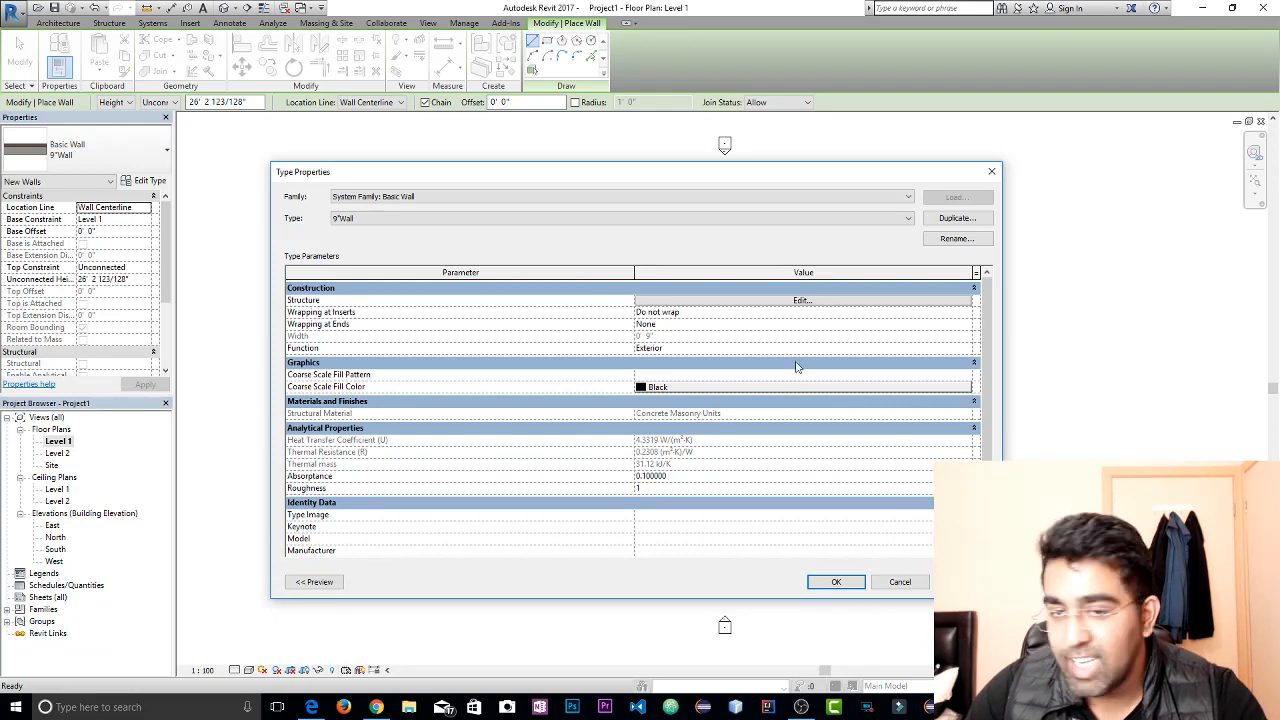
{"action": "left_click_drag", "start_coordinate": [732, 179], "coordinate": [739, 176]}
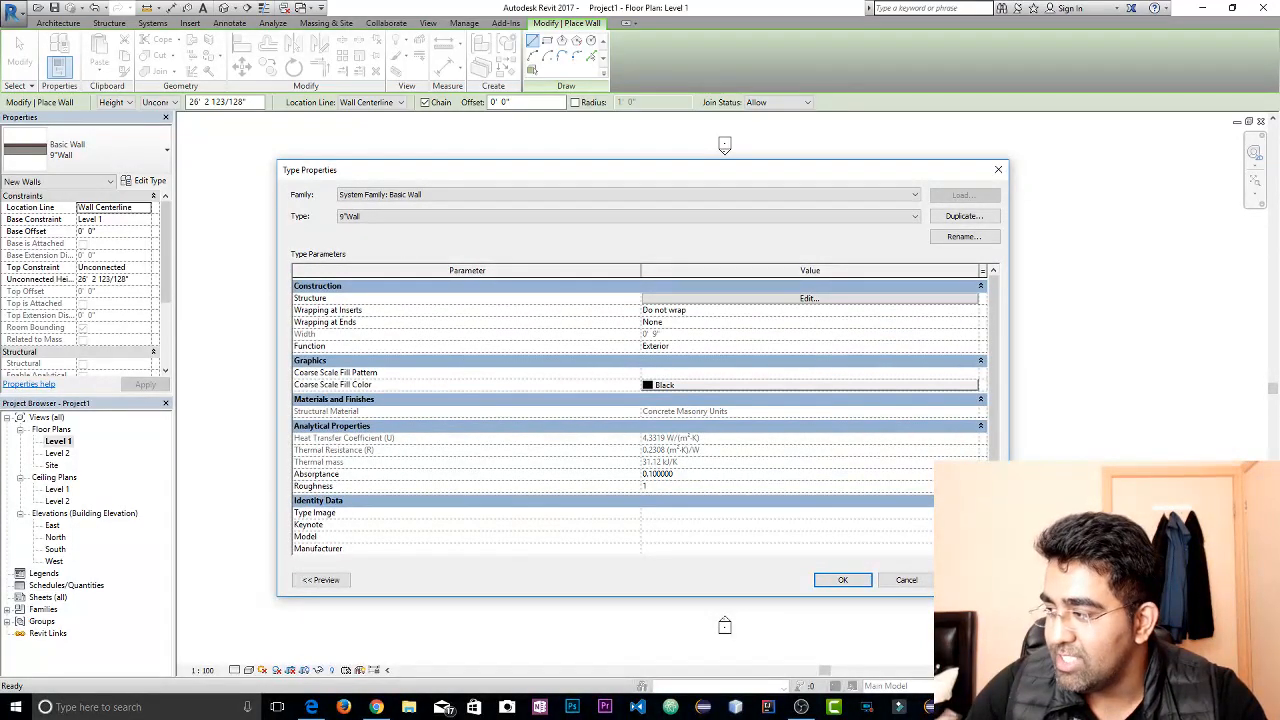
Accept the 9"Wall type and draw the plan's north wall 45' long, continuing southward from its east end with a 60' wall
{"action": "left_click_drag", "start_coordinate": [721, 171], "coordinate": [726, 182]}
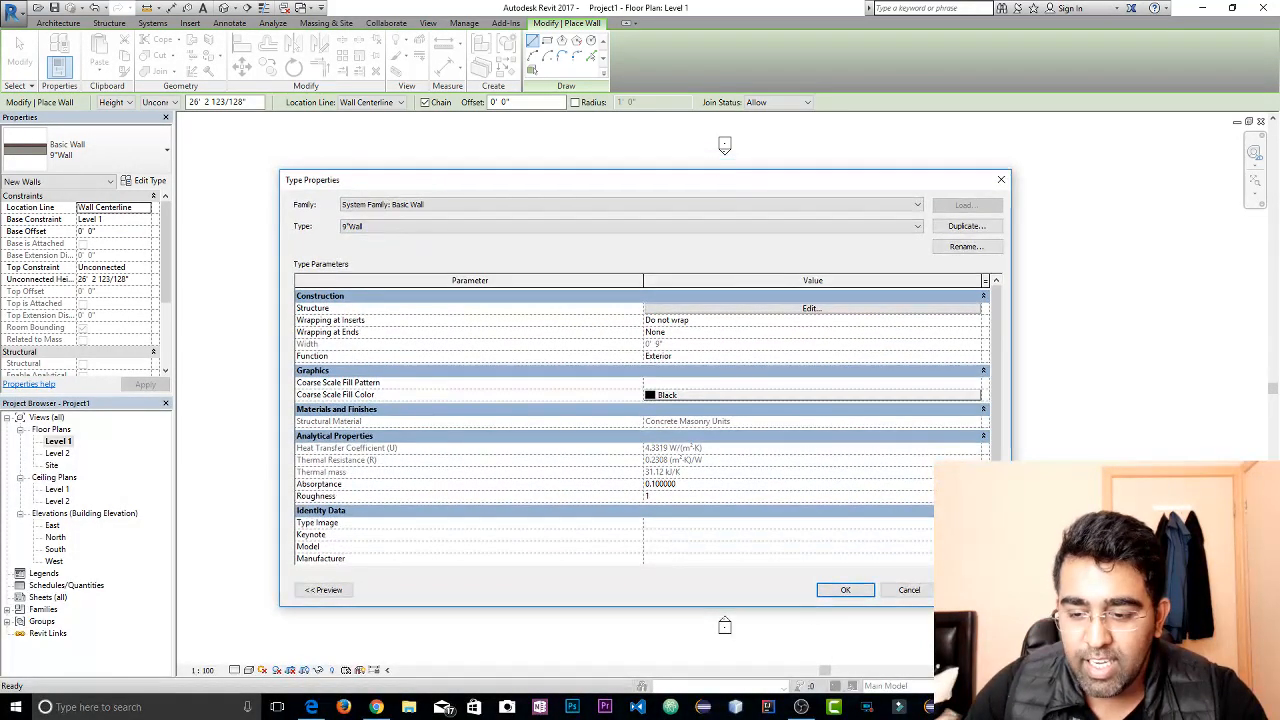
{"action": "left_click", "coordinate": [855, 591]}
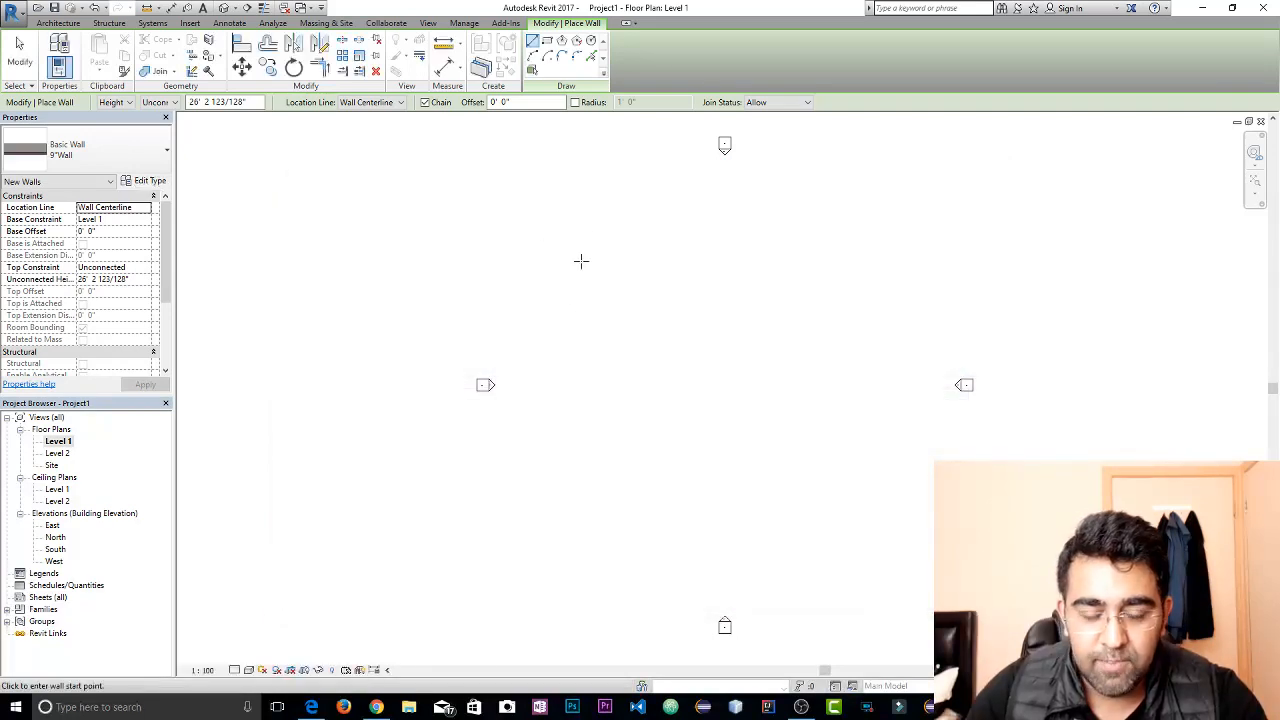
{"action": "left_click", "coordinate": [546, 220]}
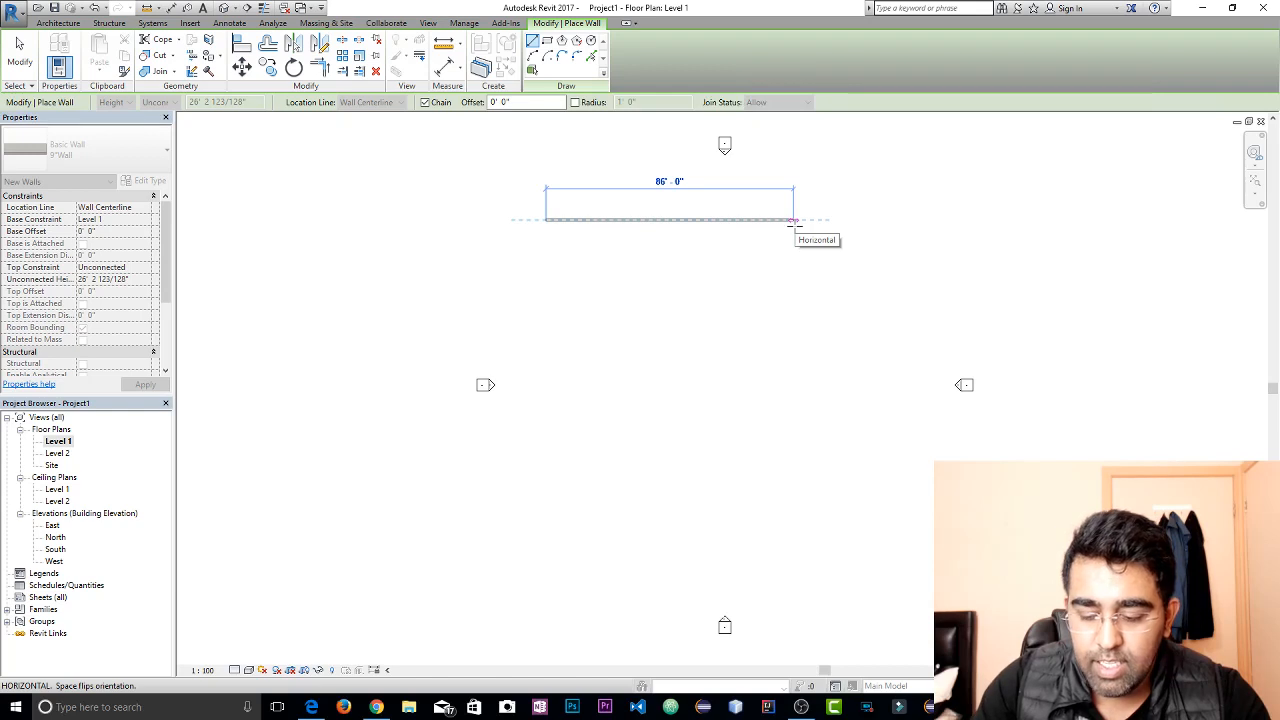
{"action": "type", "text": "45"}
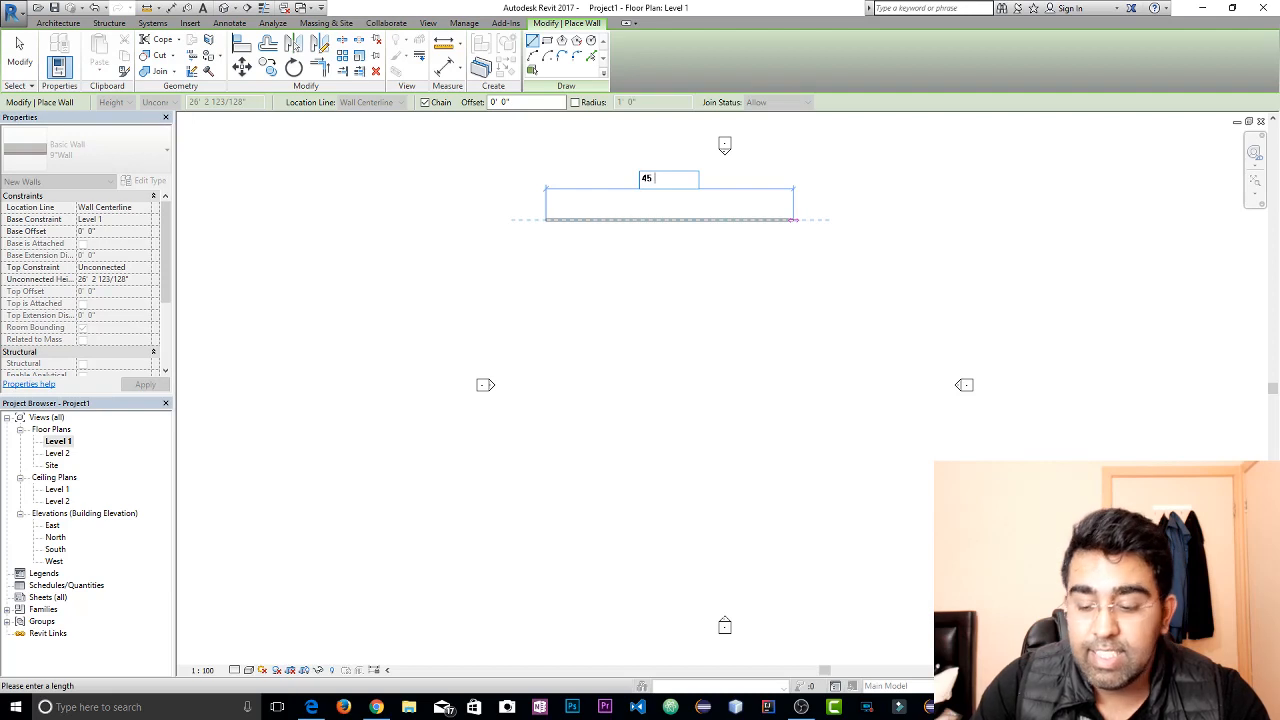
{"action": "key", "text": "Return"}
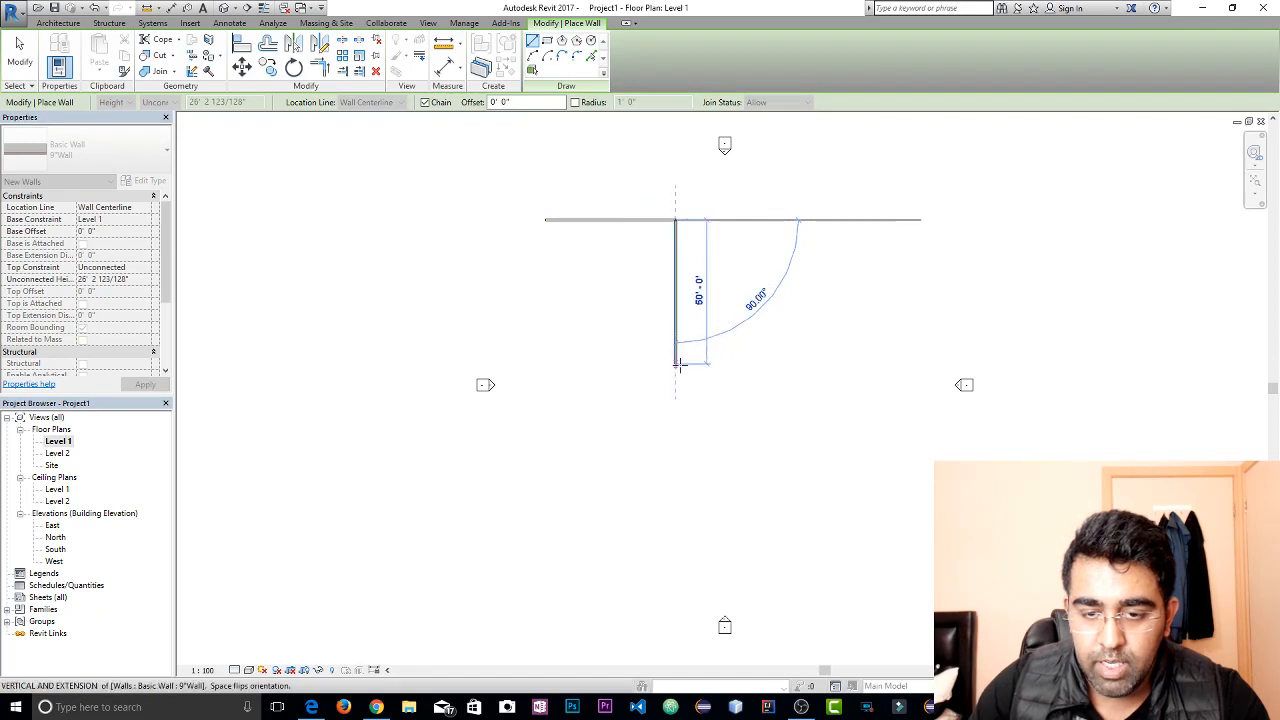
{"action": "type", "text": "60"}
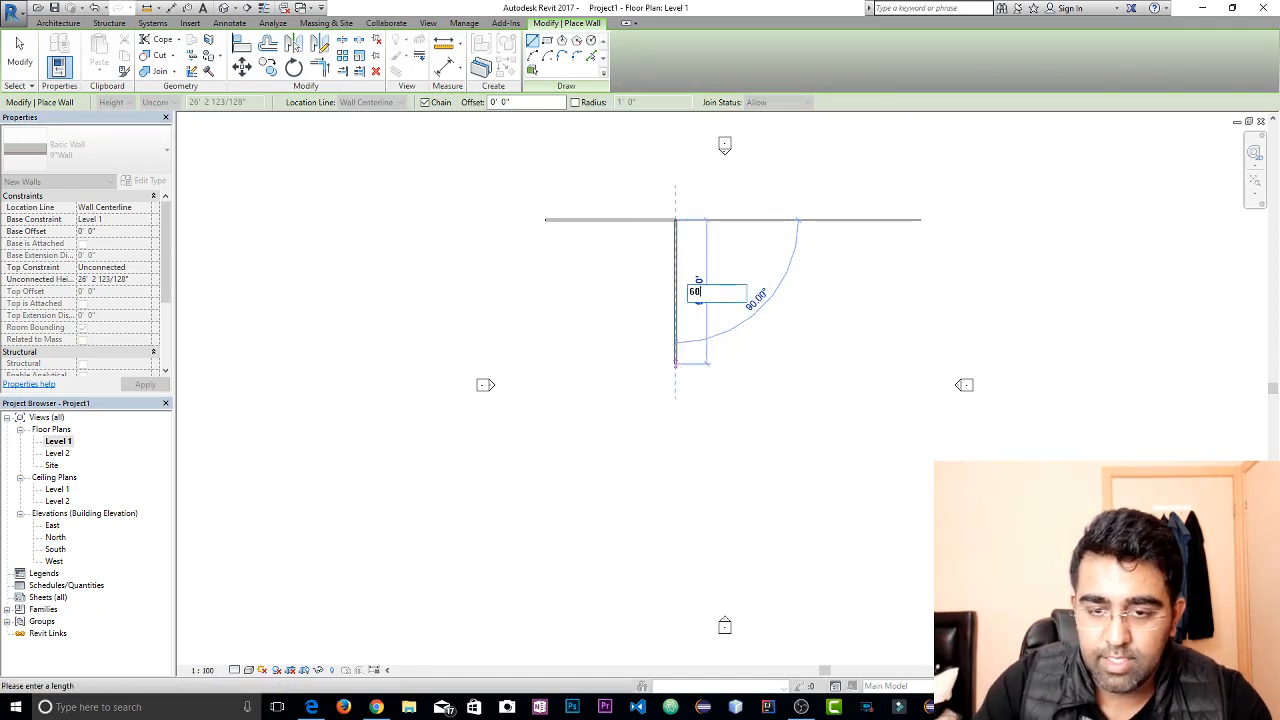
{"action": "key", "text": "Return"}
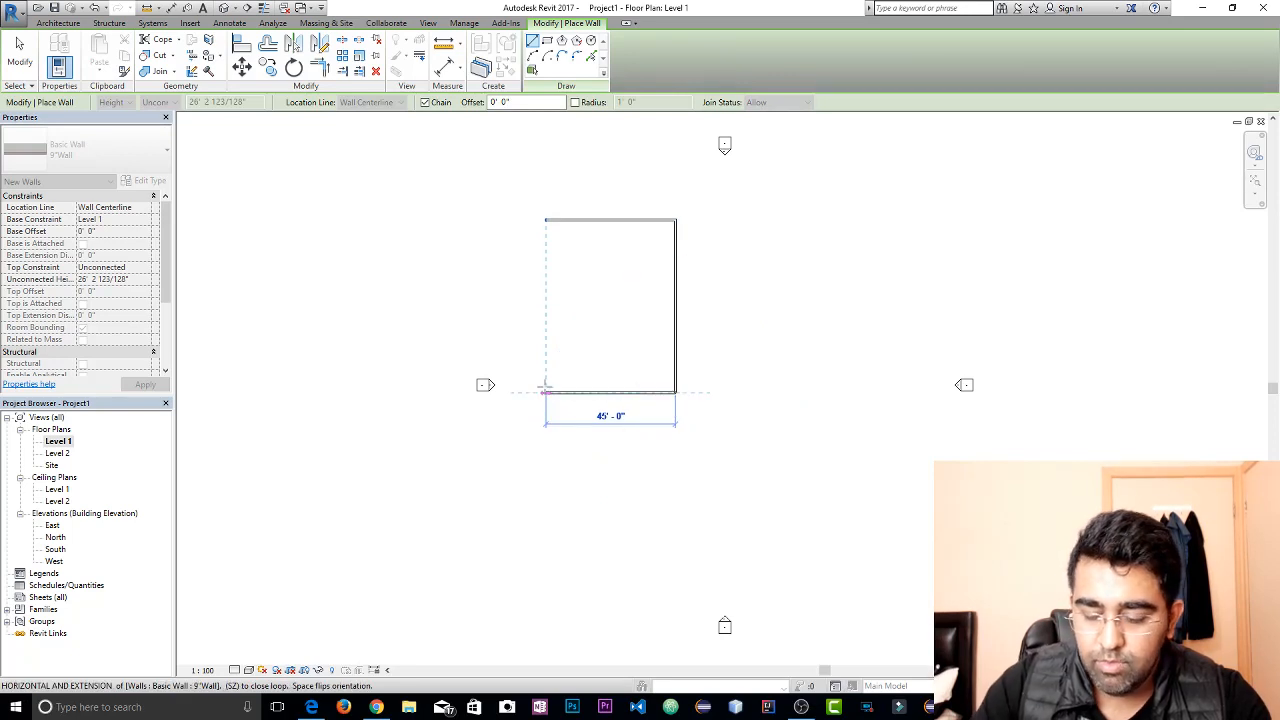
Draw the south wall 45' long westward, close the rectangle at the starting corner, and finish the wall chain
{"action": "type", "text": "45"}
{"action": "key", "text": "Return"}
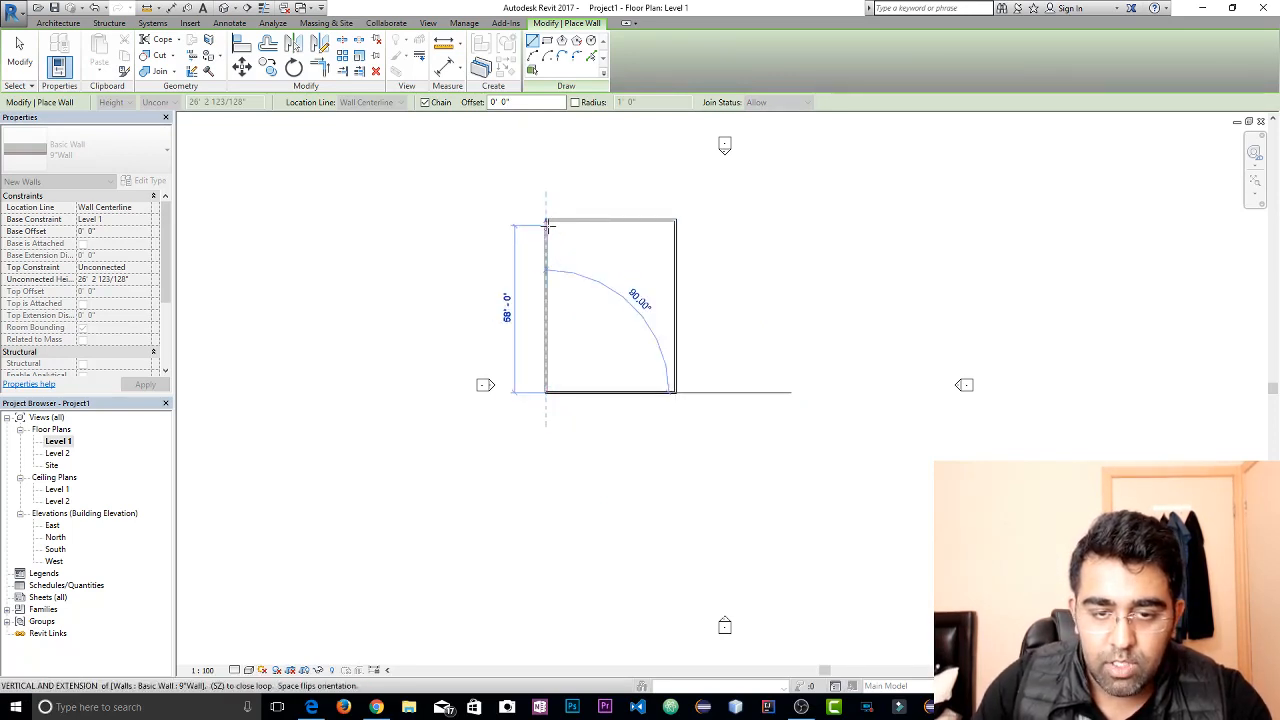
{"action": "left_click", "coordinate": [546, 219]}
{"action": "right_click", "coordinate": [622, 275]}
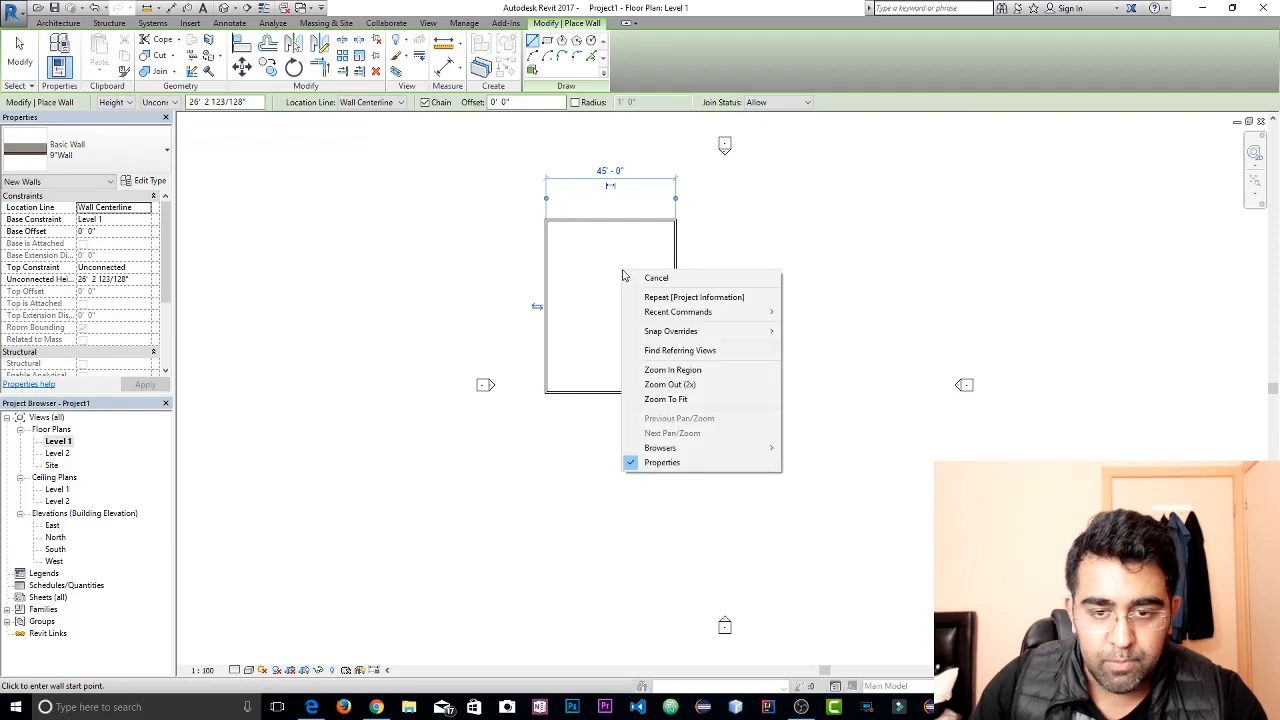
{"action": "left_click", "coordinate": [652, 278]}
{"action": "key", "text": "Escape"}
Select the north wall and move the upper witness line of its vertical temporary dimension to the wall's exterior face
{"action": "scroll", "coordinate": [630, 240], "scroll_direction": "up", "scroll_amount": 3}
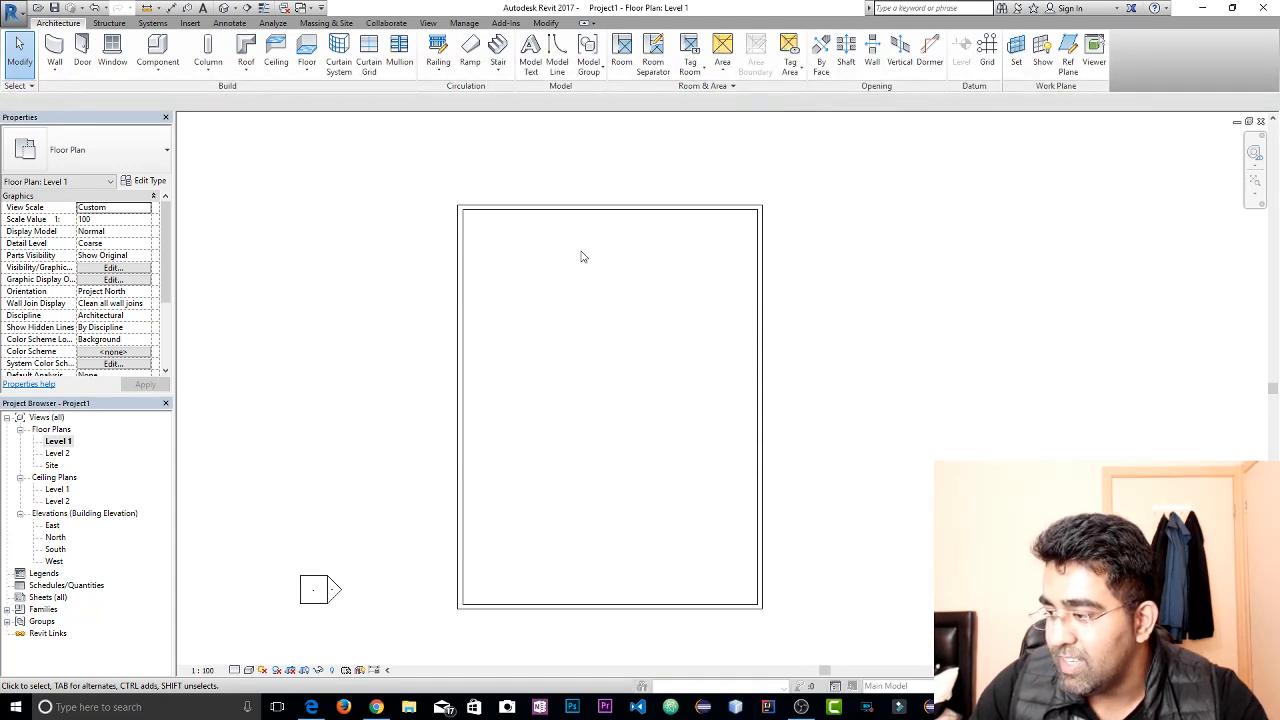
{"action": "left_click", "coordinate": [577, 207]}
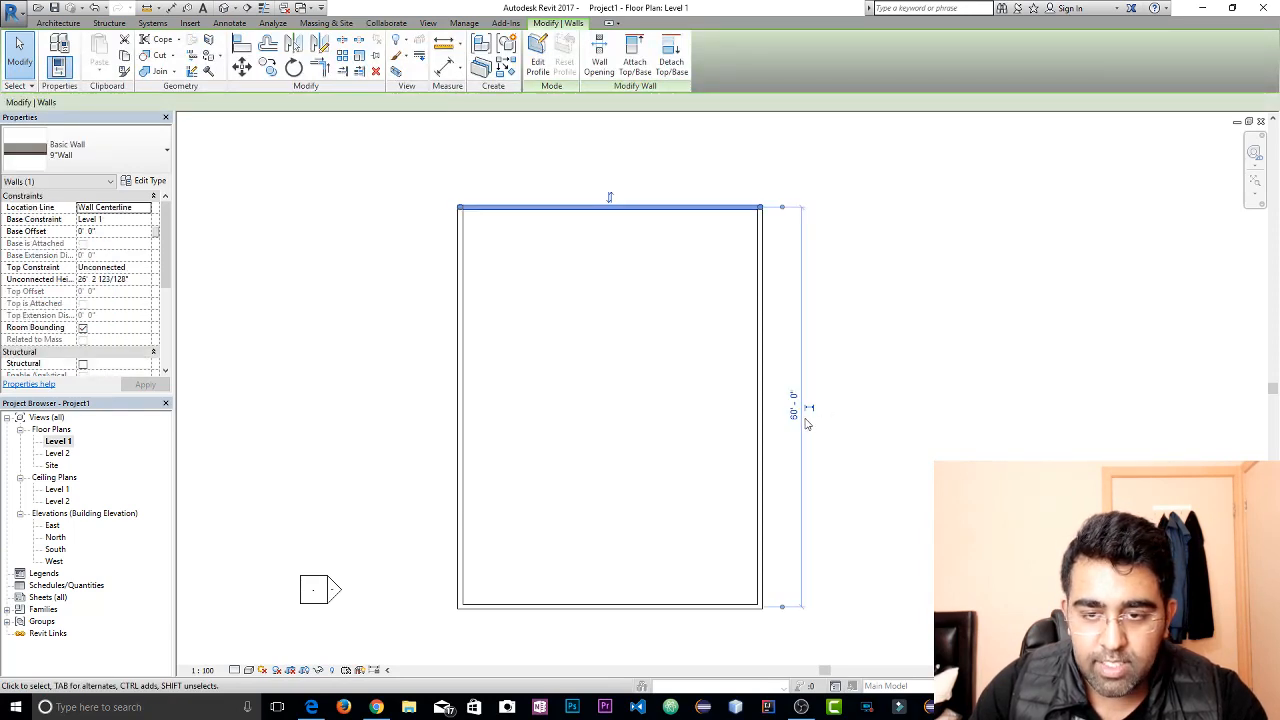
{"action": "left_click", "coordinate": [635, 606]}
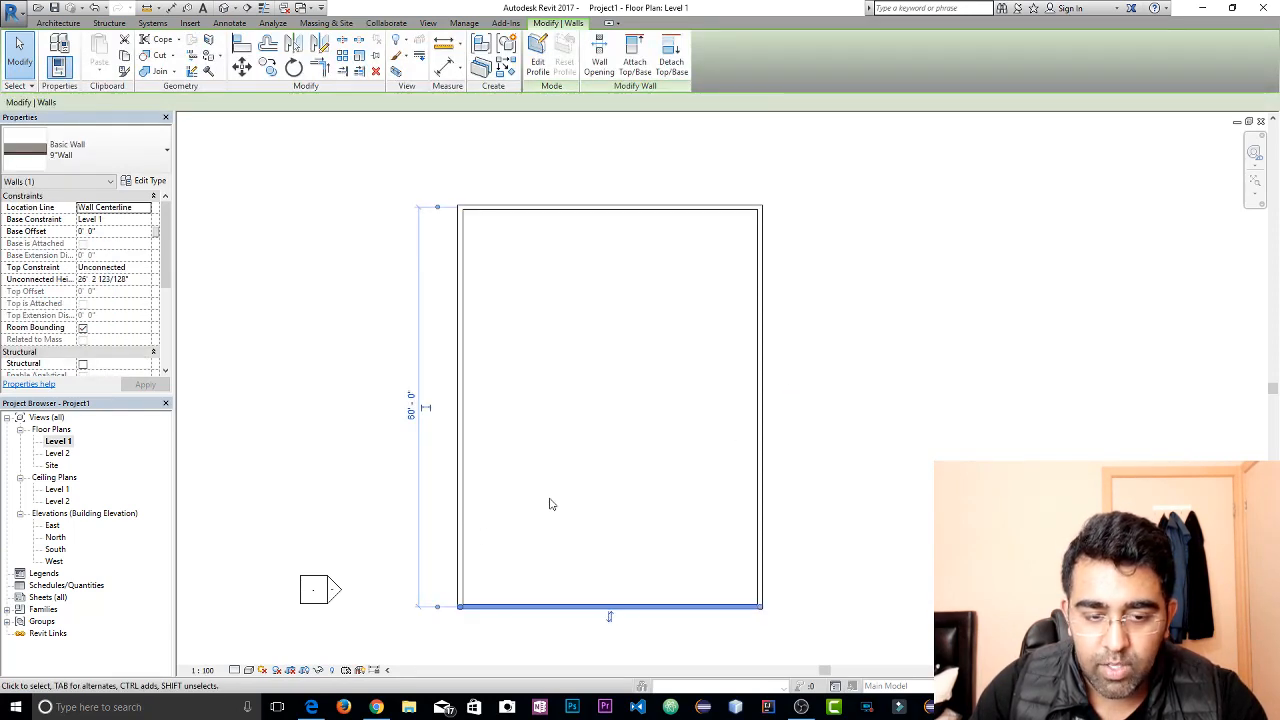
{"action": "left_click", "coordinate": [845, 320]}
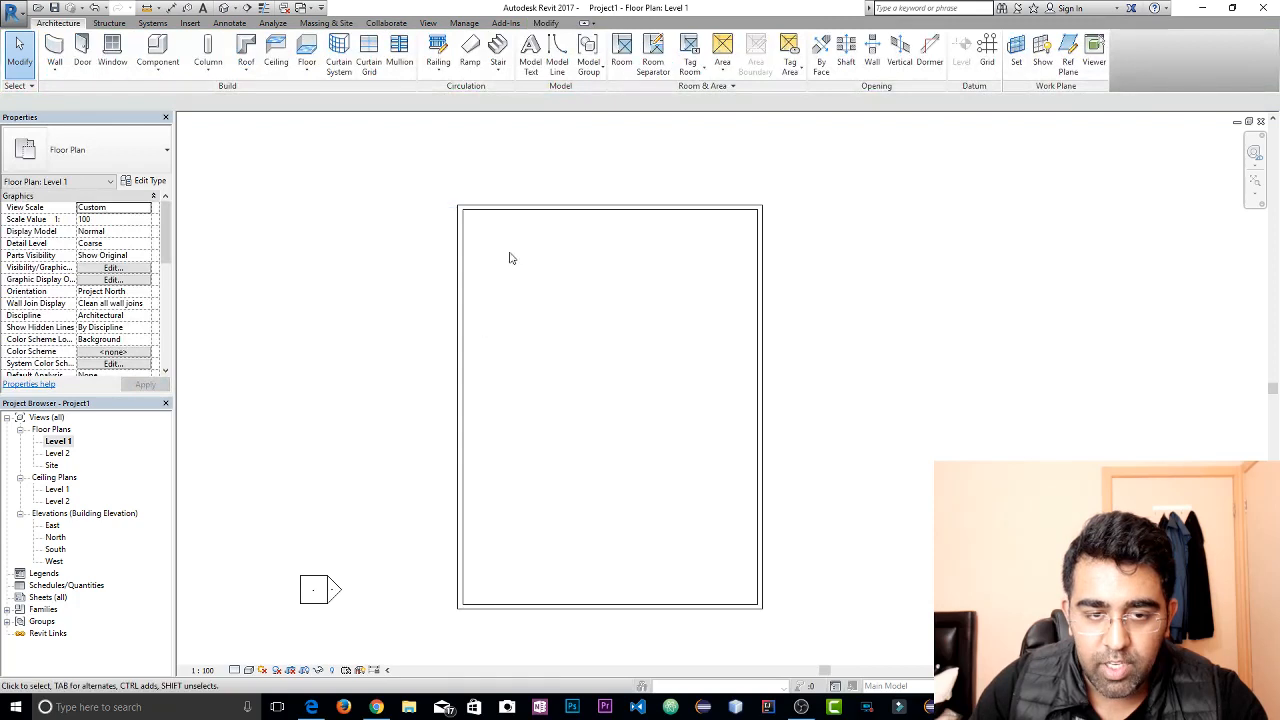
{"action": "left_click", "coordinate": [535, 210]}
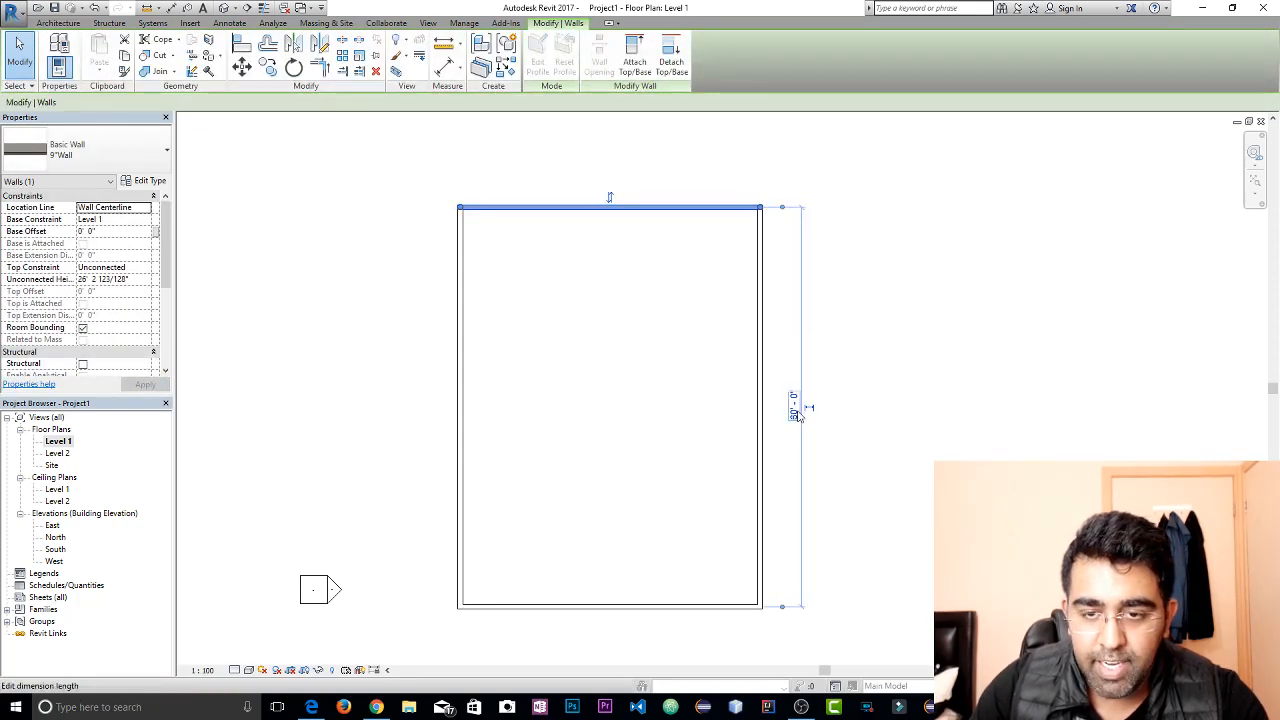
{"action": "scroll", "coordinate": [786, 197], "scroll_direction": "up", "scroll_amount": 5}
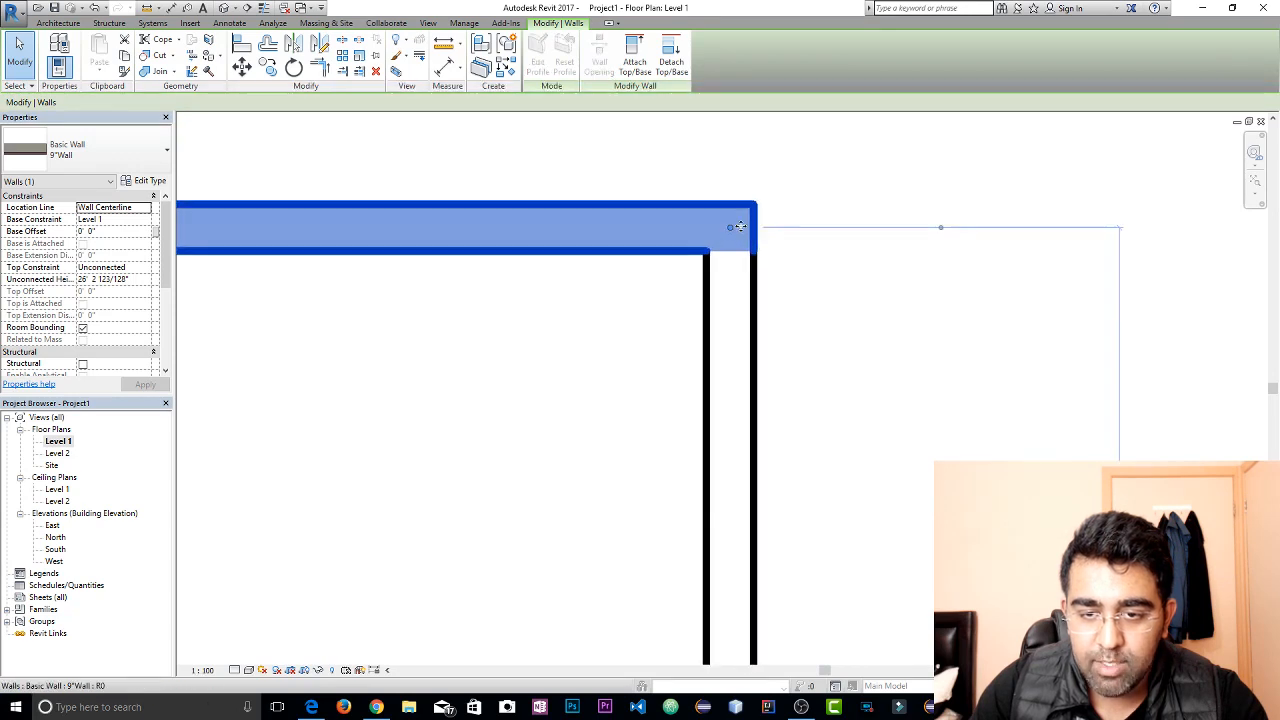
{"action": "left_click", "coordinate": [942, 231]}
{"action": "left_click", "coordinate": [943, 251]}
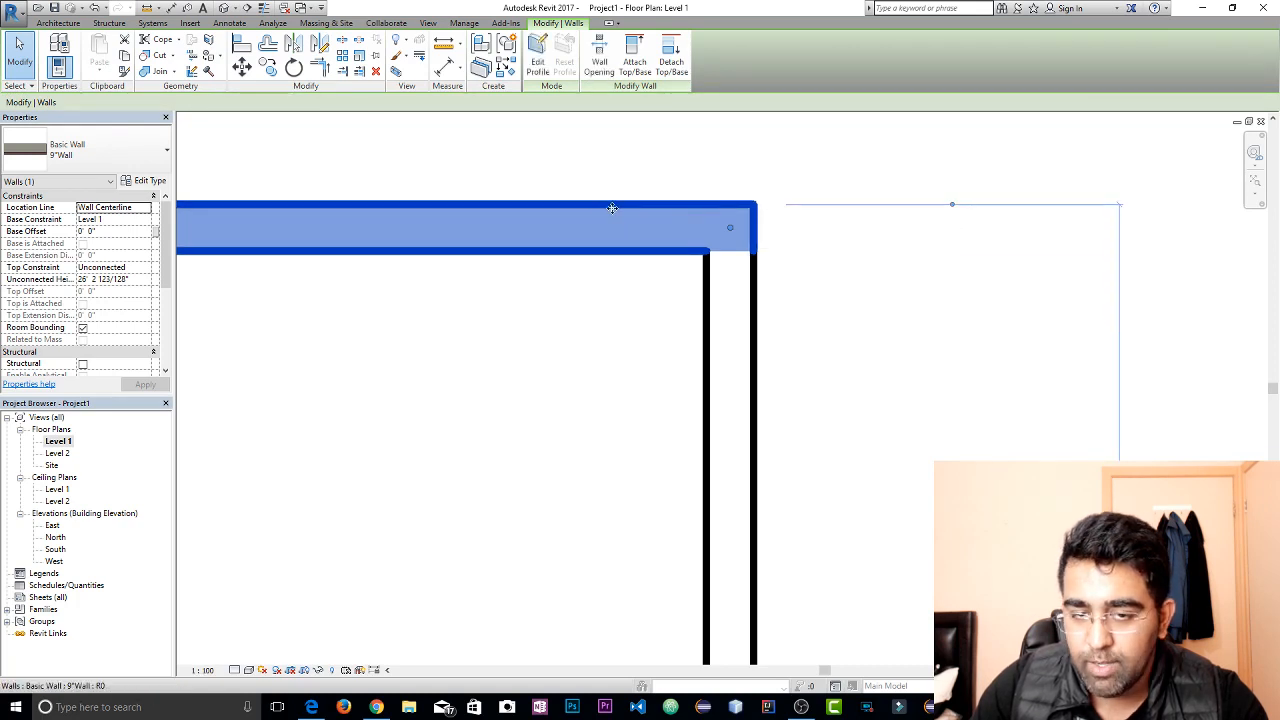
Move the lower witness line to the south wall's exterior face and set the overall exterior length to 60'
{"action": "scroll", "coordinate": [911, 266], "scroll_direction": "down", "scroll_amount": 5}
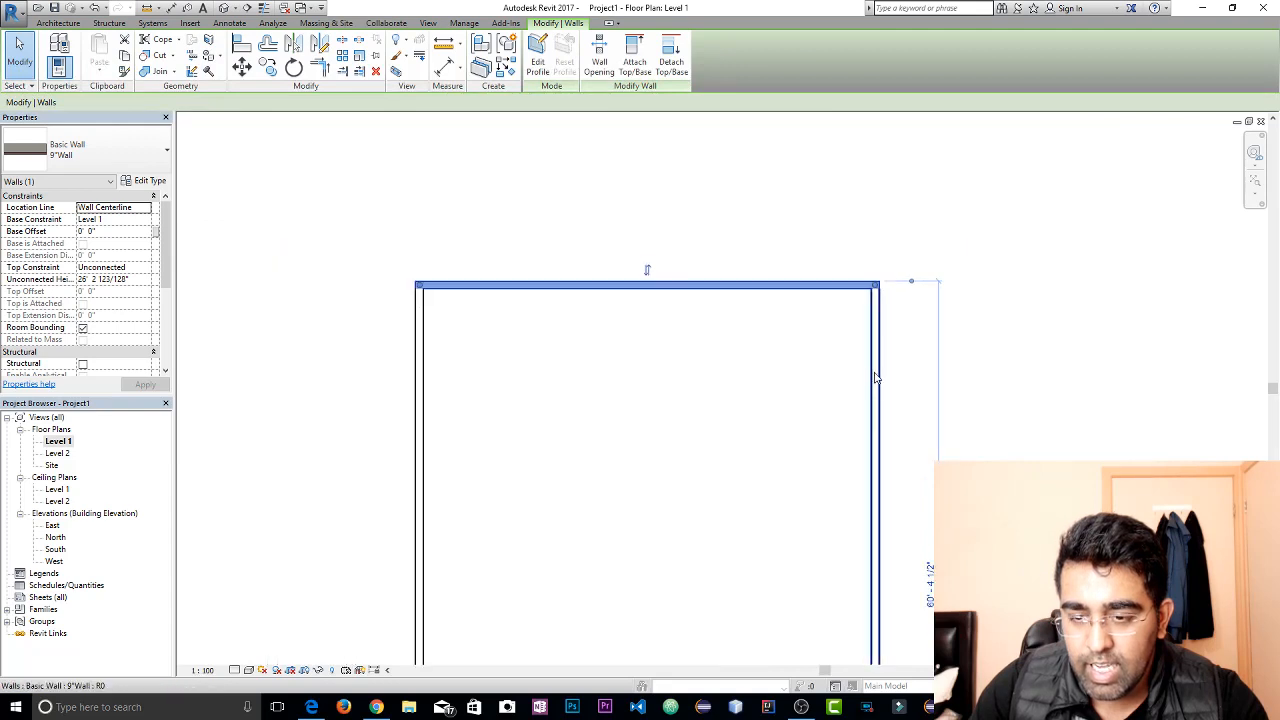
{"action": "middle_click_drag", "start_coordinate": [876, 378], "coordinate": [833, 205]}
{"action": "middle_click_drag", "start_coordinate": [843, 366], "coordinate": [816, 154]}
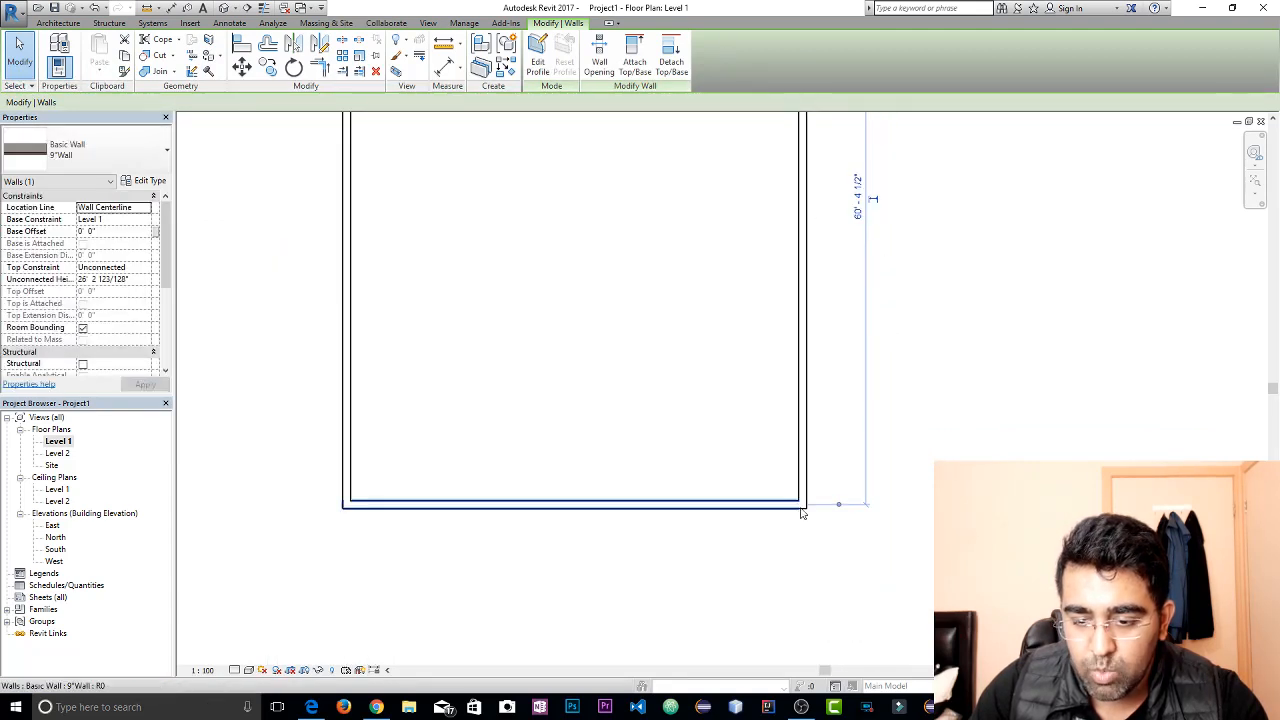
{"action": "left_click", "coordinate": [838, 505]}
{"action": "left_click", "coordinate": [839, 501]}
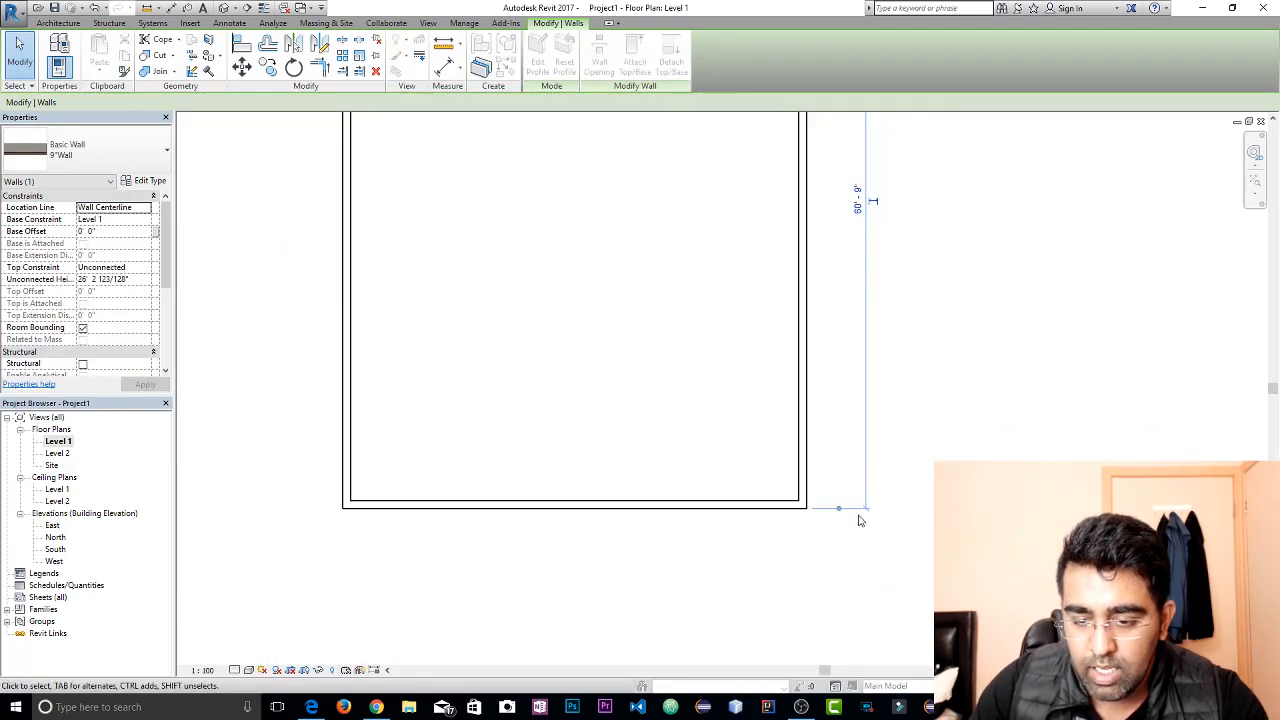
{"action": "left_click", "coordinate": [857, 200]}
{"action": "type", "text": "60"}
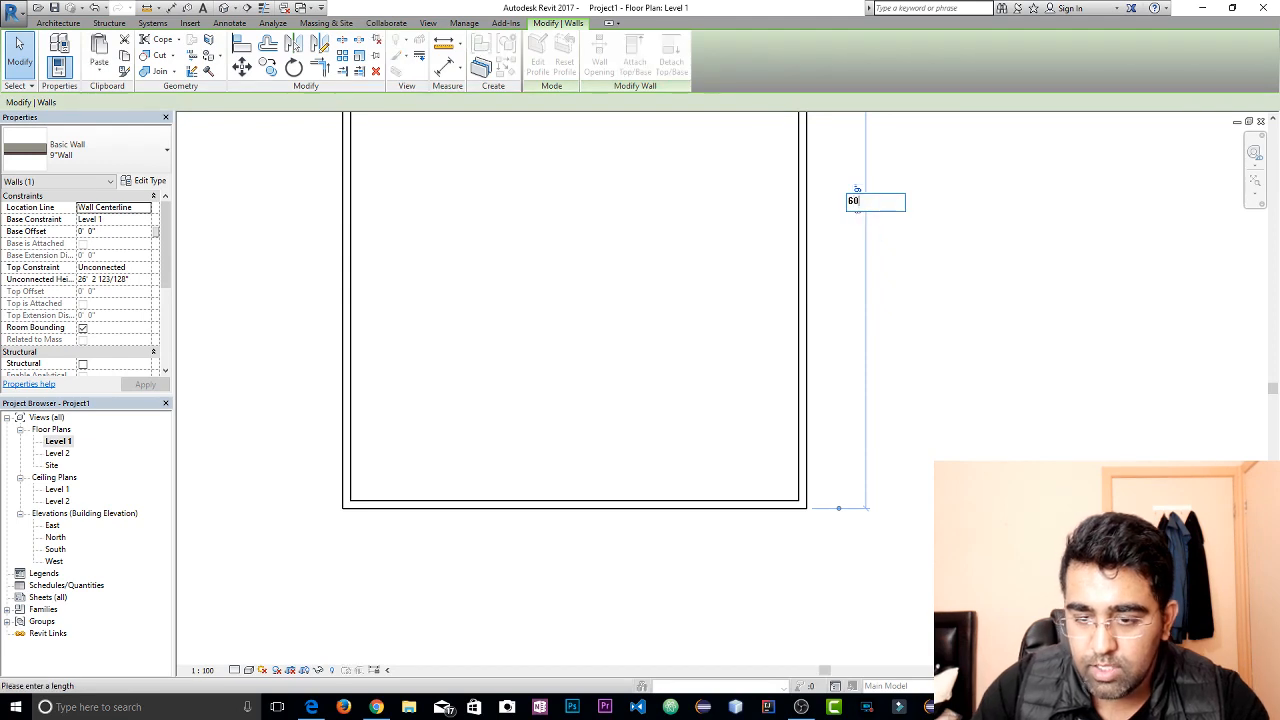
{"action": "key", "text": "Return"}
{"action": "key", "text": "Escape"}
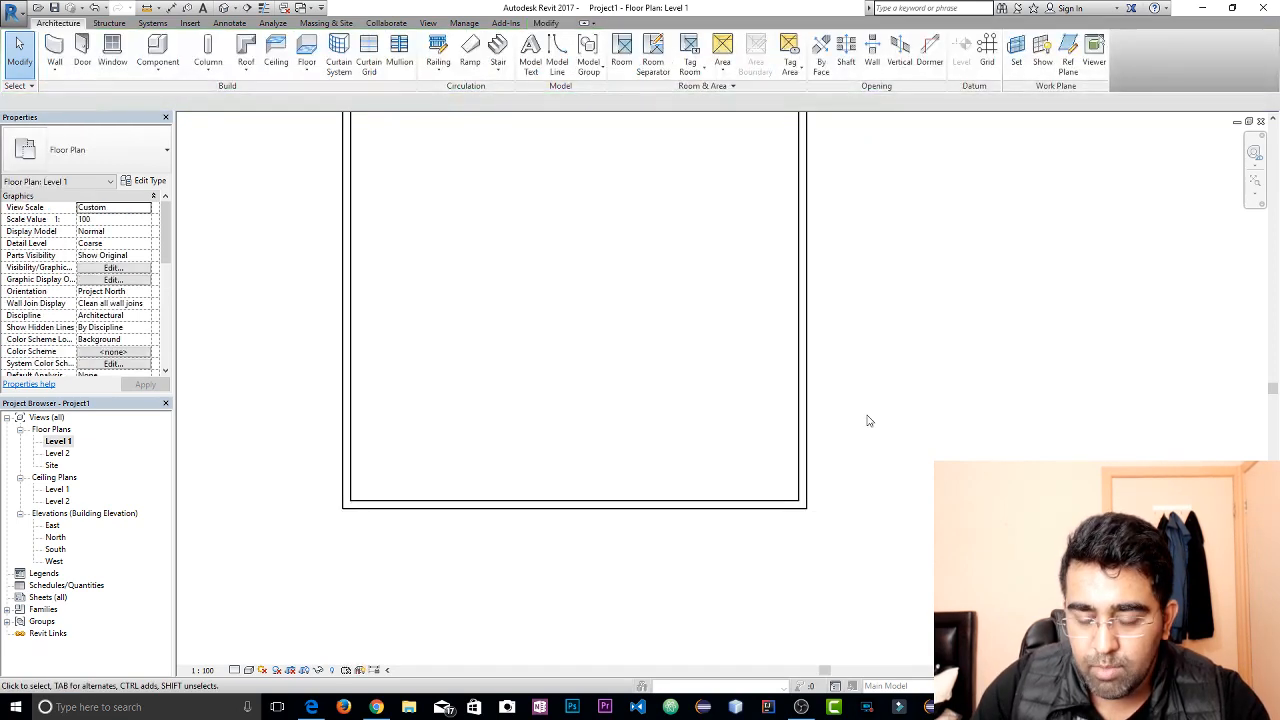
Select the west wall, move both witness lines of its horizontal dimension to the exterior faces, and set the overall width to 45'
{"action": "left_click", "coordinate": [350, 392]}
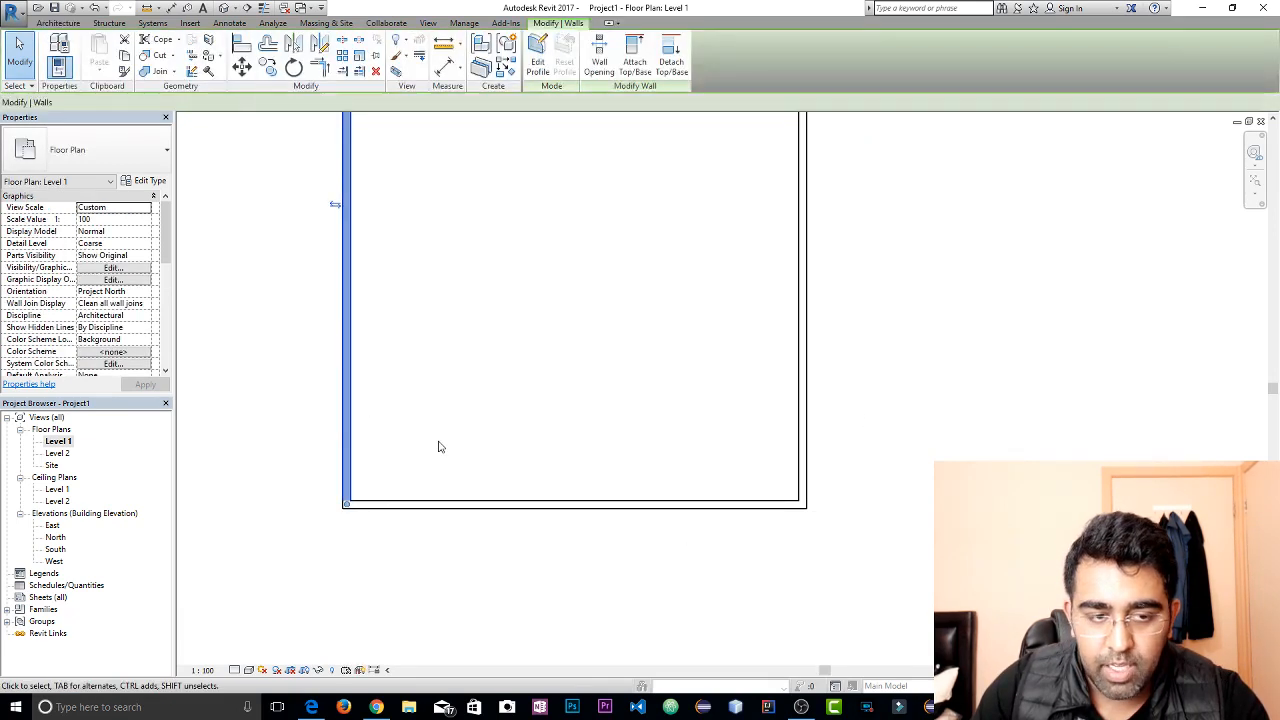
{"action": "scroll", "coordinate": [439, 447], "scroll_direction": "down", "scroll_amount": 1}
{"action": "middle_click_drag", "start_coordinate": [438, 450], "coordinate": [417, 665]}
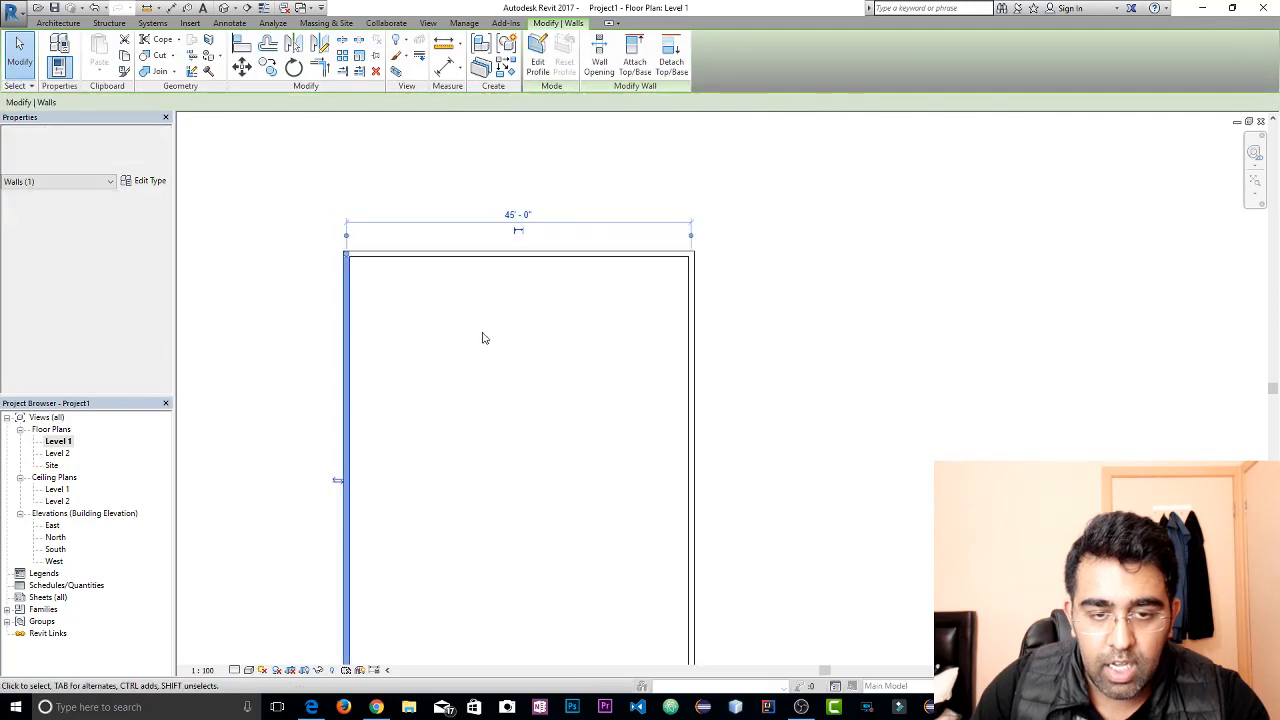
{"action": "left_click", "coordinate": [347, 237]}
{"action": "left_click", "coordinate": [350, 239]}
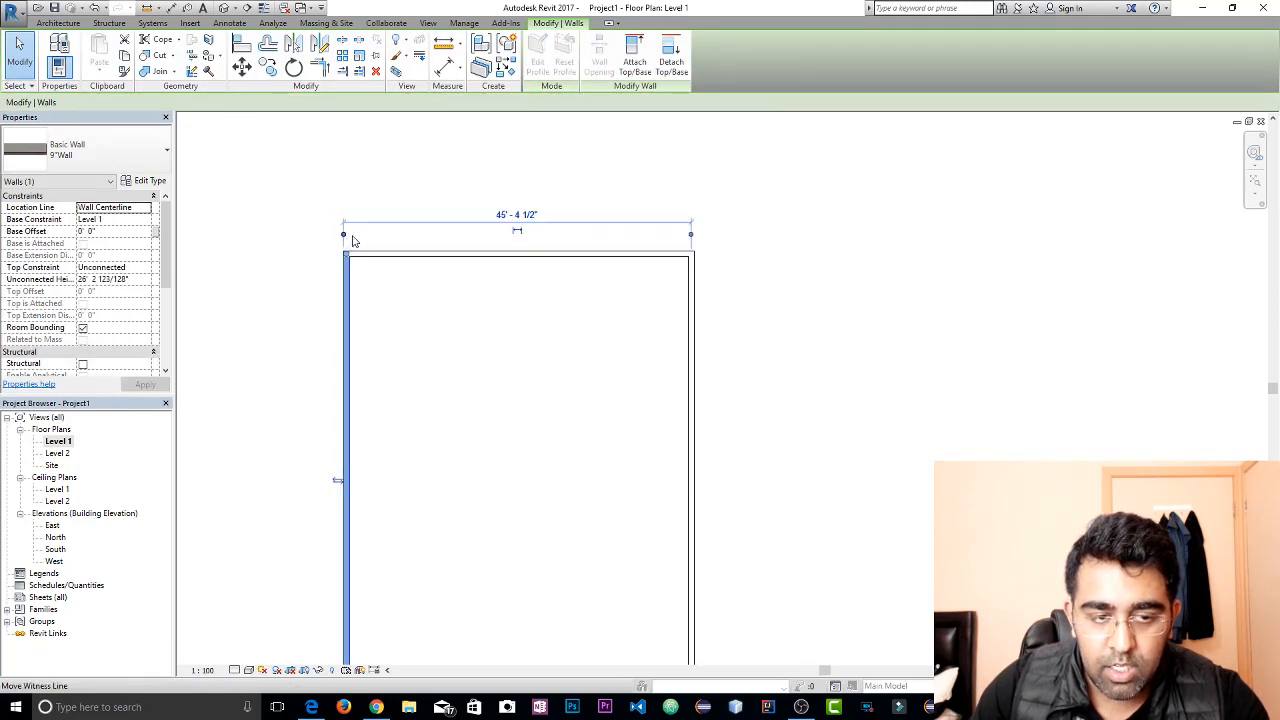
{"action": "left_click", "coordinate": [693, 237]}
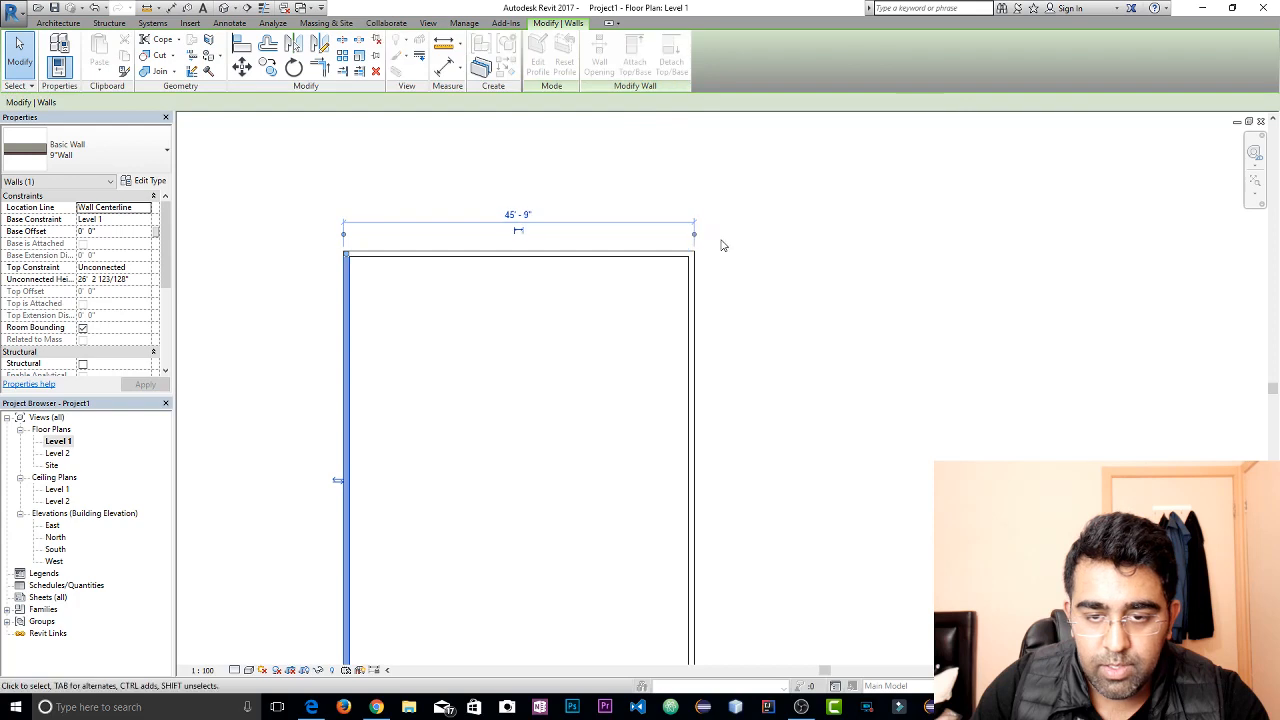
{"action": "left_click", "coordinate": [518, 214]}
{"action": "type", "text": "45"}
{"action": "key", "text": "Return"}
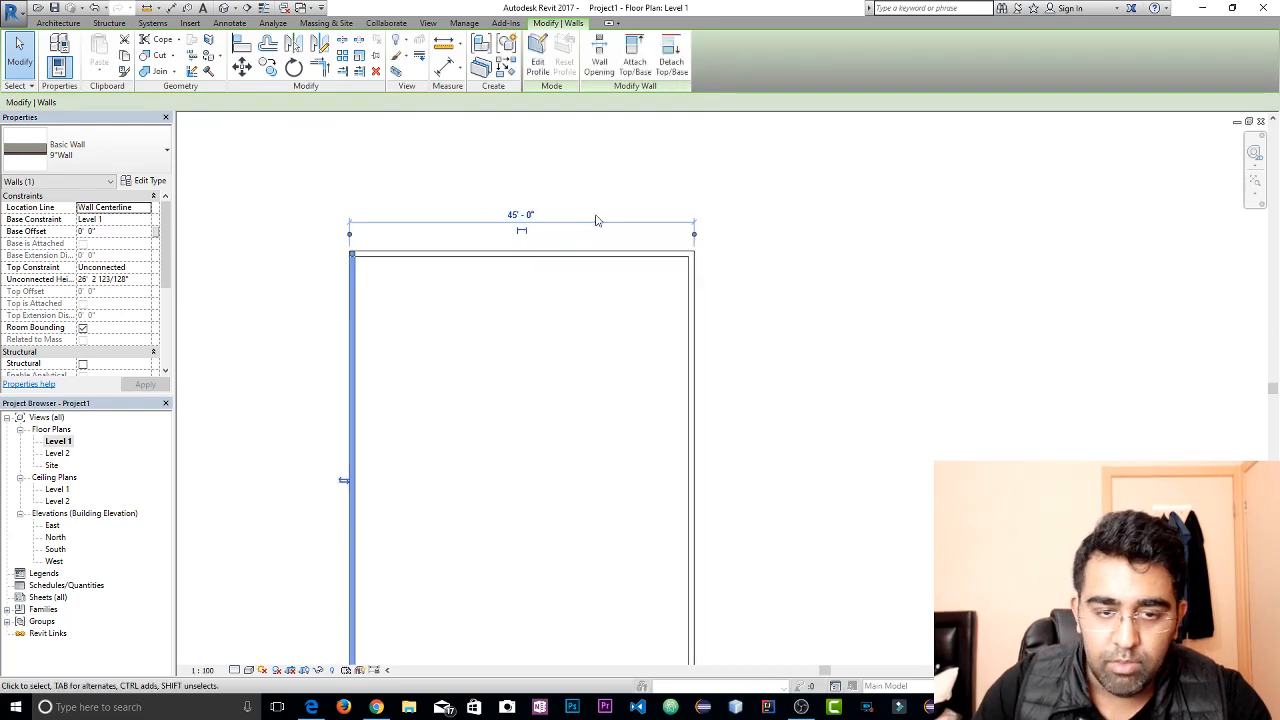
{"action": "left_click", "coordinate": [807, 305]}
Offset a copy of the south wall 15' toward the interior of the house and end the Offset command
{"action": "middle_click_drag", "start_coordinate": [683, 340], "coordinate": [748, 234]}
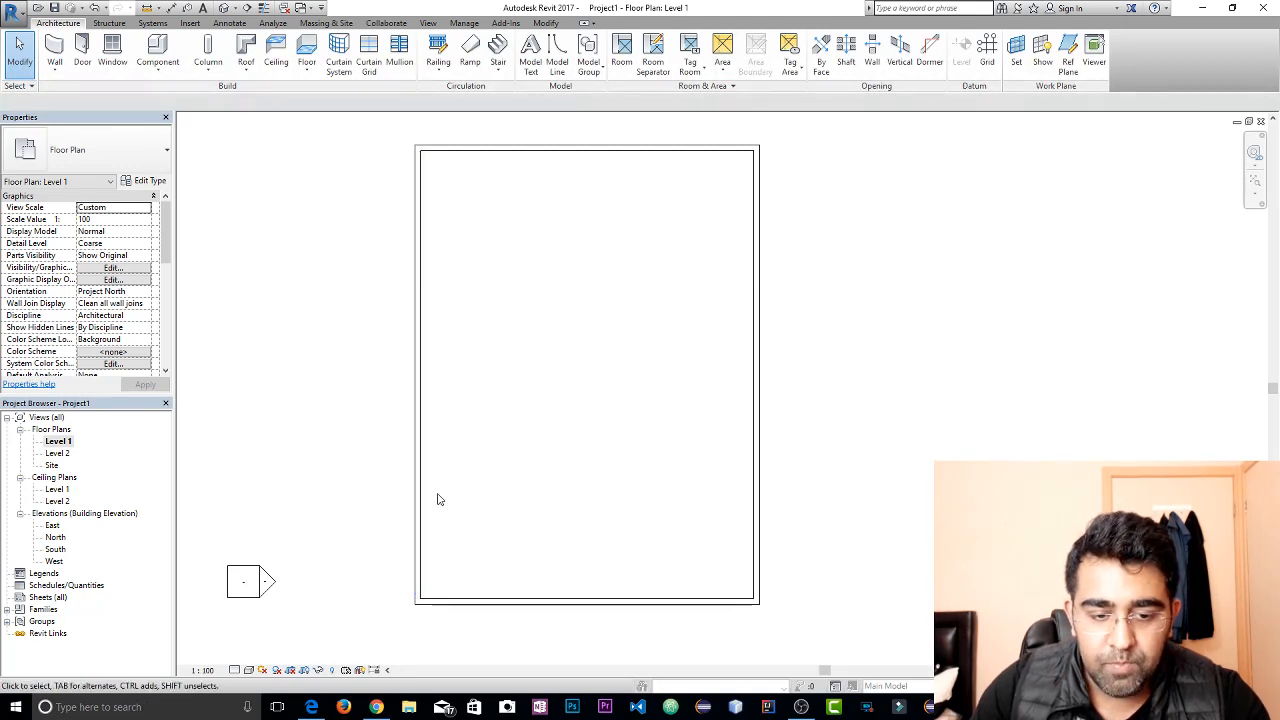
{"action": "left_click", "coordinate": [562, 597]}
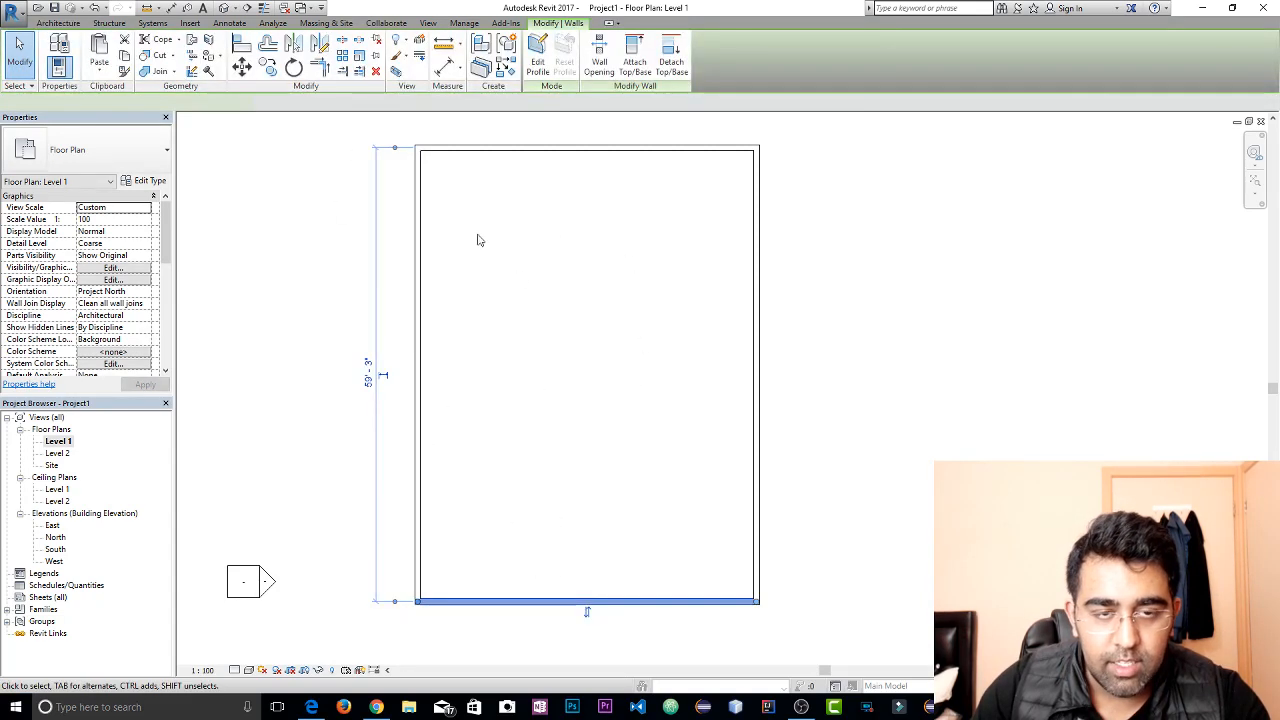
{"action": "left_click", "coordinate": [268, 46]}
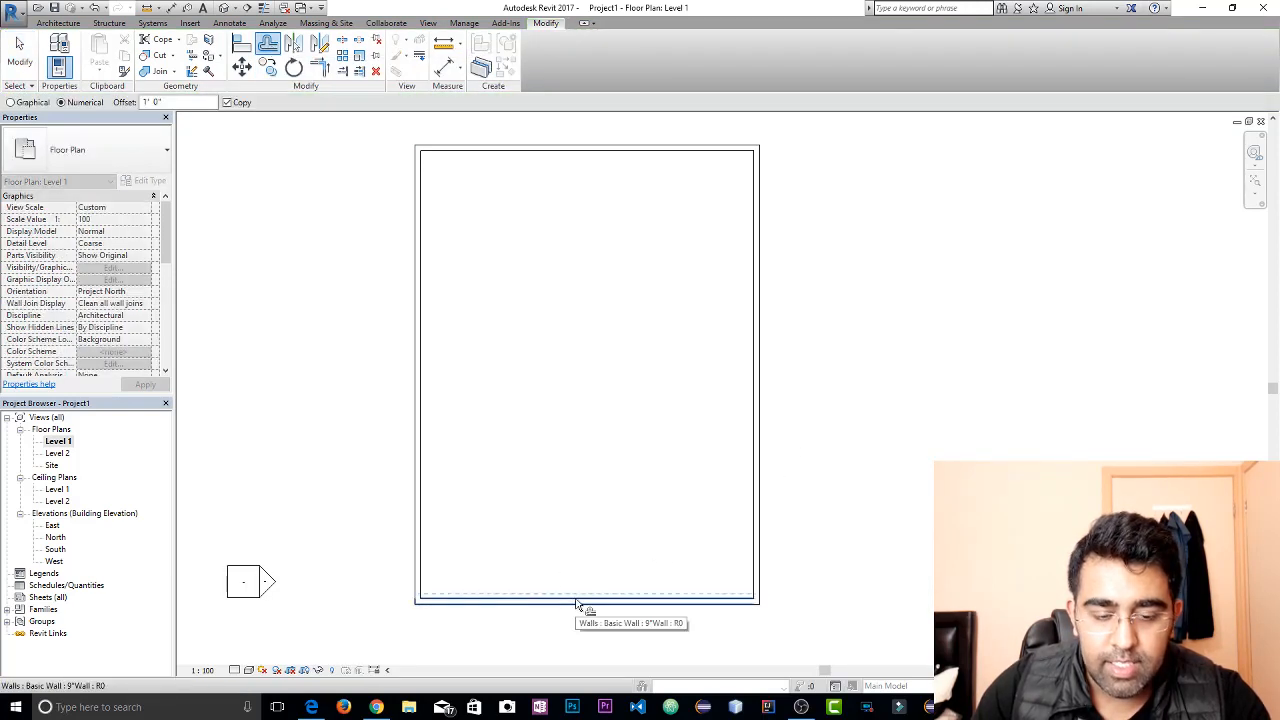
{"action": "left_click", "coordinate": [155, 102]}
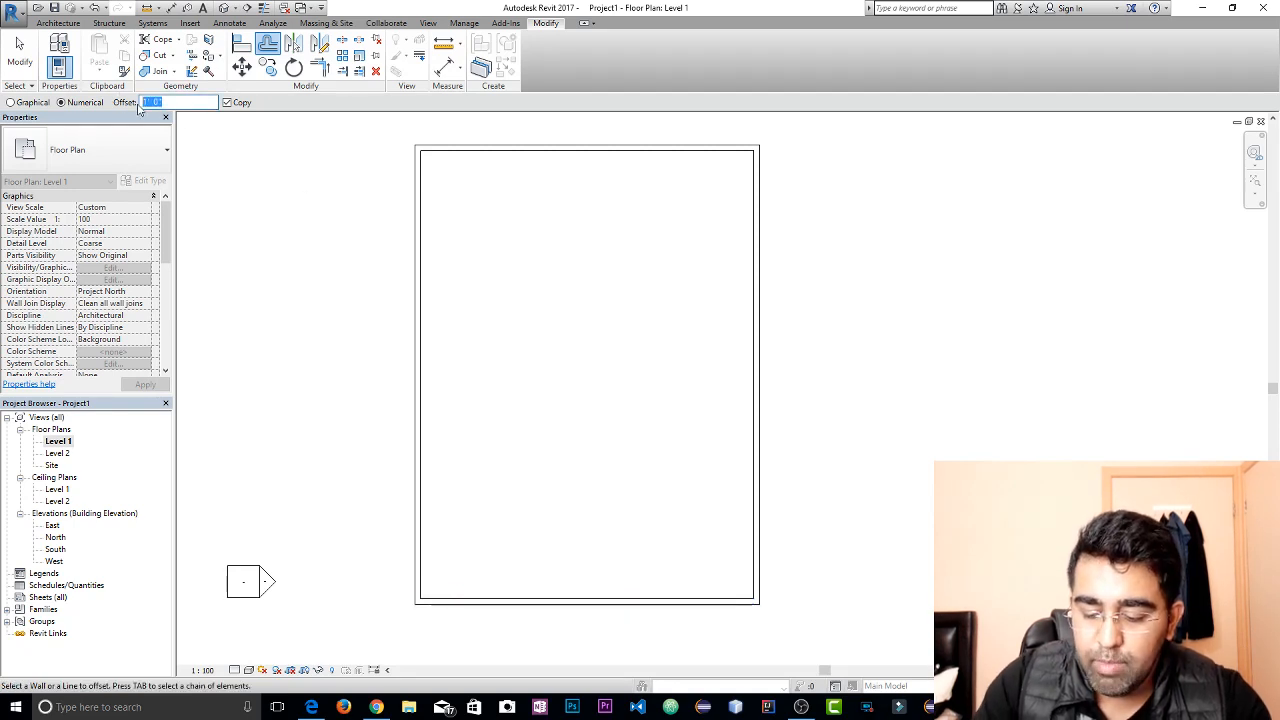
{"action": "type", "text": "1"}
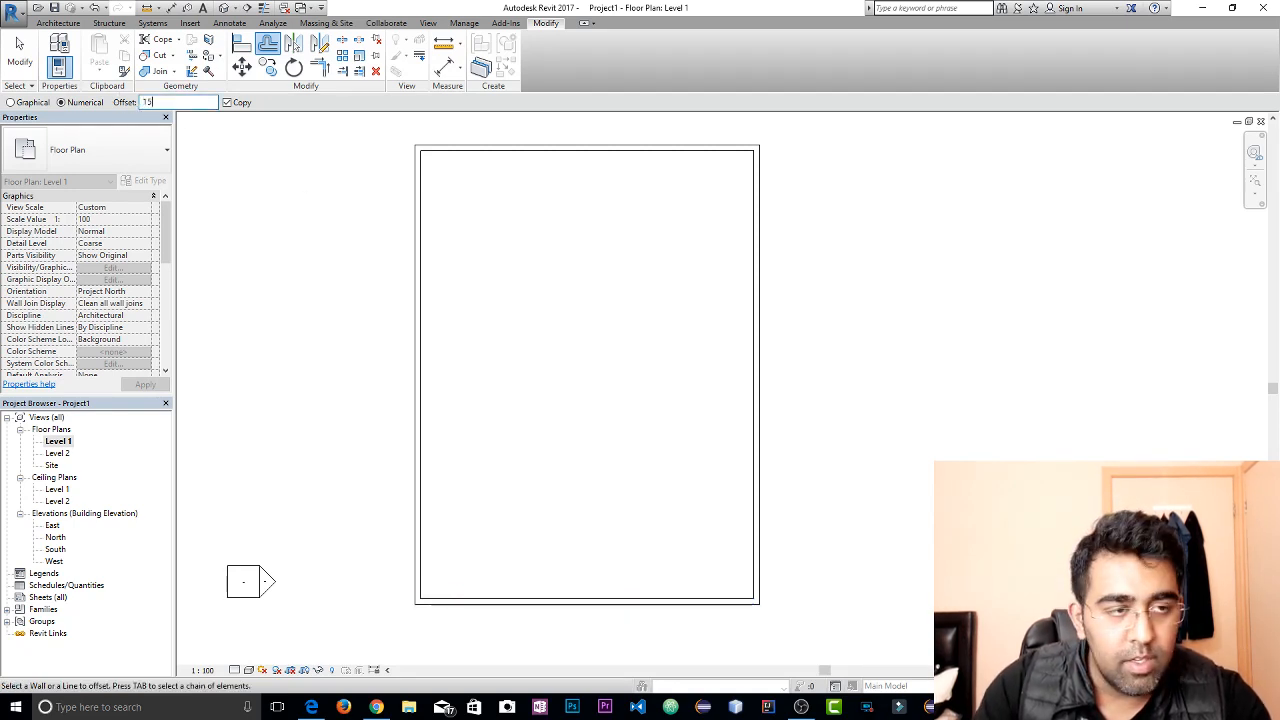
{"action": "type", "text": "5"}
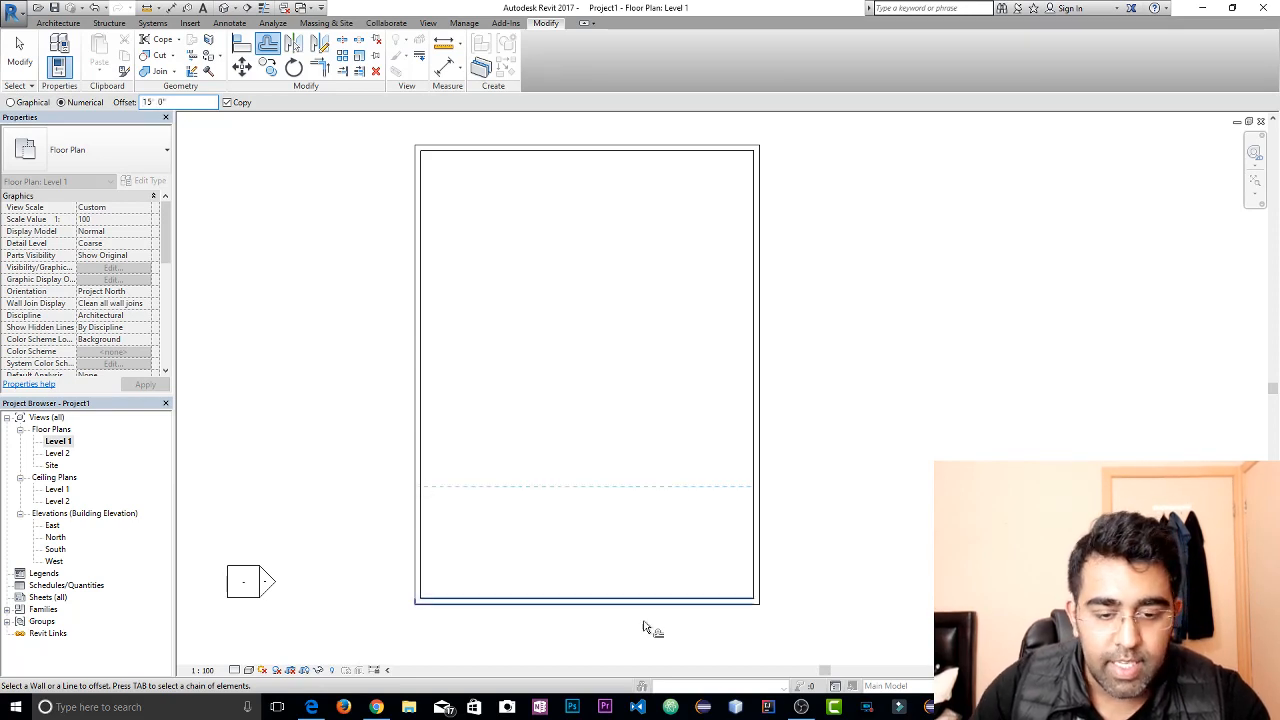
{"action": "left_click", "coordinate": [662, 610]}
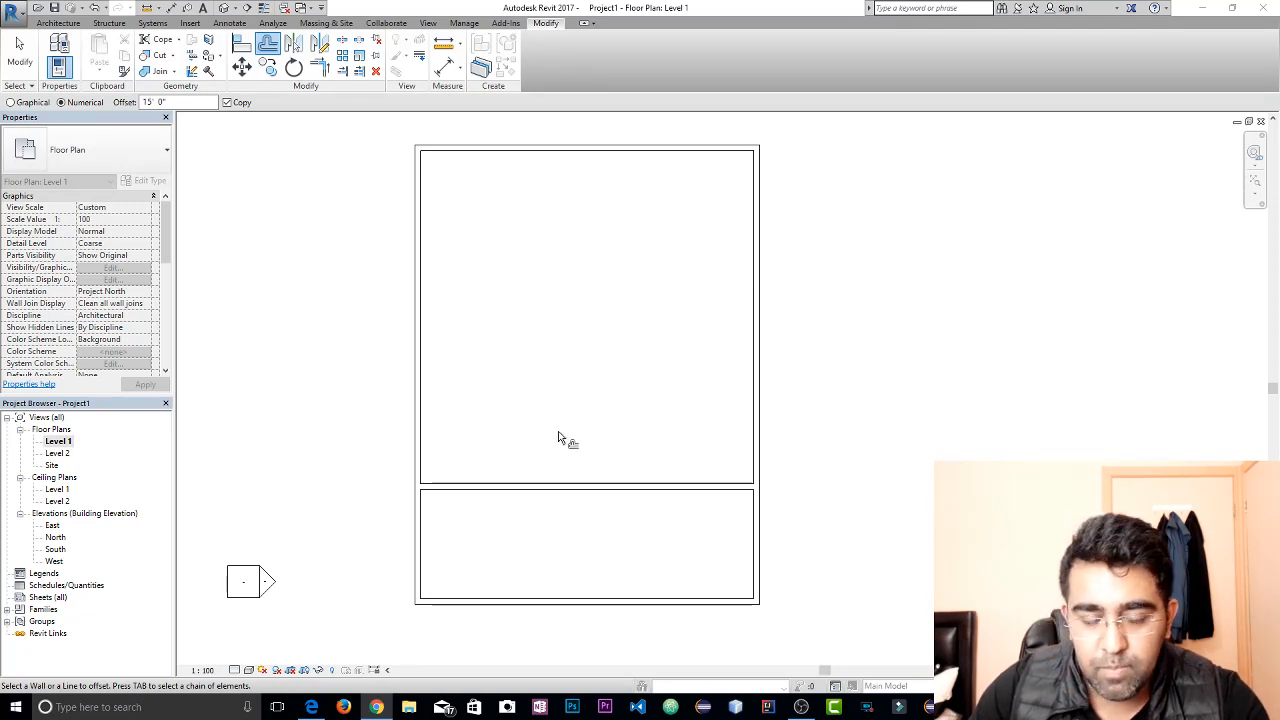
{"action": "scroll", "coordinate": [590, 390], "scroll_direction": "up", "scroll_amount": 1}
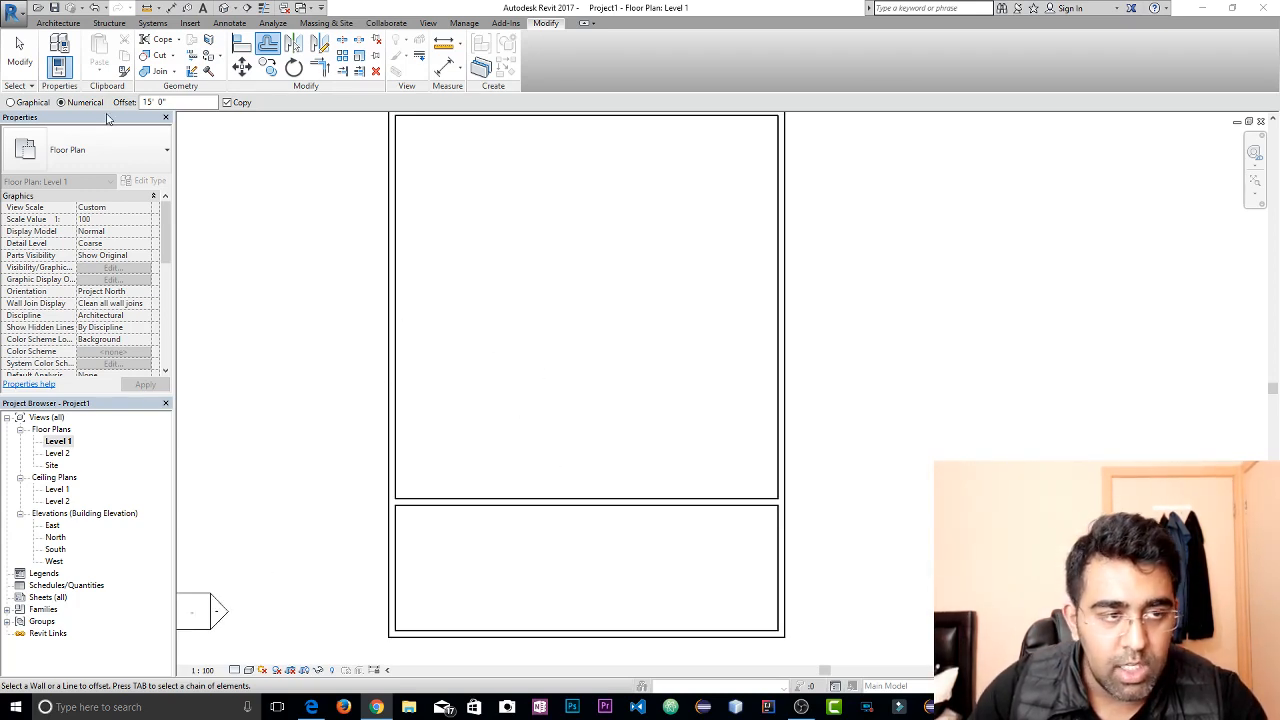
{"action": "left_click", "coordinate": [19, 50]}
{"action": "left_click", "coordinate": [57, 23]}
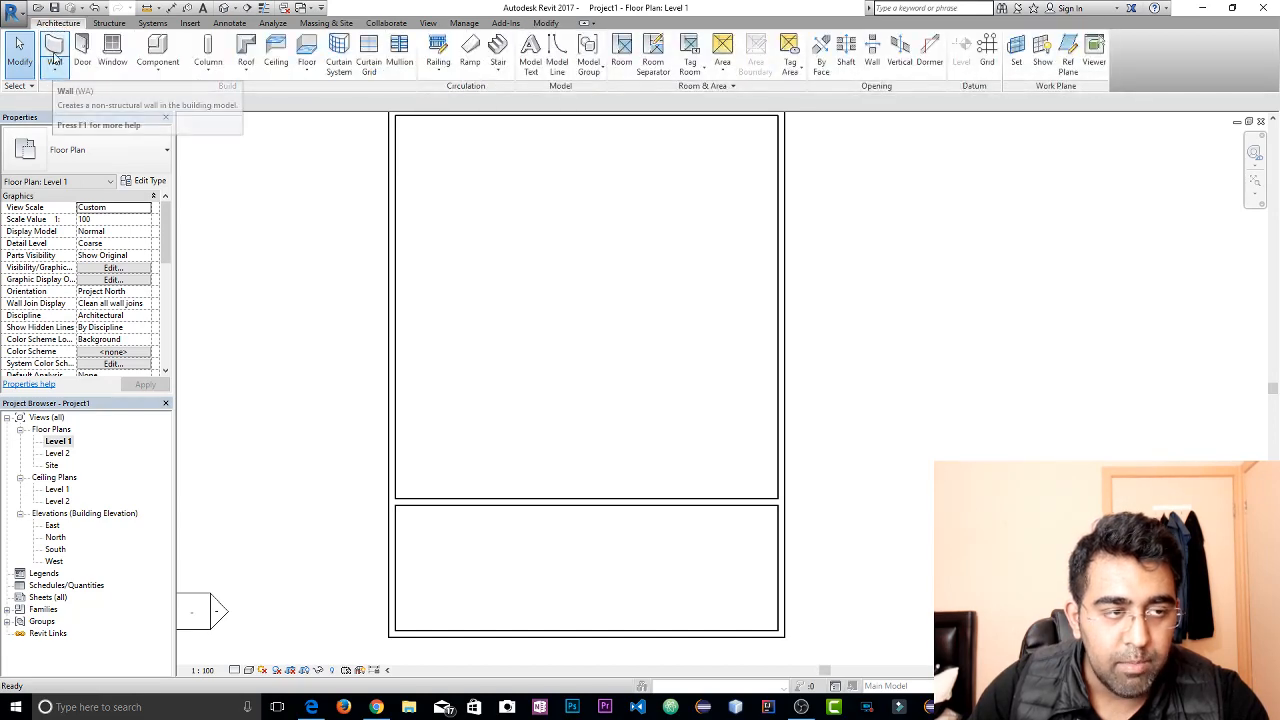
Draw a wall about 13' east from the west wall and turn it about 10' south to the interior cross wall
{"action": "left_click", "coordinate": [55, 50]}
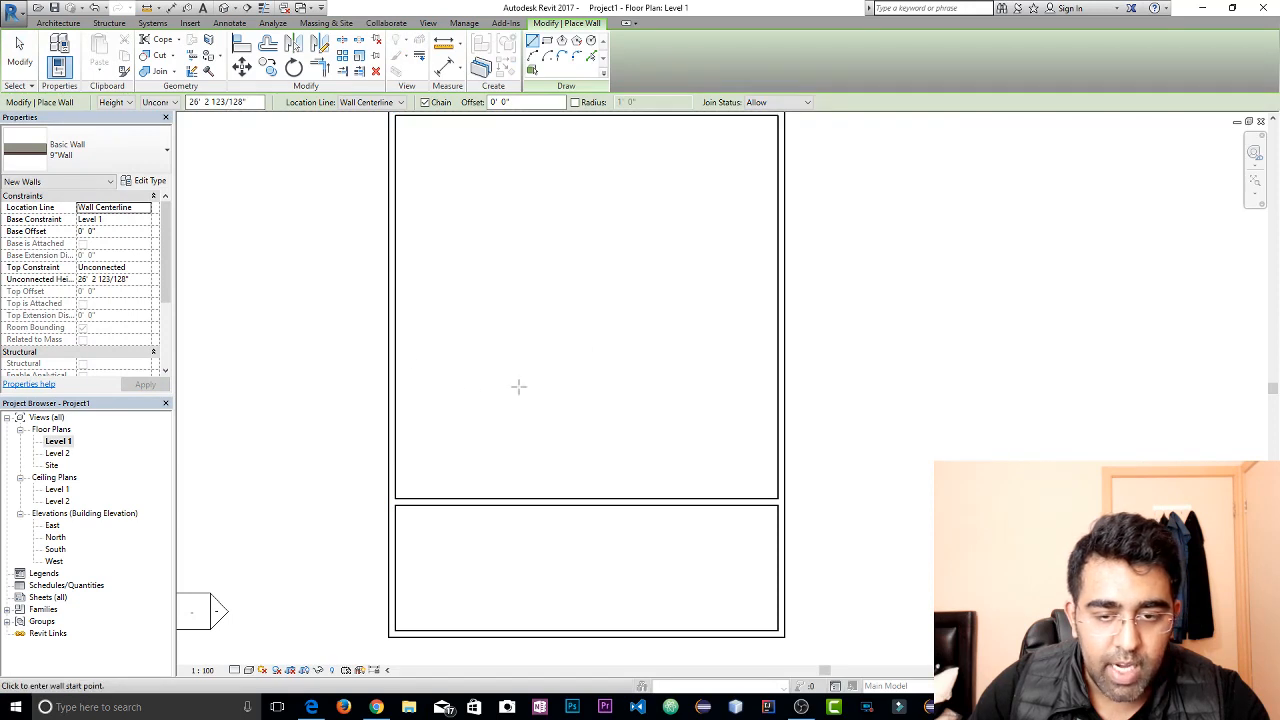
{"action": "middle_click_drag", "start_coordinate": [612, 321], "coordinate": [611, 379]}
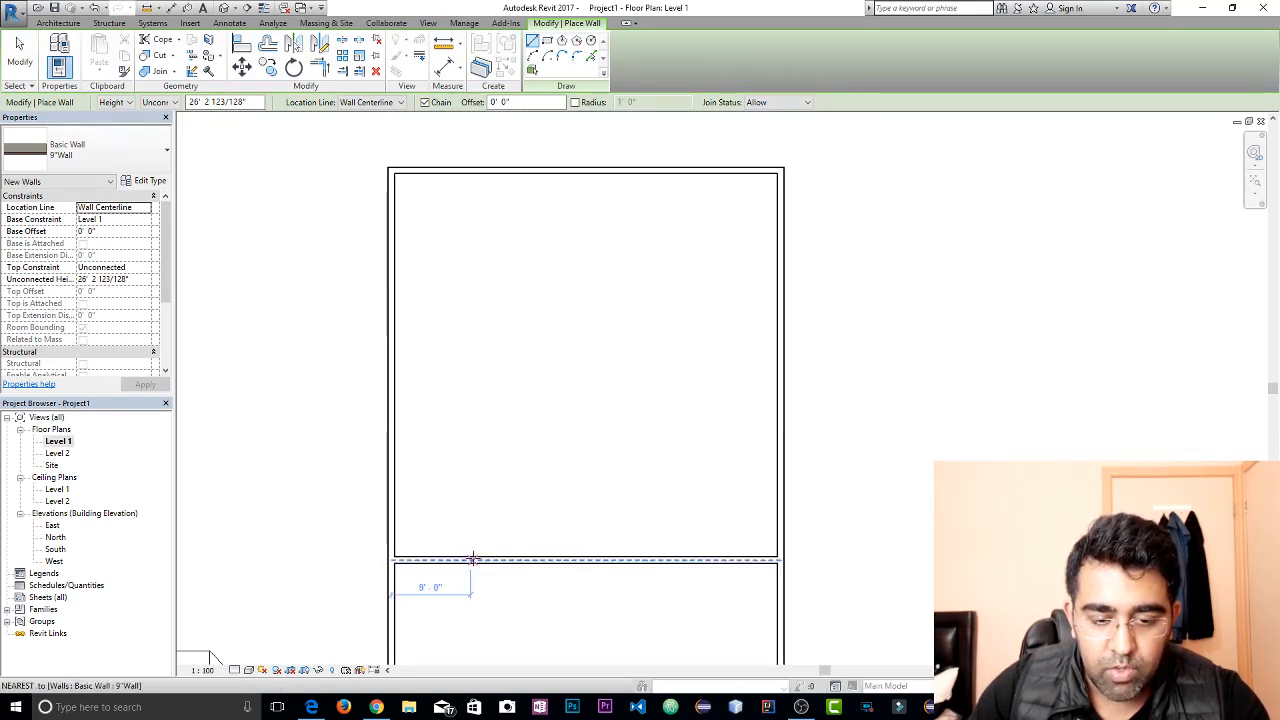
{"action": "left_click", "coordinate": [390, 472]}
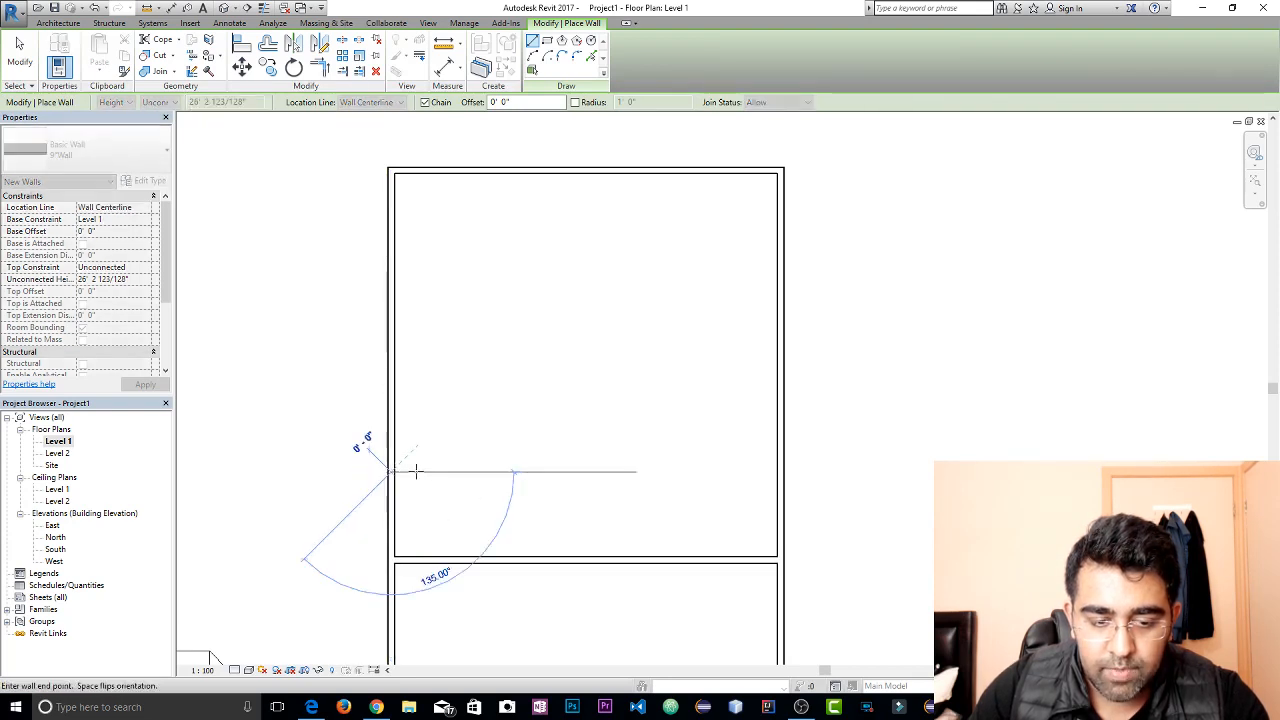
{"action": "left_click", "coordinate": [505, 472]}
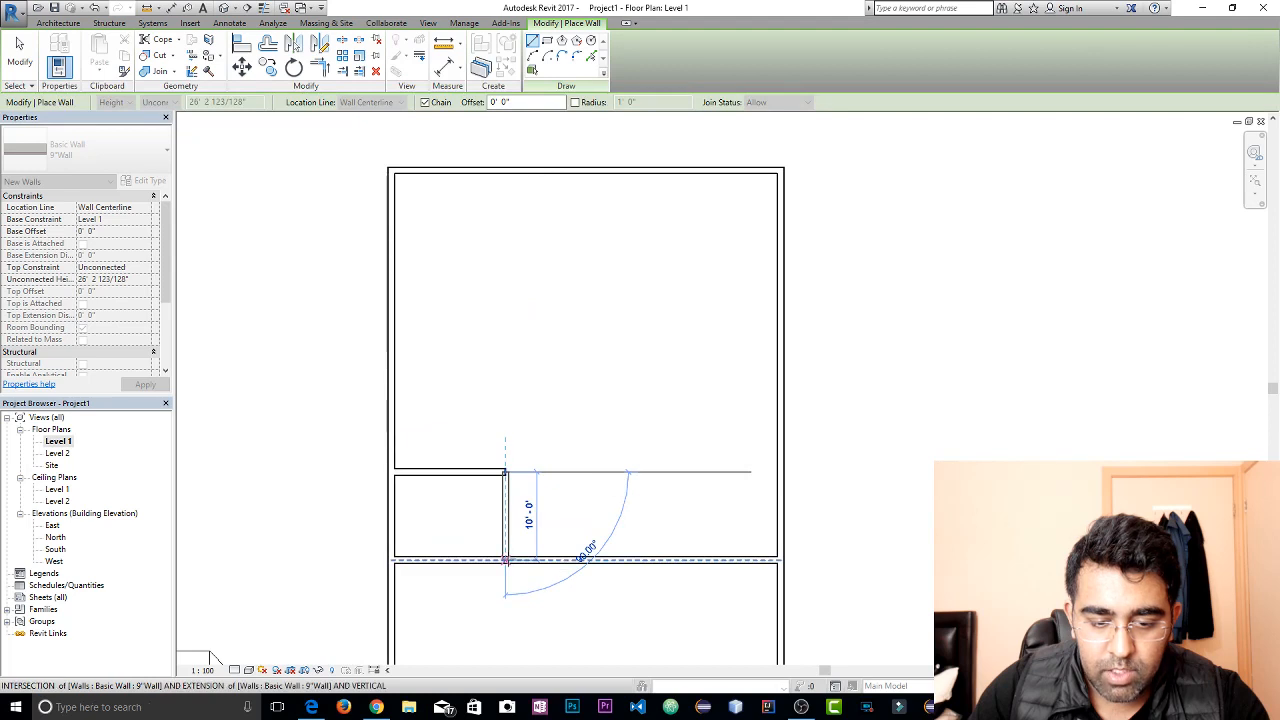
{"action": "left_click", "coordinate": [505, 558]}
{"action": "key", "text": "Escape"}
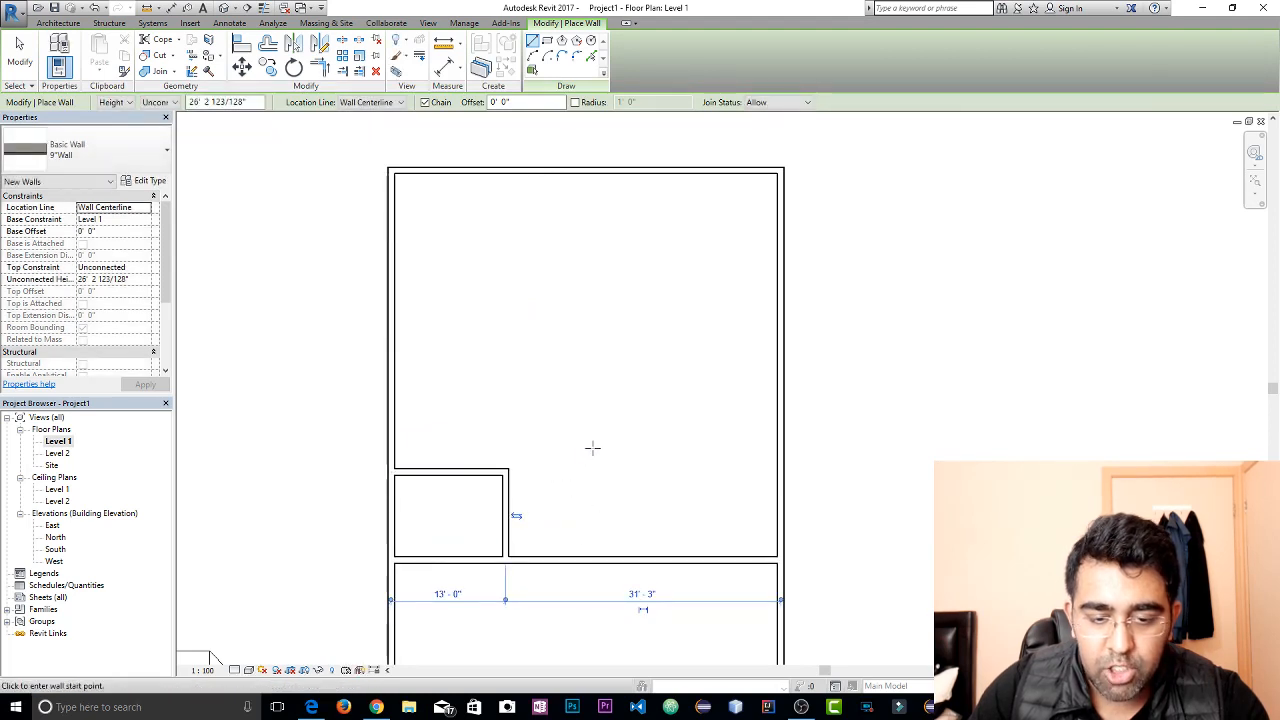
{"action": "key", "text": "Escape"}
{"action": "key", "text": "Escape"}
Delete the two newly drawn walls that enclose the small room against the west wall
{"action": "left_click", "coordinate": [484, 474]}
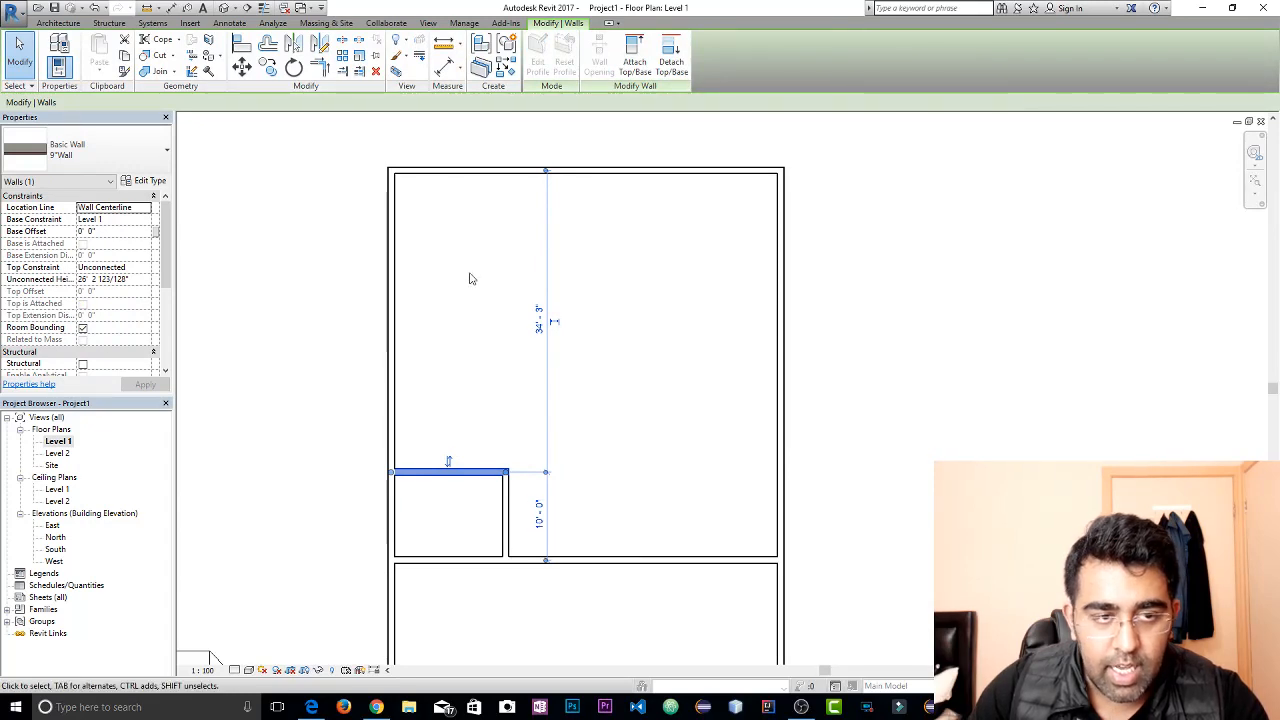
{"action": "key", "text": "Escape"}
{"action": "left_click", "coordinate": [487, 479]}
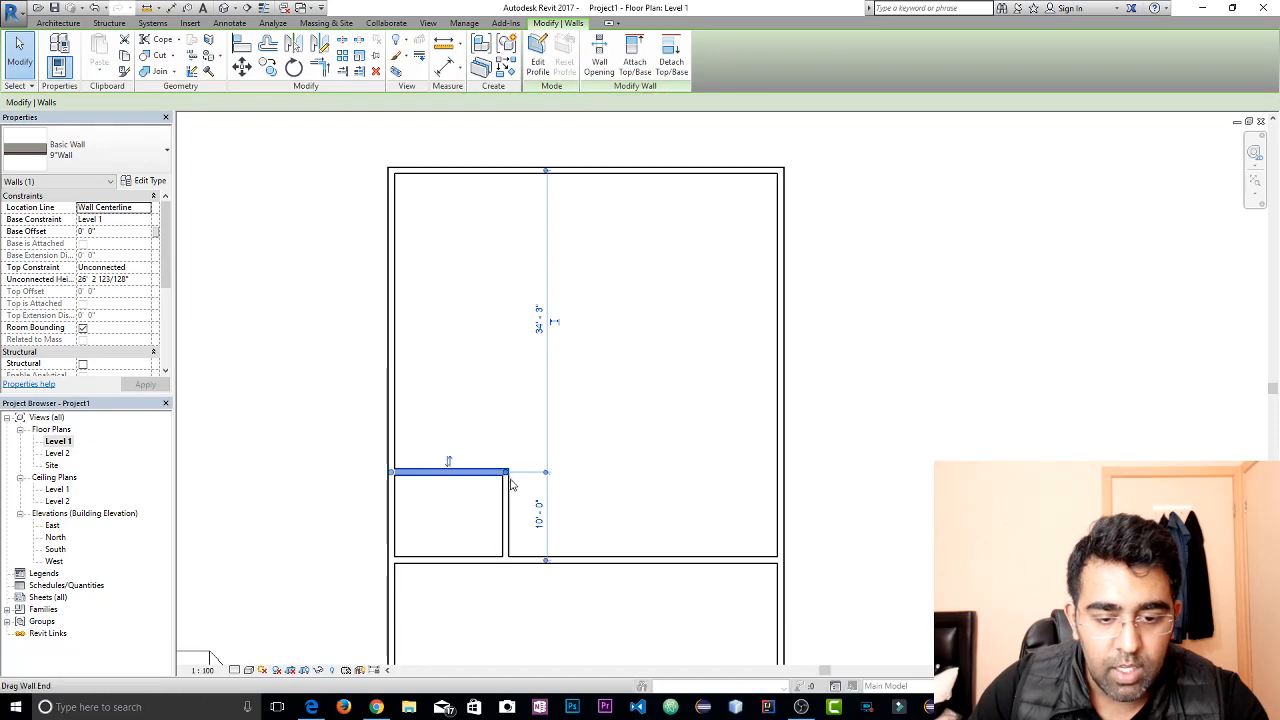
{"action": "left_click_drag", "start_coordinate": [515, 447], "coordinate": [478, 497]}
{"action": "key", "text": "Escape"}
{"action": "key", "text": "d"}
{"action": "key", "text": "e"}
{"action": "key", "text": "Return"}
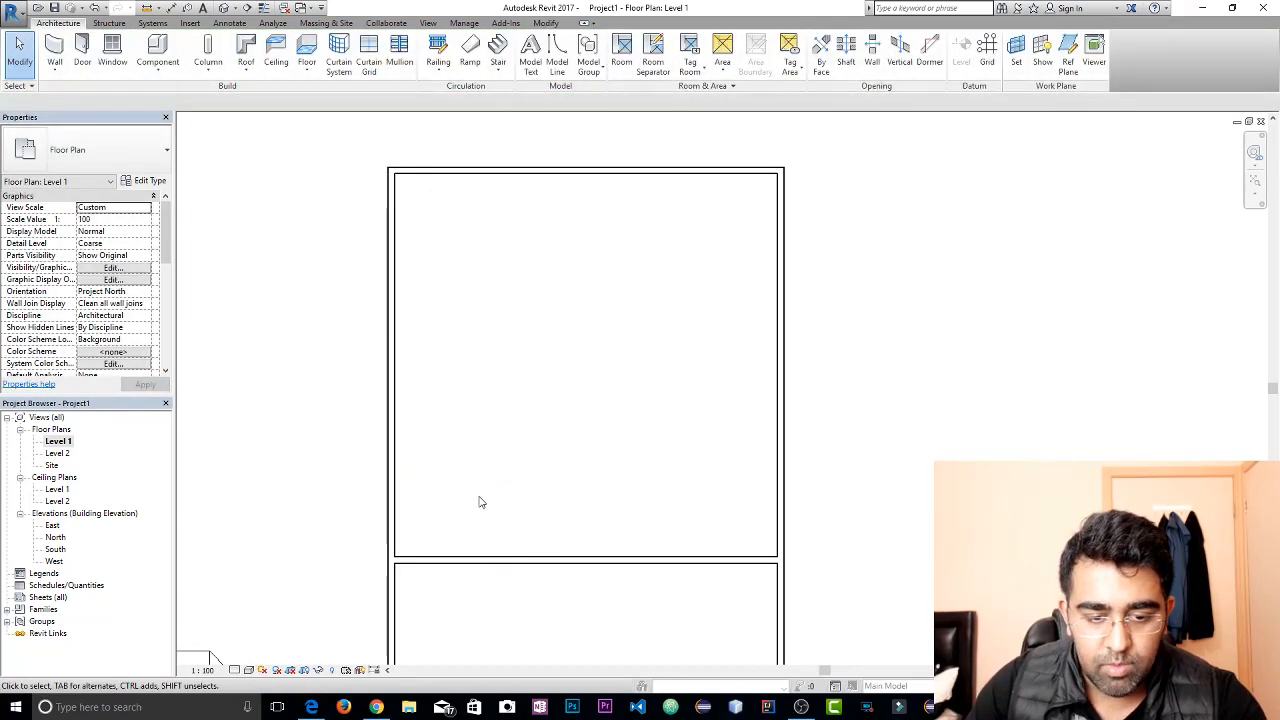
With the location line at Finish Face: Exterior, draw a wall about 14' east from the west wall and south to the interior cross wall
{"action": "key", "text": "w"}
{"action": "key", "text": "a"}
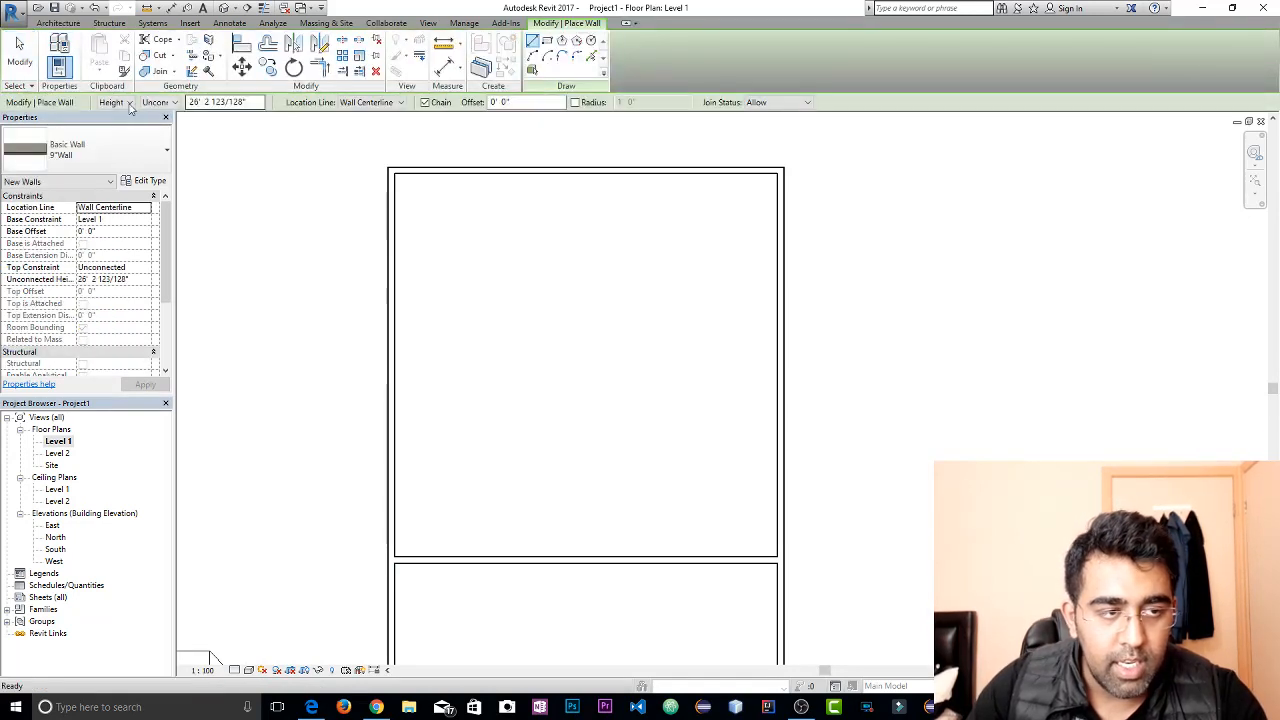
{"action": "left_click", "coordinate": [364, 103]}
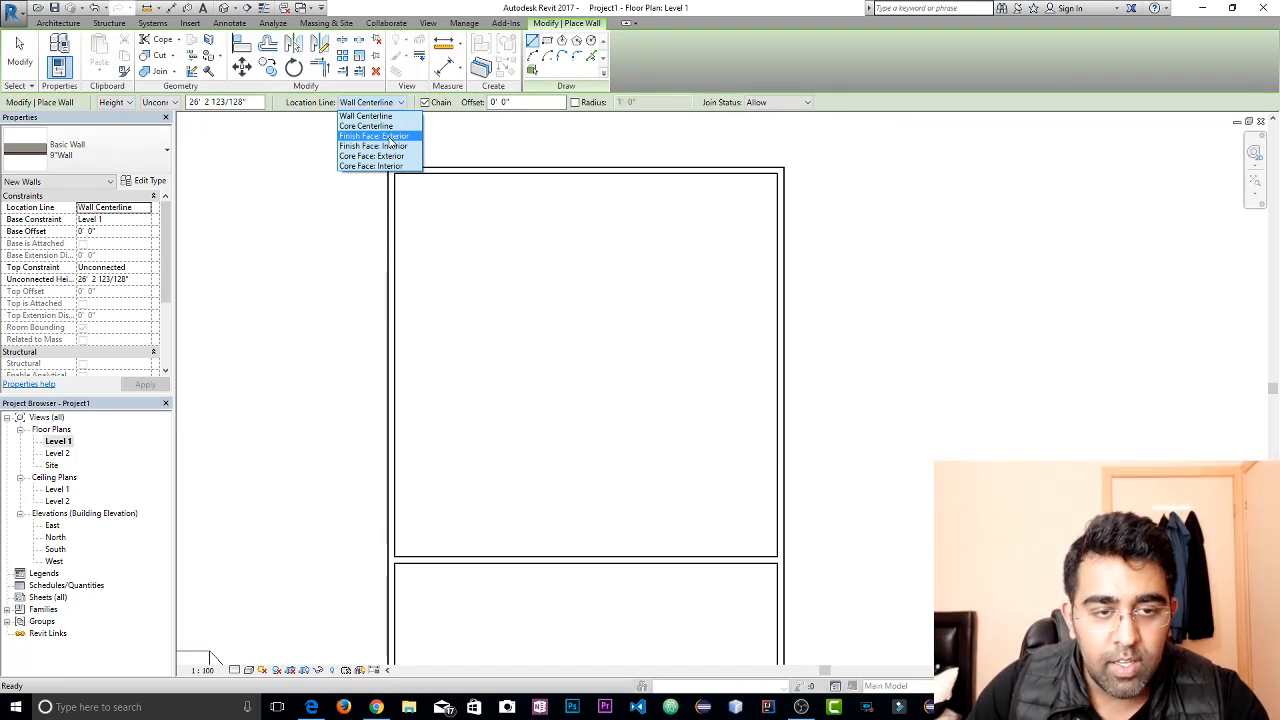
{"action": "left_click", "coordinate": [390, 137]}
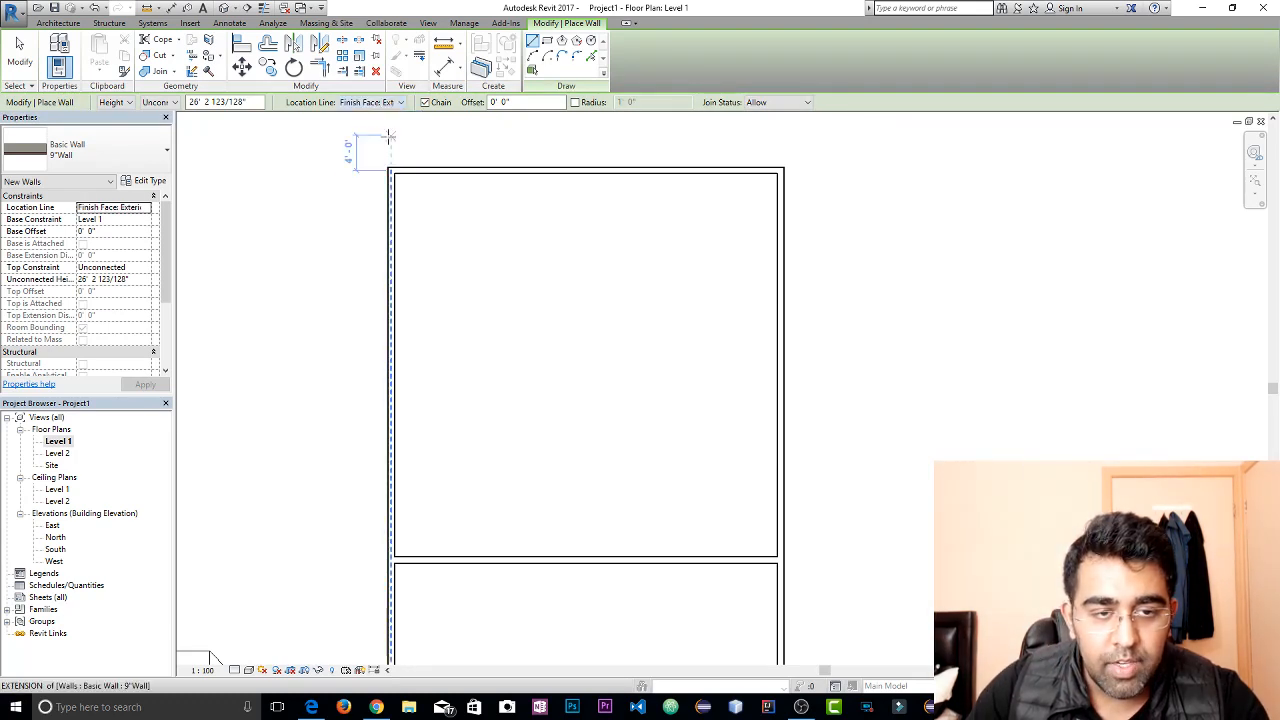
{"action": "left_click", "coordinate": [395, 457]}
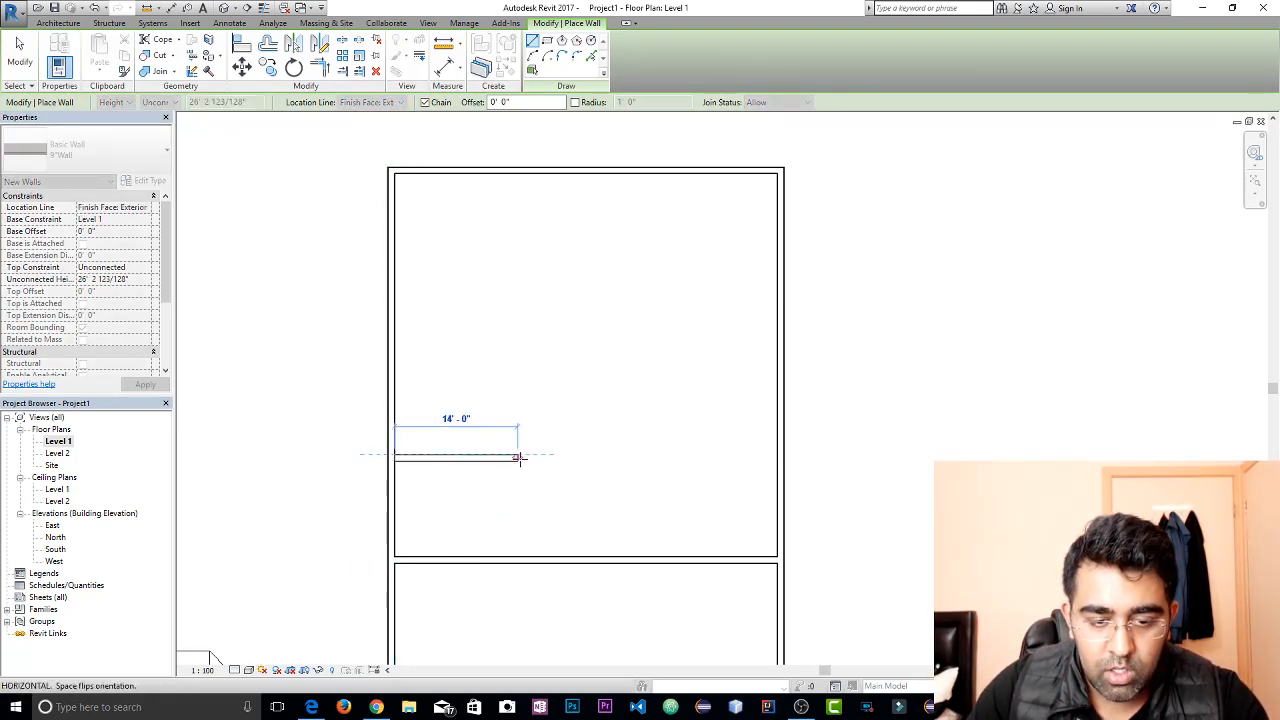
{"action": "left_click", "coordinate": [517, 457]}
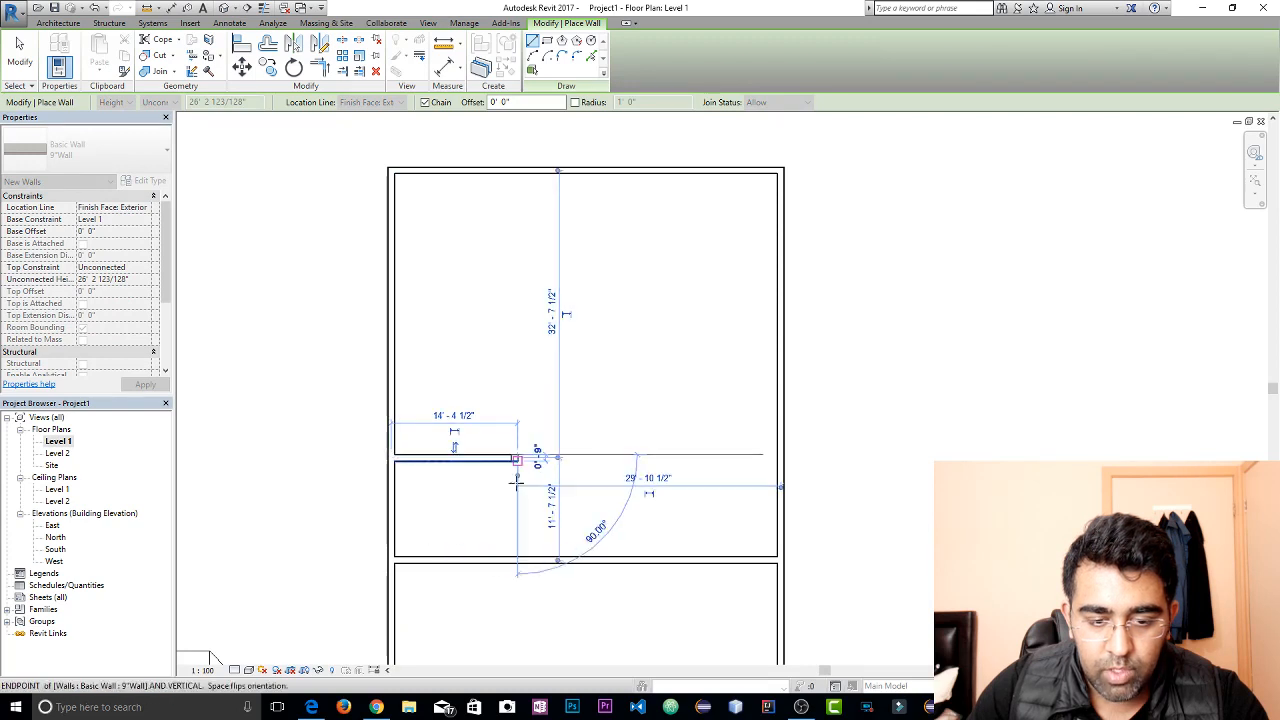
{"action": "left_click", "coordinate": [515, 558]}
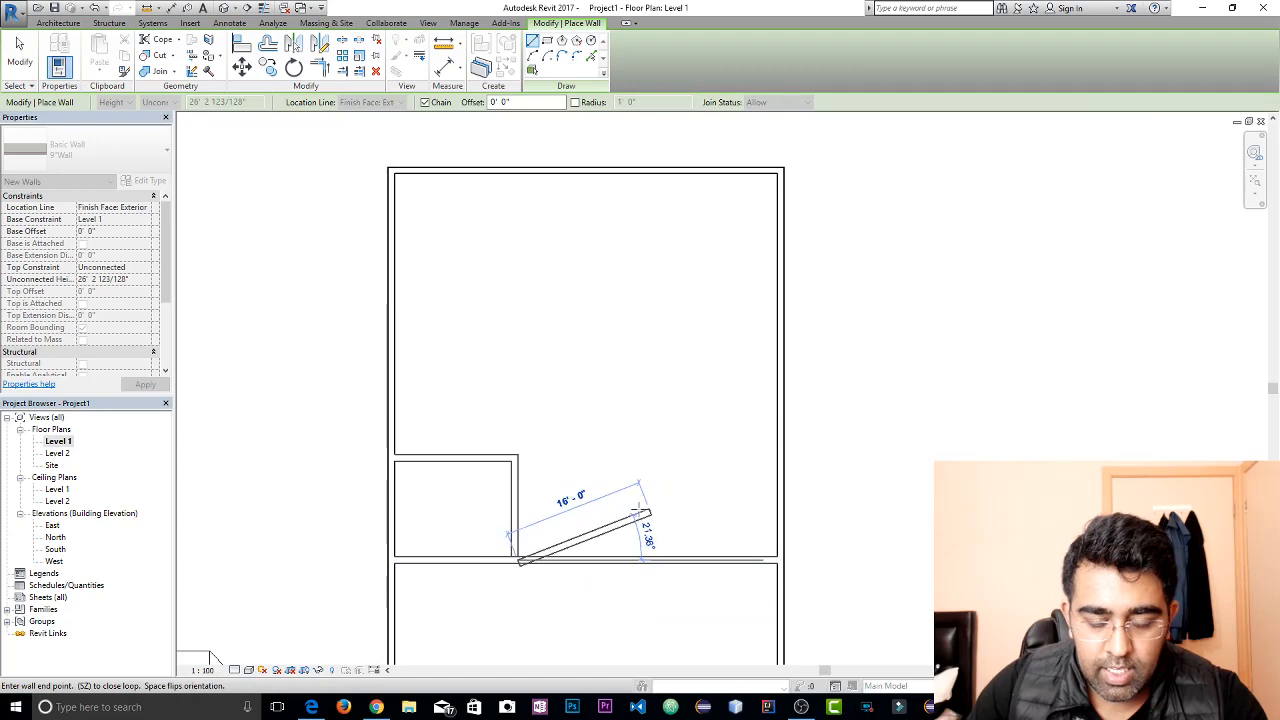
{"action": "key", "text": "Escape"}
{"action": "key", "text": "Escape"}
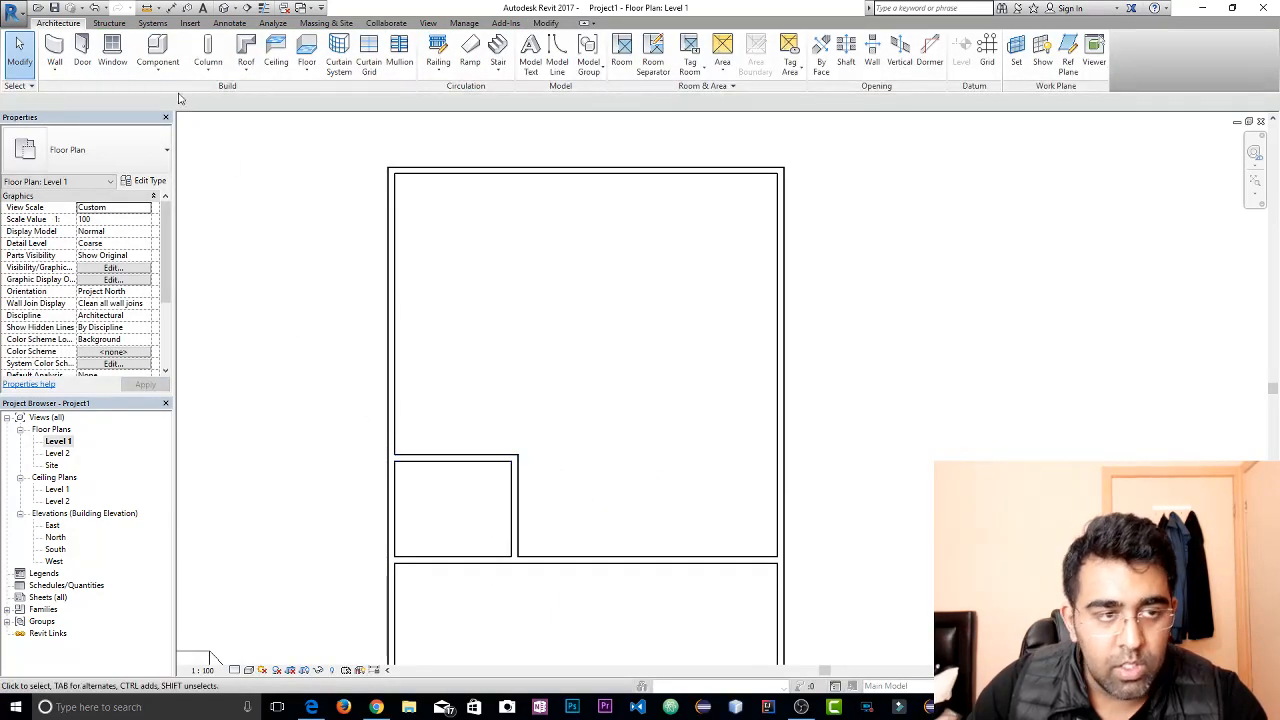
Draw a wall from the small west room's northeast corner straight across to the east exterior wall
{"action": "key", "text": "w"}
{"action": "key", "text": "a"}
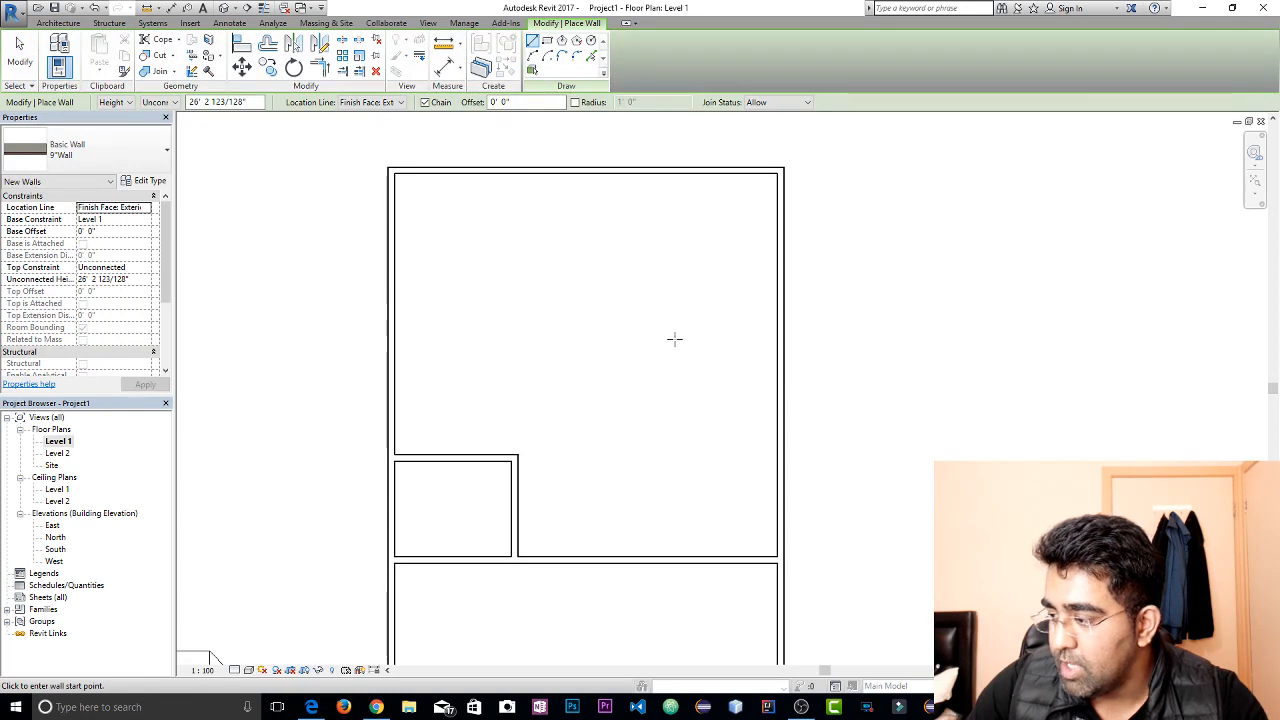
{"action": "left_click", "coordinate": [518, 457]}
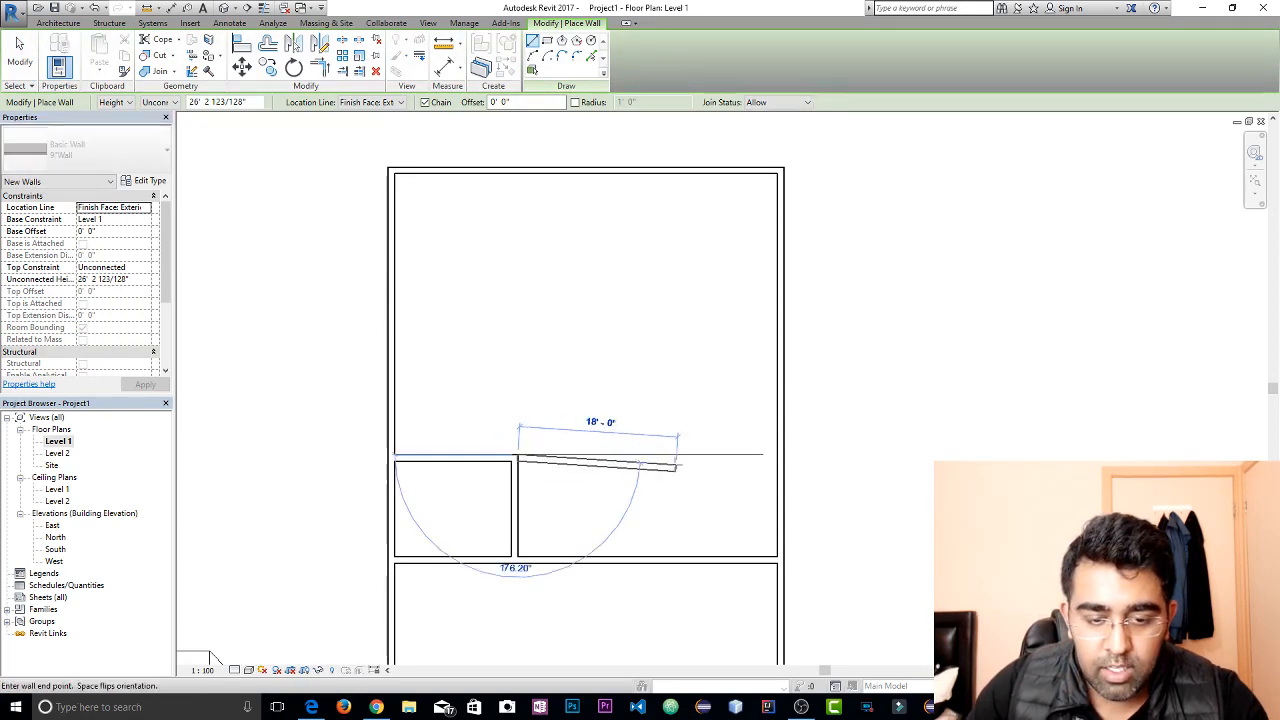
{"action": "left_click", "coordinate": [787, 459]}
{"action": "key", "text": "Escape"}
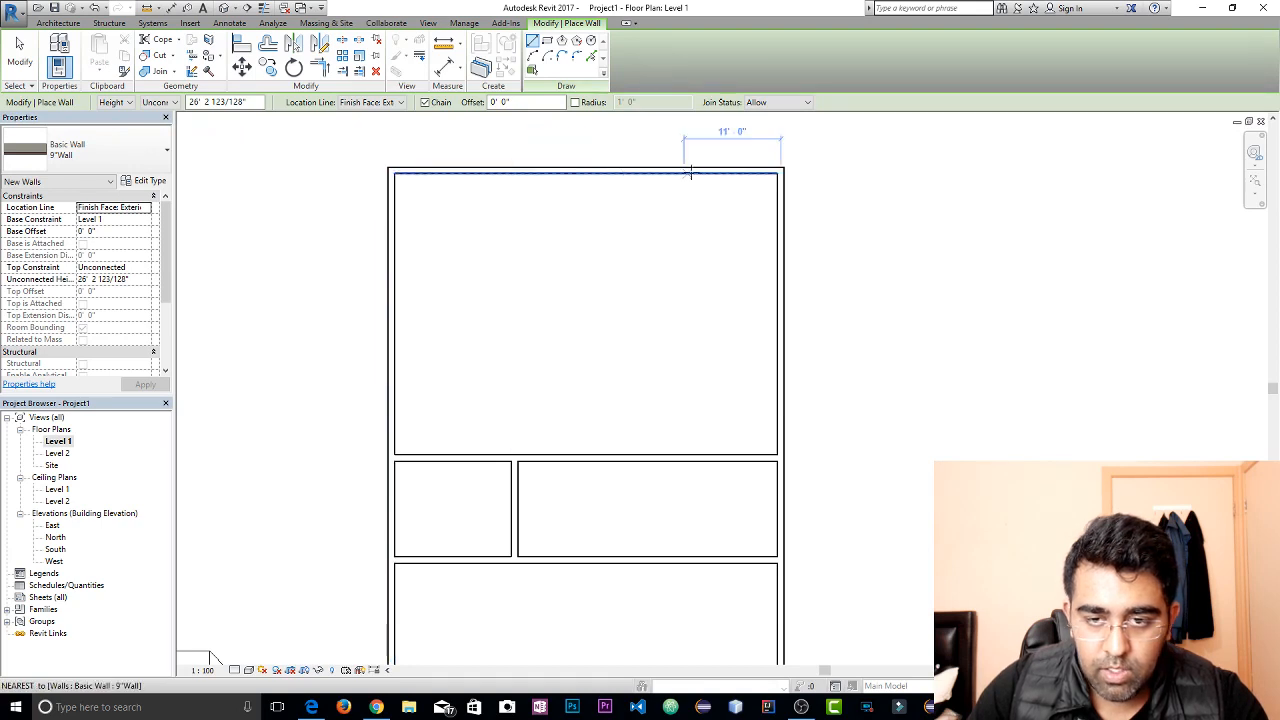
Enclose a northeast corner room with a wall about 12' south from the north wall, turning east to the east wall
{"action": "left_click", "coordinate": [611, 170]}
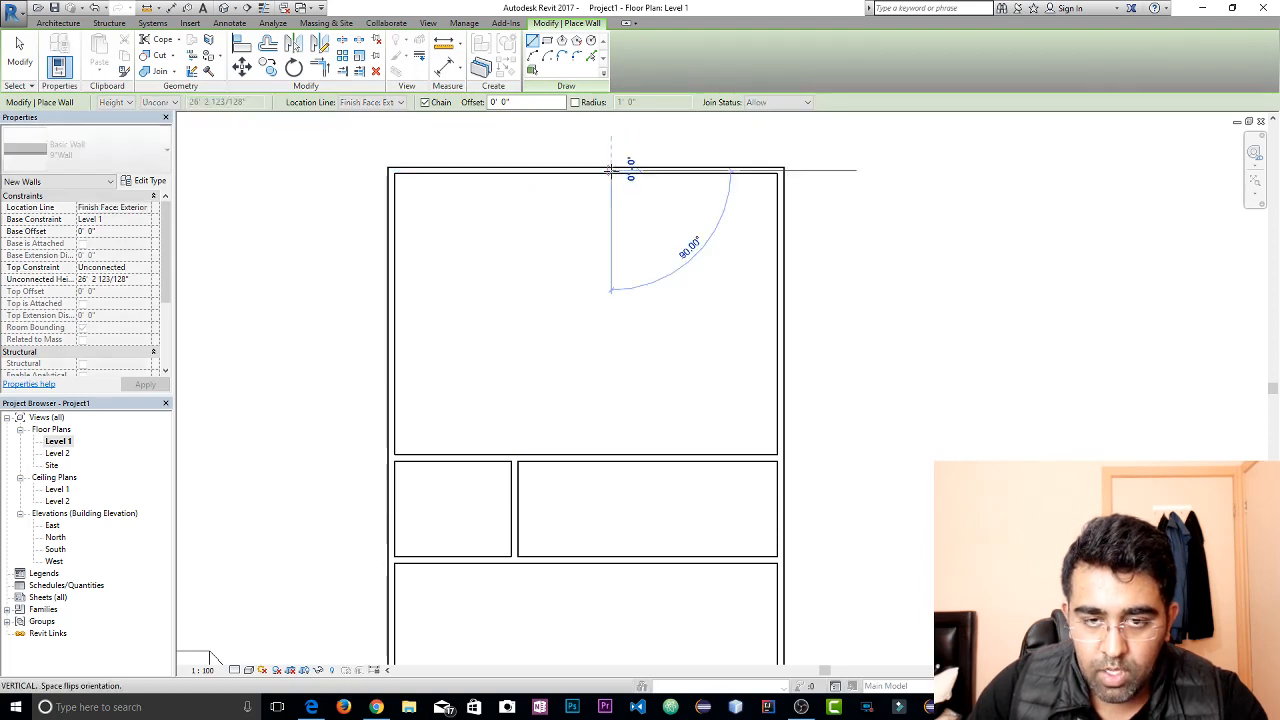
{"action": "left_click", "coordinate": [629, 279]}
{"action": "left_click", "coordinate": [777, 278]}
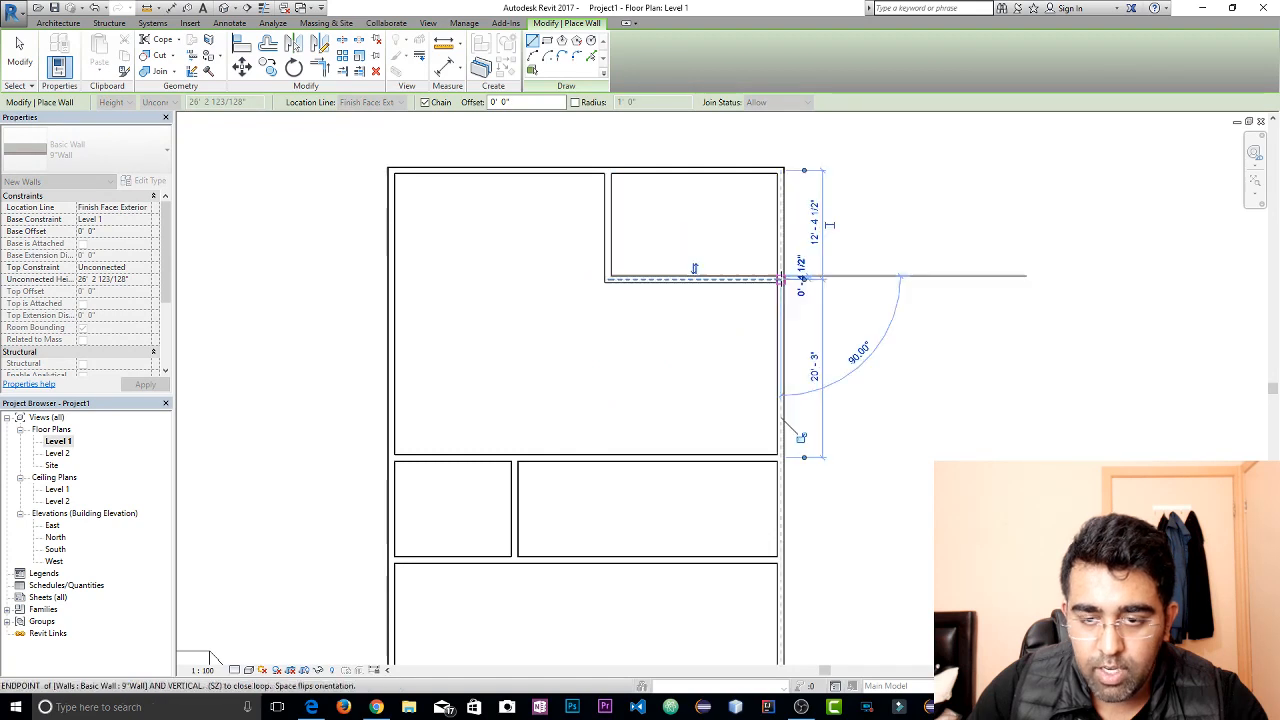
{"action": "key", "text": "Escape"}
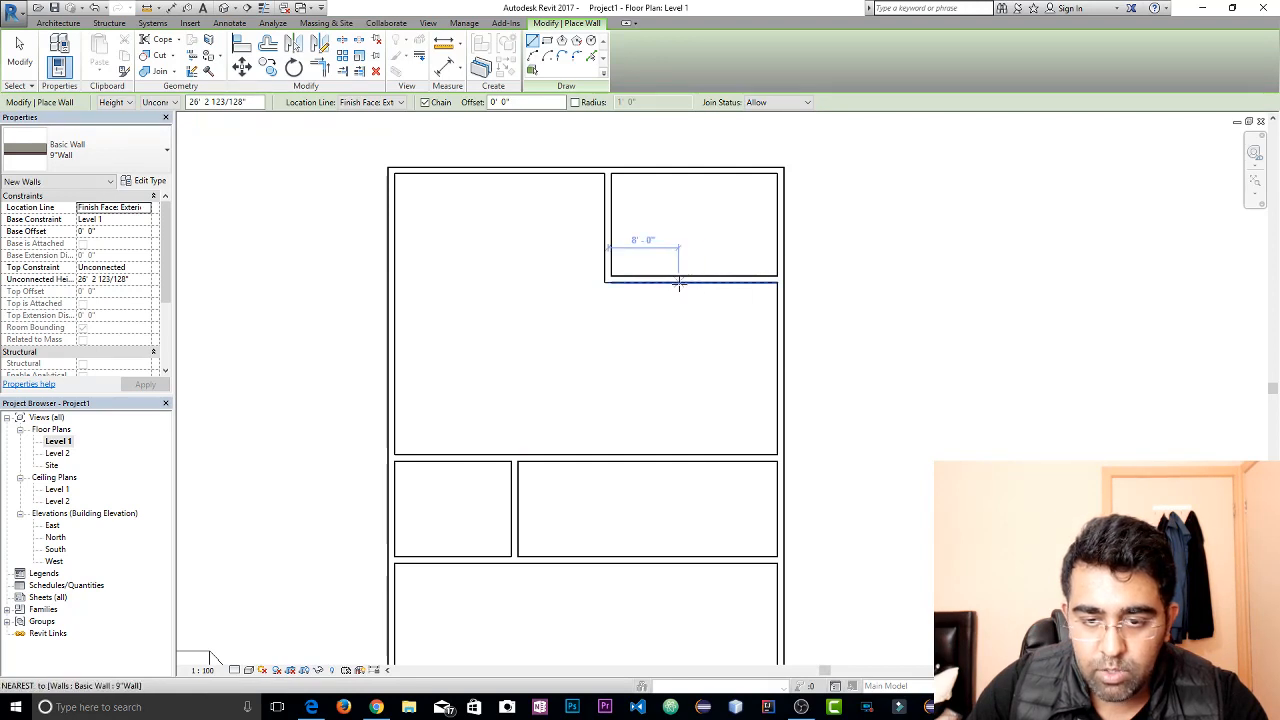
Draw two walls enclosing a smaller room, about 9' by 7', directly south of the northeast room against the east wall
{"action": "left_click", "coordinate": [701, 284]}
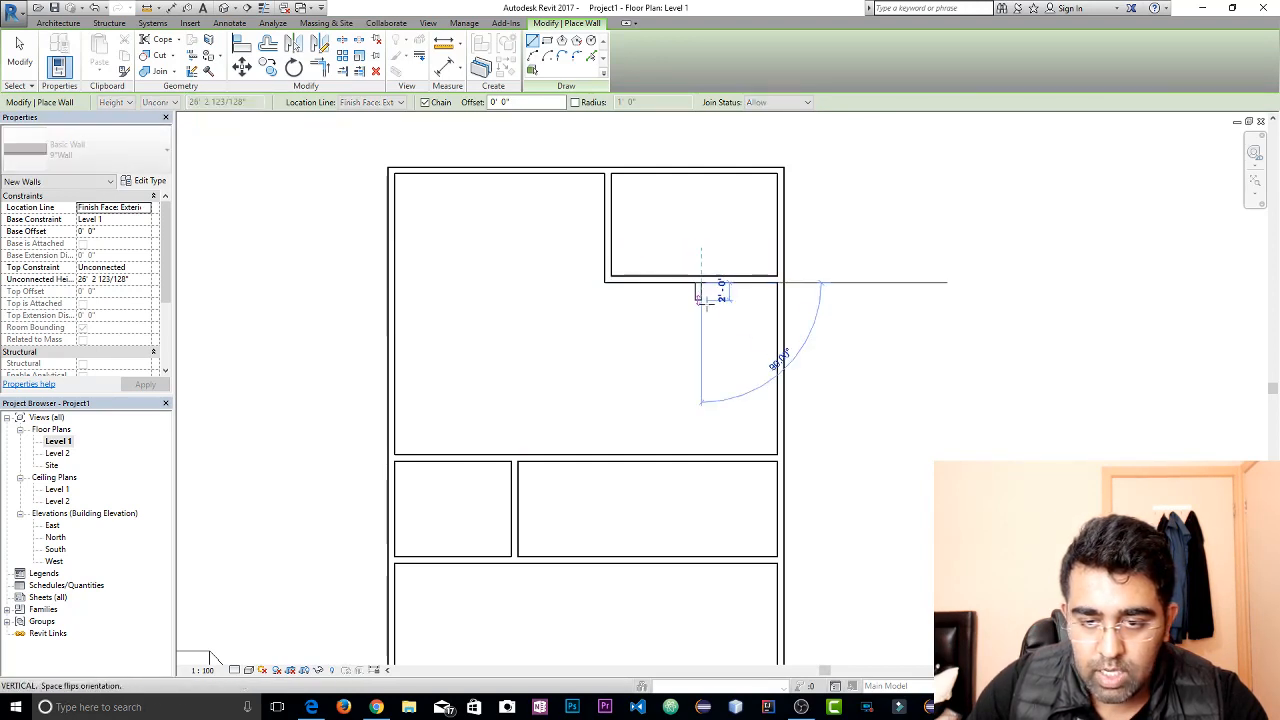
{"action": "left_click", "coordinate": [701, 338]}
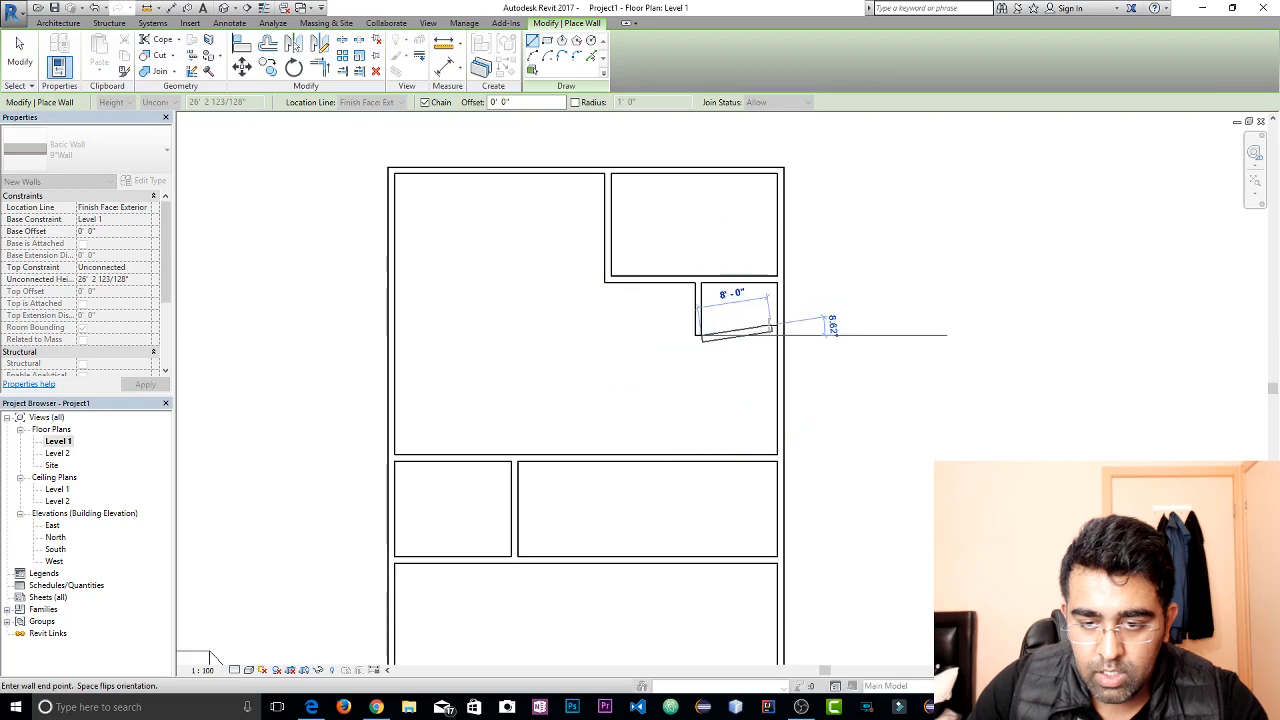
{"action": "left_click", "coordinate": [777, 338]}
{"action": "key", "text": "Escape"}
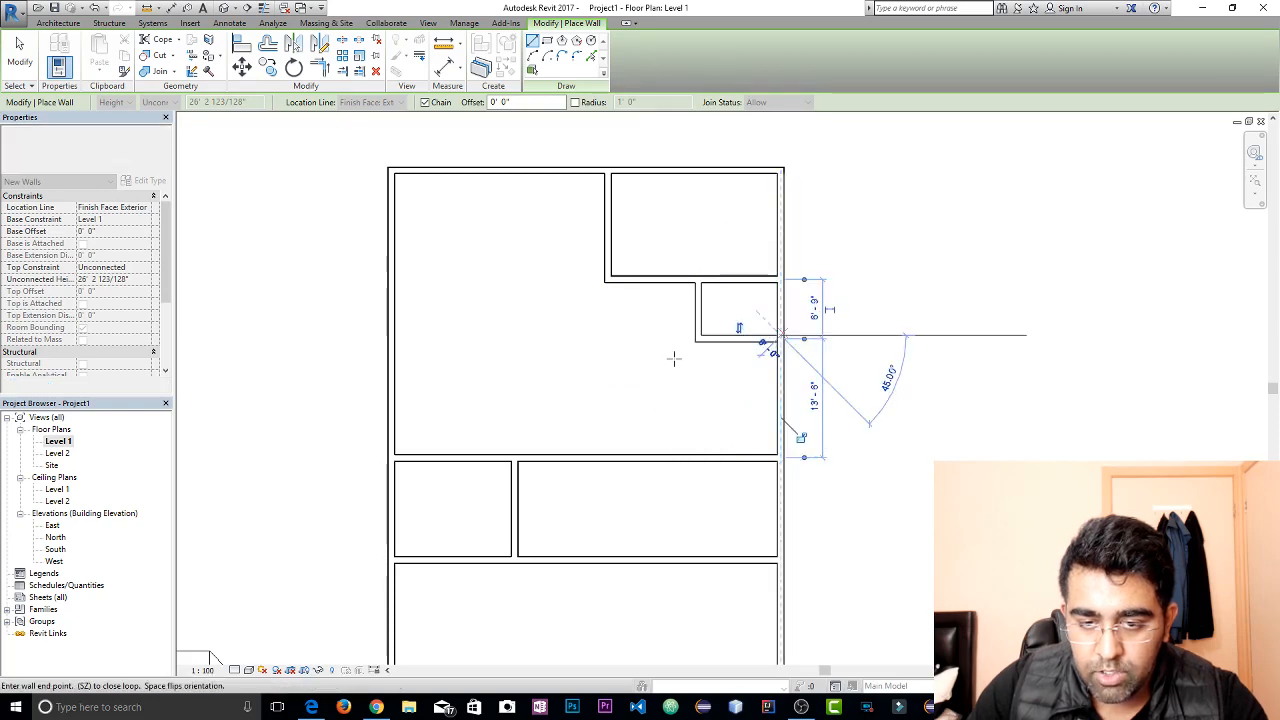
{"action": "key", "text": "Escape"}
Set the spacing between the smaller east room's south wall and its north wall to 8'
{"action": "left_click", "coordinate": [700, 318]}
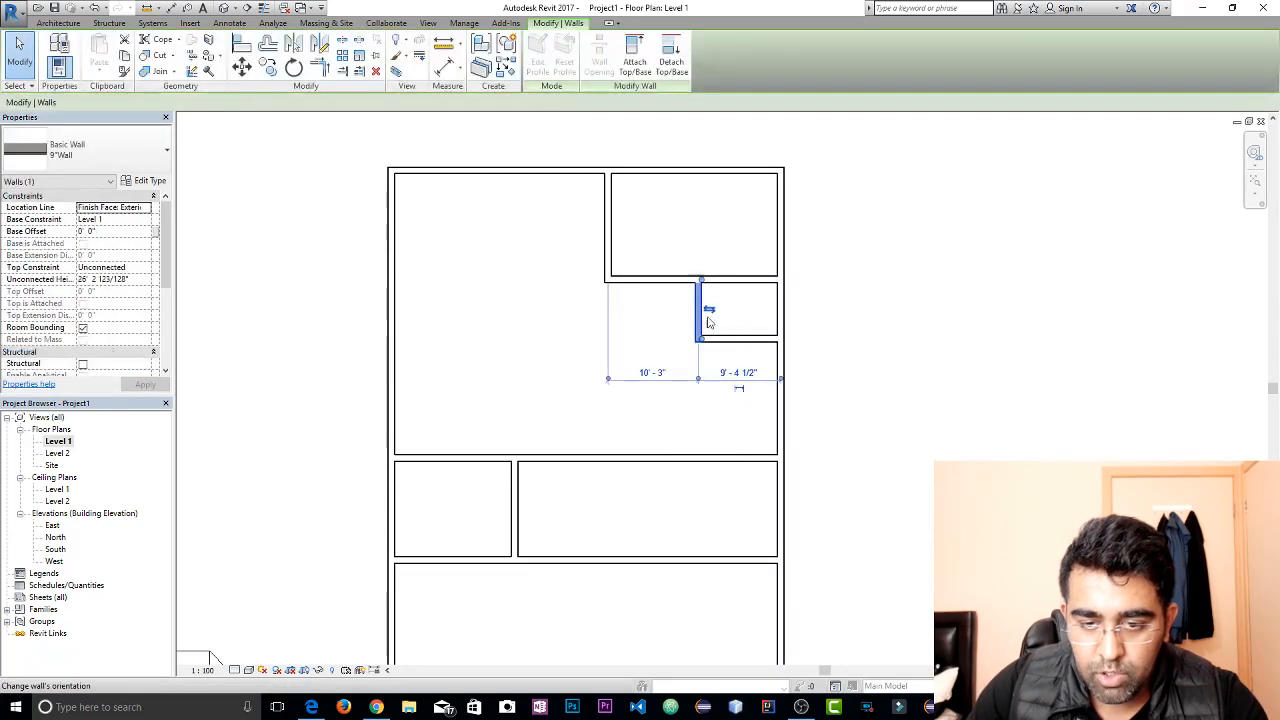
{"action": "key", "text": "Escape"}
{"action": "left_click", "coordinate": [739, 339]}
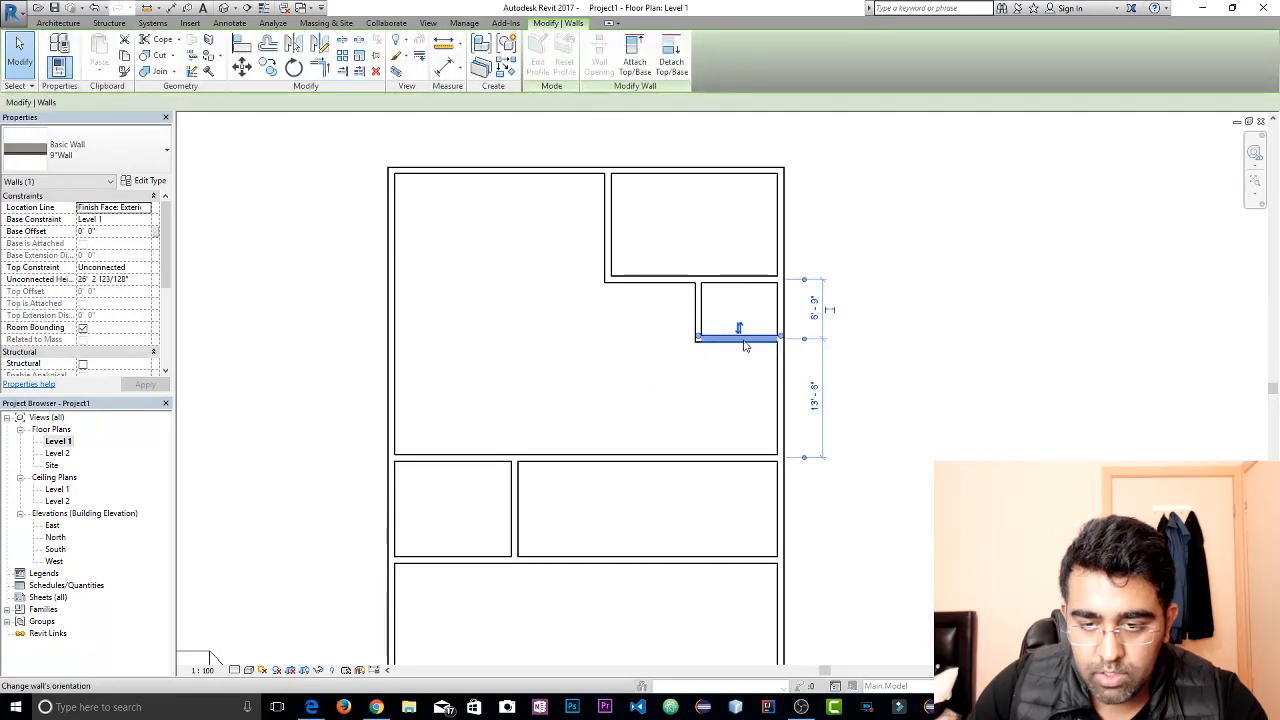
{"action": "left_click", "coordinate": [815, 318]}
{"action": "type", "text": "8"}
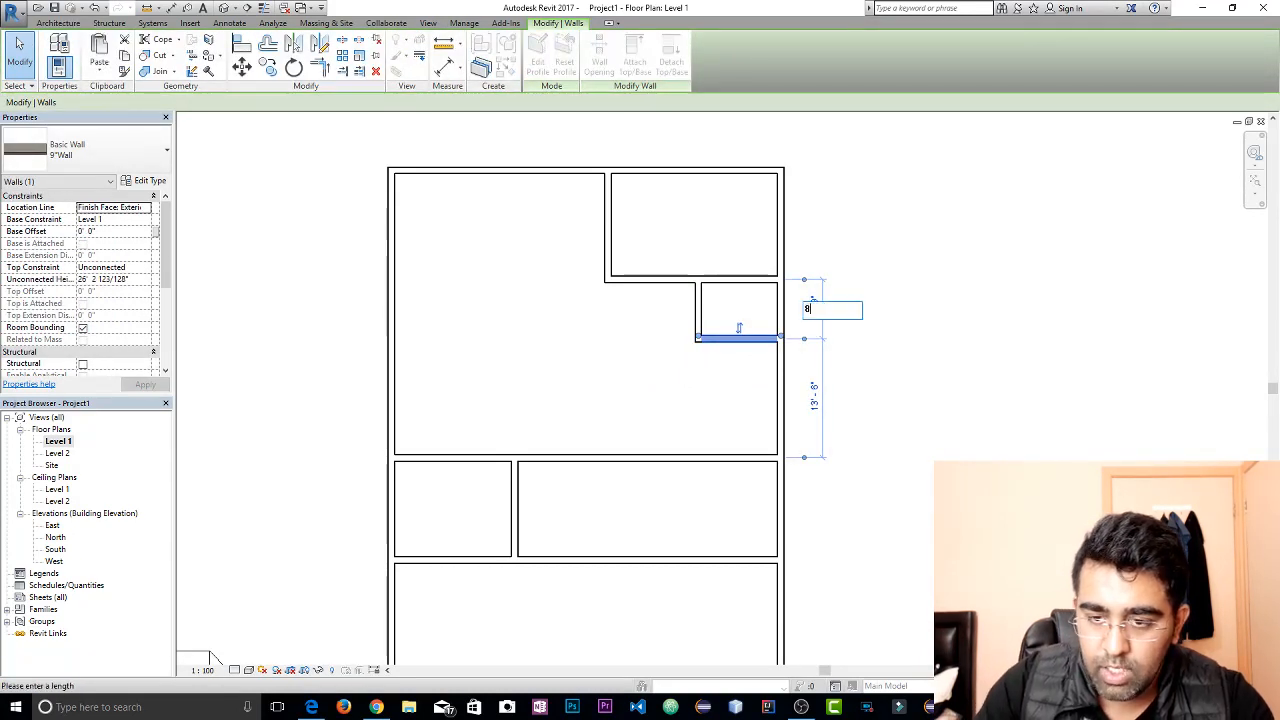
{"action": "key", "text": "Return"}
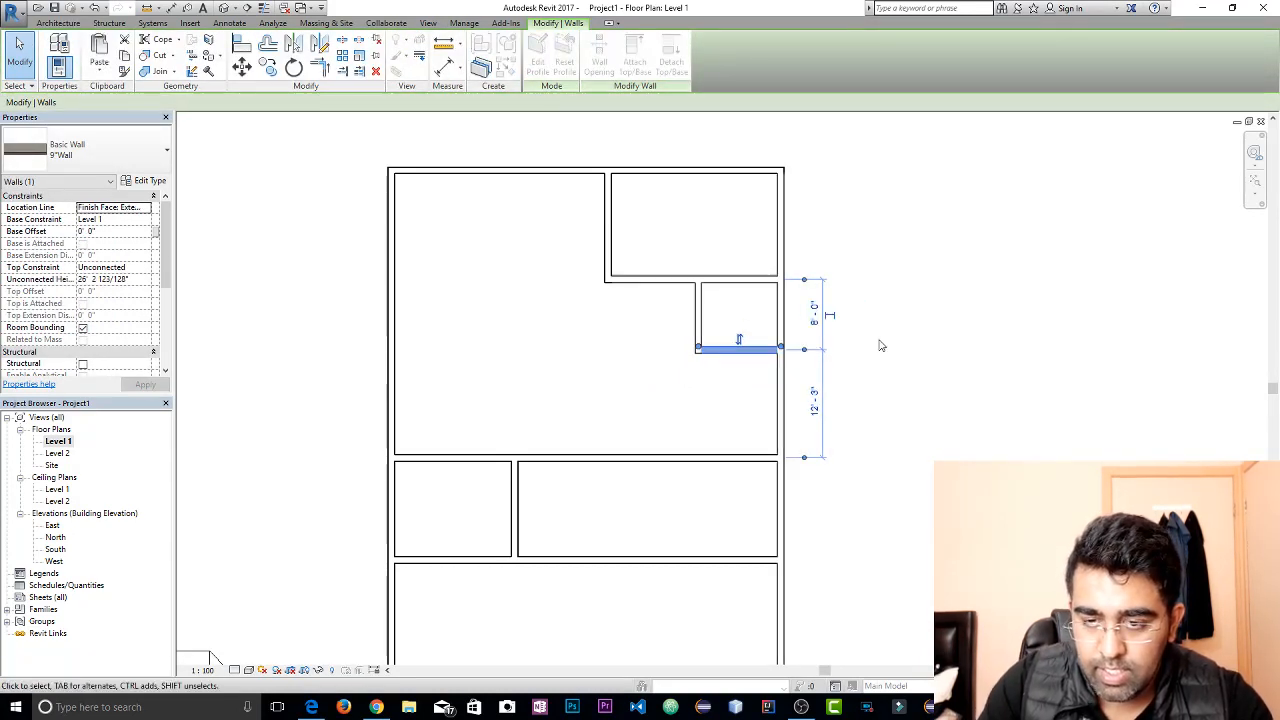
{"action": "left_click", "coordinate": [899, 352]}
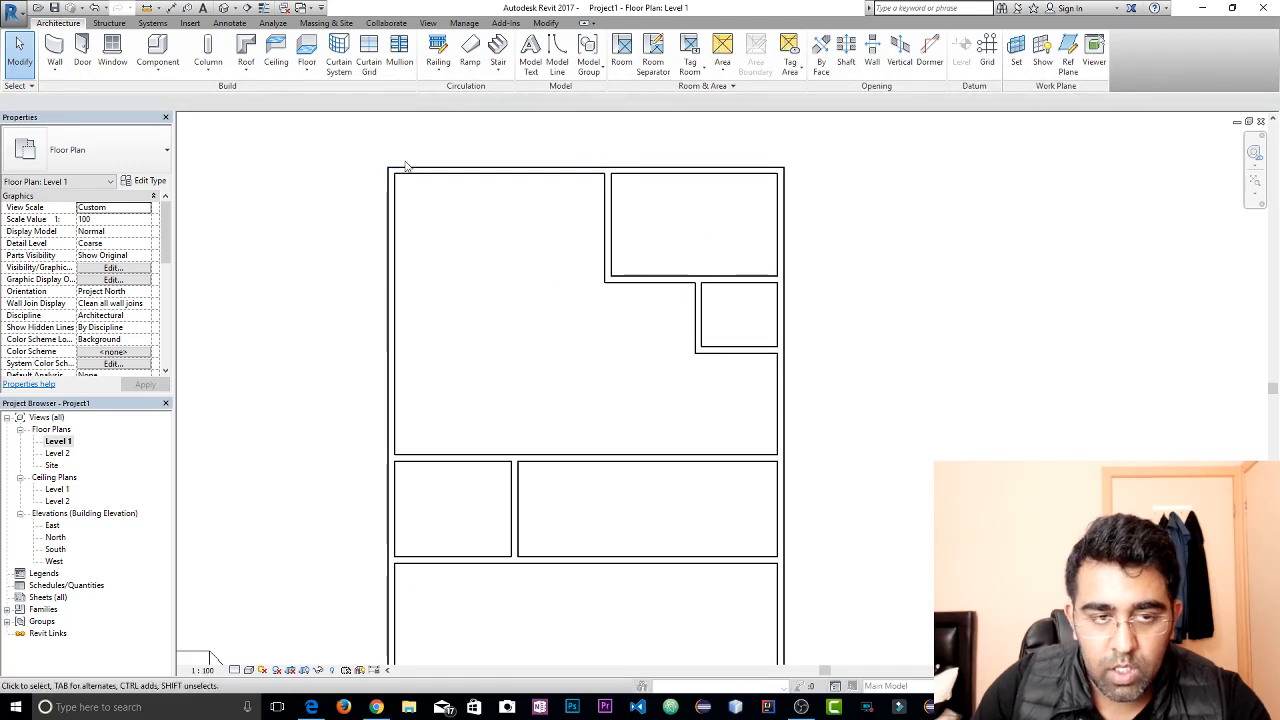
Draw a vertical wall from the smaller east room's south wall down to the cross wall, about 5'-5" from the east wall
{"action": "left_click", "coordinate": [55, 52]}
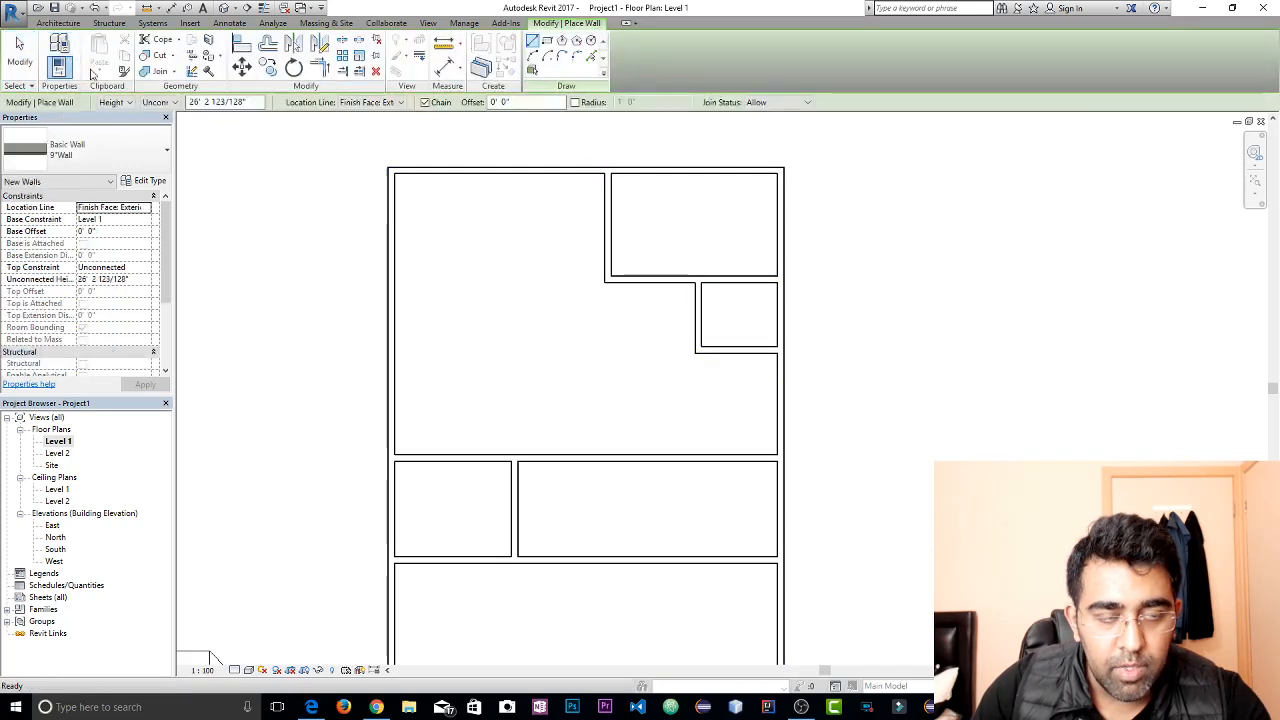
{"action": "left_click", "coordinate": [735, 352]}
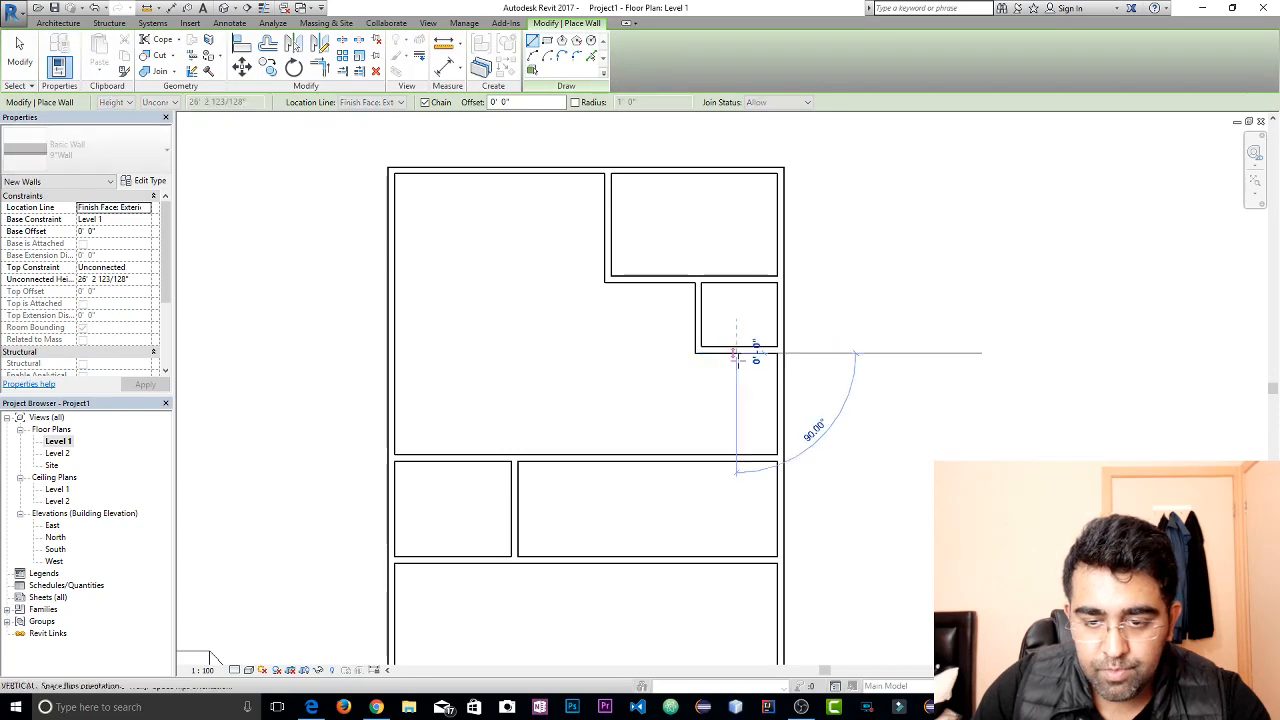
{"action": "left_click", "coordinate": [735, 458]}
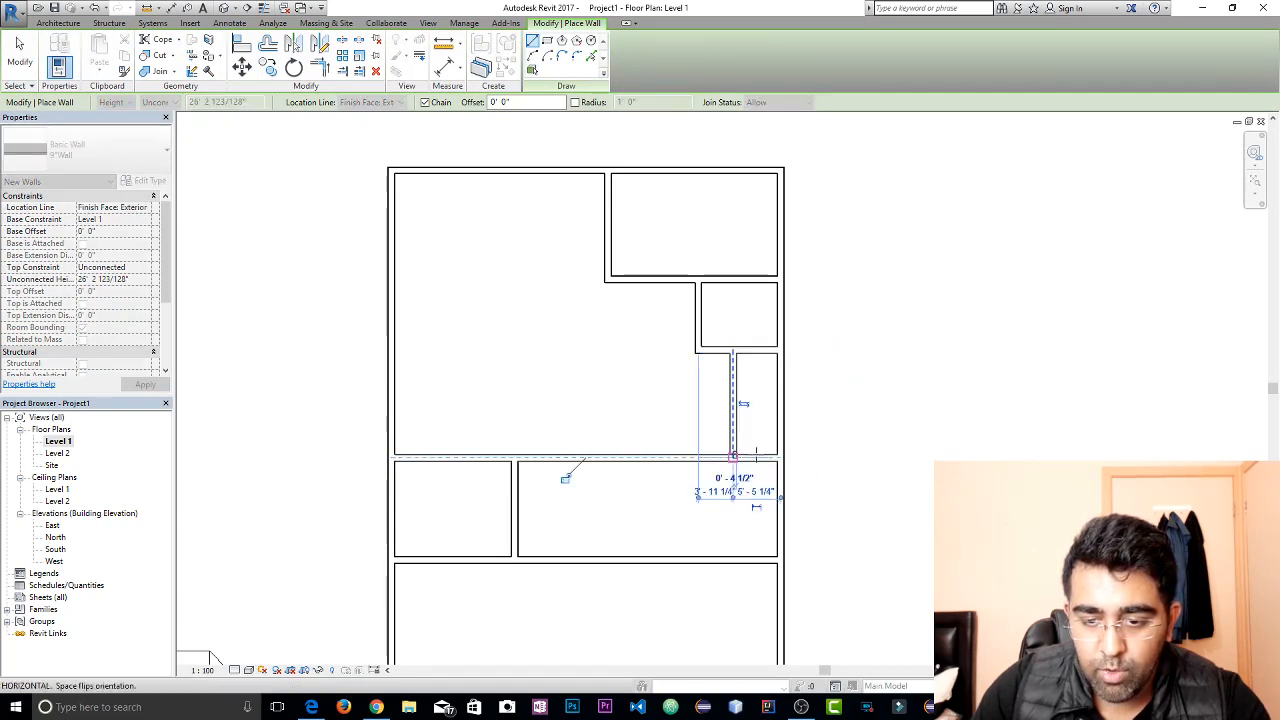
{"action": "key", "text": "Escape"}
{"action": "key", "text": "Escape"}
Set the new vertical wall's distance from the east exterior wall to 6'
{"action": "left_click", "coordinate": [742, 418]}
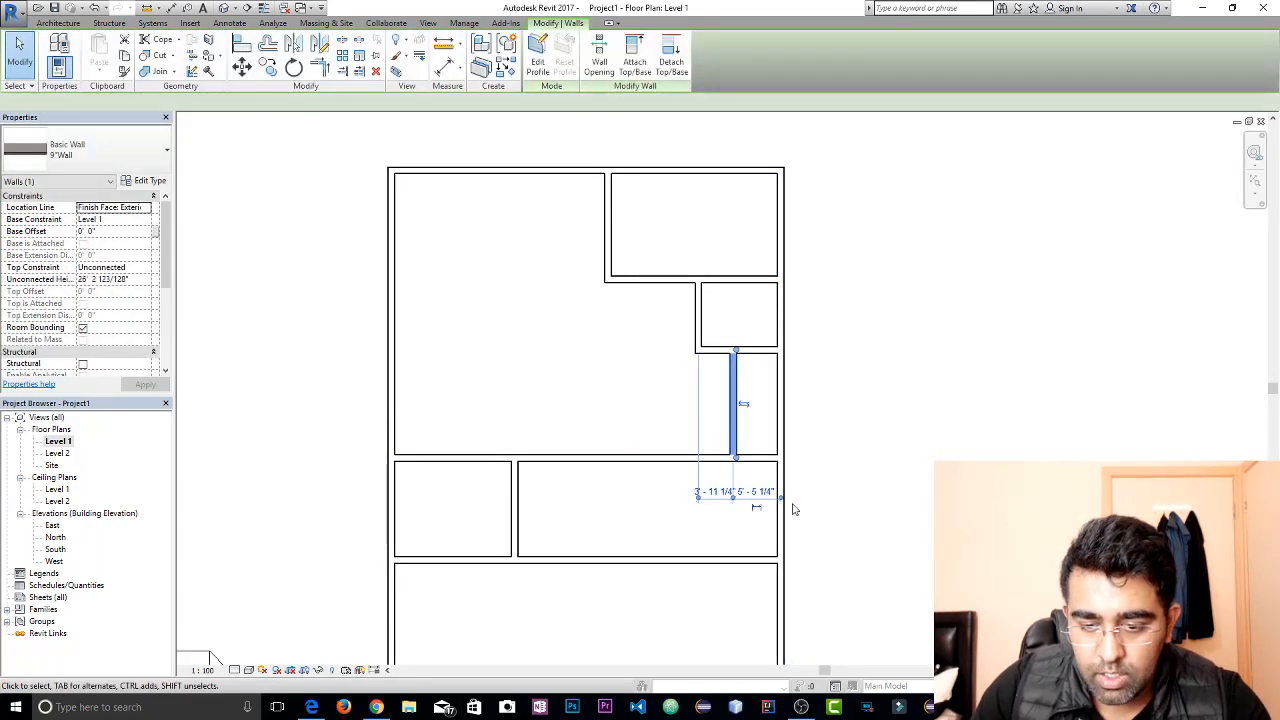
{"action": "scroll", "coordinate": [786, 505], "scroll_direction": "up", "scroll_amount": 1}
{"action": "left_click", "coordinate": [748, 490]}
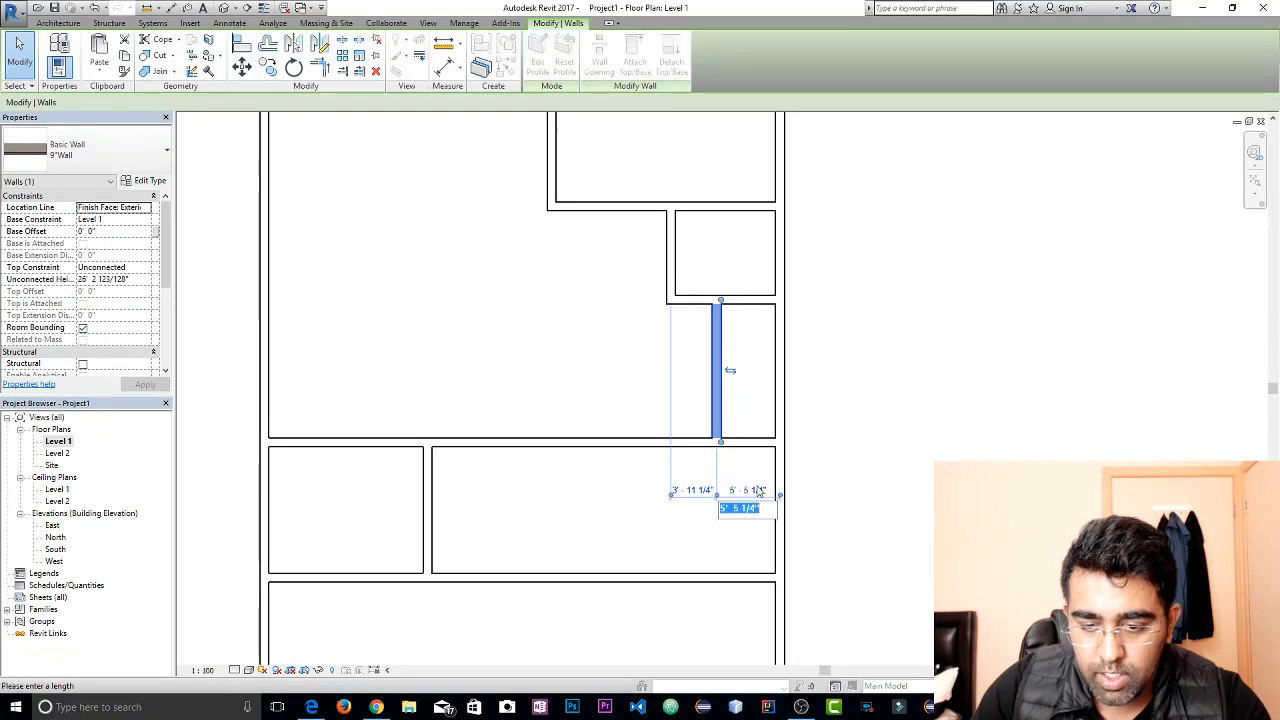
{"action": "type", "text": "6"}
{"action": "key", "text": "Return"}
{"action": "left_click", "coordinate": [876, 442]}
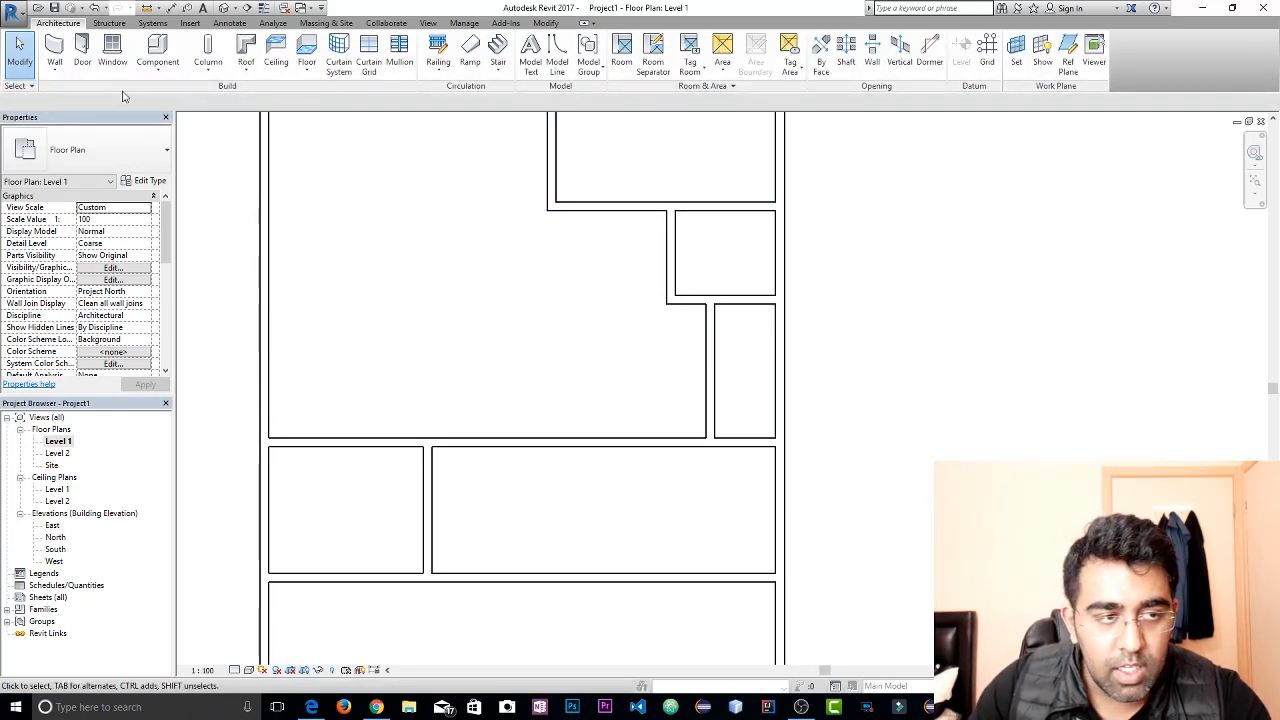
Draw two walls enclosing a room about 10'-6" by 7'-6" directly west of the smaller east room, below the northeast room
{"action": "left_click", "coordinate": [55, 50]}
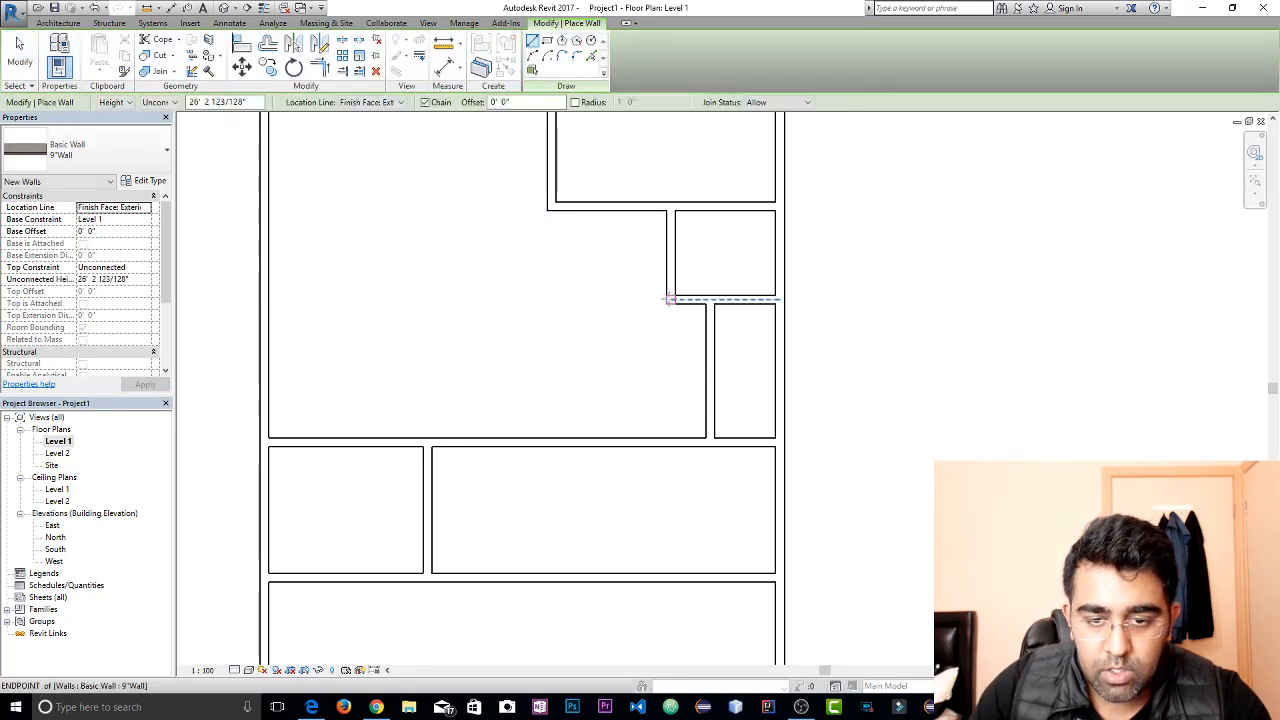
{"action": "left_click", "coordinate": [668, 298]}
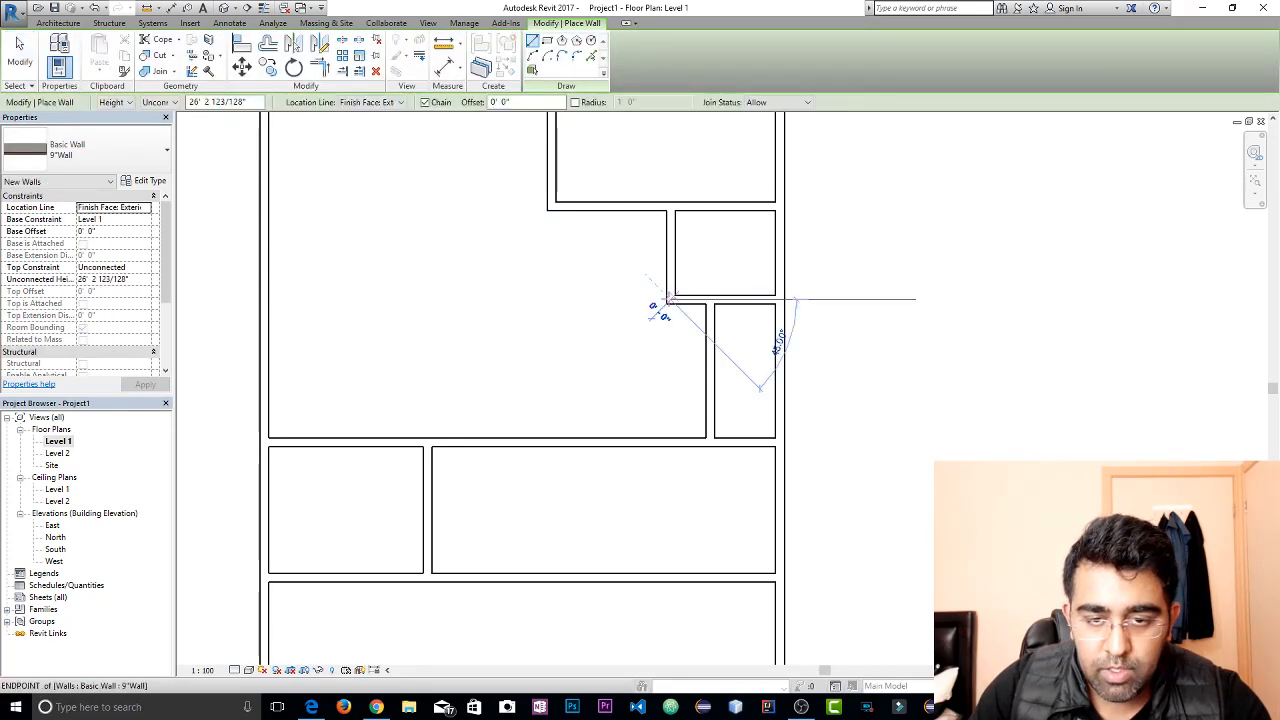
{"action": "left_click", "coordinate": [548, 296]}
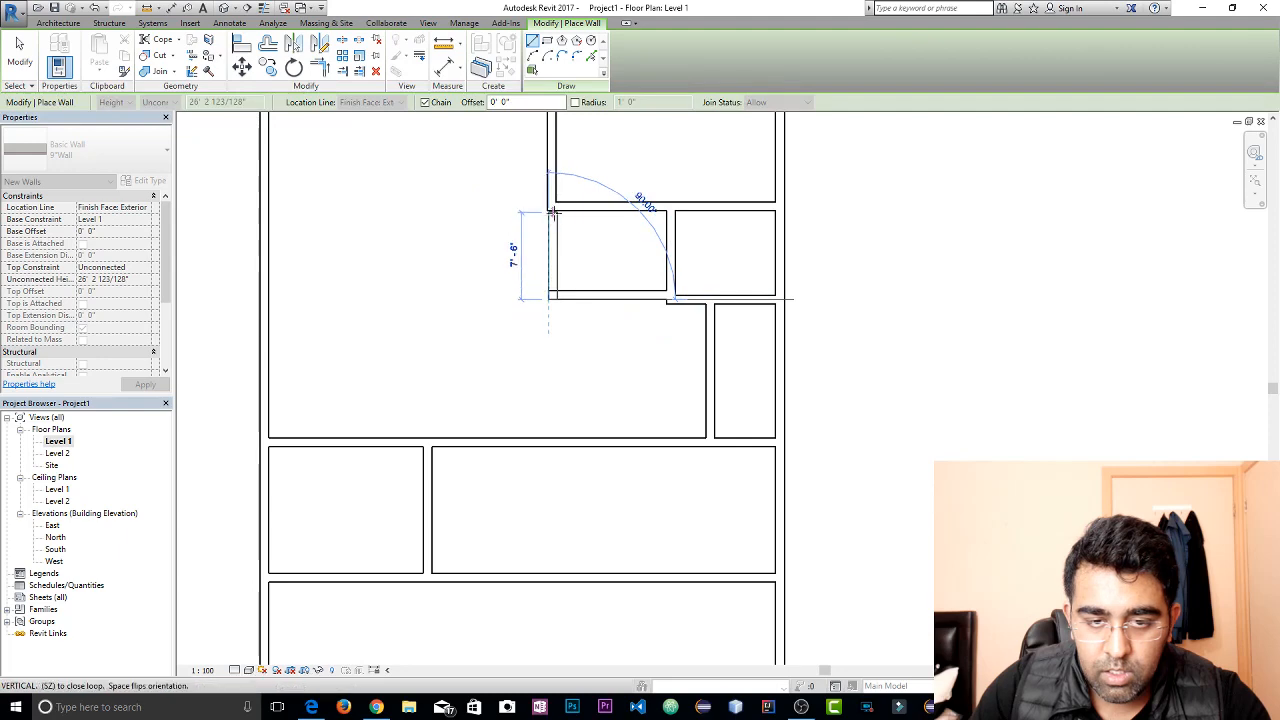
{"action": "left_click", "coordinate": [550, 211]}
{"action": "key", "text": "Escape"}
{"action": "key", "text": "Escape"}
Extend the north end of the new room's west wall into the horizontal wall above it
{"action": "scroll", "coordinate": [563, 222], "scroll_direction": "up", "scroll_amount": 2}
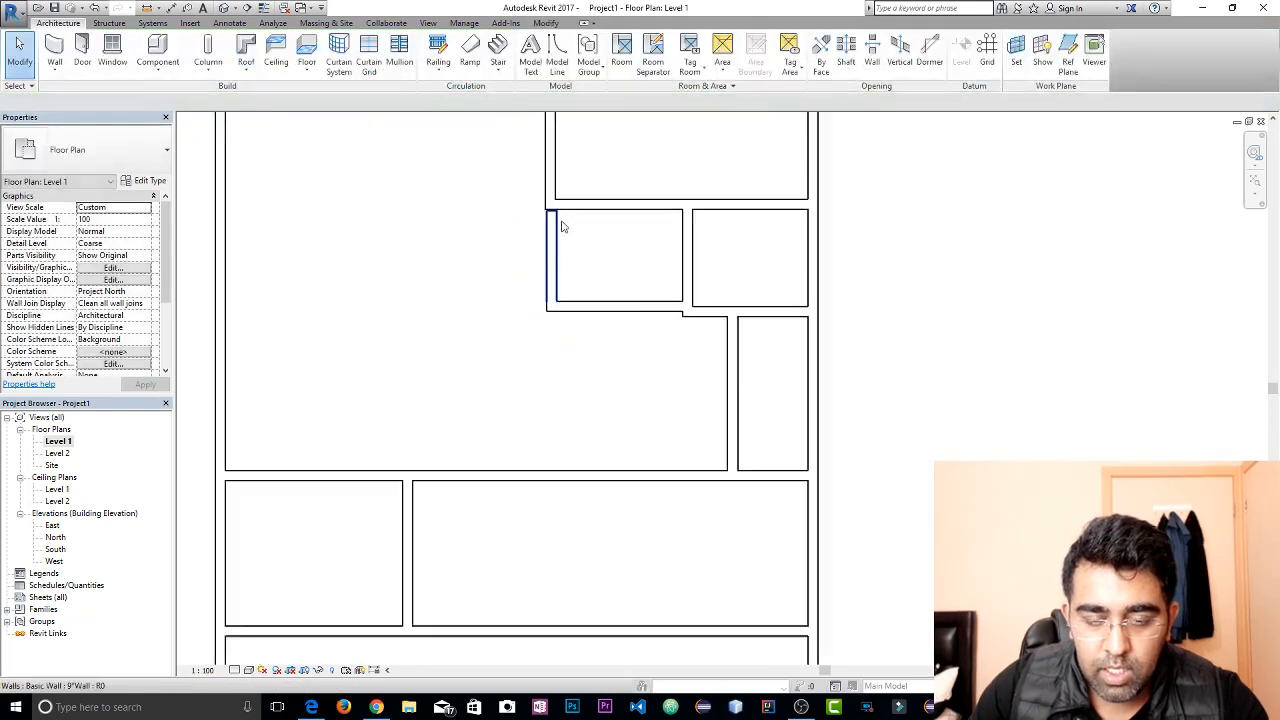
{"action": "left_click", "coordinate": [557, 247]}
{"action": "scroll", "coordinate": [557, 222], "scroll_direction": "up", "scroll_amount": 2}
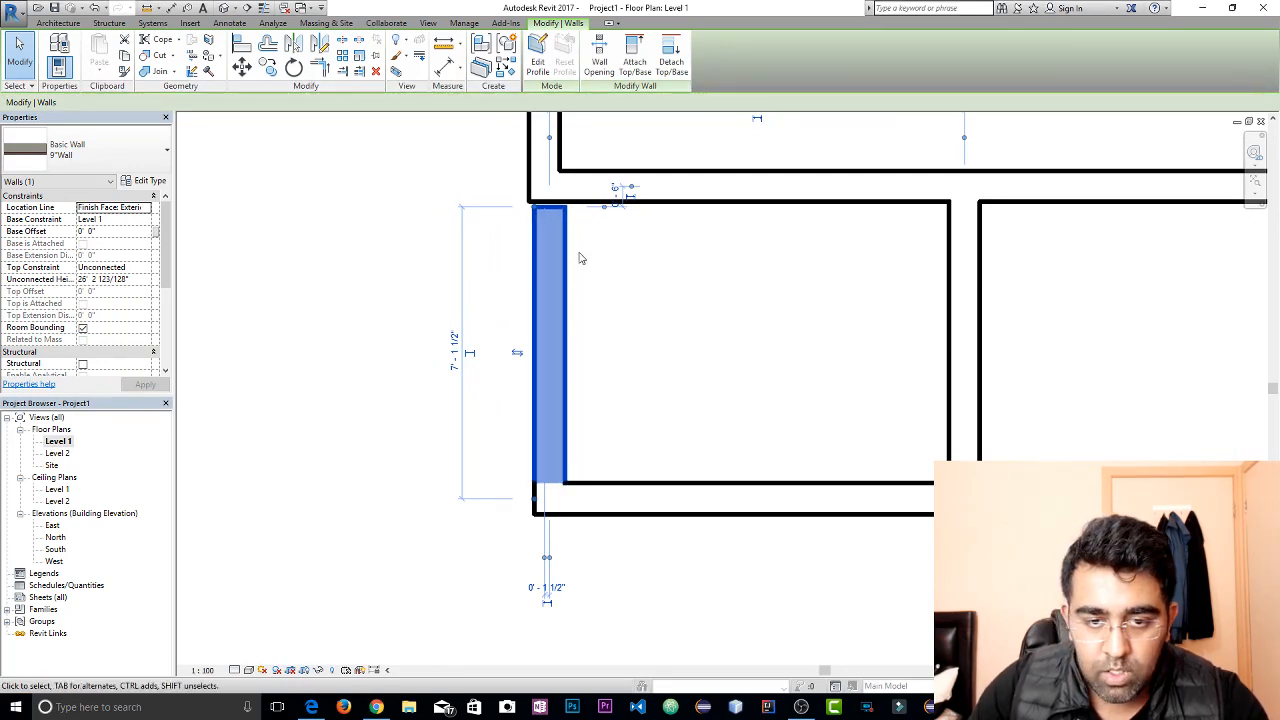
{"action": "left_click_drag", "start_coordinate": [534, 207], "coordinate": [533, 186]}
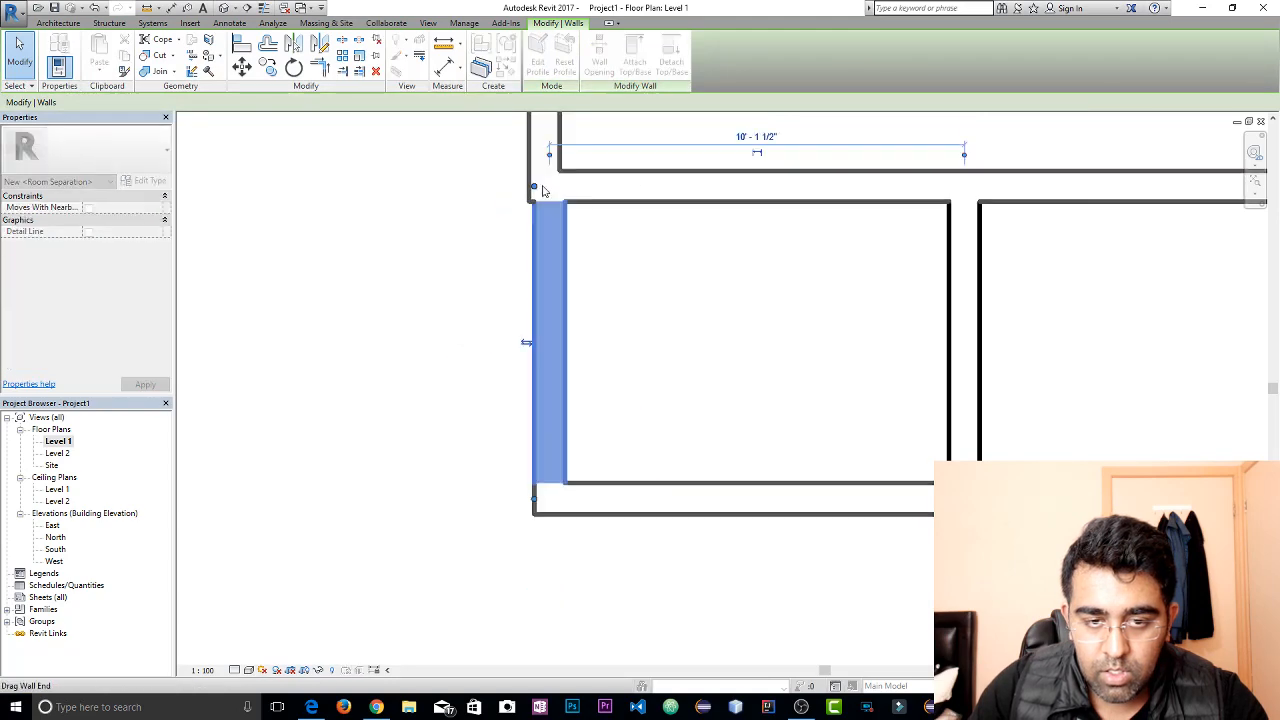
{"action": "left_click", "coordinate": [574, 291]}
Align the outer face of the new room's west wall with the face of the vertical wall directly north of it
{"action": "left_click", "coordinate": [551, 296]}
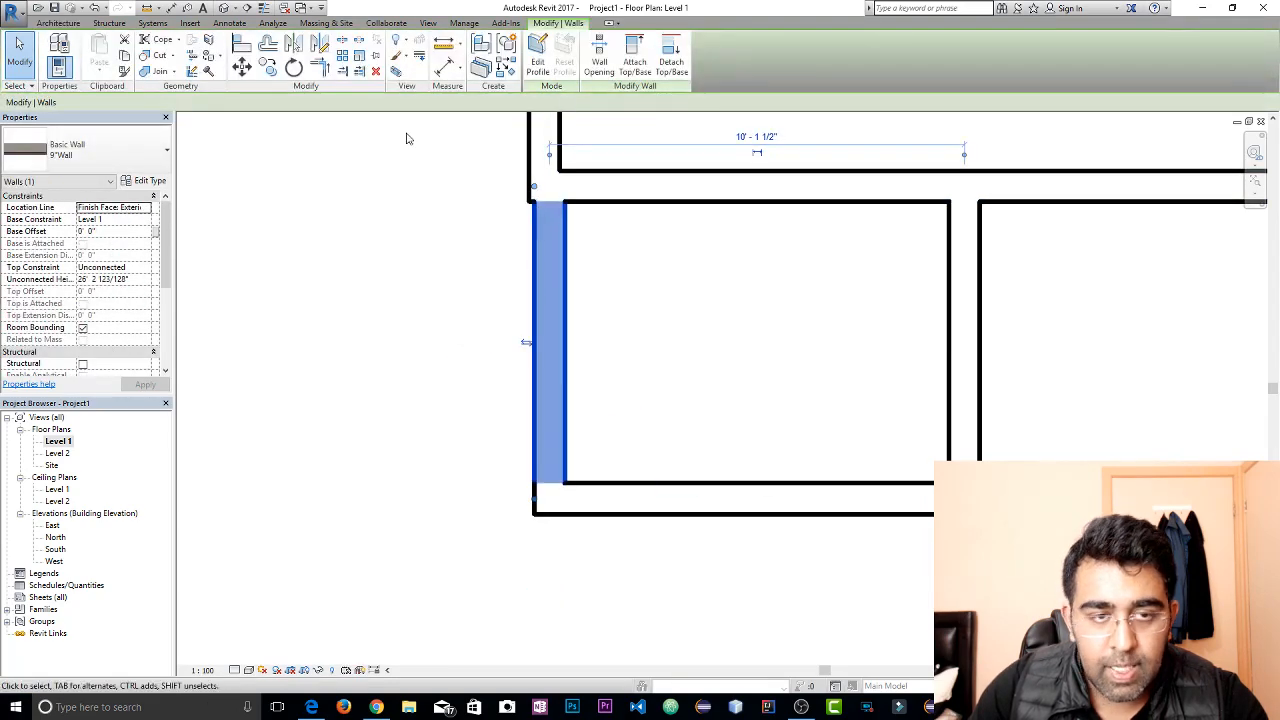
{"action": "left_click", "coordinate": [241, 44]}
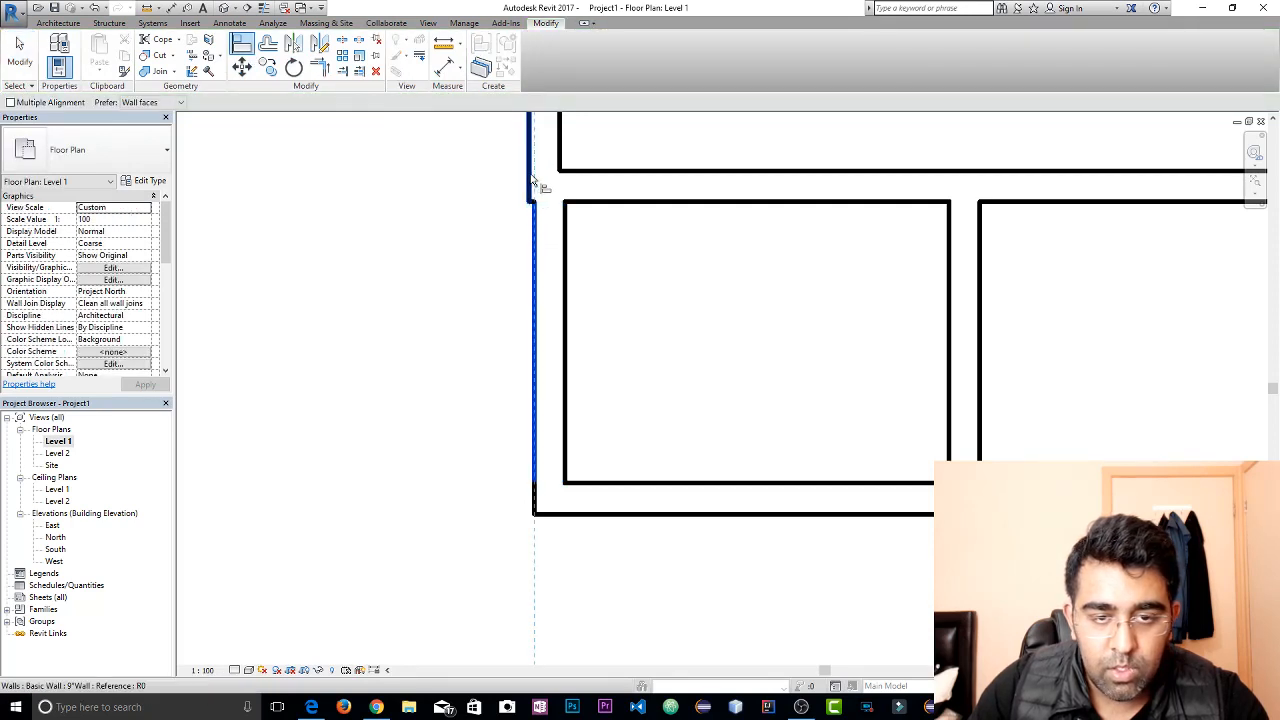
{"action": "scroll", "coordinate": [640, 300], "scroll_direction": "down", "scroll_amount": 4}
{"action": "key", "text": "Escape"}
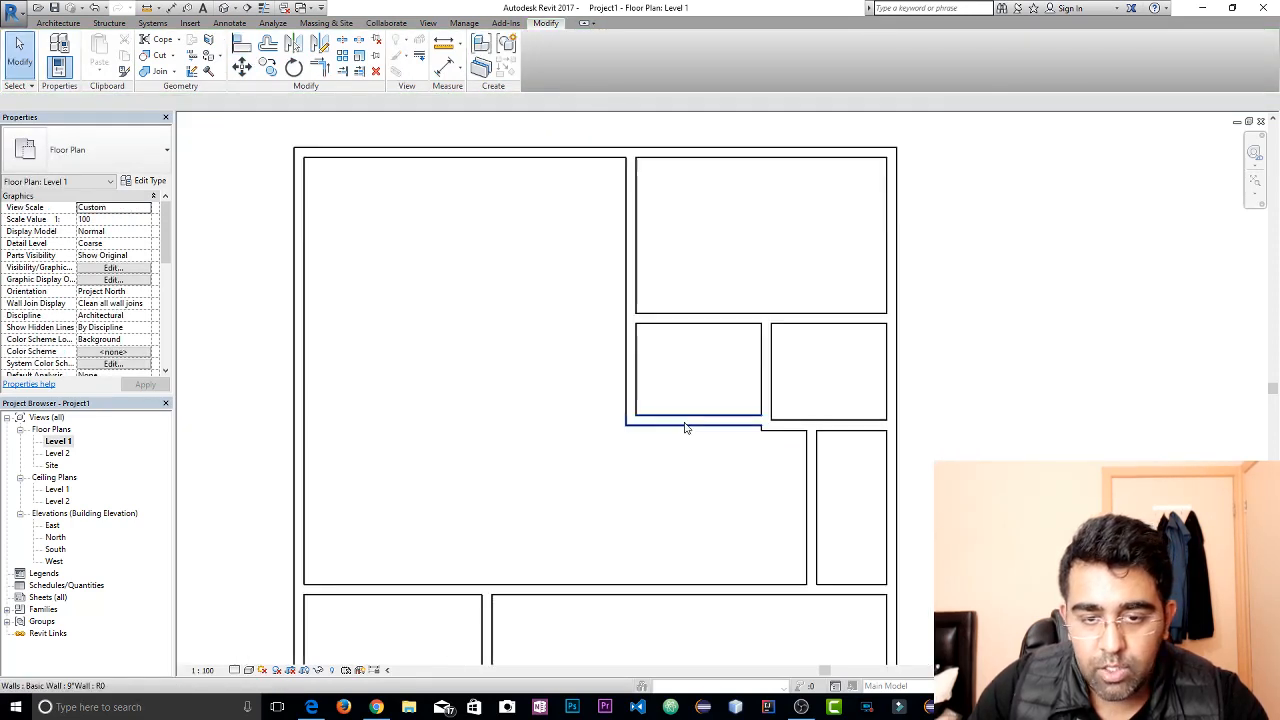
Align the smaller east room's south wall with the south face of the new room's south wall
{"action": "middle_click_drag", "start_coordinate": [685, 428], "coordinate": [666, 469]}
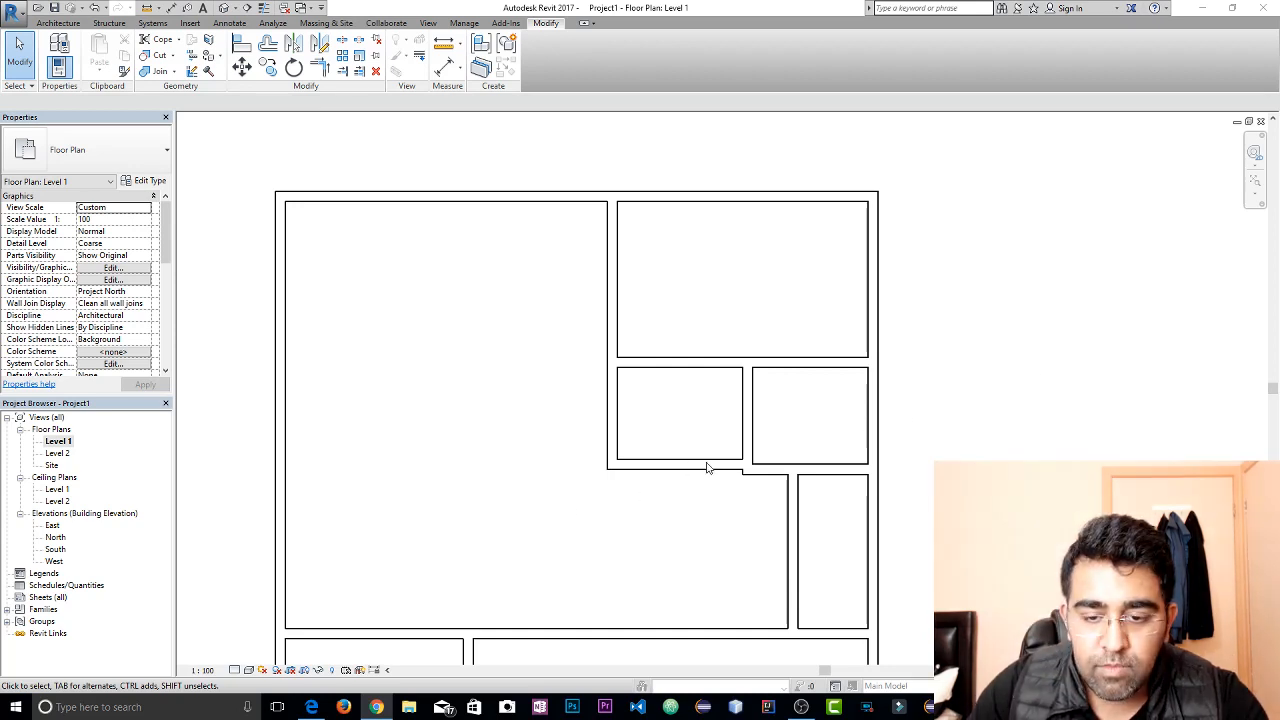
{"action": "left_click", "coordinate": [241, 45]}
{"action": "left_click", "coordinate": [694, 469]}
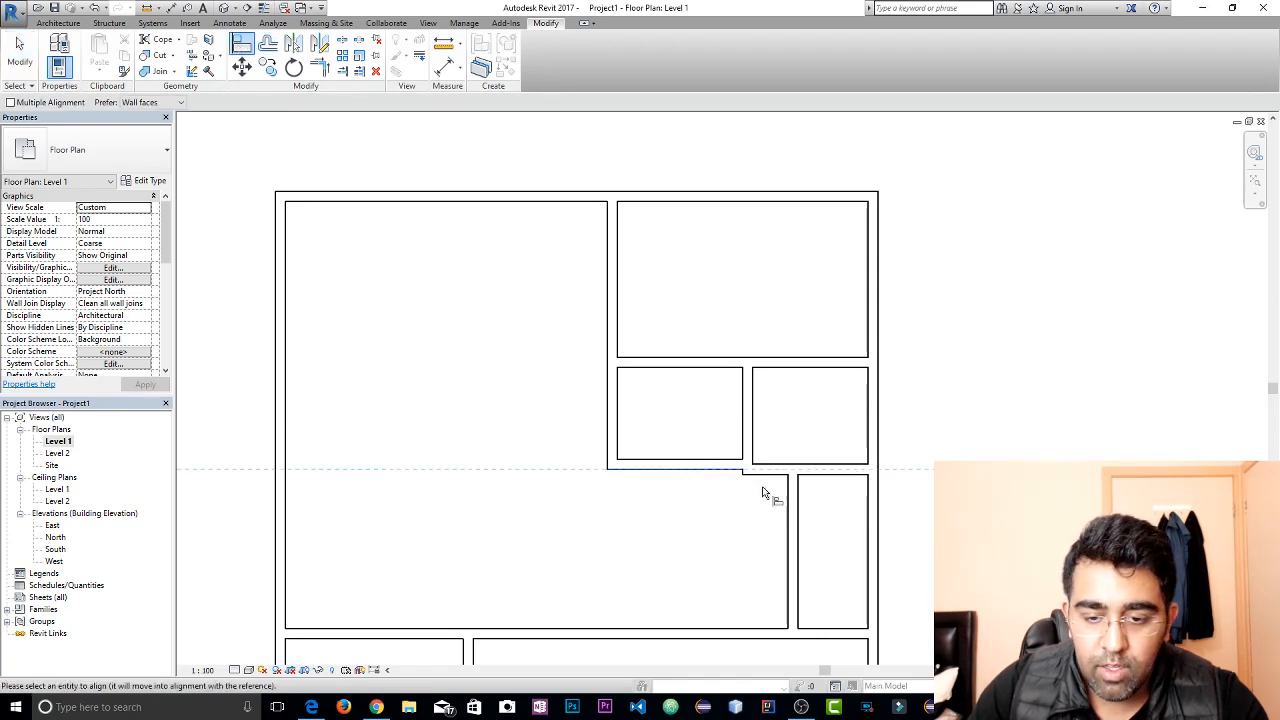
{"action": "left_click", "coordinate": [767, 478]}
{"action": "key", "text": "Escape"}
{"action": "key", "text": "Escape"}
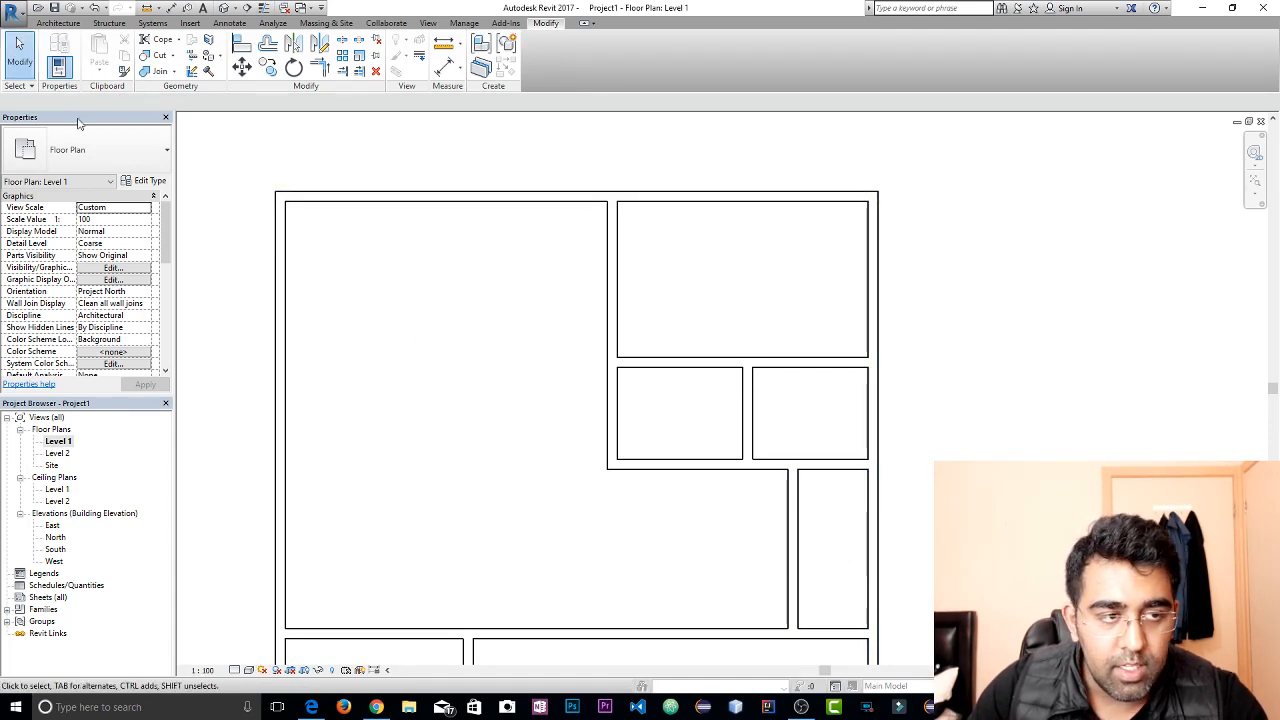
{"action": "left_click", "coordinate": [58, 22]}
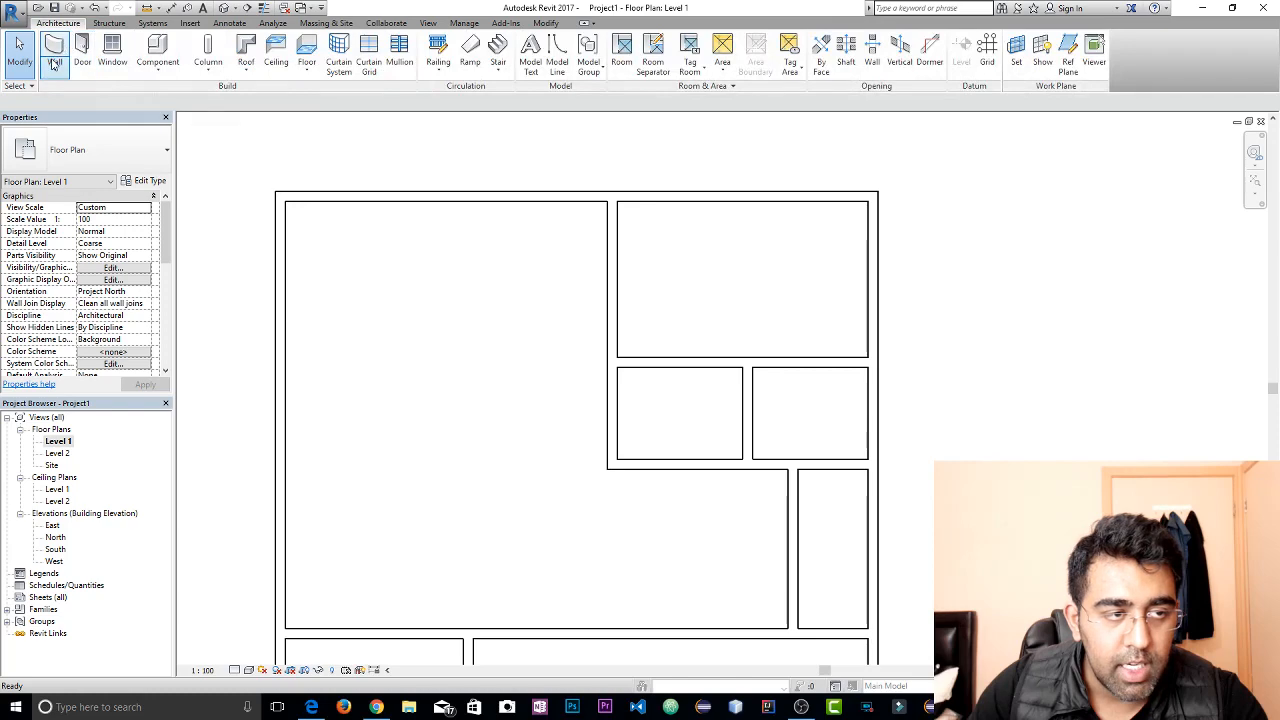
{"action": "left_click", "coordinate": [55, 63]}
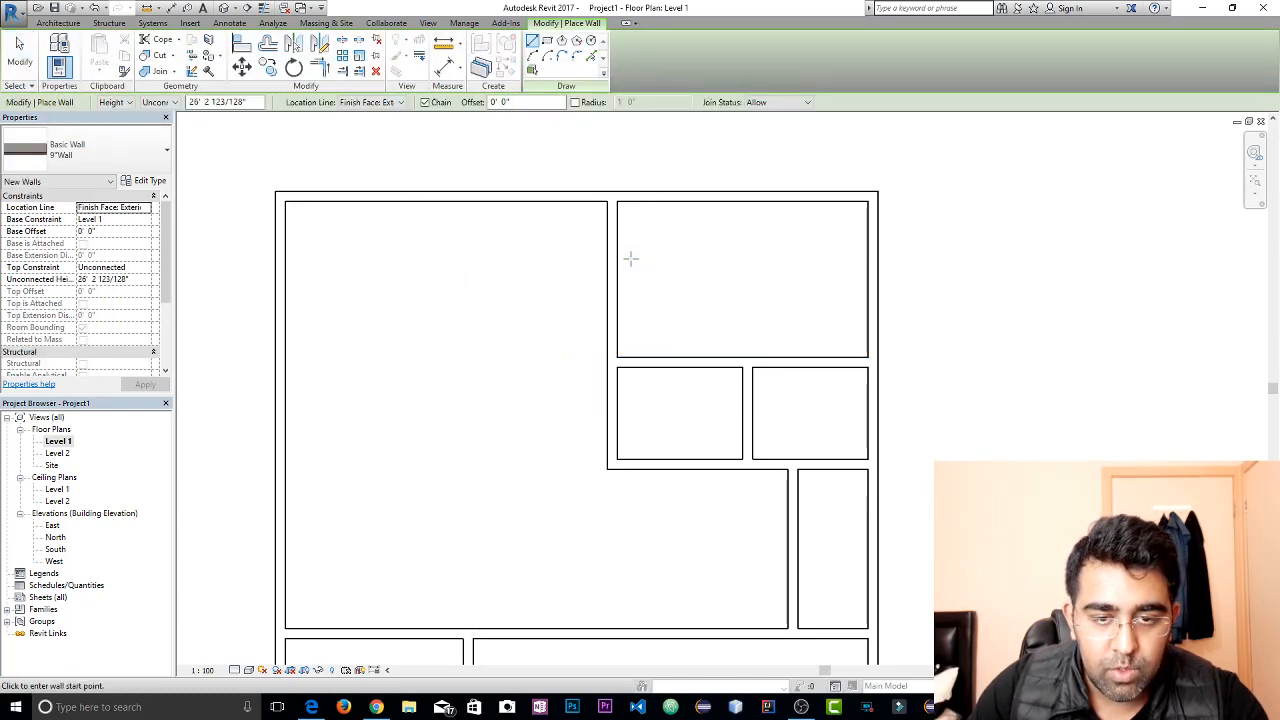
{"action": "key", "text": "Escape"}
{"action": "key", "text": "Escape"}
{"action": "left_click", "coordinate": [665, 361]}
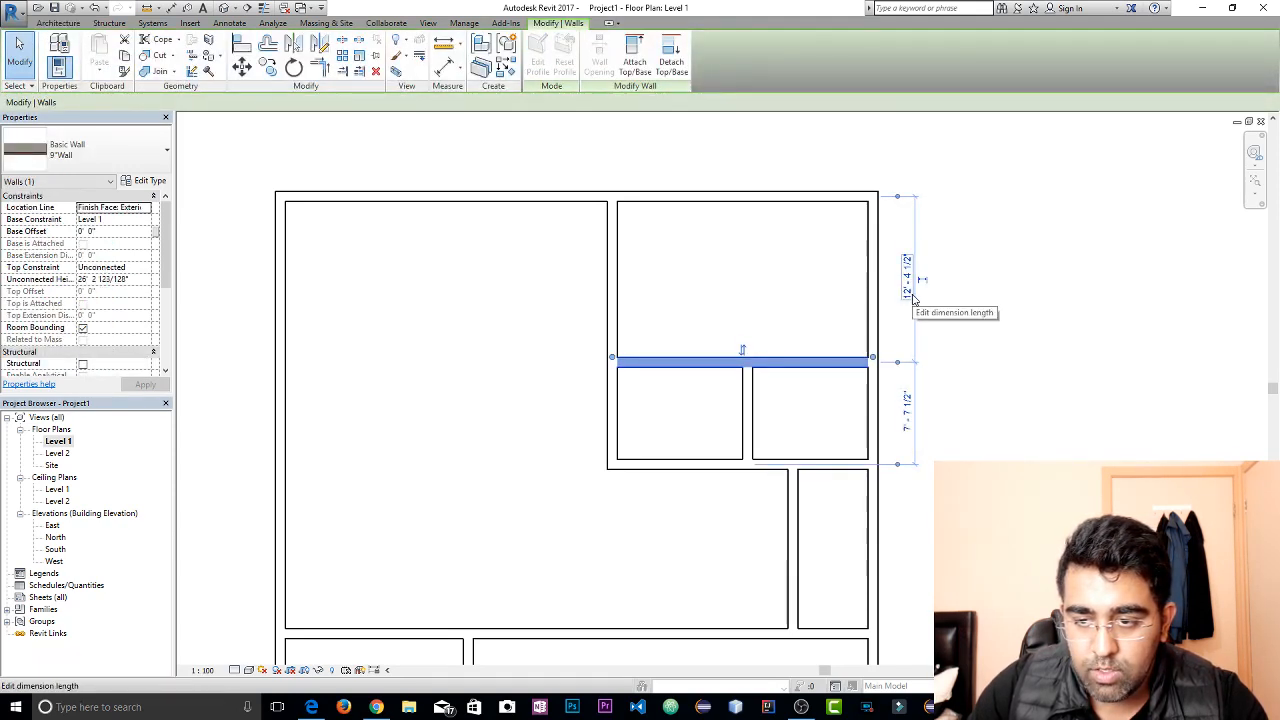
{"action": "left_click", "coordinate": [675, 320]}
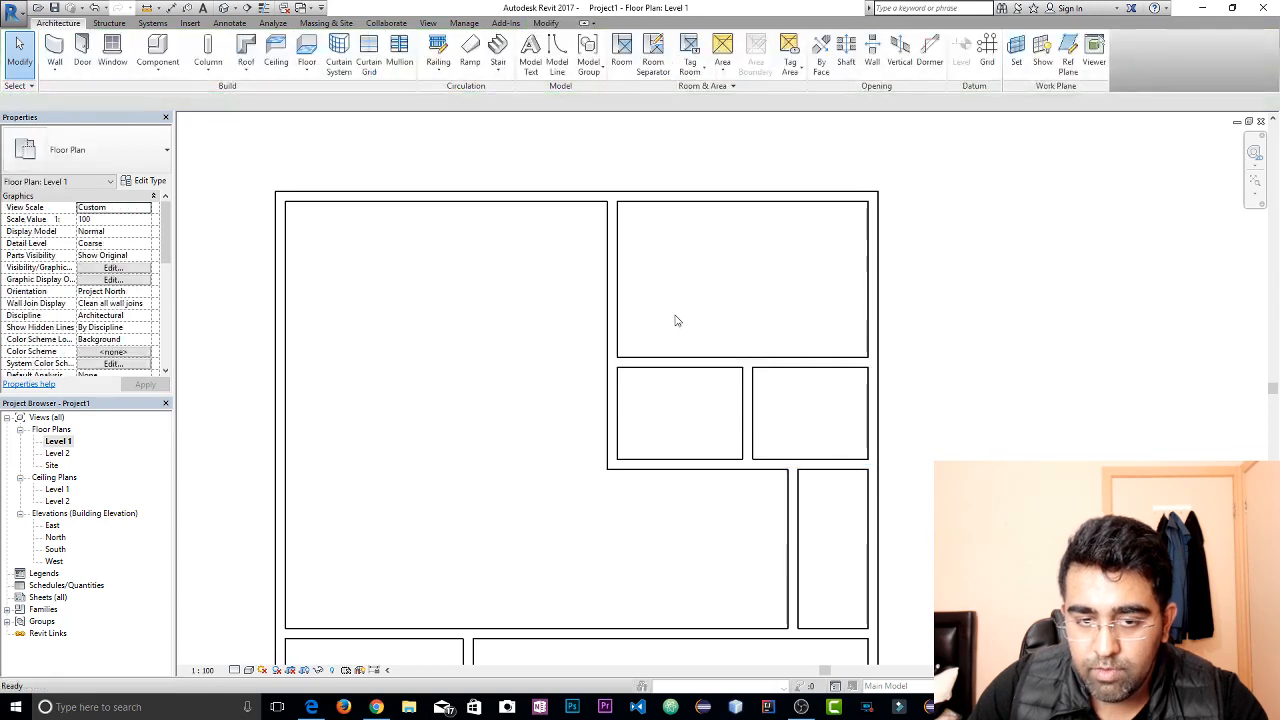
{"action": "left_click", "coordinate": [54, 50]}
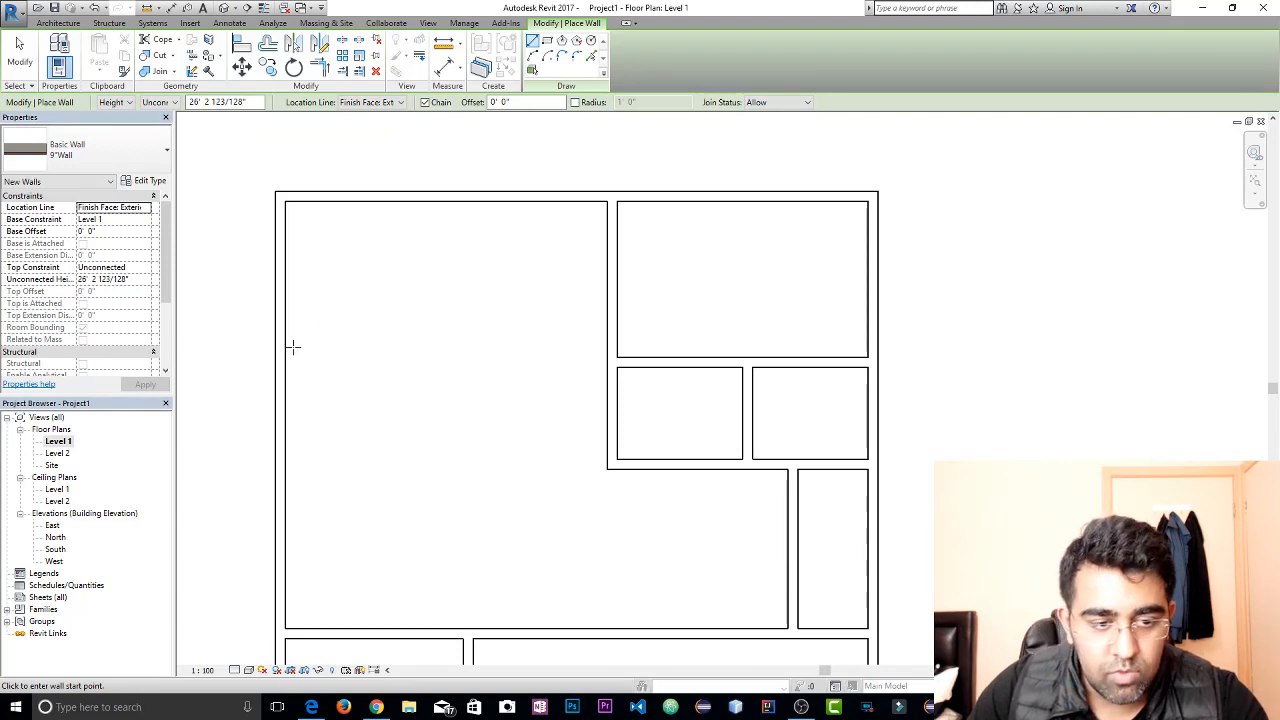
{"action": "left_click", "coordinate": [281, 352]}
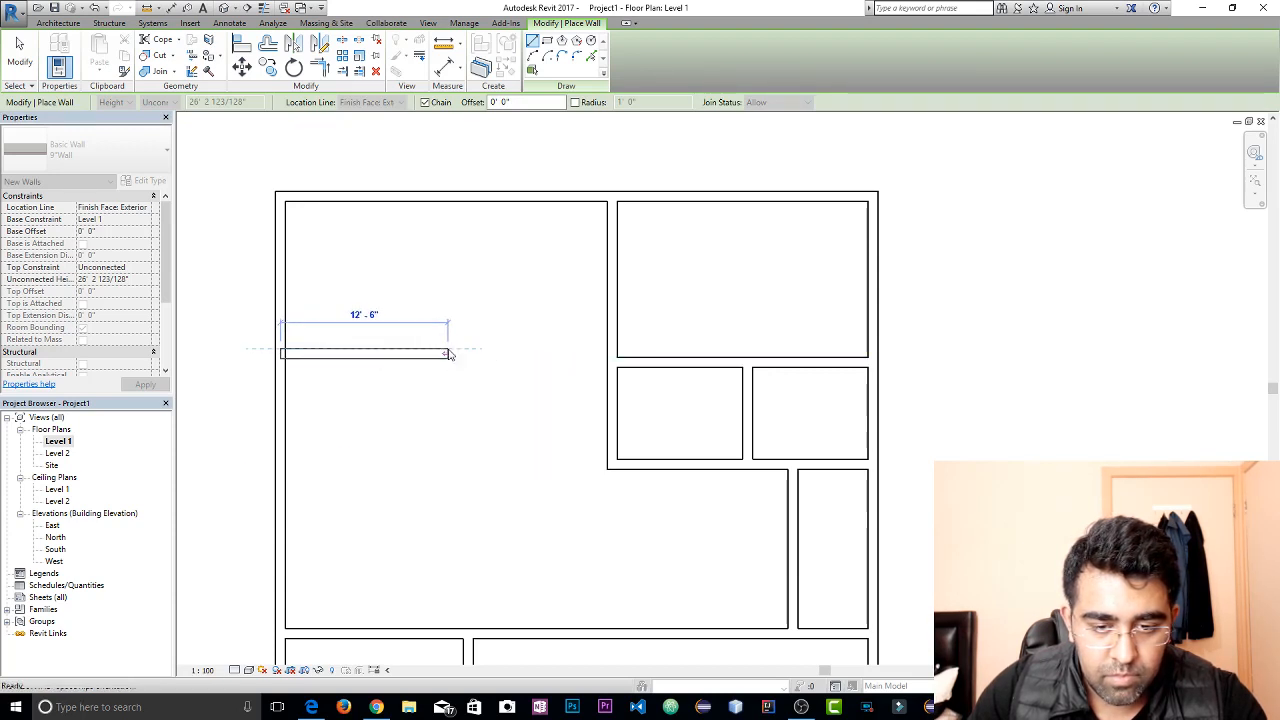
{"action": "key", "text": "Escape"}
{"action": "key", "text": "Escape"}
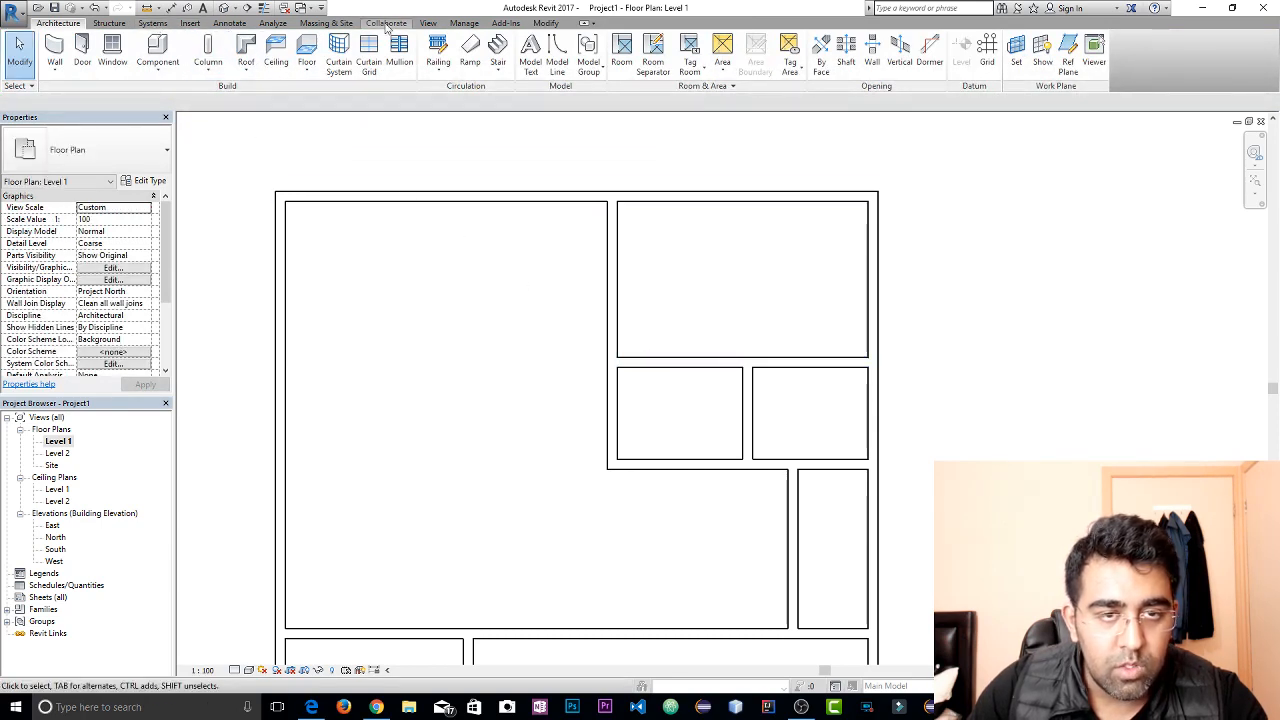
Extend the northeast room's south wall westward to the west exterior wall
{"action": "left_click", "coordinate": [545, 22]}
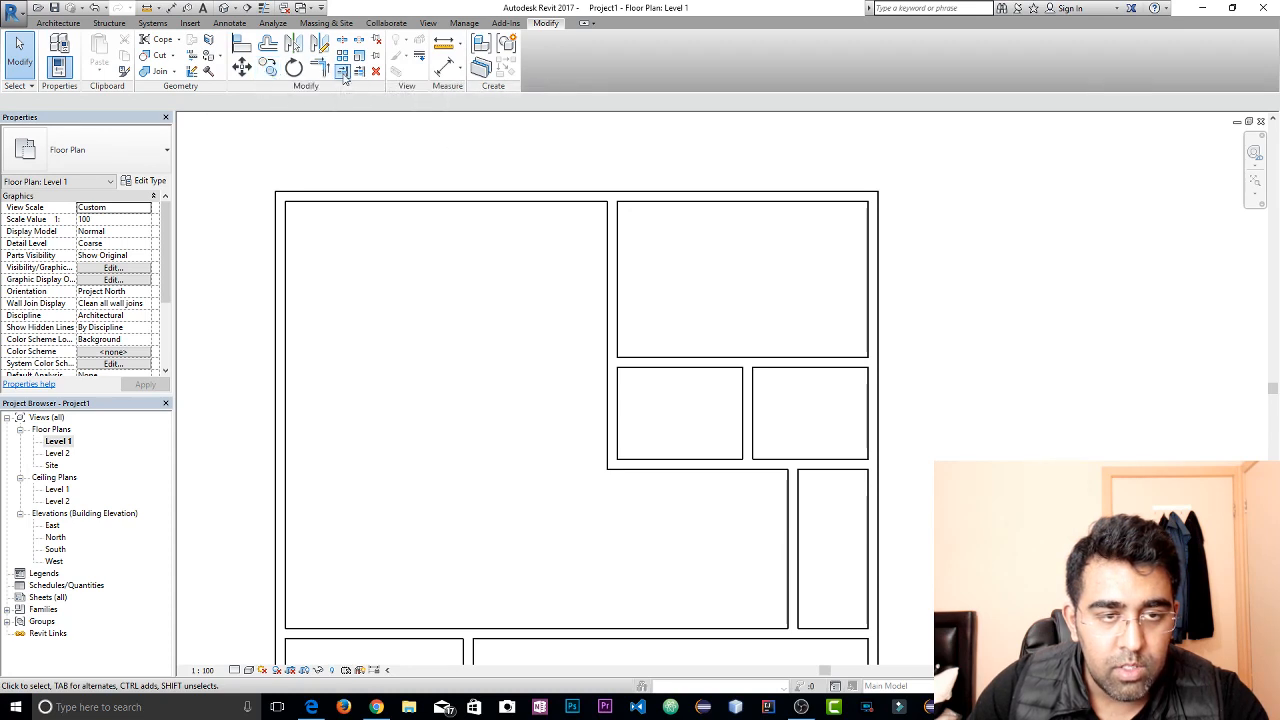
{"action": "left_click", "coordinate": [342, 72]}
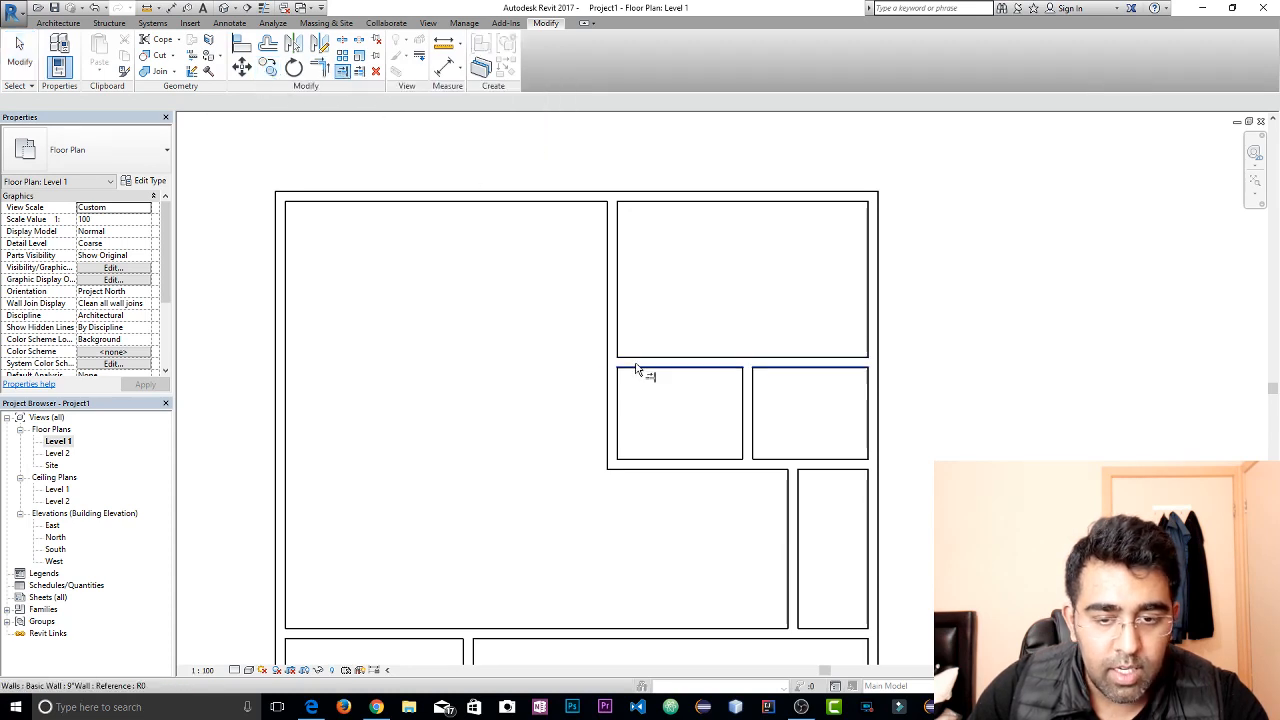
{"action": "left_click", "coordinate": [290, 363]}
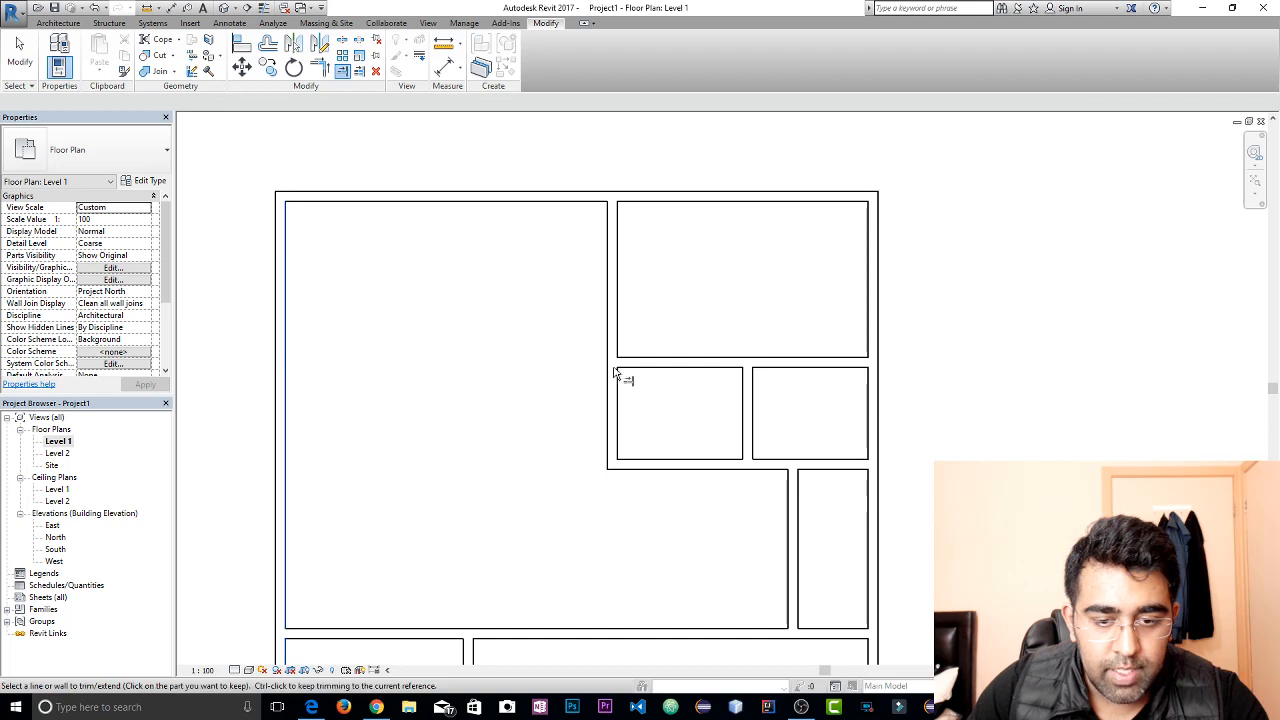
{"action": "left_click", "coordinate": [632, 364]}
{"action": "key", "text": "Escape"}
{"action": "key", "text": "Escape"}
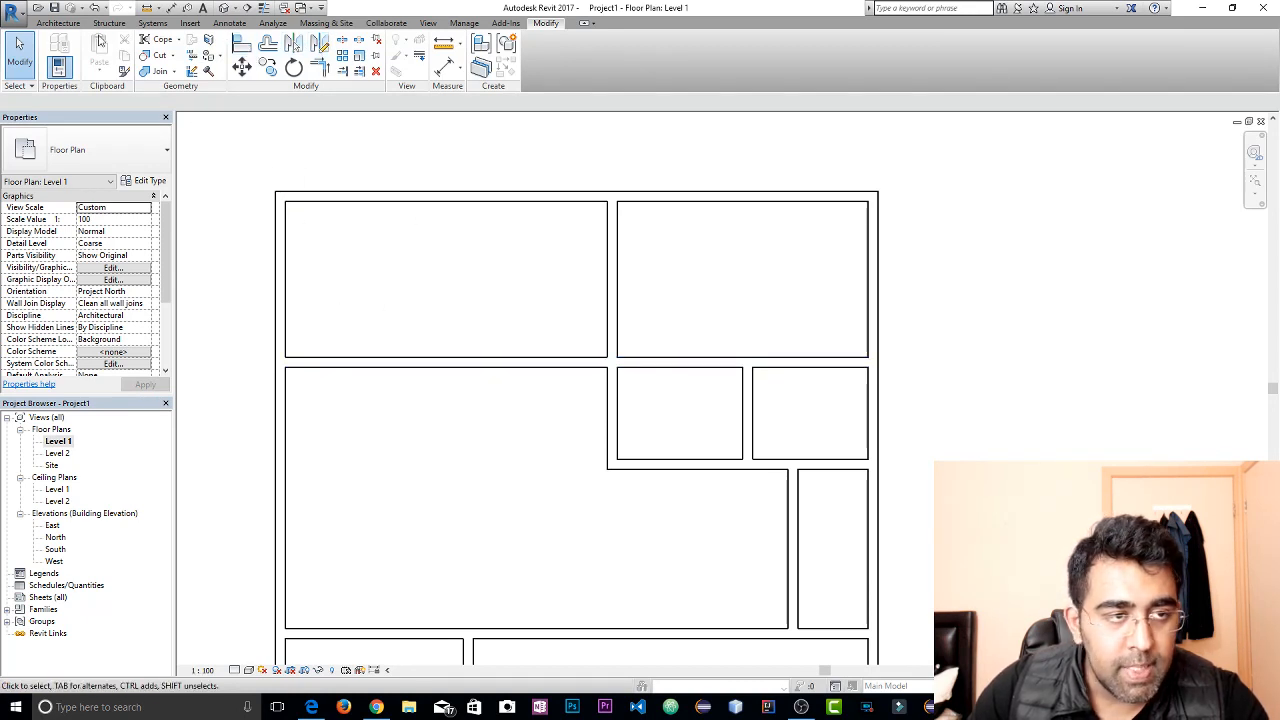
Draw a vertical wall with its location line at Wall Centerline, dividing the northwest room roughly in half from north to south wall
{"action": "left_click", "coordinate": [58, 22]}
{"action": "left_click", "coordinate": [57, 50]}
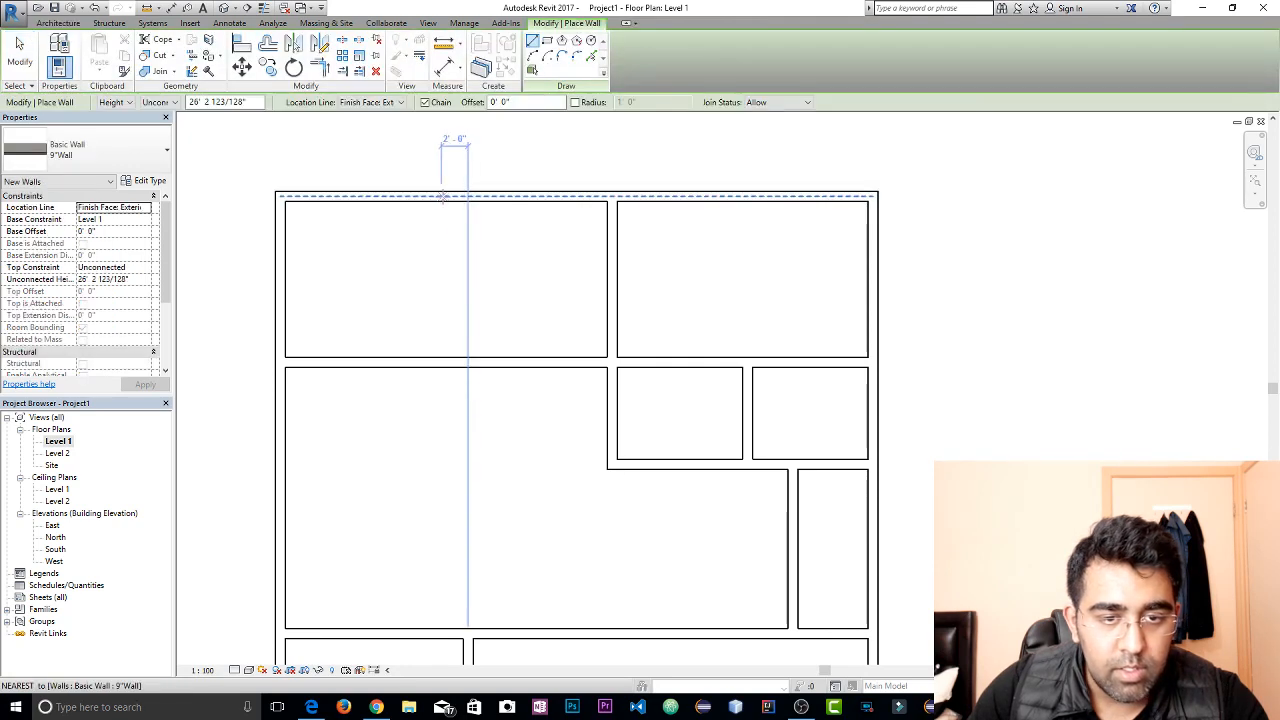
{"action": "left_click", "coordinate": [370, 102]}
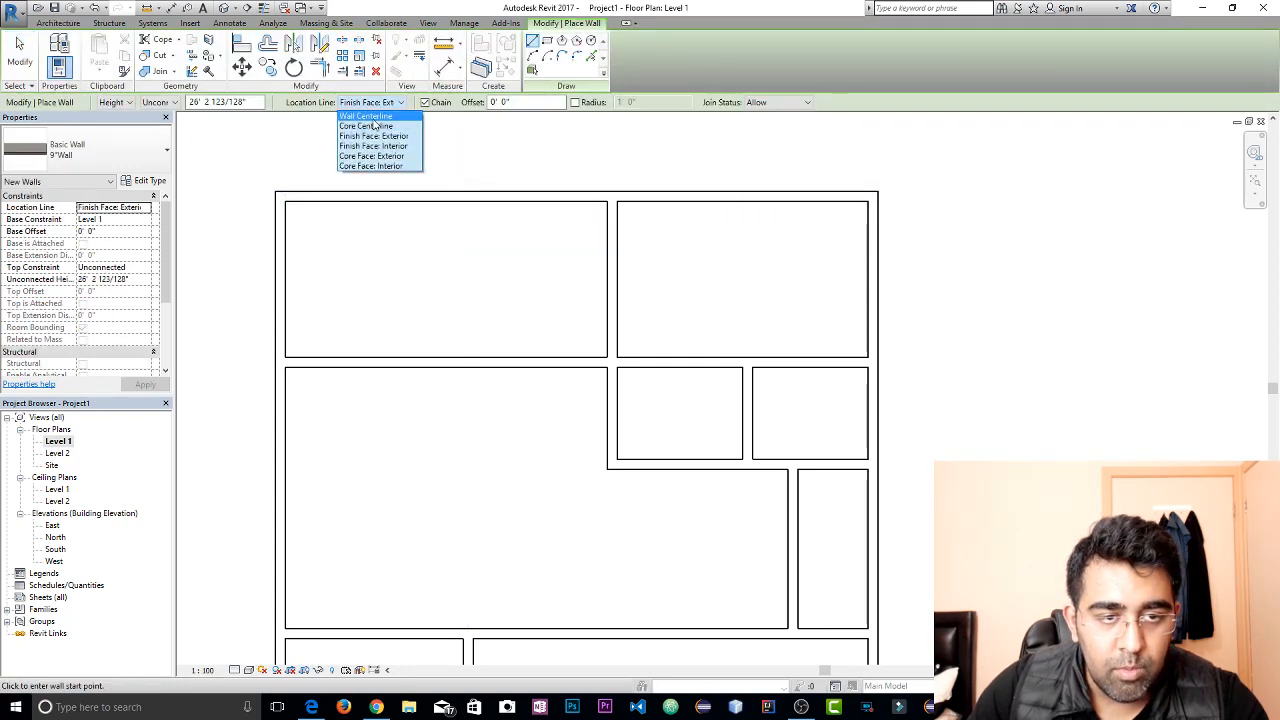
{"action": "left_click", "coordinate": [366, 116]}
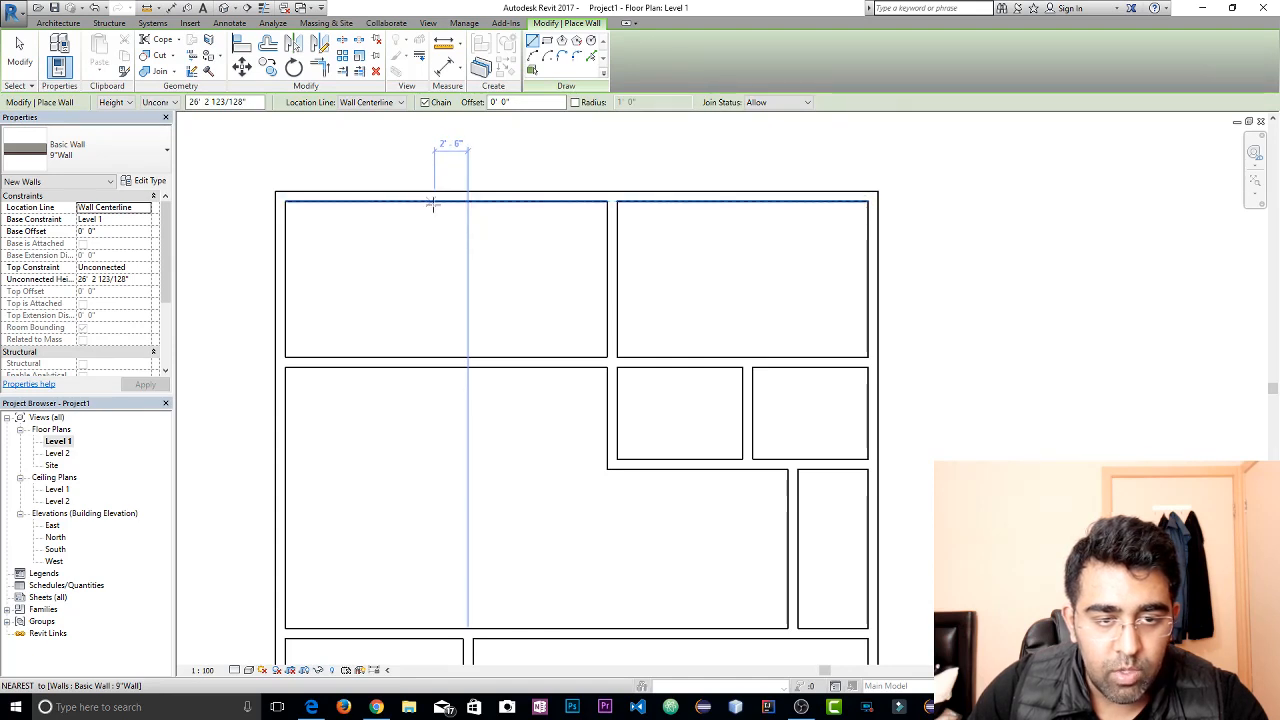
{"action": "left_click", "coordinate": [446, 202]}
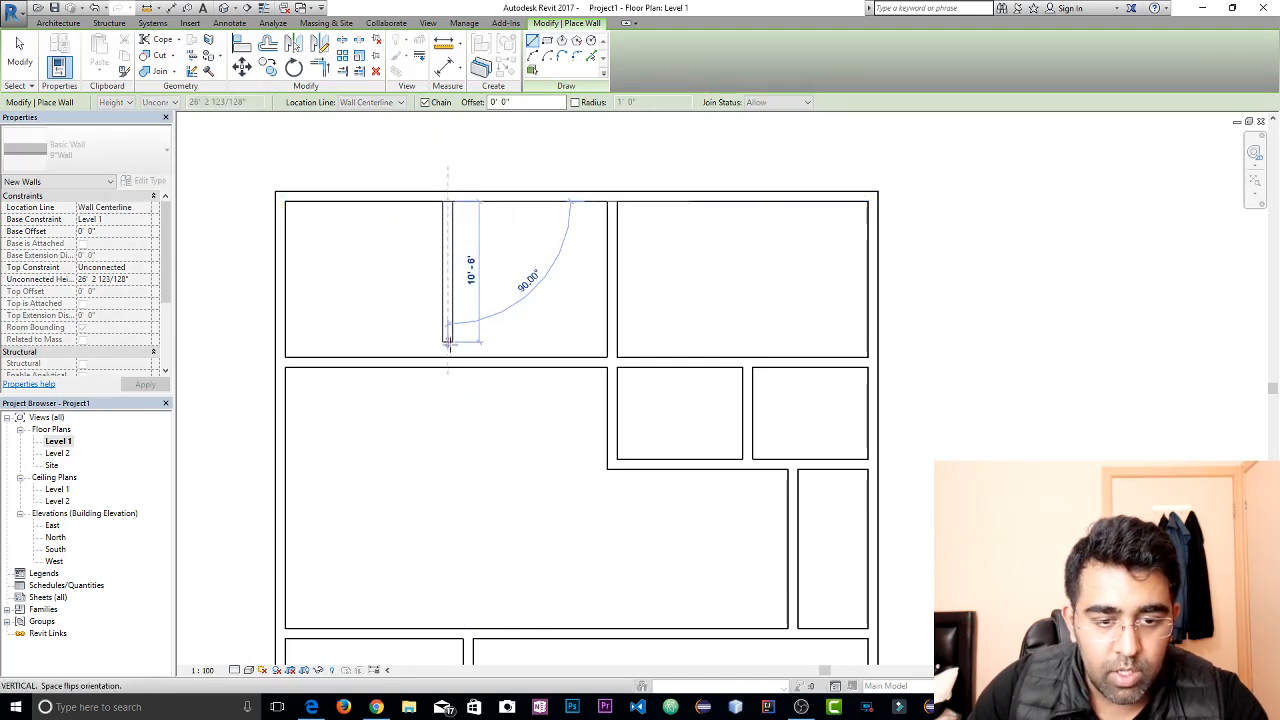
{"action": "left_click", "coordinate": [450, 360]}
{"action": "key", "text": "Escape"}
{"action": "key", "text": "Escape"}
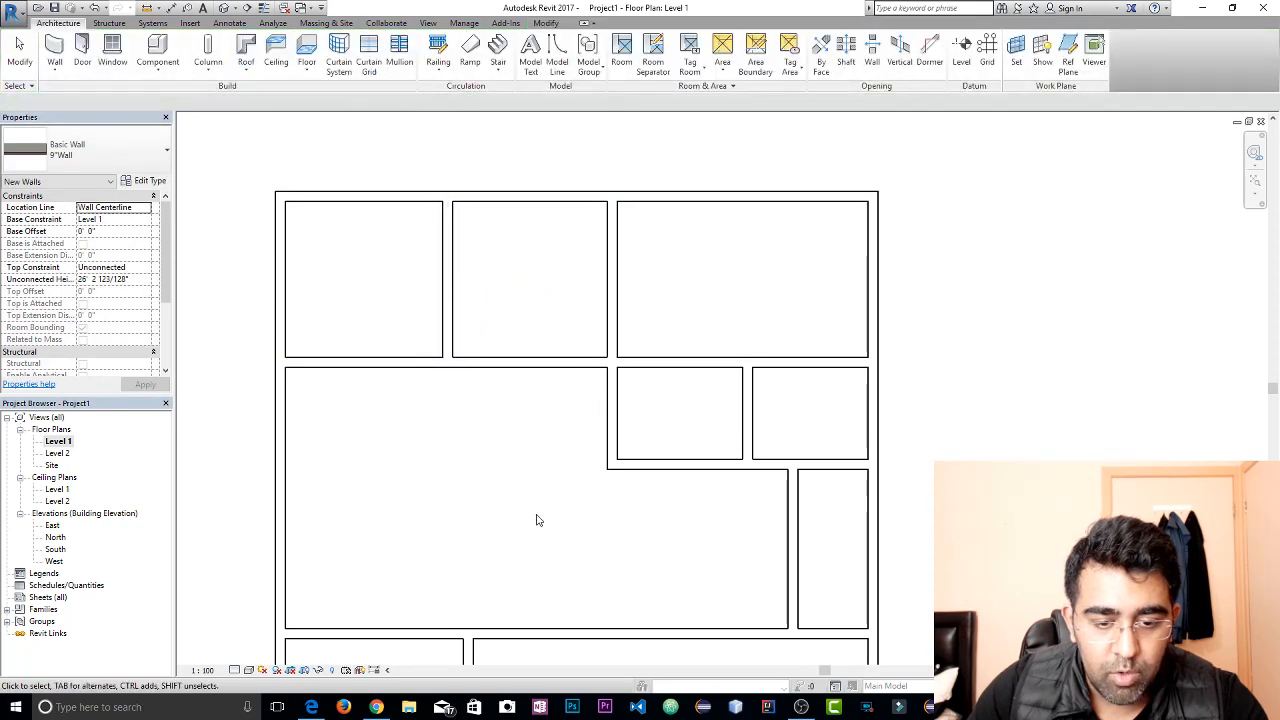
Trim the southern cross wall and the vertical wall above it to a corner, opening the southwest room into the south room
{"action": "middle_click_drag", "start_coordinate": [399, 525], "coordinate": [443, 403]}
{"action": "scroll", "coordinate": [443, 403], "scroll_direction": "down", "scroll_amount": 2}
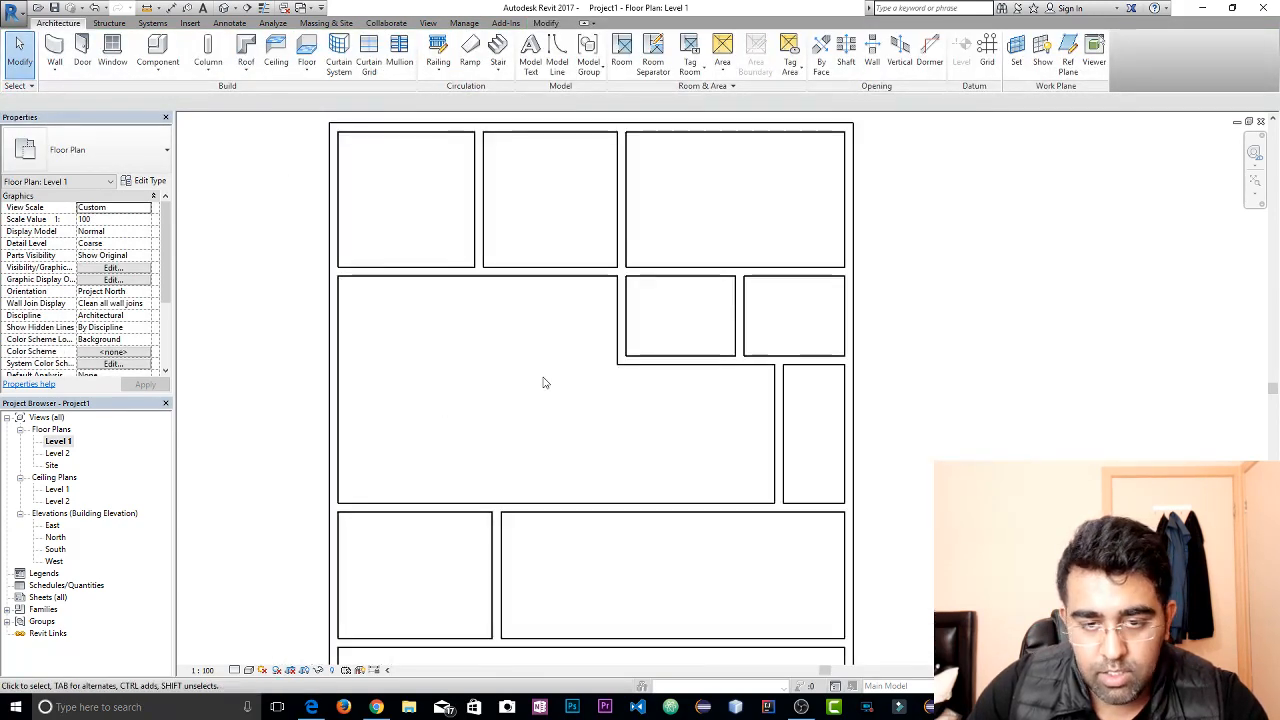
{"action": "middle_click_drag", "start_coordinate": [543, 380], "coordinate": [543, 254]}
{"action": "scroll", "coordinate": [571, 317], "scroll_direction": "down", "scroll_amount": 1}
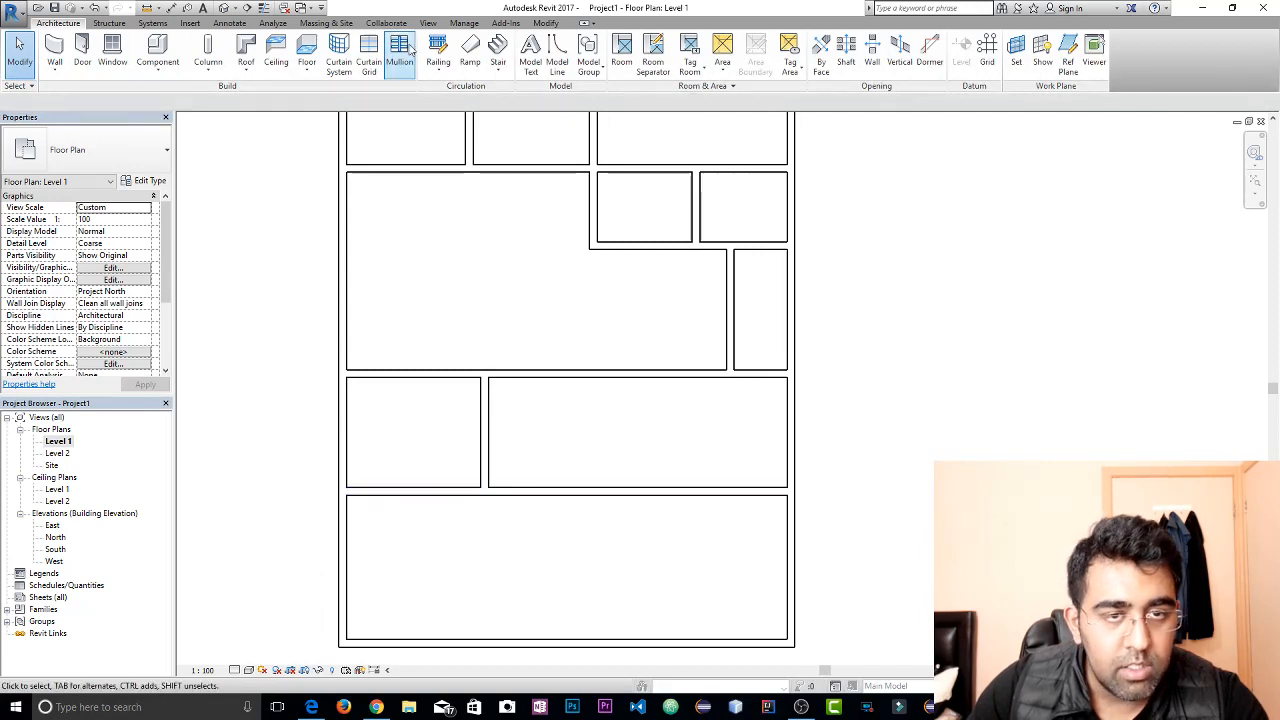
{"action": "left_click", "coordinate": [545, 23]}
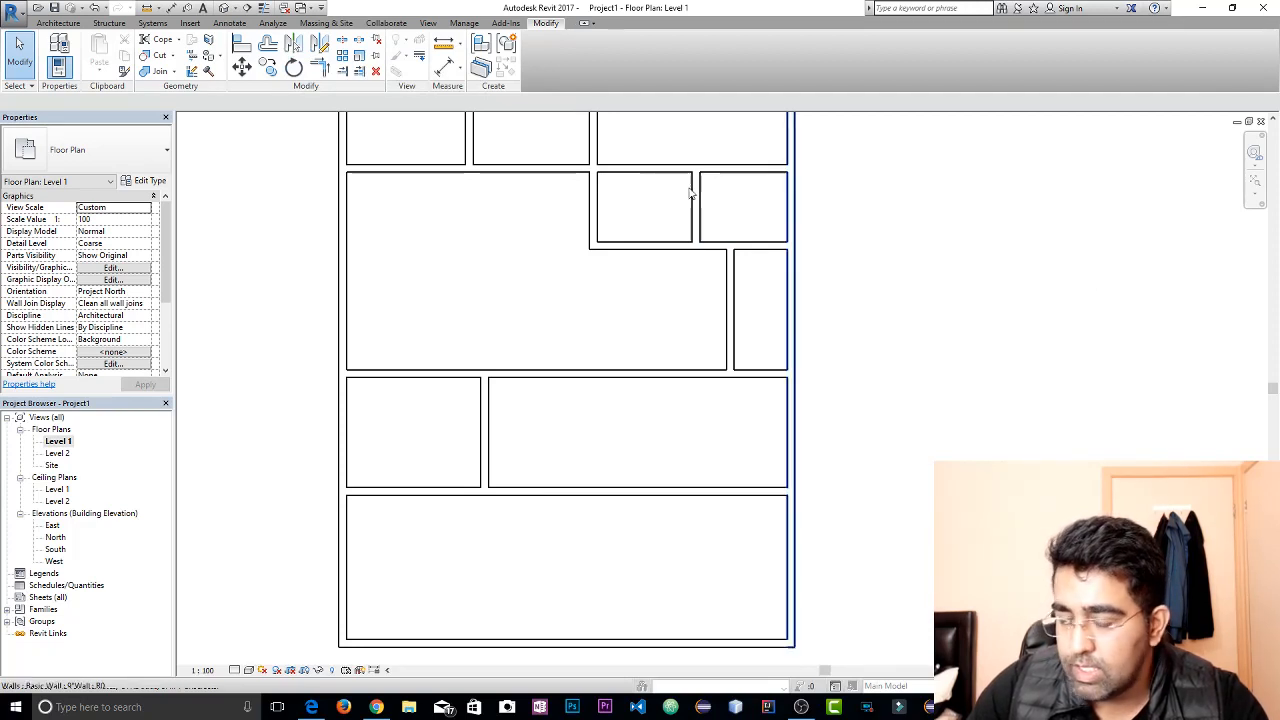
{"action": "left_click", "coordinate": [319, 66]}
{"action": "left_click", "coordinate": [588, 495]}
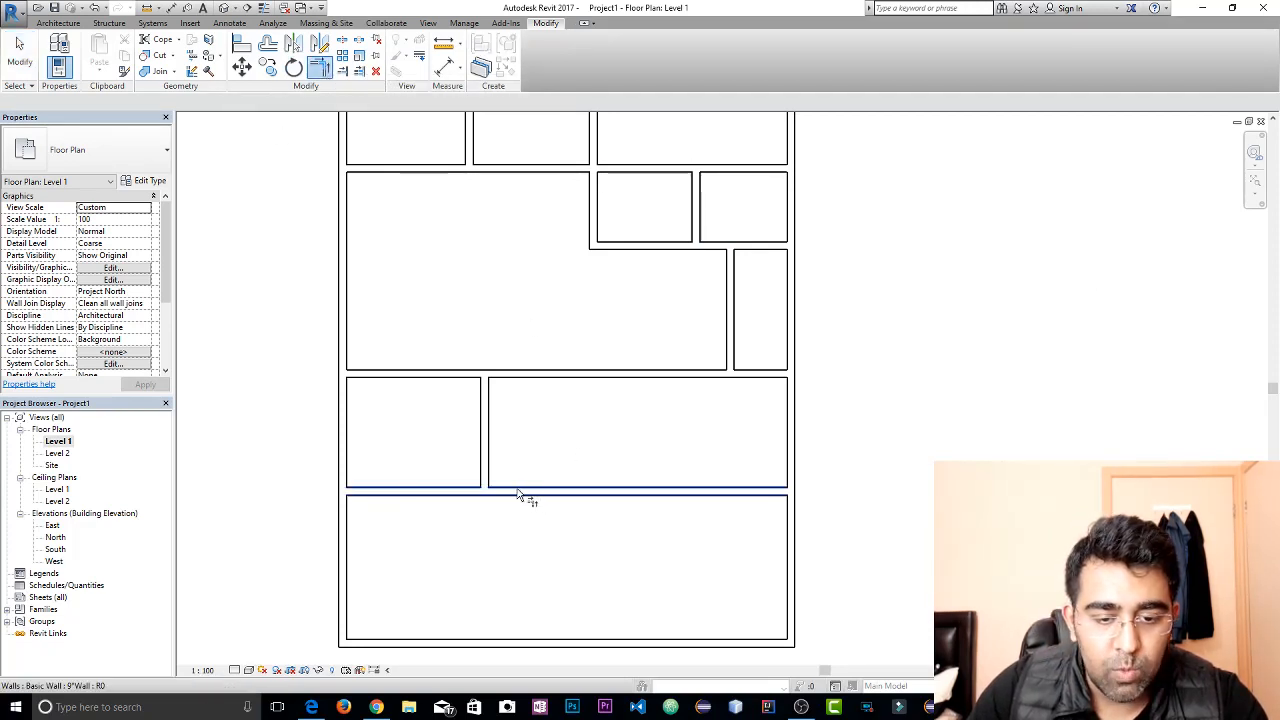
{"action": "left_click", "coordinate": [484, 465]}
{"action": "key", "text": "Escape"}
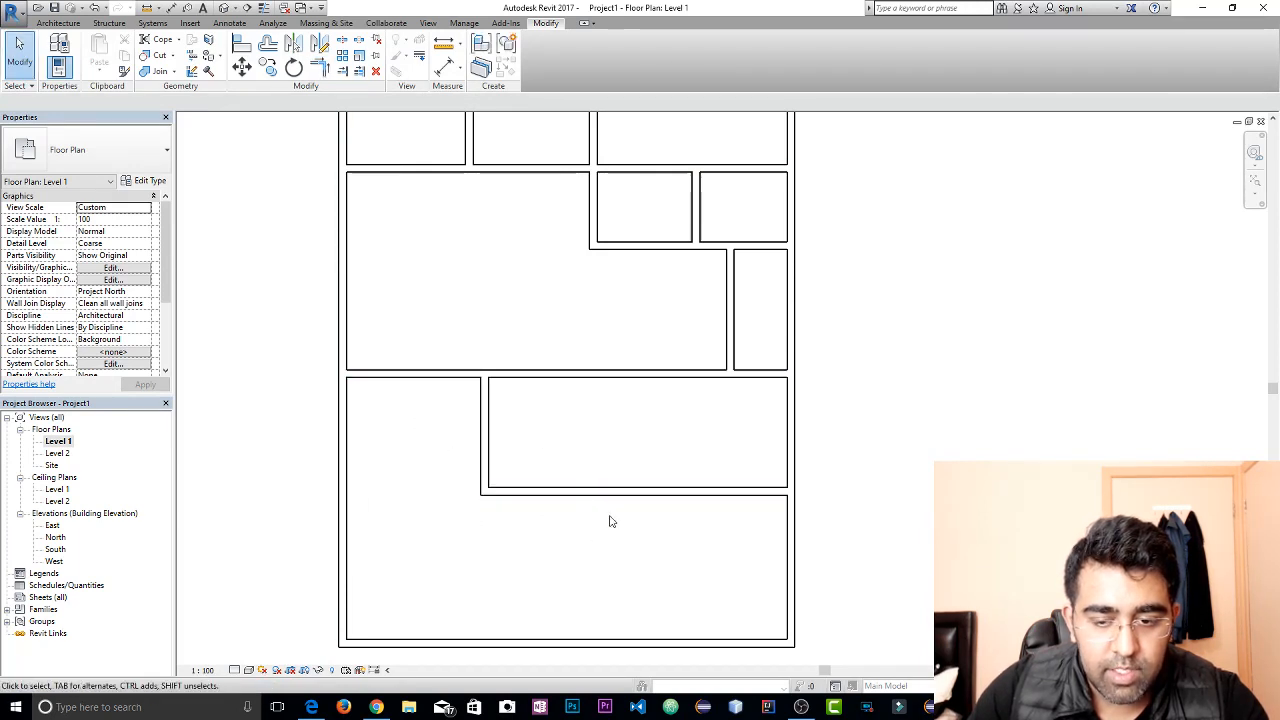
{"action": "middle_click_drag", "start_coordinate": [629, 403], "coordinate": [620, 491]}
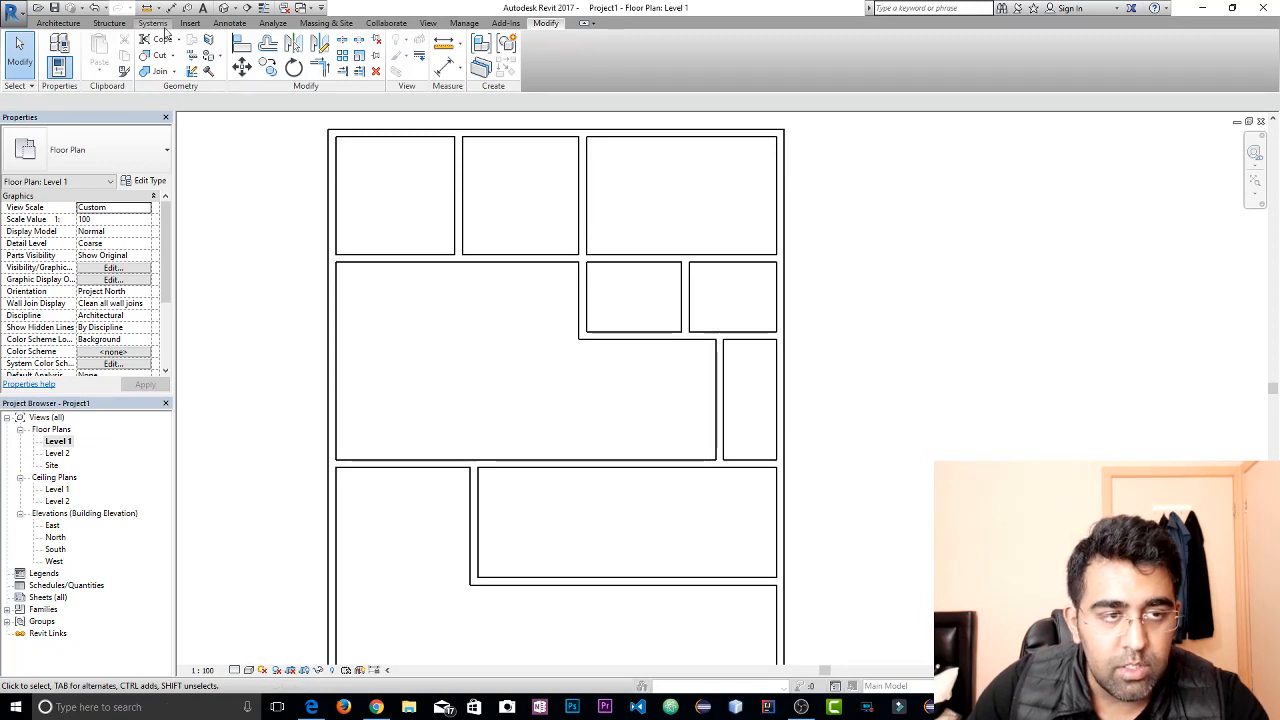
{"action": "left_click", "coordinate": [388, 24]}
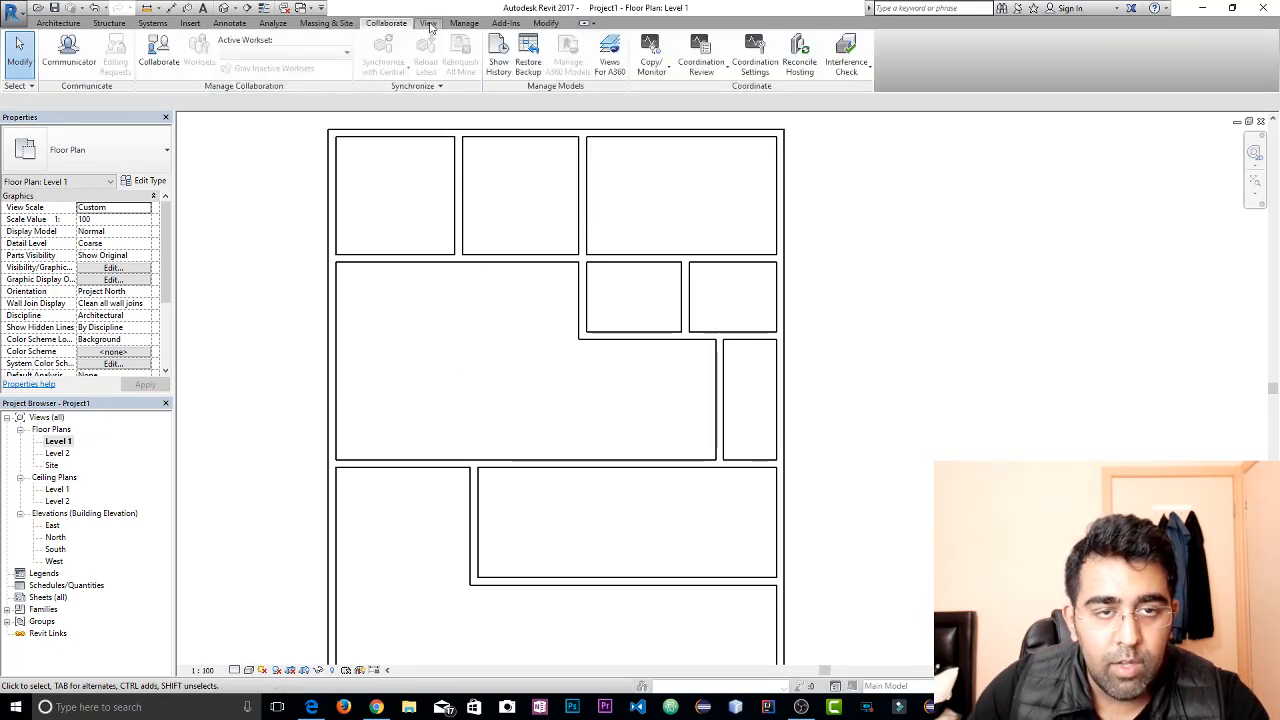
Place an L-shaped winder stair by component from Level 1 to Level 2 in the central room's southwest corner and finish the stair
{"action": "left_click", "coordinate": [428, 23]}
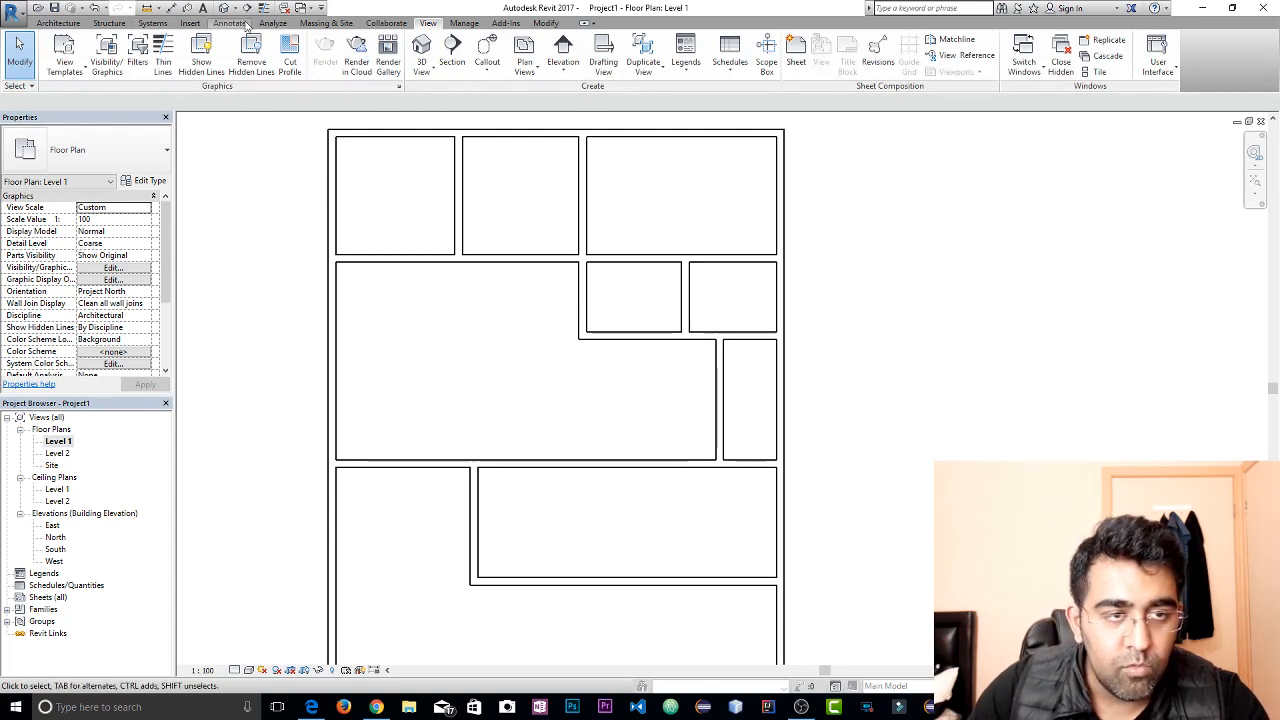
{"action": "left_click", "coordinate": [62, 25]}
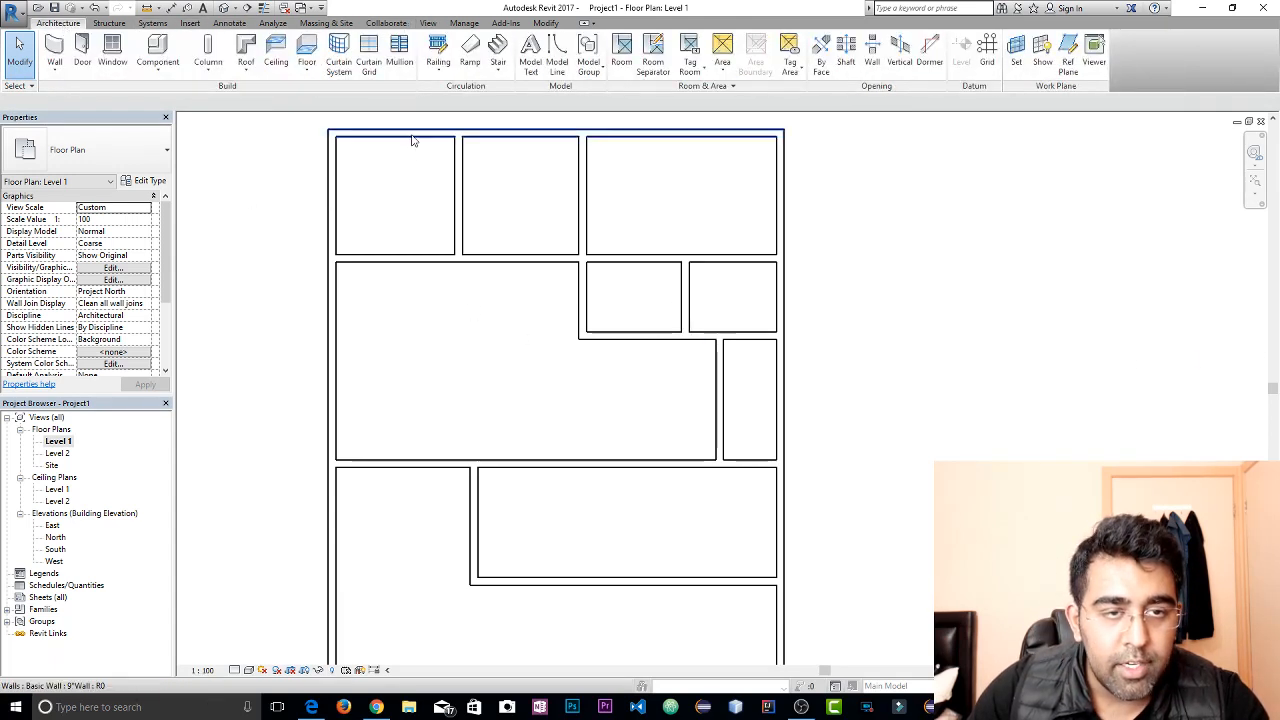
{"action": "left_click", "coordinate": [505, 75]}
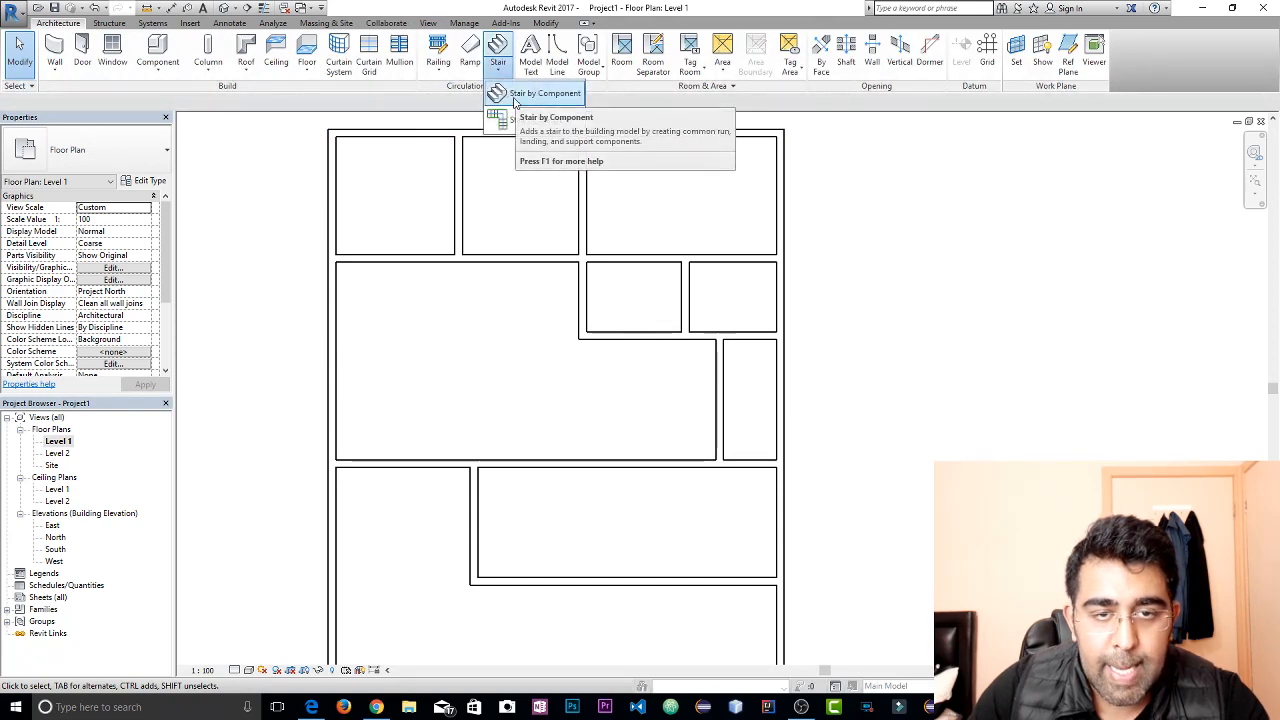
{"action": "left_click", "coordinate": [515, 97]}
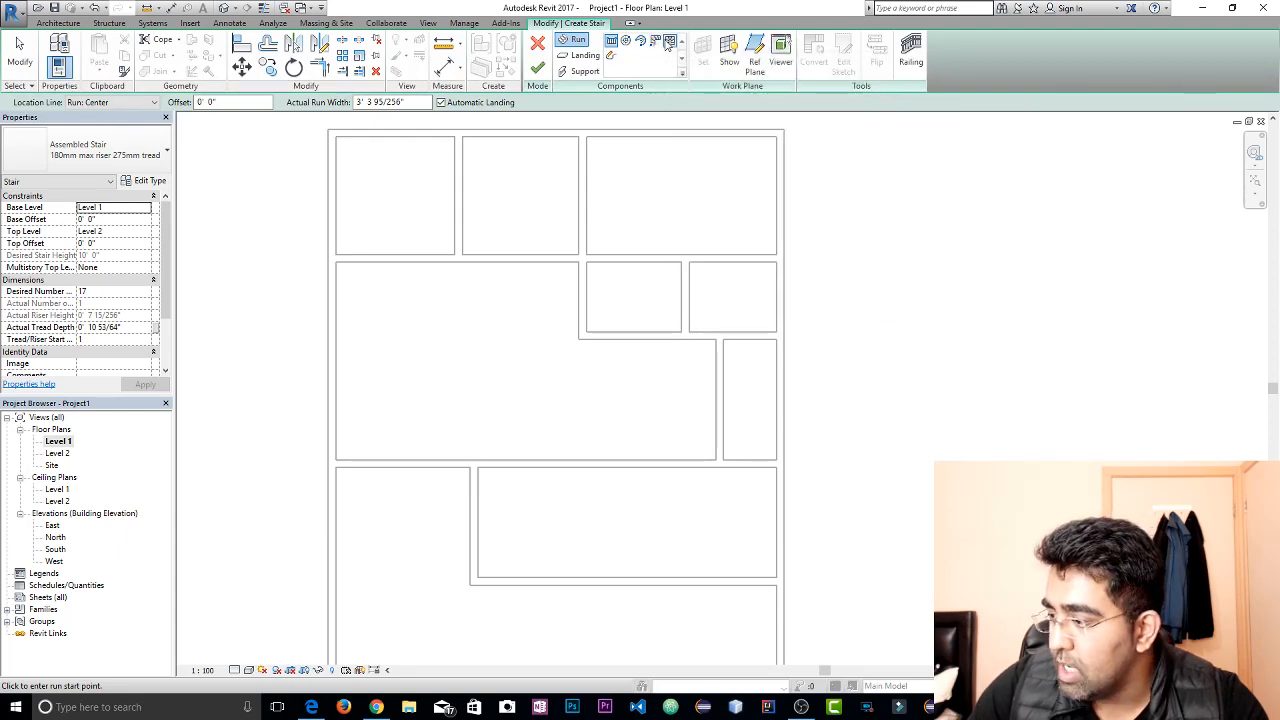
{"action": "right_click", "coordinate": [667, 45]}
{"action": "left_click", "coordinate": [644, 65]}
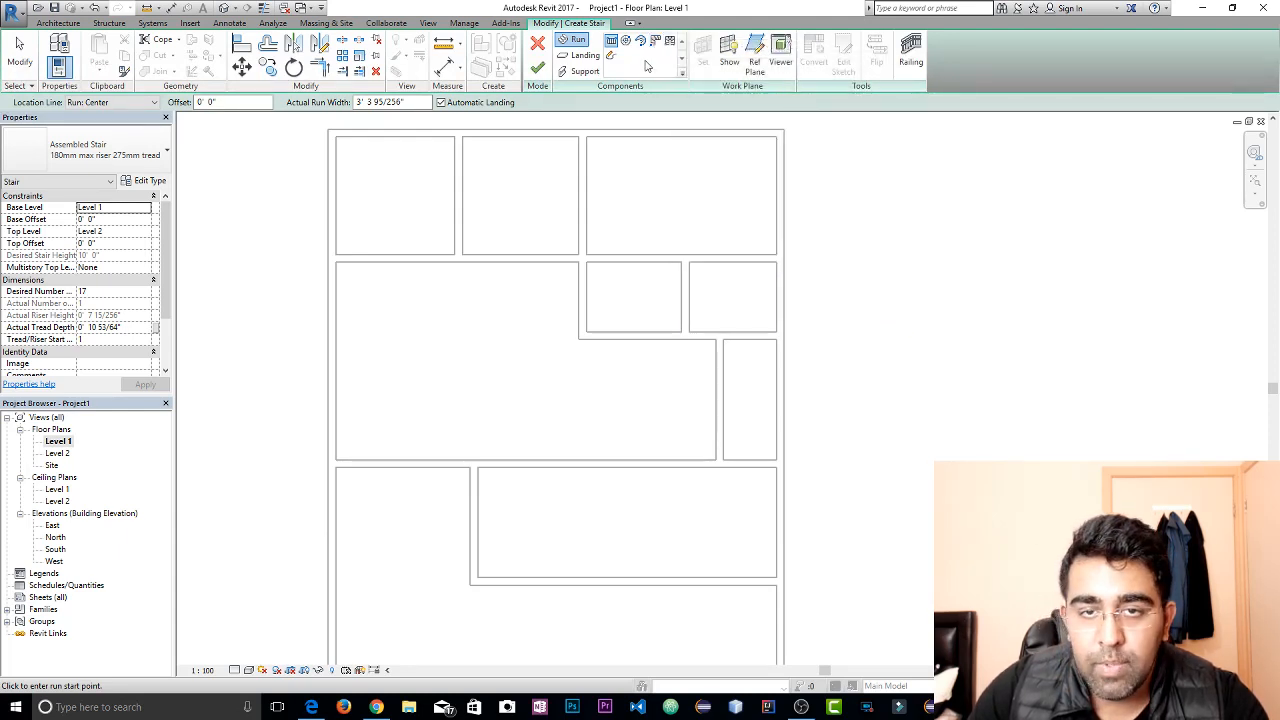
{"action": "left_click", "coordinate": [655, 45]}
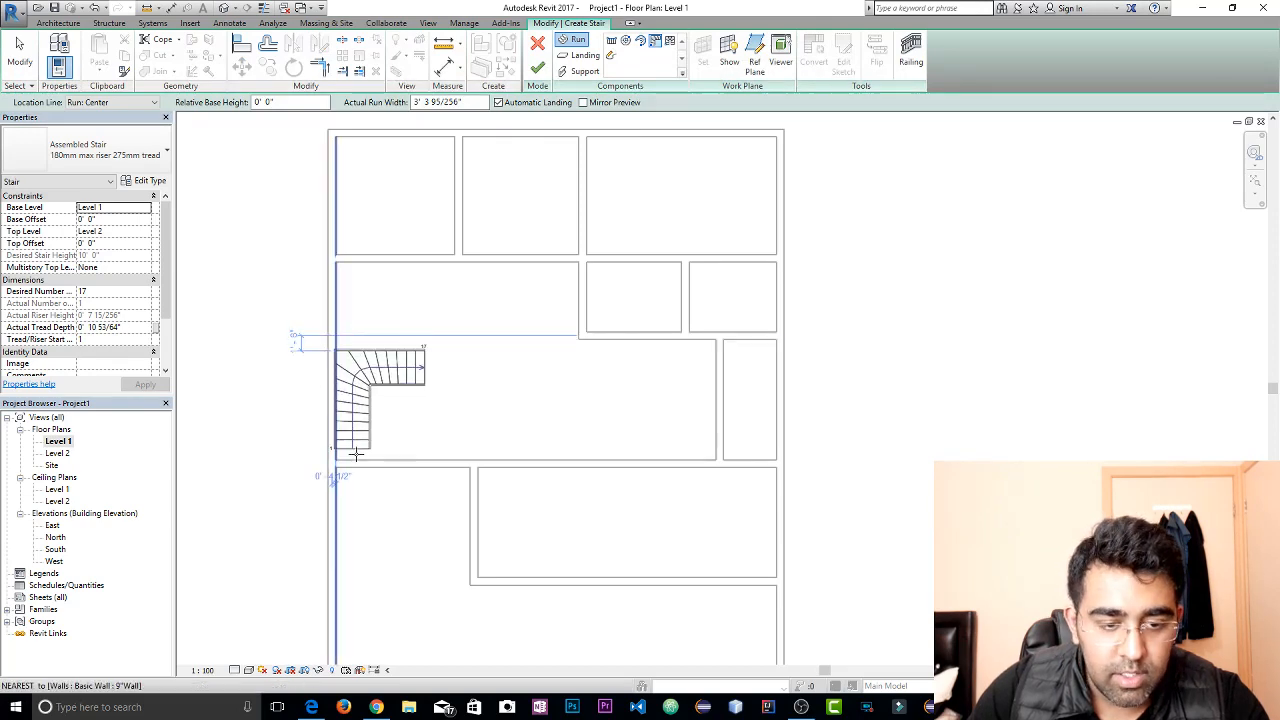
{"action": "scroll", "coordinate": [366, 455], "scroll_direction": "up", "scroll_amount": 5}
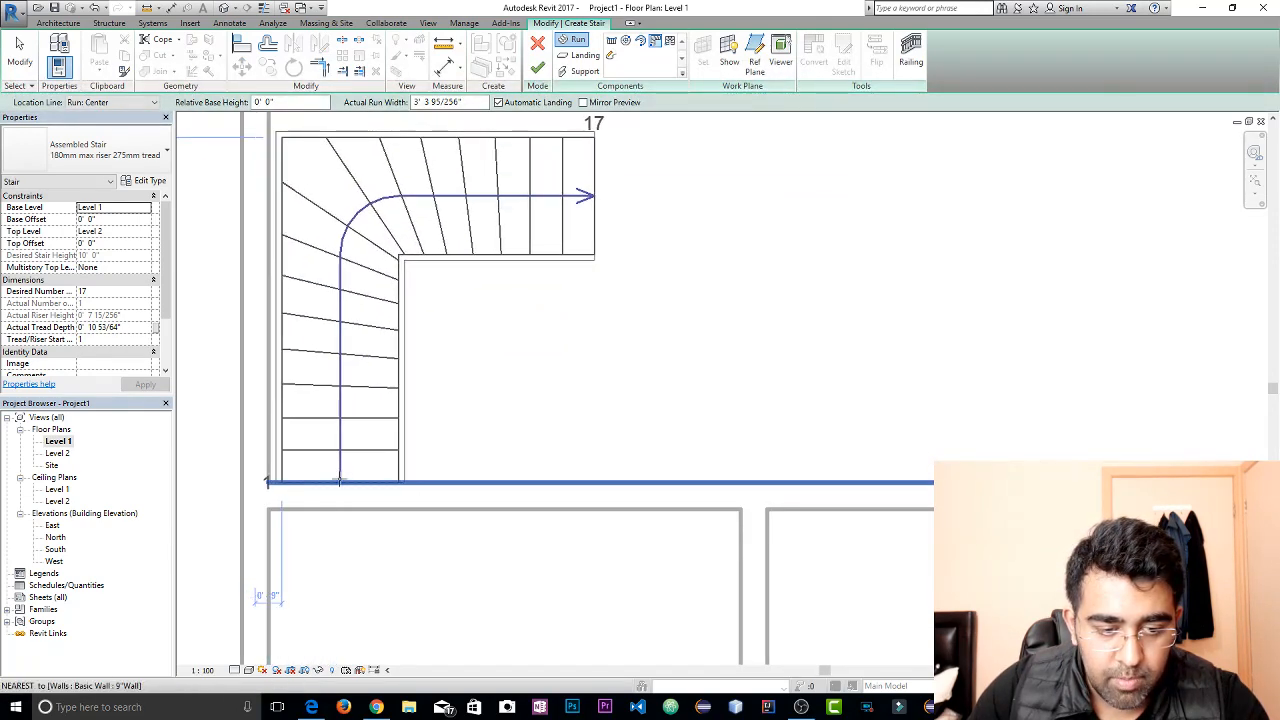
{"action": "left_click", "coordinate": [337, 478]}
{"action": "key", "text": "Escape"}
{"action": "key", "text": "Escape"}
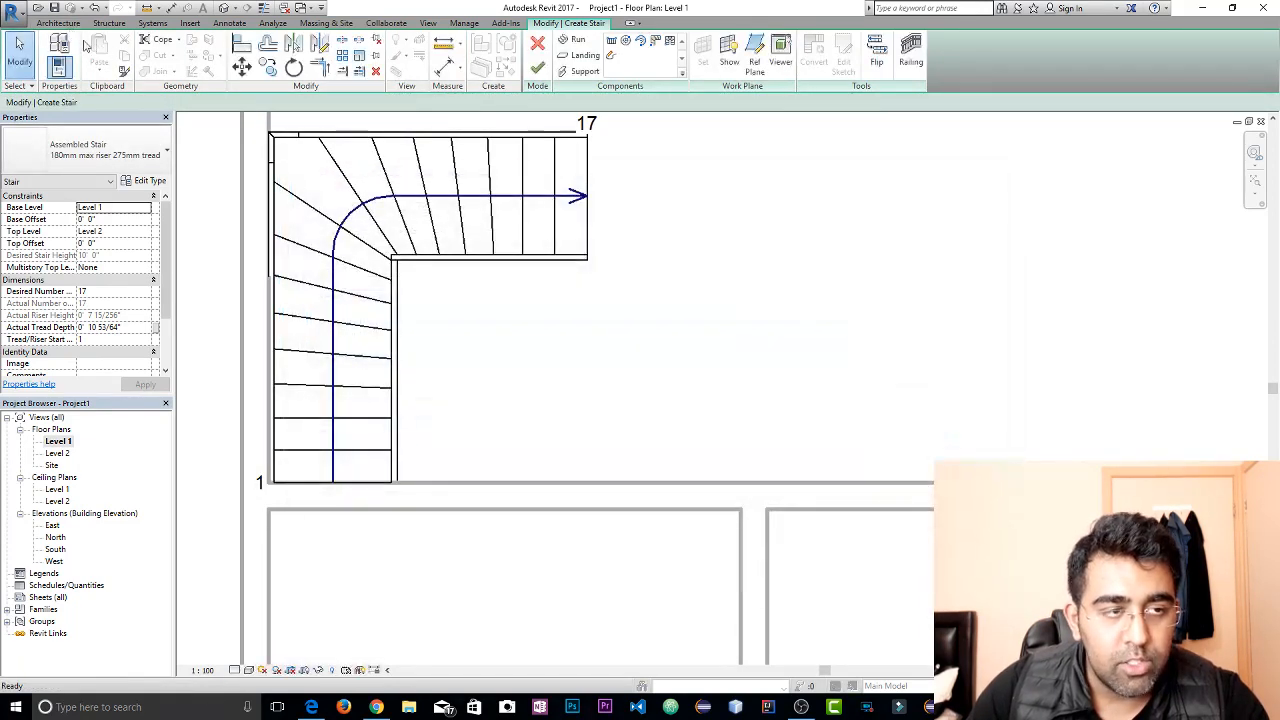
{"action": "left_click", "coordinate": [60, 23]}
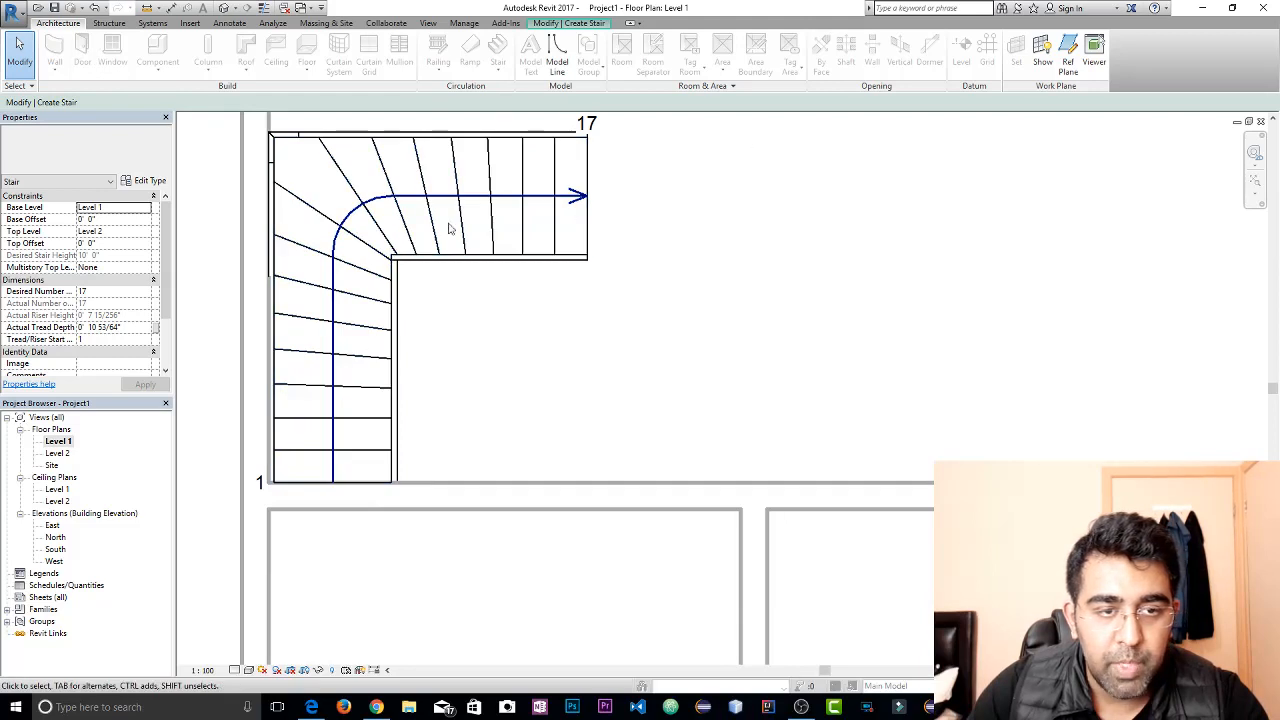
{"action": "left_click", "coordinate": [569, 23]}
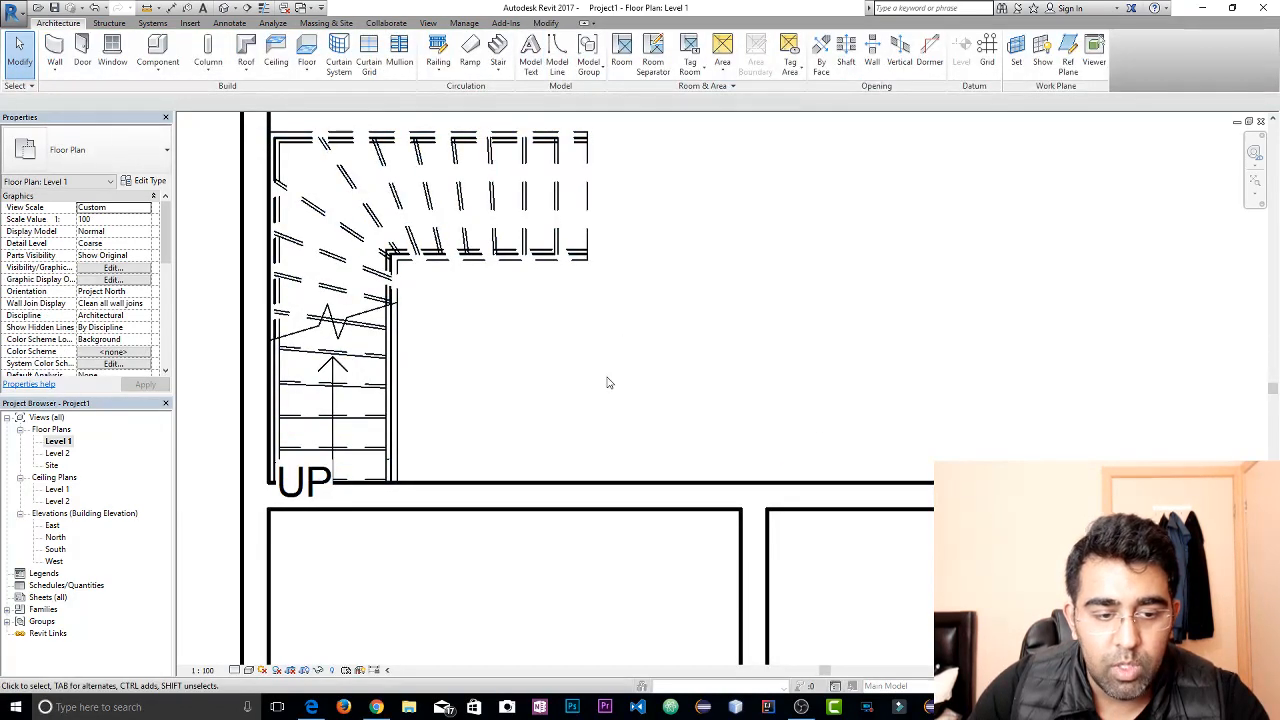
Move the winder stair north along the west exterior wall, leaving space between its first riser and the central room's south wall
{"action": "left_click", "coordinate": [408, 352]}
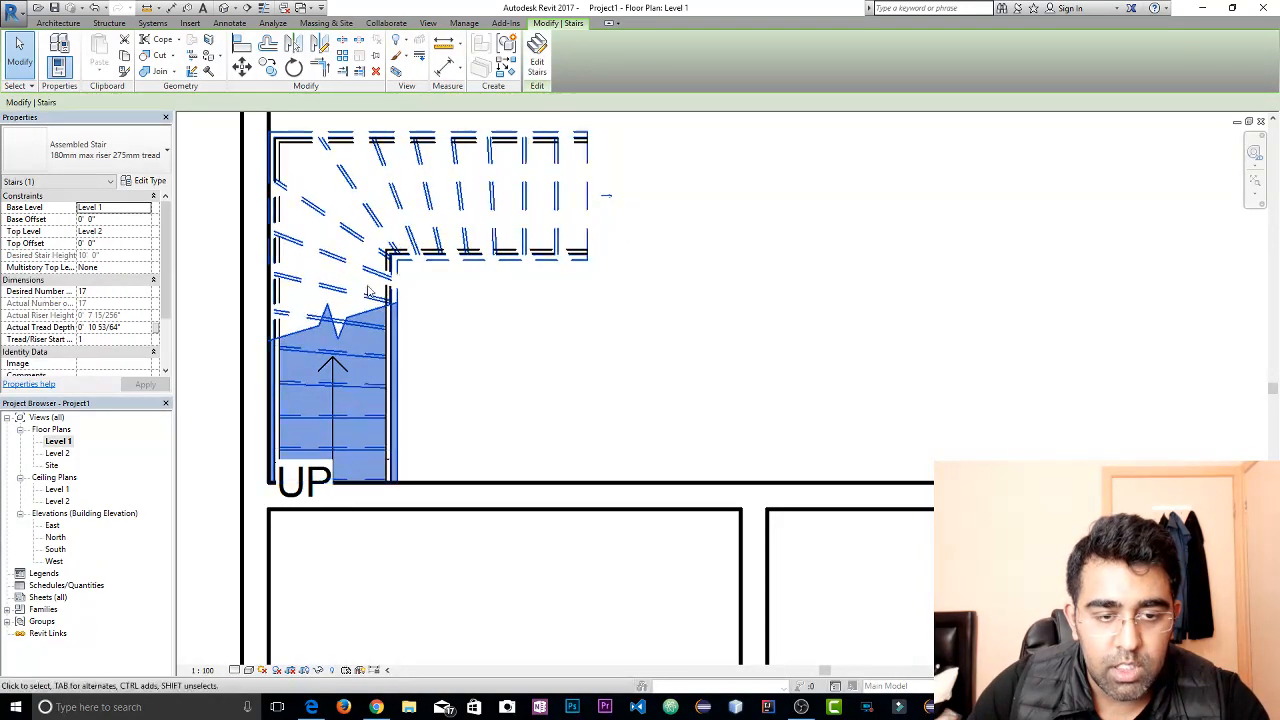
{"action": "left_click_drag", "start_coordinate": [365, 268], "coordinate": [366, 220]}
{"action": "scroll", "coordinate": [437, 271], "scroll_direction": "down", "scroll_amount": 2}
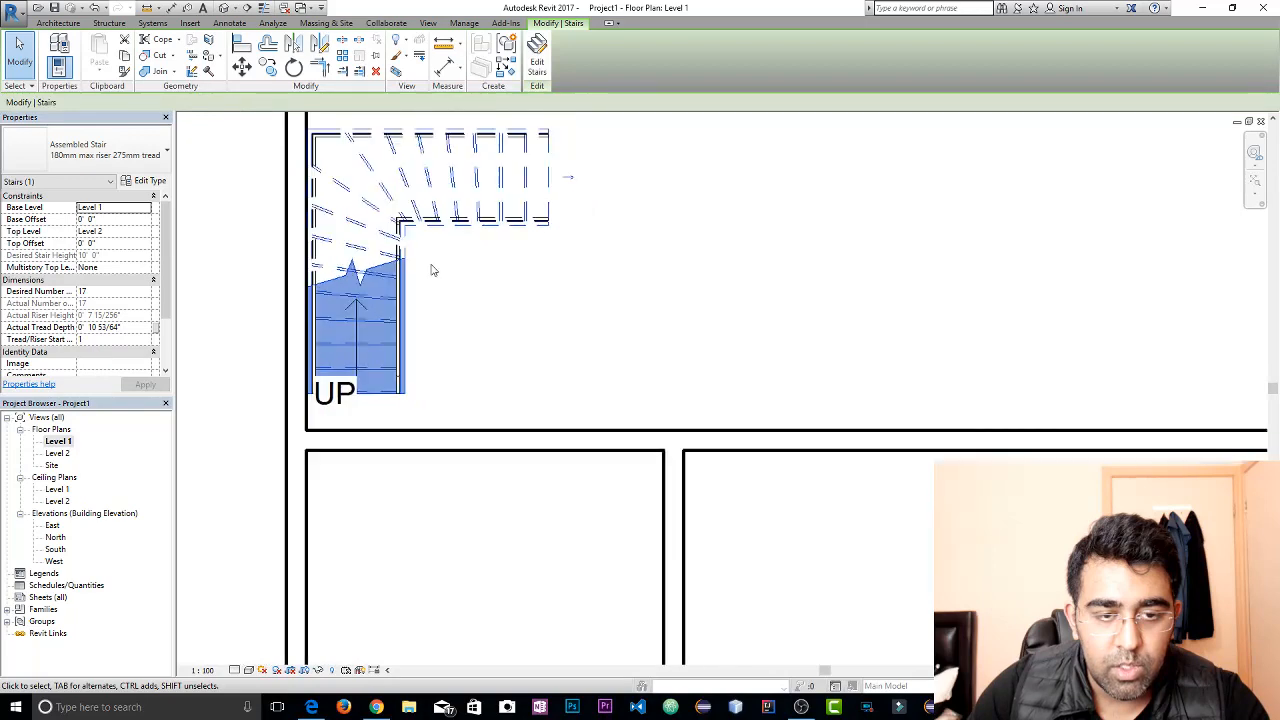
{"action": "middle_click_drag", "start_coordinate": [435, 270], "coordinate": [443, 395]}
{"action": "left_click_drag", "start_coordinate": [393, 297], "coordinate": [392, 293]}
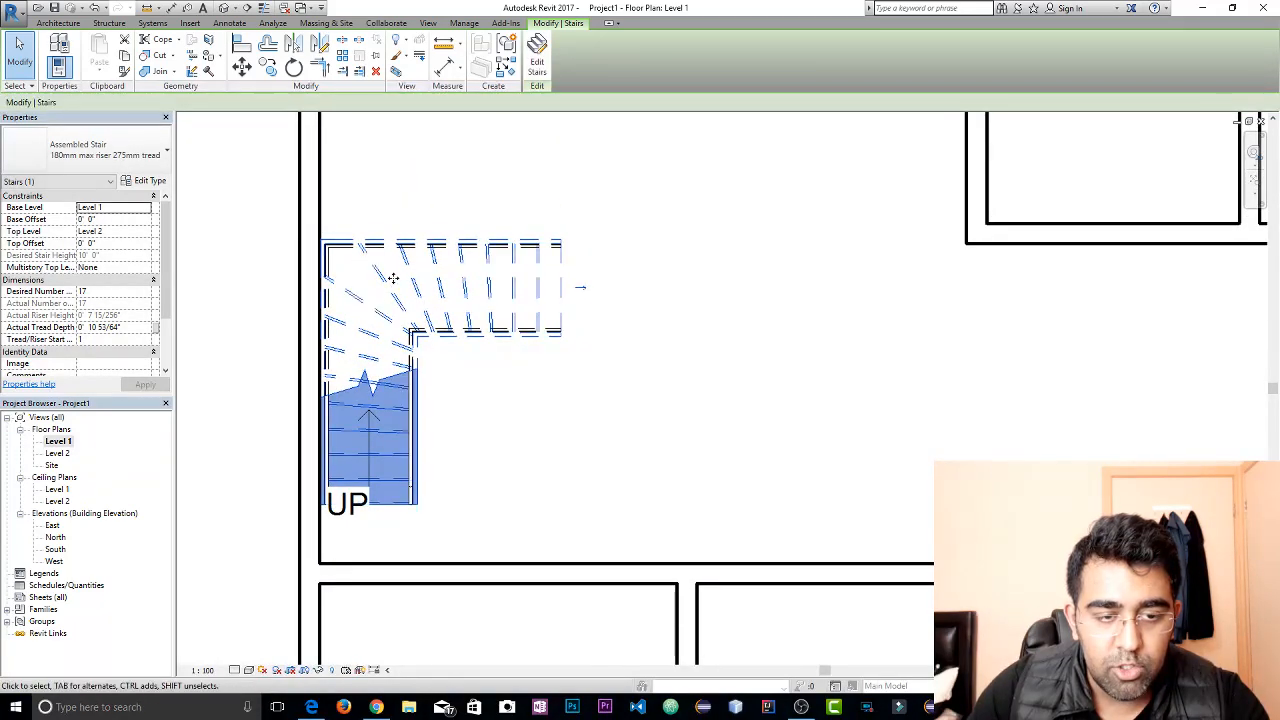
{"action": "left_click", "coordinate": [584, 429]}
{"action": "left_click", "coordinate": [373, 361]}
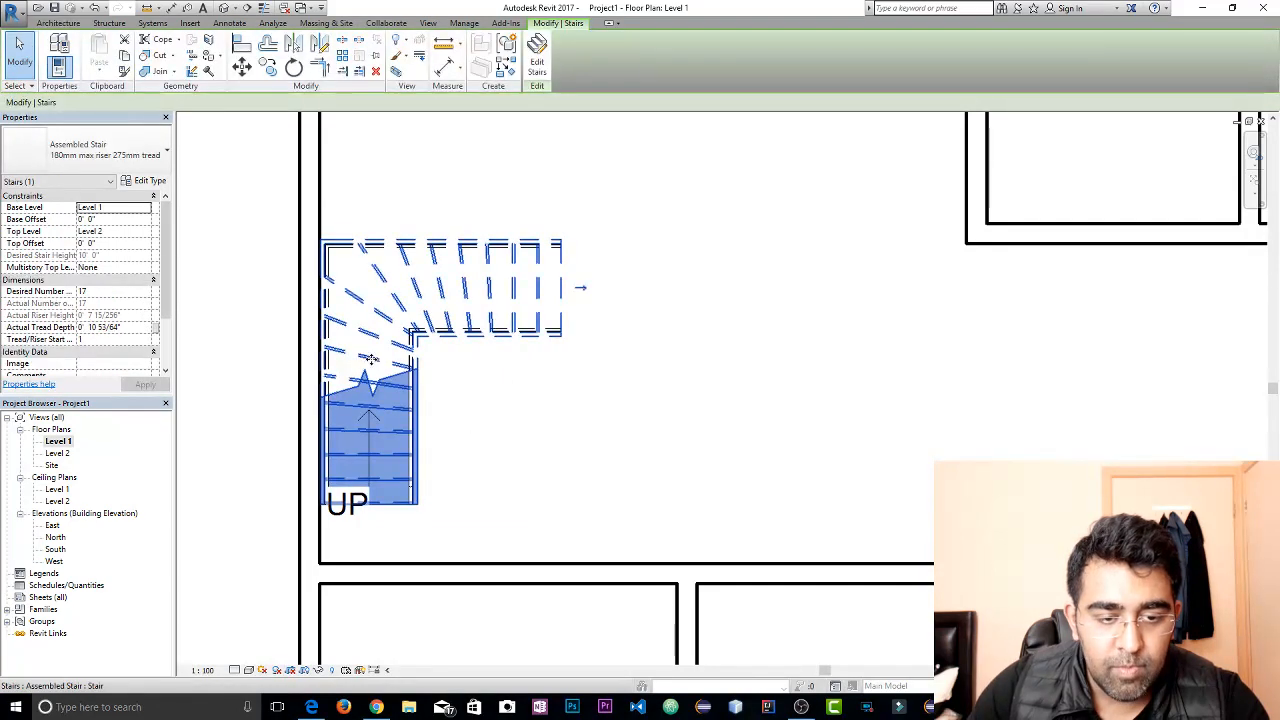
{"action": "left_click_drag", "start_coordinate": [373, 327], "coordinate": [375, 330]}
{"action": "left_click", "coordinate": [531, 423]}
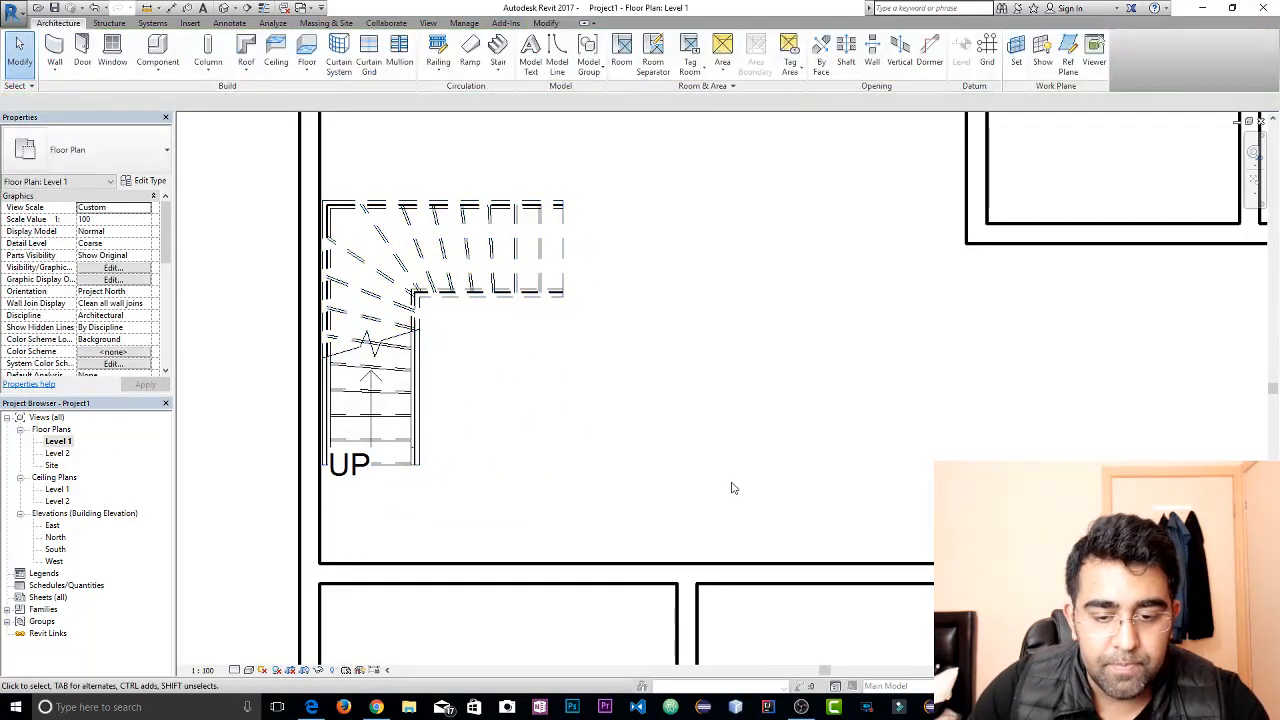
Place an M_Single-Flush 0762 x 2032mm door between the central and southwest rooms, hinged on the east side and swinging north
{"action": "left_click", "coordinate": [82, 50]}
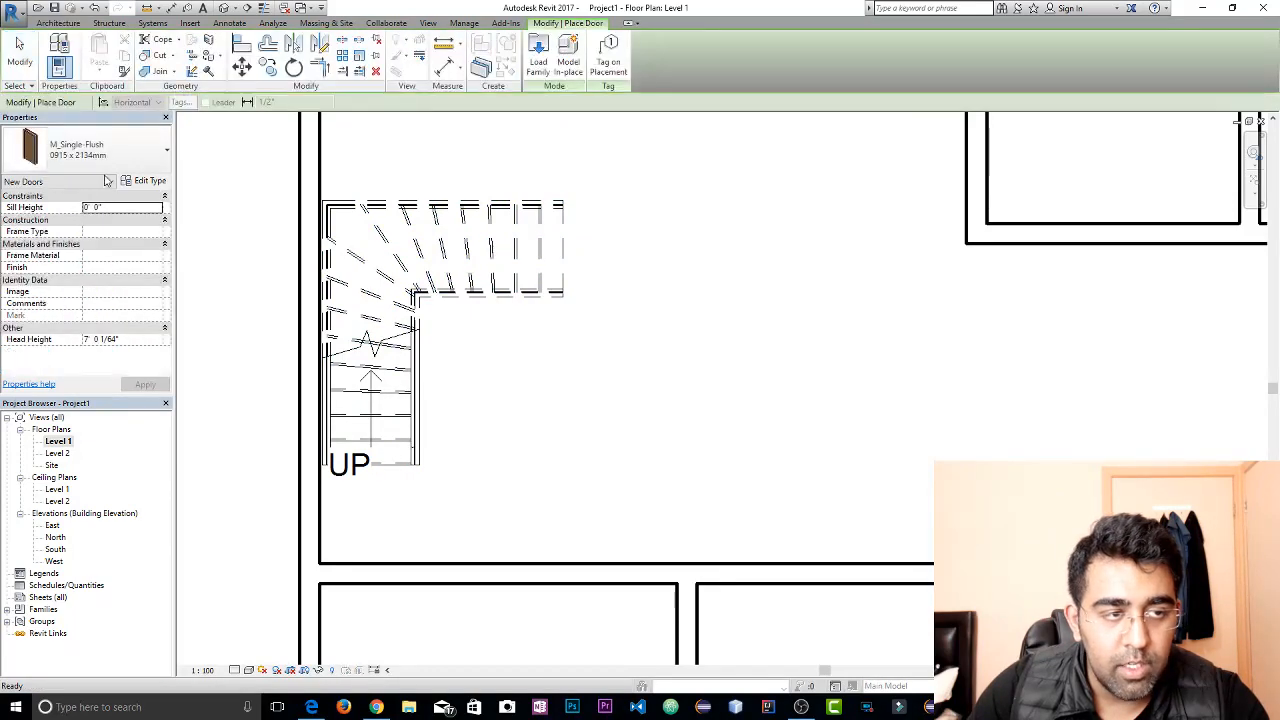
{"action": "left_click", "coordinate": [100, 150]}
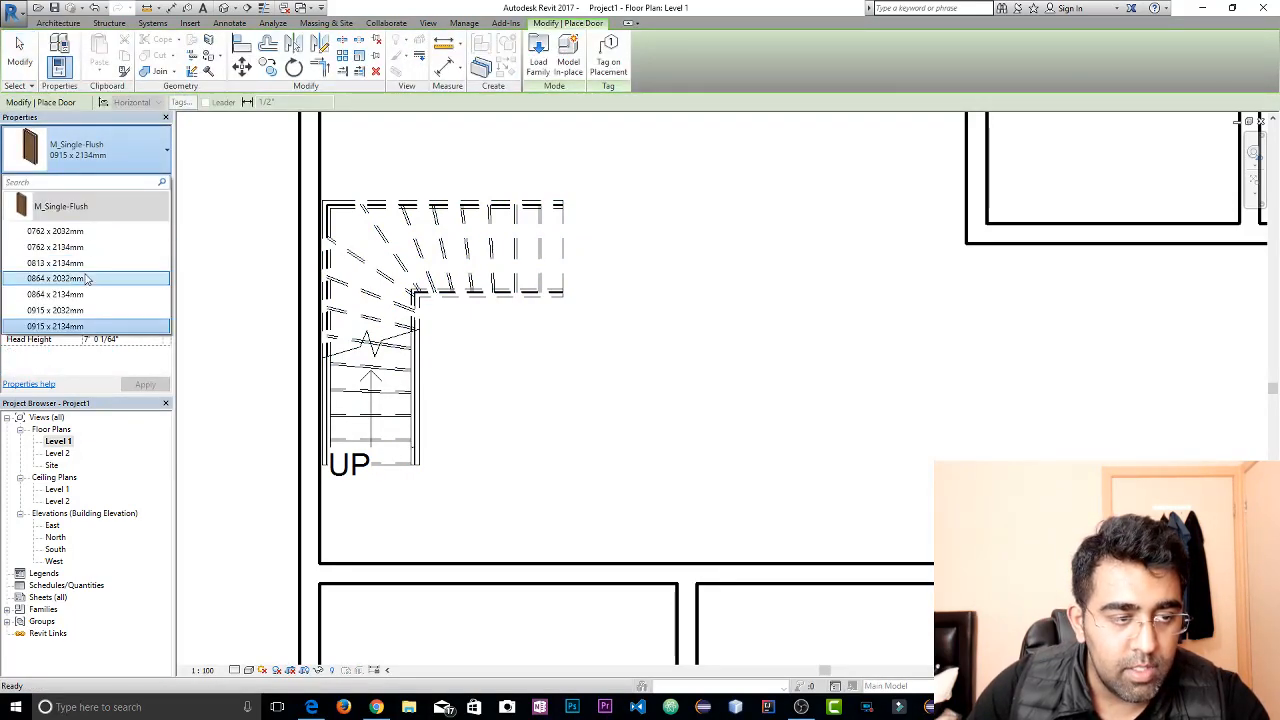
{"action": "left_click", "coordinate": [60, 231]}
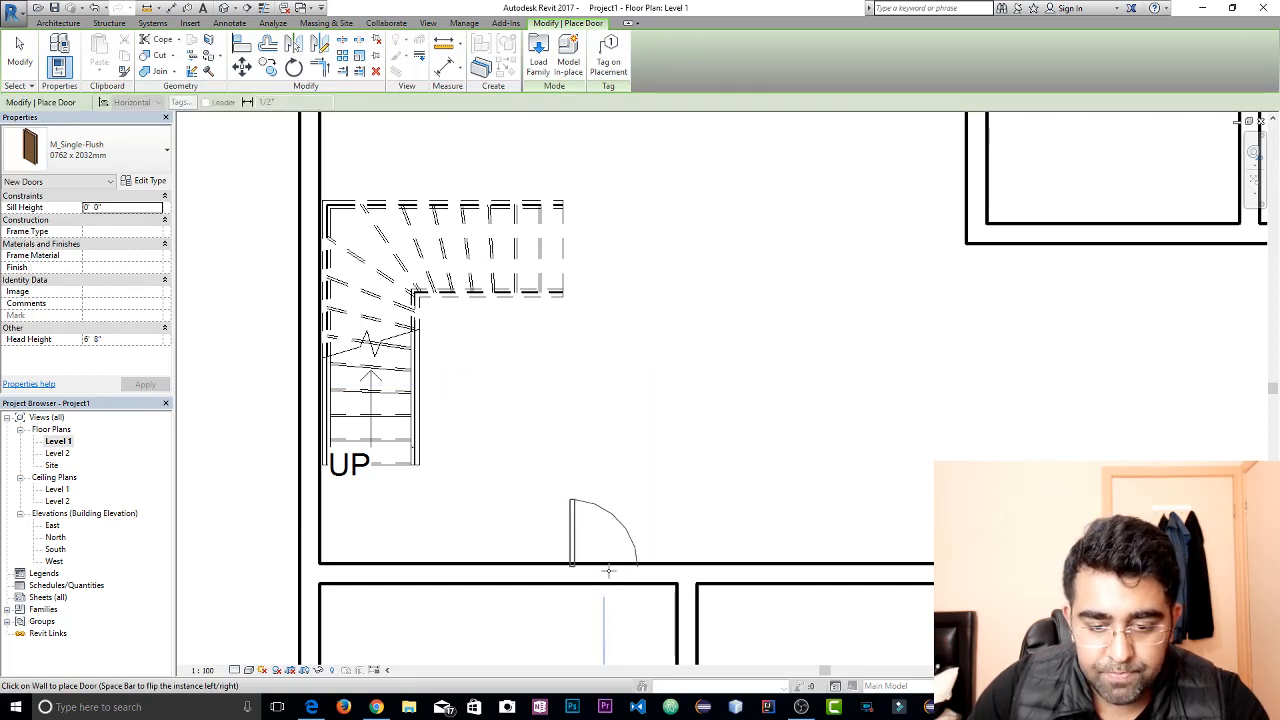
{"action": "key", "text": "space"}
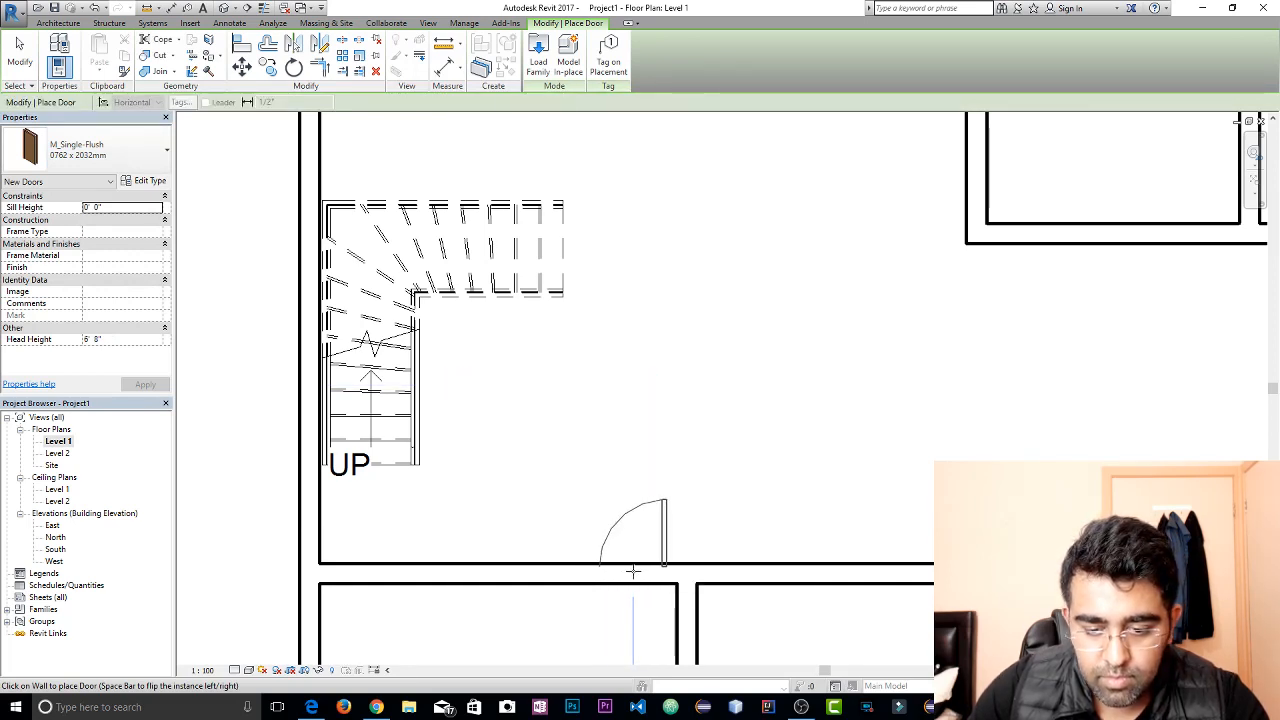
{"action": "left_click", "coordinate": [633, 571]}
{"action": "key", "text": "Escape"}
{"action": "key", "text": "Escape"}
{"action": "scroll", "coordinate": [588, 325], "scroll_direction": "down", "scroll_amount": 2}
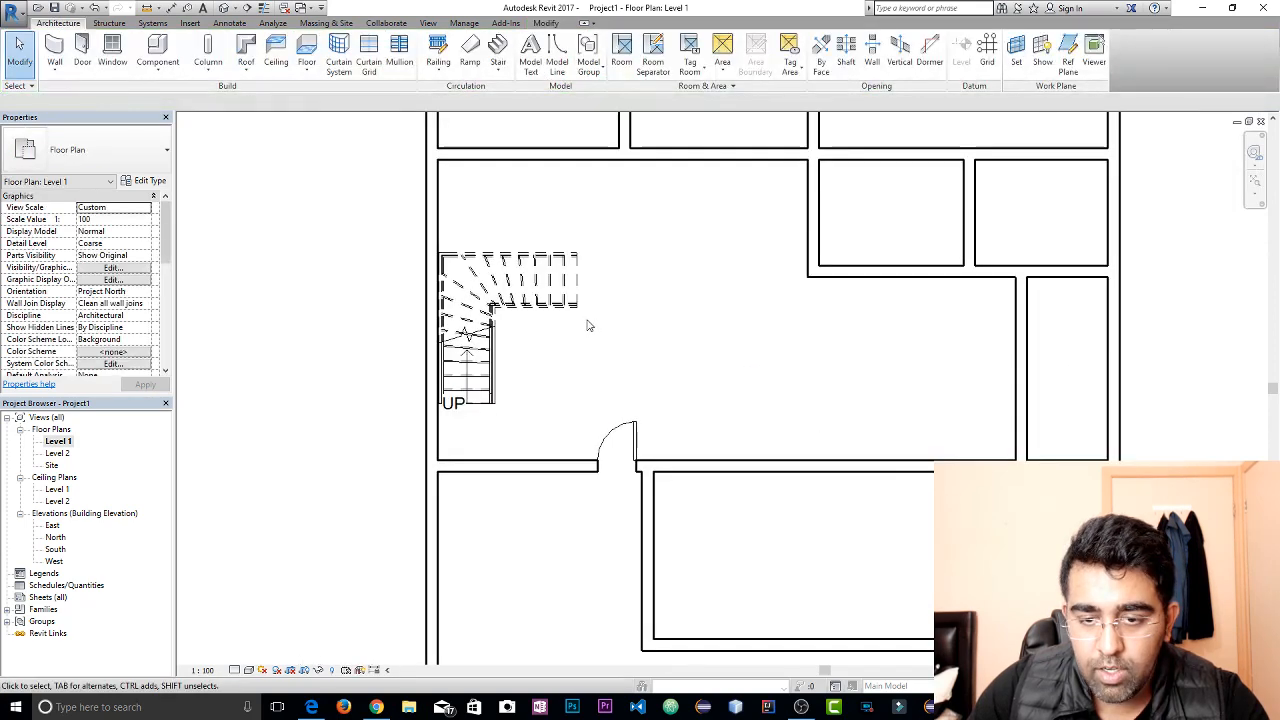
{"action": "scroll", "coordinate": [588, 325], "scroll_direction": "down", "scroll_amount": 1}
{"action": "middle_click_drag", "start_coordinate": [780, 274], "coordinate": [680, 380]}
{"action": "scroll", "coordinate": [666, 357], "scroll_direction": "down", "scroll_amount": 1}
{"action": "middle_click_drag", "start_coordinate": [718, 429], "coordinate": [685, 360]}
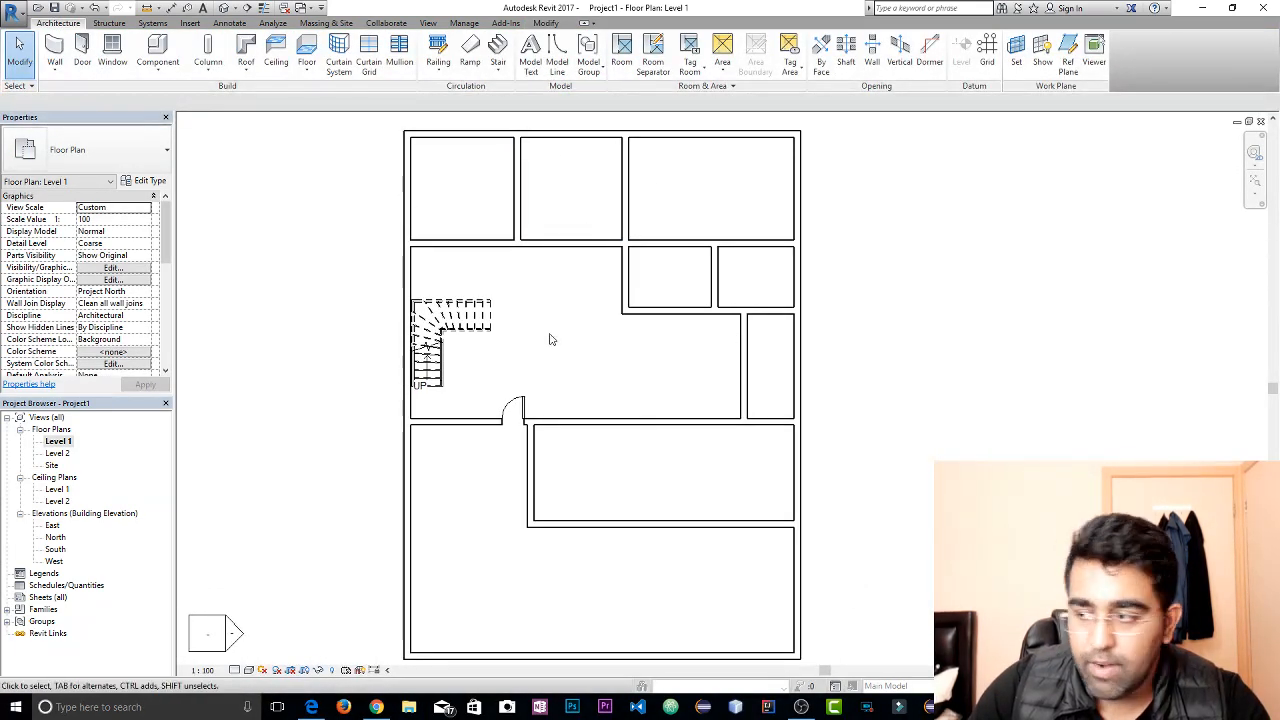
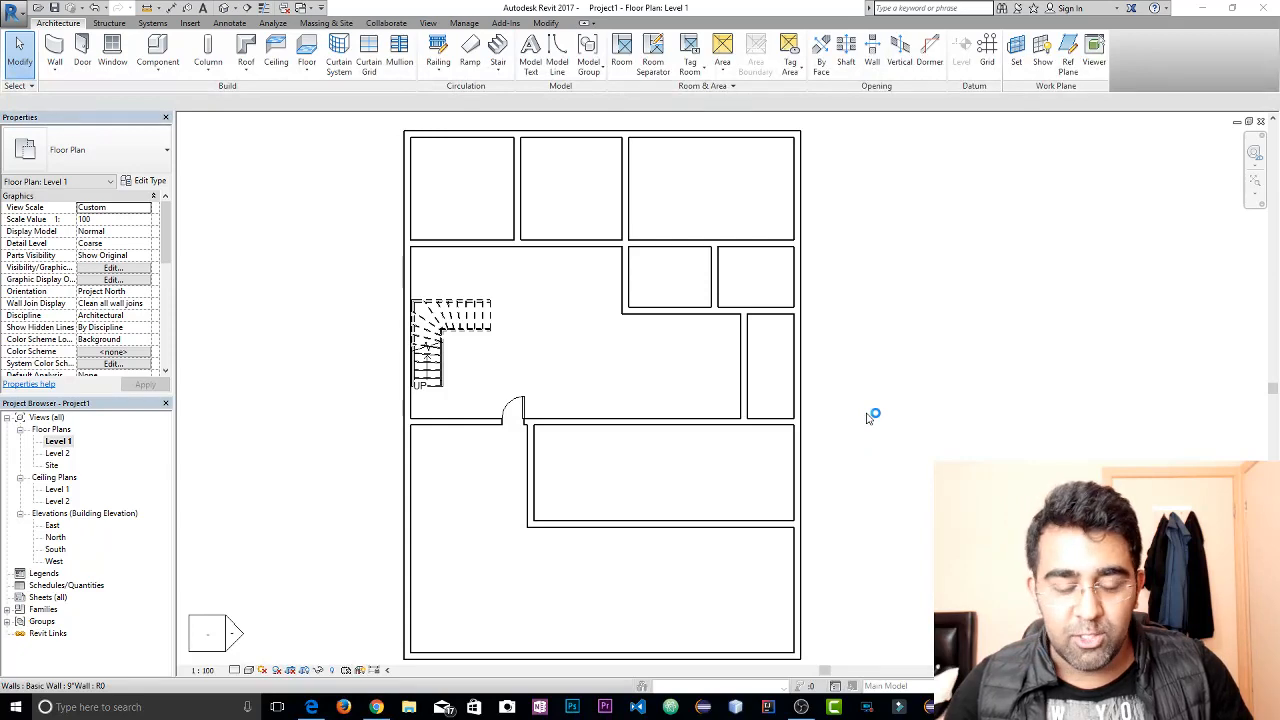
In the East elevation, select all the walls and set their top constraint to Up to level: Level 2
{"action": "left_click", "coordinate": [228, 8]}
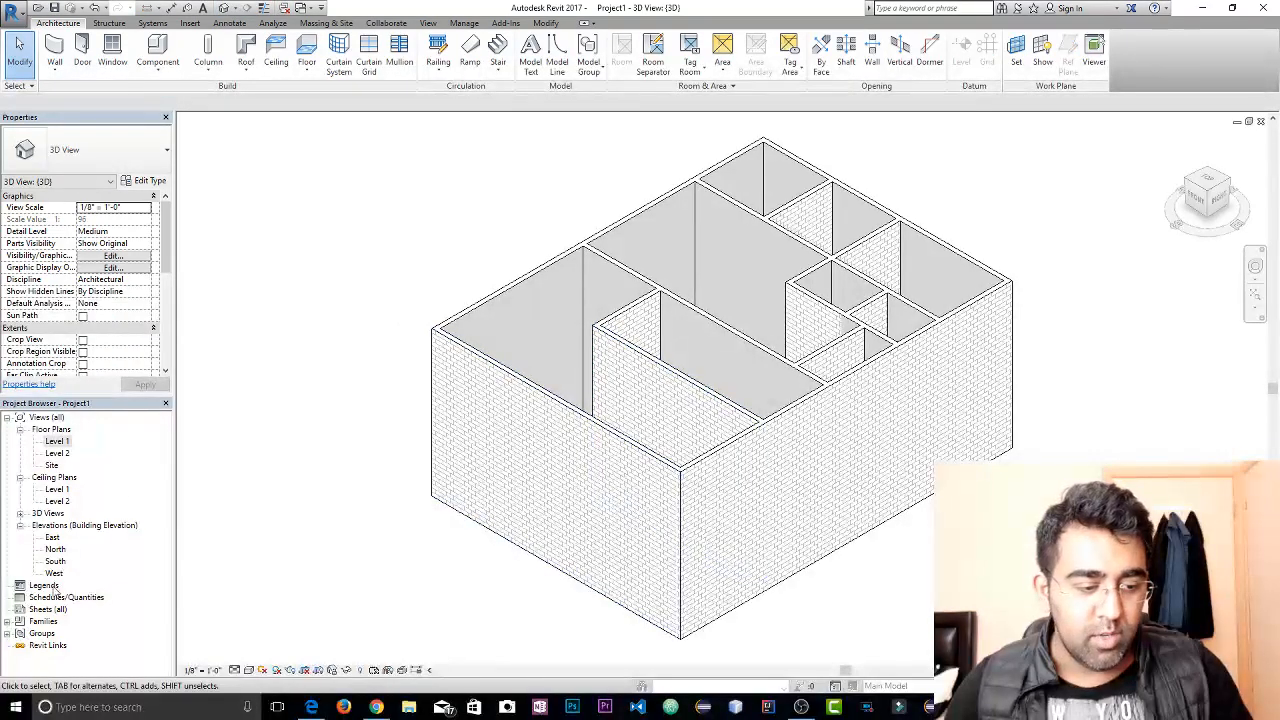
{"action": "double_click", "coordinate": [54, 538]}
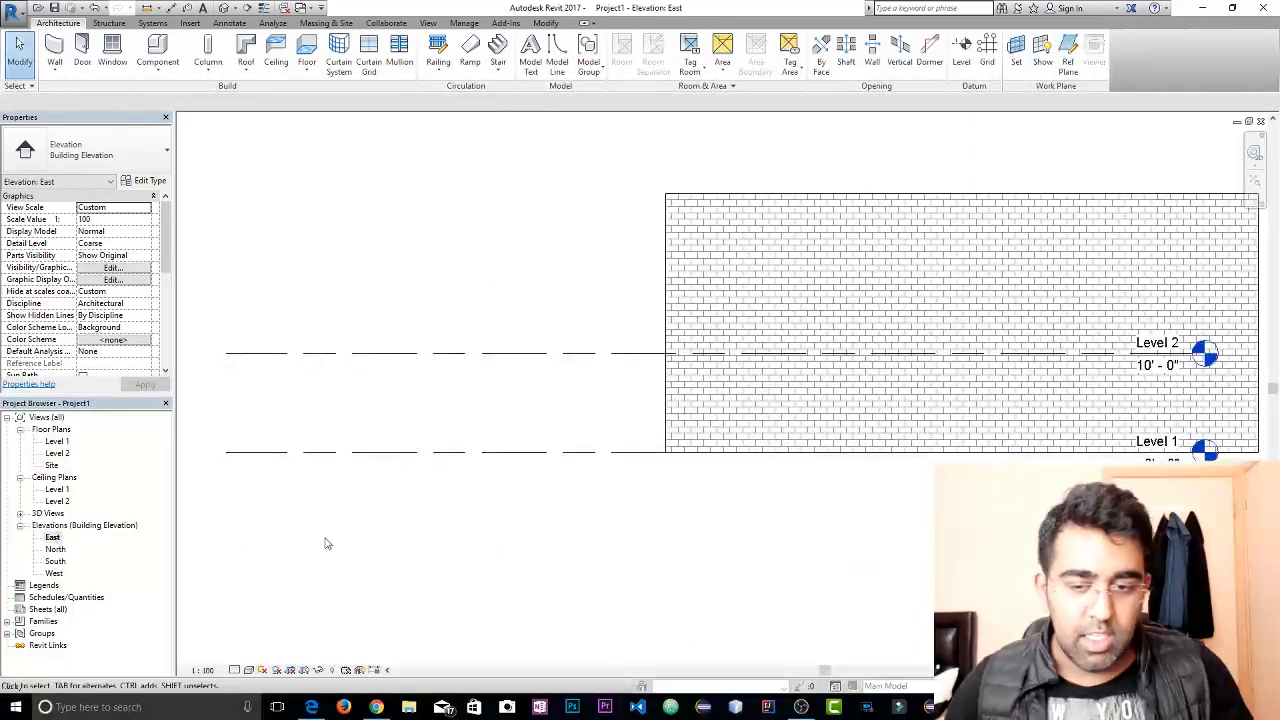
{"action": "scroll", "coordinate": [740, 320], "scroll_direction": "down", "scroll_amount": 1}
{"action": "middle_click_drag", "start_coordinate": [622, 414], "coordinate": [400, 540]}
{"action": "left_click_drag", "start_coordinate": [997, 328], "coordinate": [380, 371]}
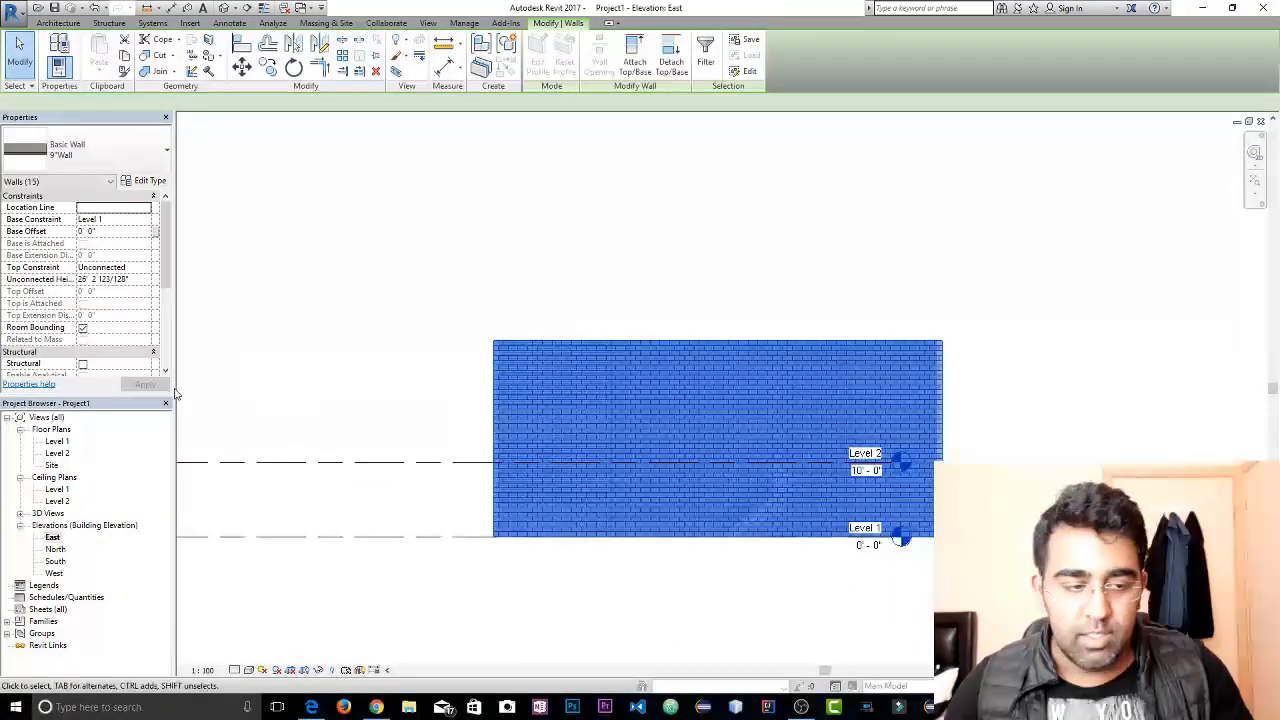
{"action": "left_click", "coordinate": [118, 268]}
{"action": "left_click", "coordinate": [146, 268]}
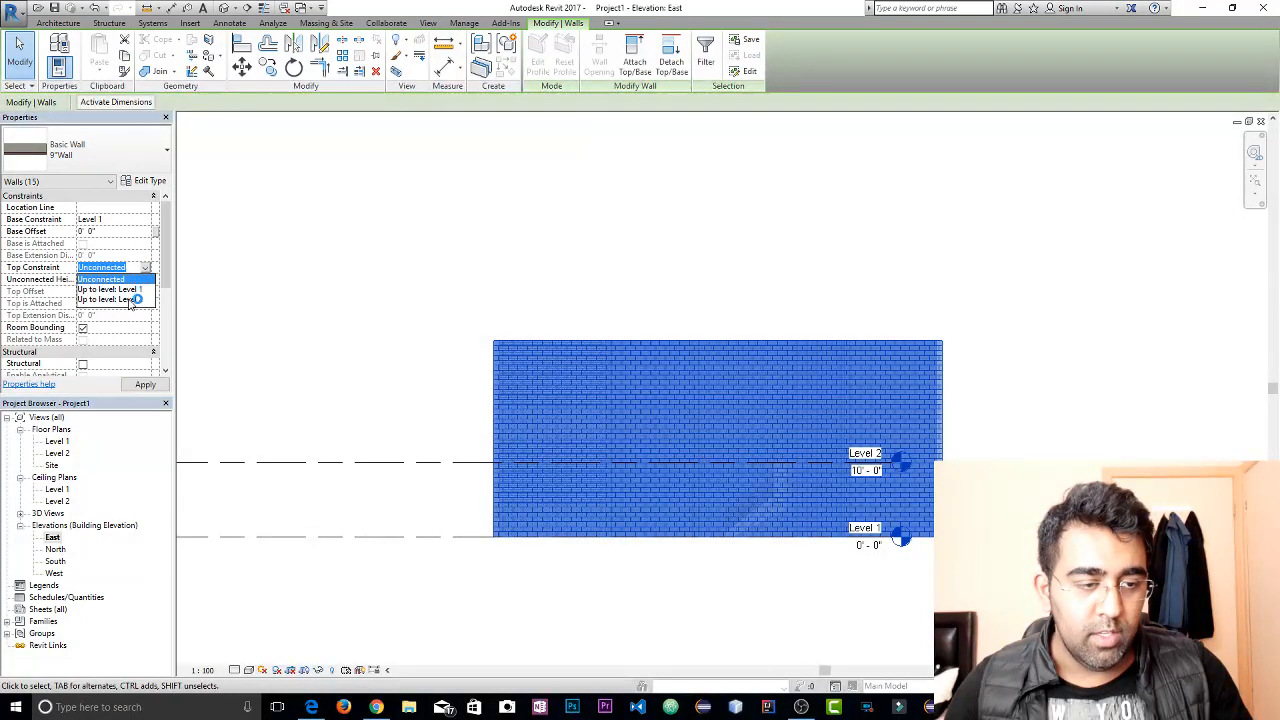
{"action": "left_click", "coordinate": [130, 299]}
{"action": "left_click", "coordinate": [145, 384]}
{"action": "left_click", "coordinate": [394, 402]}
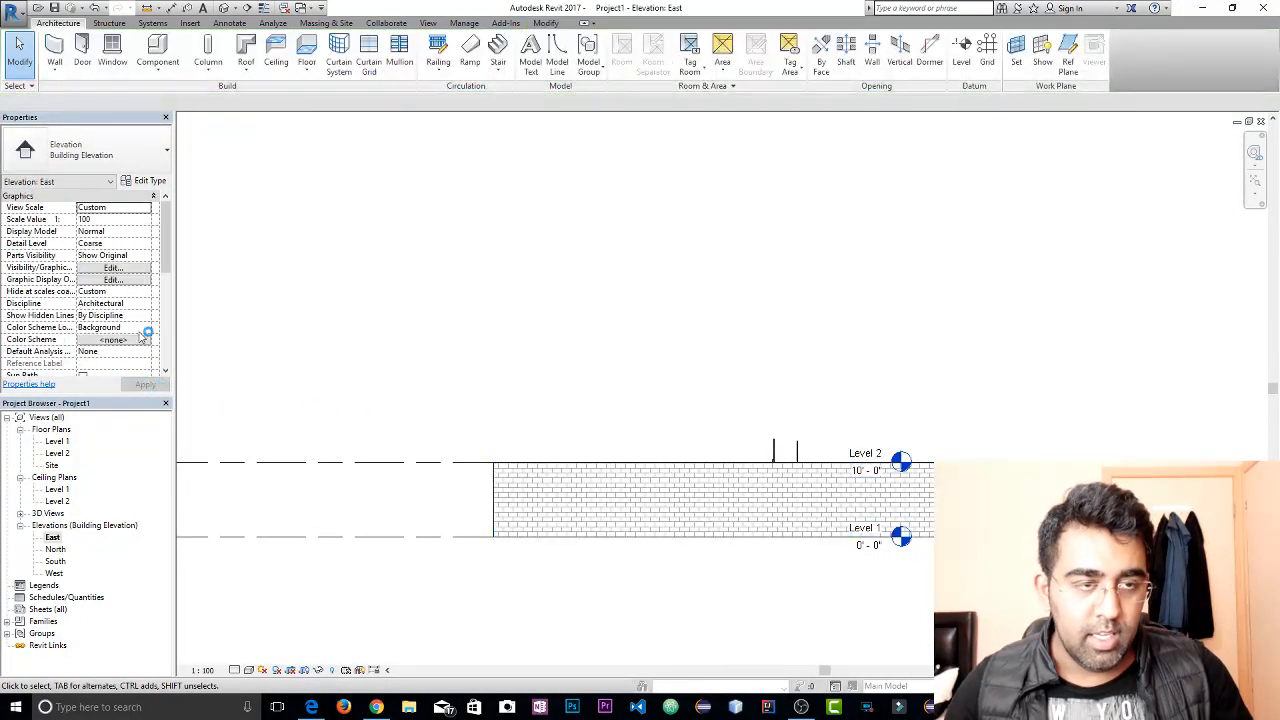
Display the 3D view in the Realistic visual style and inspect the winder stair and the door from several angles
{"action": "left_click", "coordinate": [225, 8]}
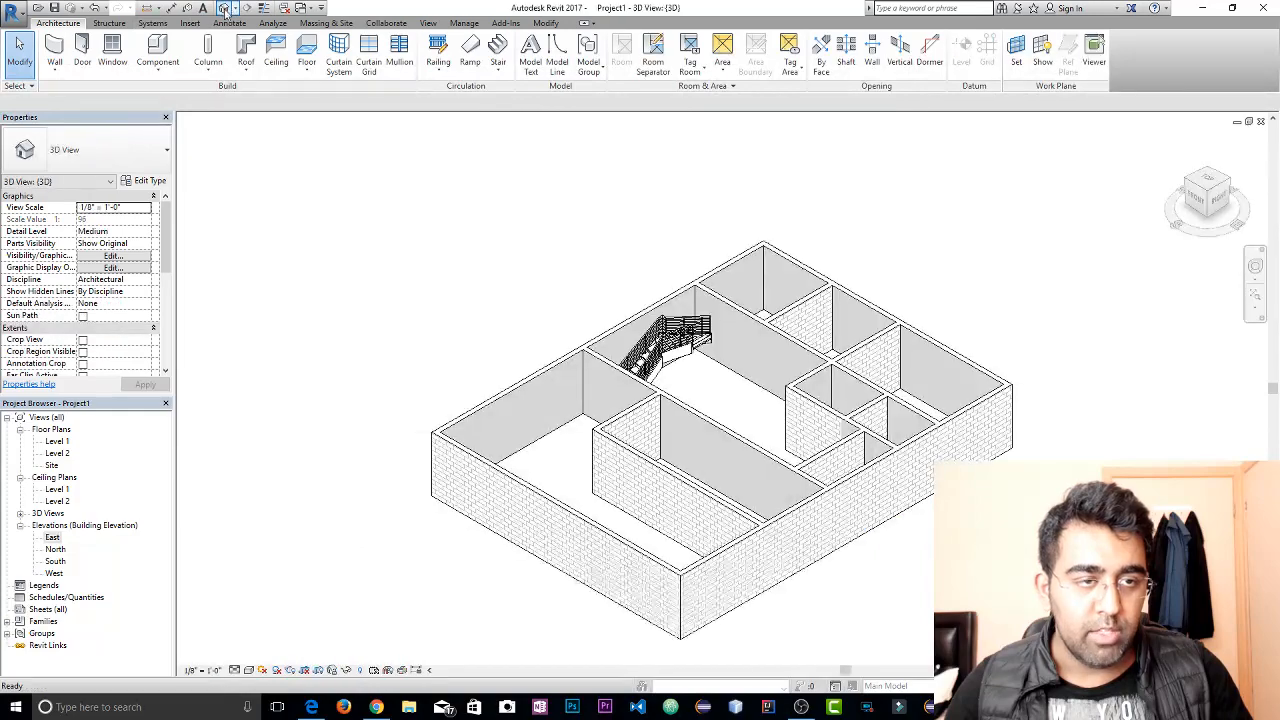
{"action": "middle_click_drag", "start_coordinate": [660, 505], "coordinate": [857, 514], "text": "shift"}
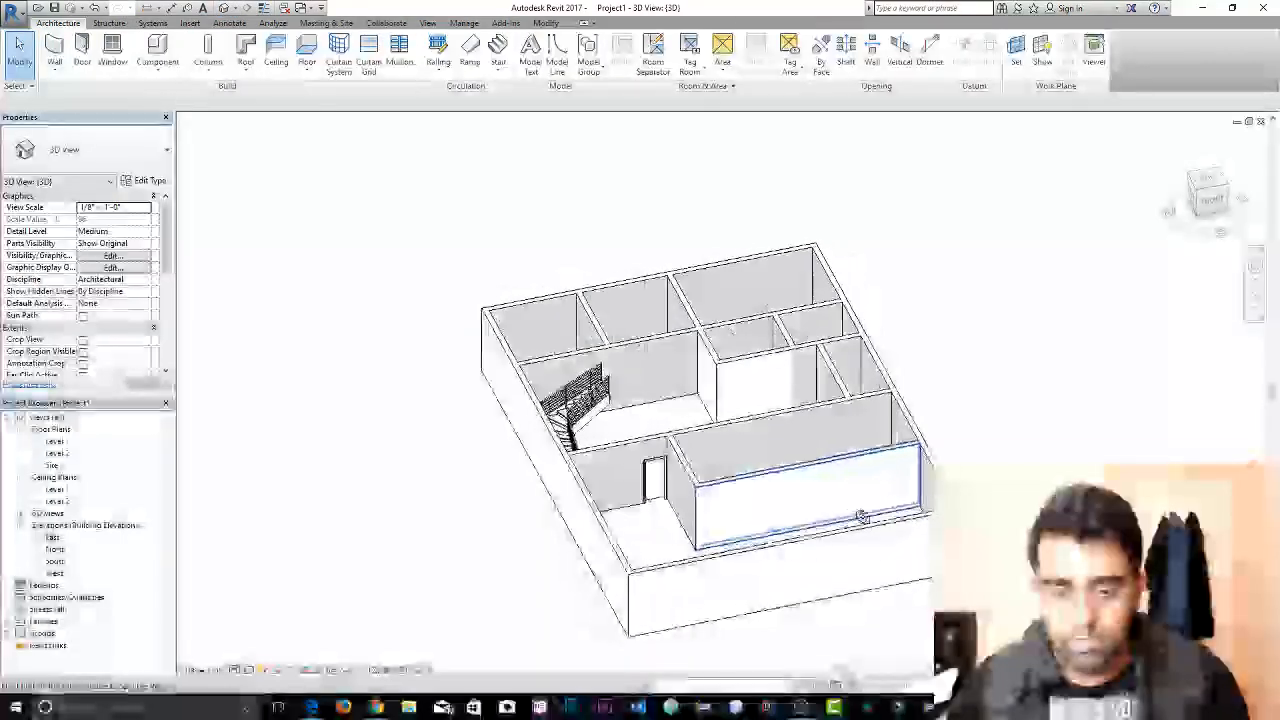
{"action": "left_click", "coordinate": [250, 671]}
{"action": "left_click", "coordinate": [280, 643]}
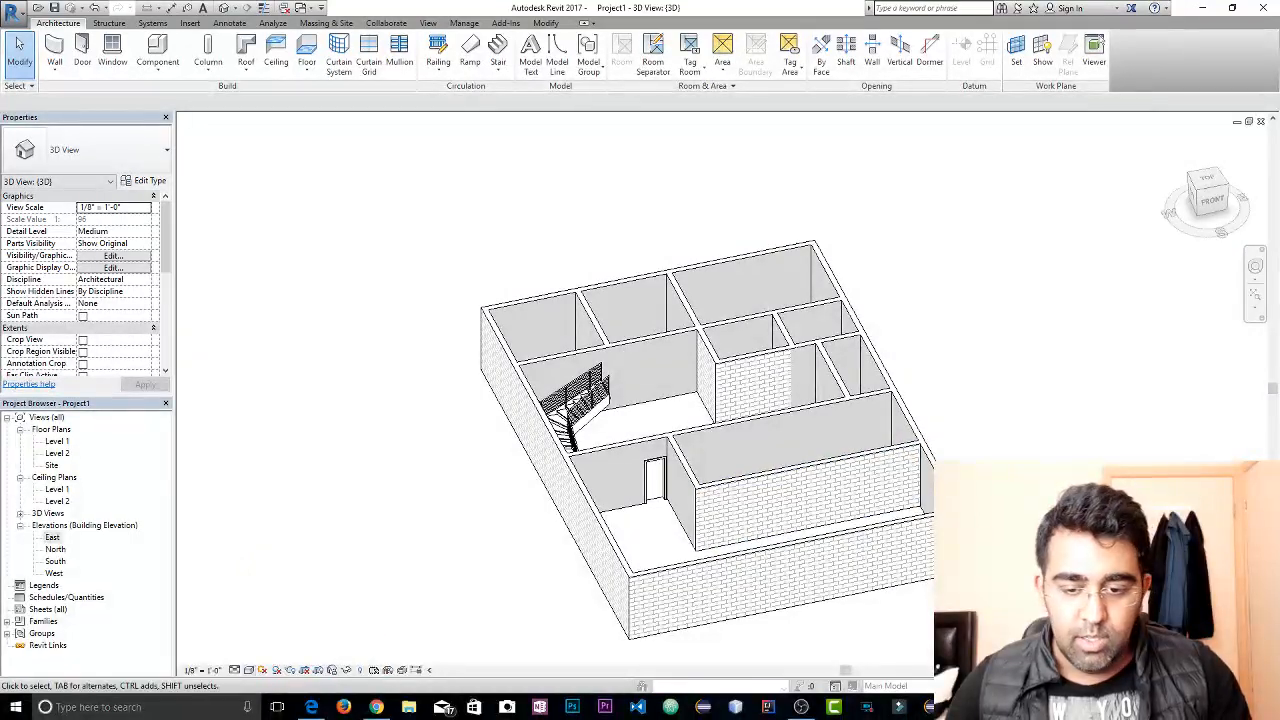
{"action": "middle_click_drag", "start_coordinate": [815, 600], "coordinate": [766, 526], "text": "shift"}
{"action": "scroll", "coordinate": [580, 342], "scroll_direction": "up", "scroll_amount": 6}
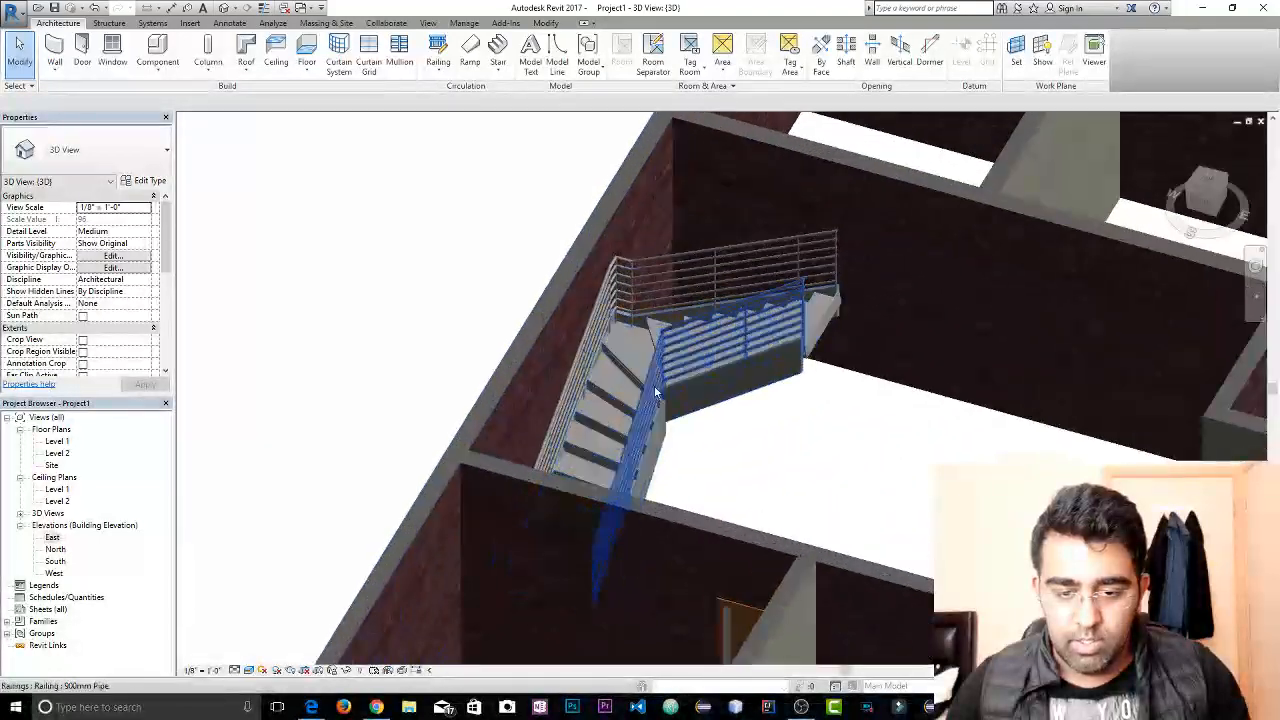
{"action": "middle_click_drag", "start_coordinate": [655, 392], "coordinate": [808, 331], "text": "shift"}
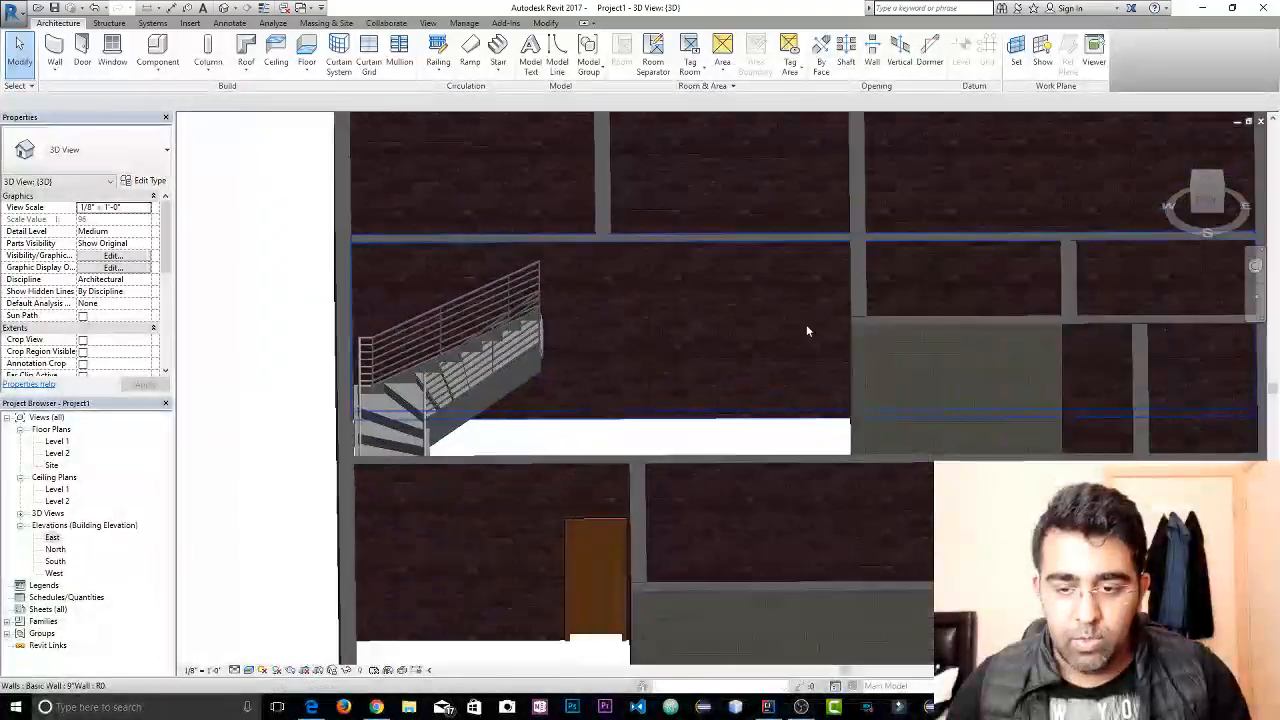
{"action": "scroll", "coordinate": [660, 454], "scroll_direction": "down", "scroll_amount": 3}
{"action": "middle_click_drag", "start_coordinate": [660, 454], "coordinate": [720, 397], "text": "shift"}
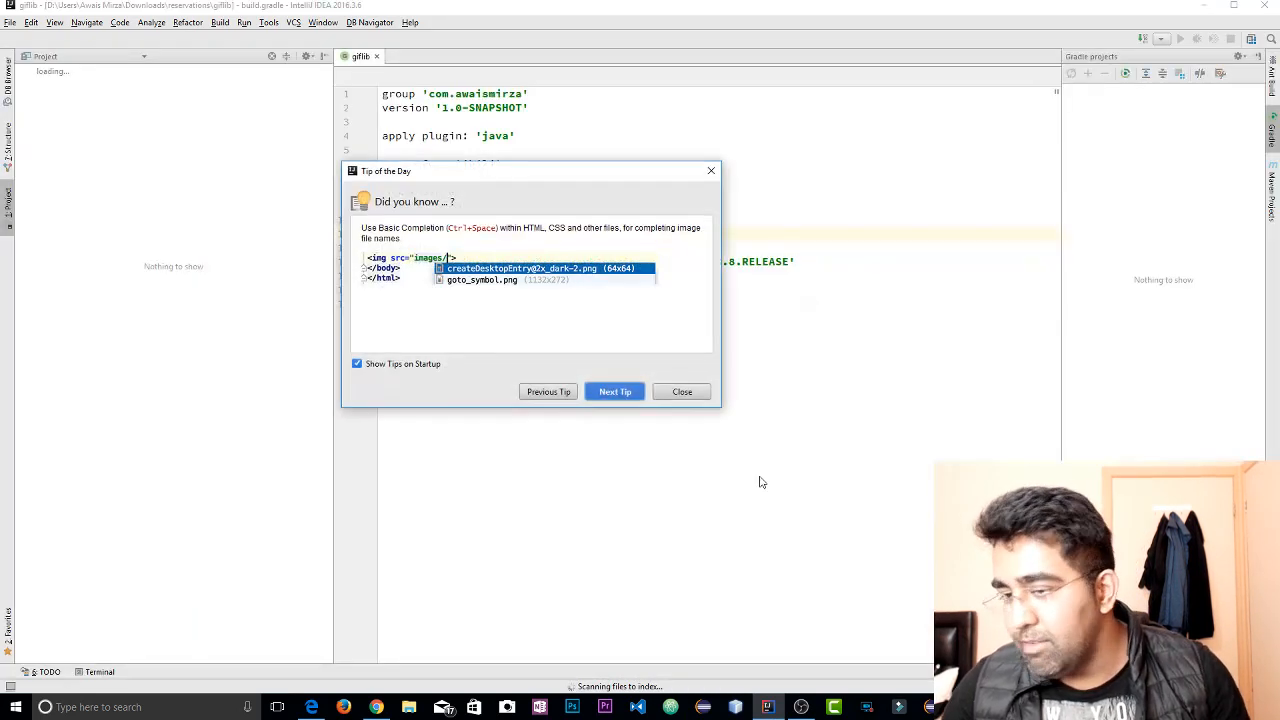
Switch to IntelliJ IDEA, dismiss the startup tip and examine the .idea and gradle folders of the giflib project
{"action": "left_click", "coordinate": [682, 392]}
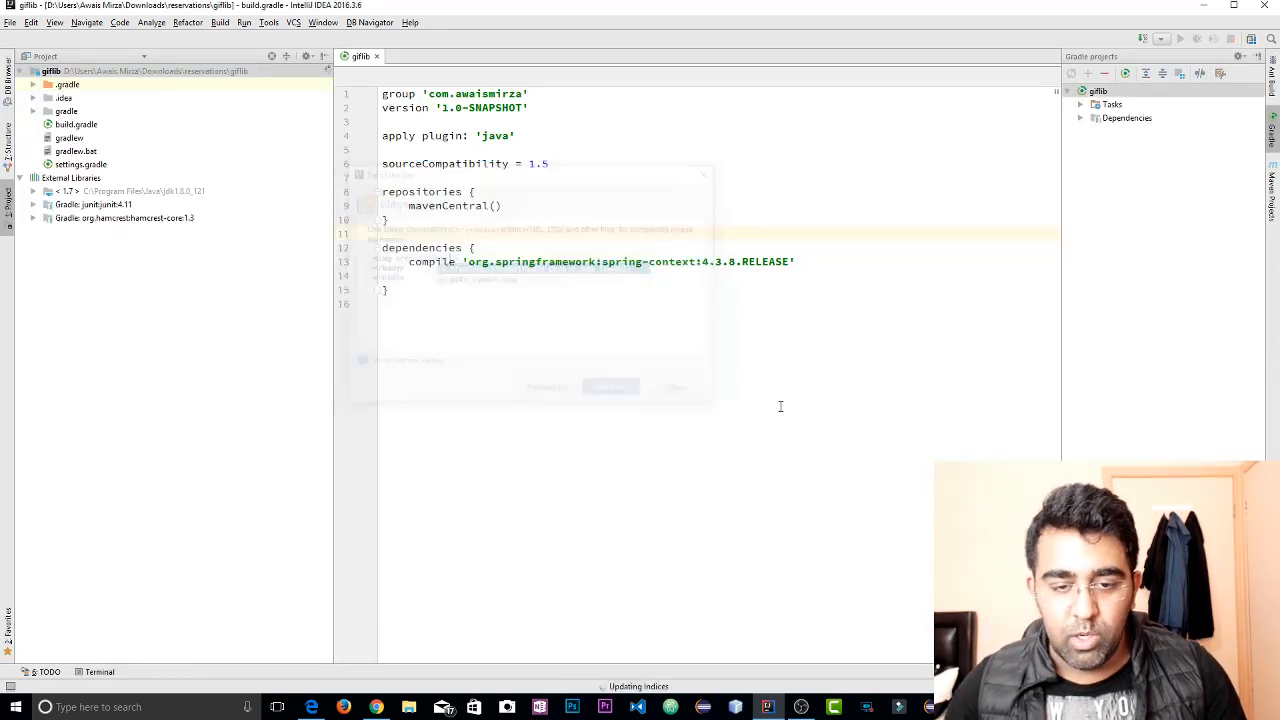
{"action": "left_click", "coordinate": [723, 424]}
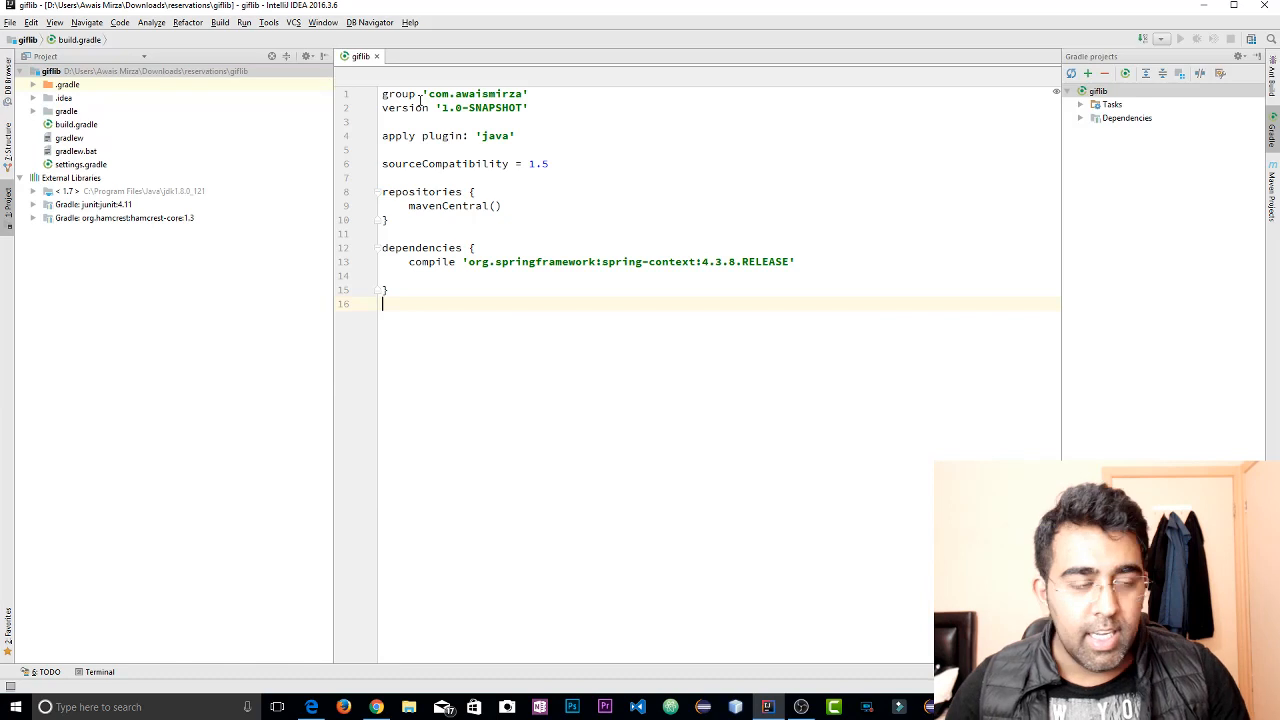
{"action": "left_click", "coordinate": [115, 287]}
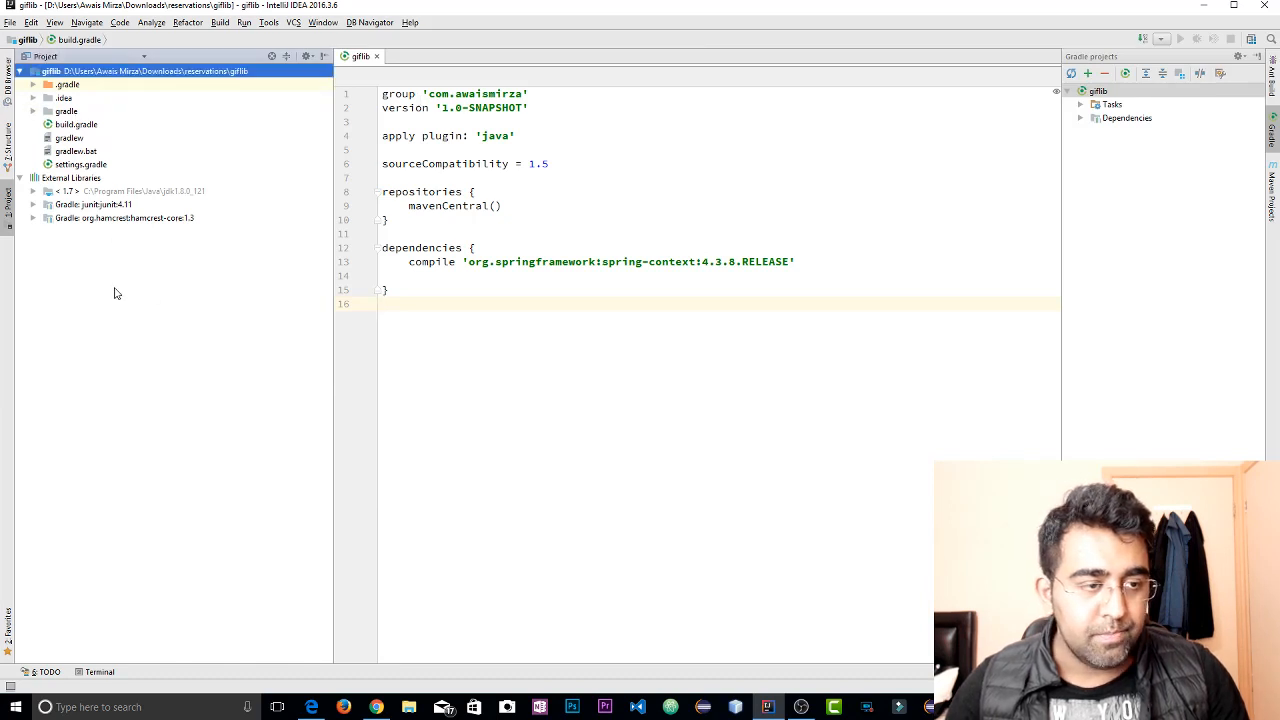
{"action": "left_click", "coordinate": [34, 100]}
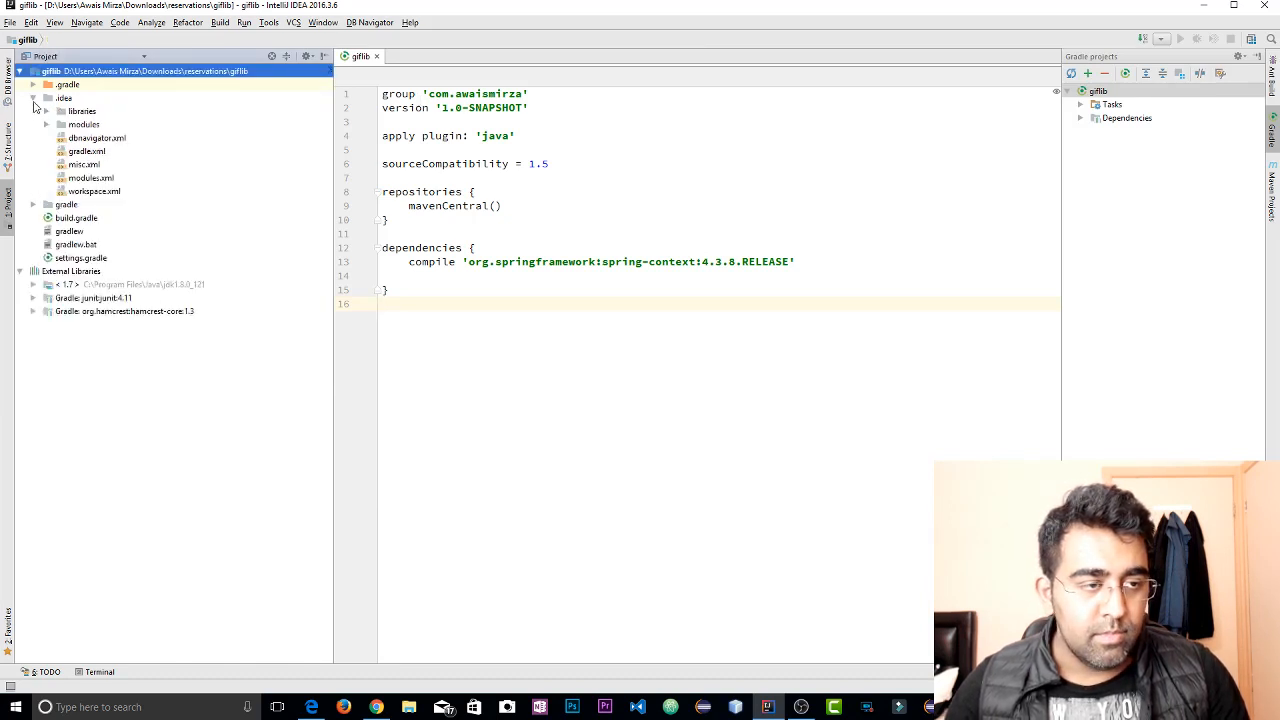
{"action": "left_click", "coordinate": [33, 98]}
{"action": "left_click", "coordinate": [33, 111]}
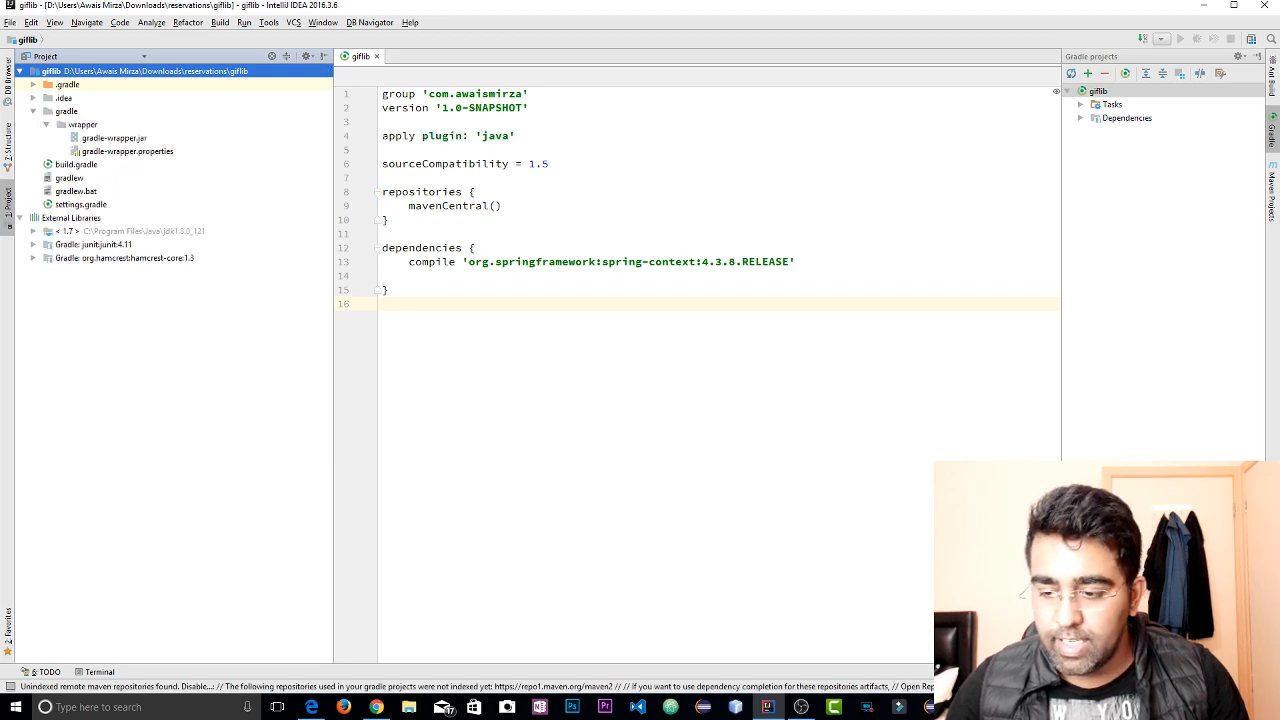
{"action": "left_click", "coordinate": [858, 540]}
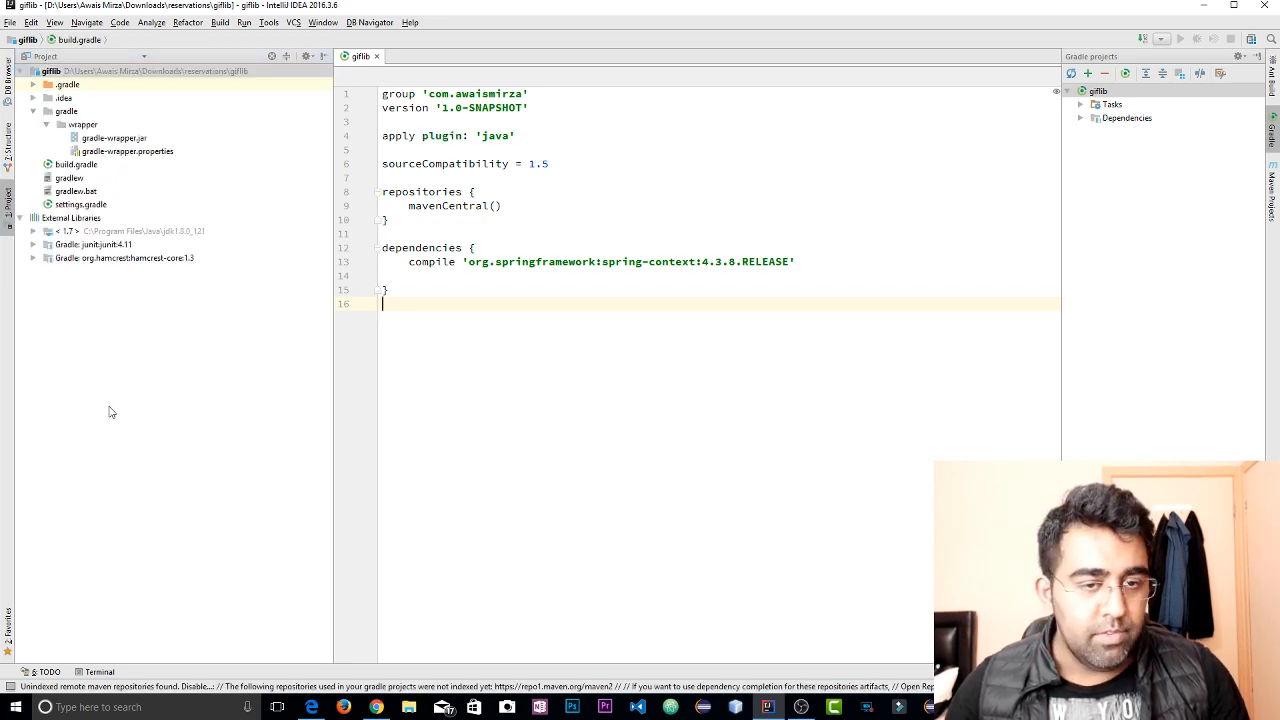
Close the giflib project and reopen it from the recent projects
{"action": "left_click", "coordinate": [9, 22]}
{"action": "left_click", "coordinate": [58, 88]}
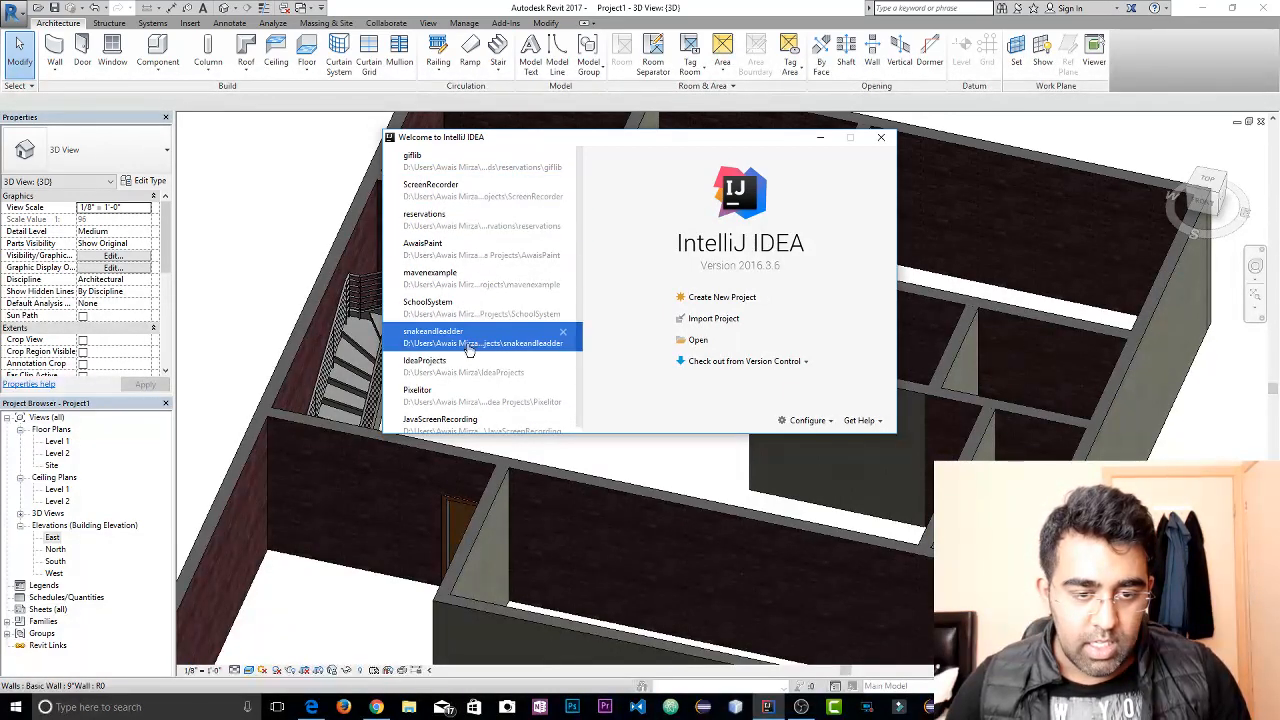
{"action": "left_click", "coordinate": [494, 164]}
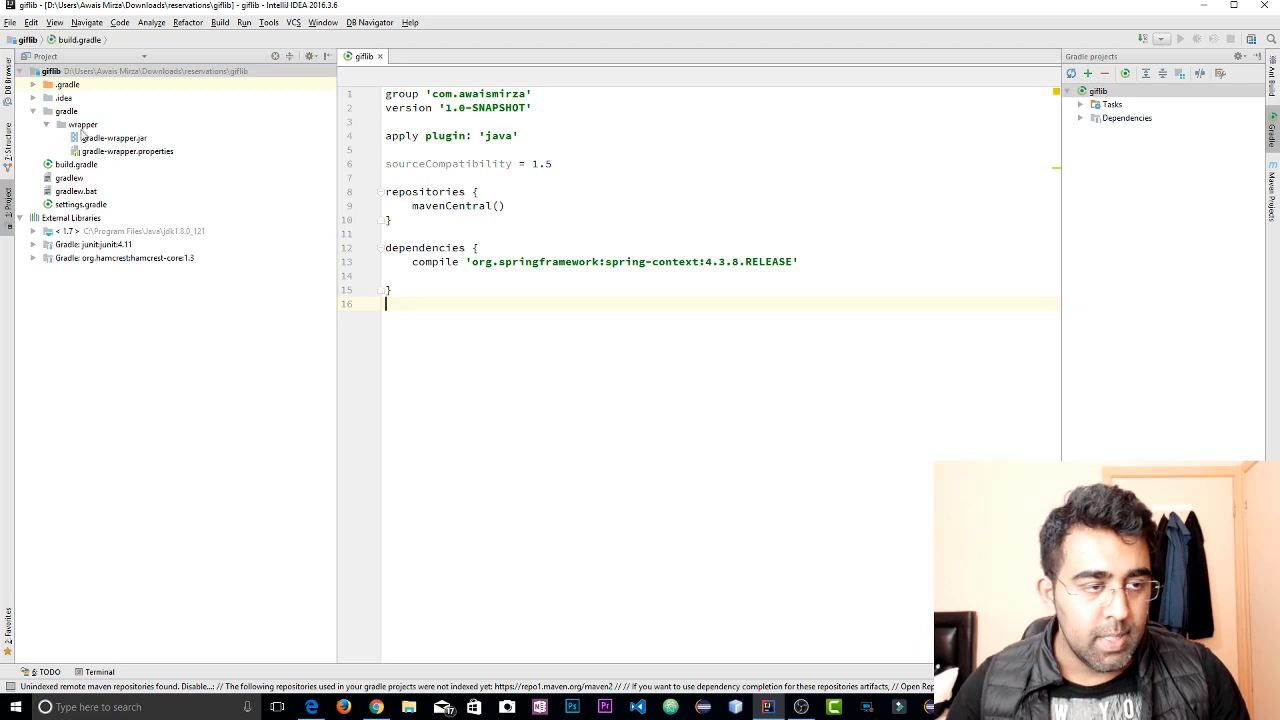
Recheck the gradle folder's contents and refresh the giflib Gradle project
{"action": "left_click", "coordinate": [47, 124]}
{"action": "left_click", "coordinate": [47, 124]}
{"action": "left_click", "coordinate": [33, 112]}
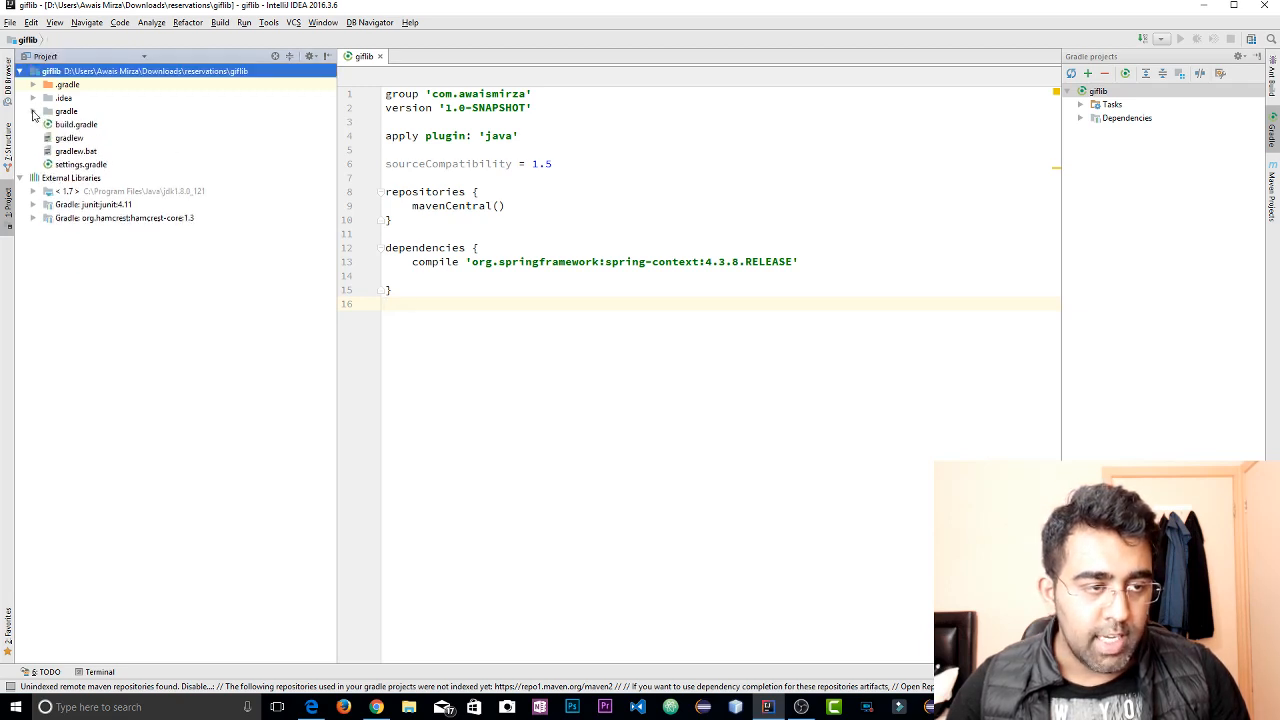
{"action": "left_click", "coordinate": [33, 112]}
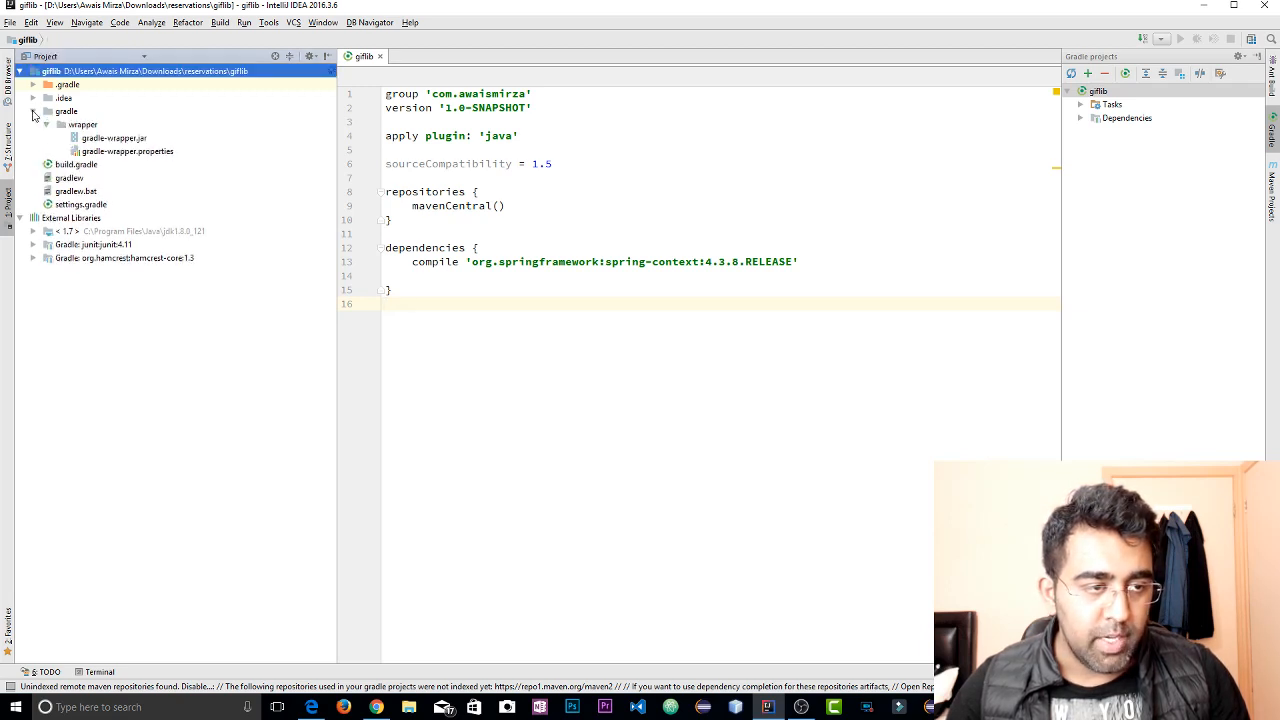
{"action": "left_click", "coordinate": [1071, 74]}
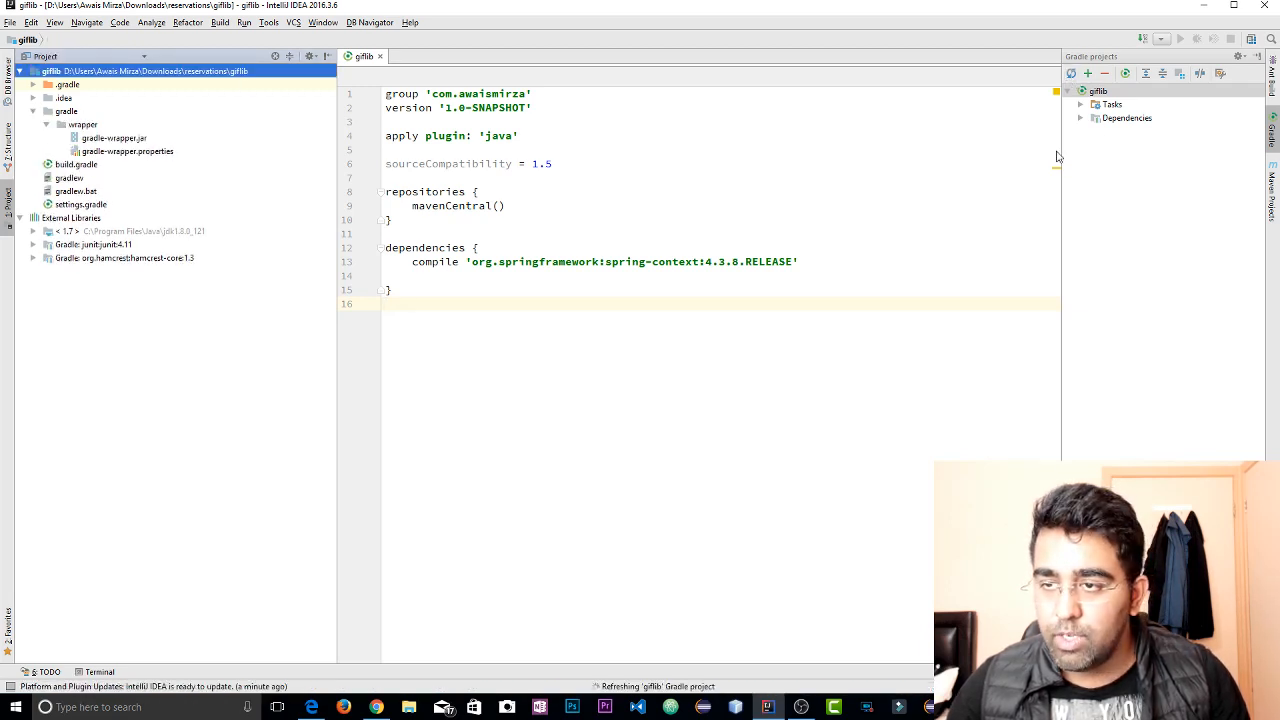
{"action": "left_click", "coordinate": [745, 365]}
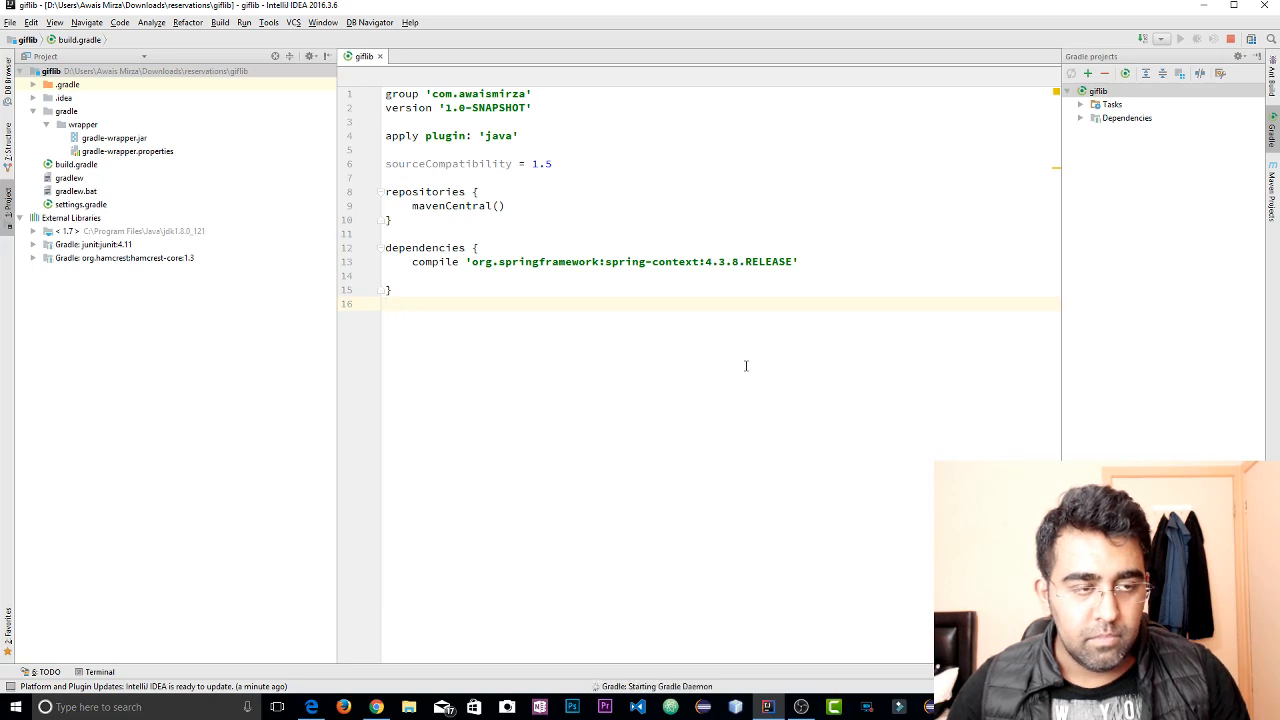
Look through the gradle and .idea folders once more and close the giflib project
{"action": "left_click", "coordinate": [45, 111]}
{"action": "left_click", "coordinate": [33, 111]}
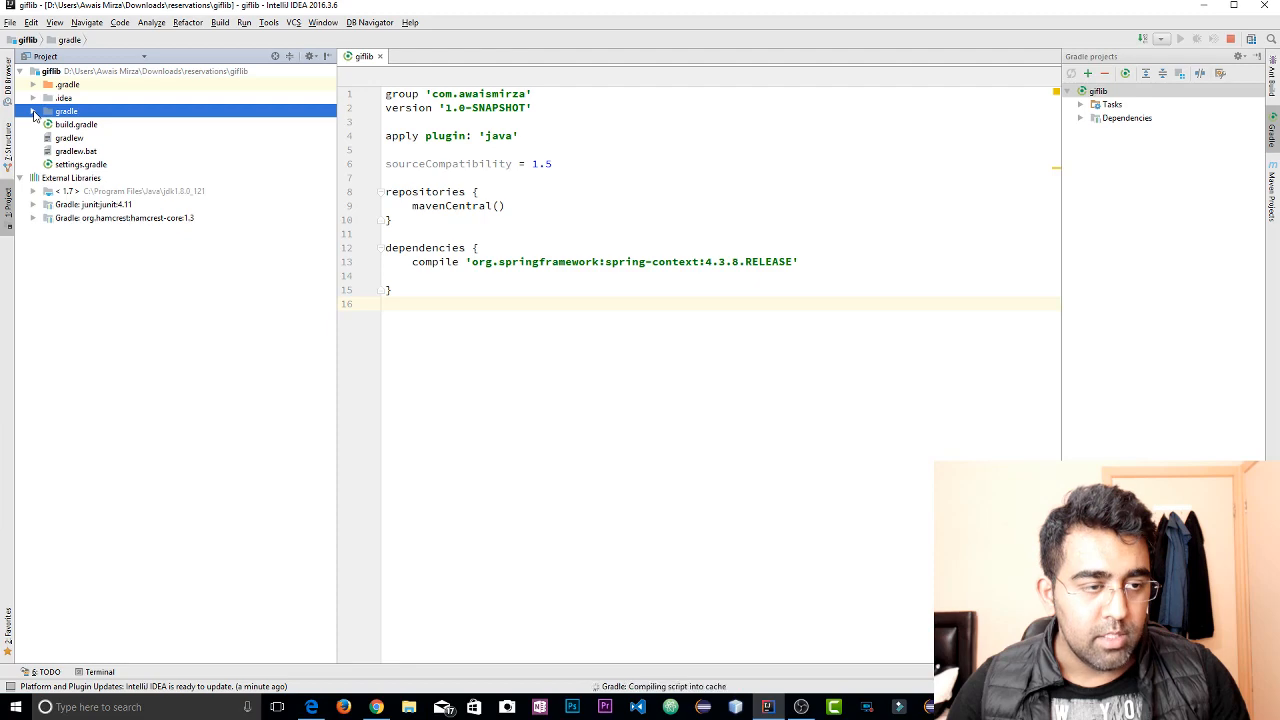
{"action": "left_click", "coordinate": [33, 111]}
{"action": "left_click", "coordinate": [33, 98]}
{"action": "left_click", "coordinate": [33, 98]}
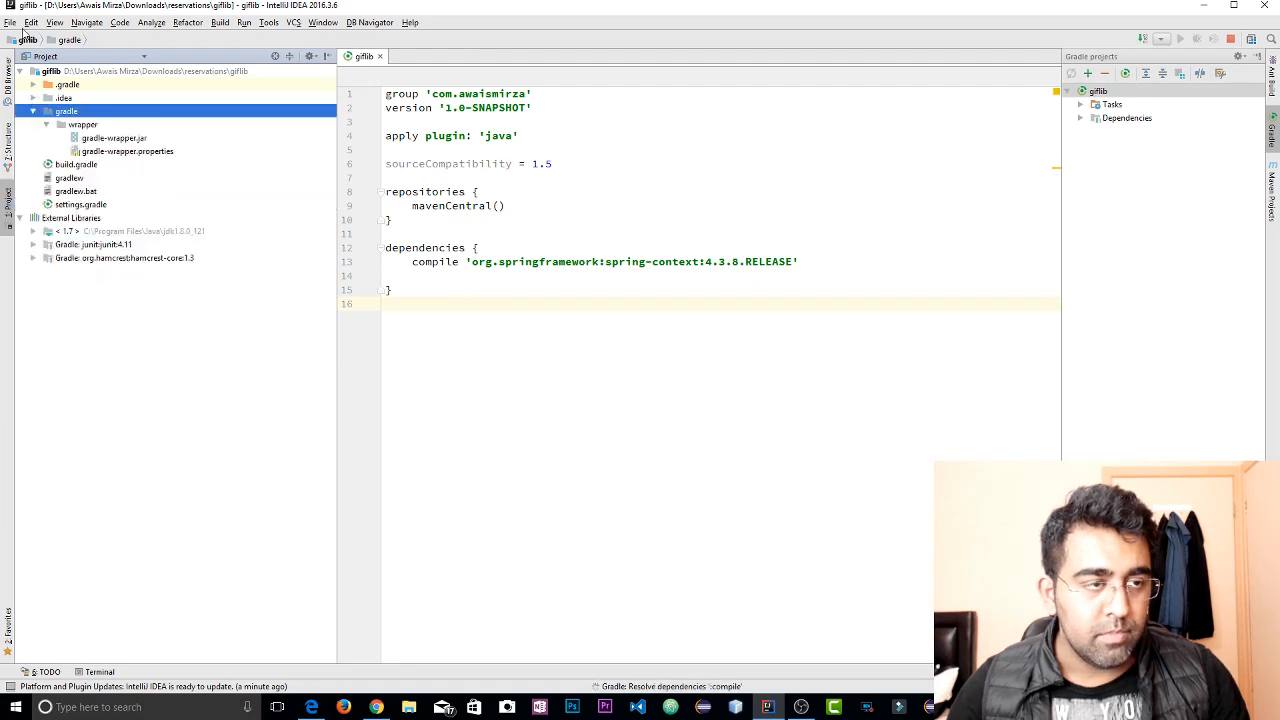
{"action": "left_click", "coordinate": [9, 22]}
{"action": "left_click", "coordinate": [33, 84]}
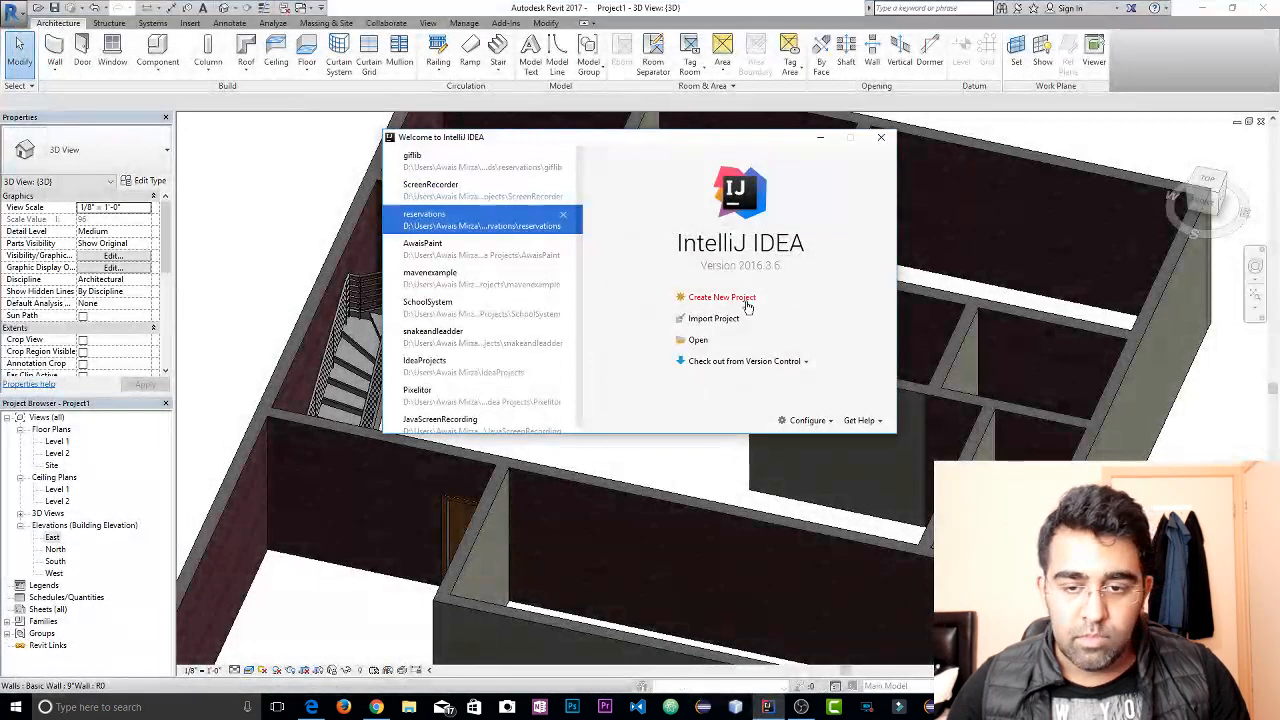
Bring up the dialog for opening an existing project and enlarge it to show more of the folder tree
{"action": "left_click", "coordinate": [698, 341]}
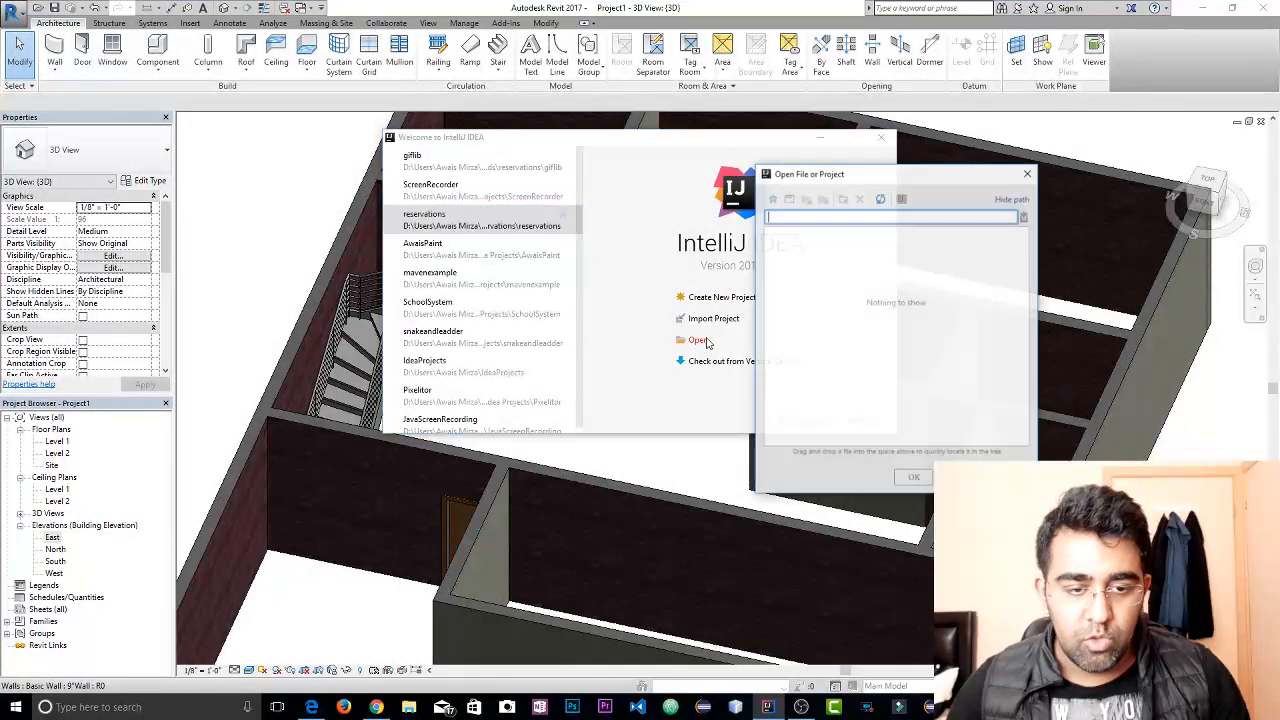
{"action": "left_click_drag", "start_coordinate": [937, 183], "coordinate": [732, 166]}
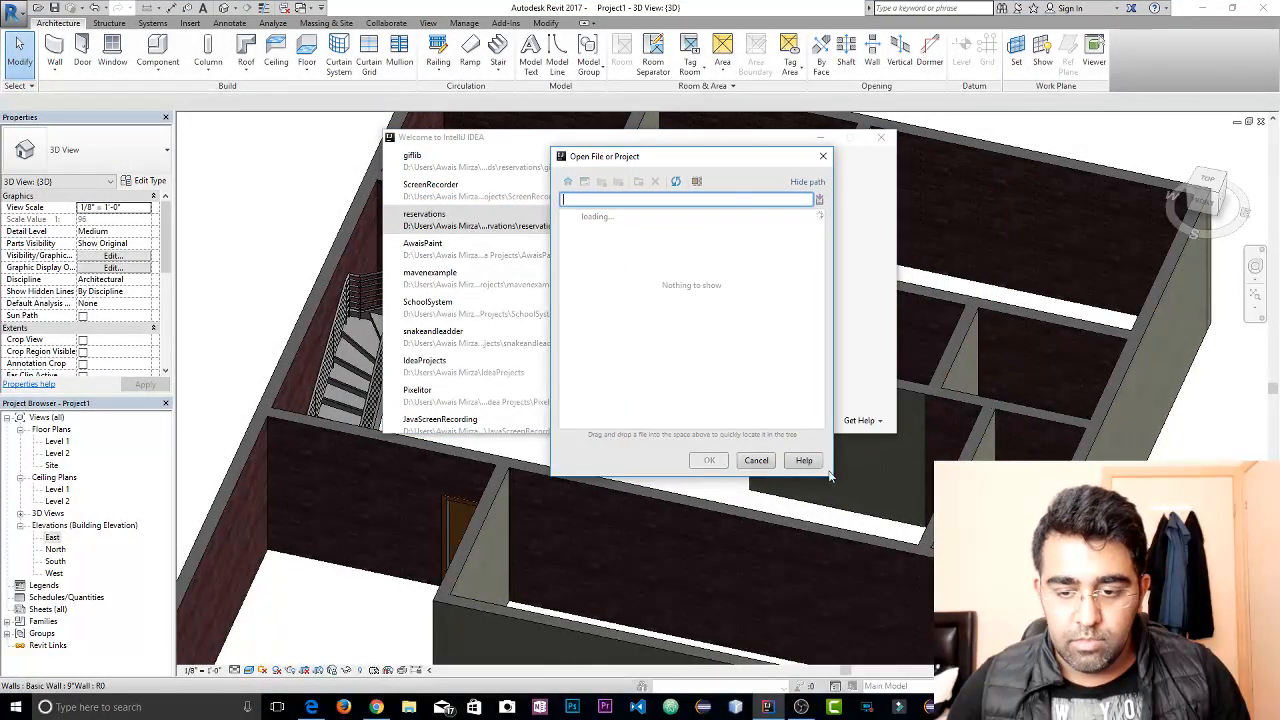
{"action": "left_click_drag", "start_coordinate": [828, 477], "coordinate": [1067, 592]}
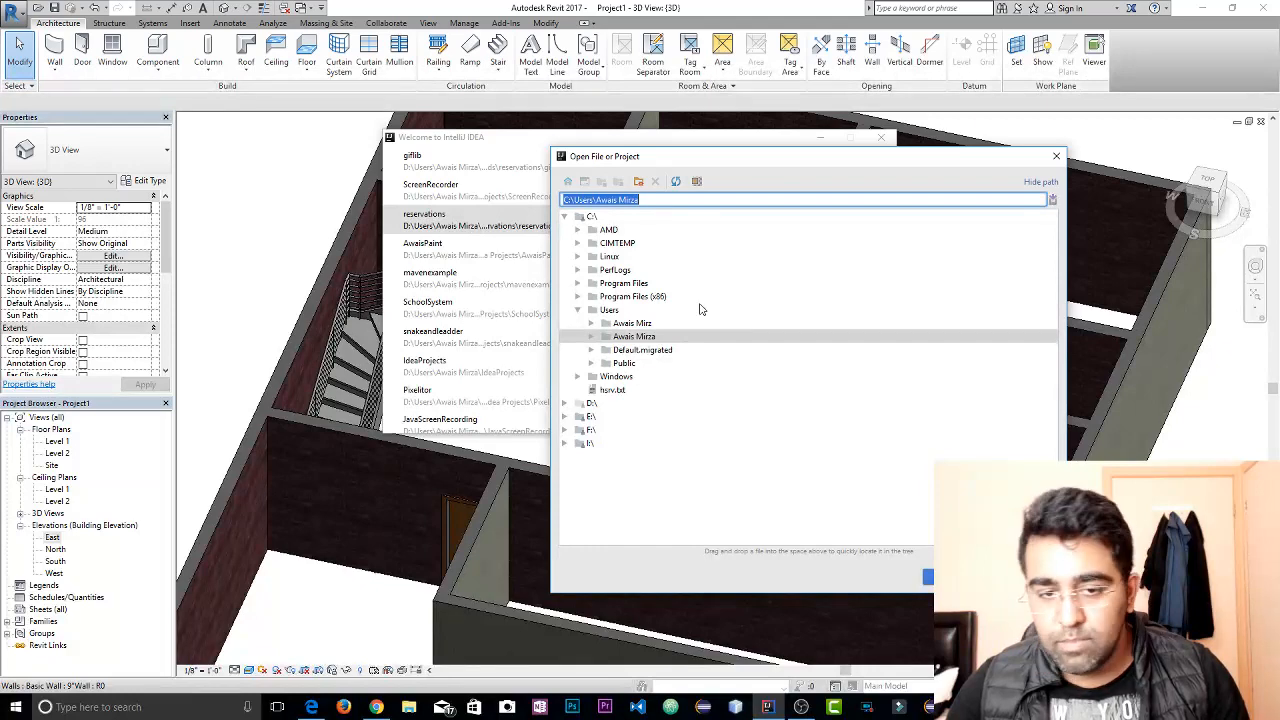
Look through the user's home folder on drive C for the project, including OneDrive and Google Drive, and collapse the Users folder
{"action": "double_click", "coordinate": [634, 337]}
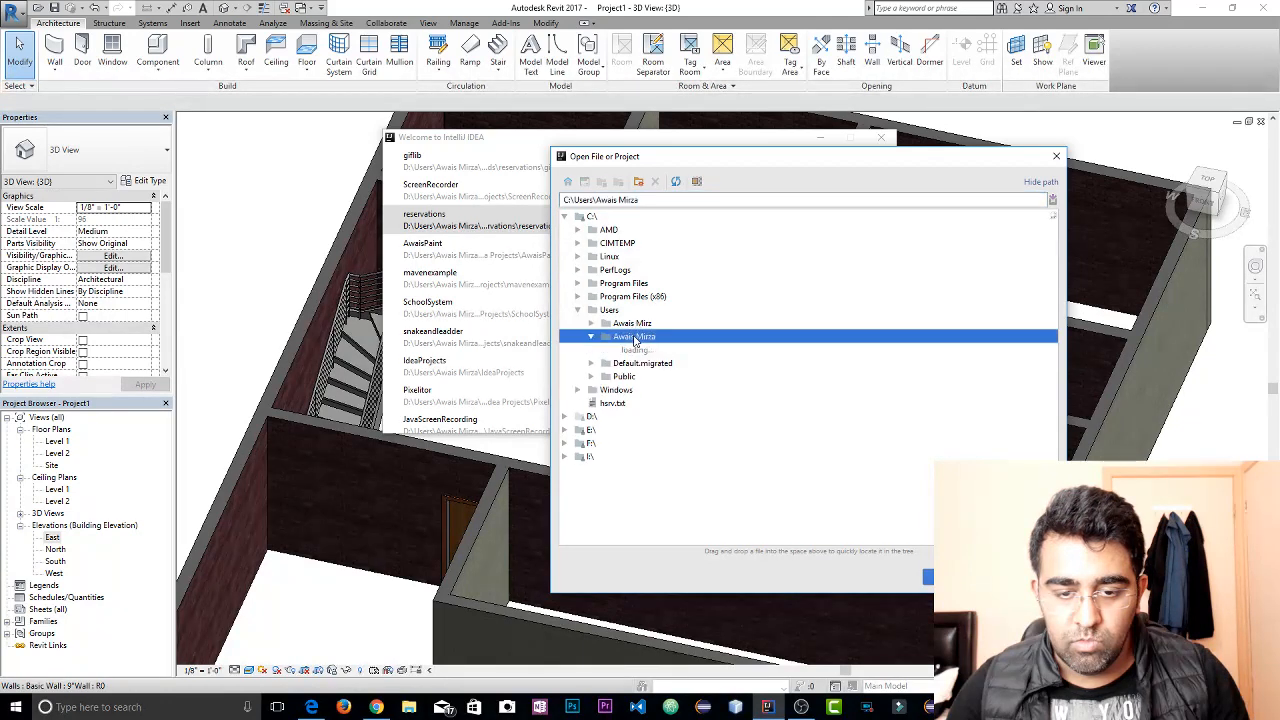
{"action": "scroll", "coordinate": [670, 460], "scroll_direction": "down", "scroll_amount": 2}
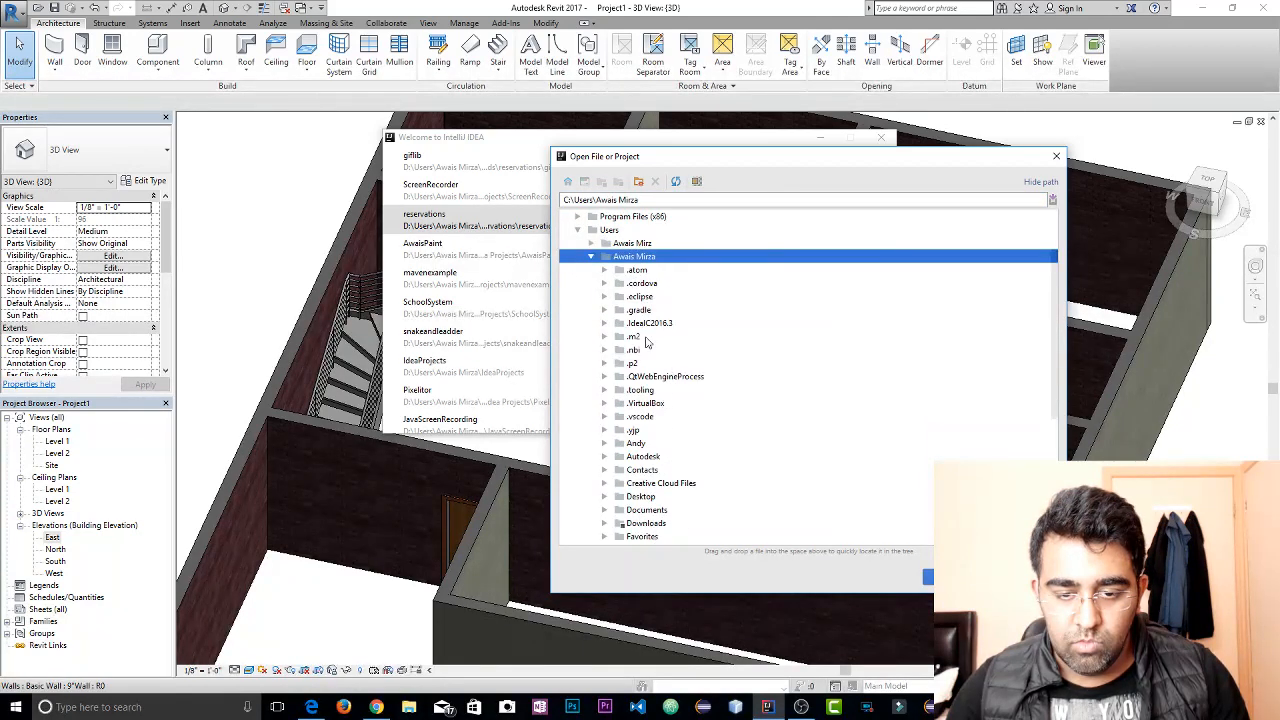
{"action": "scroll", "coordinate": [660, 465], "scroll_direction": "down", "scroll_amount": 2}
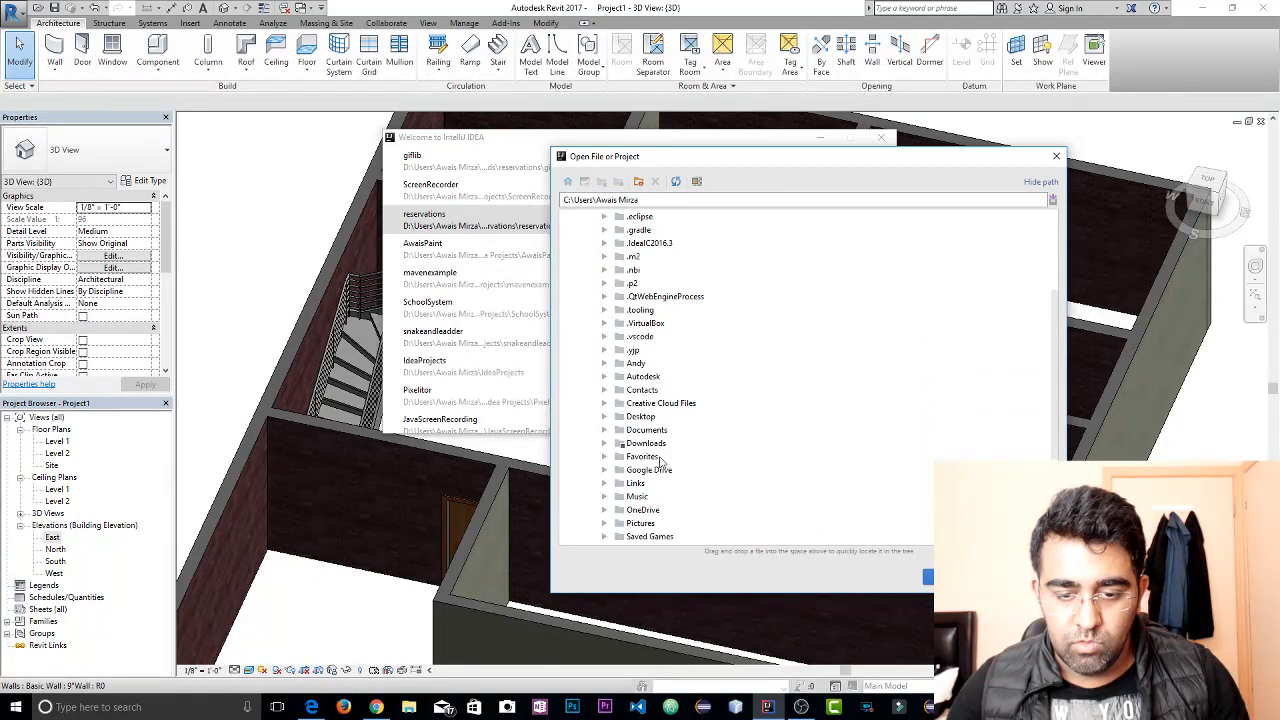
{"action": "scroll", "coordinate": [680, 454], "scroll_direction": "down", "scroll_amount": 1}
{"action": "left_click", "coordinate": [652, 472]}
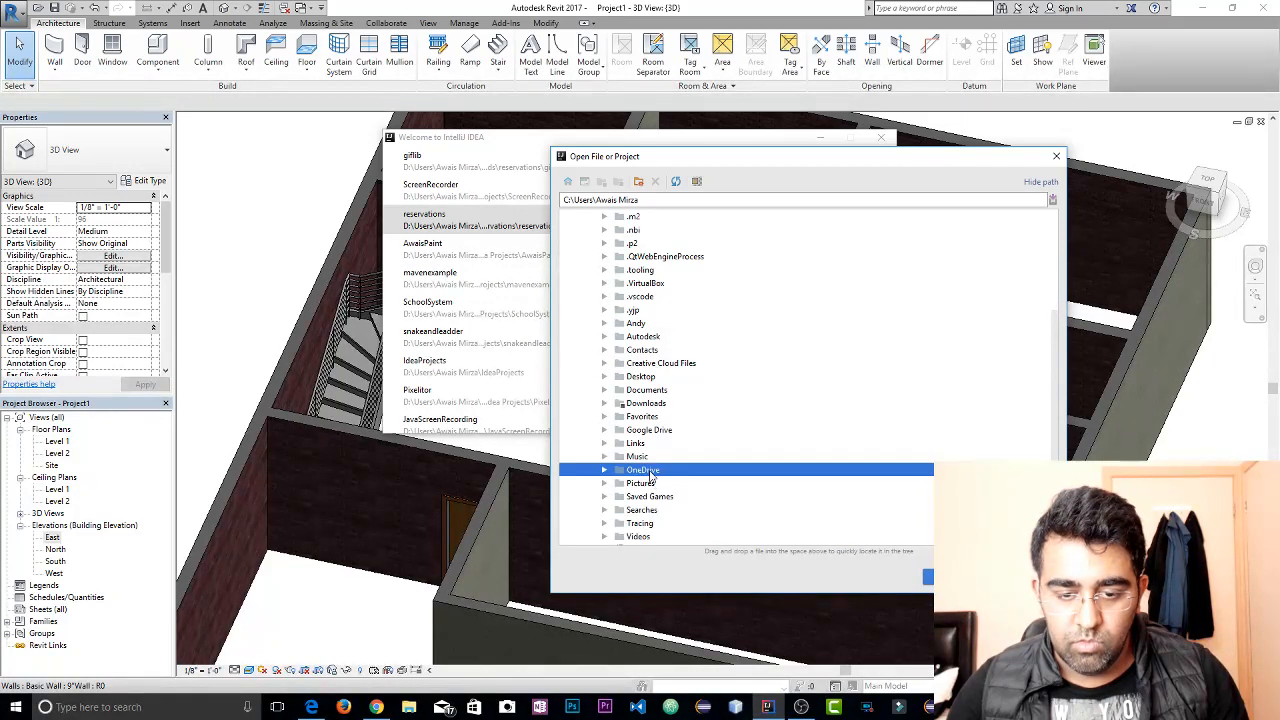
{"action": "left_click", "coordinate": [652, 430]}
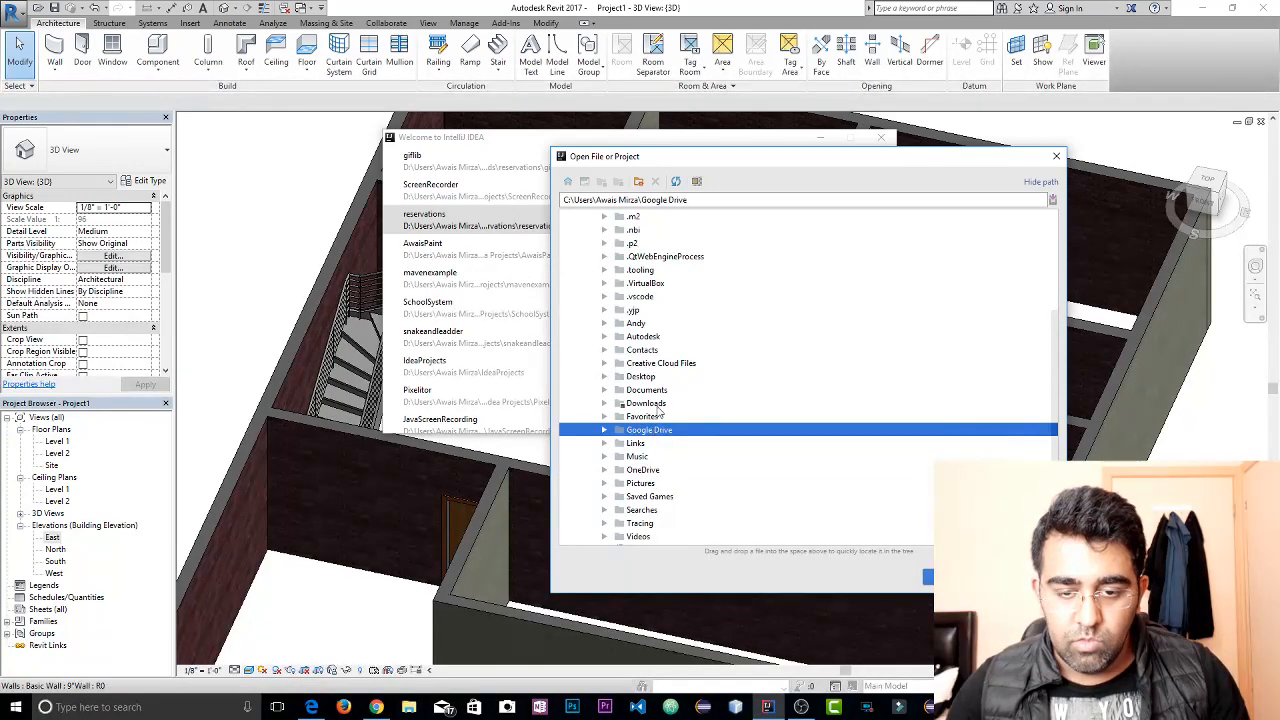
{"action": "scroll", "coordinate": [667, 487], "scroll_direction": "down", "scroll_amount": 2}
{"action": "scroll", "coordinate": [668, 487], "scroll_direction": "up", "scroll_amount": 2}
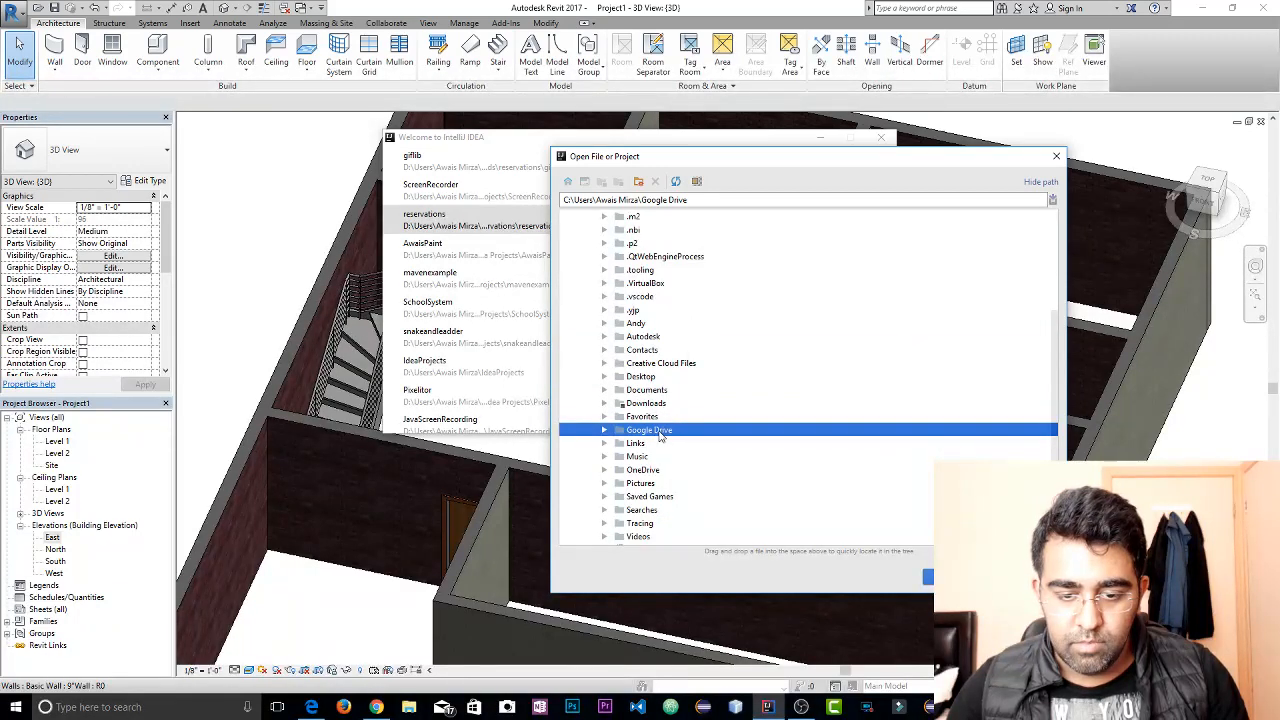
{"action": "scroll", "coordinate": [660, 435], "scroll_direction": "up", "scroll_amount": 5}
{"action": "left_click", "coordinate": [591, 307]}
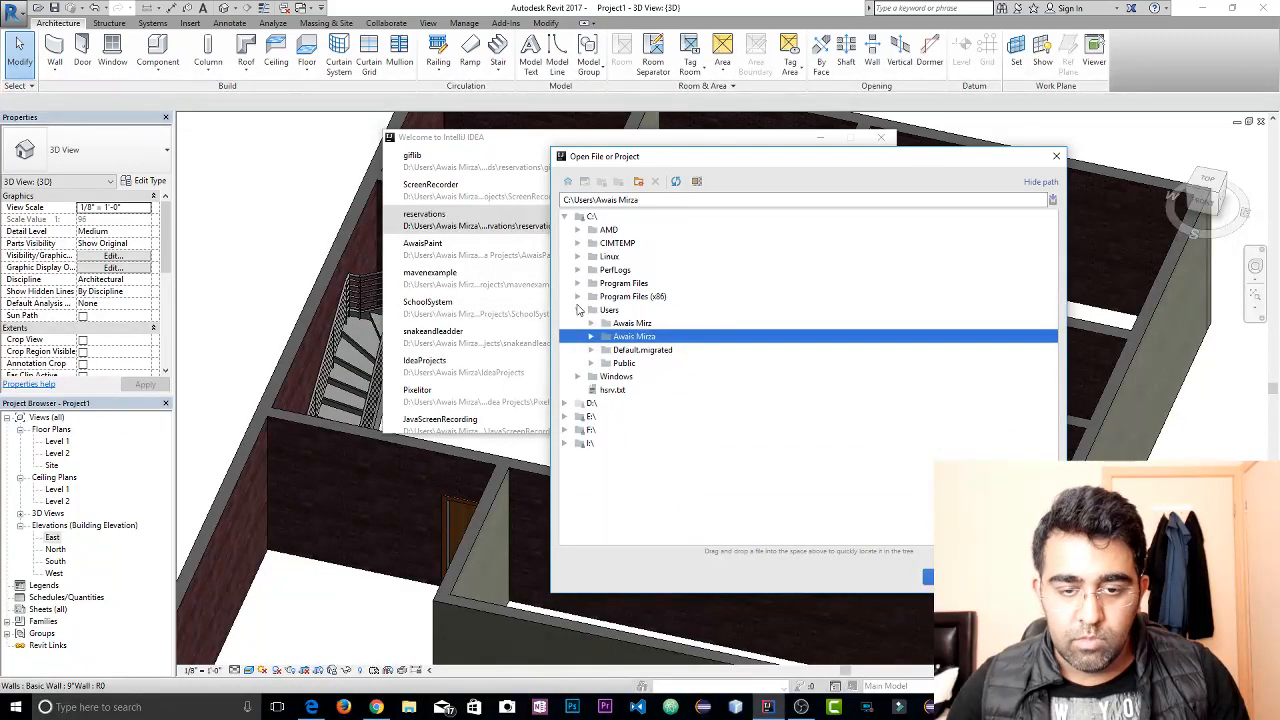
{"action": "left_click", "coordinate": [578, 310]}
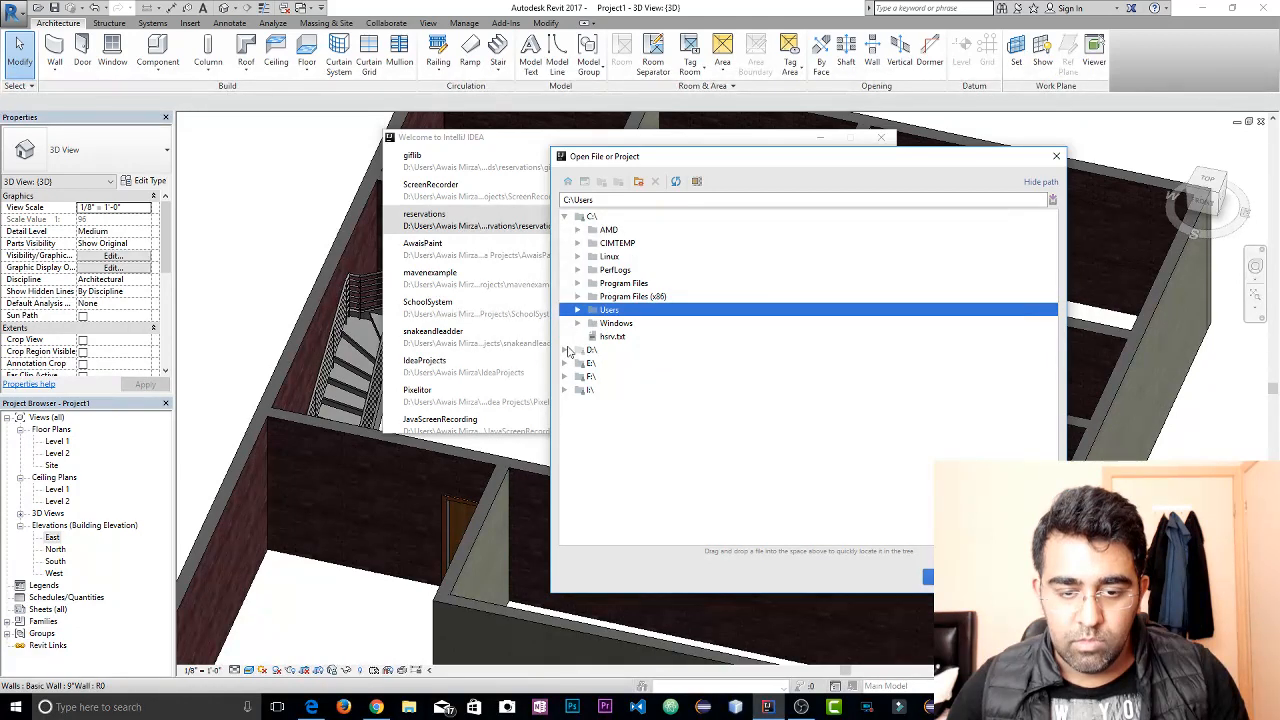
Open the giflib project from Dropbox\Java Projects\Idea Projects in the user's folder on drive D
{"action": "left_click", "coordinate": [565, 350]}
{"action": "double_click", "coordinate": [620, 365]}
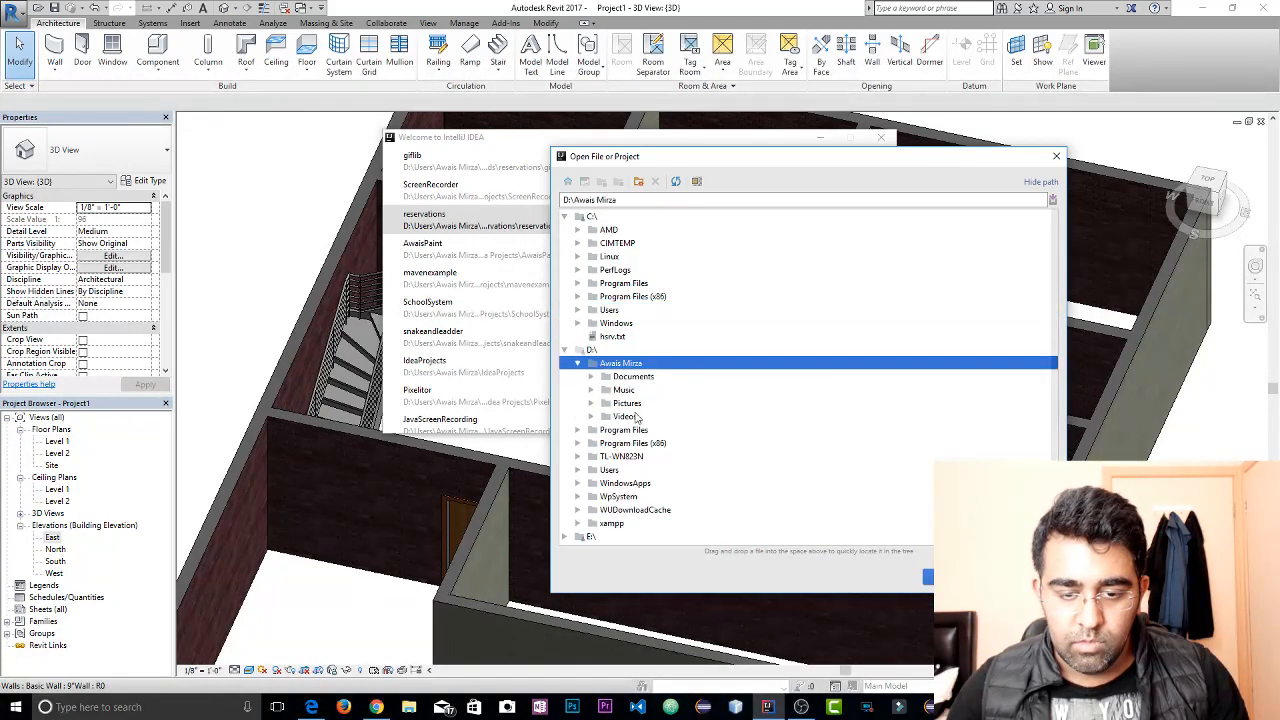
{"action": "left_click", "coordinate": [577, 363]}
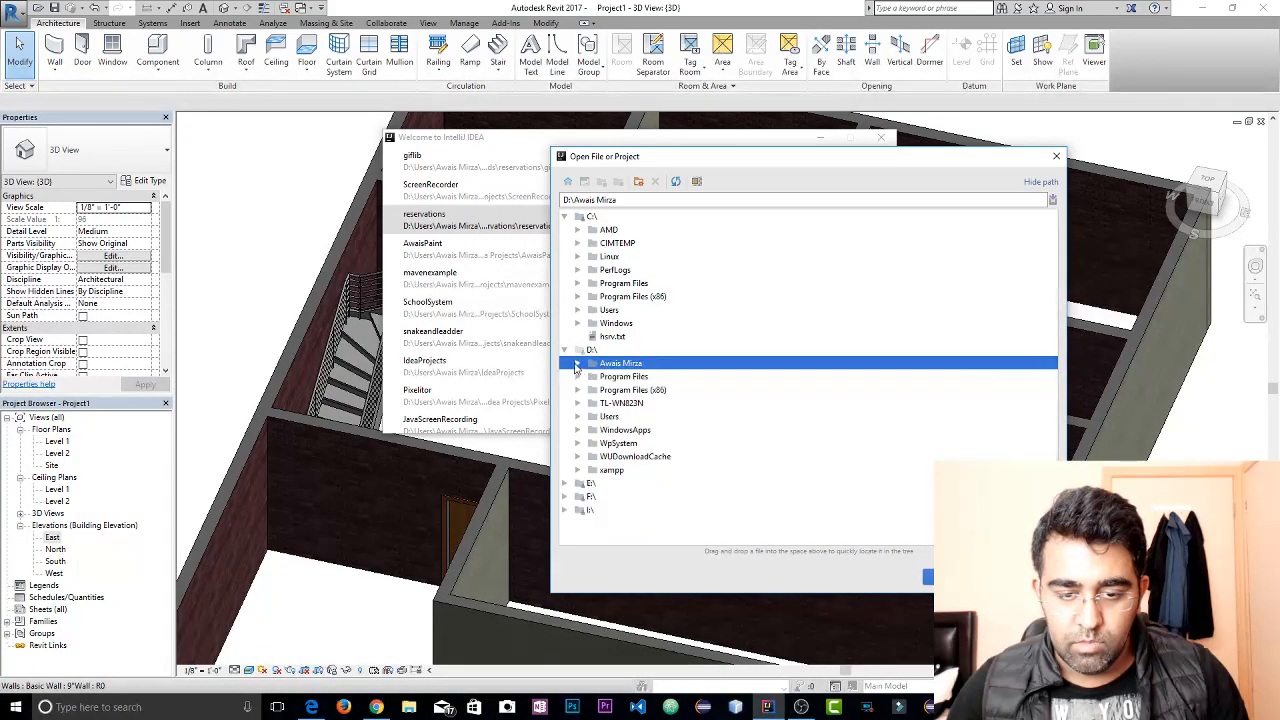
{"action": "double_click", "coordinate": [612, 416]}
{"action": "double_click", "coordinate": [645, 431]}
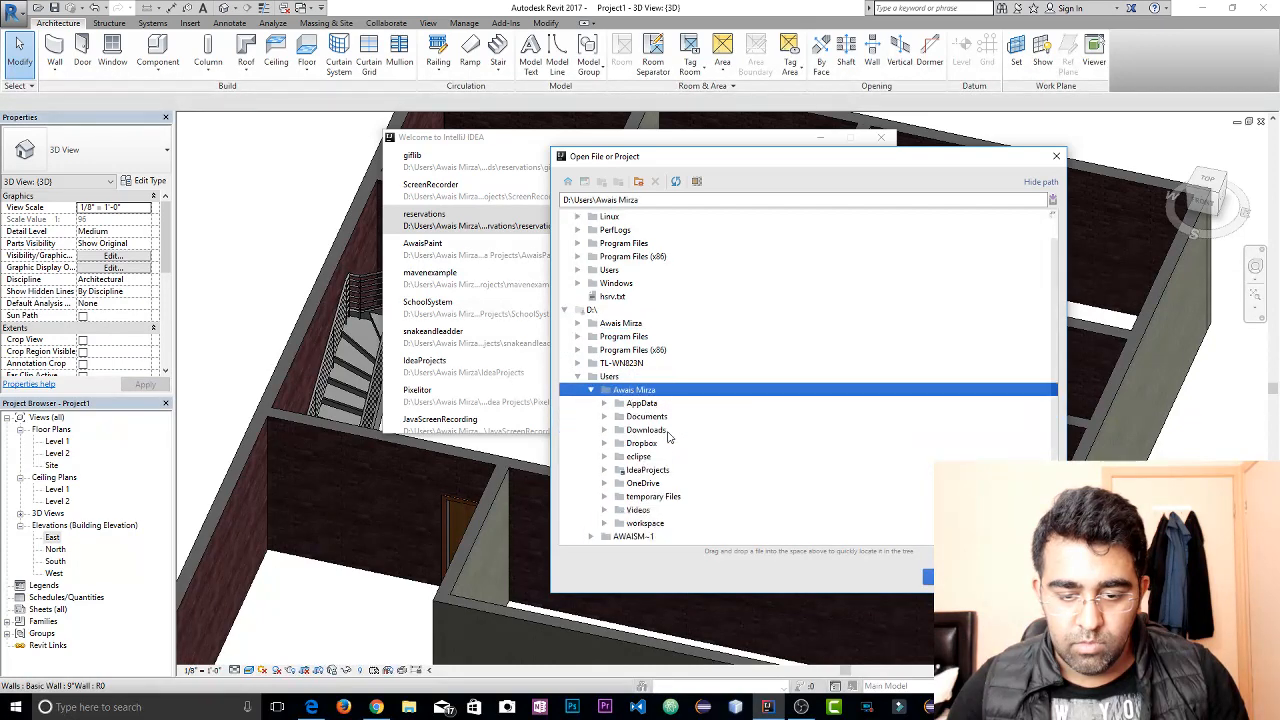
{"action": "double_click", "coordinate": [660, 404]}
{"action": "left_click", "coordinate": [672, 391]}
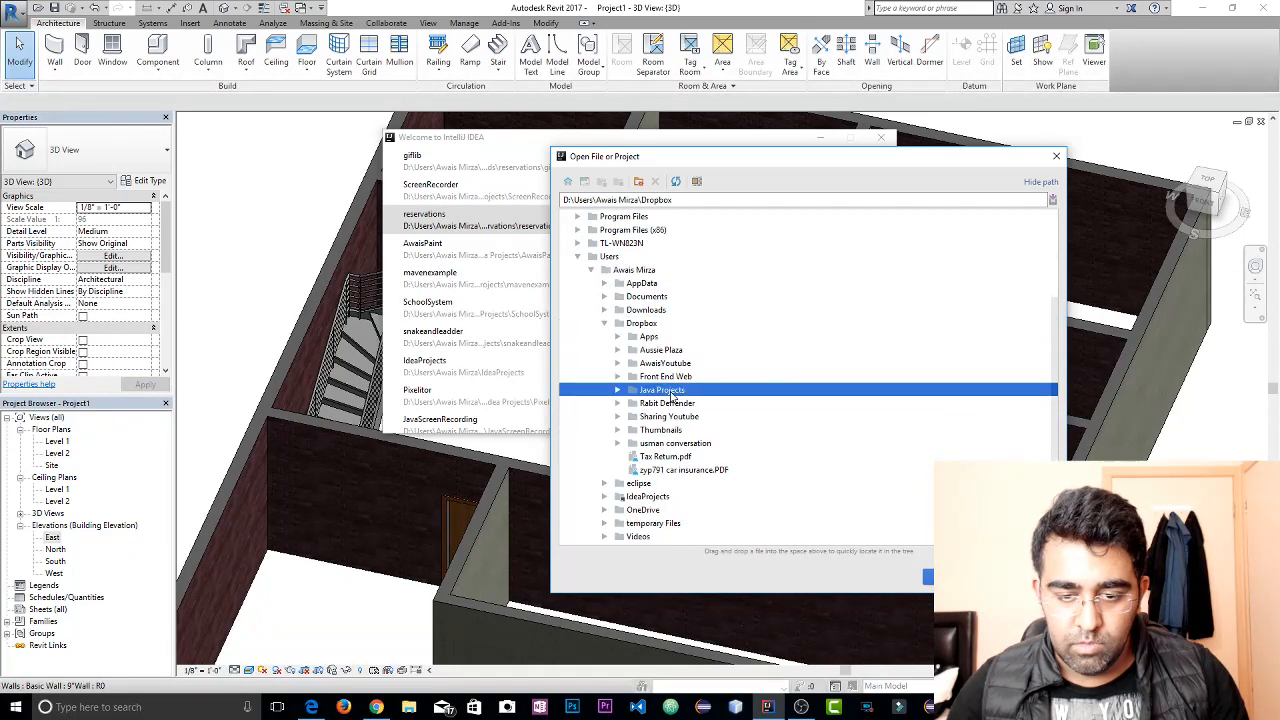
{"action": "double_click", "coordinate": [672, 391]}
{"action": "double_click", "coordinate": [693, 351]}
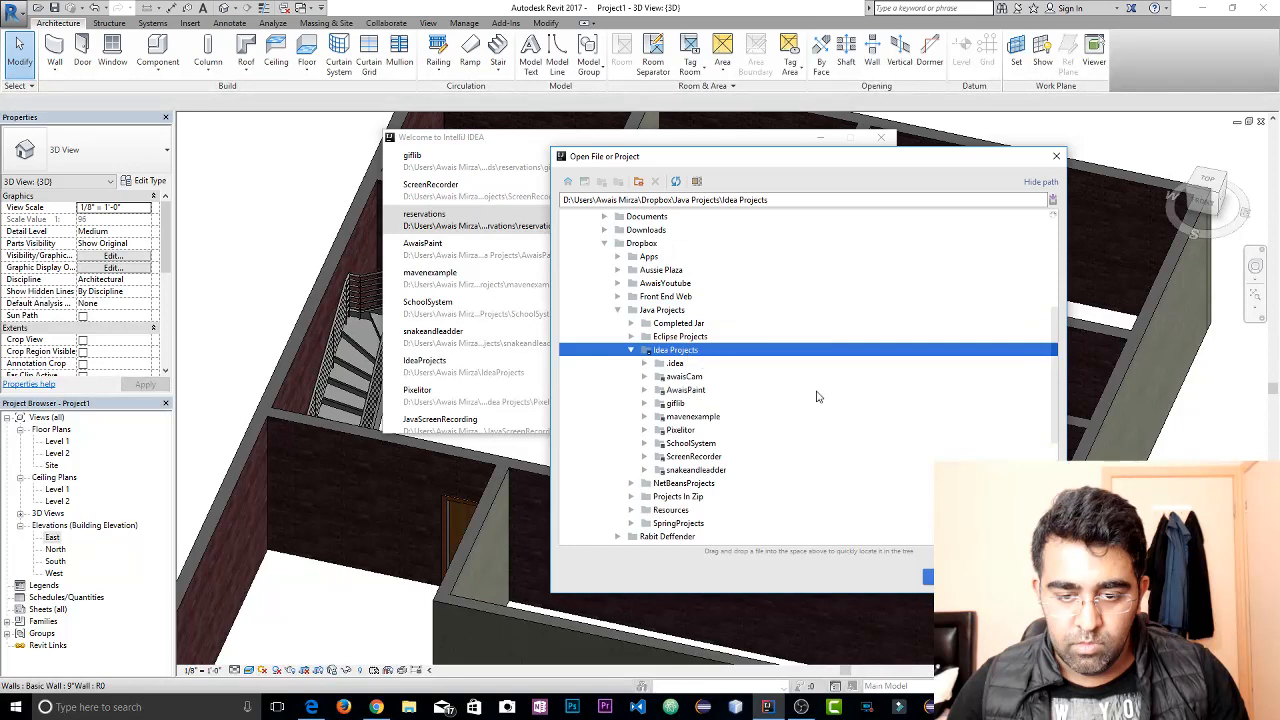
{"action": "double_click", "coordinate": [676, 363]}
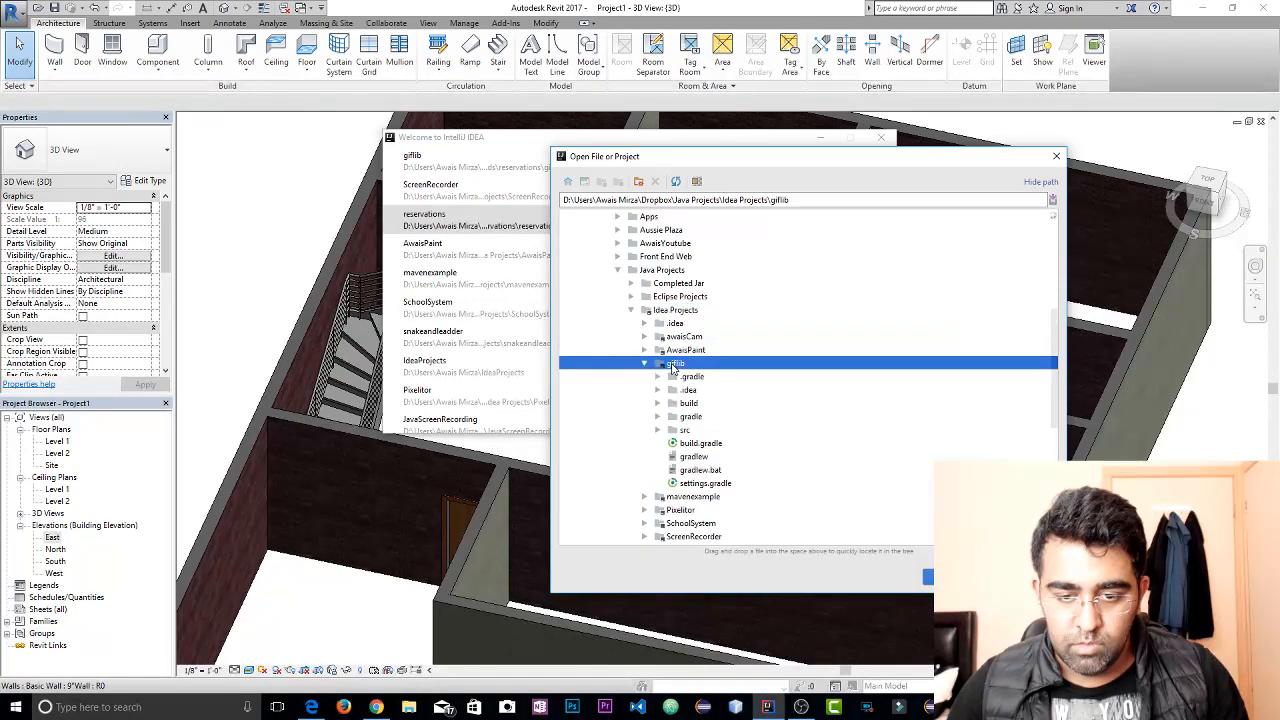
{"action": "left_click", "coordinate": [926, 577]}
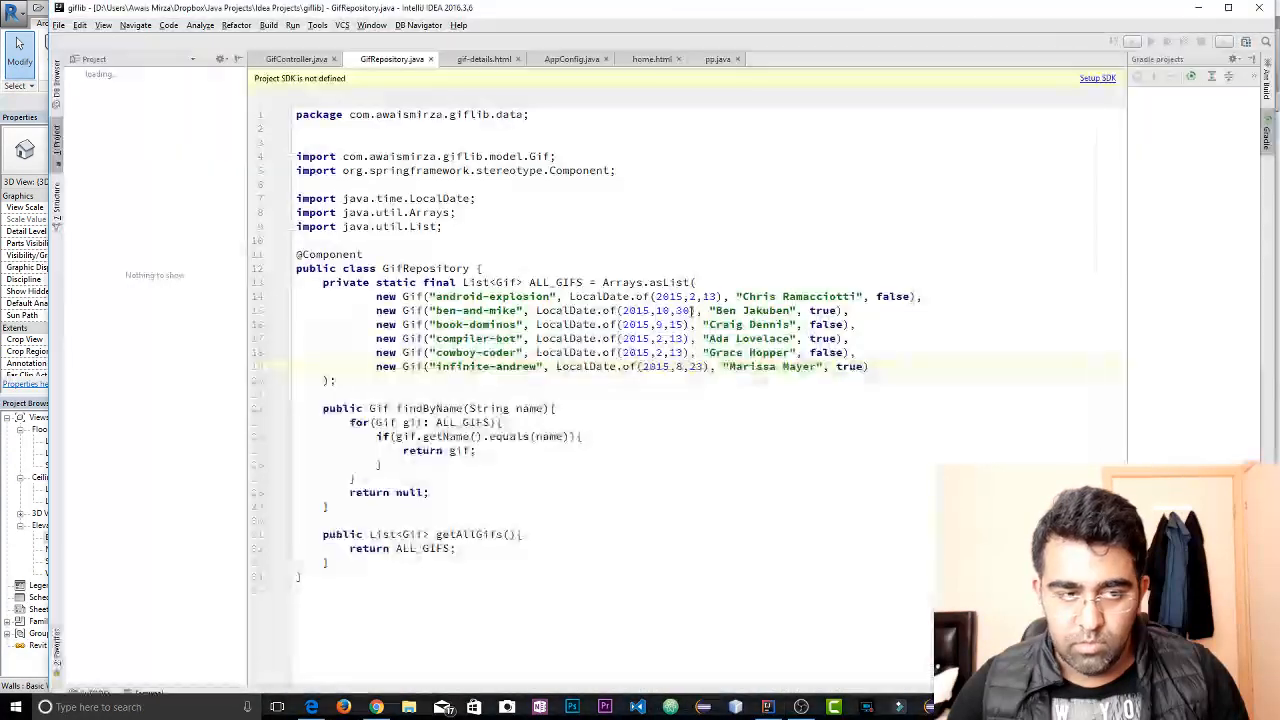
Look through the project's open files, including pp.java, GifController.java, AppConfig.java, home.html and GifRepository.java
{"action": "left_click", "coordinate": [755, 252]}
{"action": "left_click_drag", "start_coordinate": [1109, 227], "coordinate": [1100, 227]}
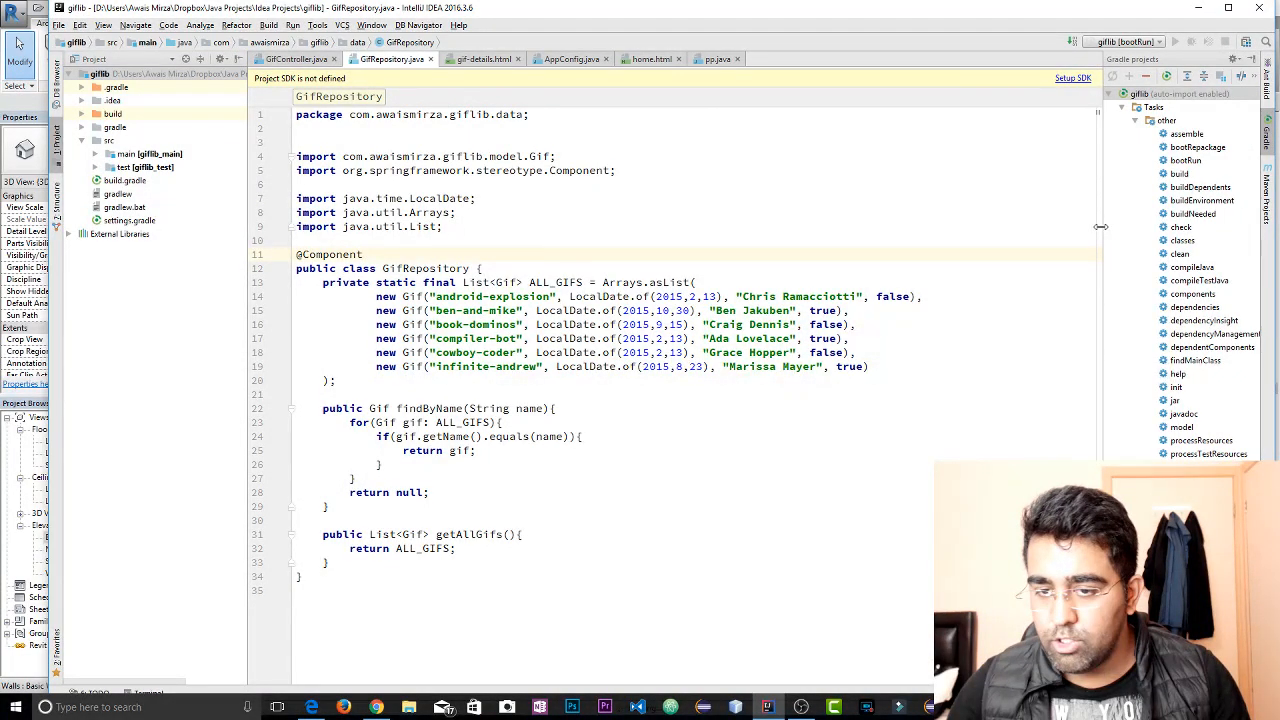
{"action": "left_click", "coordinate": [651, 59]}
{"action": "left_click", "coordinate": [712, 59]}
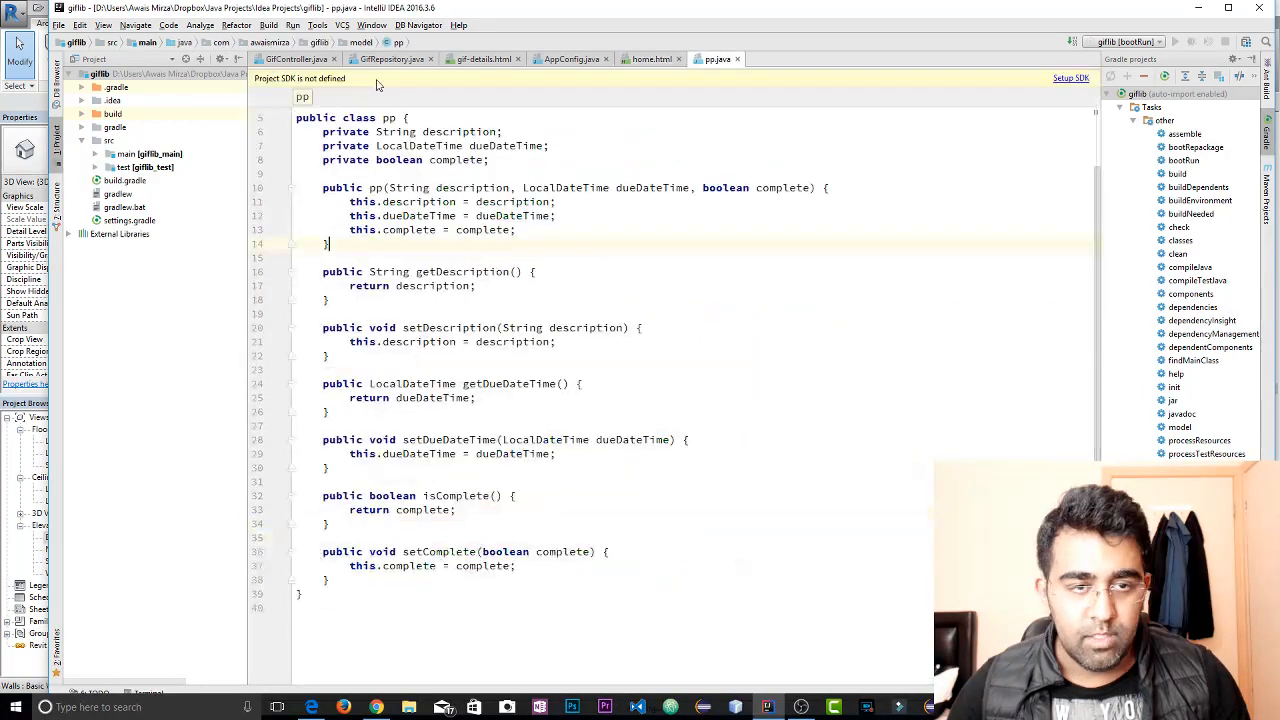
{"action": "left_click", "coordinate": [305, 59]}
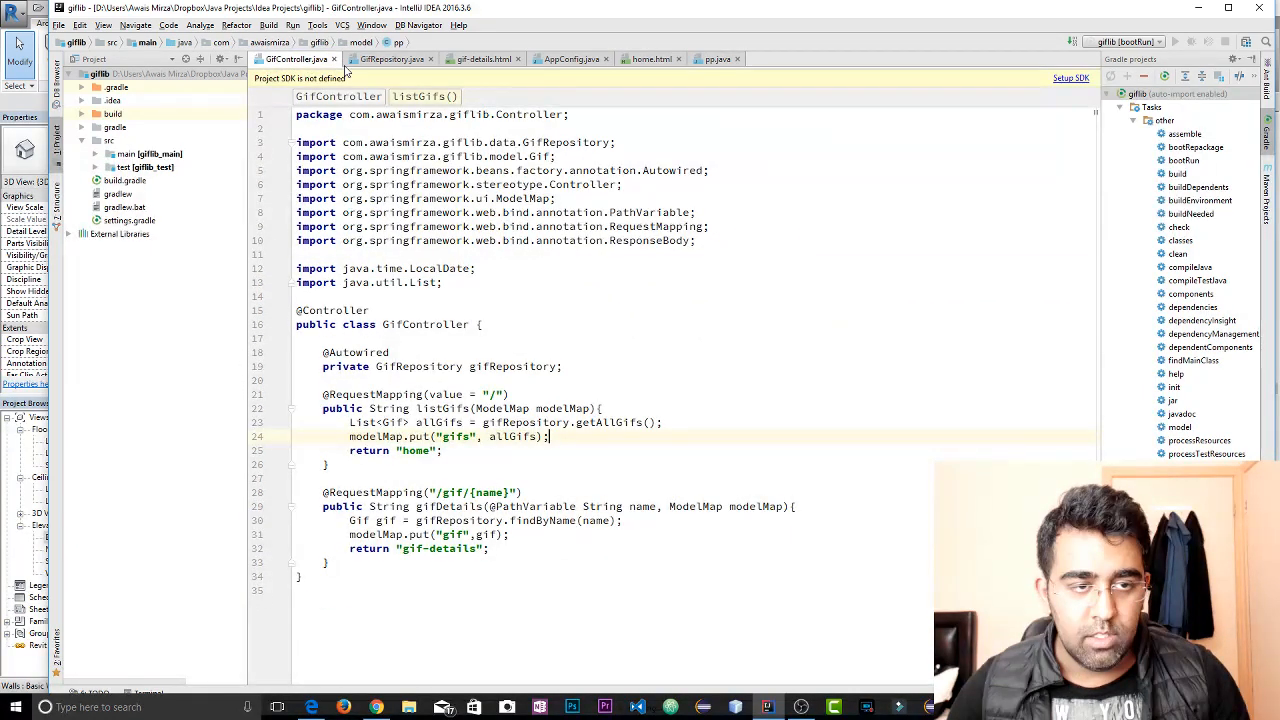
{"action": "left_click", "coordinate": [571, 59]}
{"action": "left_click", "coordinate": [651, 59]}
{"action": "left_click", "coordinate": [712, 59]}
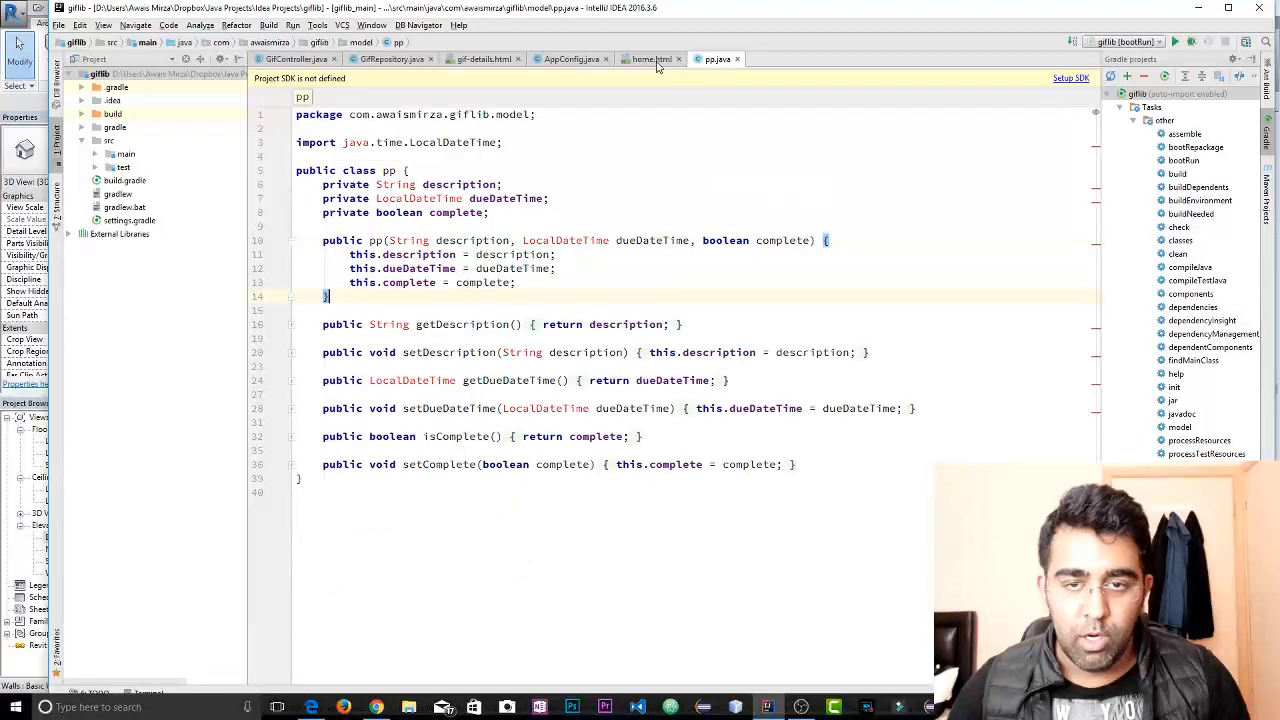
{"action": "left_click", "coordinate": [652, 60]}
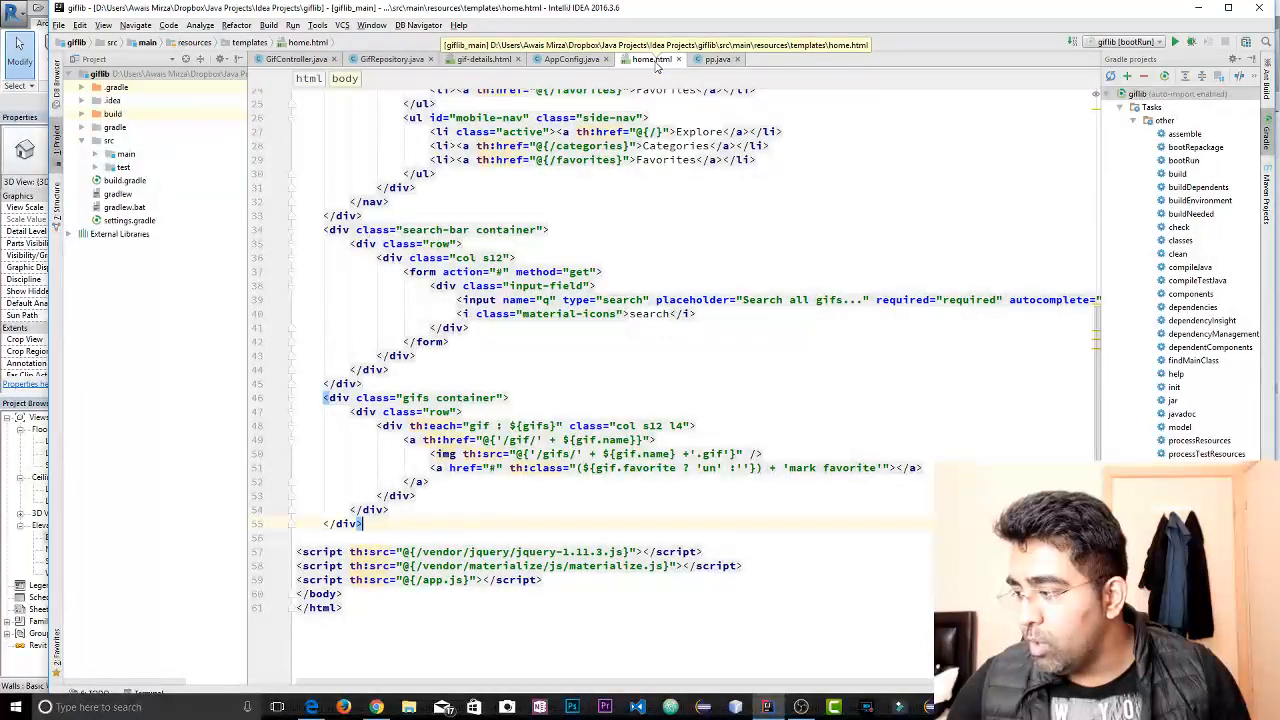
{"action": "left_click", "coordinate": [318, 60]}
{"action": "left_click", "coordinate": [375, 59]}
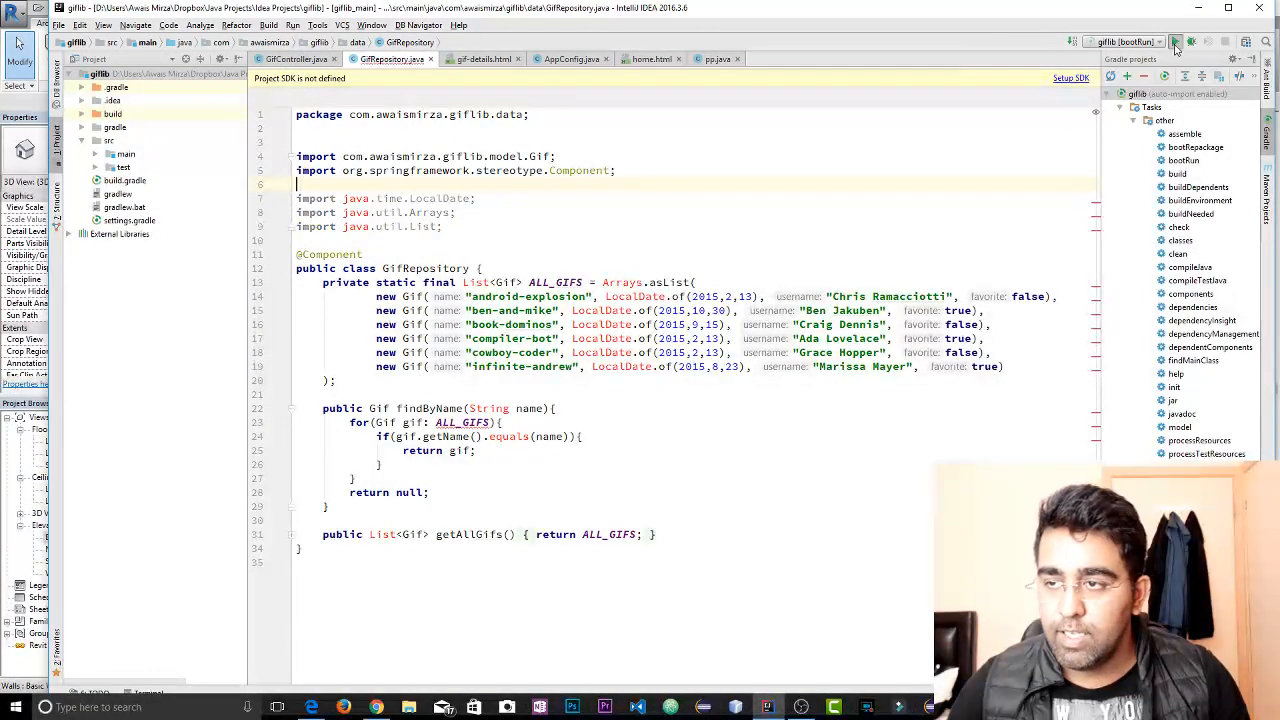
Run the giflib [bootRun] configuration and set the project SDK to 1.7 (java version "1.8.0_121")
{"action": "left_click", "coordinate": [1175, 41]}
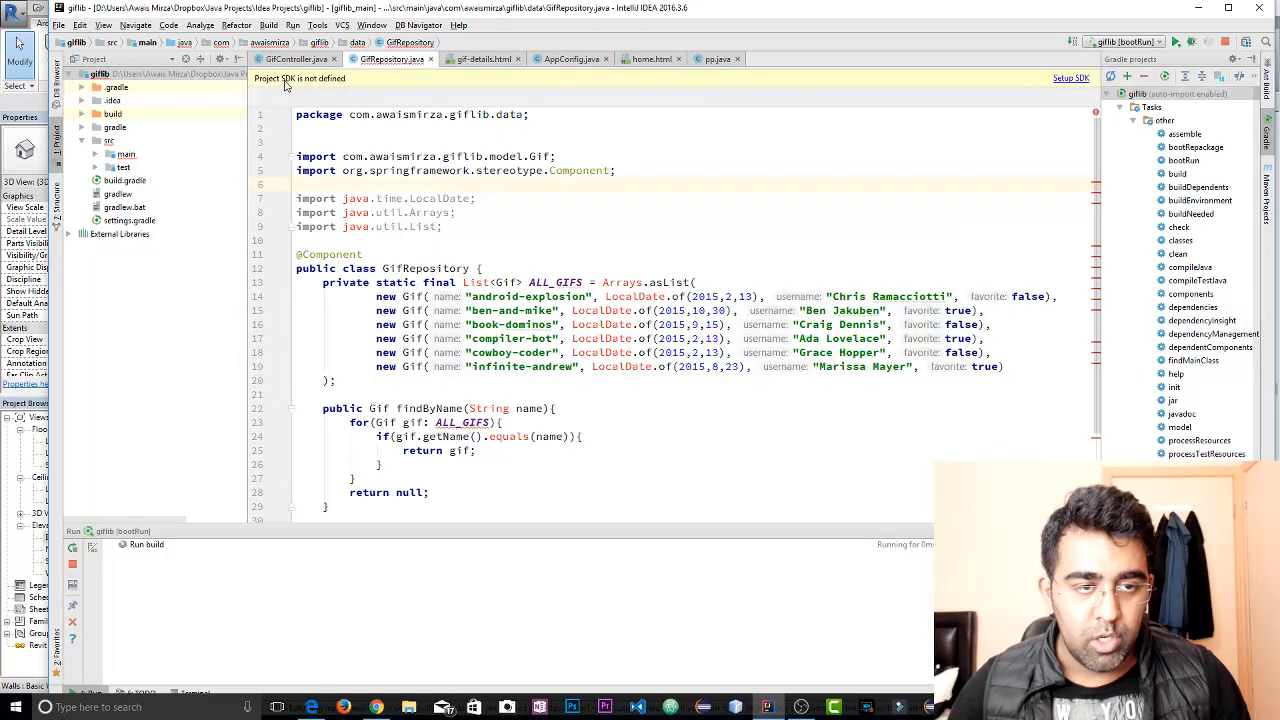
{"action": "left_click", "coordinate": [1070, 78]}
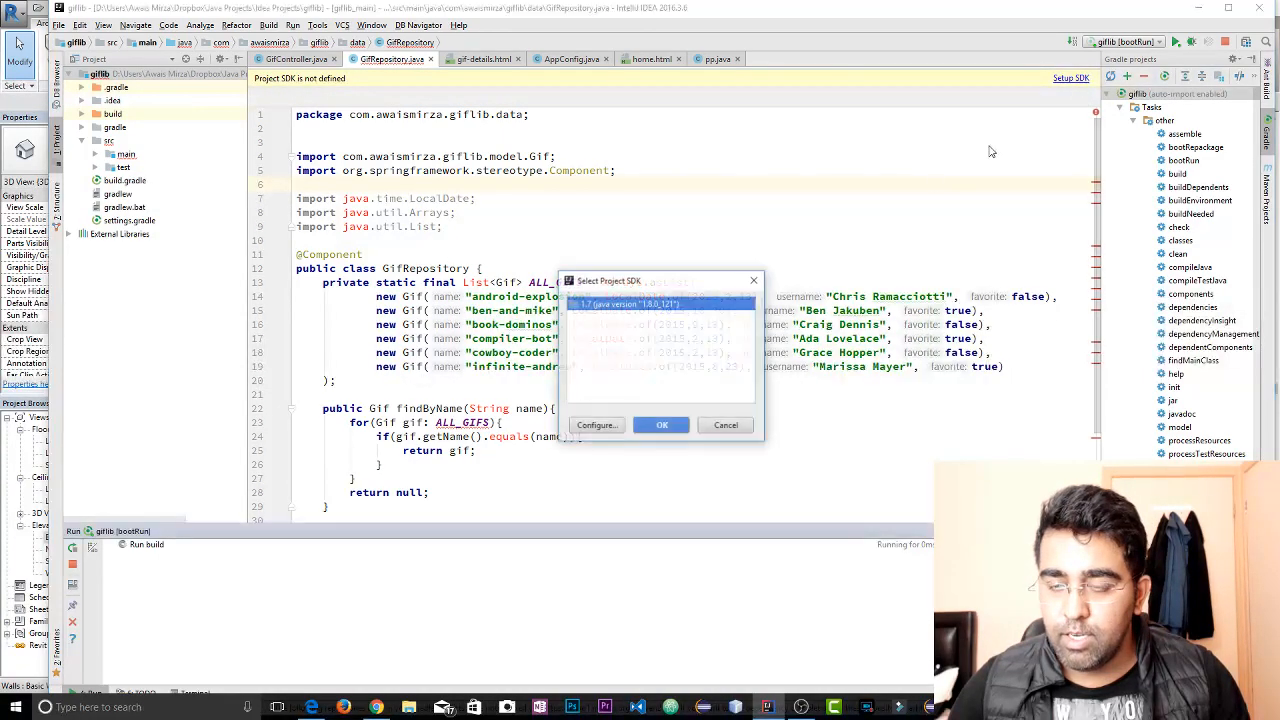
{"action": "left_click", "coordinate": [661, 425]}
{"action": "left_click", "coordinate": [658, 433]}
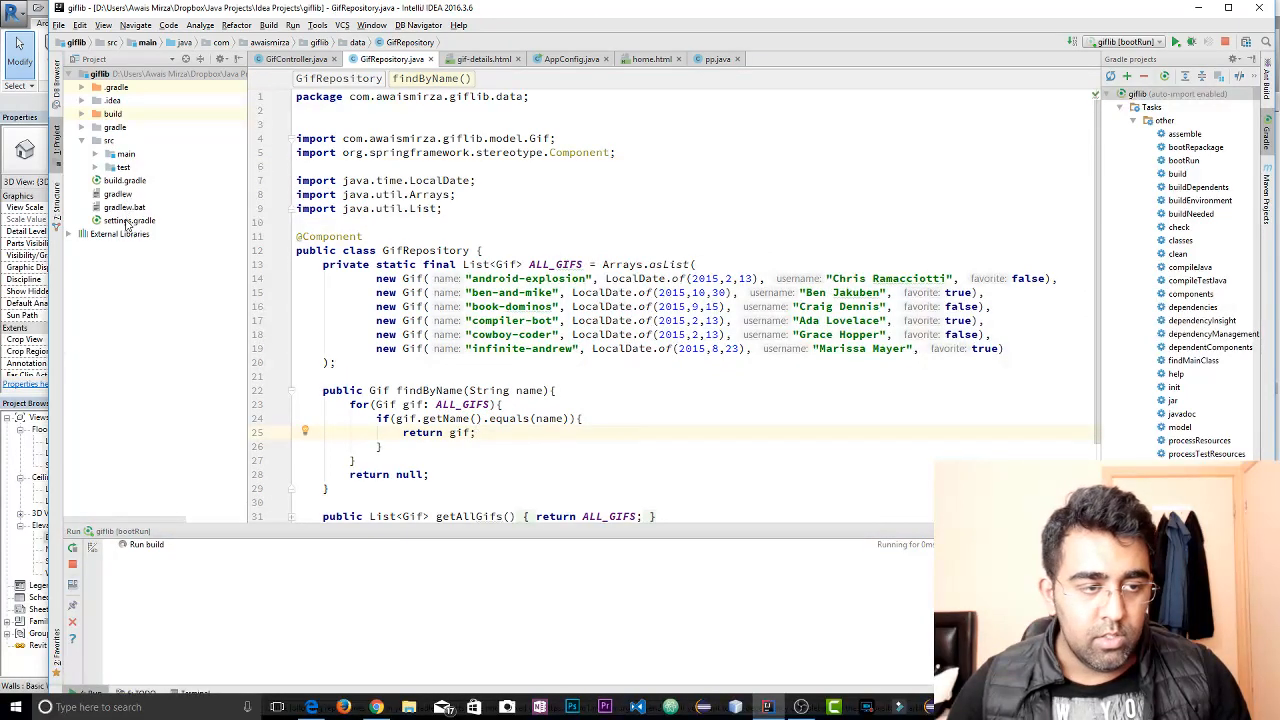
Open build.gradle for review and stop the running bootRun task
{"action": "double_click", "coordinate": [124, 180]}
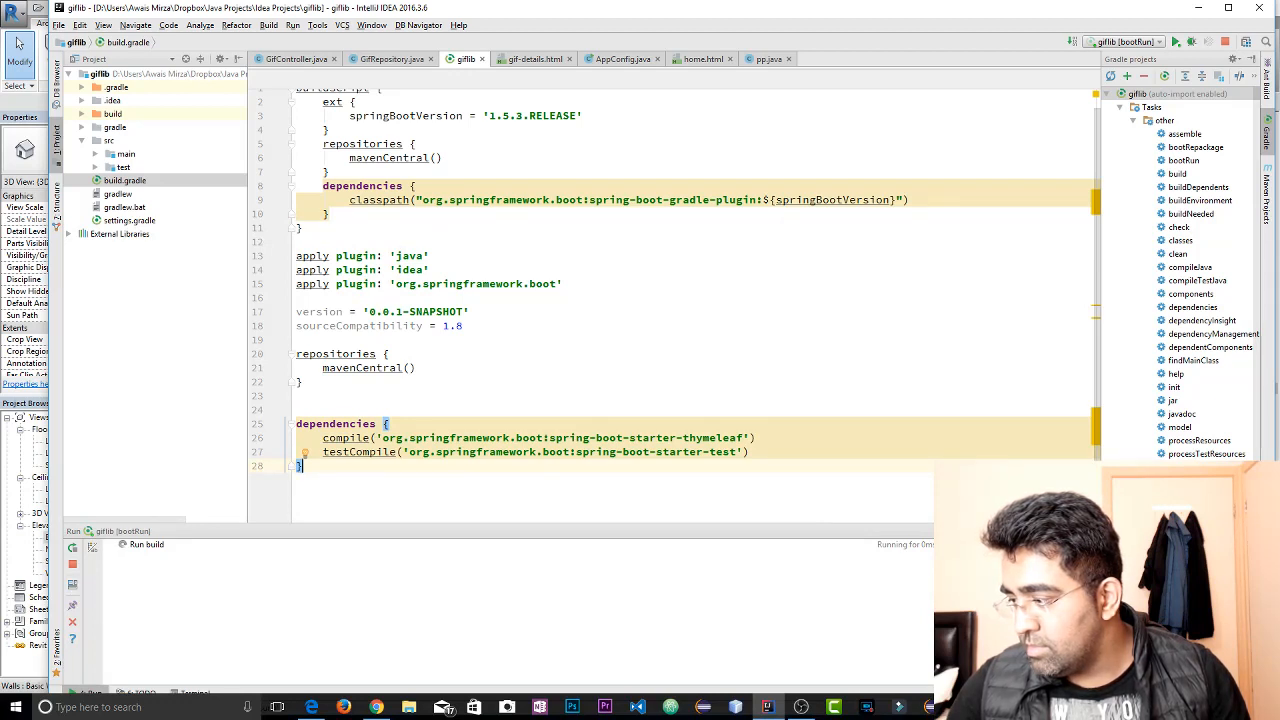
{"action": "left_click", "coordinate": [640, 297]}
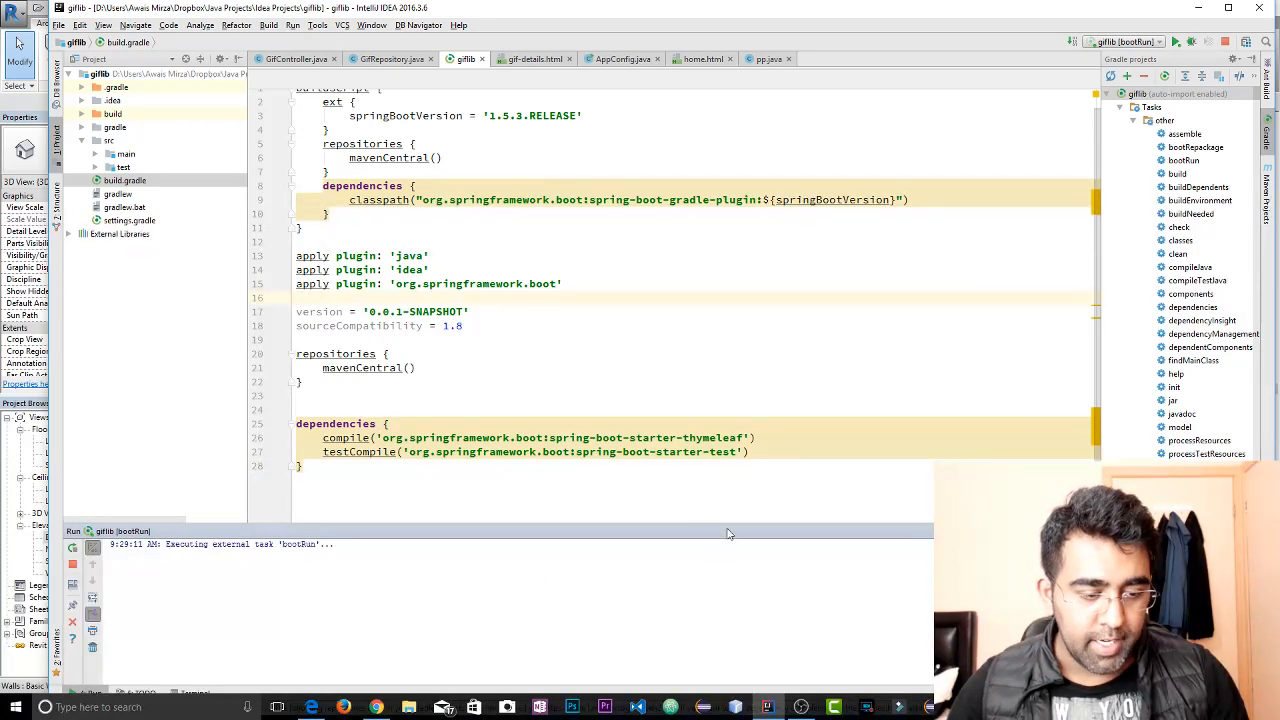
{"action": "left_click", "coordinate": [1225, 44]}
{"action": "left_click", "coordinate": [923, 283]}
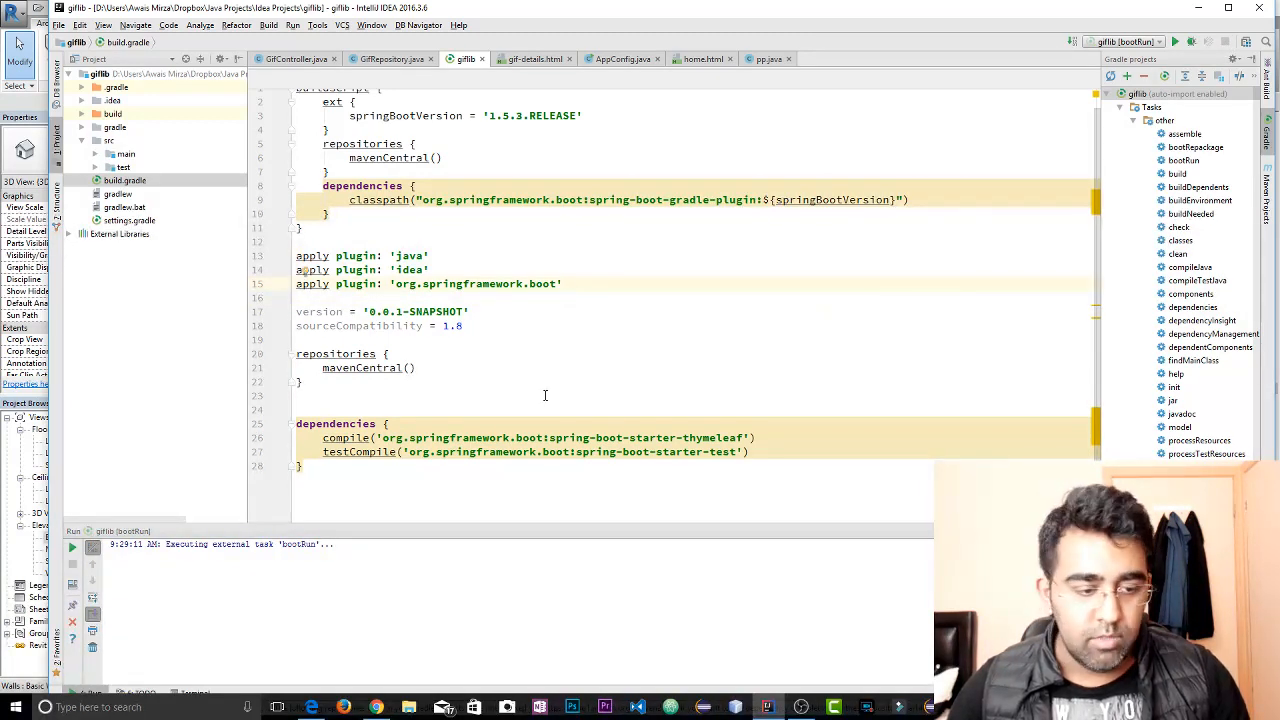
Collapse the src folder and the Gradle task list, and refresh the giflib Gradle project
{"action": "scroll", "coordinate": [545, 396], "scroll_direction": "down", "scroll_amount": 1}
{"action": "scroll", "coordinate": [626, 374], "scroll_direction": "up", "scroll_amount": 1}
{"action": "left_click", "coordinate": [82, 141]}
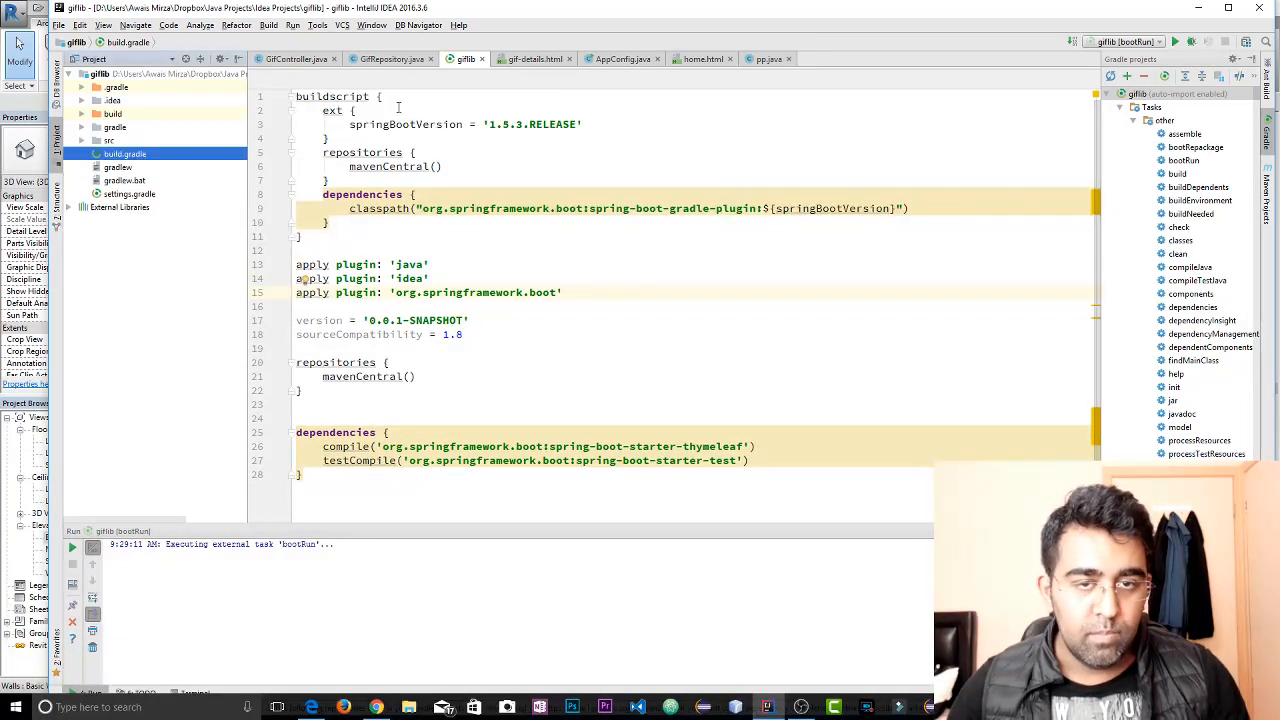
{"action": "left_click", "coordinate": [1123, 109]}
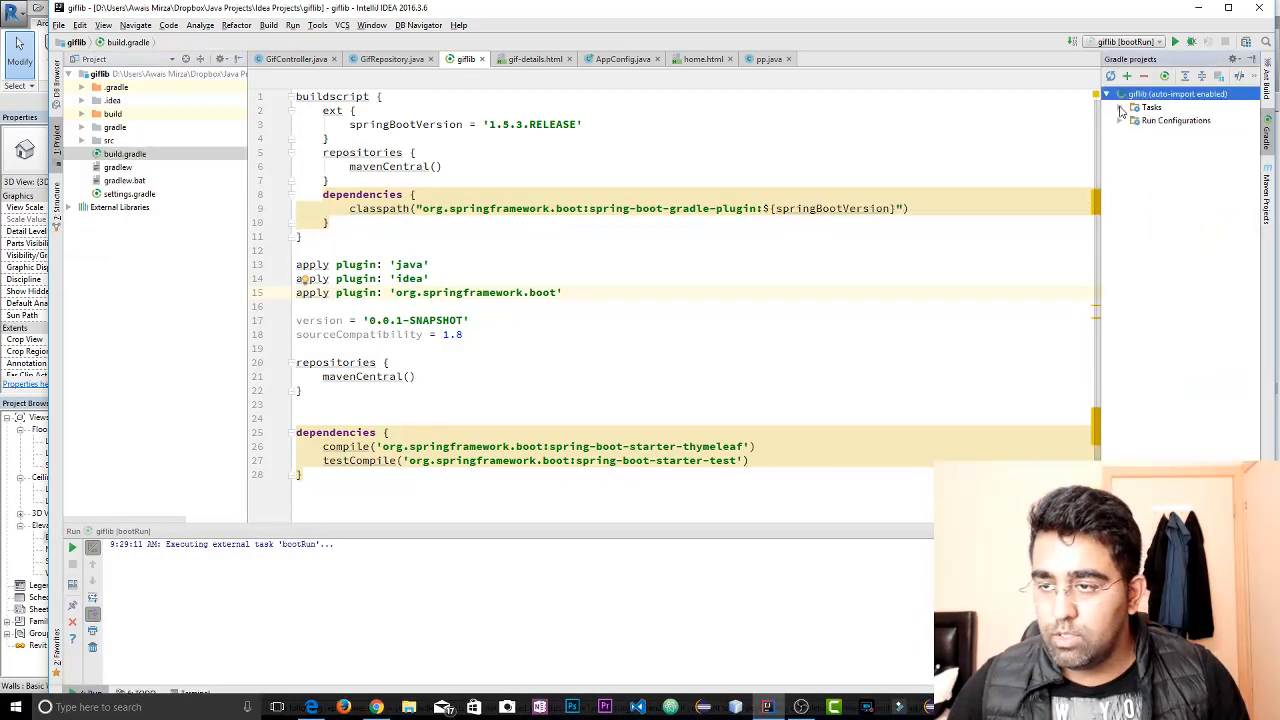
{"action": "left_click", "coordinate": [1110, 76]}
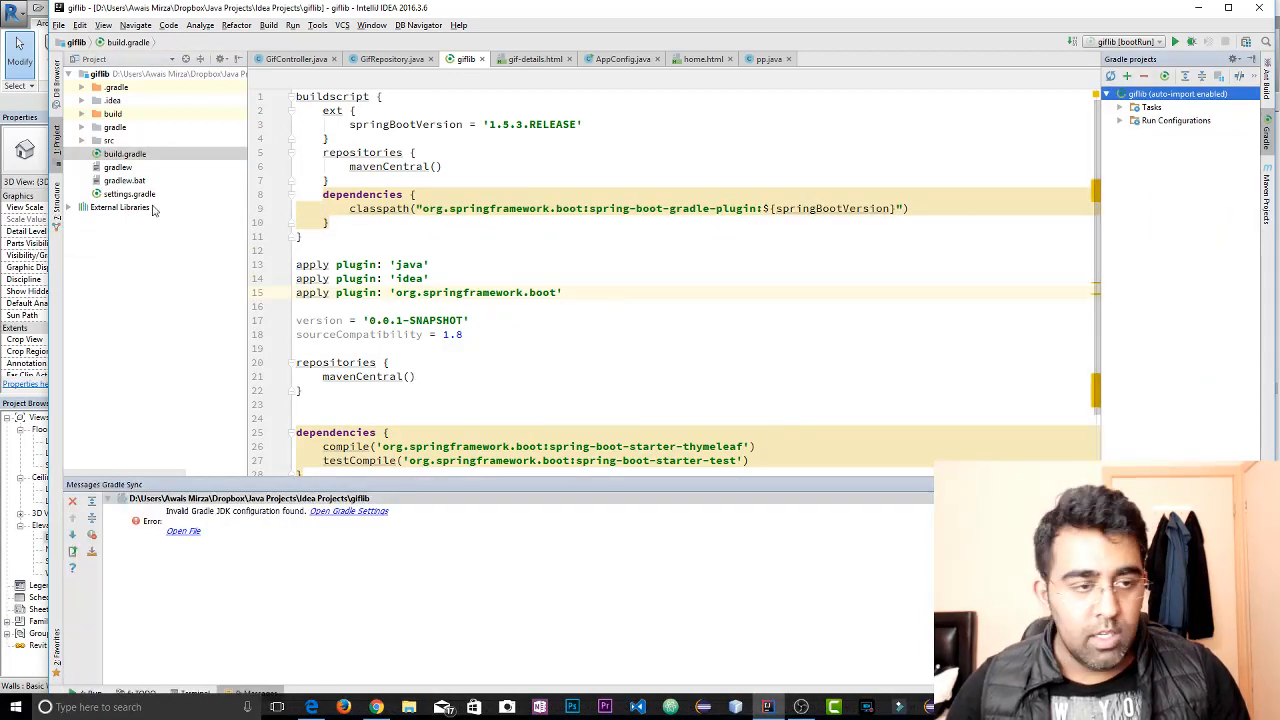
{"action": "left_click", "coordinate": [616, 346]}
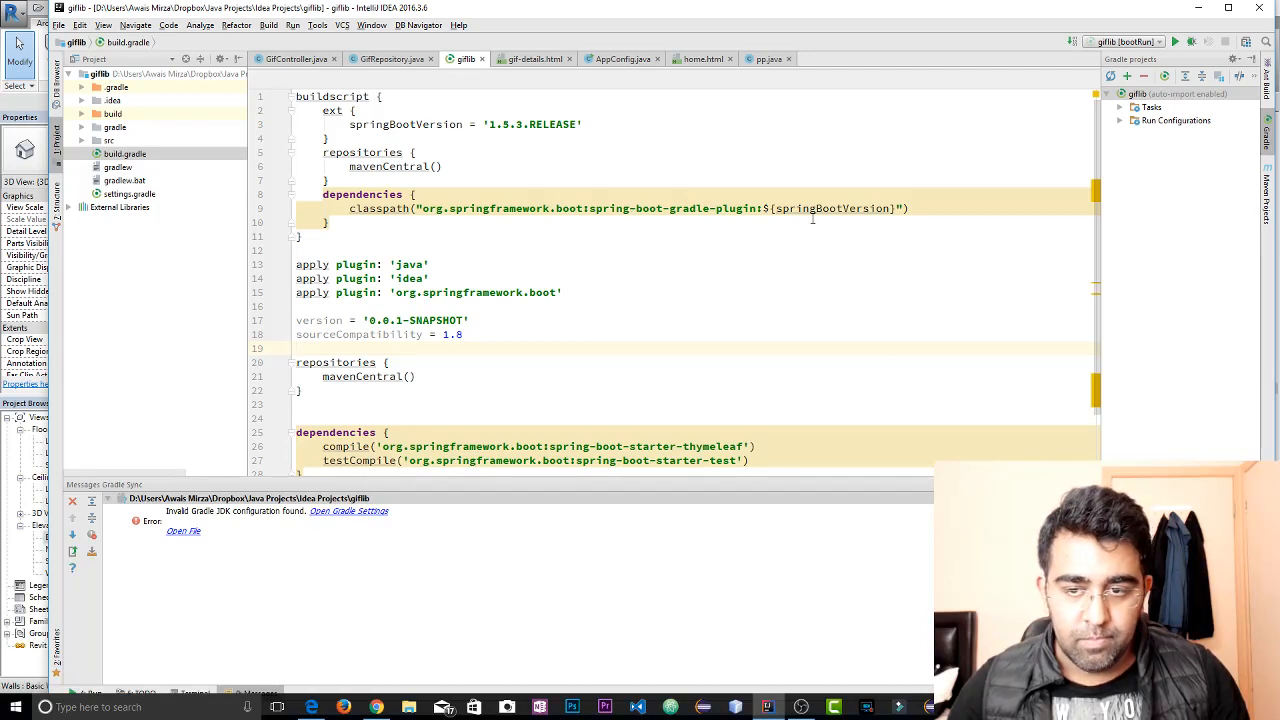
{"action": "scroll", "coordinate": [748, 309], "scroll_direction": "down", "scroll_amount": 3}
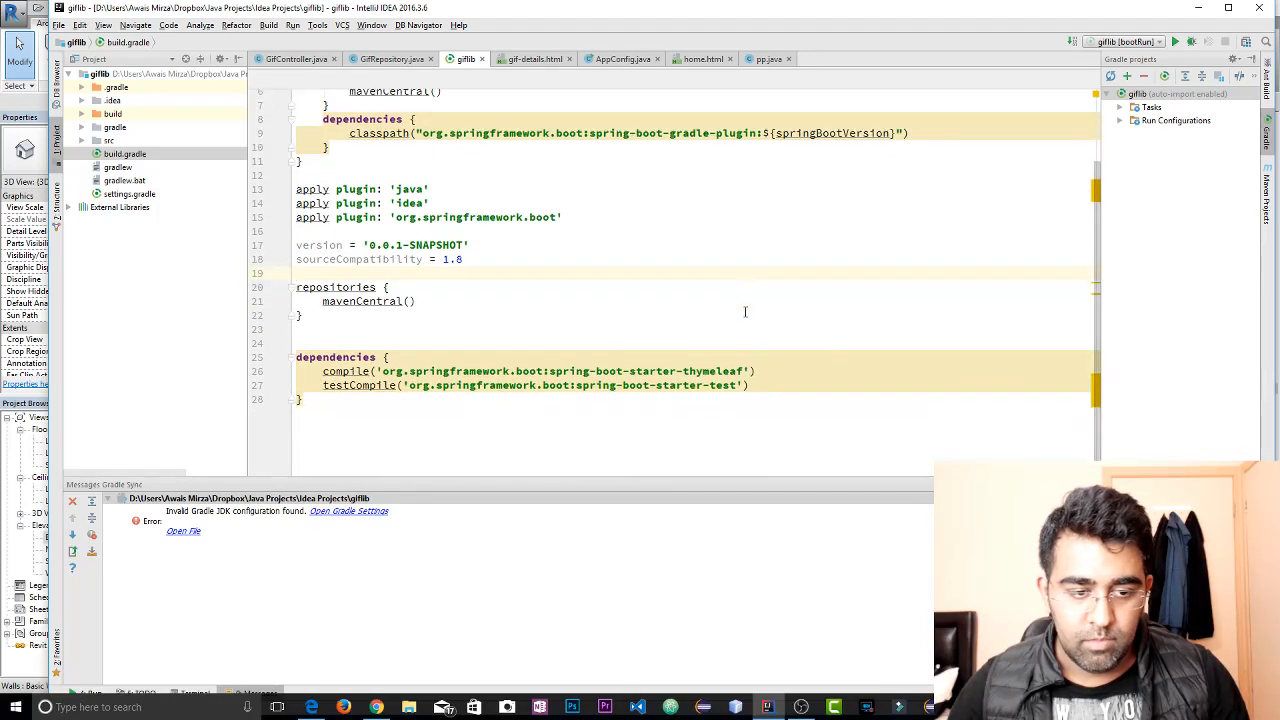
Try refreshing the giflib Gradle project again after the sync error
{"action": "left_click", "coordinate": [498, 556]}
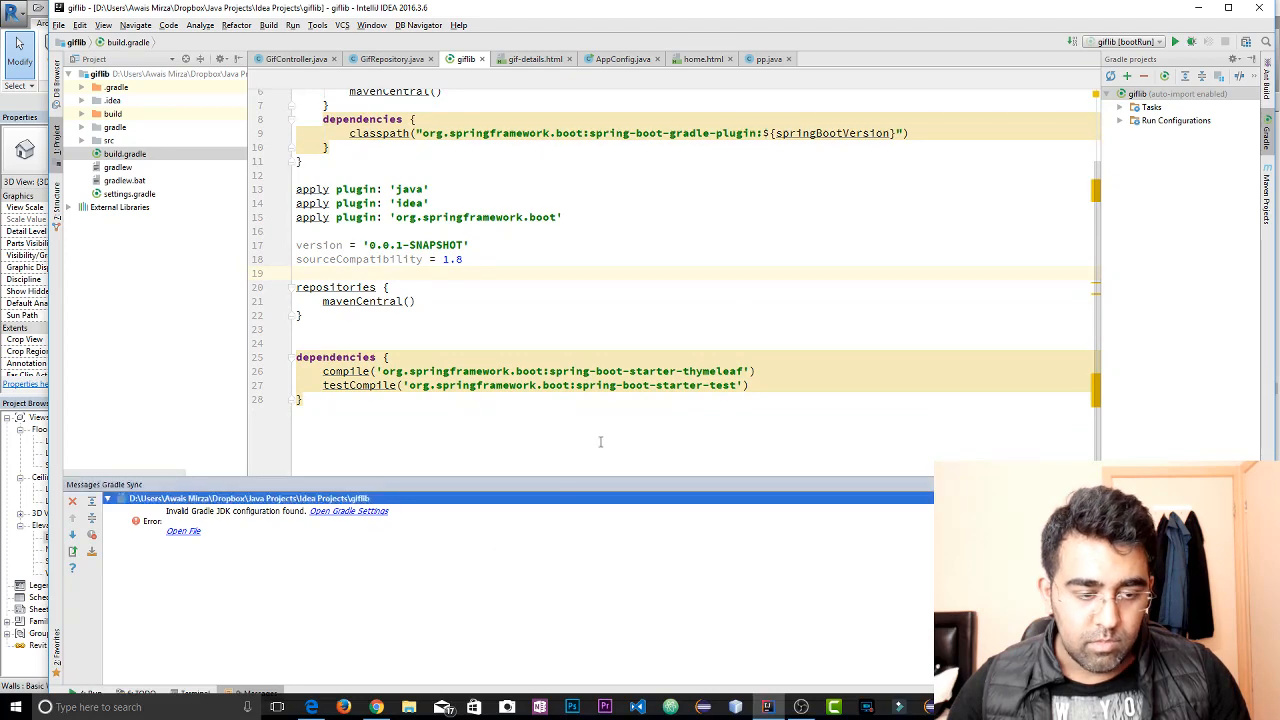
{"action": "left_click", "coordinate": [368, 534]}
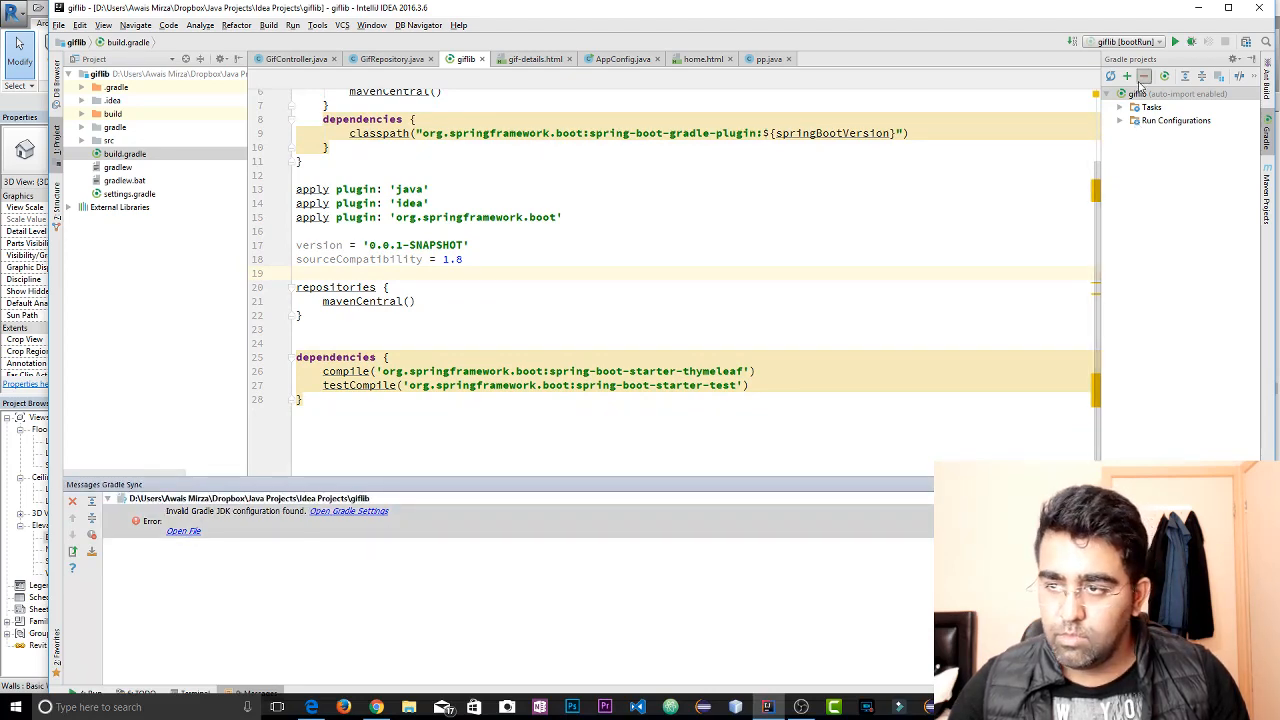
{"action": "left_click", "coordinate": [1111, 77]}
{"action": "left_click", "coordinate": [642, 372]}
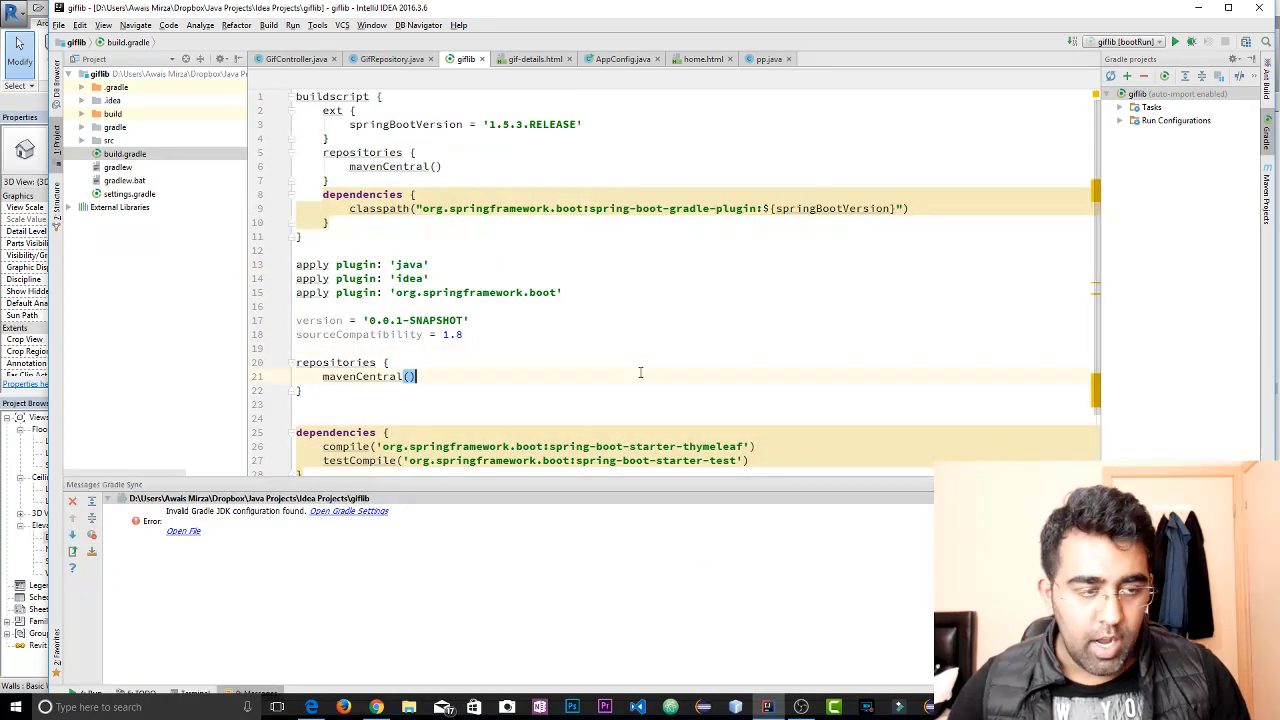
Look through the java packages and resources under the src main folder, collapsing main when done
{"action": "left_click", "coordinate": [82, 140]}
{"action": "left_click", "coordinate": [96, 154]}
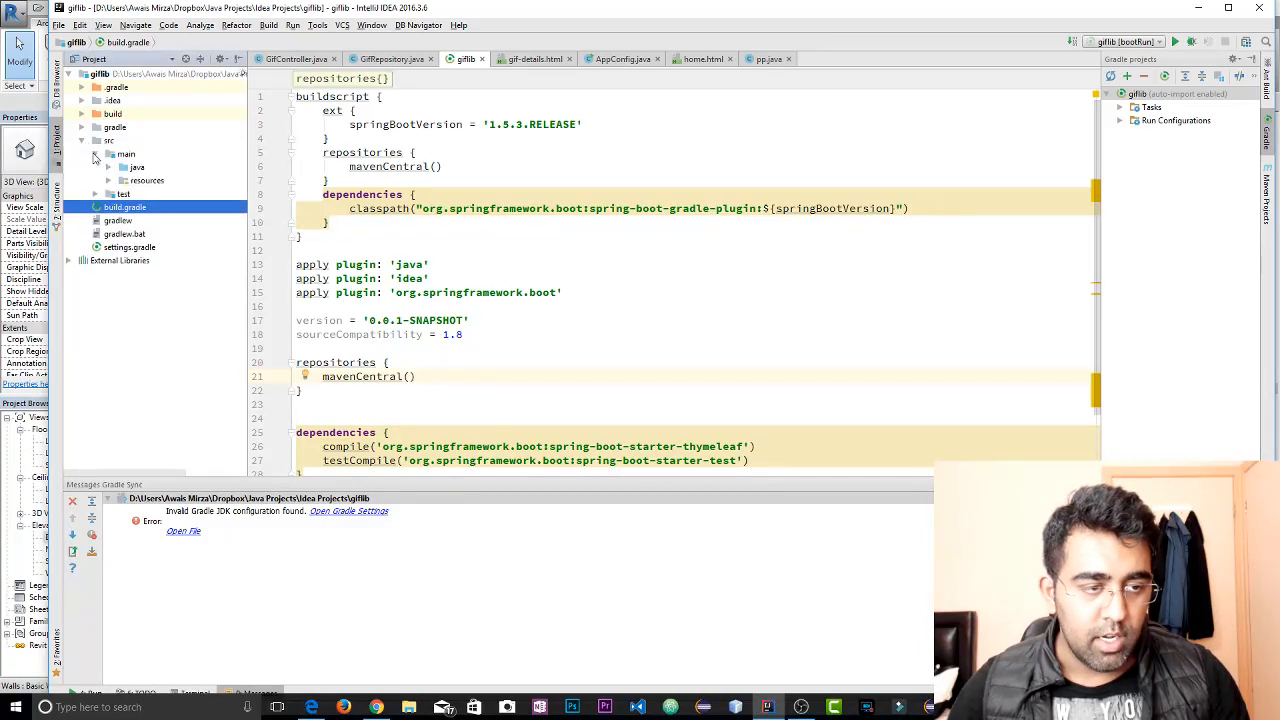
{"action": "left_click", "coordinate": [108, 167]}
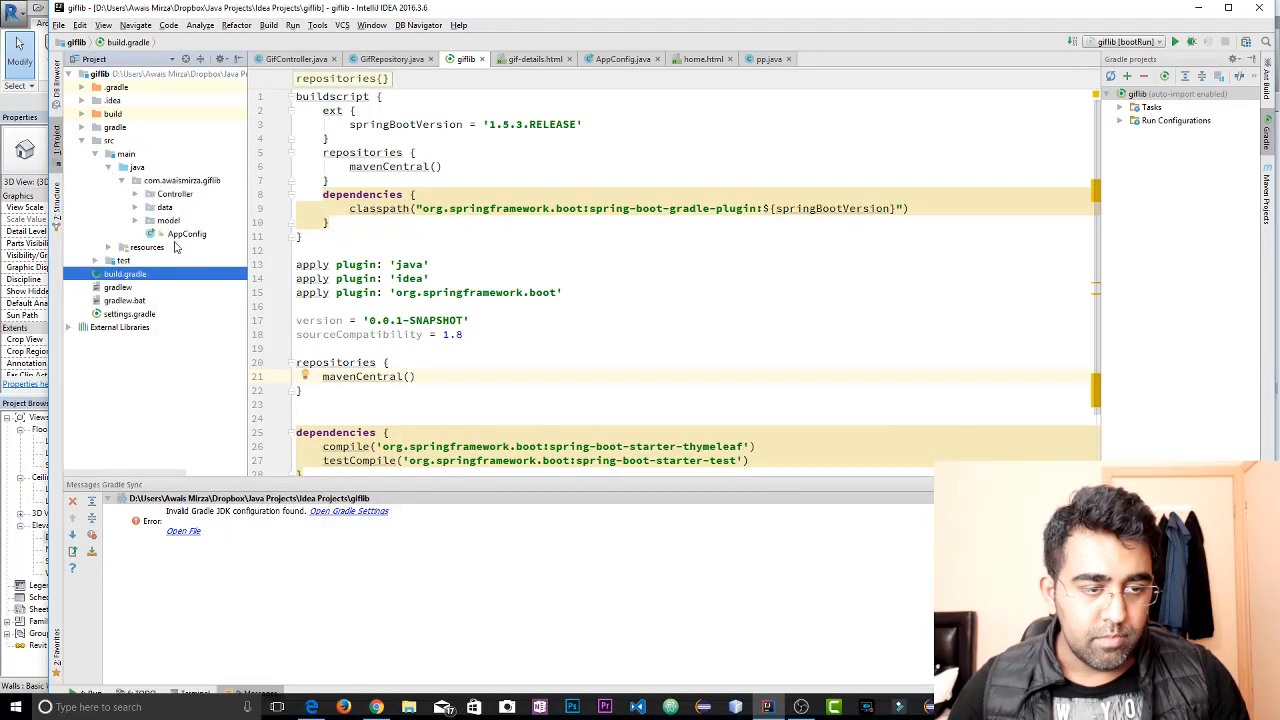
{"action": "left_click", "coordinate": [135, 207]}
{"action": "left_click", "coordinate": [135, 194]}
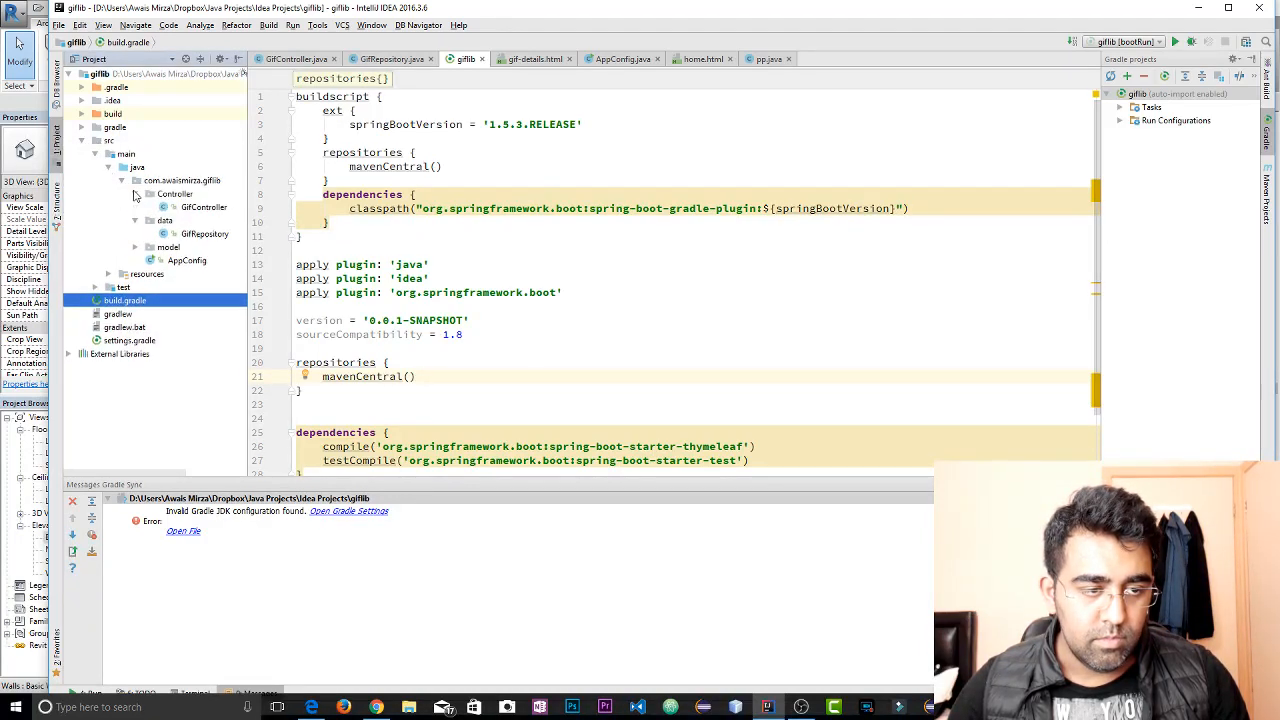
{"action": "left_click", "coordinate": [110, 274]}
{"action": "left_click", "coordinate": [122, 287]}
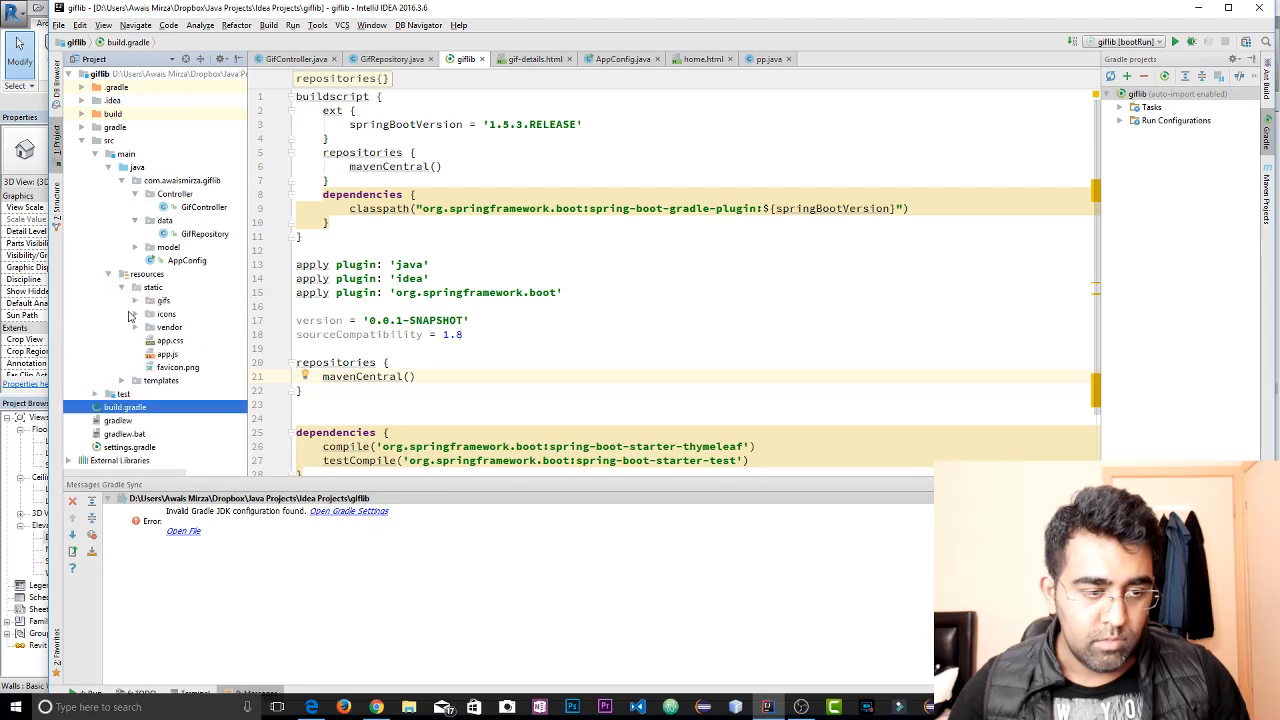
{"action": "left_click", "coordinate": [109, 276]}
{"action": "left_click", "coordinate": [96, 155]}
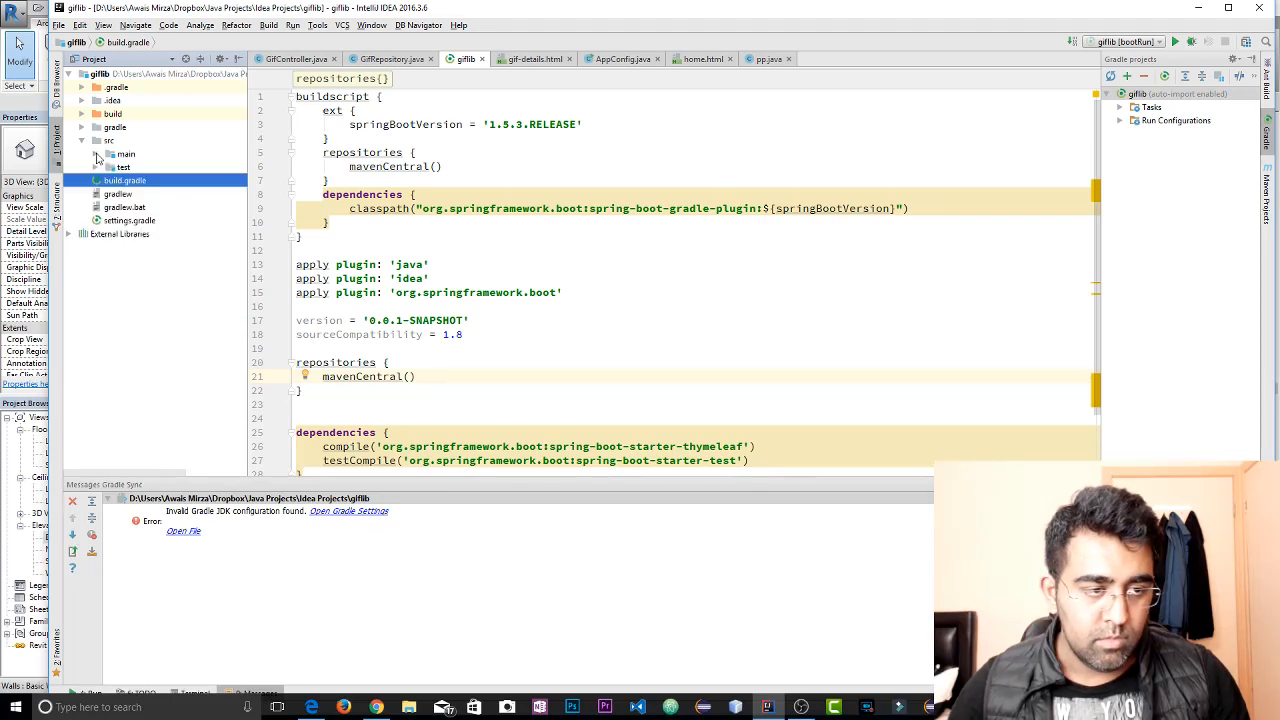
{"action": "left_click", "coordinate": [574, 272]}
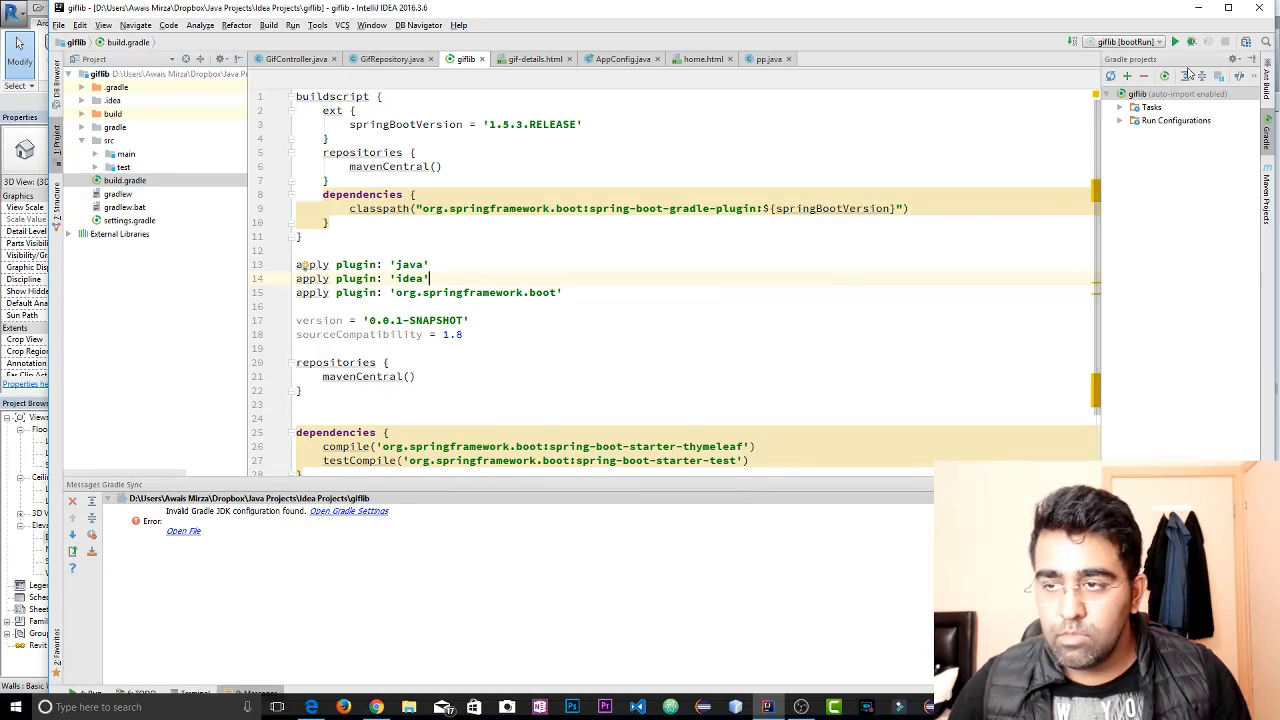
Refresh the giflib Gradle project and set its Gradle JVM to 1.7 (java version "1.8.0_121")
{"action": "left_click", "coordinate": [1110, 77]}
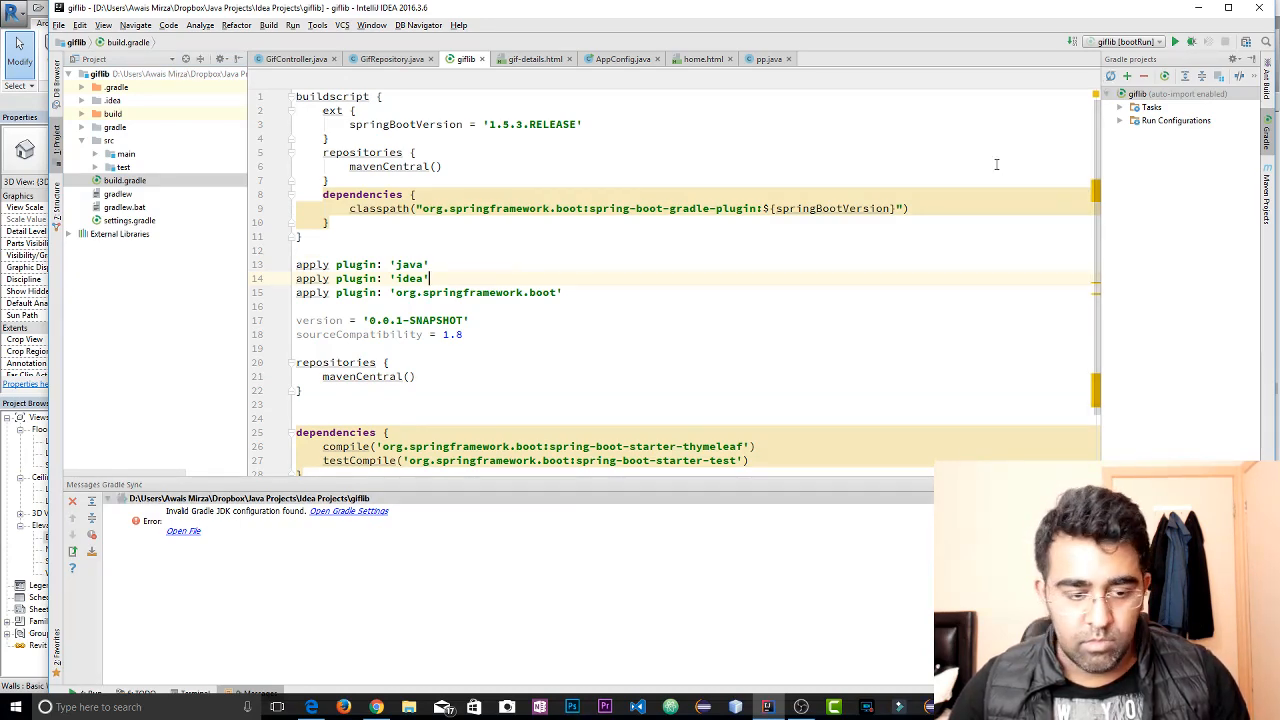
{"action": "left_click", "coordinate": [348, 511]}
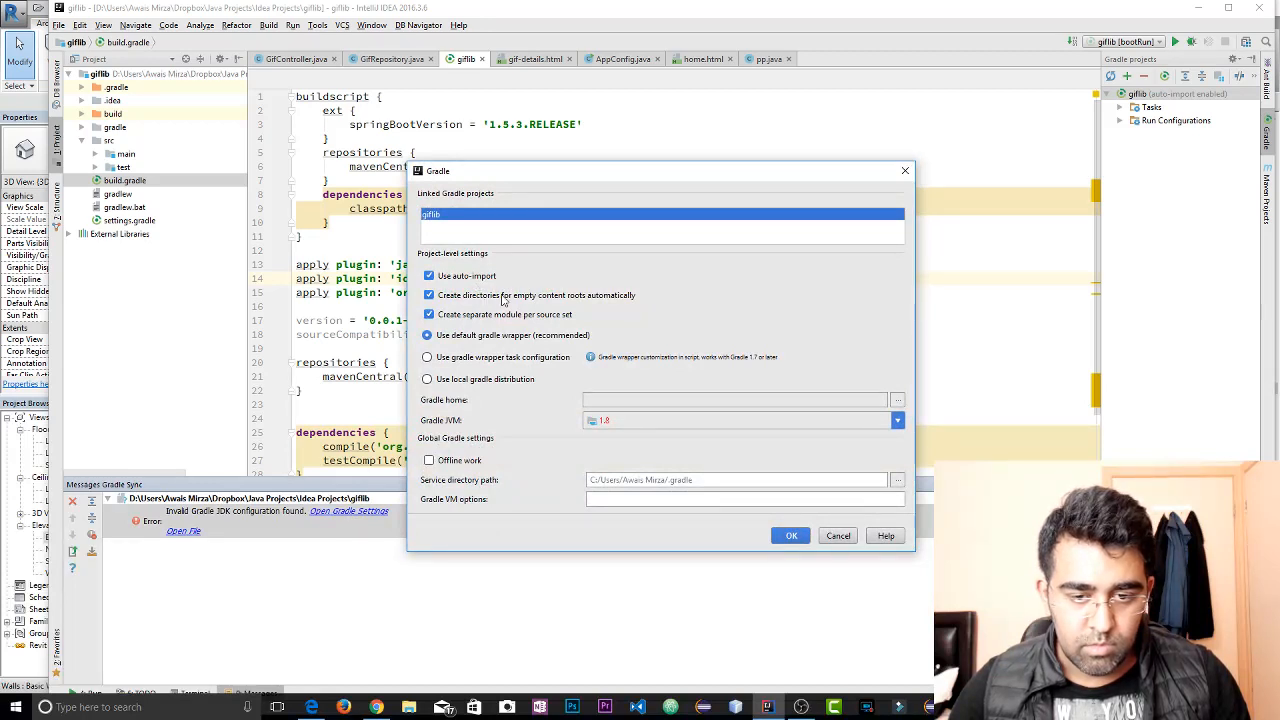
{"action": "left_click", "coordinate": [643, 424]}
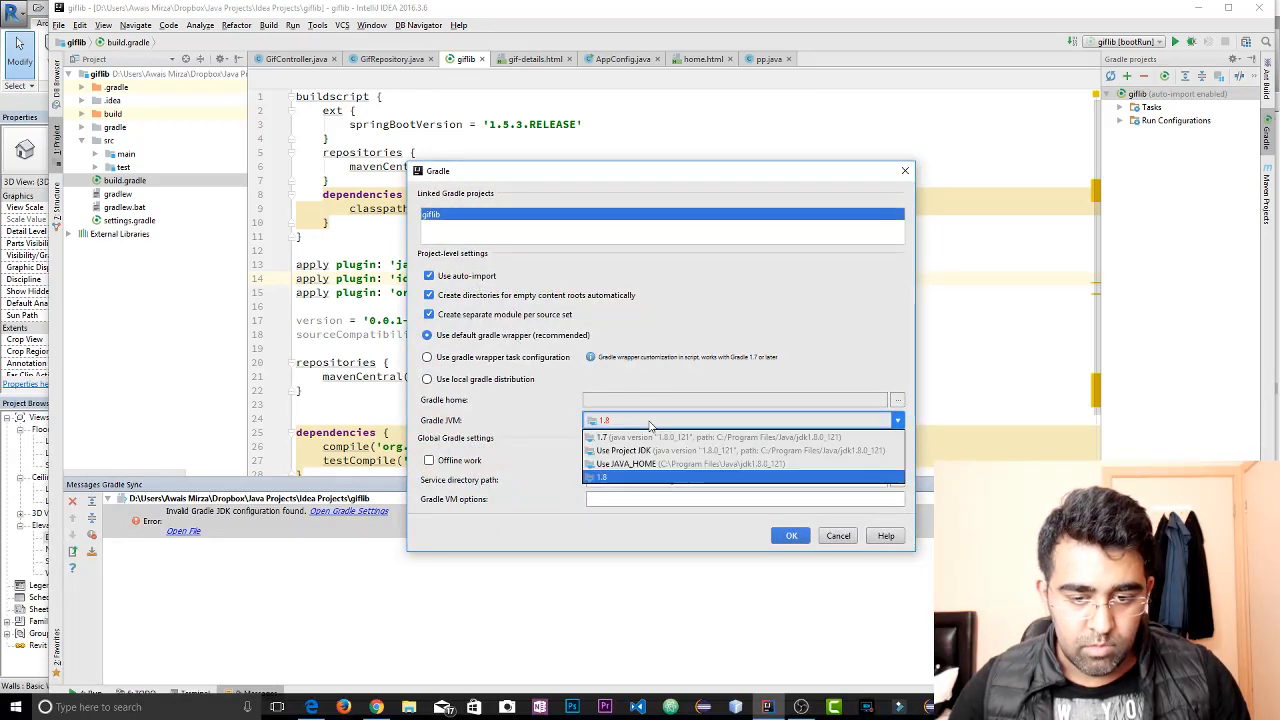
{"action": "left_click", "coordinate": [645, 440]}
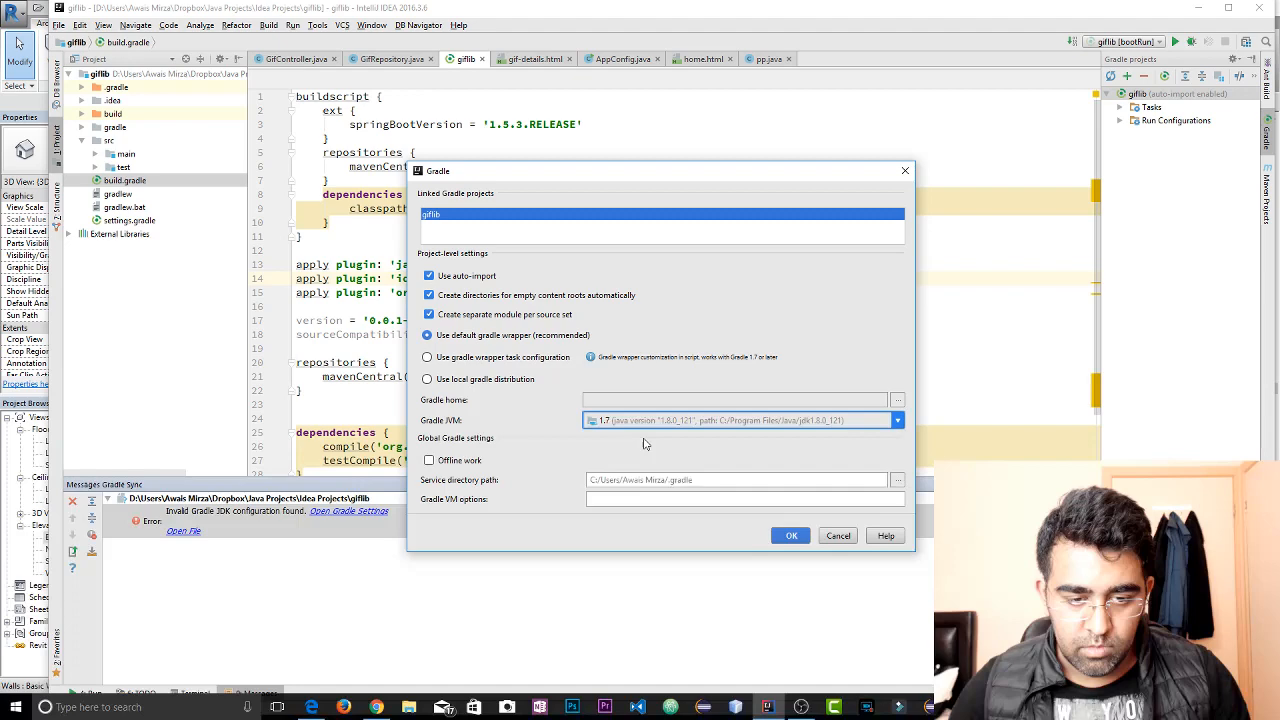
{"action": "left_click", "coordinate": [800, 538]}
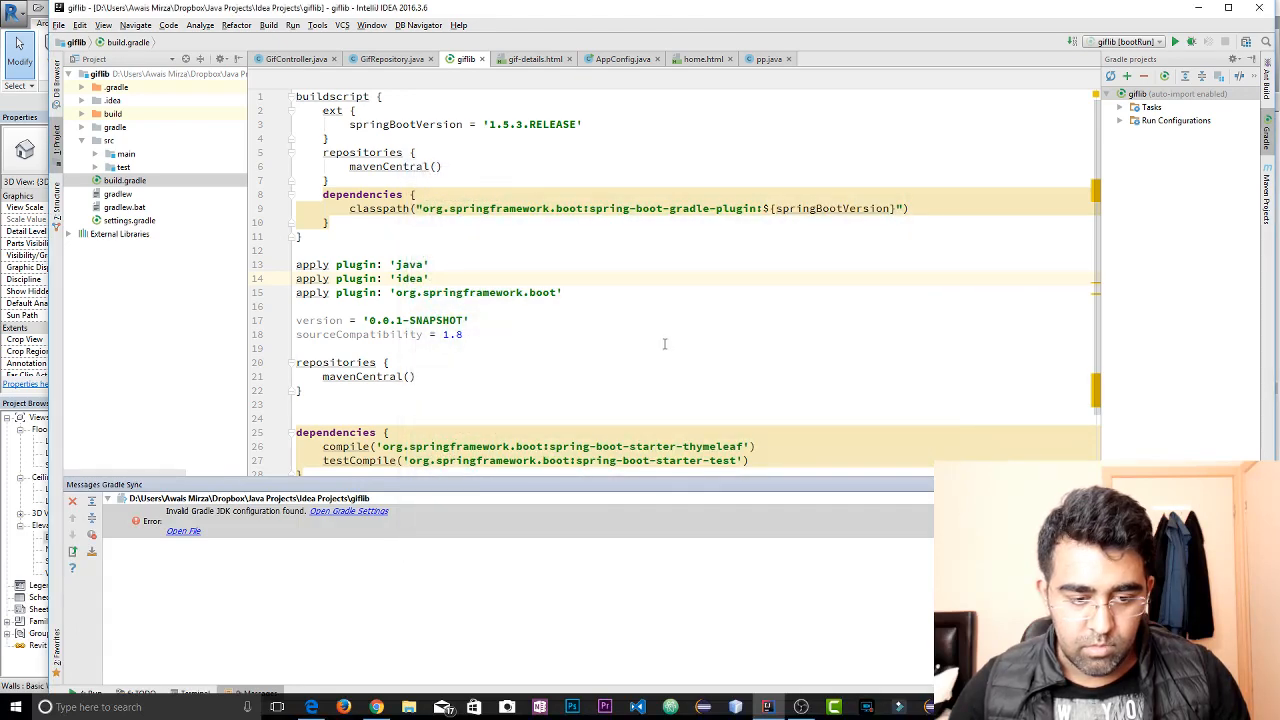
{"action": "left_click", "coordinate": [664, 344]}
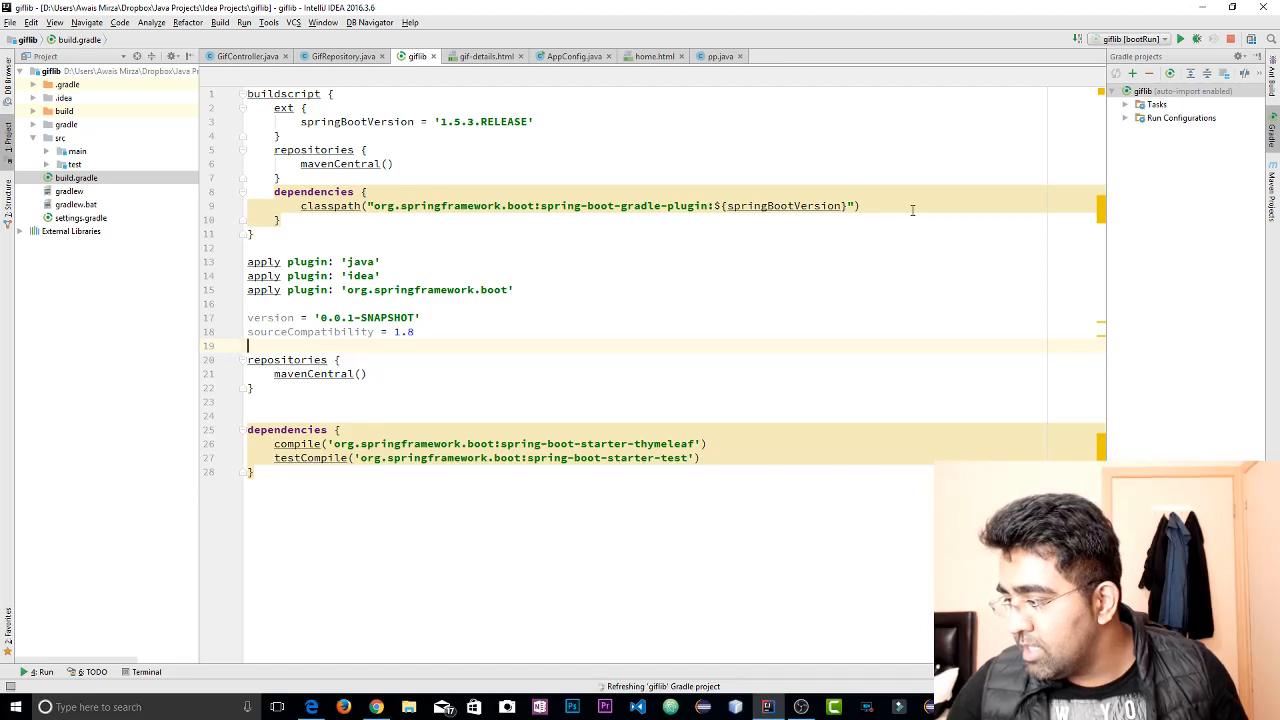
Restore the maximized IDE window to a floating size and stop the running giflib Gradle refresh
{"action": "left_click", "coordinate": [732, 312]}
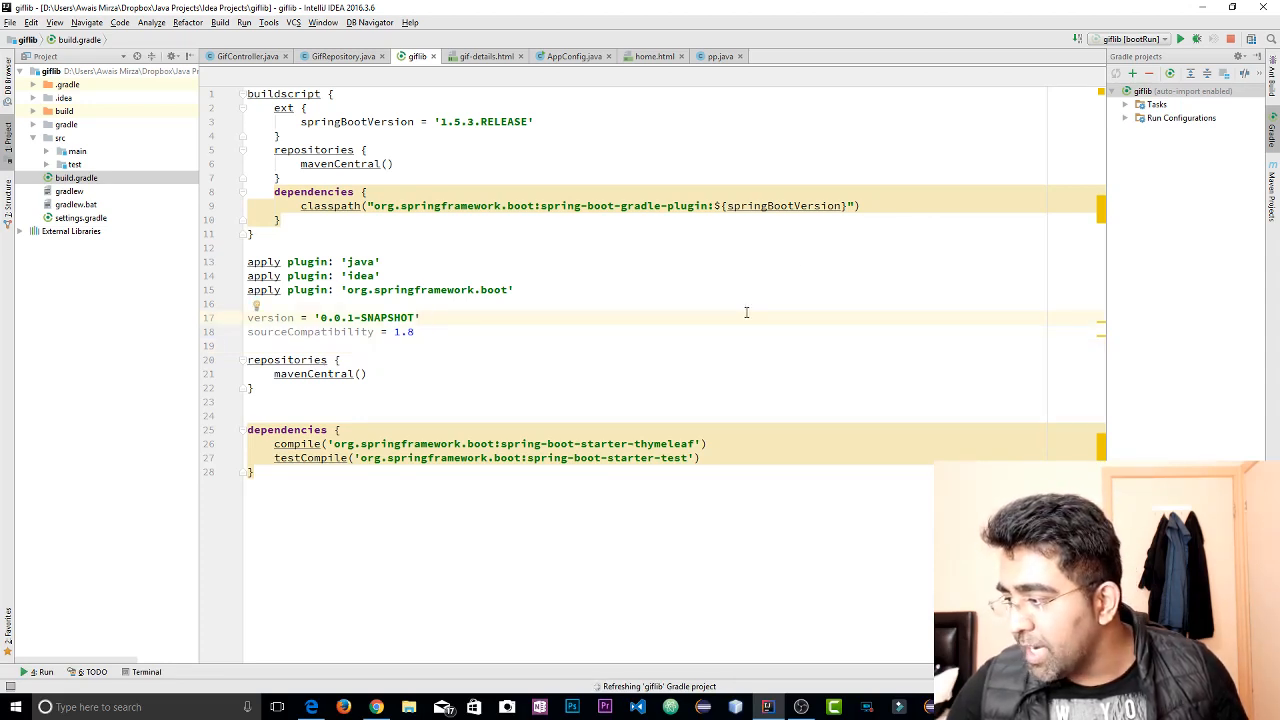
{"action": "left_click", "coordinate": [871, 336]}
{"action": "left_click_drag", "start_coordinate": [510, 5], "coordinate": [537, 31]}
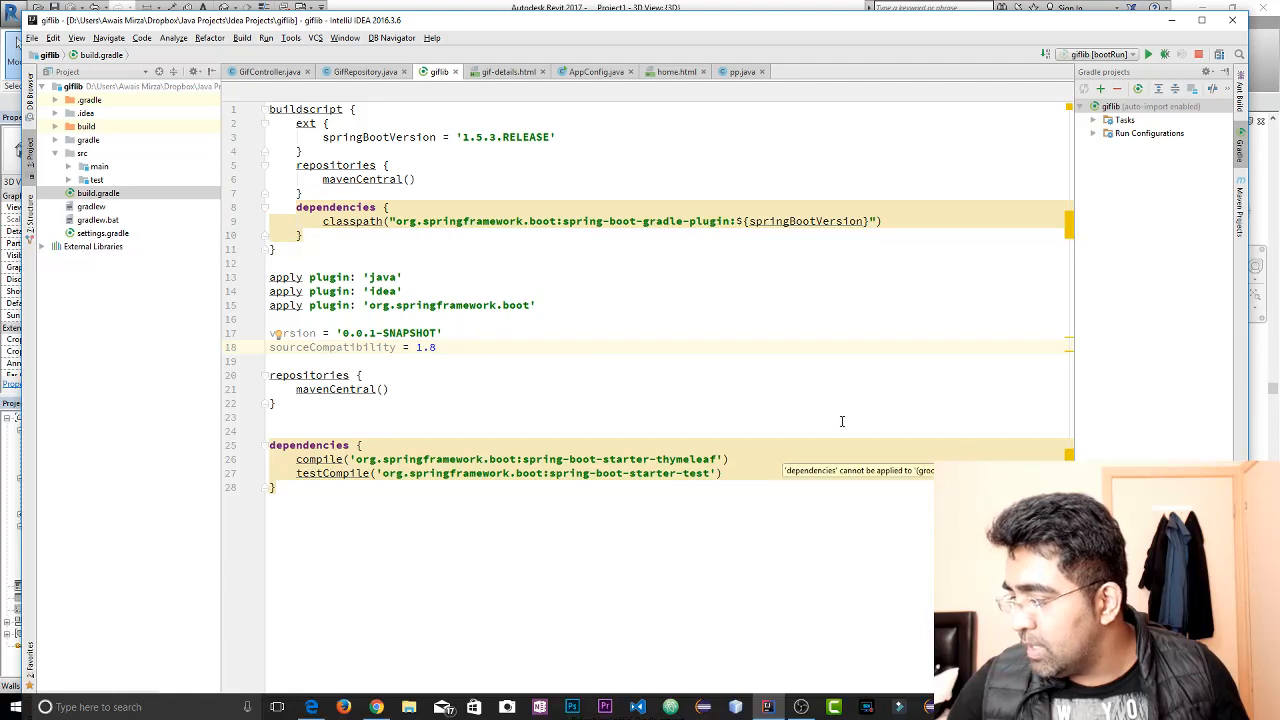
{"action": "left_click", "coordinate": [797, 296]}
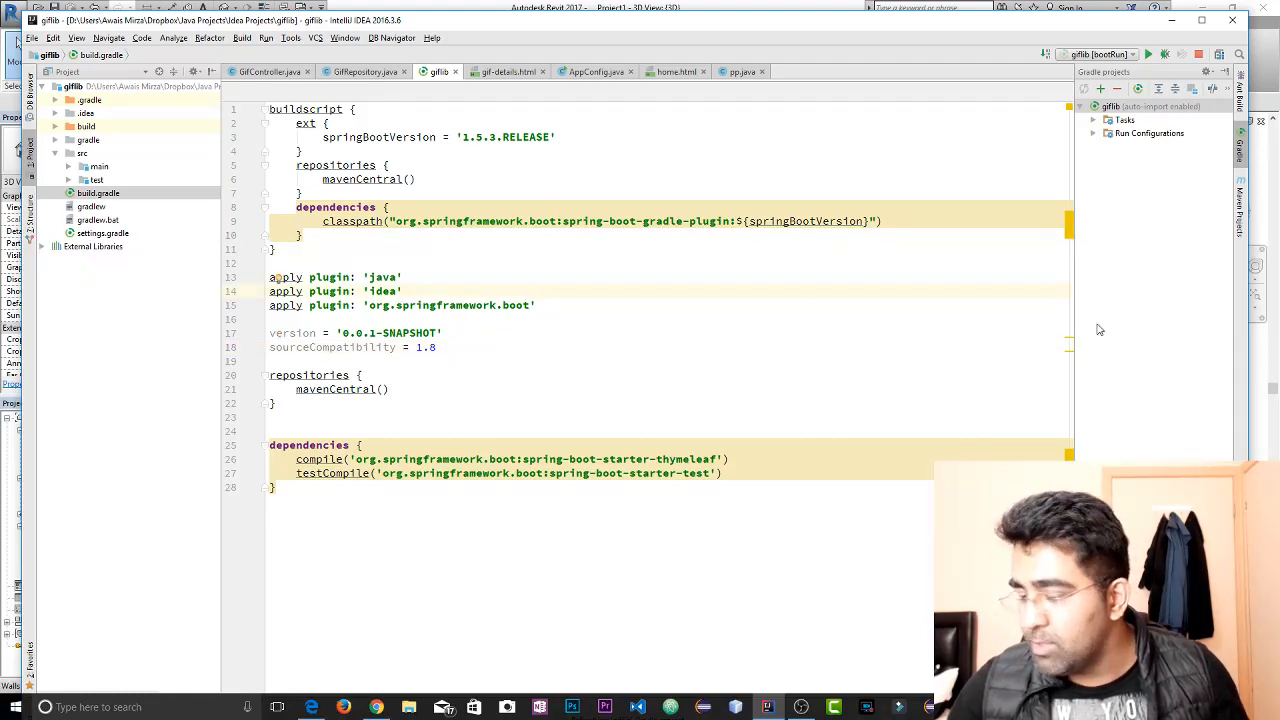
{"action": "left_click", "coordinate": [684, 382]}
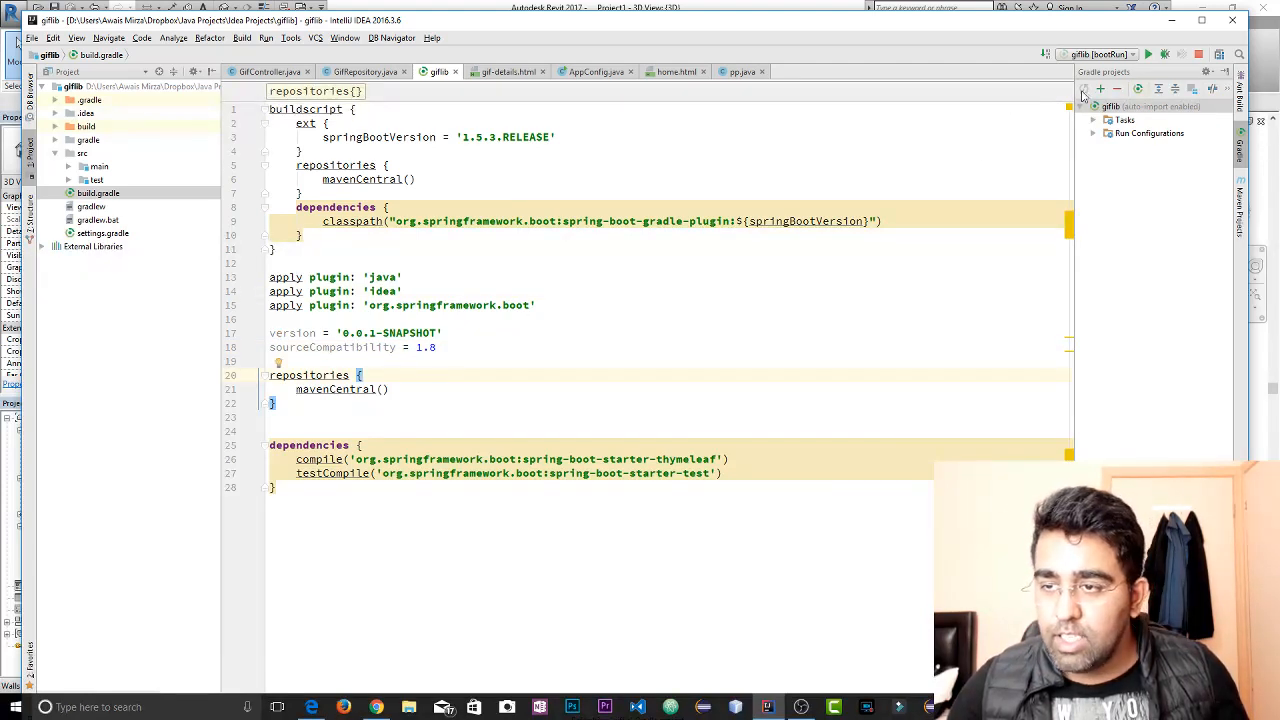
{"action": "left_click", "coordinate": [1202, 57]}
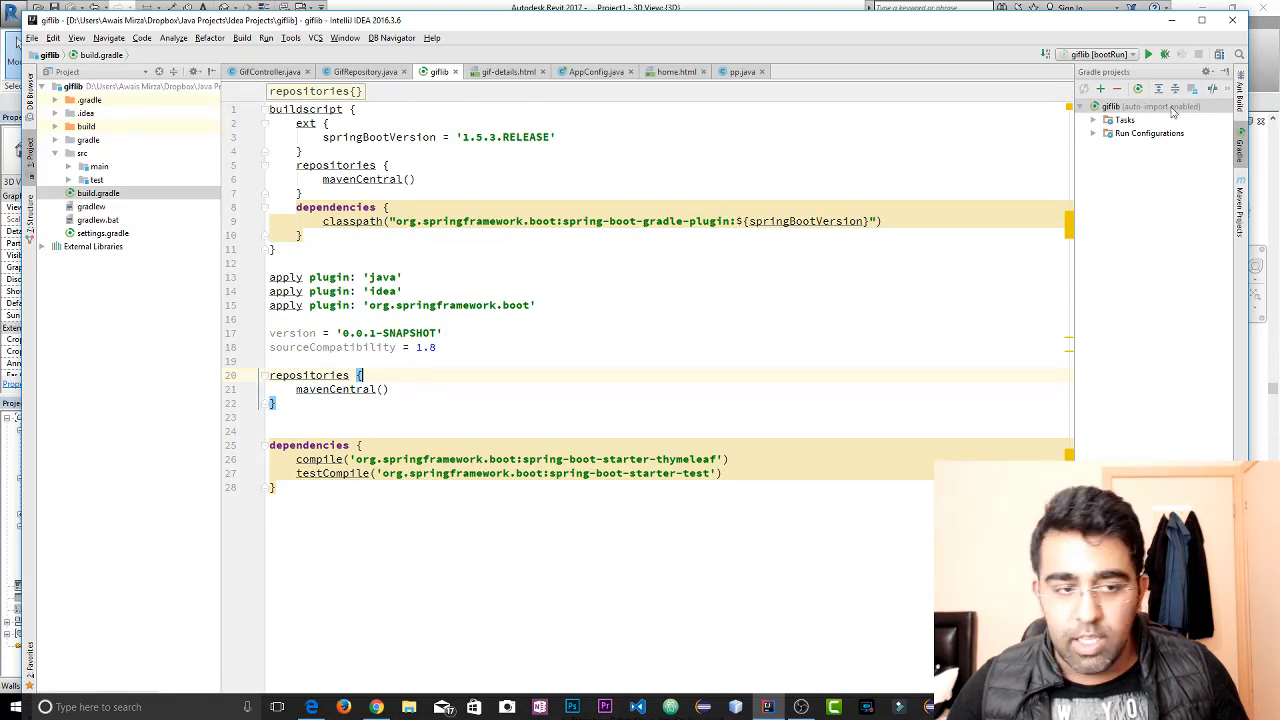
{"action": "left_click", "coordinate": [543, 294]}
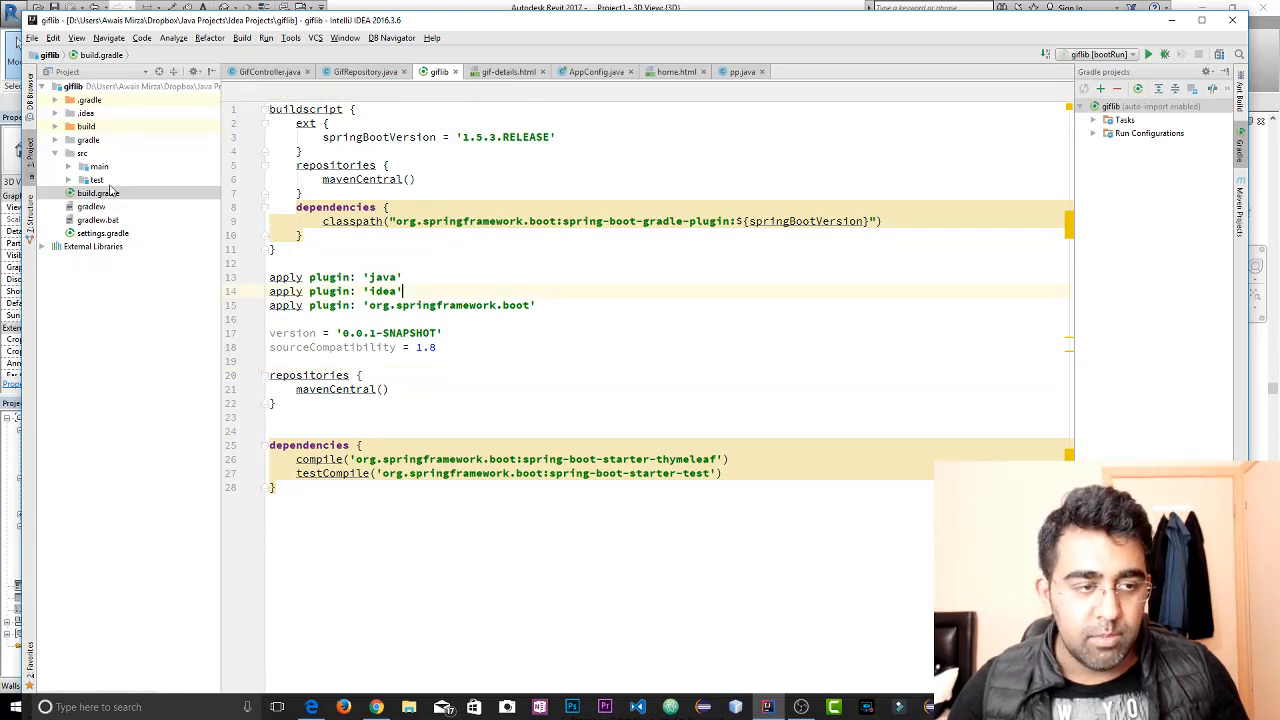
Switch to Revit, view the stairs and rooms in 3D, and open the Level 1 floor plan
{"action": "left_click", "coordinate": [1172, 20]}
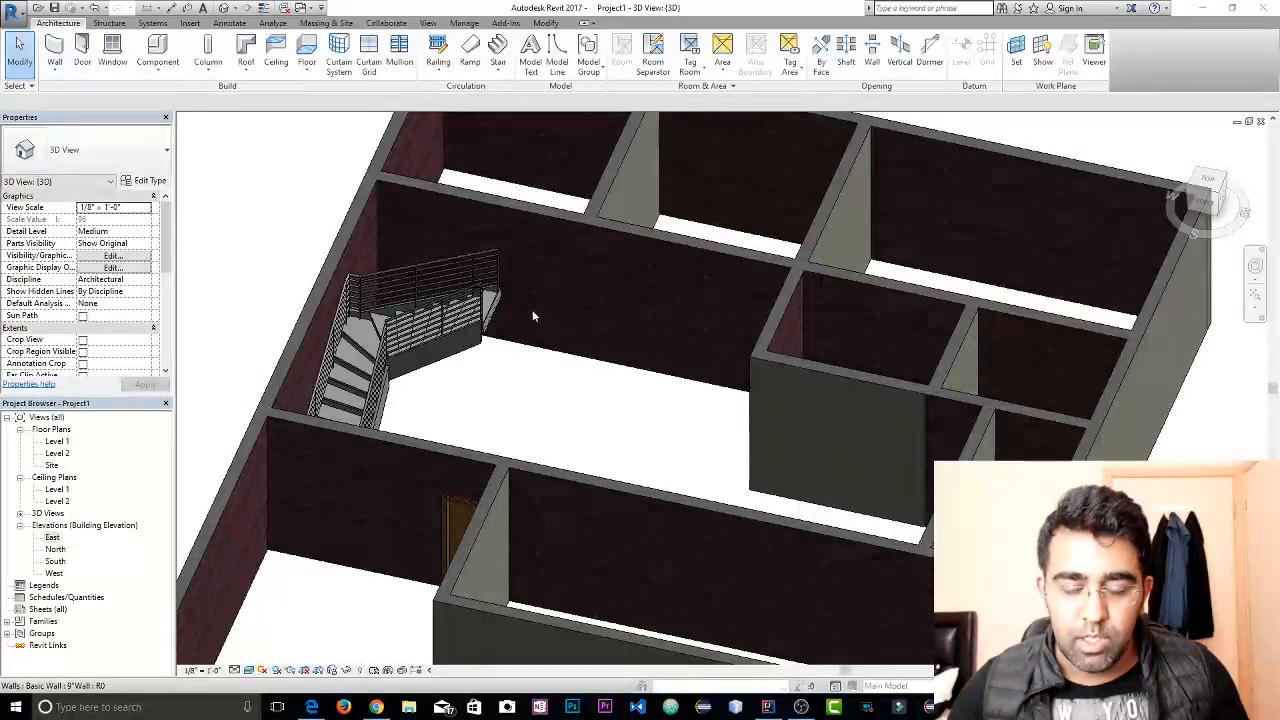
{"action": "scroll", "coordinate": [560, 340], "scroll_direction": "up", "scroll_amount": 2}
{"action": "middle_click_drag", "start_coordinate": [592, 363], "coordinate": [763, 323], "text": "shift"}
{"action": "middle_click_drag", "start_coordinate": [583, 341], "coordinate": [440, 305]}
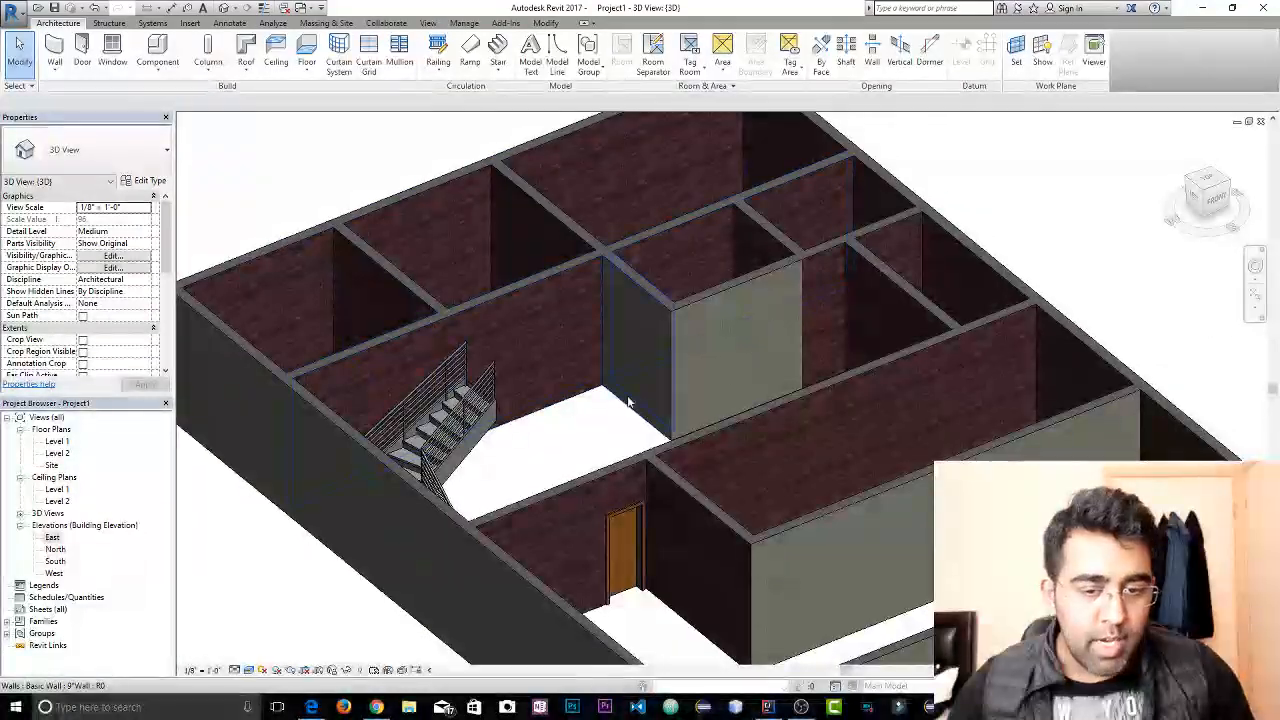
{"action": "double_click", "coordinate": [56, 441]}
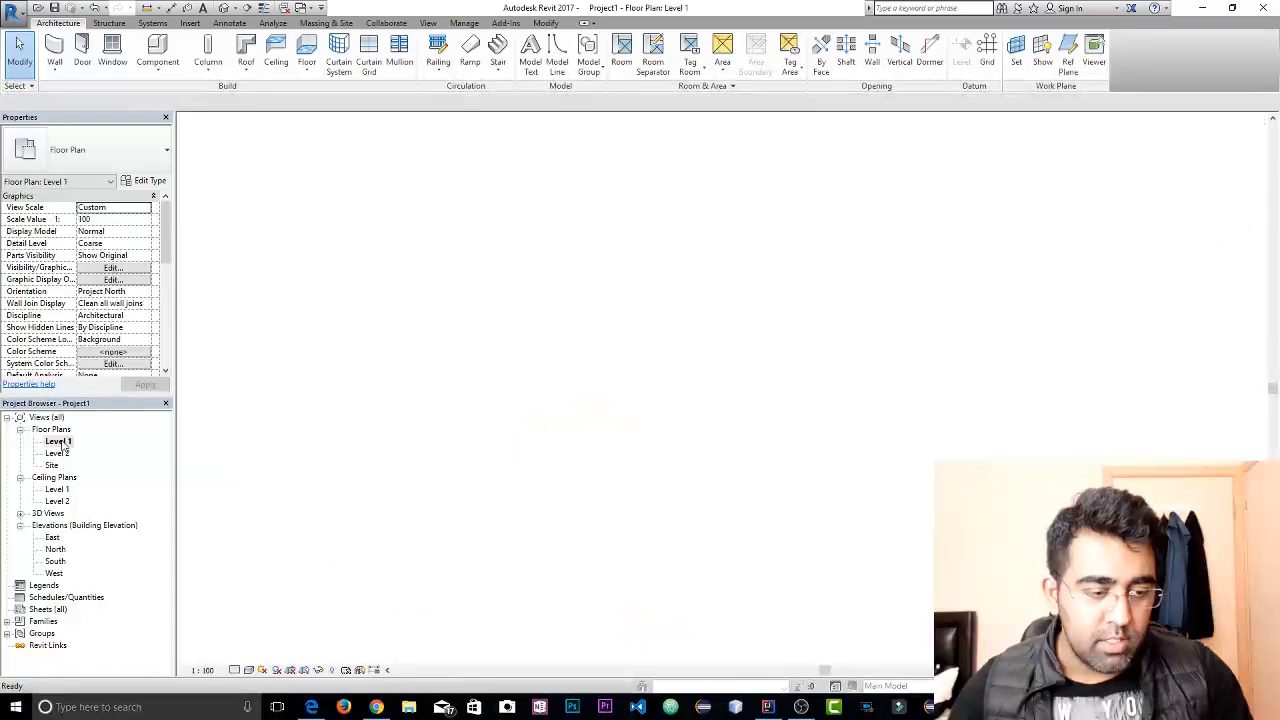
{"action": "scroll", "coordinate": [583, 300], "scroll_direction": "up", "scroll_amount": 3}
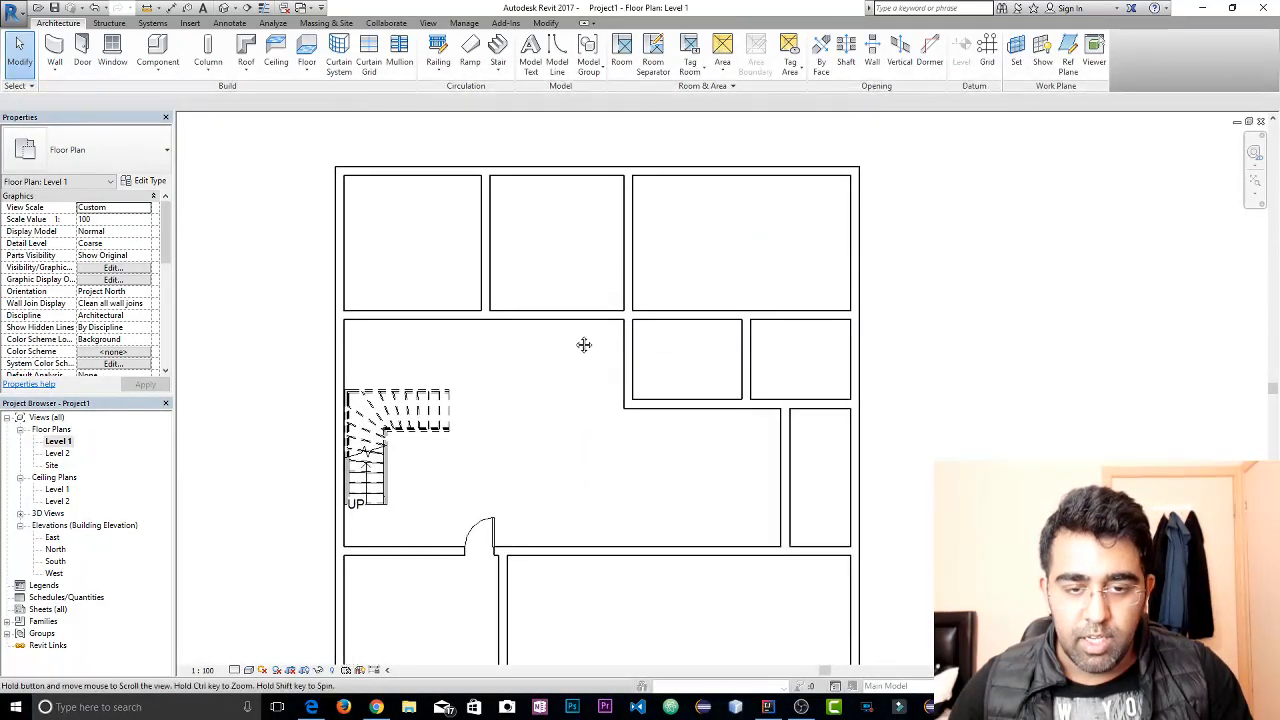
Start placing a door and browse for a family to load in the US Imperial library's Doors folder
{"action": "left_click", "coordinate": [82, 50]}
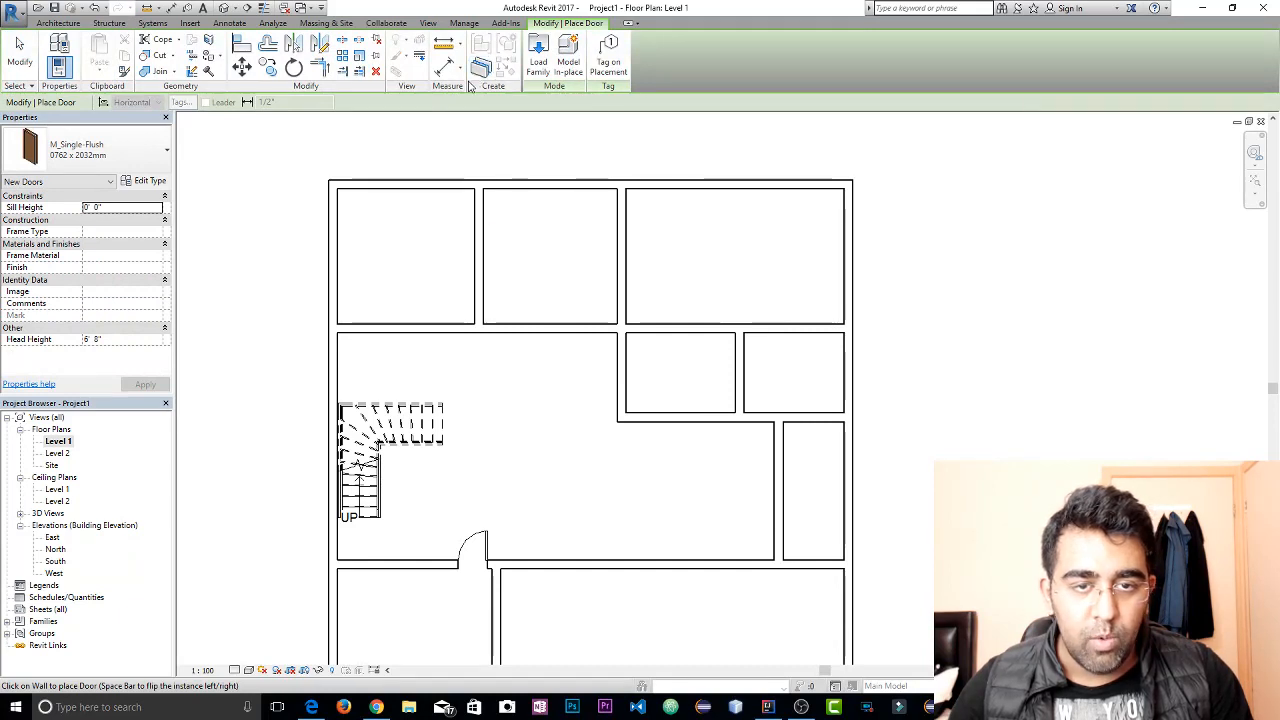
{"action": "left_click", "coordinate": [538, 74]}
{"action": "left_click", "coordinate": [538, 70]}
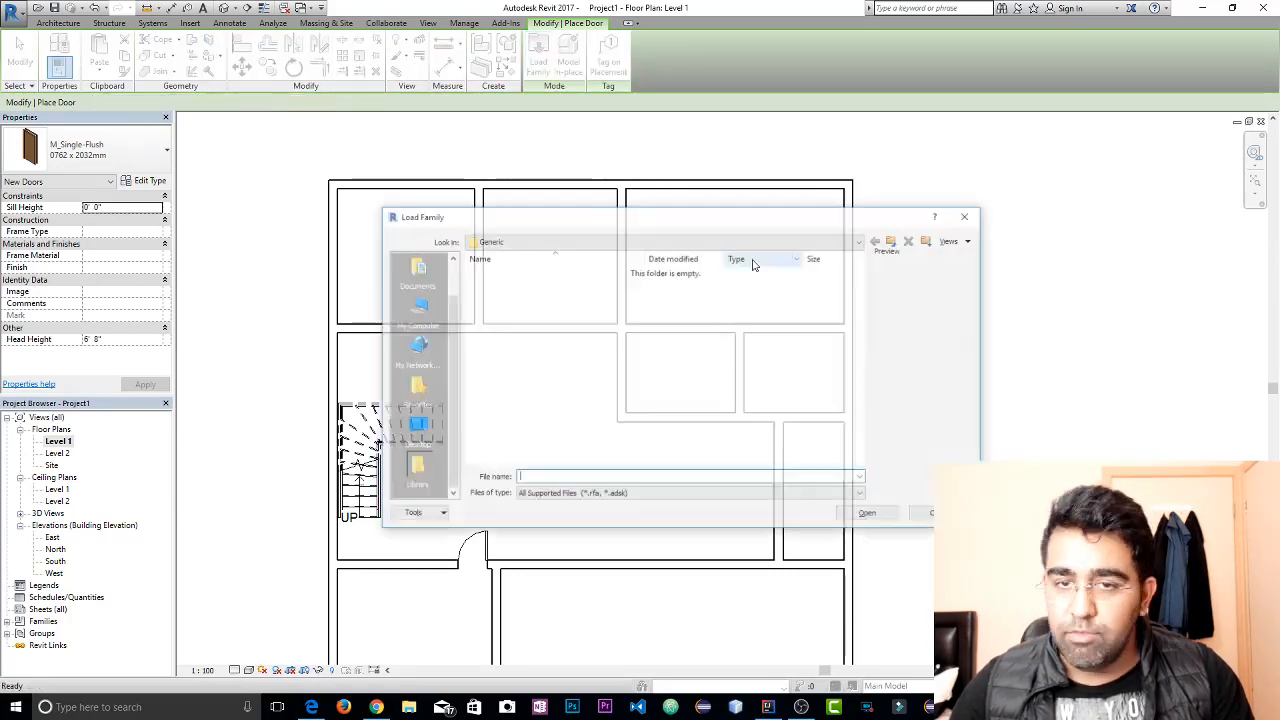
{"action": "left_click", "coordinate": [730, 241]}
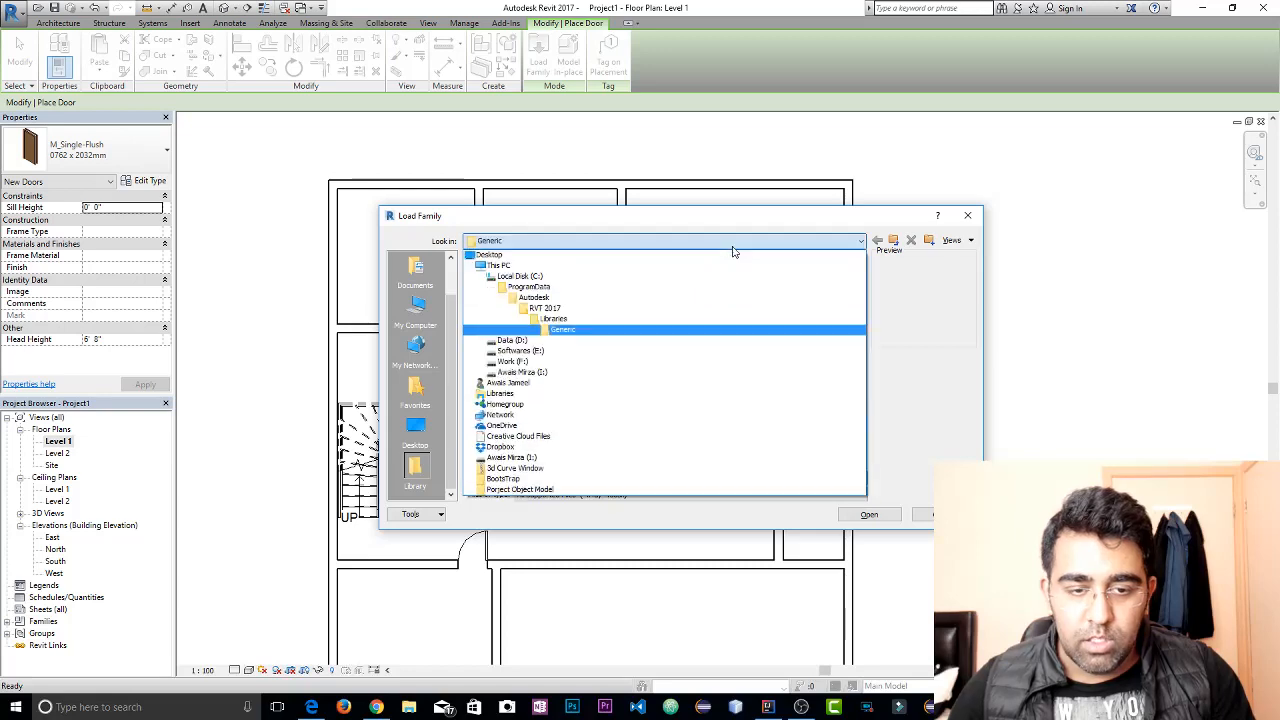
{"action": "left_click", "coordinate": [594, 319]}
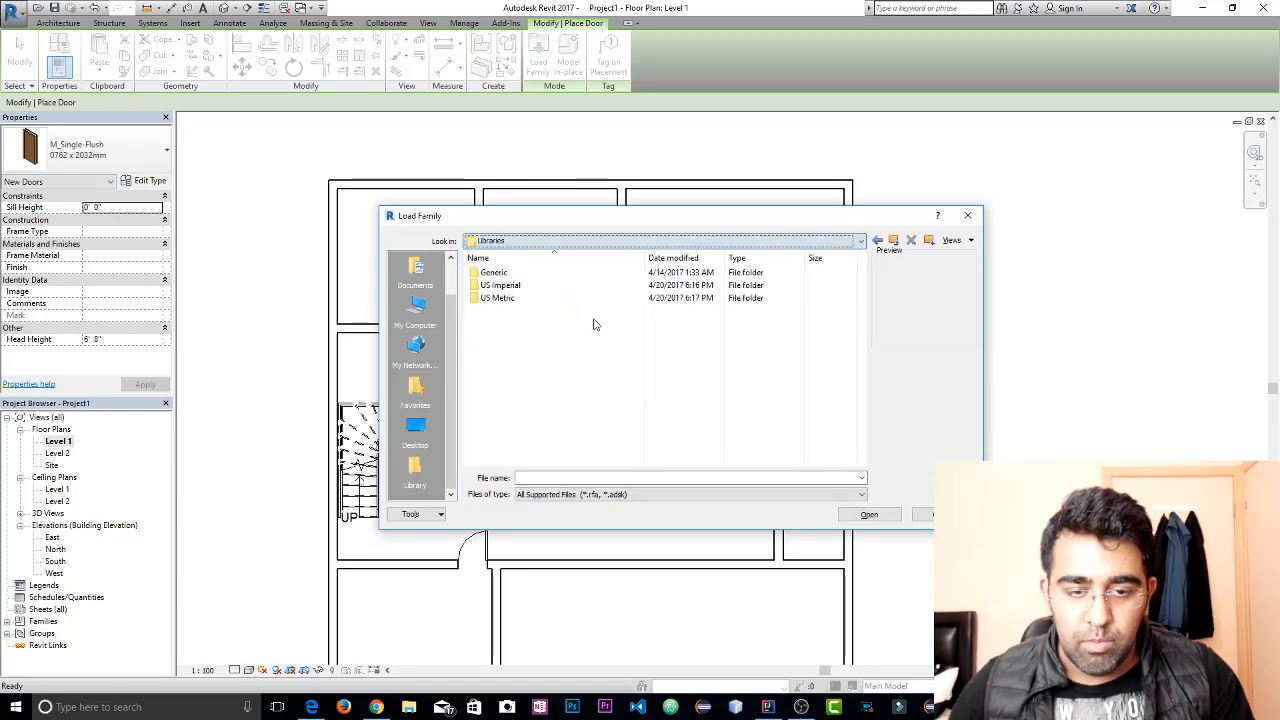
{"action": "double_click", "coordinate": [515, 285]}
{"action": "double_click", "coordinate": [520, 373]}
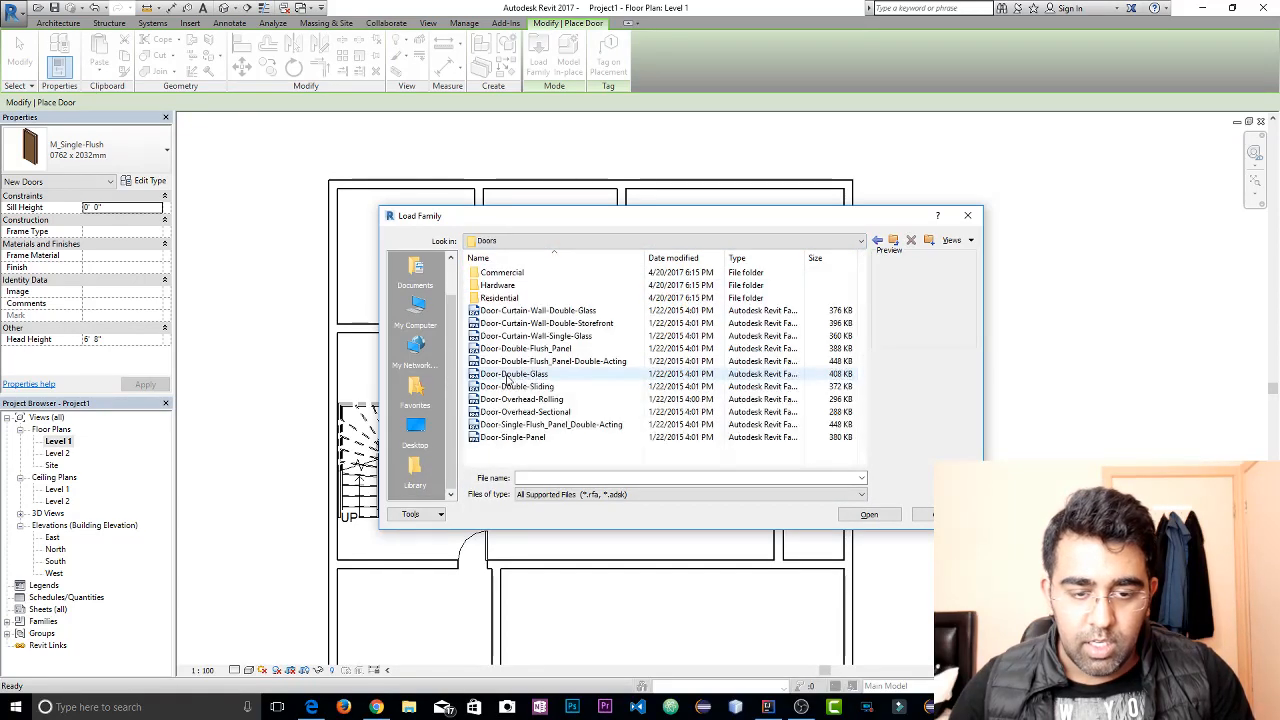
Load the Door-Interior-Double-Sliding-2_Panel-Wood family from the Residential subfolder after previewing other door families
{"action": "left_click", "coordinate": [553, 373]}
{"action": "left_click", "coordinate": [540, 361]}
{"action": "left_click", "coordinate": [545, 374]}
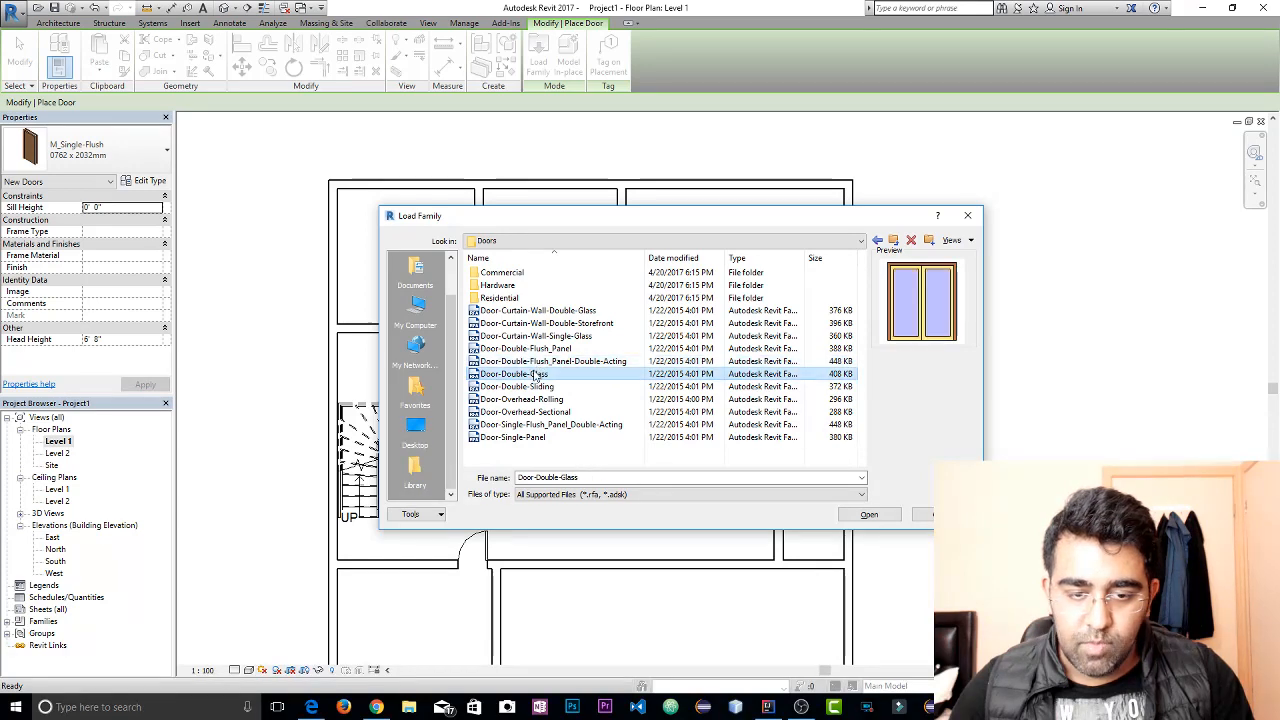
{"action": "key", "text": "Down"}
{"action": "key", "text": "Down"}
{"action": "key", "text": "Down"}
{"action": "key", "text": "Down"}
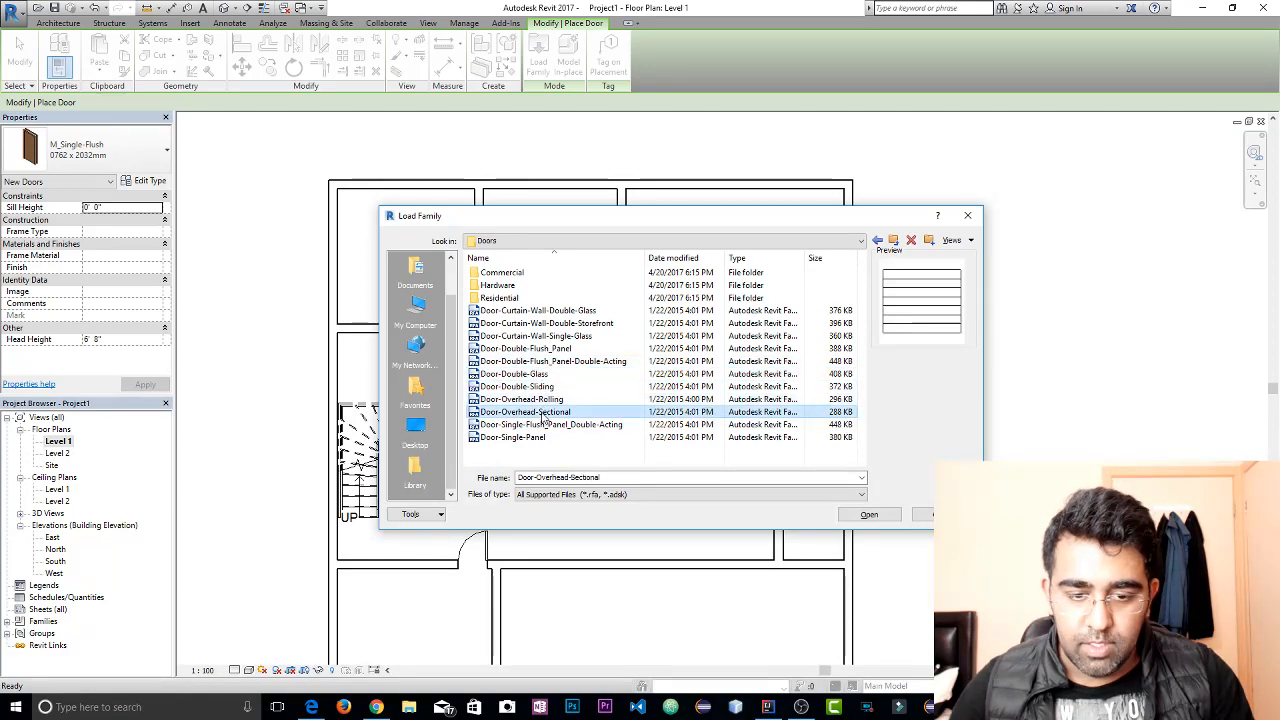
{"action": "double_click", "coordinate": [499, 297]}
{"action": "left_click", "coordinate": [541, 361]}
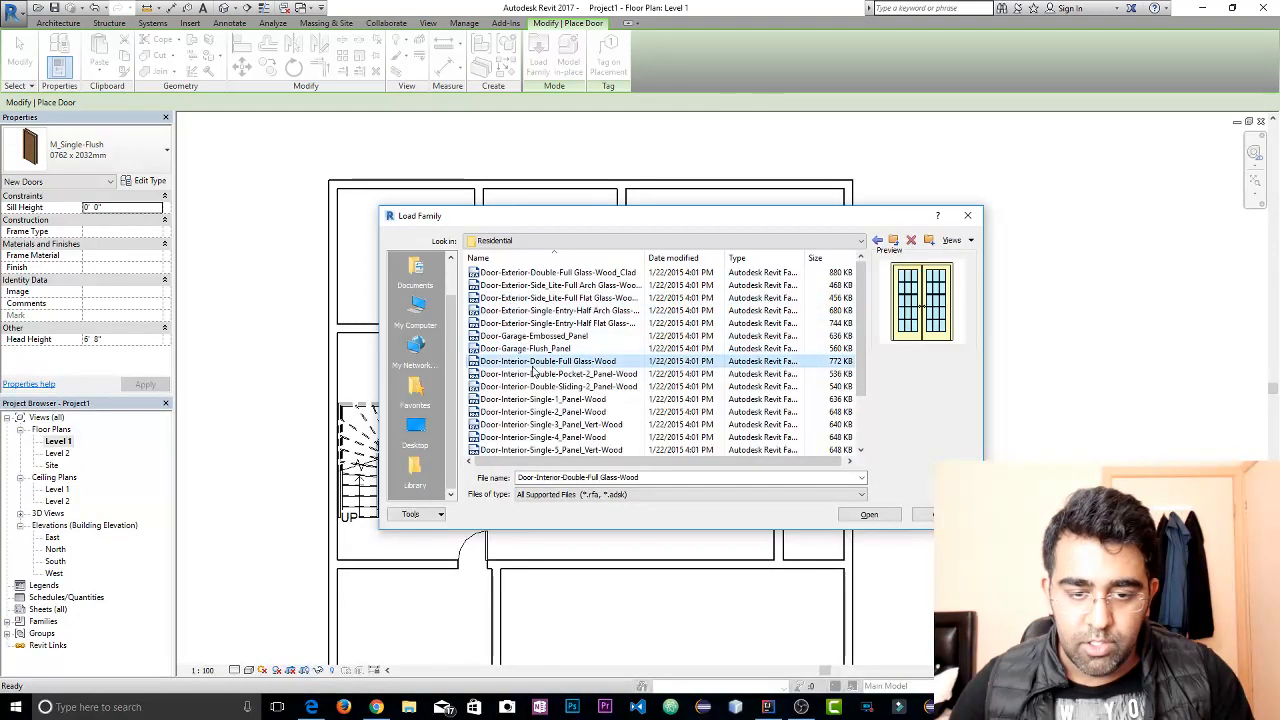
{"action": "left_click", "coordinate": [541, 348]}
{"action": "left_click", "coordinate": [560, 386]}
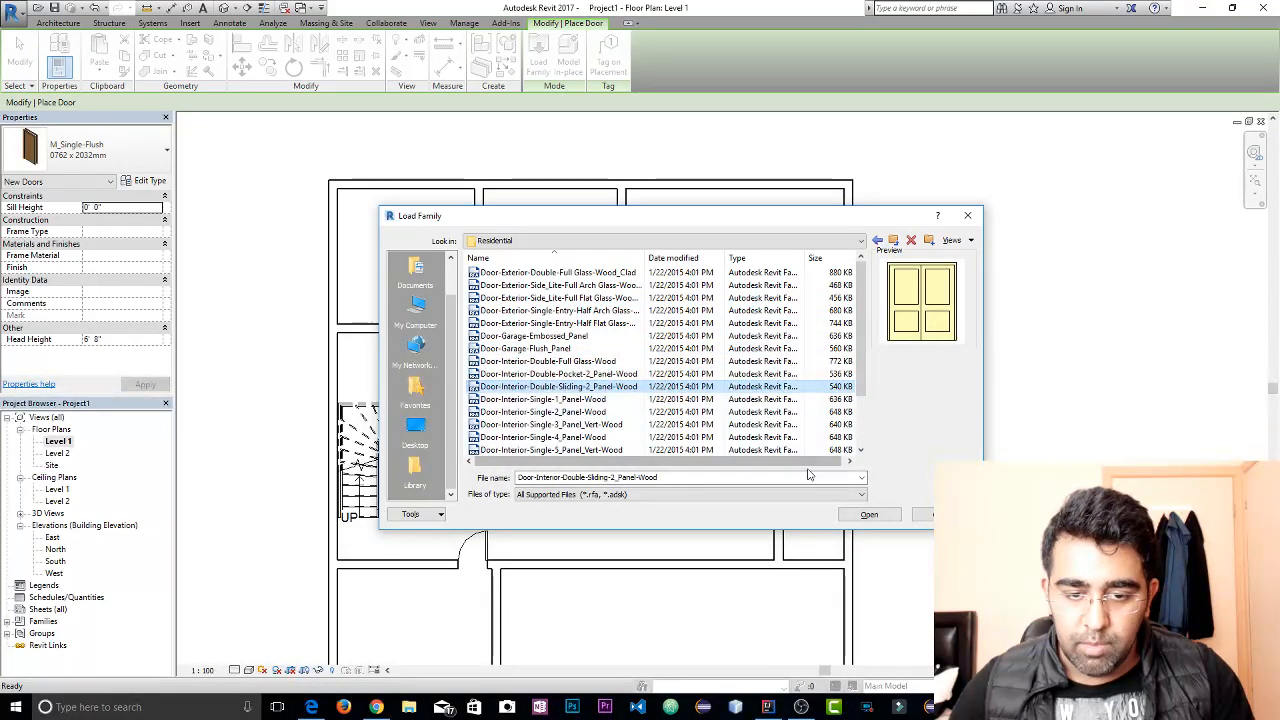
{"action": "left_click", "coordinate": [866, 514]}
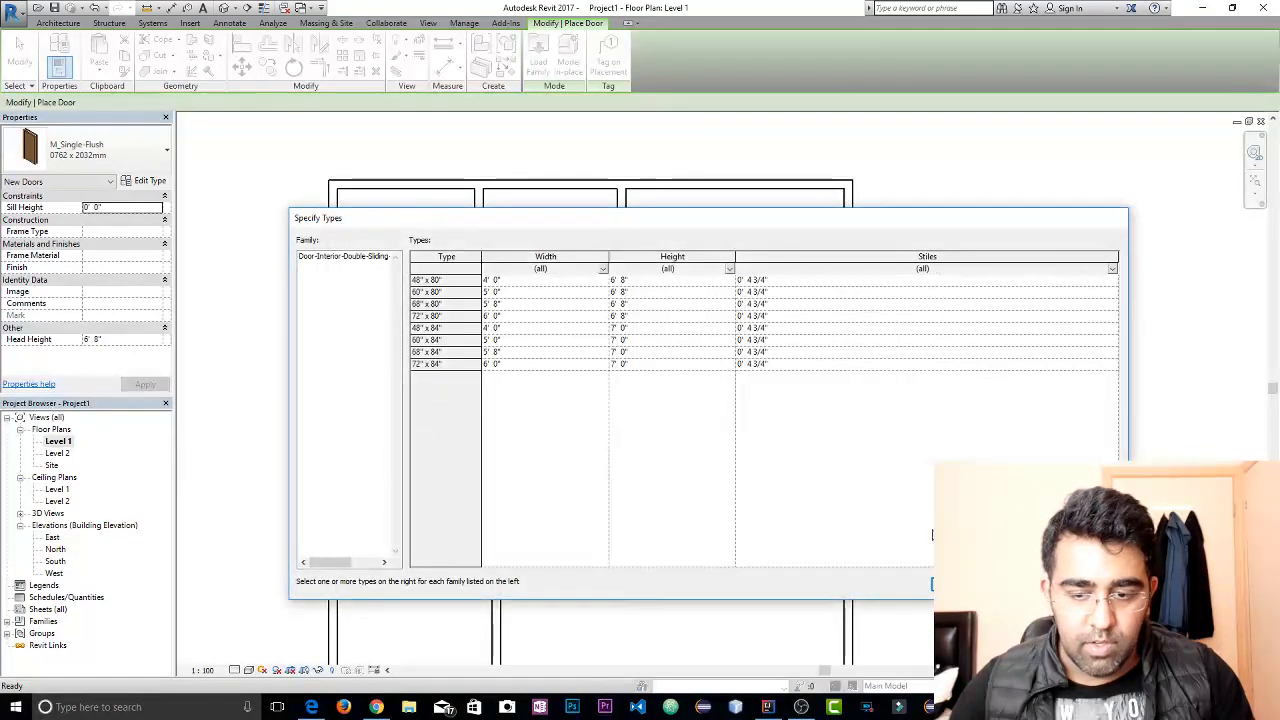
{"action": "left_click", "coordinate": [961, 584]}
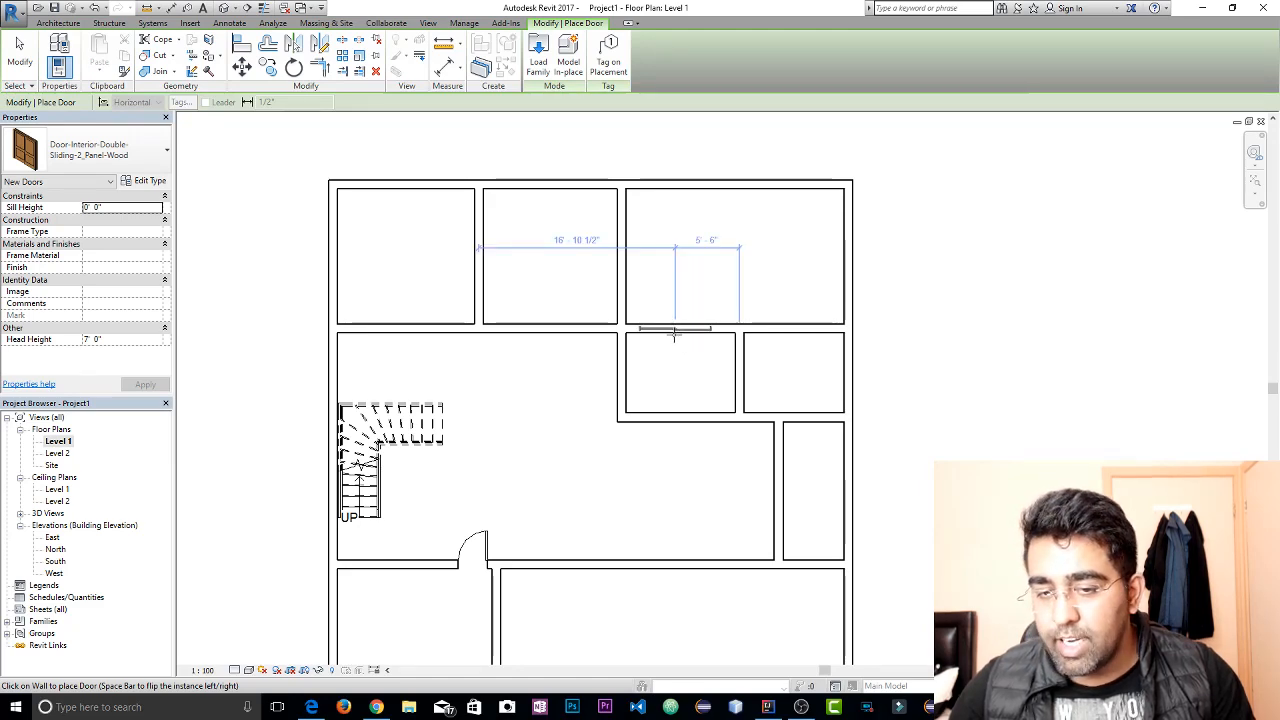
End door placement and delete the existing swing door in the wall below the stairs
{"action": "middle_click_drag", "start_coordinate": [526, 463], "coordinate": [680, 351]}
{"action": "key", "text": "Escape"}
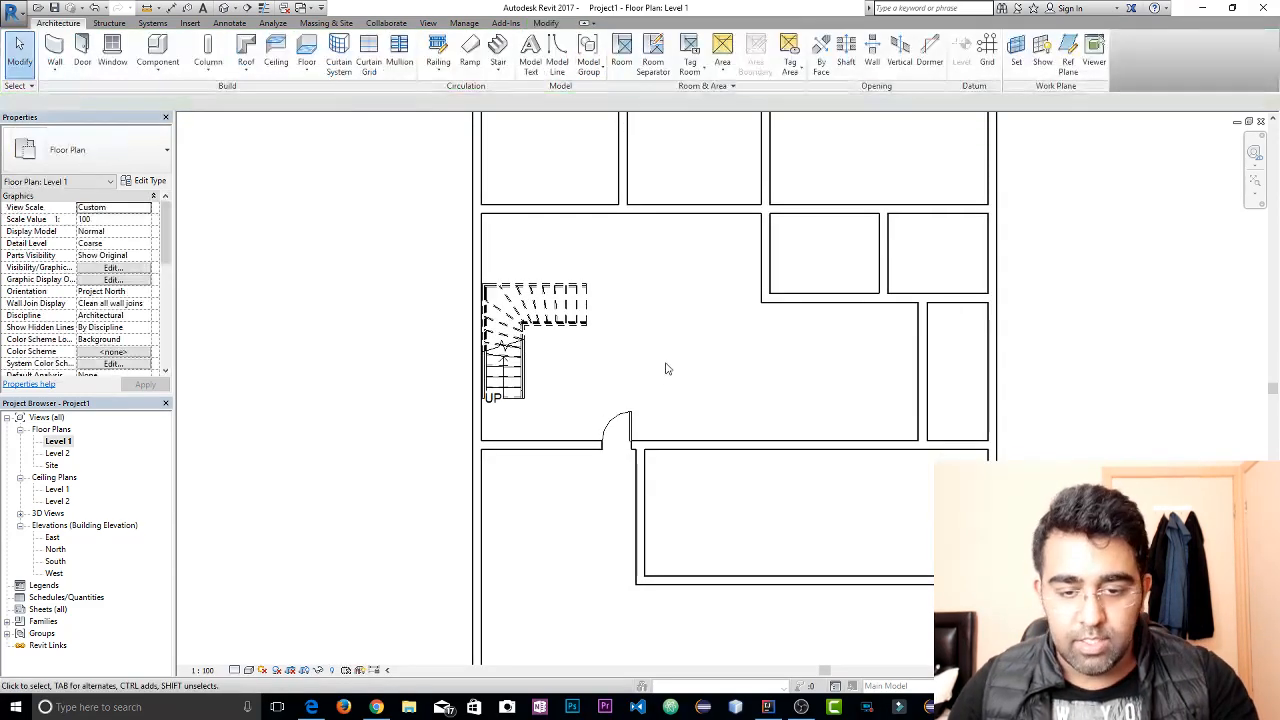
{"action": "left_click", "coordinate": [628, 422]}
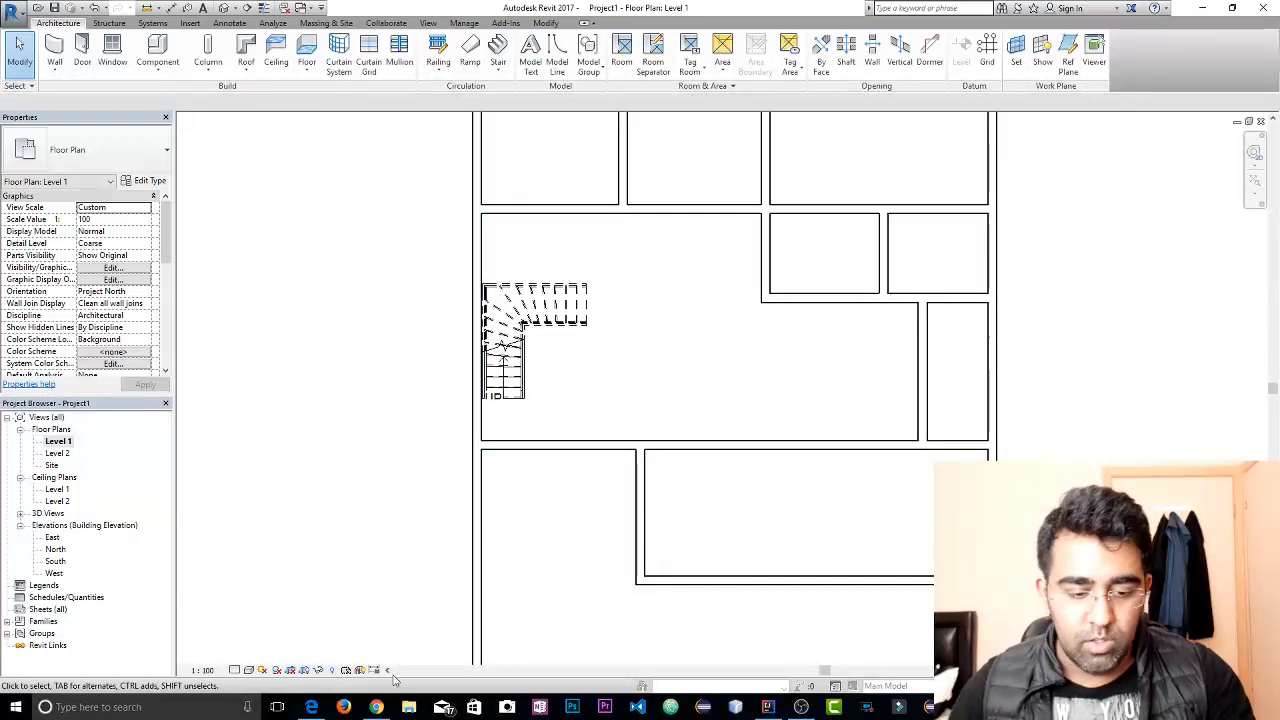
Switch to Chrome, search Google for "java timer class" and open Oracle's java.util Timer (Java Platform SE 7) page
{"action": "left_click", "coordinate": [377, 707]}
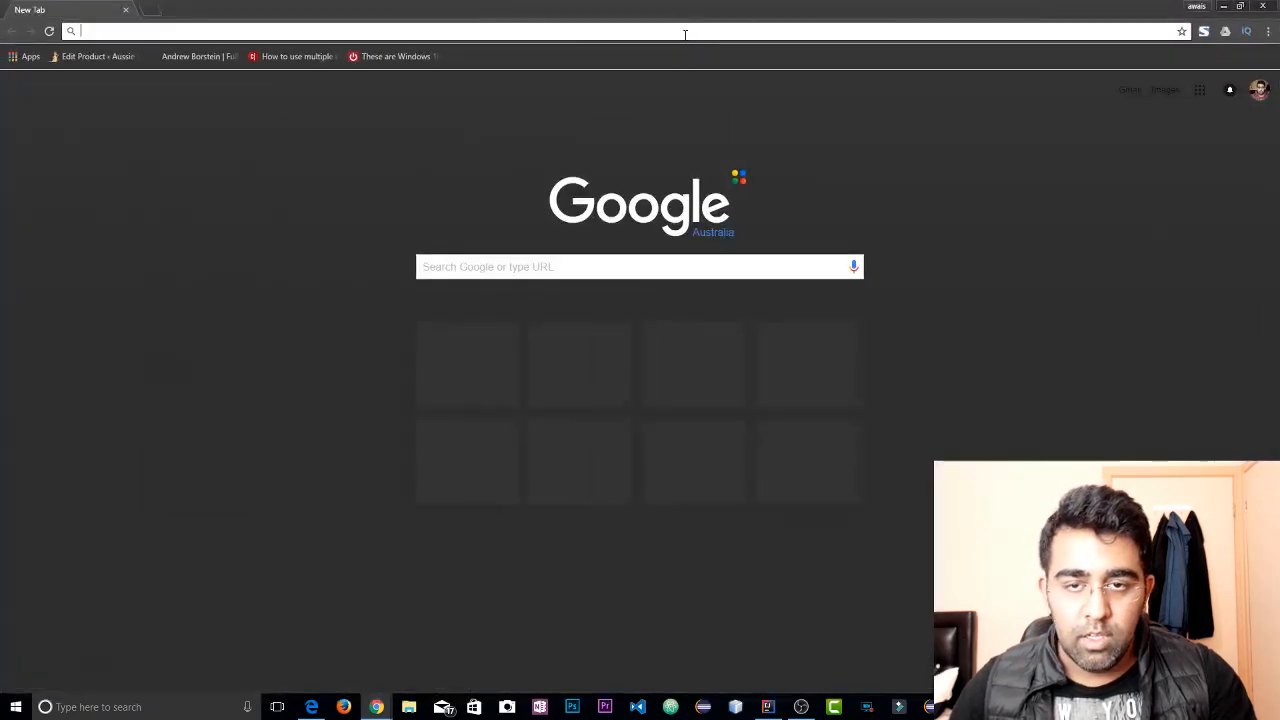
{"action": "type", "text": "java timer"}
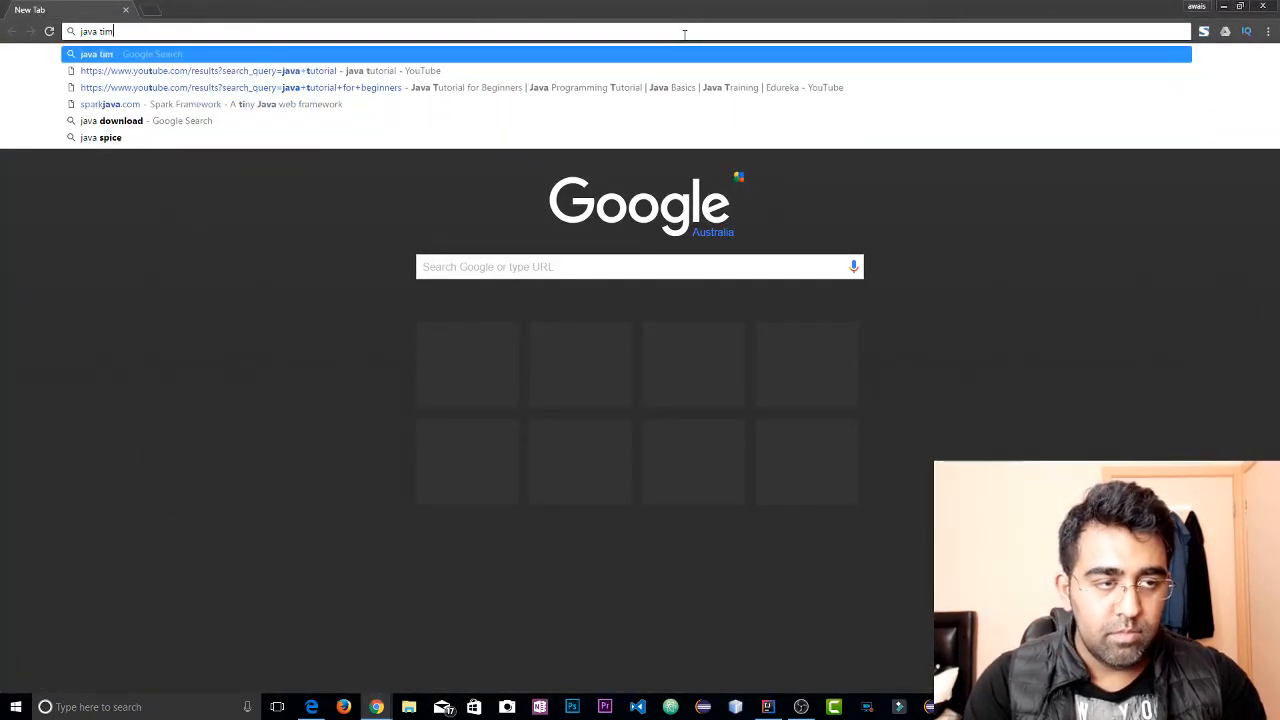
{"action": "type", "text": " class"}
{"action": "key", "text": "Return"}
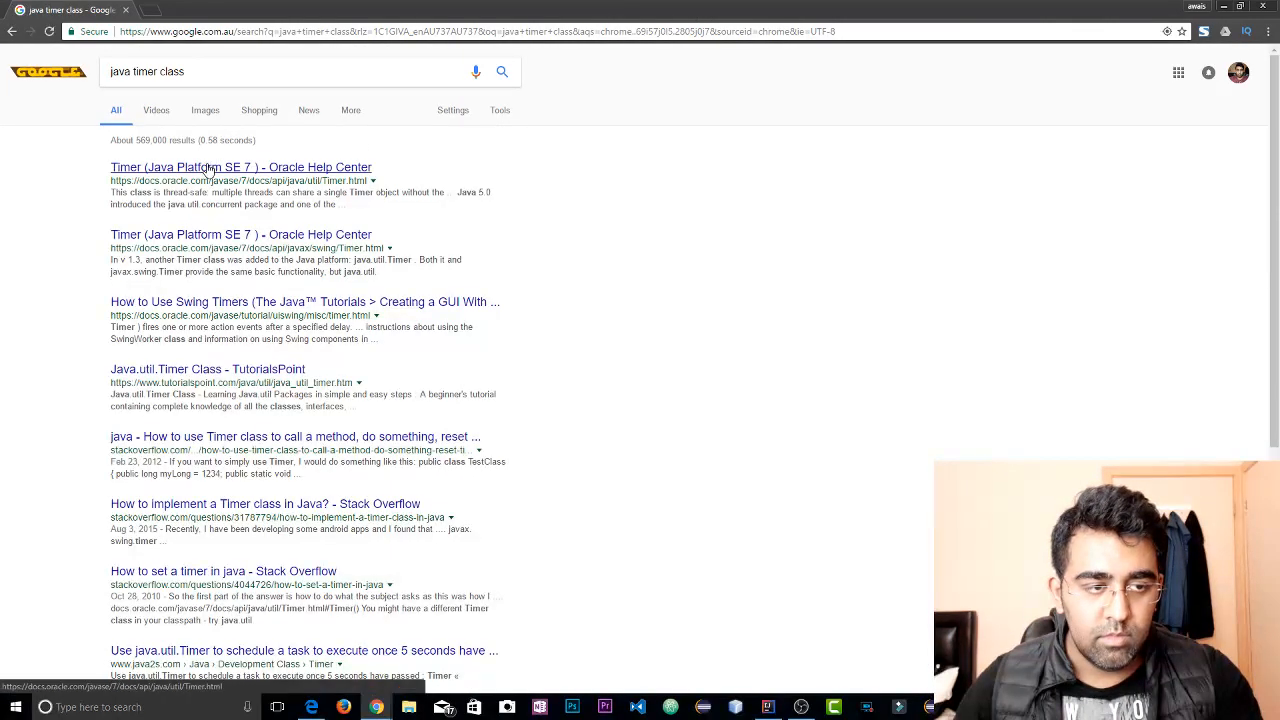
{"action": "left_click", "coordinate": [208, 168]}
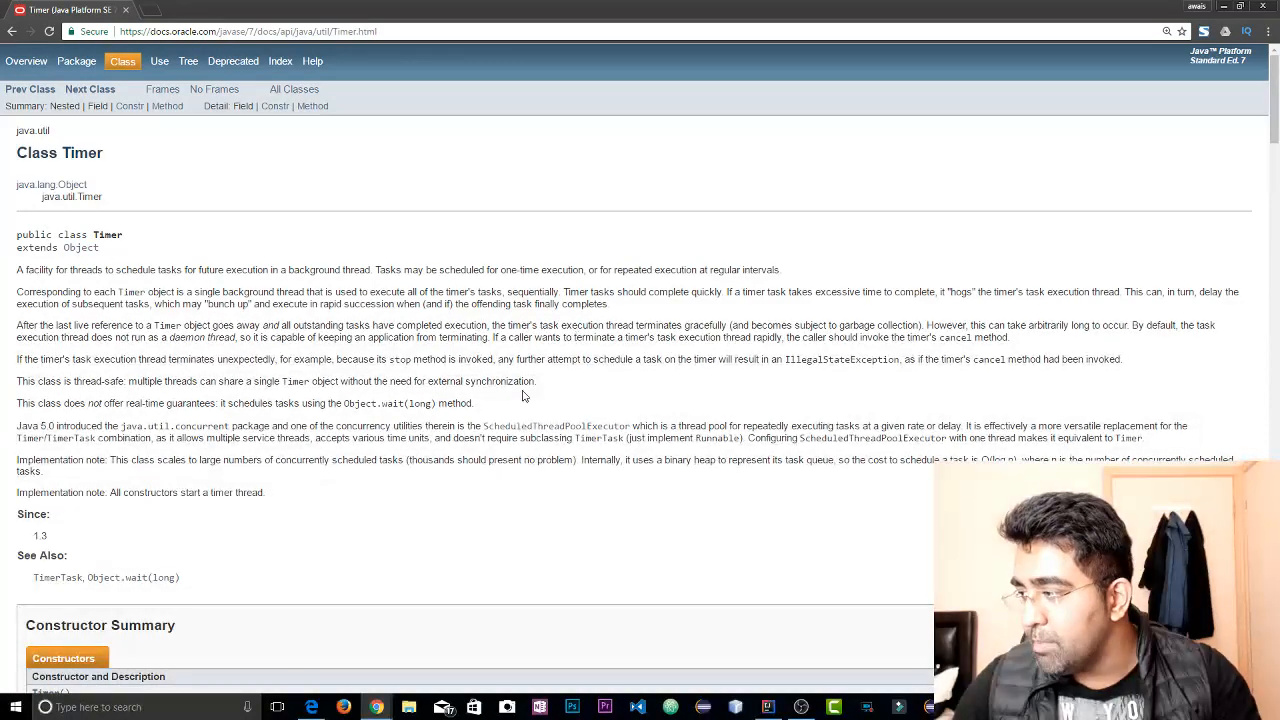
Examine the Timer class description, method summary and constructor details, and close the documentation page
{"action": "scroll", "coordinate": [276, 333], "scroll_direction": "down", "scroll_amount": 6}
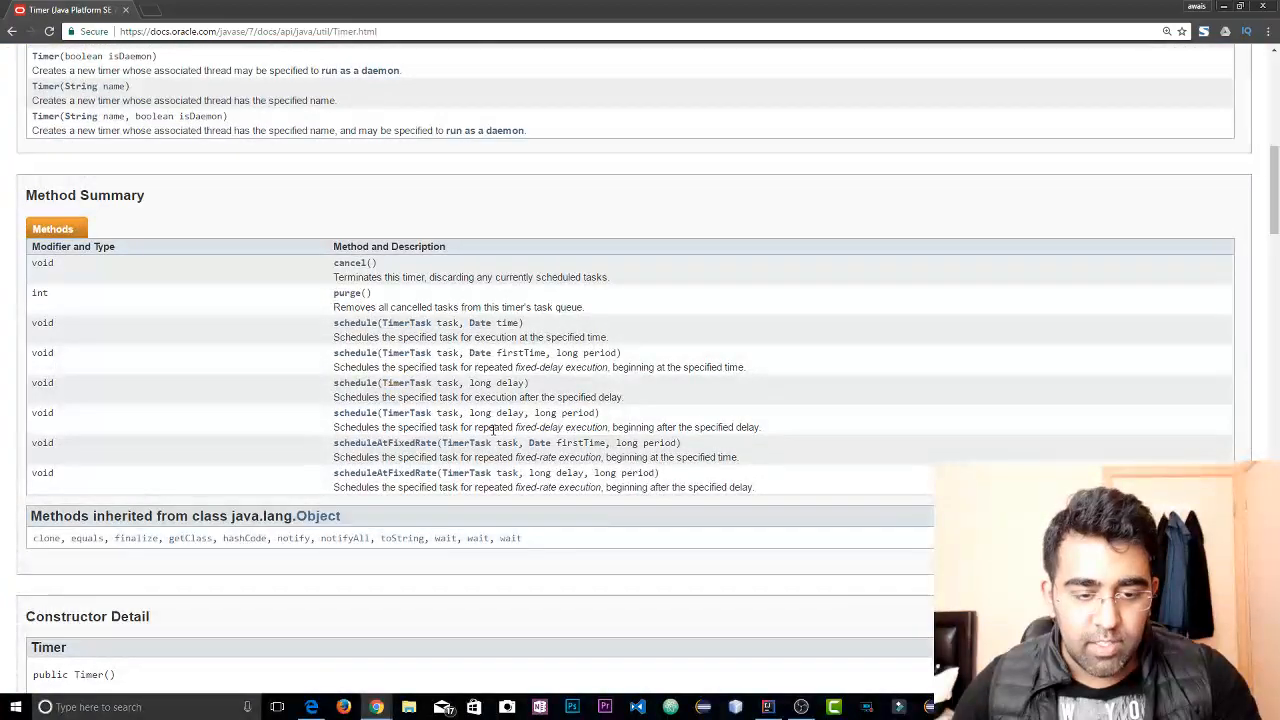
{"action": "scroll", "coordinate": [495, 432], "scroll_direction": "down", "scroll_amount": 5}
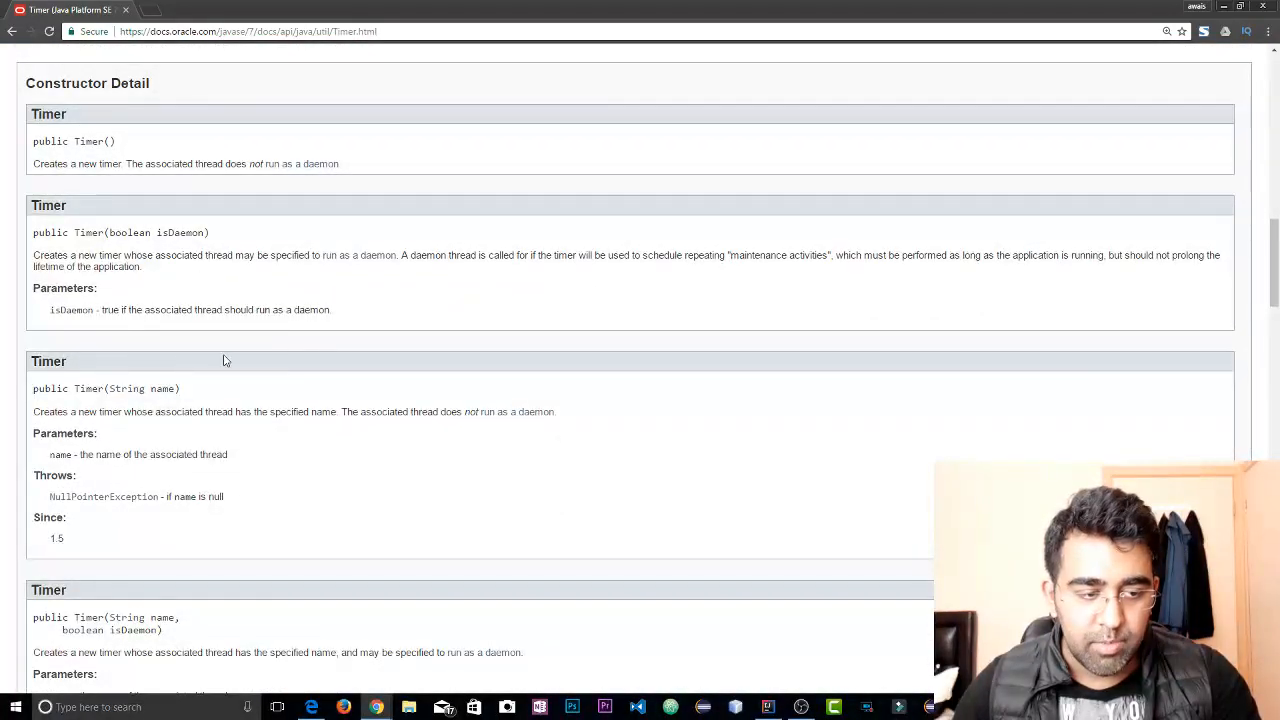
{"action": "left_click_drag", "start_coordinate": [80, 388], "coordinate": [342, 412]}
{"action": "left_click", "coordinate": [440, 449]}
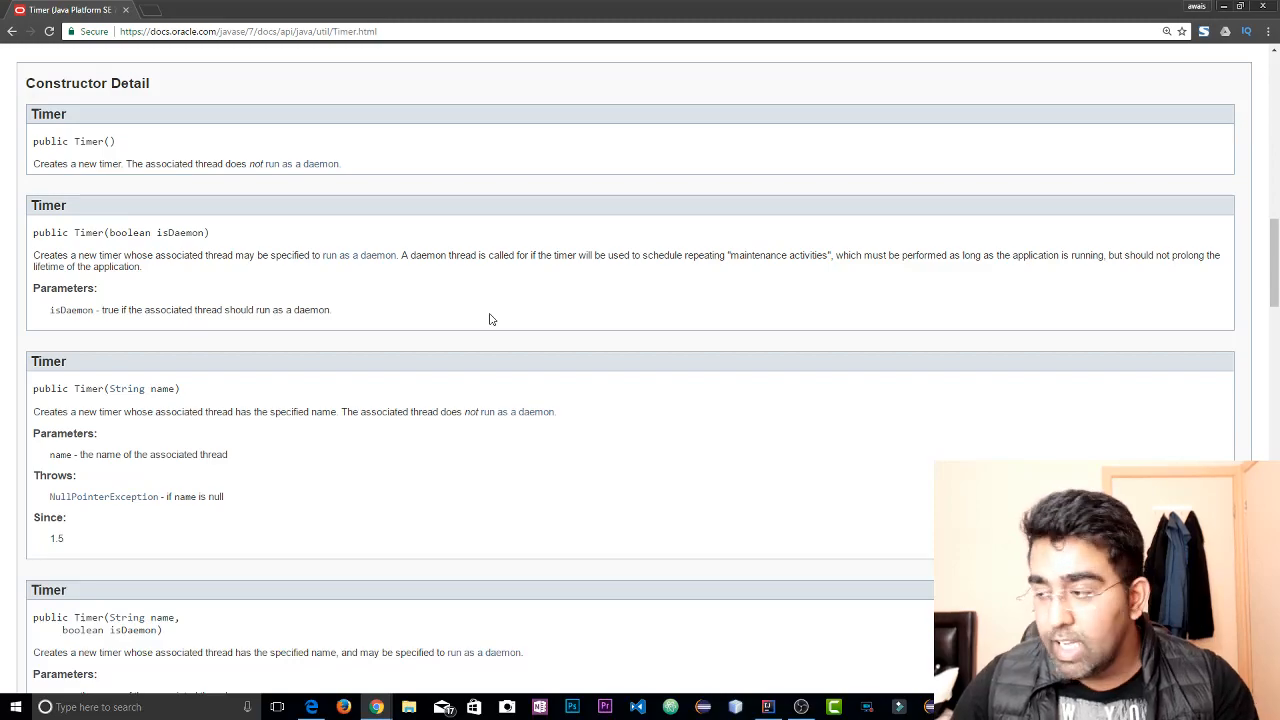
{"action": "scroll", "coordinate": [485, 323], "scroll_direction": "up", "scroll_amount": 15}
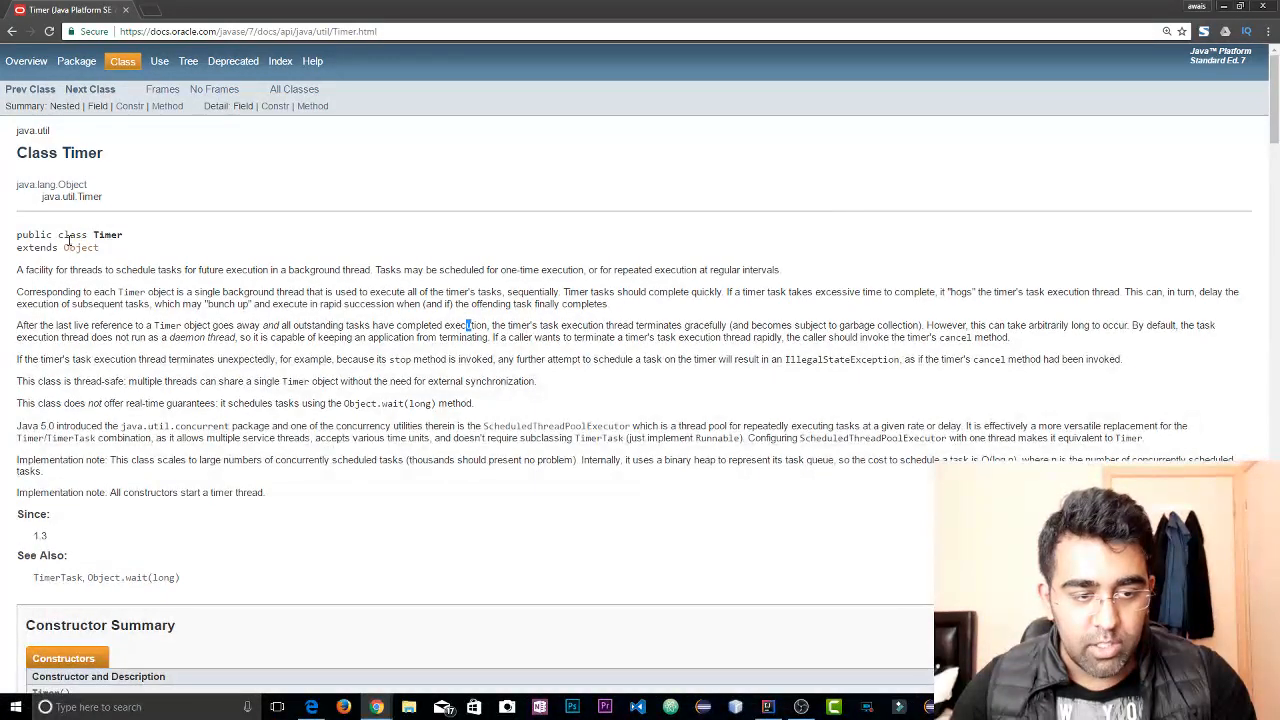
{"action": "left_click", "coordinate": [270, 316]}
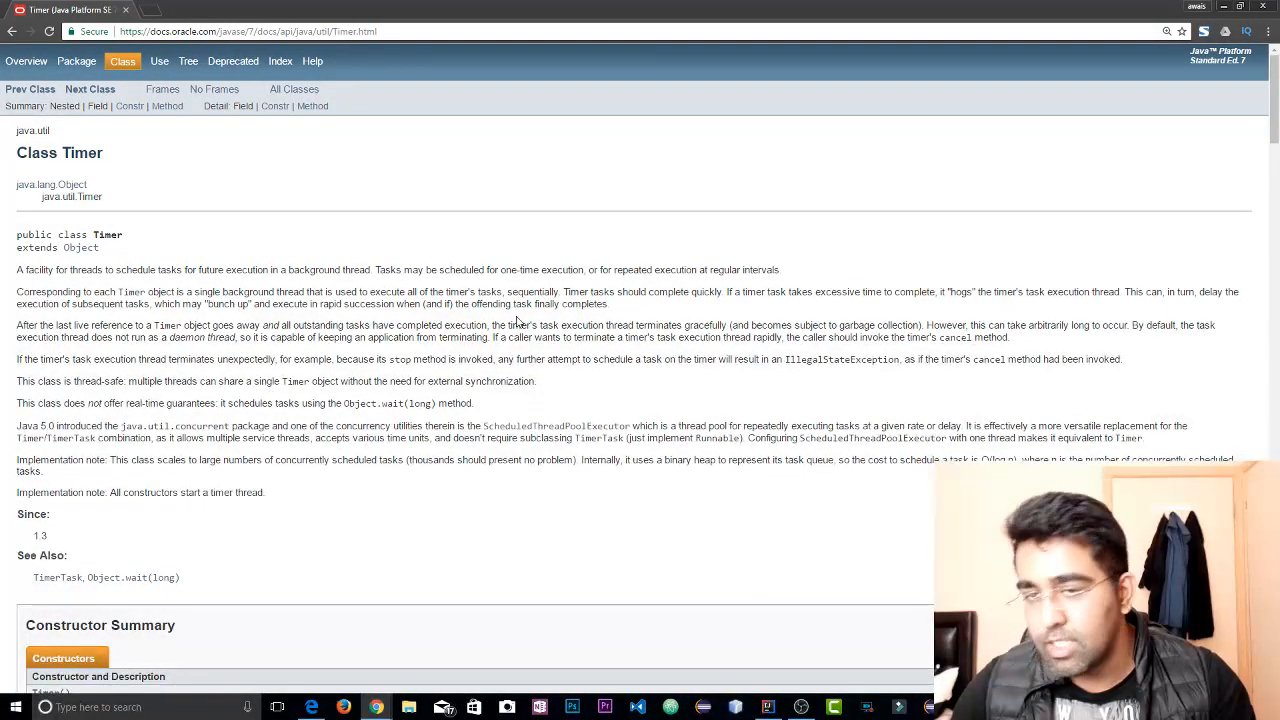
{"action": "left_click", "coordinate": [125, 10]}
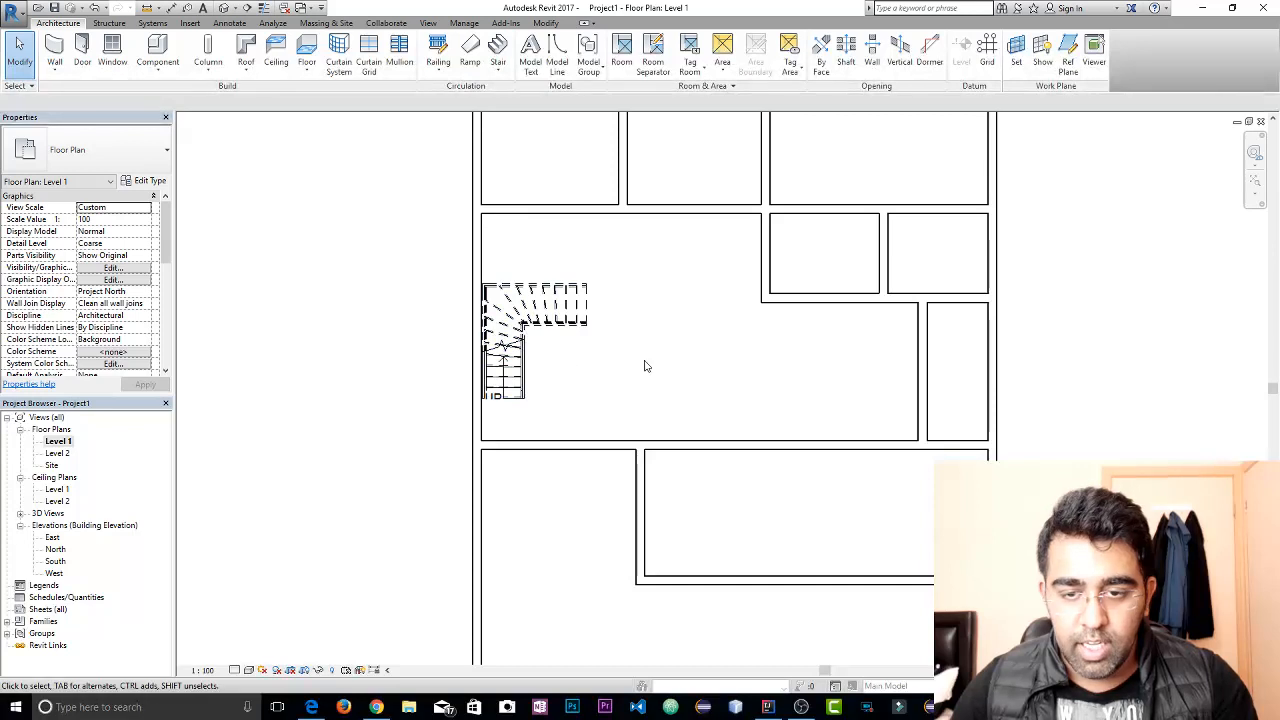
Place a flipped Door-Interior-Double-Sliding-2_Panel-Wood door in the wall below the stairs, about 3'-7" from the adjoining partition wall
{"action": "left_click", "coordinate": [83, 50]}
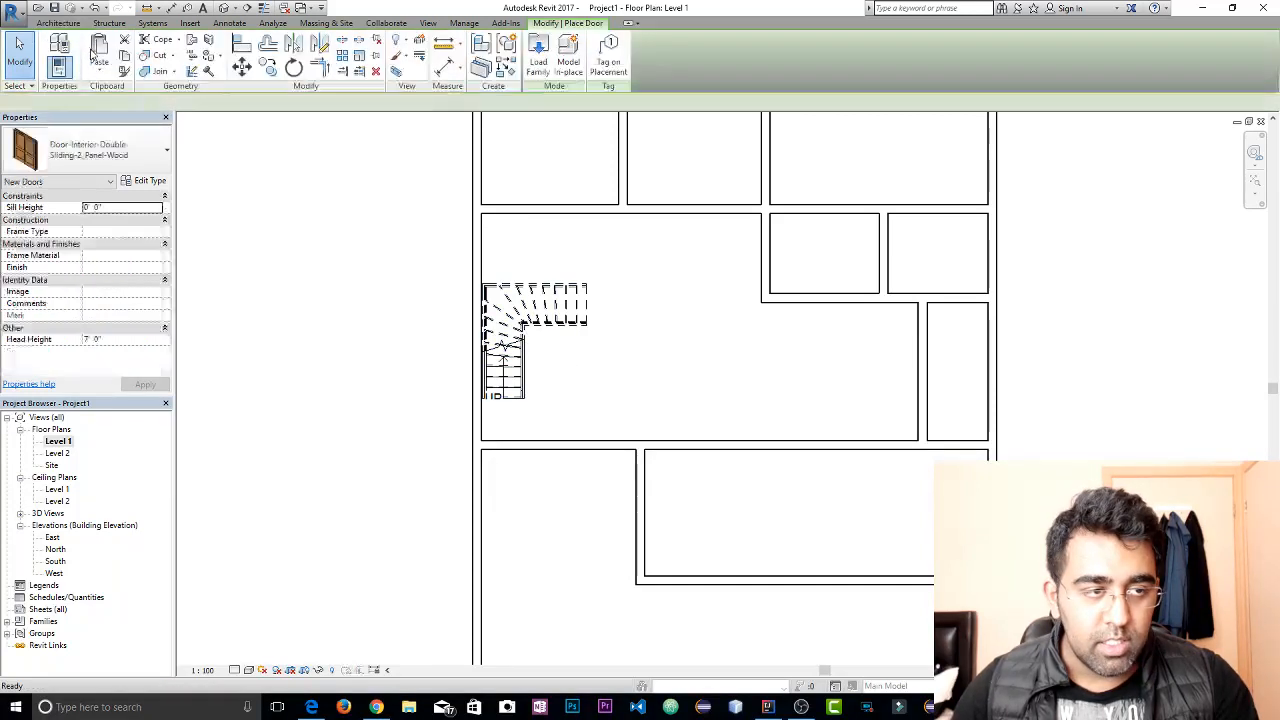
{"action": "scroll", "coordinate": [592, 452], "scroll_direction": "up", "scroll_amount": 2}
{"action": "right_click", "coordinate": [589, 457]}
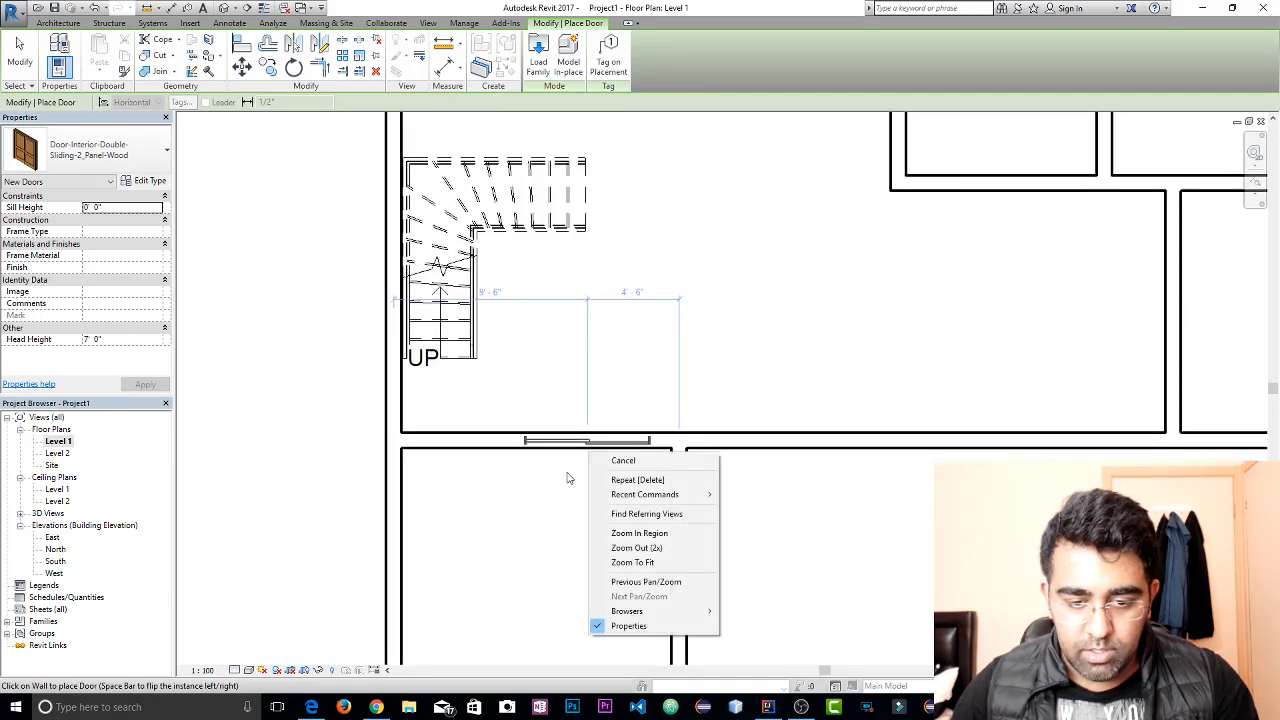
{"action": "left_click", "coordinate": [567, 478]}
{"action": "scroll", "coordinate": [586, 457], "scroll_direction": "up", "scroll_amount": 2}
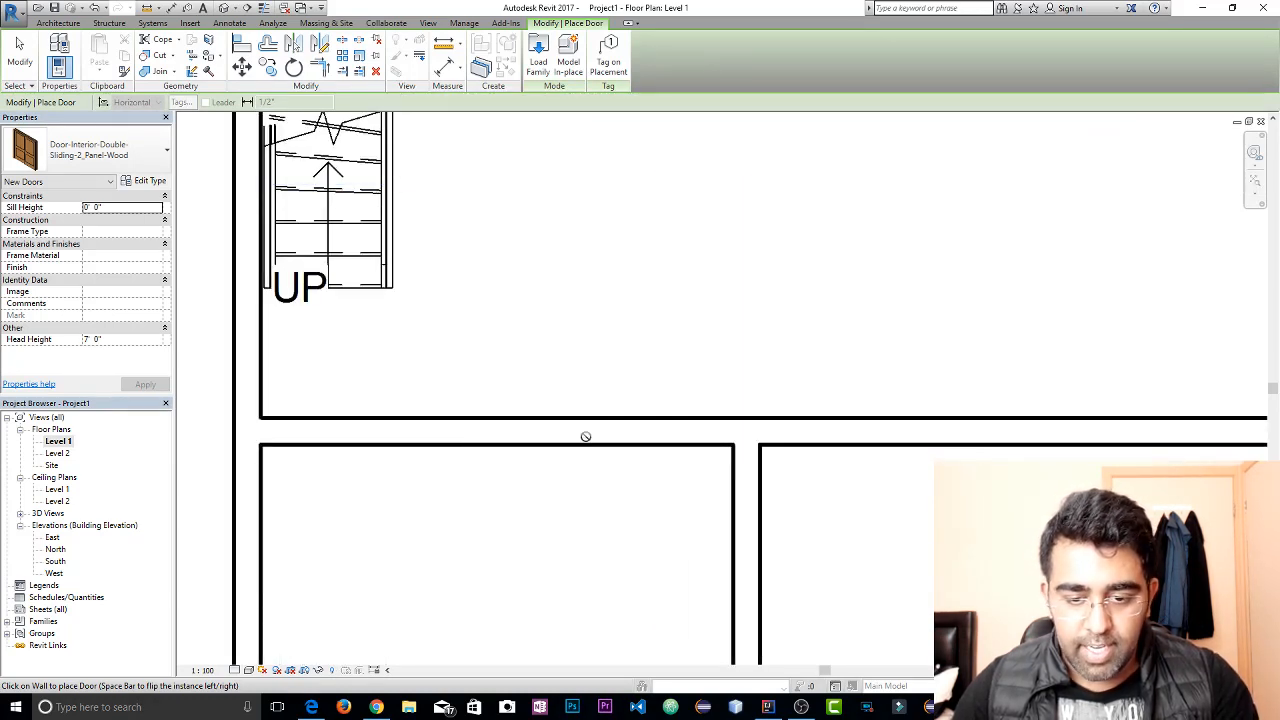
{"action": "scroll", "coordinate": [605, 440], "scroll_direction": "up", "scroll_amount": 3}
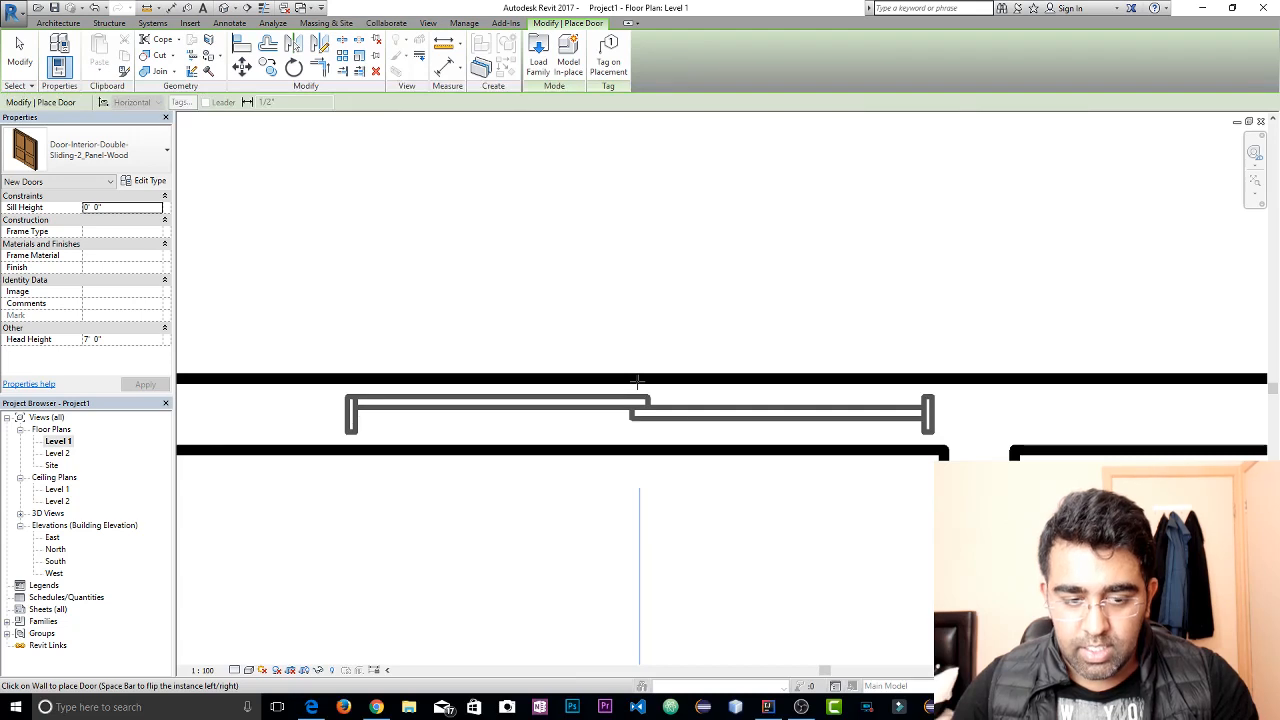
{"action": "key", "text": "space"}
{"action": "key", "text": "space"}
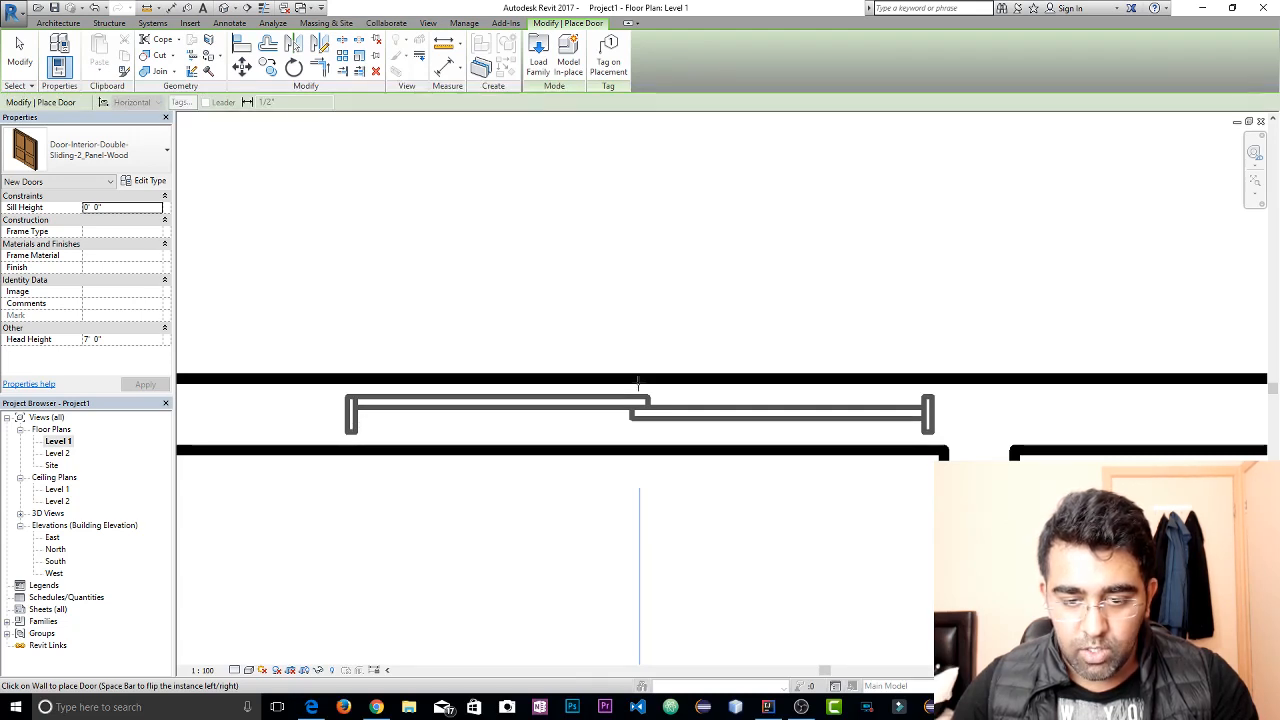
{"action": "key", "text": "space"}
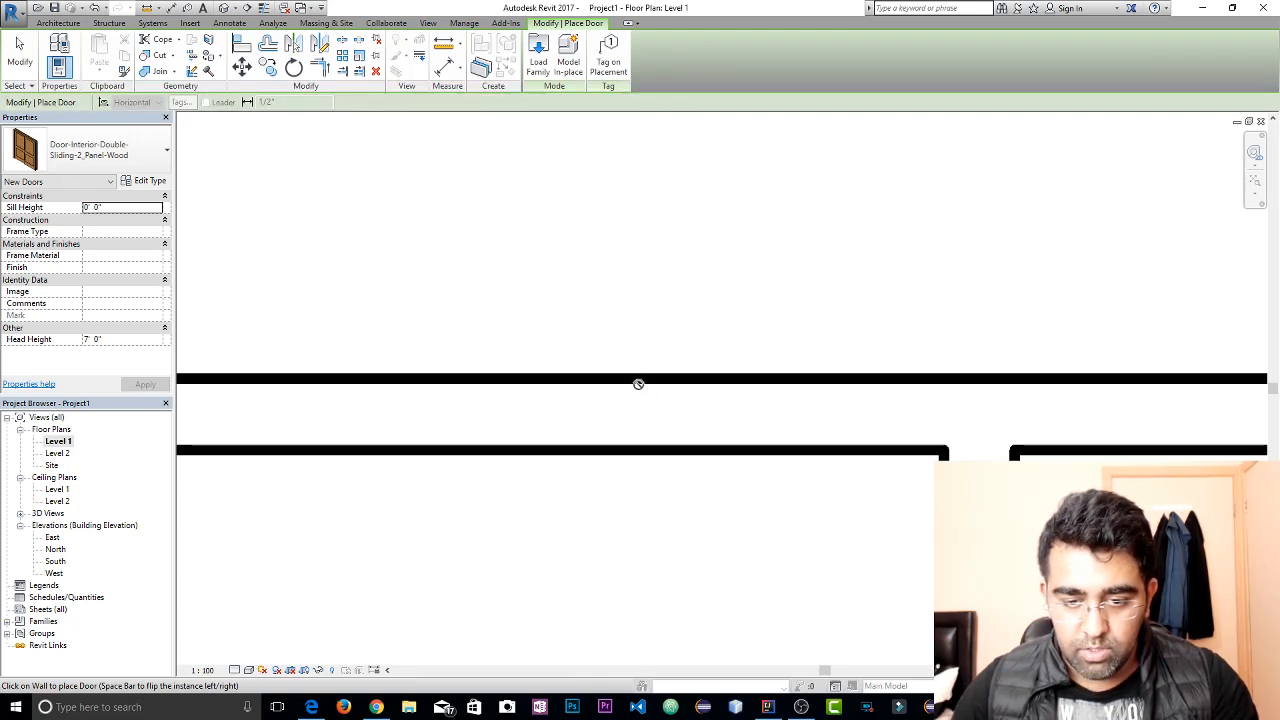
{"action": "left_click", "coordinate": [639, 380]}
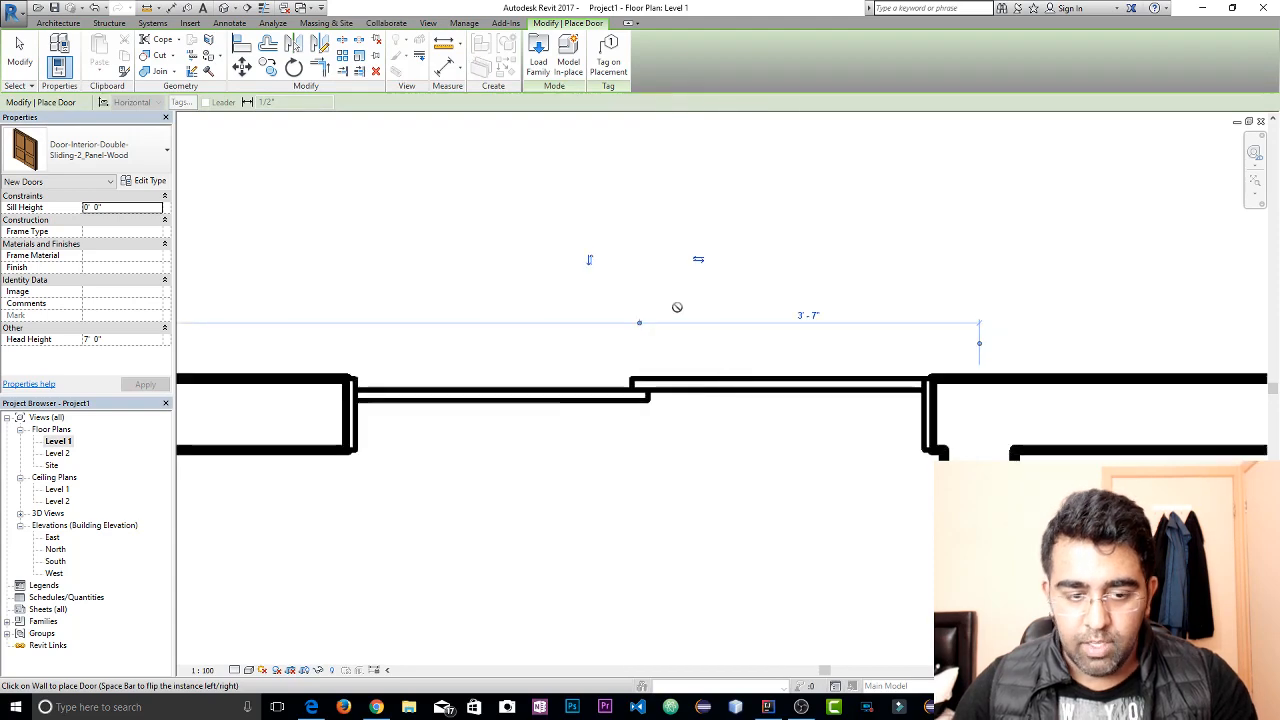
{"action": "scroll", "coordinate": [677, 296], "scroll_direction": "down", "scroll_amount": 3}
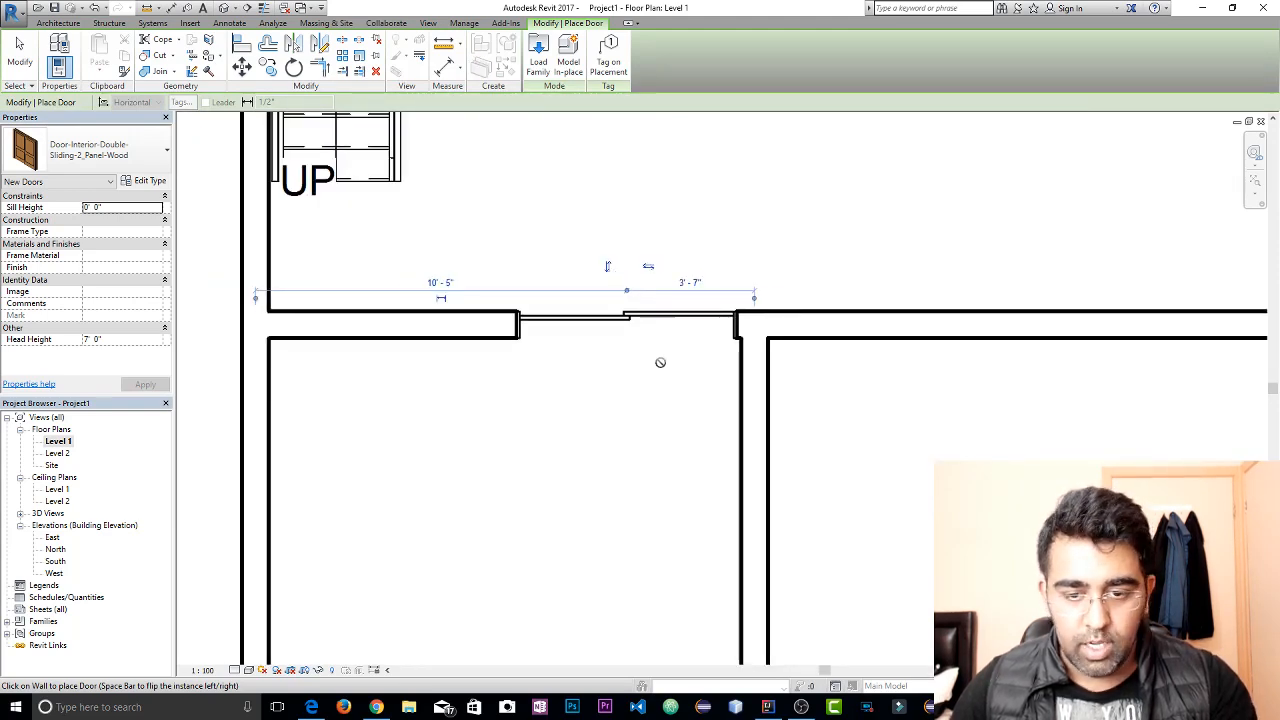
{"action": "key", "text": "Escape"}
Inspect the double sliding door and the surrounding walls in the 3D view
{"action": "left_click", "coordinate": [247, 9]}
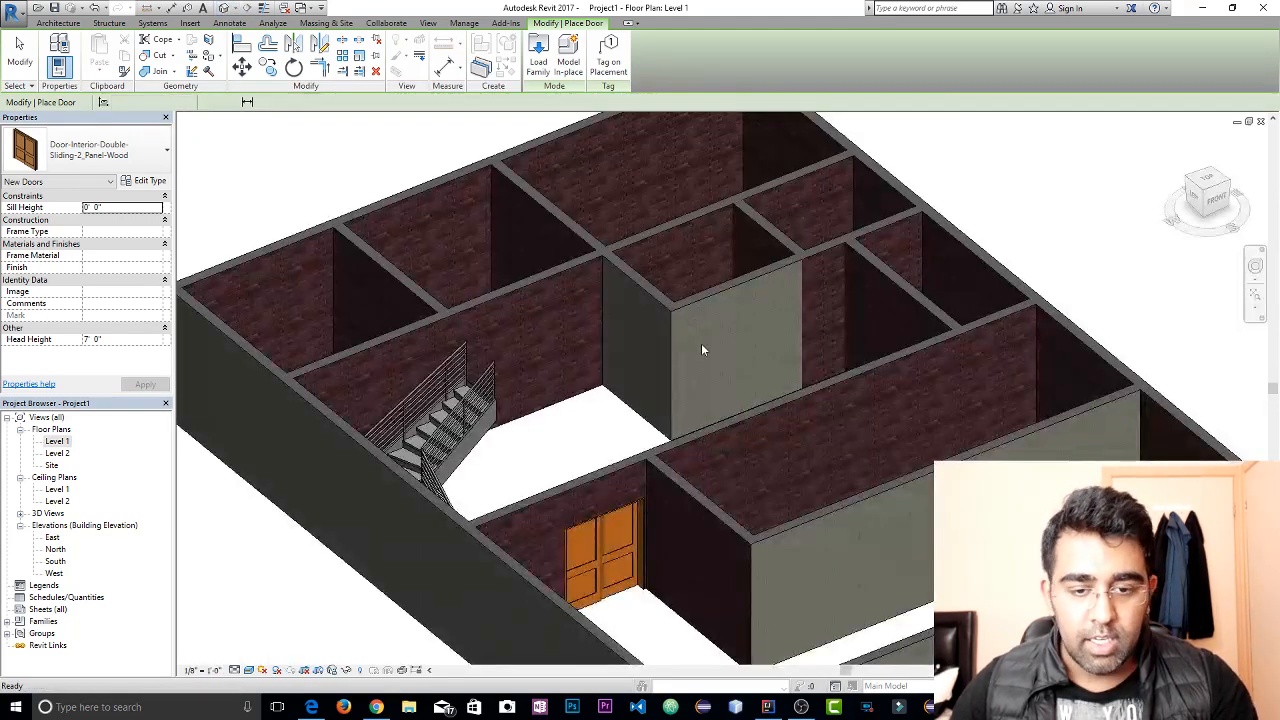
{"action": "middle_click_drag", "start_coordinate": [644, 545], "coordinate": [597, 560], "text": "shift"}
{"action": "scroll", "coordinate": [602, 513], "scroll_direction": "up", "scroll_amount": 2}
{"action": "scroll", "coordinate": [599, 494], "scroll_direction": "down", "scroll_amount": 2}
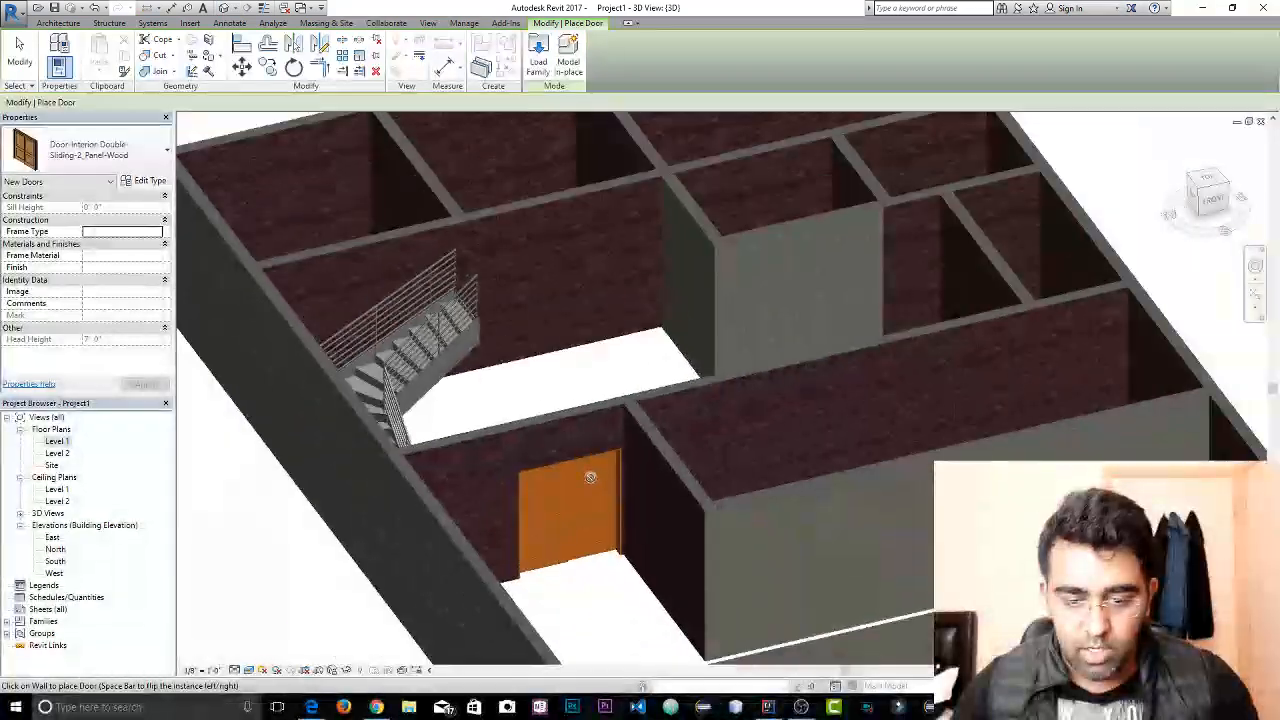
{"action": "middle_click_drag", "start_coordinate": [591, 477], "coordinate": [467, 158]}
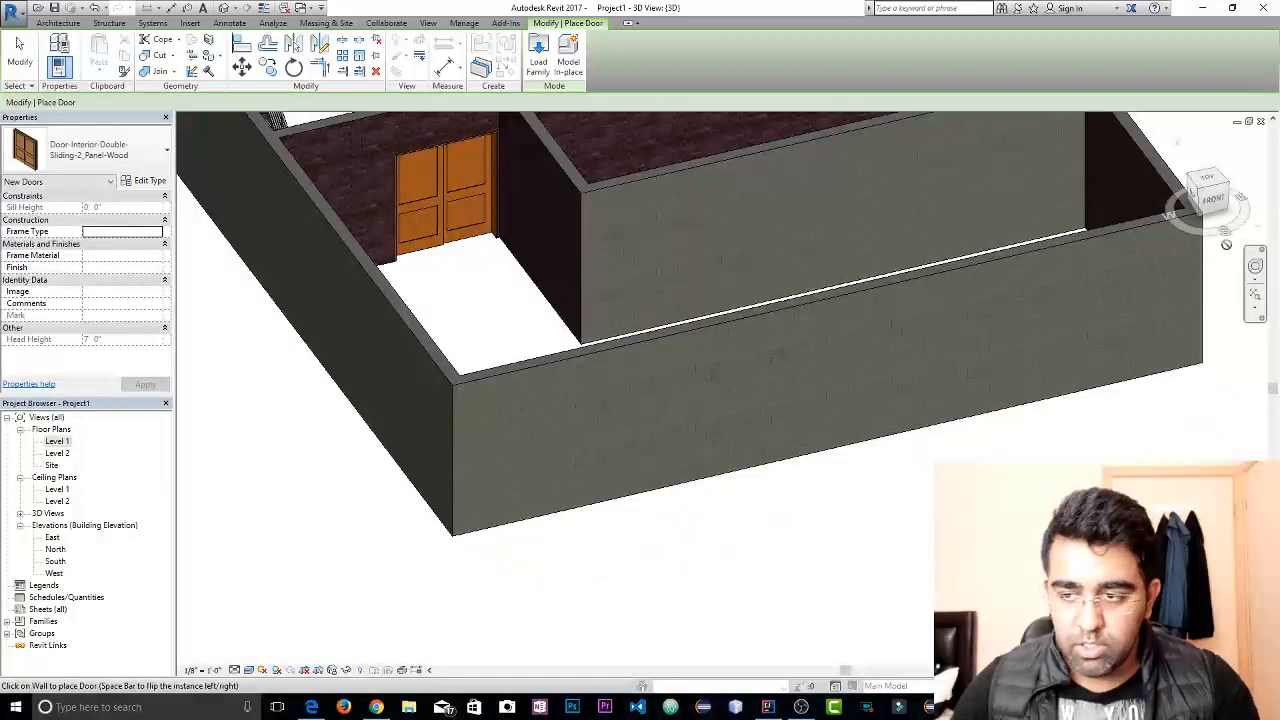
Open the Level 1 floor plan and delete the front exterior wall at the lower edge of the house
{"action": "double_click", "coordinate": [64, 441]}
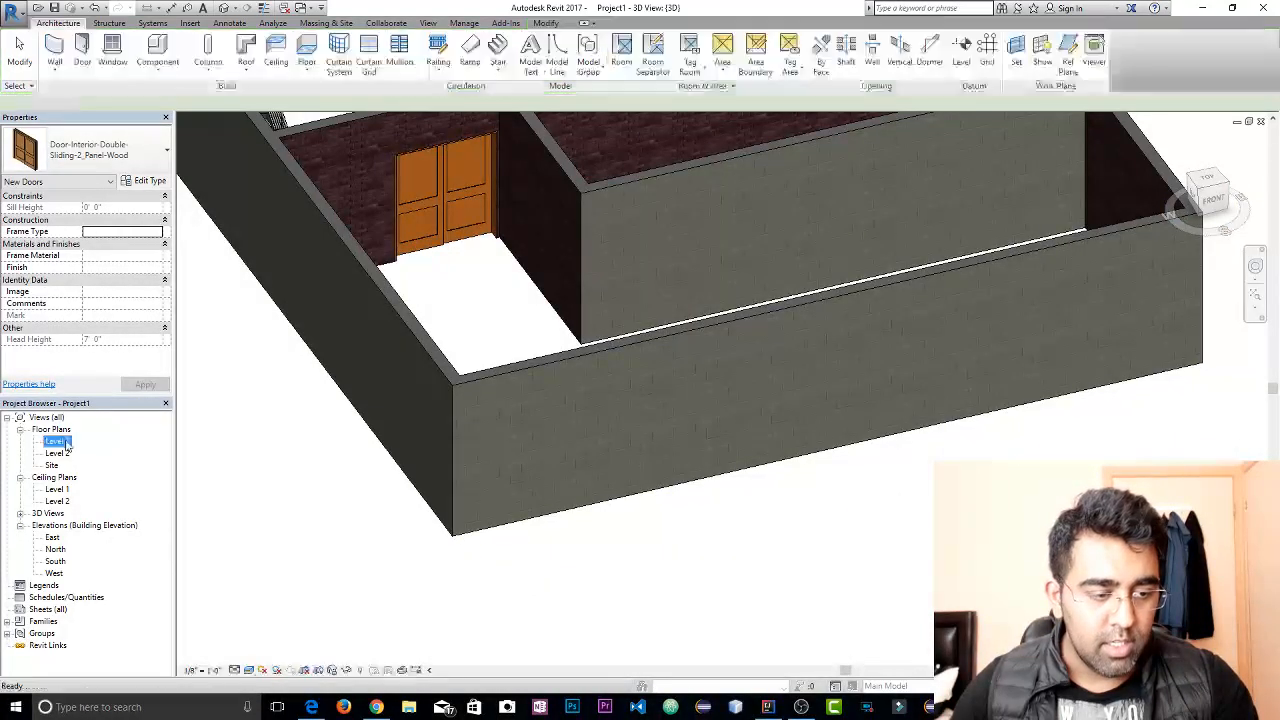
{"action": "scroll", "coordinate": [677, 417], "scroll_direction": "down", "scroll_amount": 3}
{"action": "scroll", "coordinate": [529, 251], "scroll_direction": "down", "scroll_amount": 3}
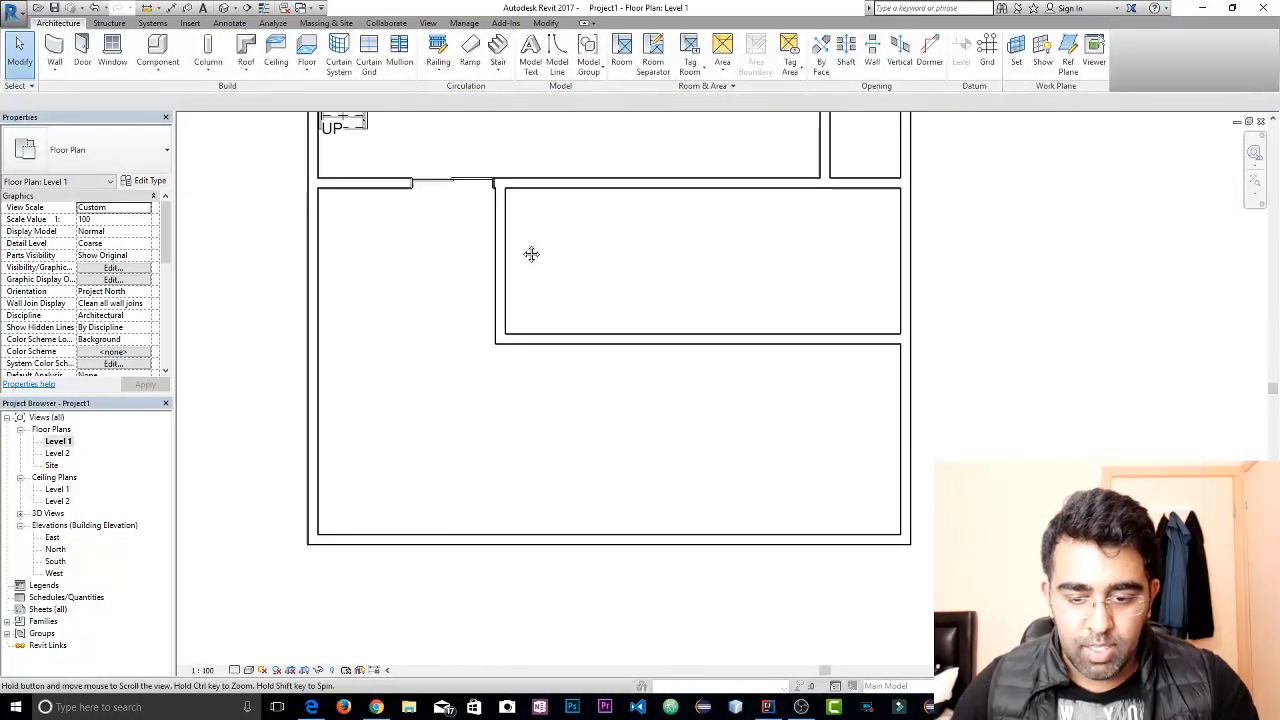
{"action": "left_click", "coordinate": [592, 537]}
{"action": "key", "text": "Delete"}
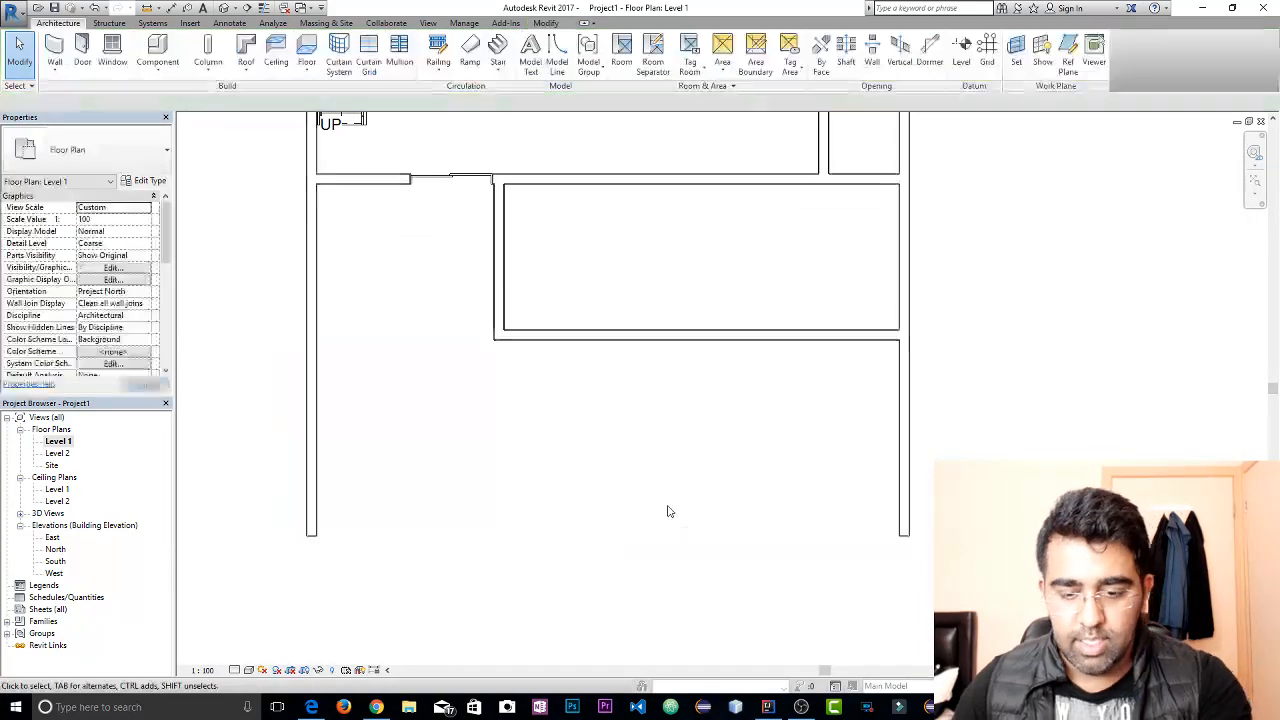
Inspect the opened front of the house and the sliding door from different angles in 3D
{"action": "left_click", "coordinate": [225, 8]}
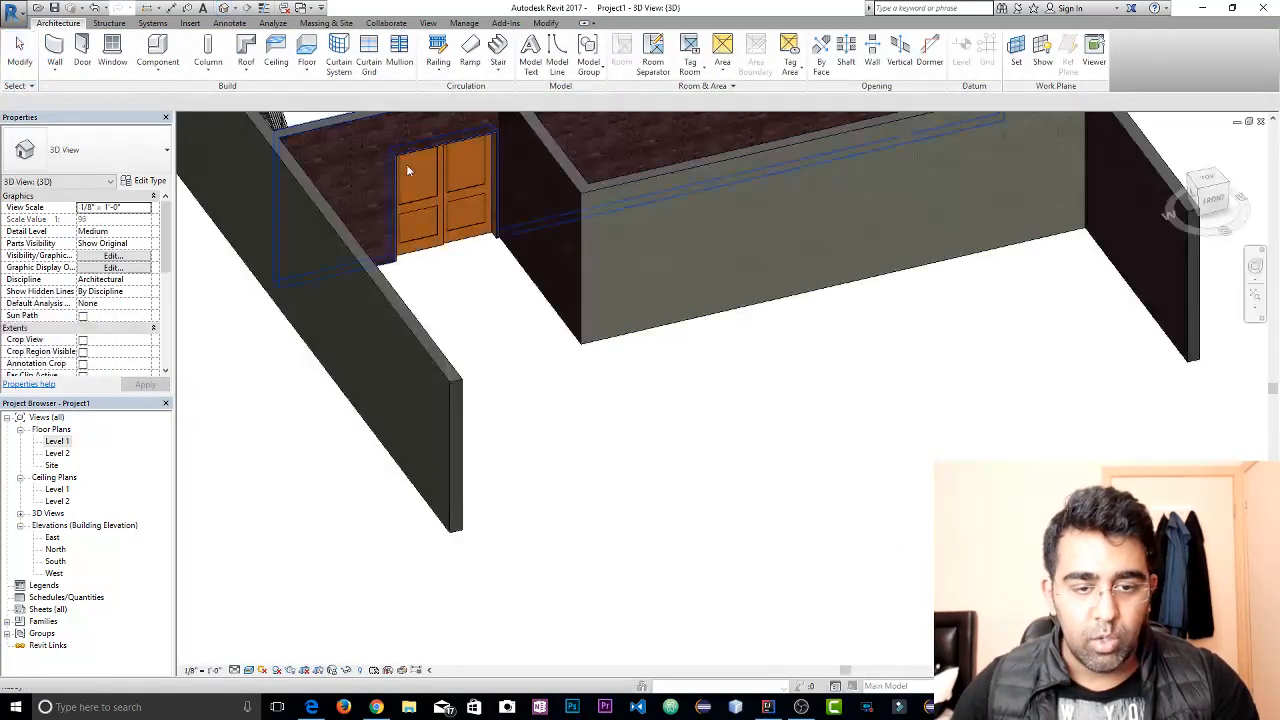
{"action": "scroll", "coordinate": [723, 366], "scroll_direction": "down", "scroll_amount": 3}
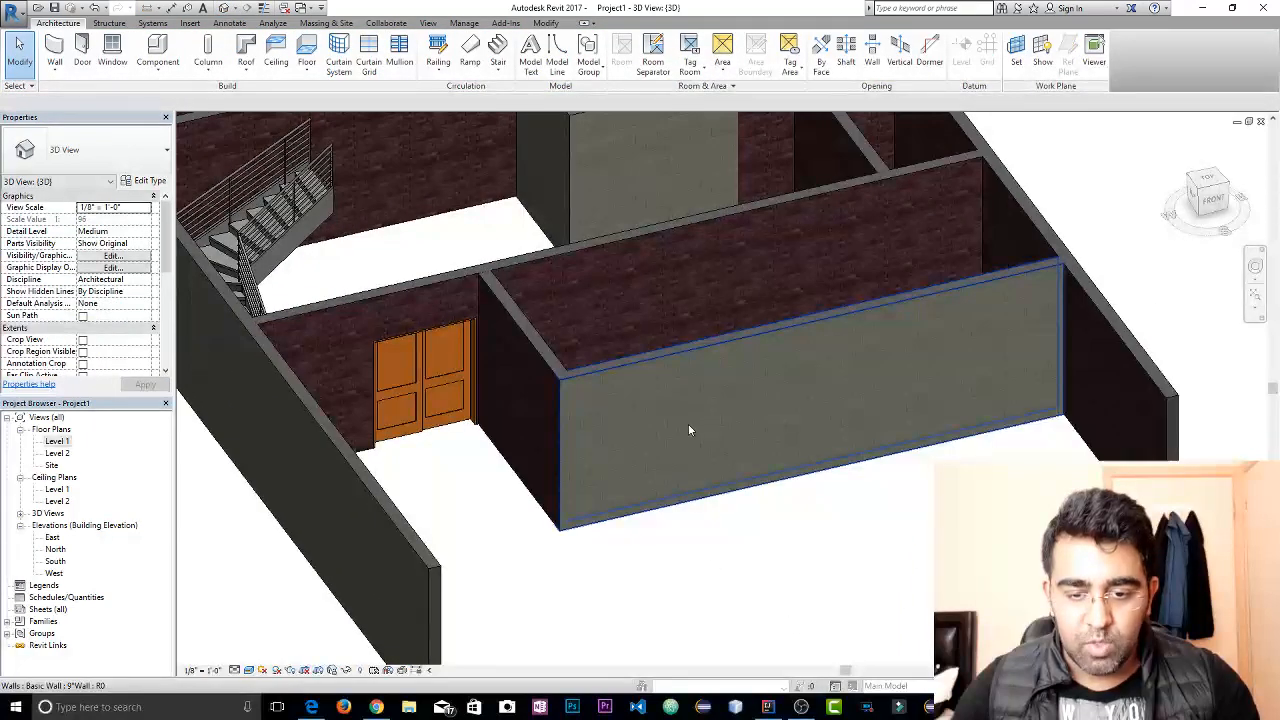
{"action": "scroll", "coordinate": [688, 430], "scroll_direction": "up", "scroll_amount": 5}
{"action": "middle_click_drag", "start_coordinate": [611, 466], "coordinate": [585, 472], "text": "shift"}
{"action": "scroll", "coordinate": [598, 480], "scroll_direction": "down", "scroll_amount": 3}
{"action": "scroll", "coordinate": [596, 478], "scroll_direction": "down", "scroll_amount": 3}
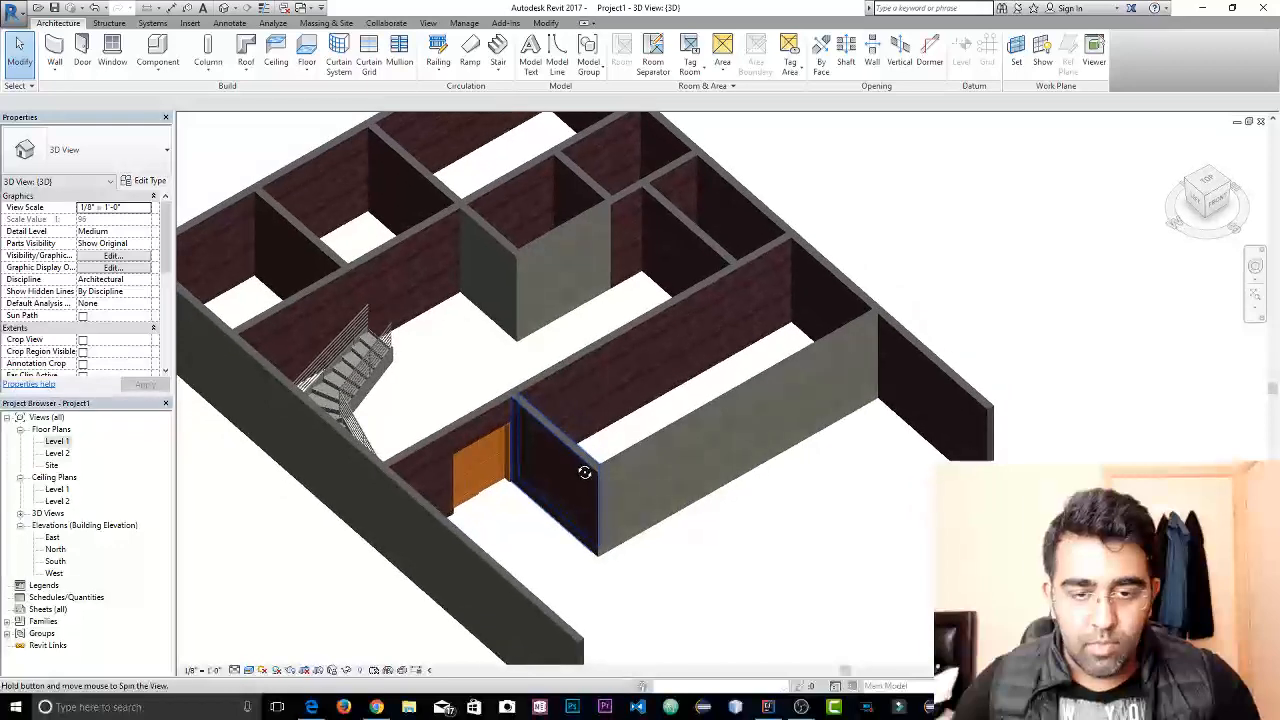
Check the house once more in the 3D view and open the Level 1 floor plan
{"action": "key", "text": "Escape"}
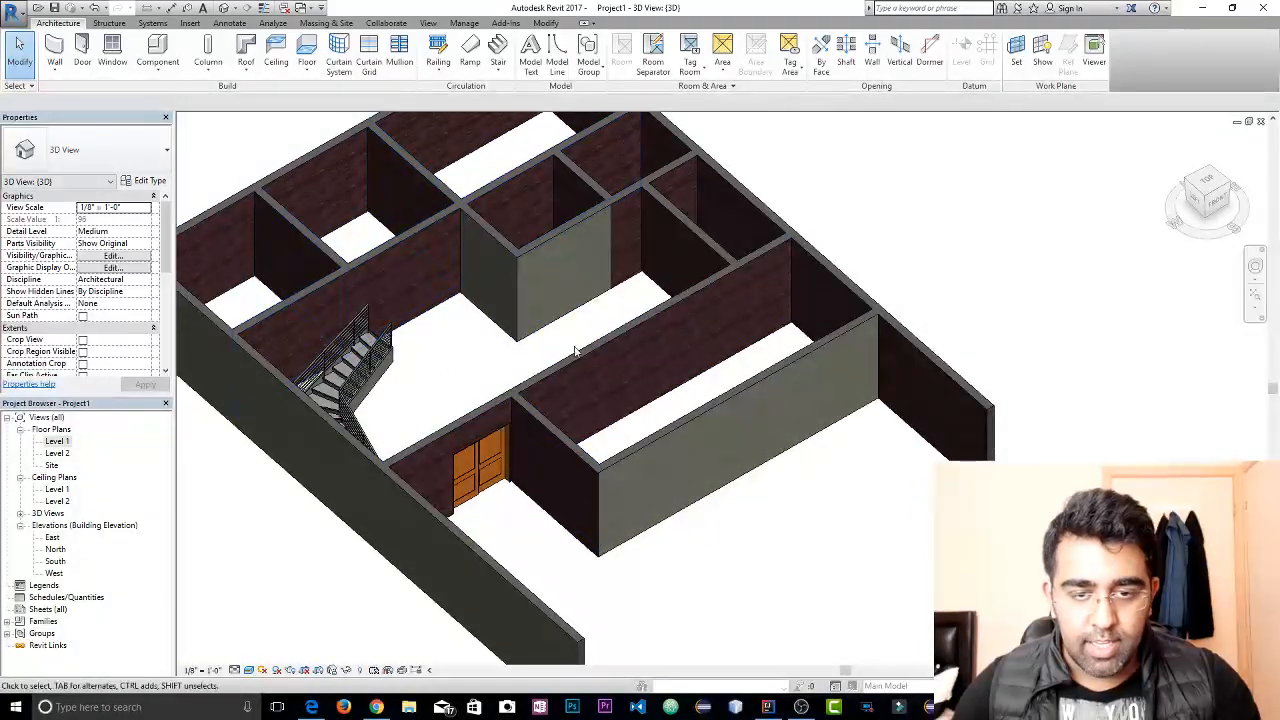
{"action": "middle_click_drag", "start_coordinate": [622, 330], "coordinate": [714, 427], "text": "shift"}
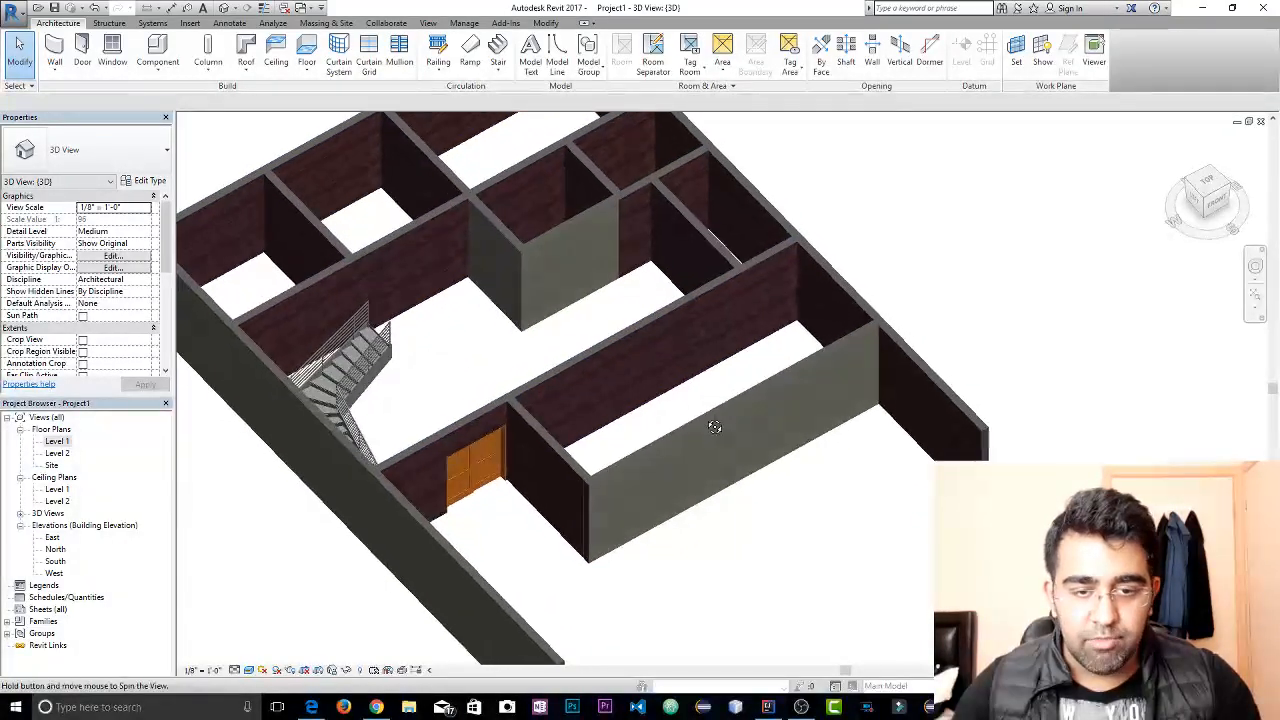
{"action": "left_click", "coordinate": [85, 152]}
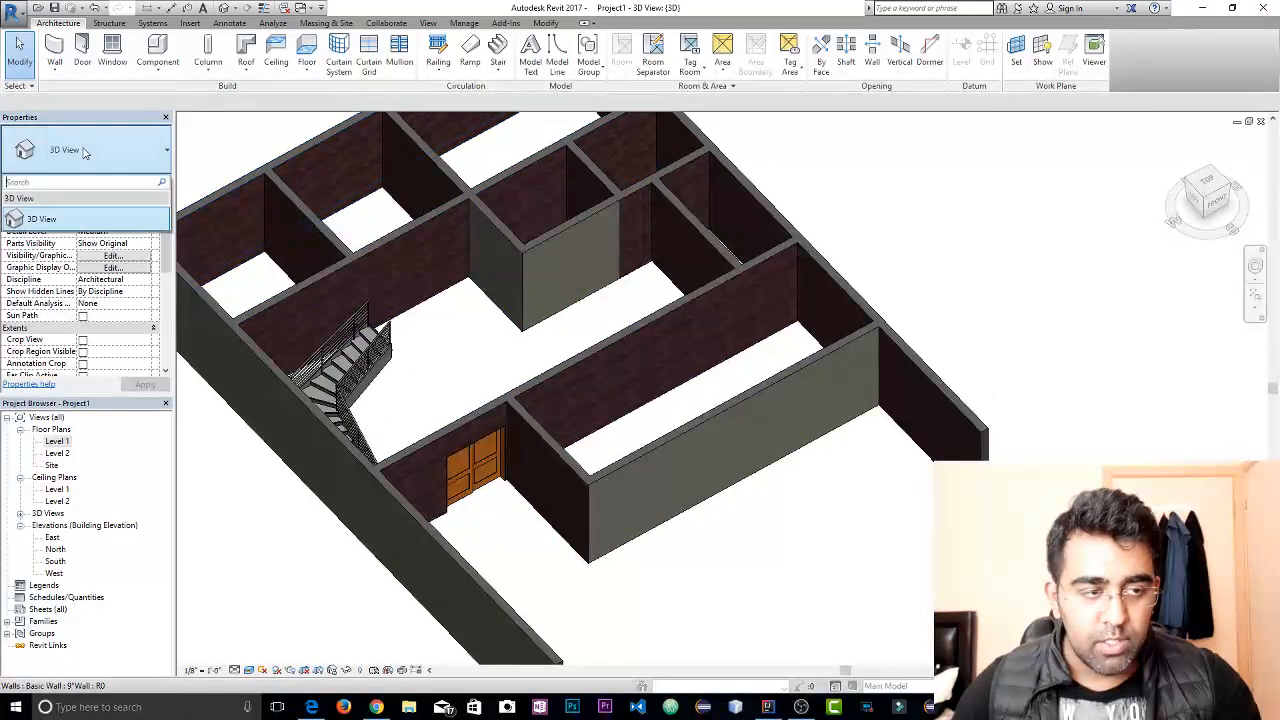
{"action": "left_click", "coordinate": [85, 153]}
{"action": "double_click", "coordinate": [57, 443]}
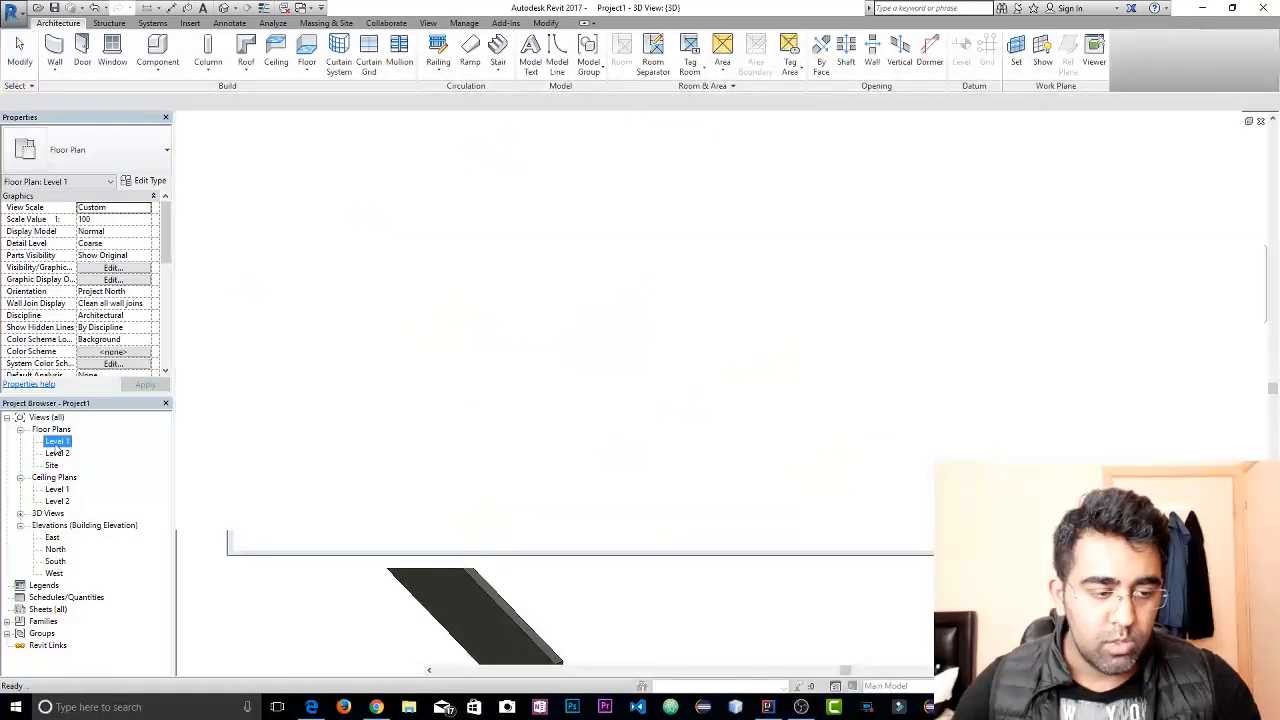
{"action": "scroll", "coordinate": [654, 434], "scroll_direction": "down", "scroll_amount": 4}
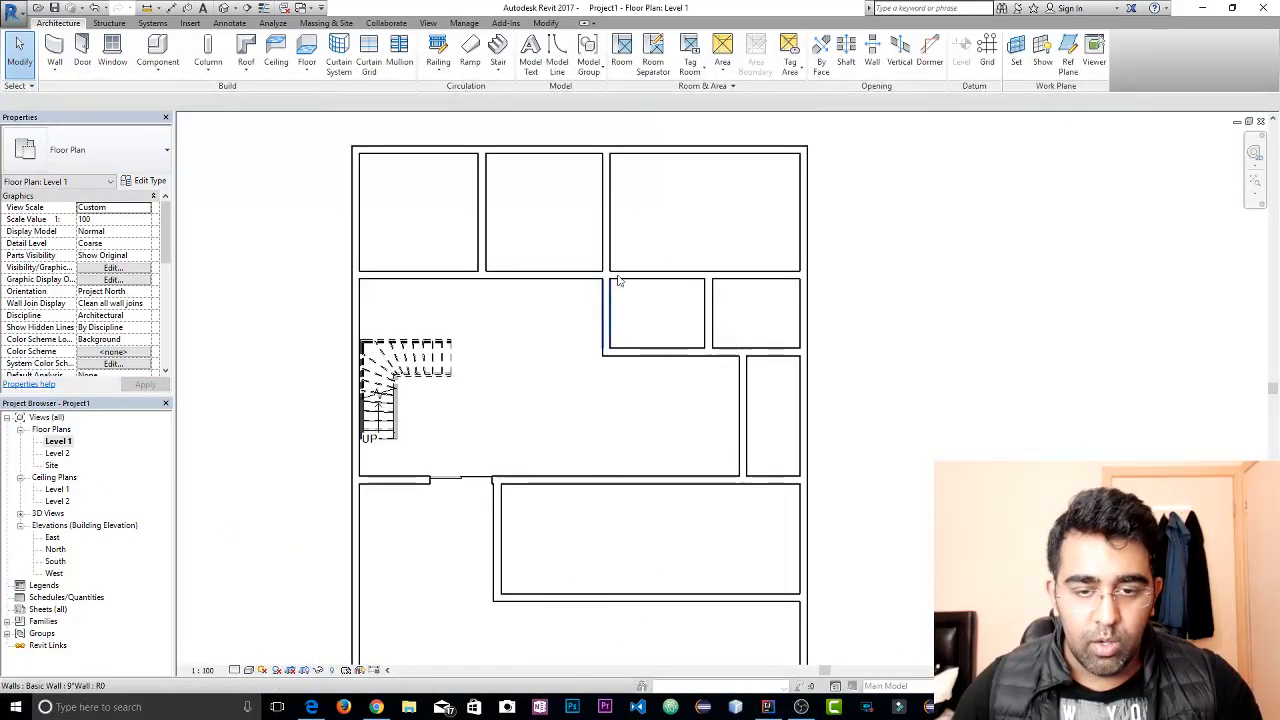
Try to change the nine interior walls around the upper rooms and above the lower room to Interior - 79mm Partition (1-hr)
{"action": "left_click_drag", "start_coordinate": [752, 224], "coordinate": [480, 391]}
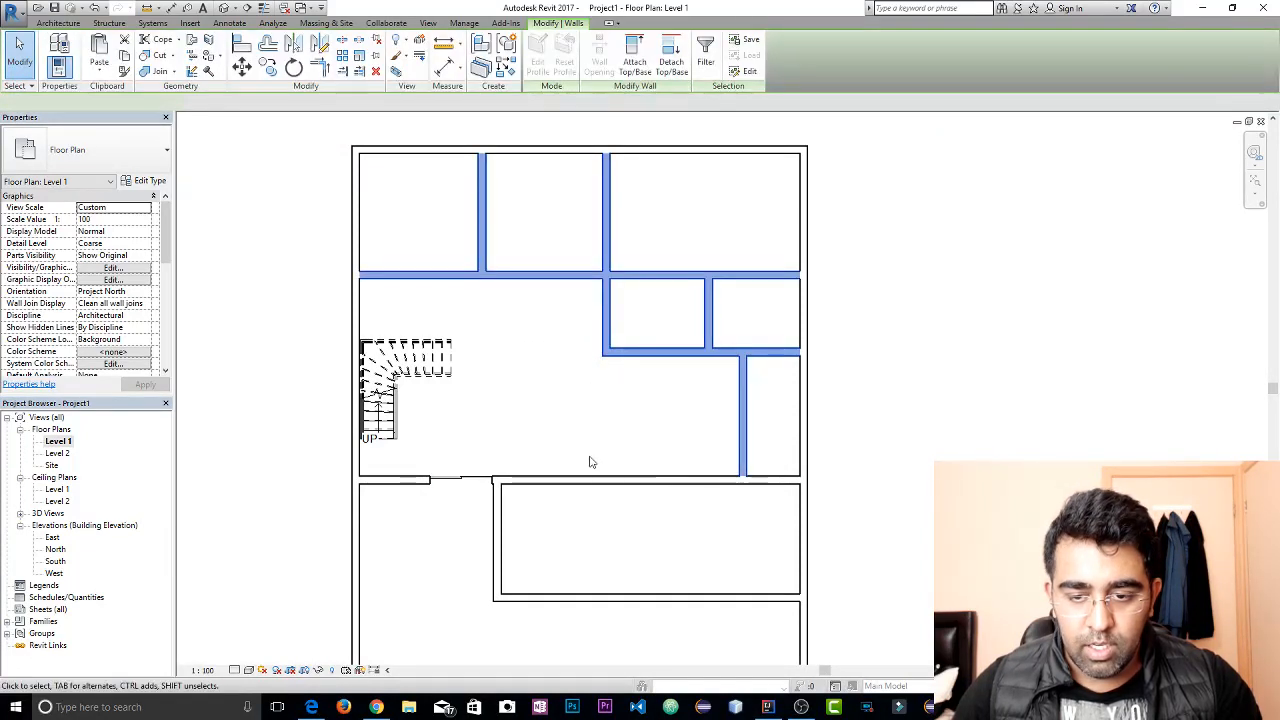
{"action": "left_click", "coordinate": [684, 479], "text": "ctrl"}
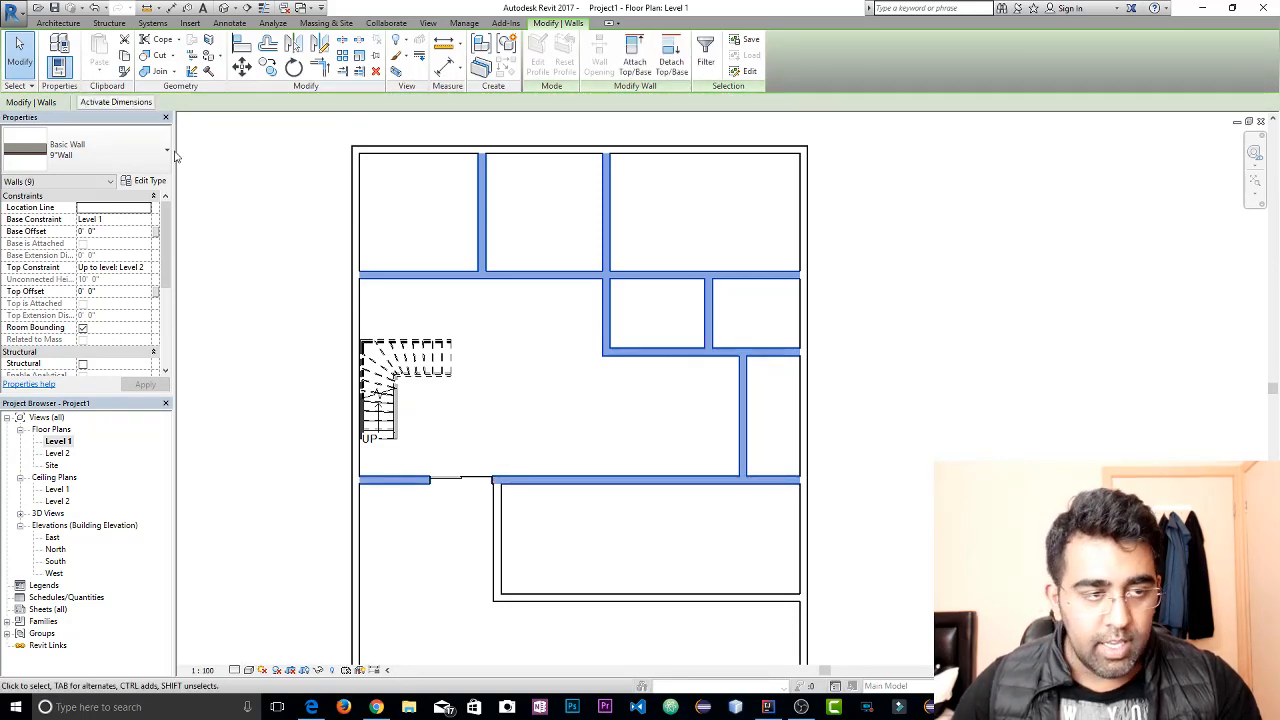
{"action": "left_click", "coordinate": [120, 150]}
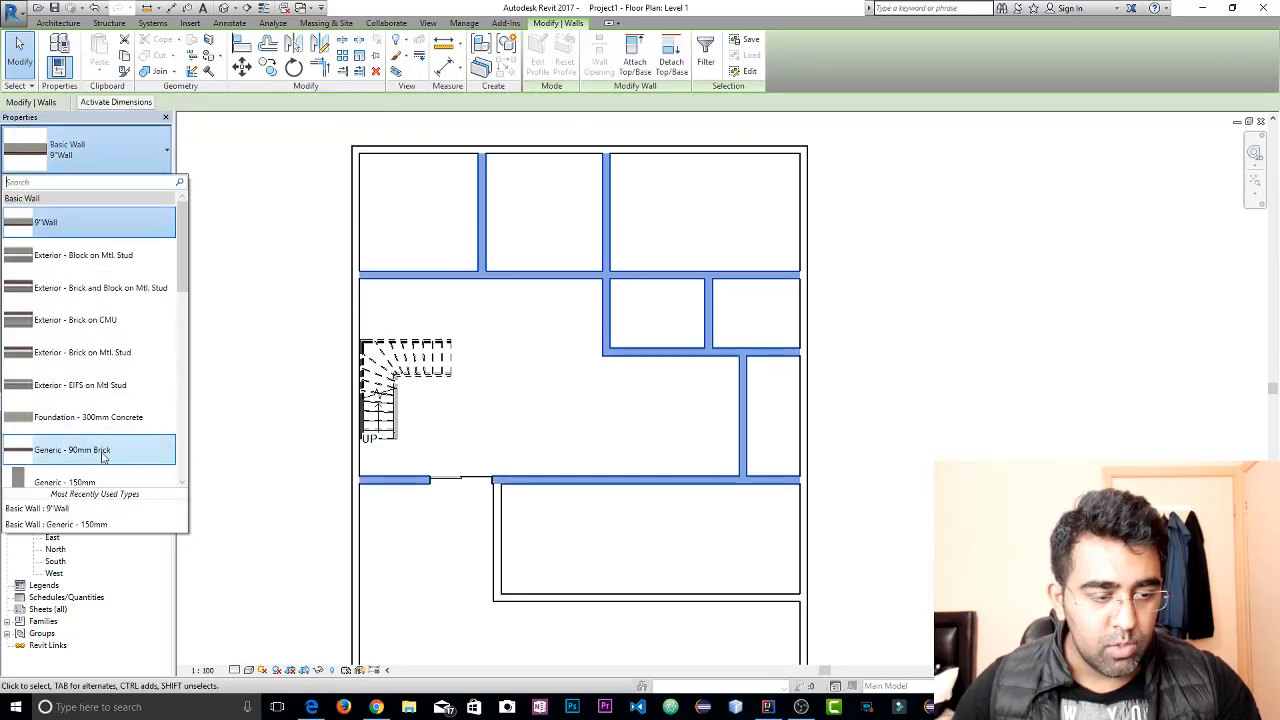
{"action": "scroll", "coordinate": [100, 420], "scroll_direction": "down", "scroll_amount": 1}
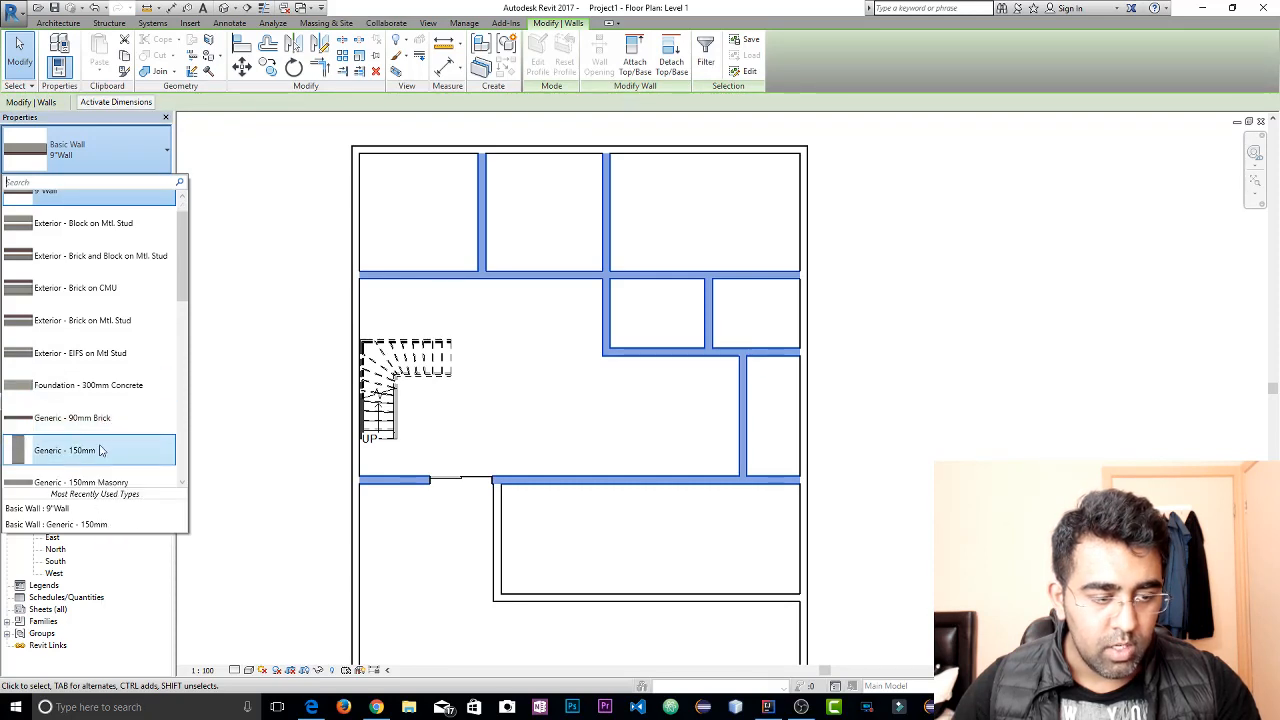
{"action": "scroll", "coordinate": [105, 450], "scroll_direction": "down", "scroll_amount": 6}
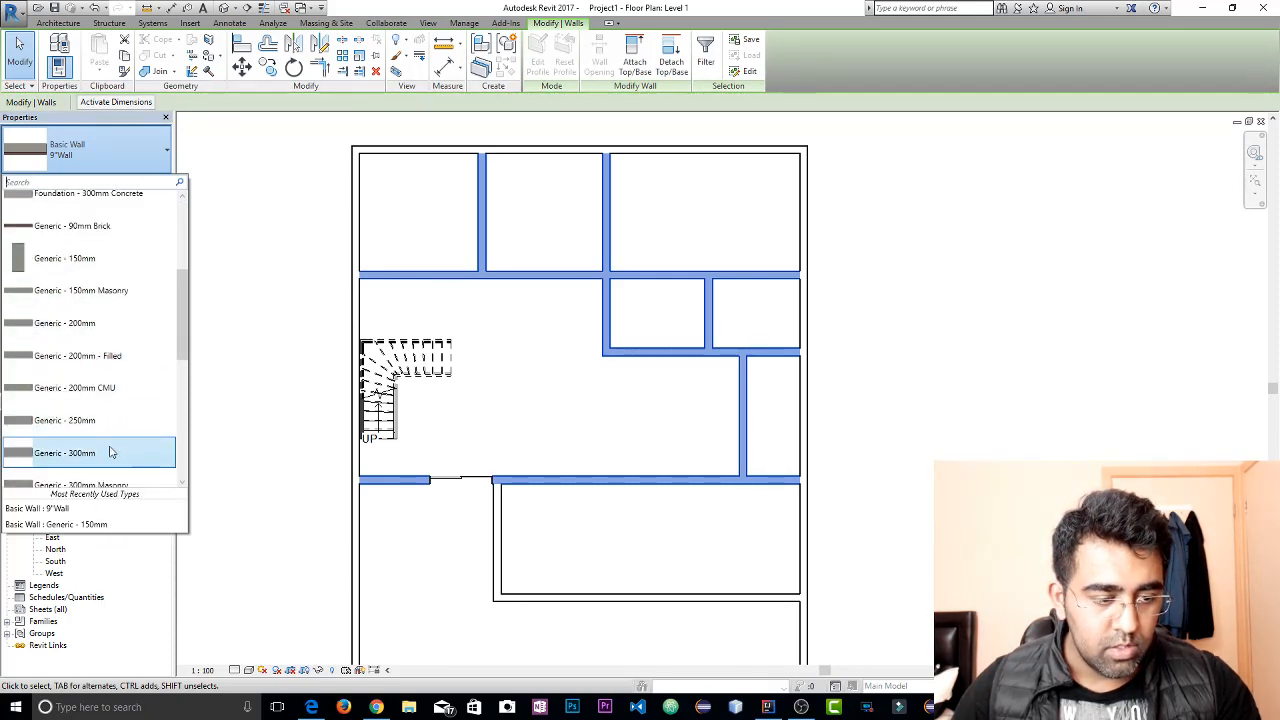
{"action": "scroll", "coordinate": [112, 452], "scroll_direction": "down", "scroll_amount": 4}
{"action": "scroll", "coordinate": [112, 440], "scroll_direction": "down", "scroll_amount": 3}
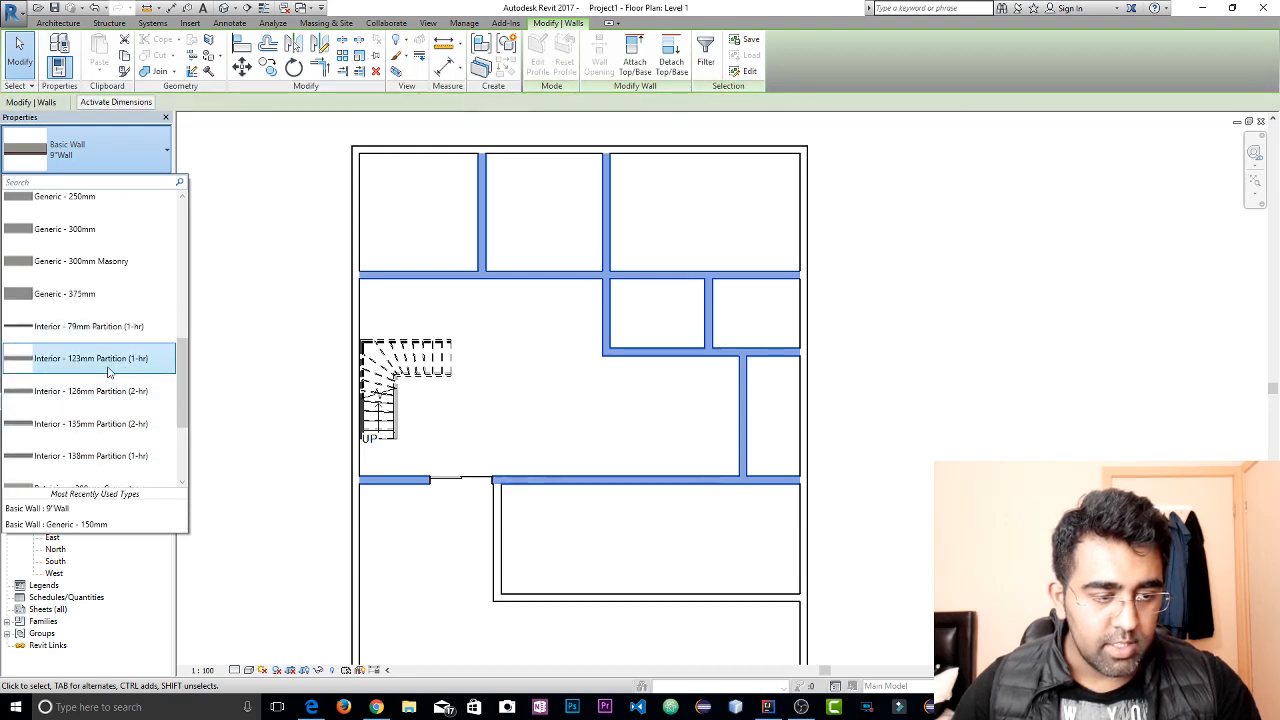
{"action": "left_click", "coordinate": [100, 337]}
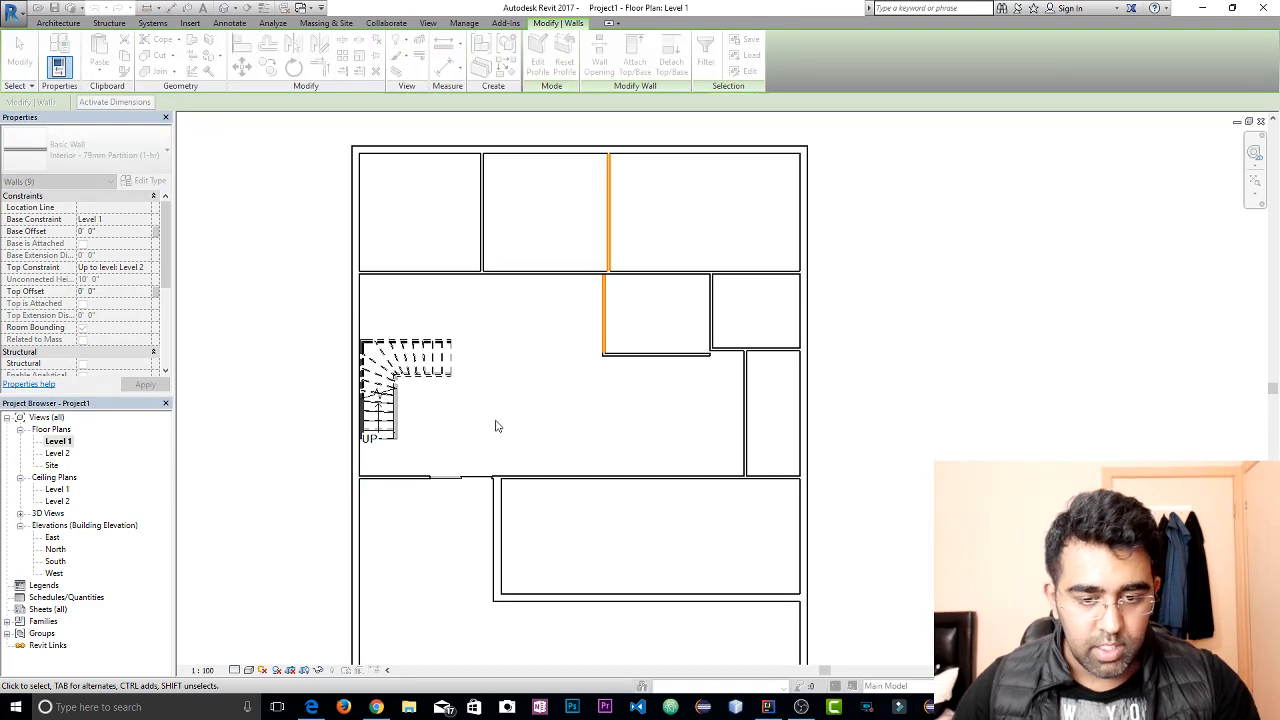
{"action": "key", "text": "Escape"}
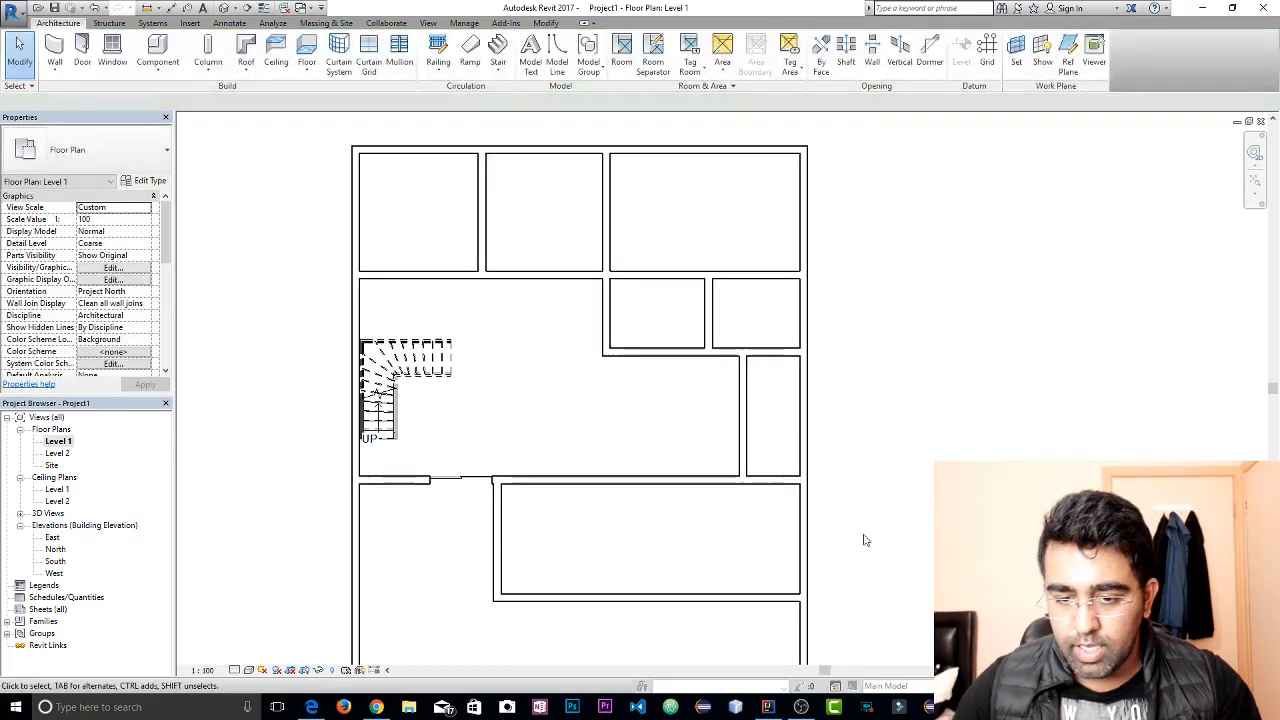
Change the nine interior walls around the upper rooms and beside the sliding door to Interior - 135mm Partition (2-hr)
{"action": "left_click_drag", "start_coordinate": [729, 247], "coordinate": [484, 395]}
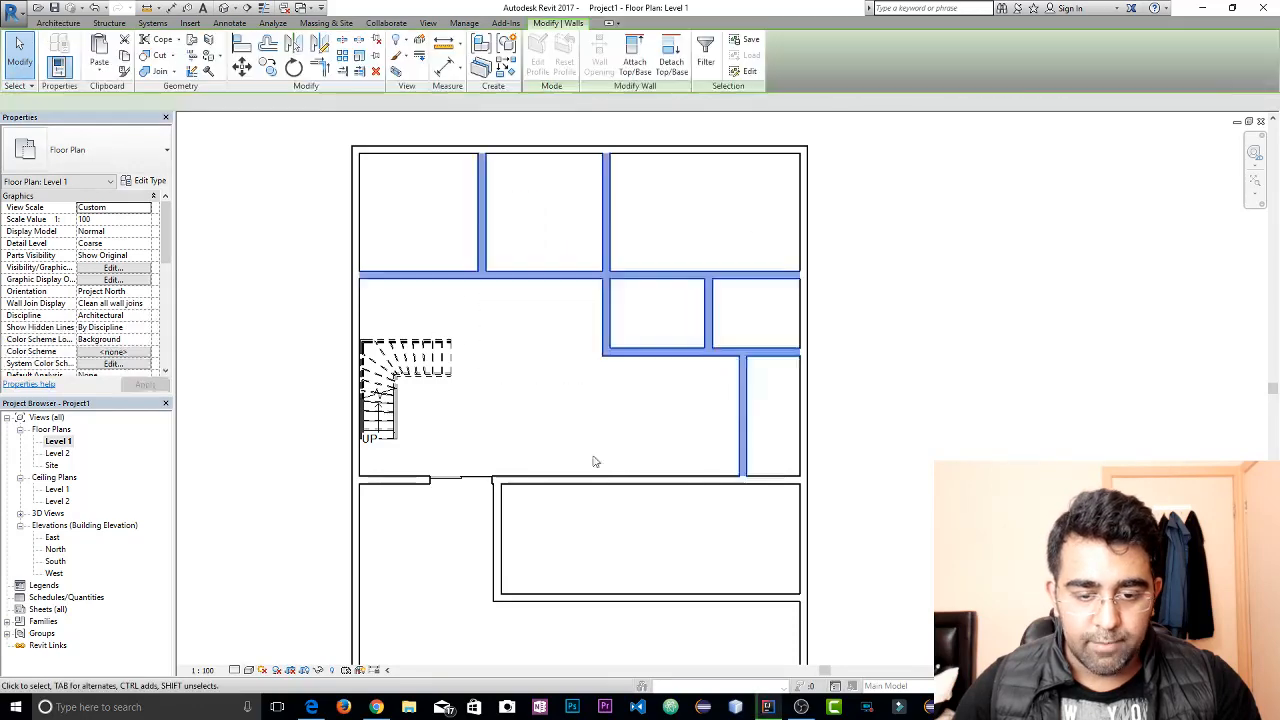
{"action": "left_click", "coordinate": [660, 479], "text": "ctrl"}
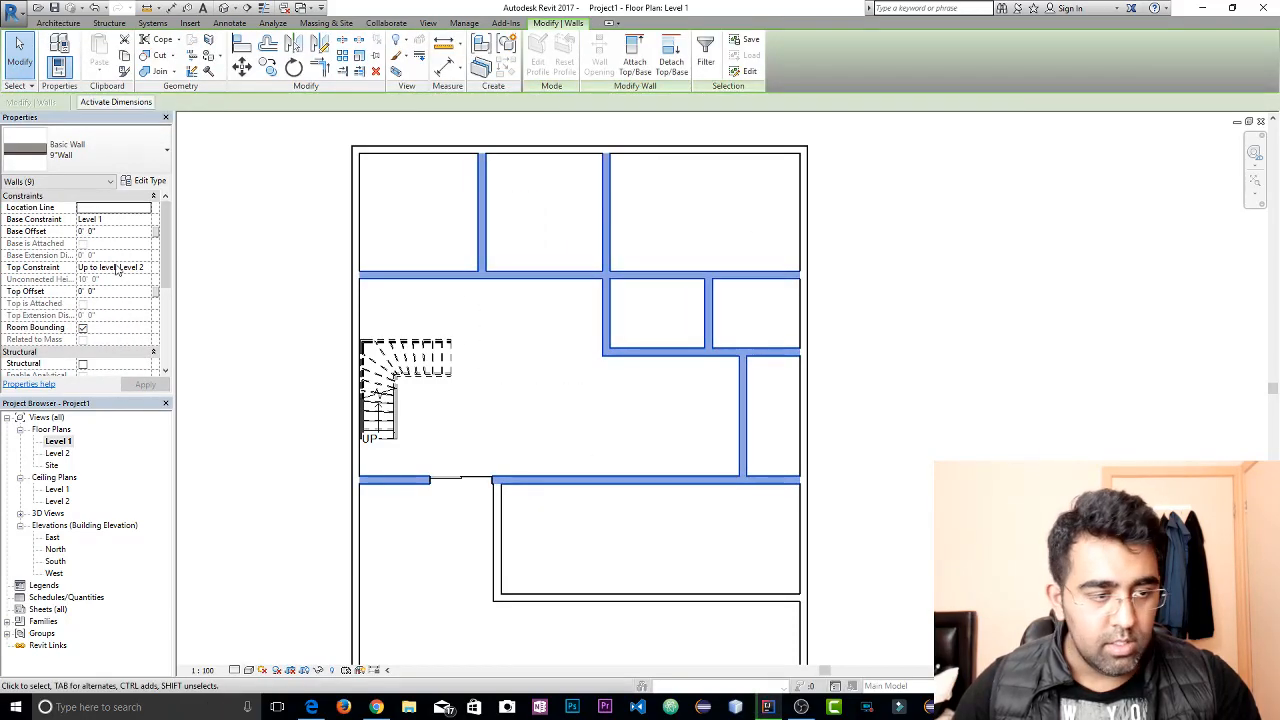
{"action": "left_click", "coordinate": [100, 150]}
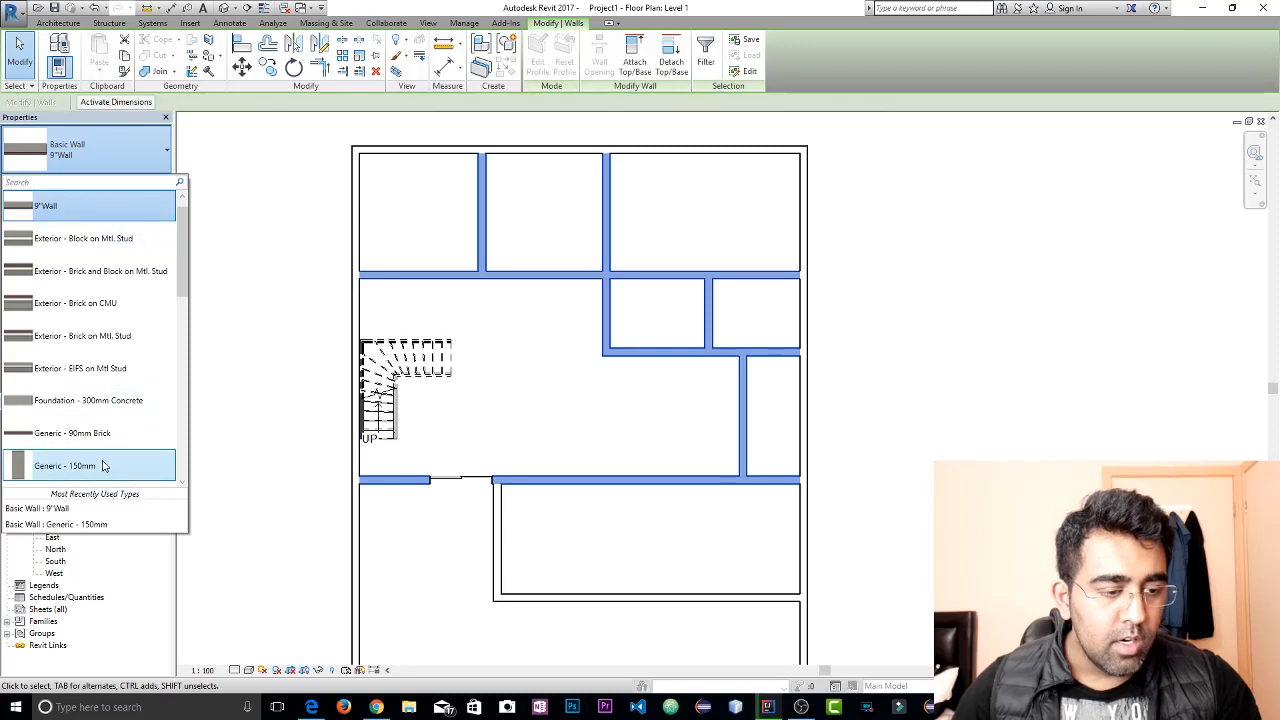
{"action": "scroll", "coordinate": [104, 460], "scroll_direction": "down", "scroll_amount": 5}
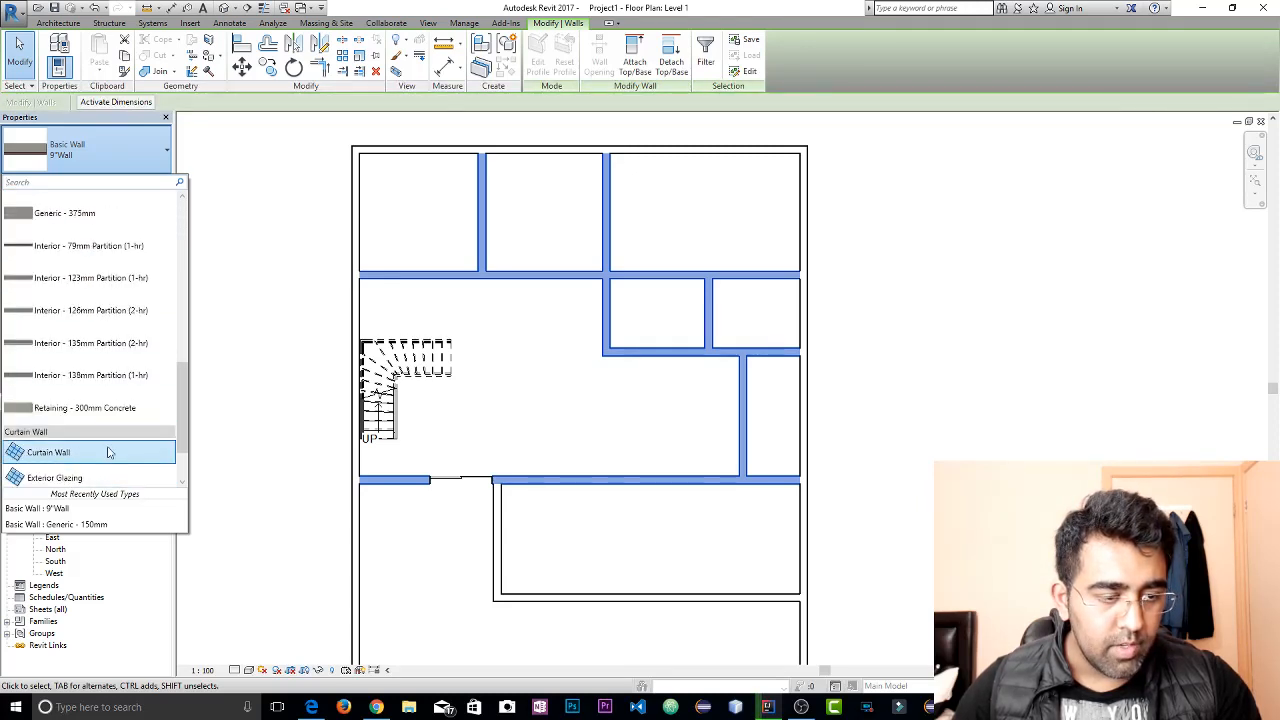
{"action": "left_click", "coordinate": [91, 346]}
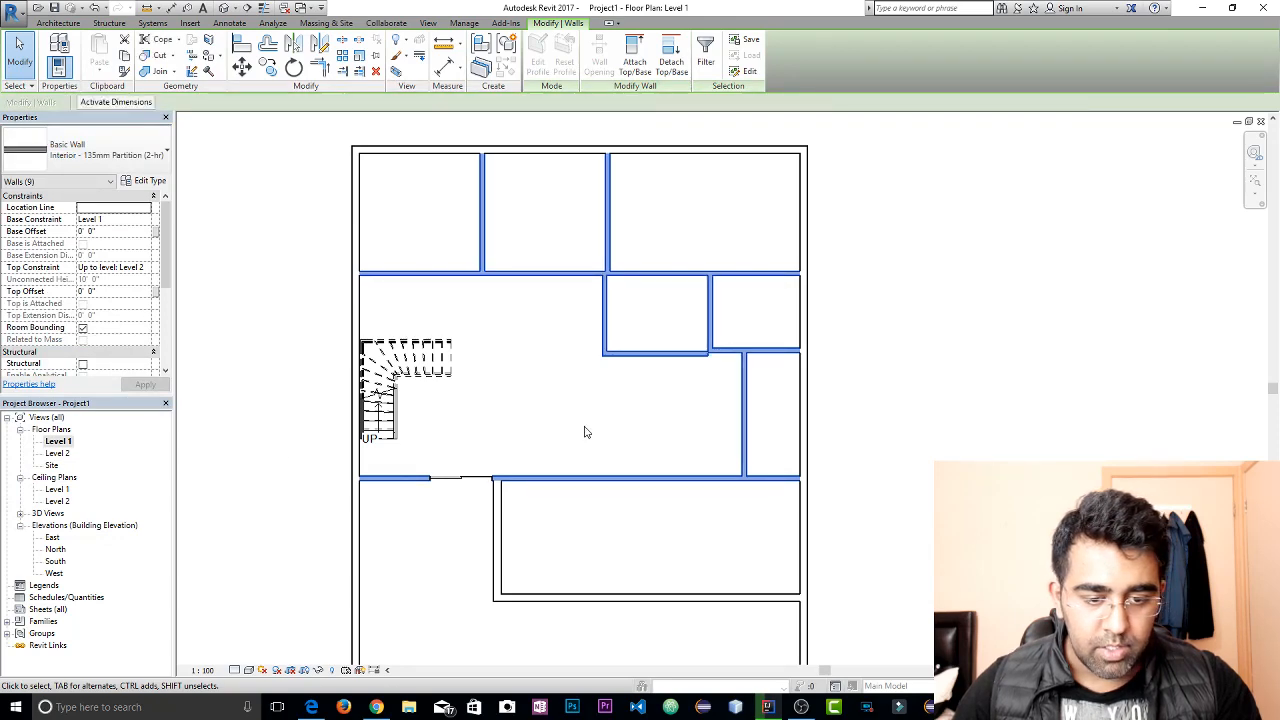
{"action": "key", "text": "Escape"}
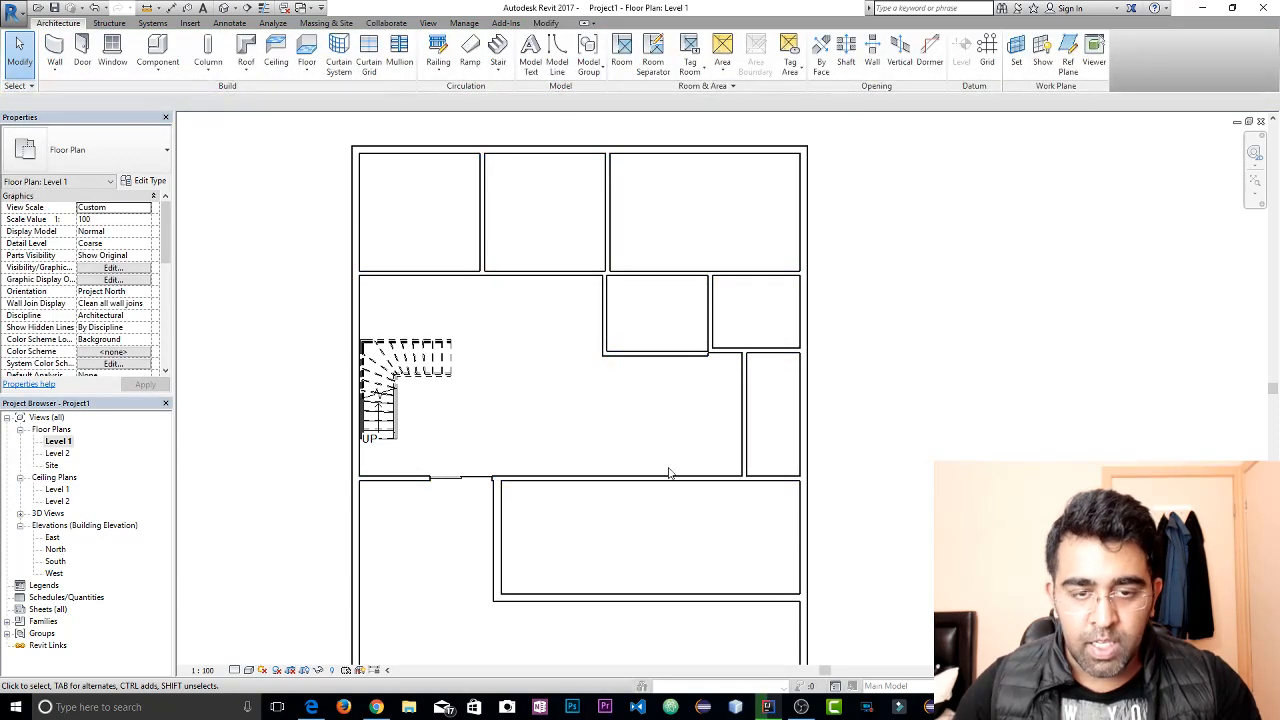
Align the offset wall below the right small room with the outer face of the wall below the left small room
{"action": "scroll", "coordinate": [657, 500], "scroll_direction": "up", "scroll_amount": 1}
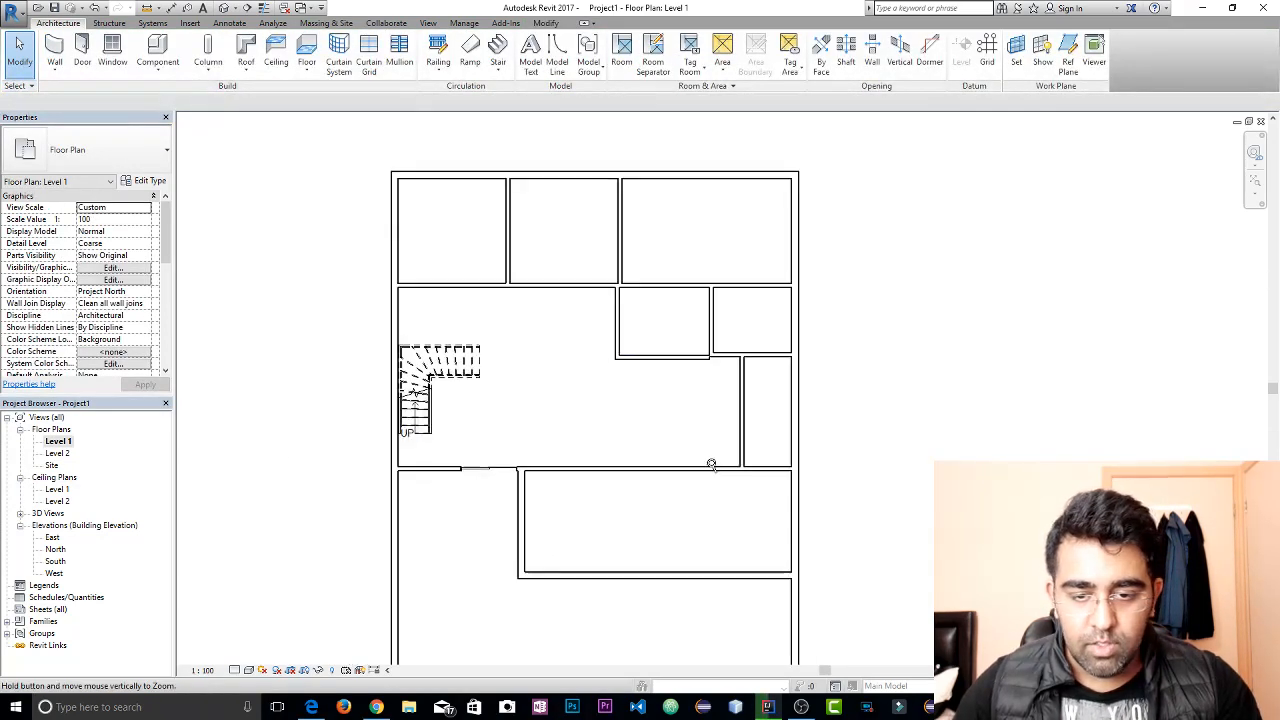
{"action": "scroll", "coordinate": [690, 370], "scroll_direction": "up", "scroll_amount": 3}
{"action": "scroll", "coordinate": [692, 372], "scroll_direction": "up", "scroll_amount": 1}
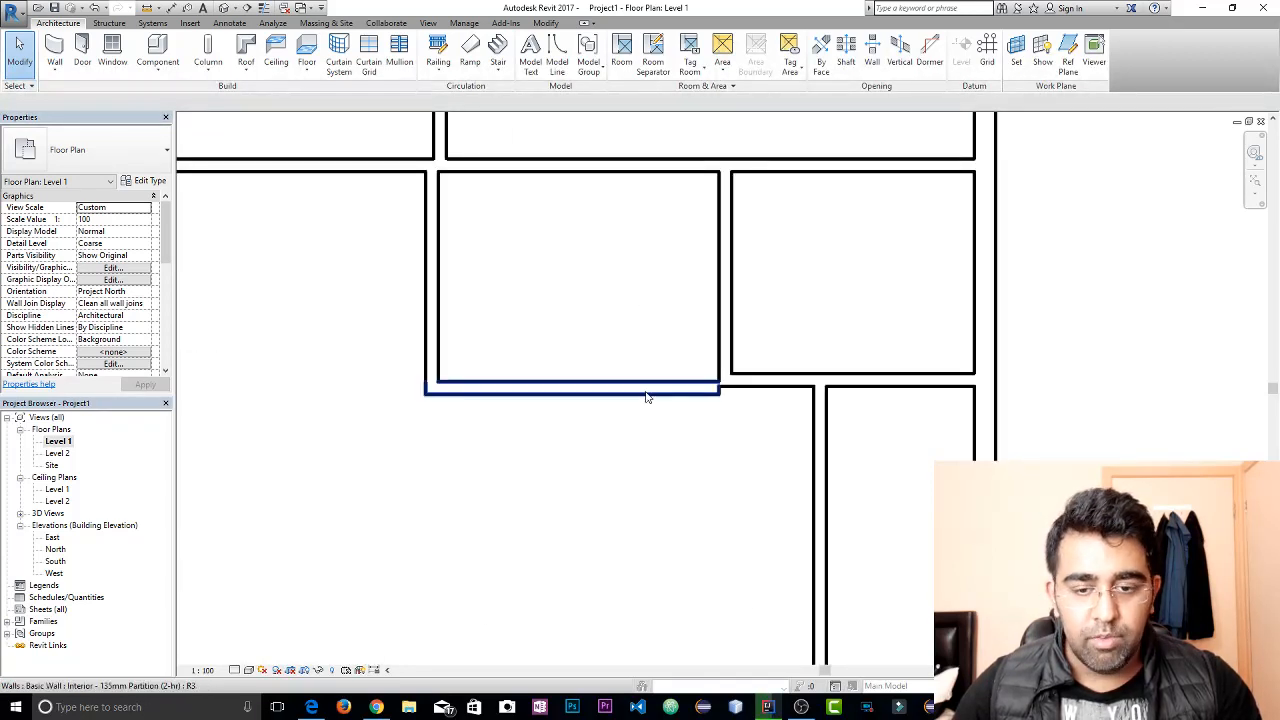
{"action": "left_click", "coordinate": [540, 25]}
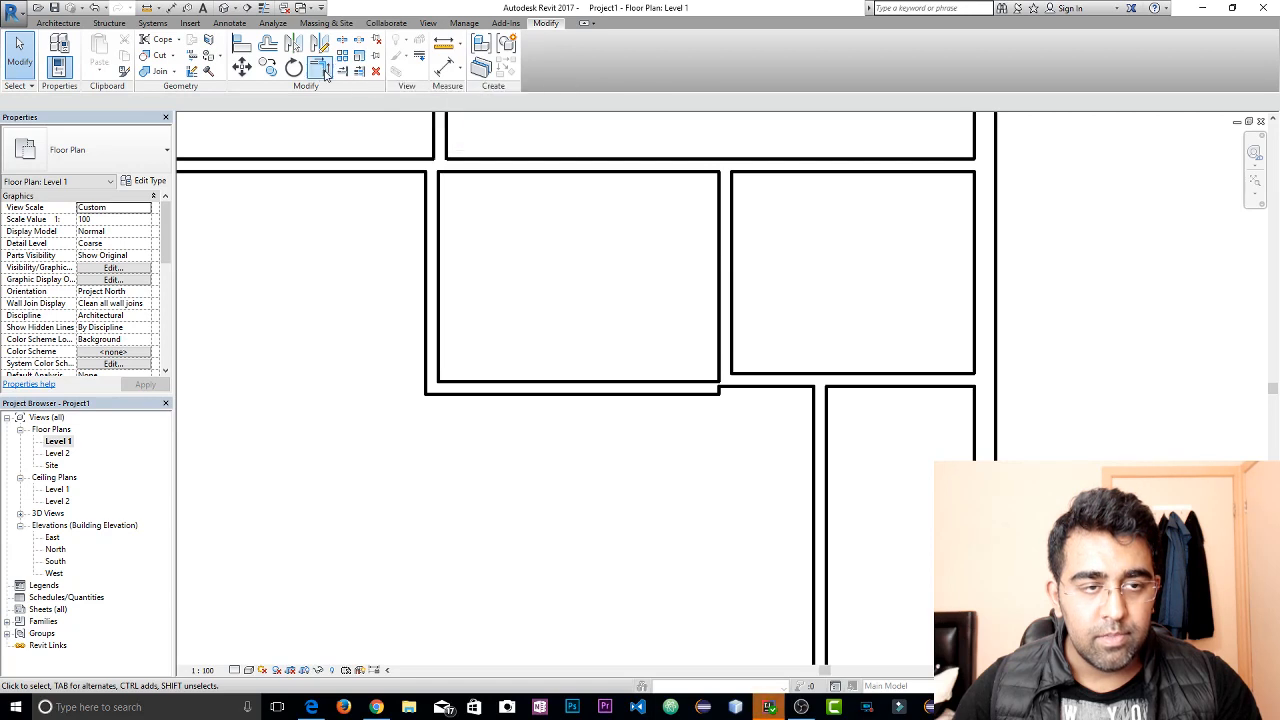
{"action": "left_click", "coordinate": [241, 44]}
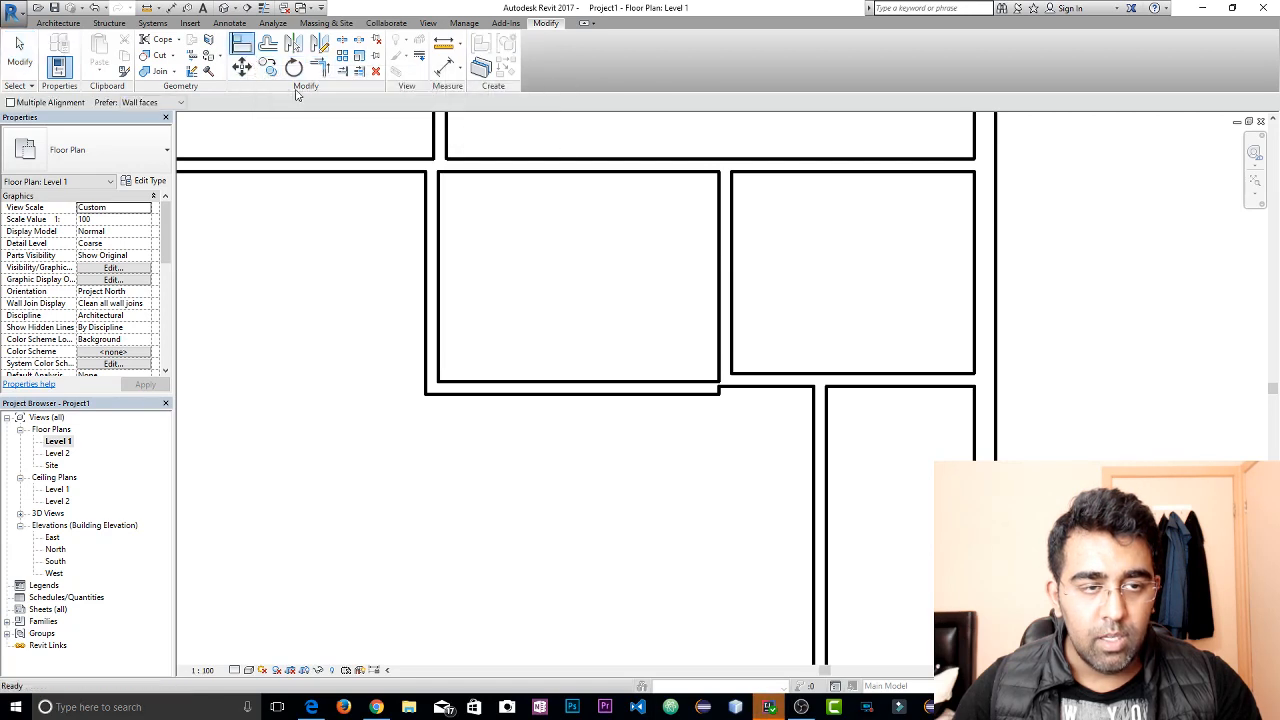
{"action": "left_click", "coordinate": [708, 401]}
{"action": "left_click", "coordinate": [757, 402]}
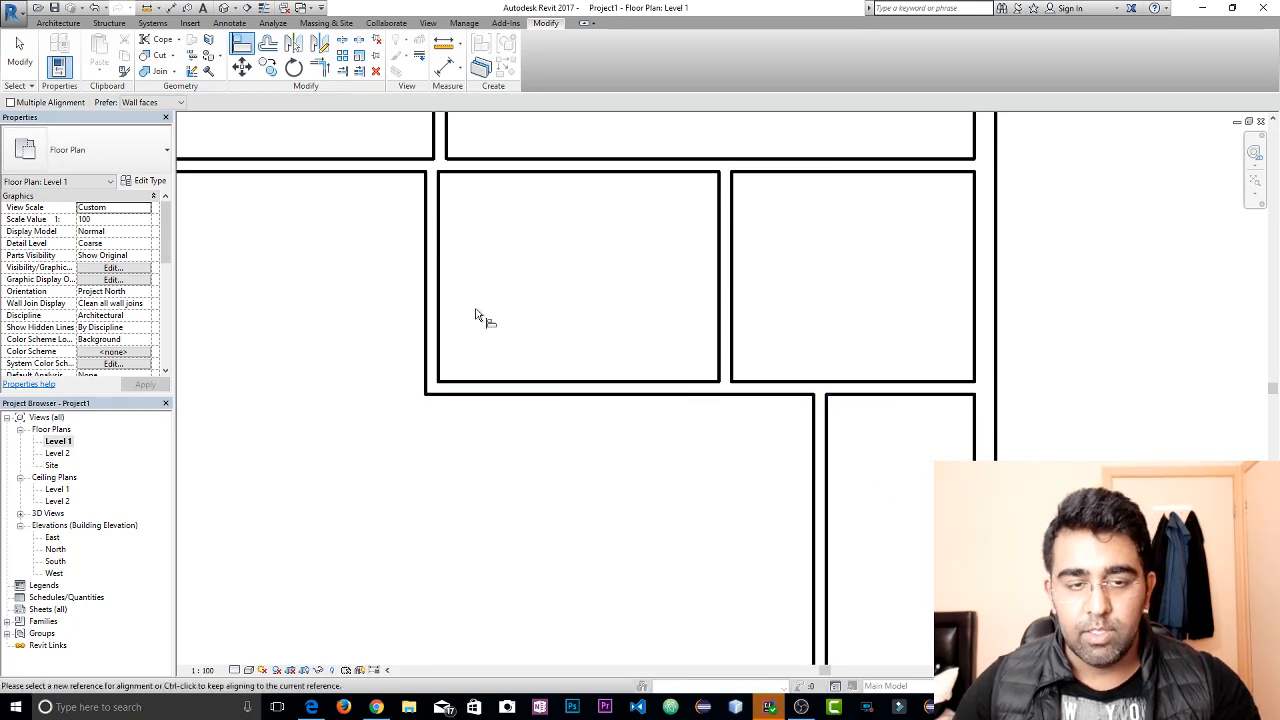
Align the partition between the upper middle and right rooms with the left wall face of the small room below
{"action": "middle_click_drag", "start_coordinate": [397, 214], "coordinate": [505, 462]}
{"action": "left_click", "coordinate": [532, 450]}
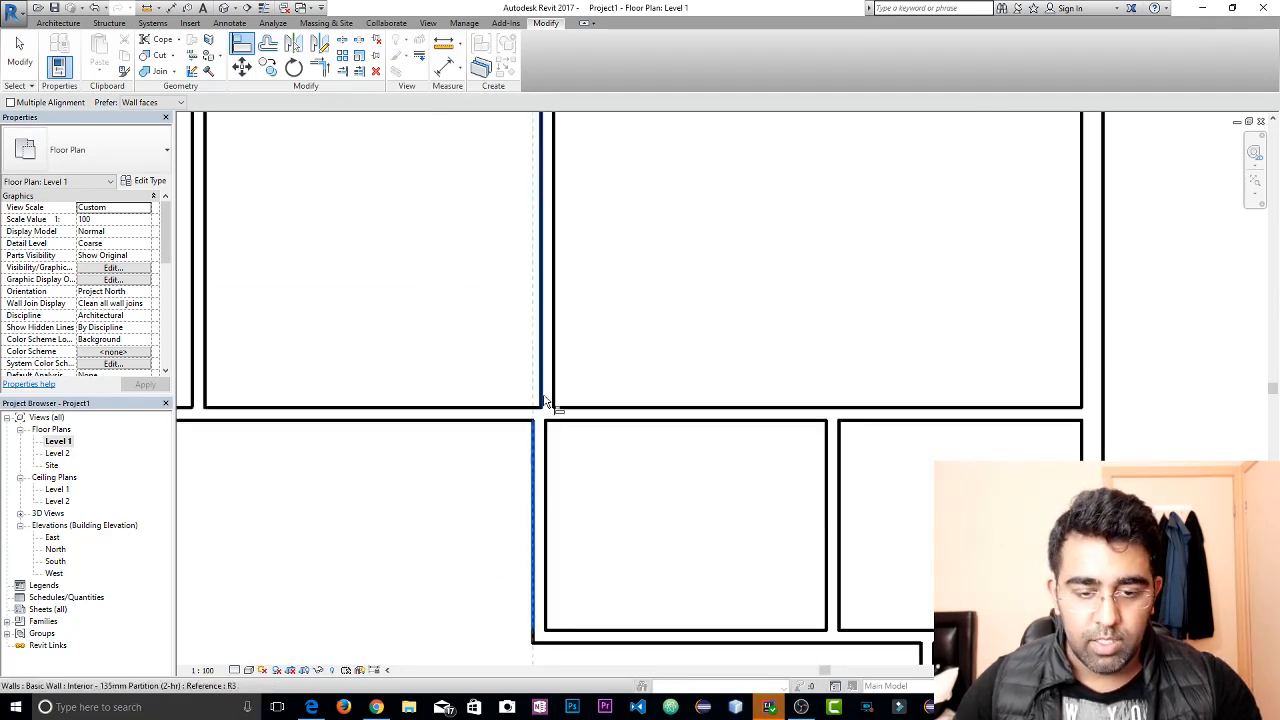
{"action": "left_click", "coordinate": [543, 395]}
{"action": "scroll", "coordinate": [404, 428], "scroll_direction": "down", "scroll_amount": 2}
{"action": "middle_click_drag", "start_coordinate": [404, 428], "coordinate": [570, 352]}
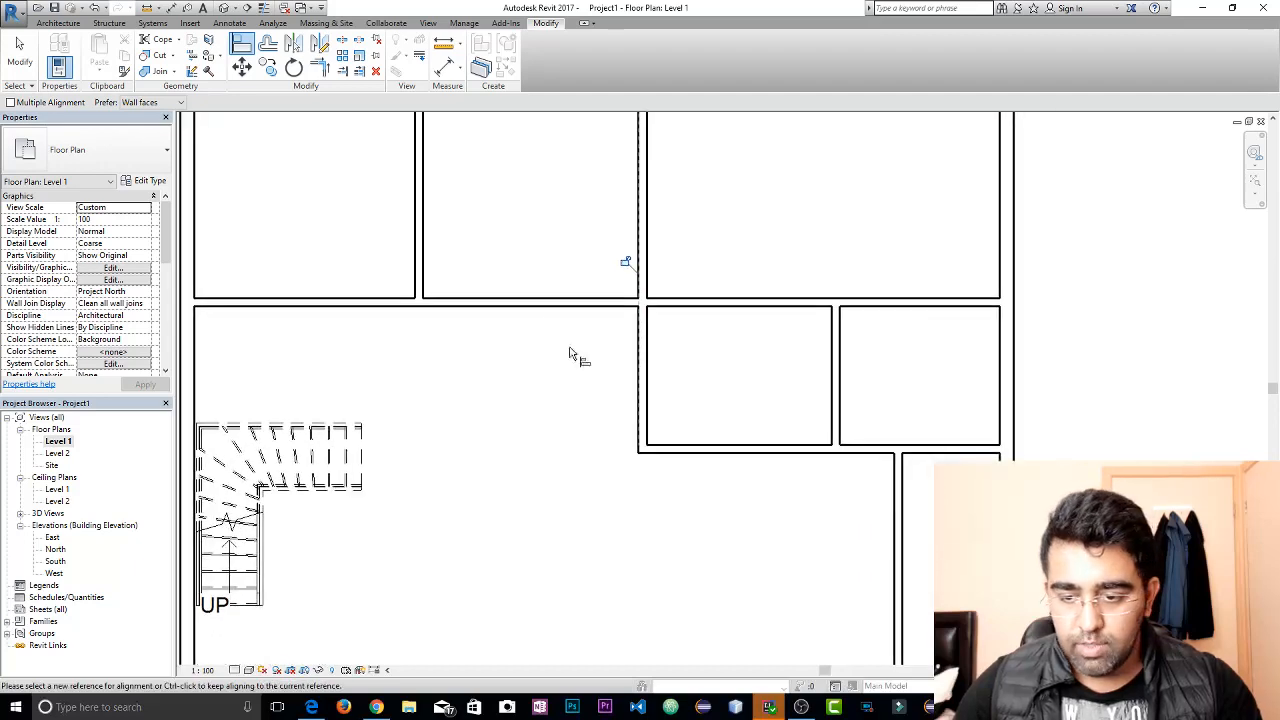
{"action": "scroll", "coordinate": [571, 354], "scroll_direction": "down", "scroll_amount": 4}
{"action": "scroll", "coordinate": [604, 440], "scroll_direction": "up", "scroll_amount": 1}
{"action": "middle_click_drag", "start_coordinate": [604, 440], "coordinate": [568, 350]}
{"action": "key", "text": "Escape"}
{"action": "key", "text": "Escape"}
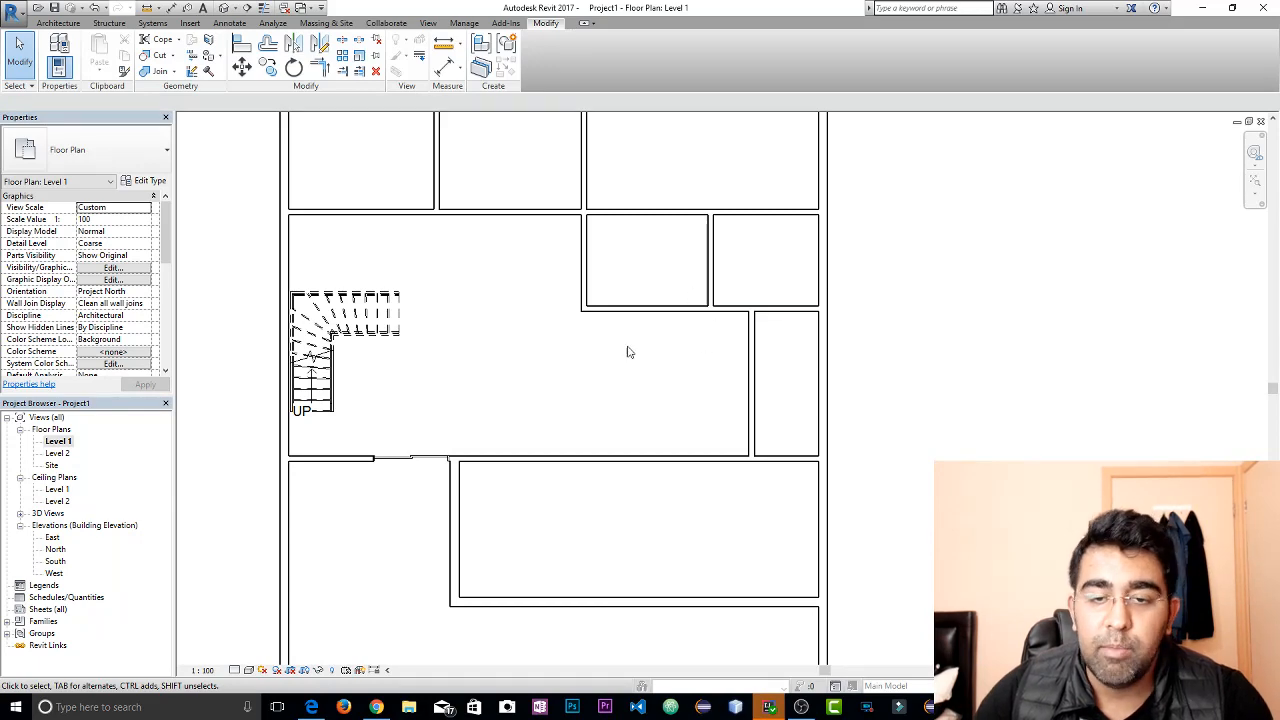
Make the temporary dimensions of the partition between the upper middle and right rooms permanent and lock the one spanning the left small room
{"action": "middle_click_drag", "start_coordinate": [628, 351], "coordinate": [600, 474]}
{"action": "left_click", "coordinate": [571, 250]}
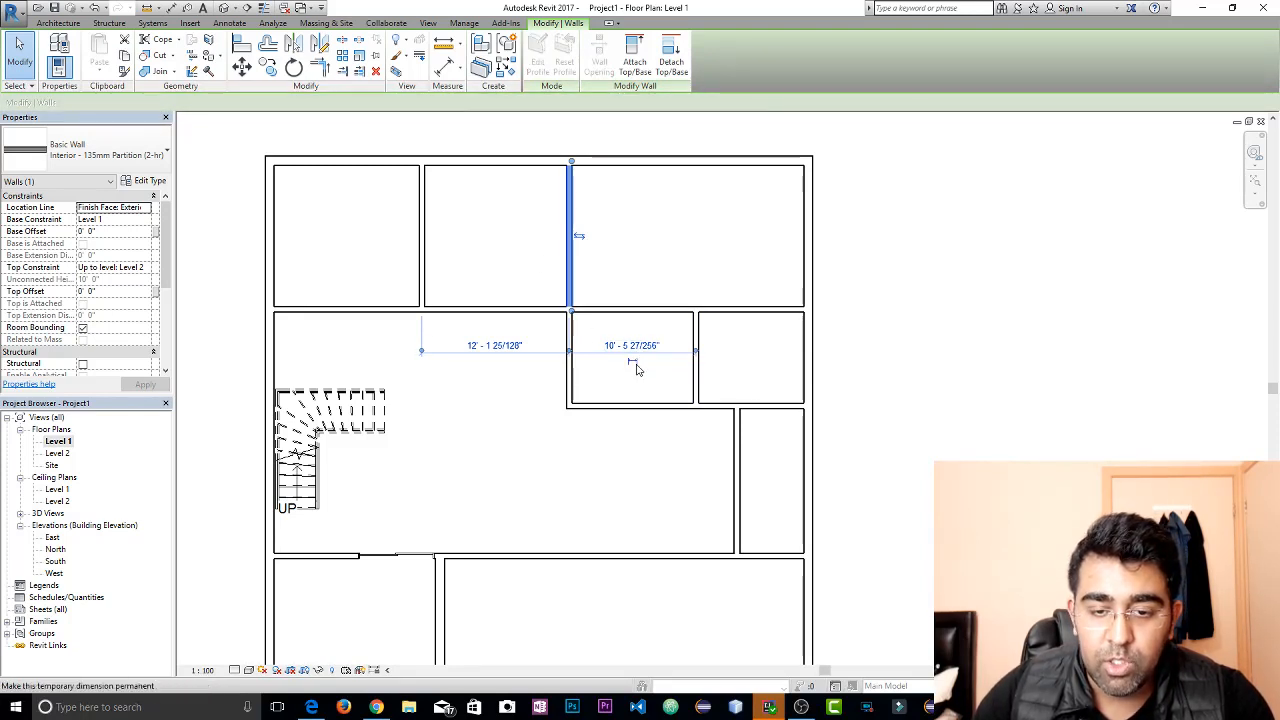
{"action": "scroll", "coordinate": [635, 370], "scroll_direction": "up", "scroll_amount": 5}
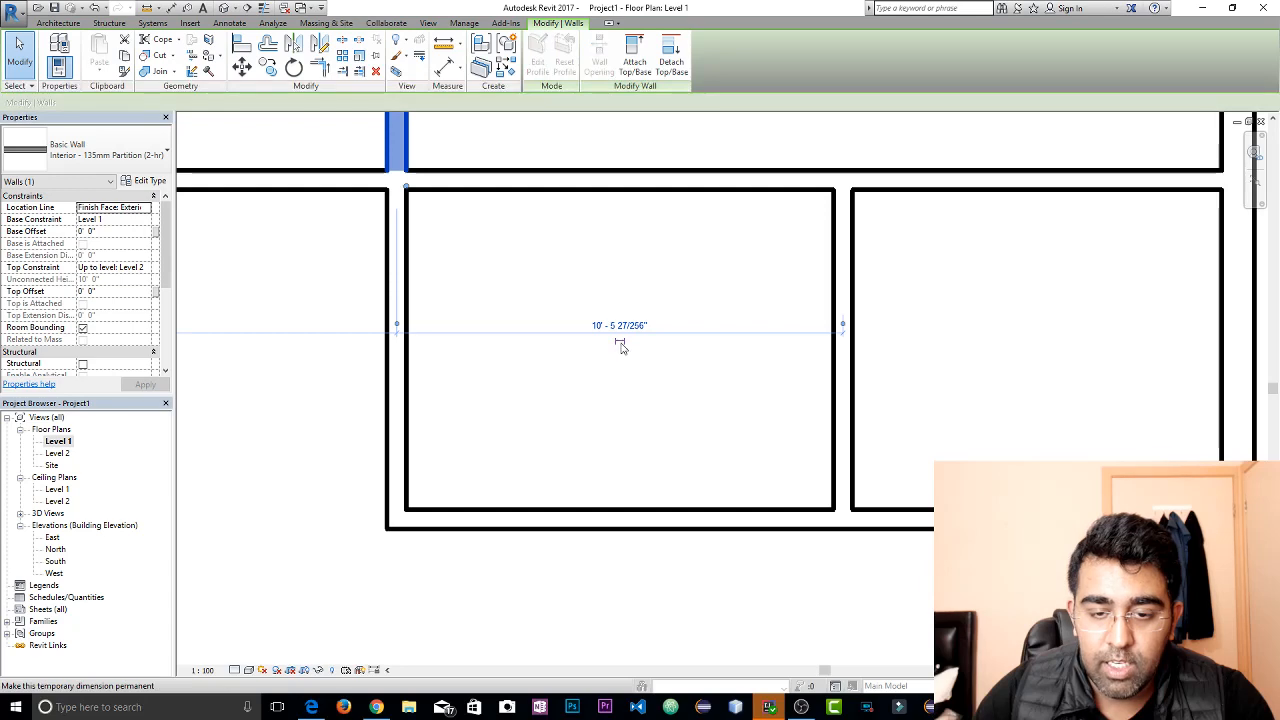
{"action": "left_click", "coordinate": [620, 344]}
{"action": "left_click", "coordinate": [627, 410]}
{"action": "scroll", "coordinate": [655, 405], "scroll_direction": "down", "scroll_amount": 2}
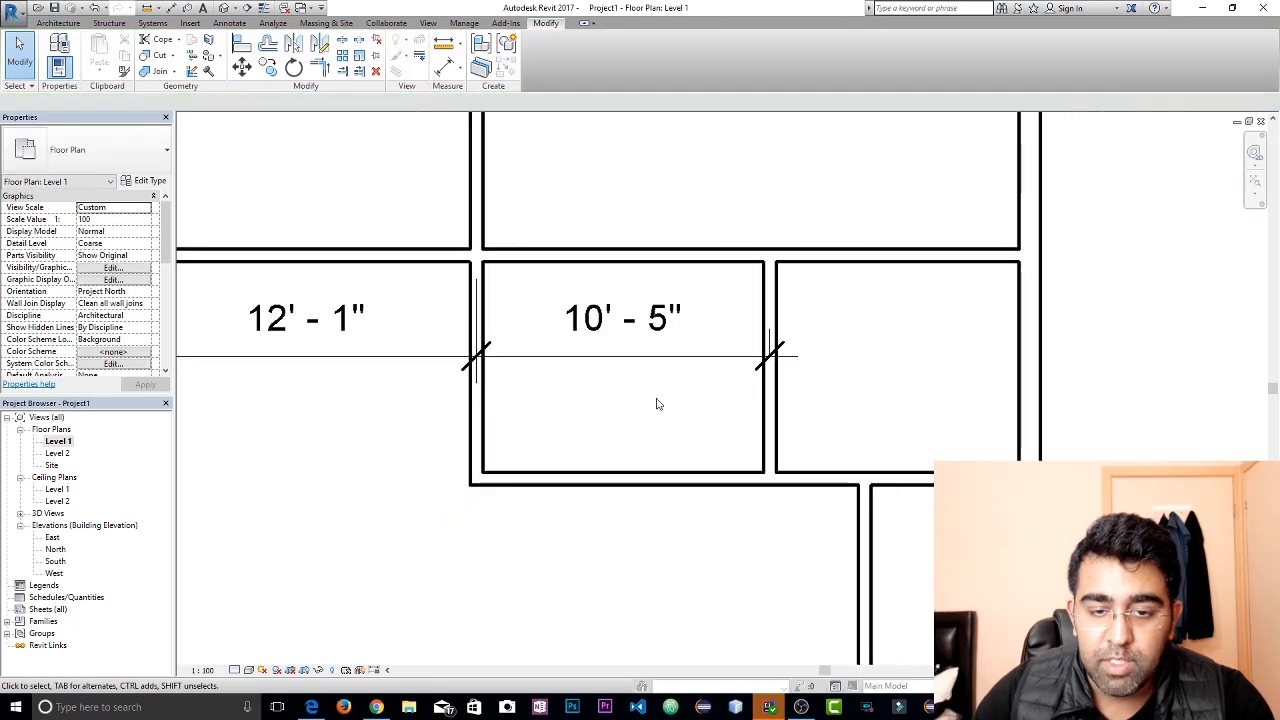
{"action": "left_click", "coordinate": [617, 347]}
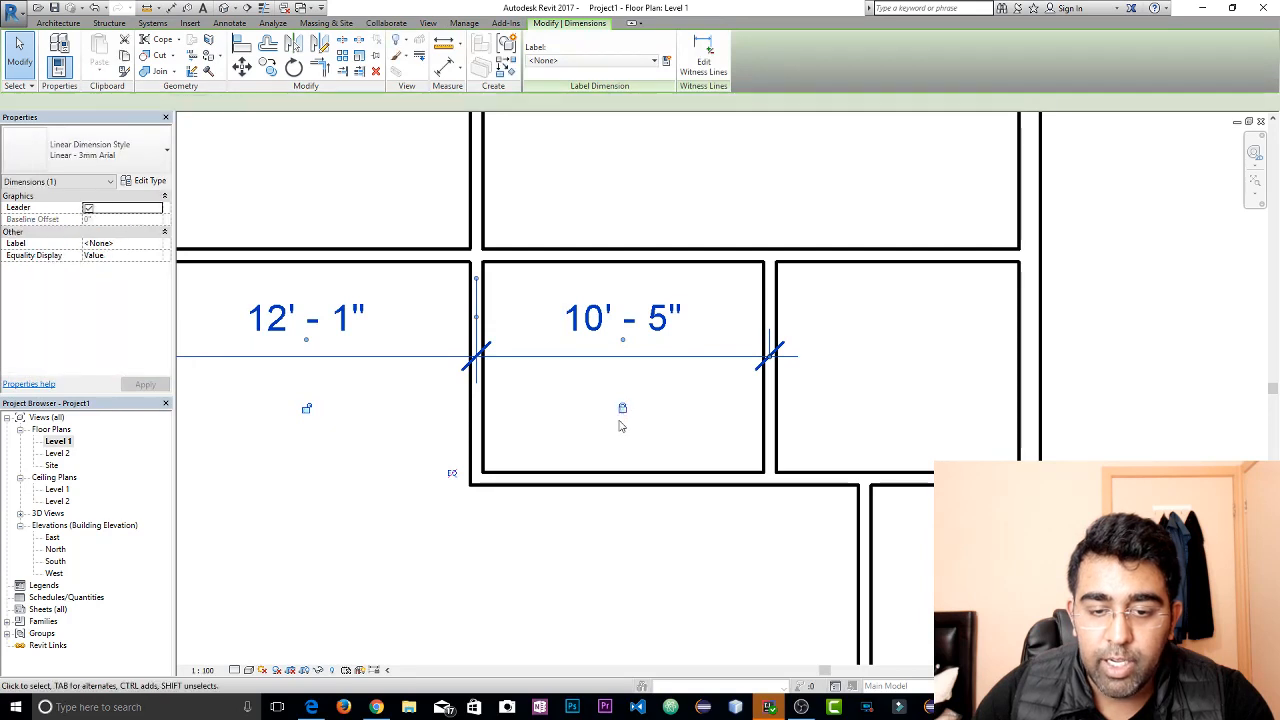
Move the partition between the upper middle and right rooms about 2'-1" toward the neighbouring partition of the middle room
{"action": "scroll", "coordinate": [548, 441], "scroll_direction": "down", "scroll_amount": 2}
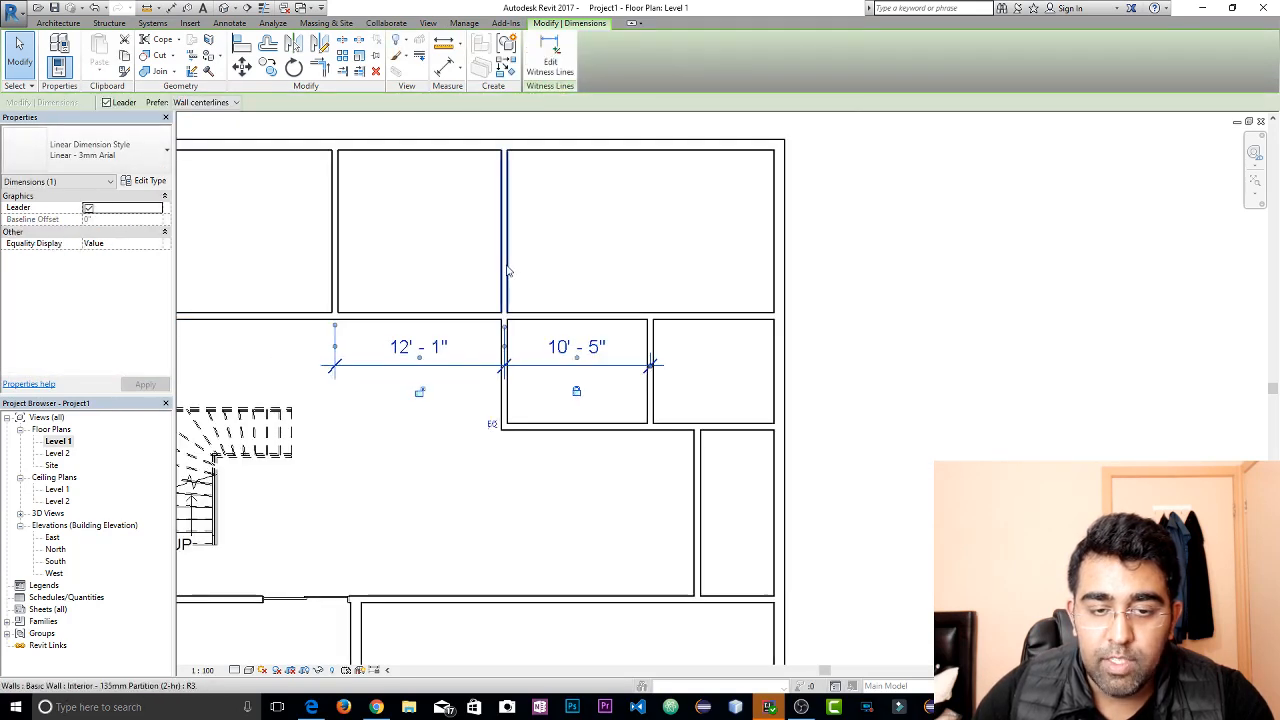
{"action": "left_click", "coordinate": [507, 271]}
{"action": "left_click_drag", "start_coordinate": [507, 271], "coordinate": [477, 278]}
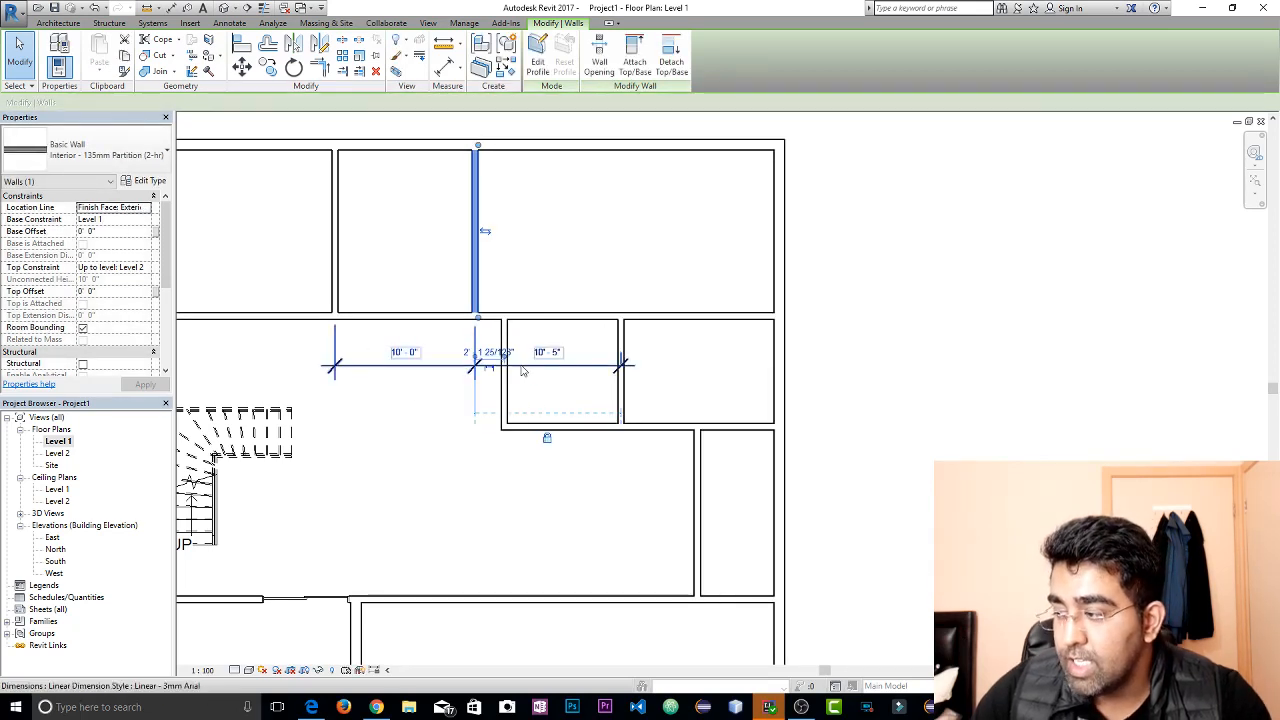
Undo the partition move and delete the two-segment dimension below the upper rooms
{"action": "key", "text": "ctrl+z"}
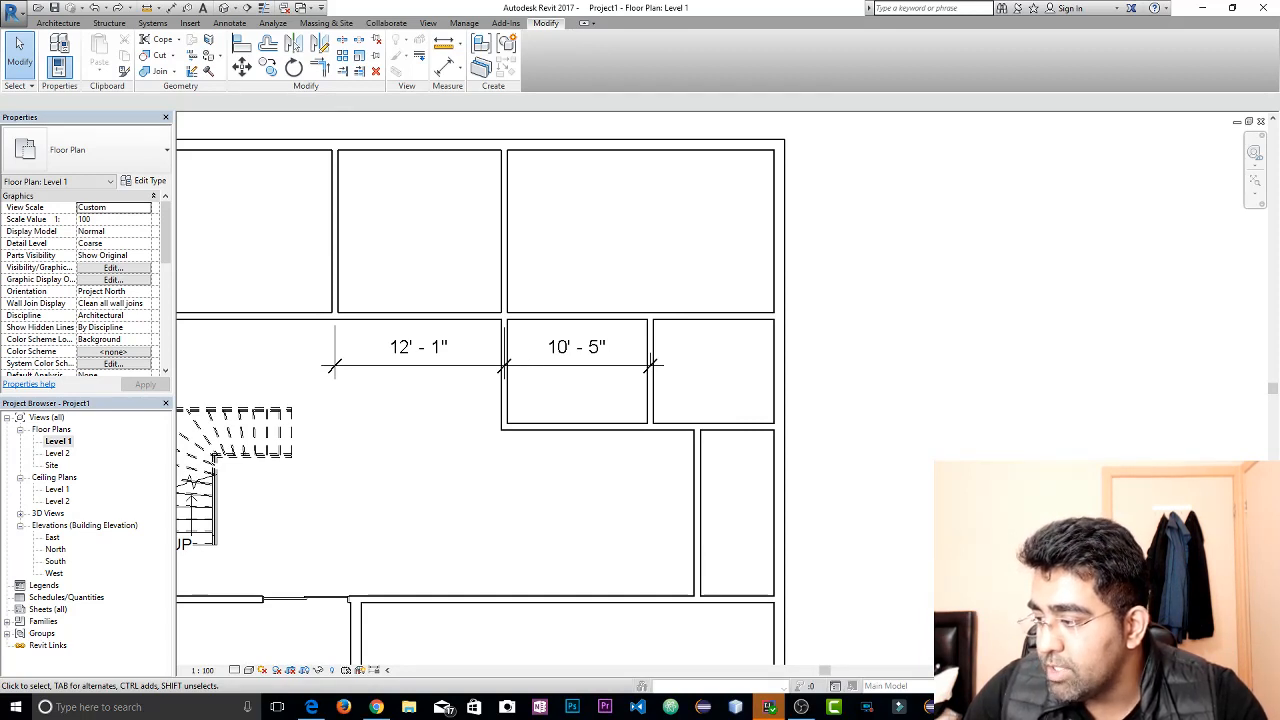
{"action": "left_click", "coordinate": [605, 347]}
{"action": "key", "text": "Delete"}
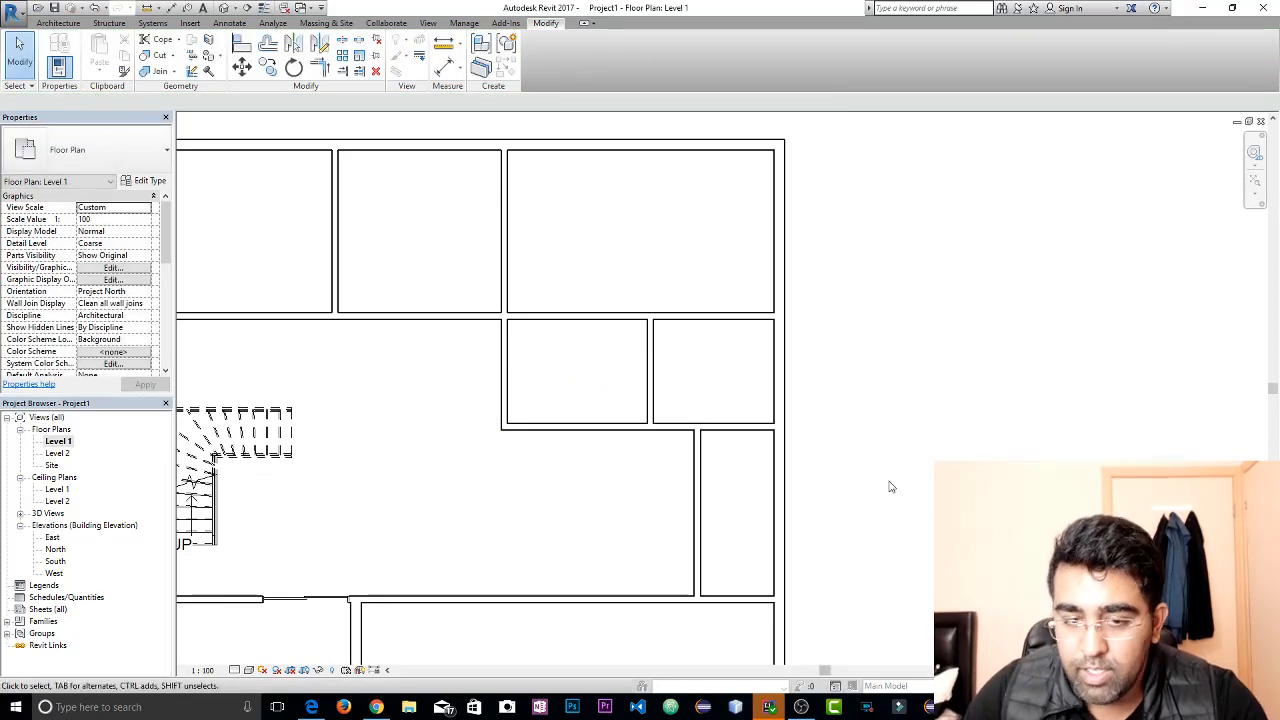
{"action": "scroll", "coordinate": [525, 262], "scroll_direction": "up", "scroll_amount": 1}
{"action": "middle_click_drag", "start_coordinate": [526, 263], "coordinate": [760, 282]}
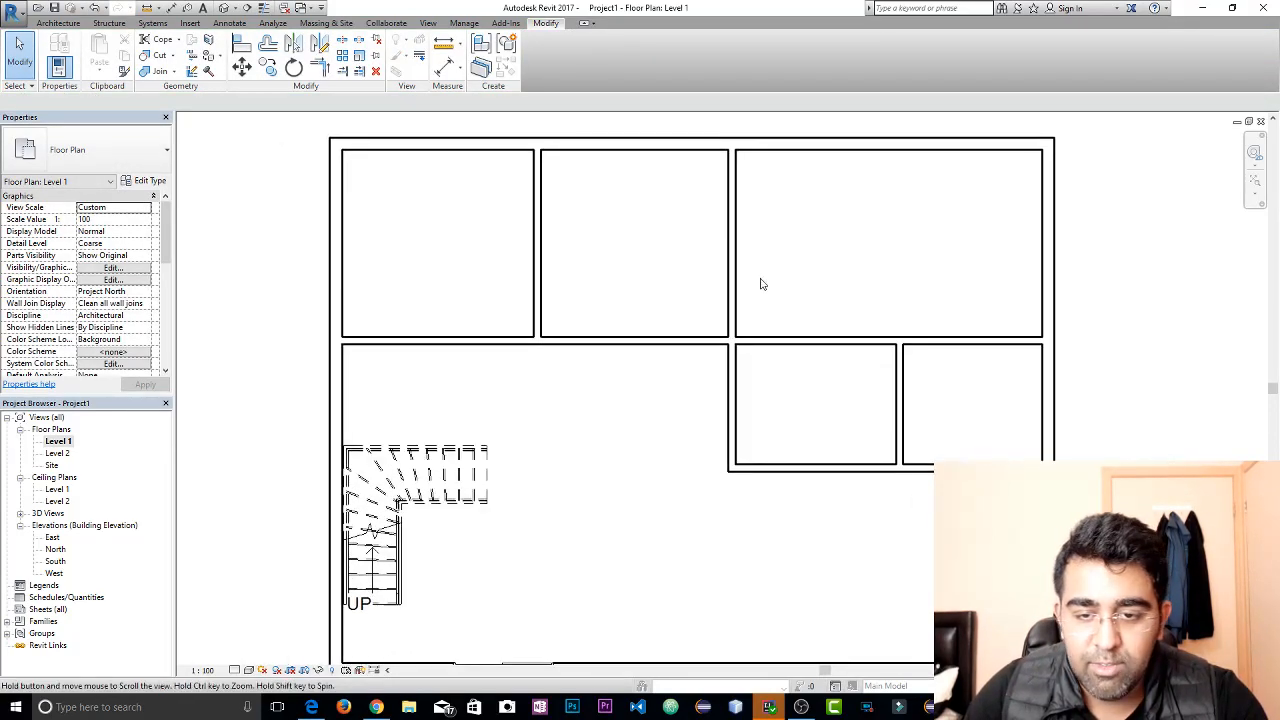
{"action": "middle_click_drag", "start_coordinate": [868, 296], "coordinate": [804, 288]}
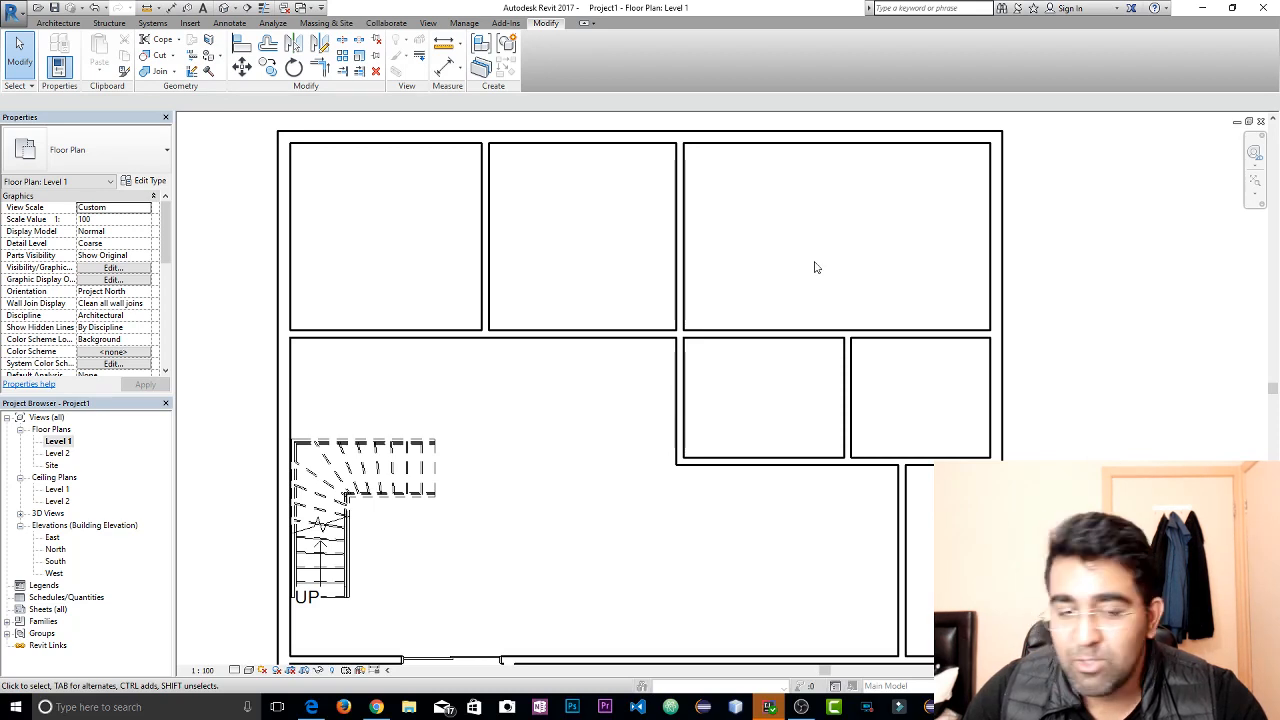
{"action": "scroll", "coordinate": [780, 250], "scroll_direction": "down", "scroll_amount": 2}
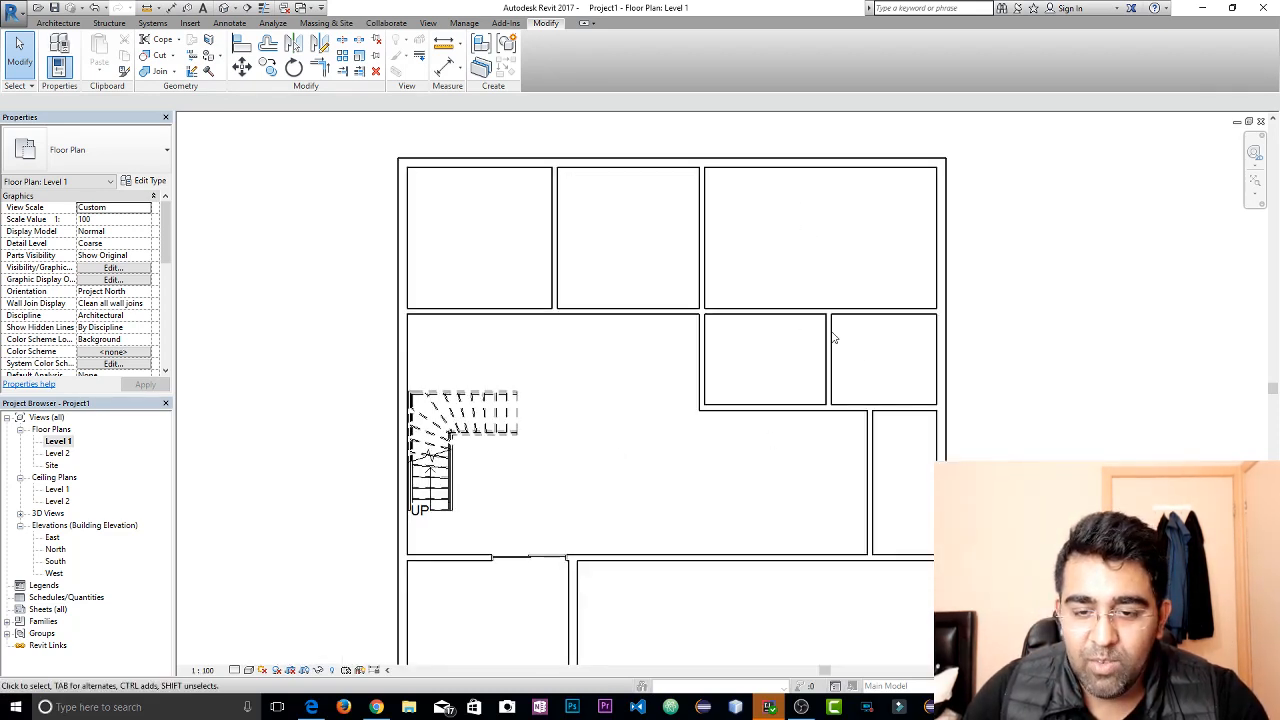
{"action": "middle_click_drag", "start_coordinate": [736, 385], "coordinate": [599, 386]}
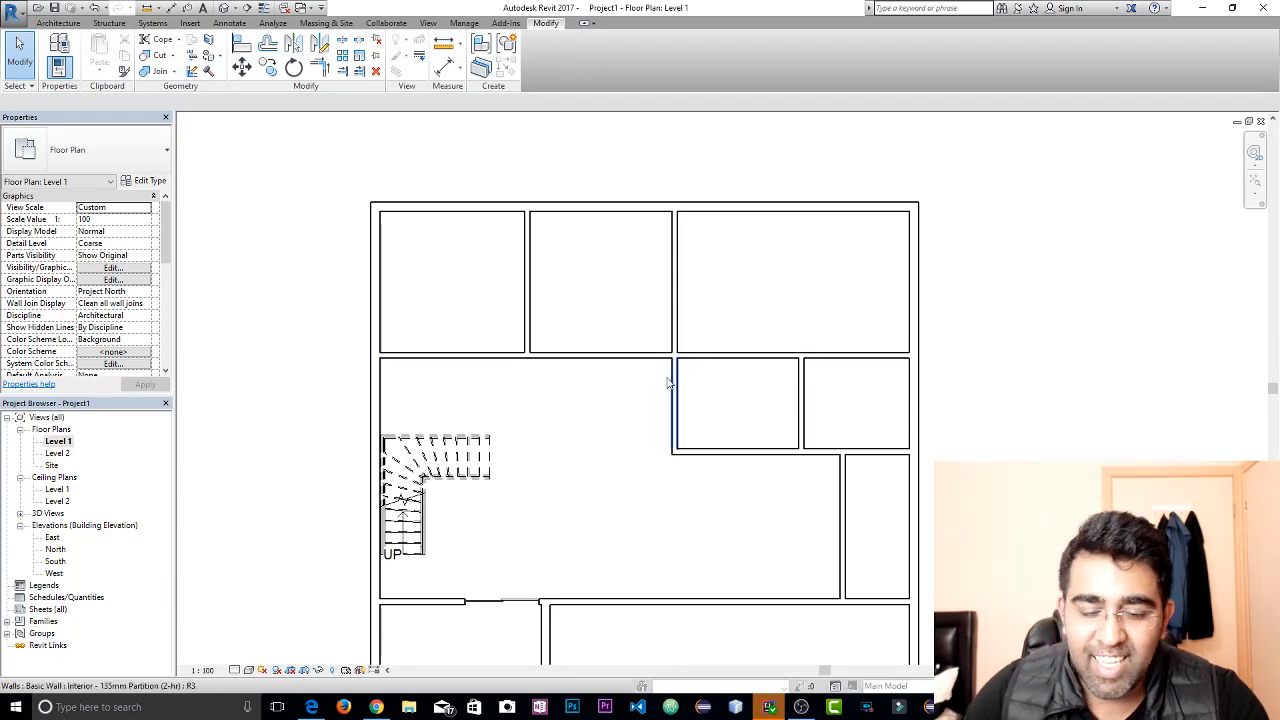
{"action": "left_click", "coordinate": [588, 357]}
{"action": "scroll", "coordinate": [604, 335], "scroll_direction": "up", "scroll_amount": 3}
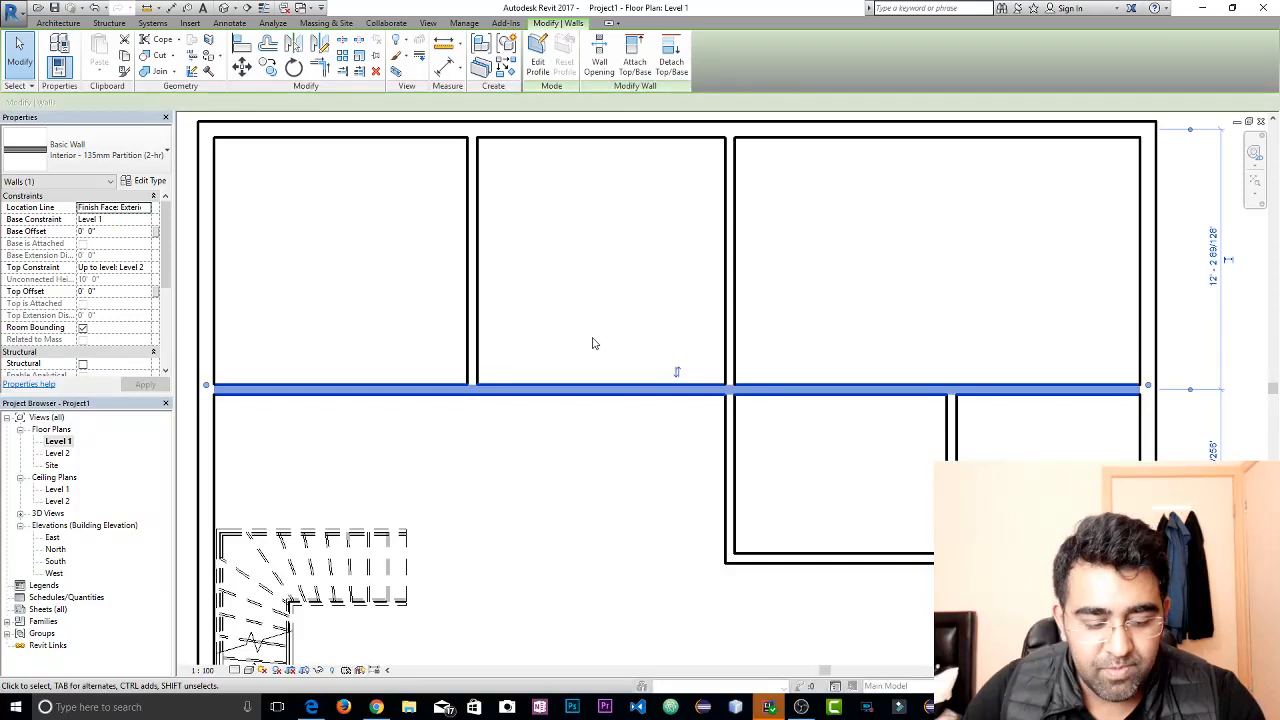
{"action": "left_click", "coordinate": [592, 343]}
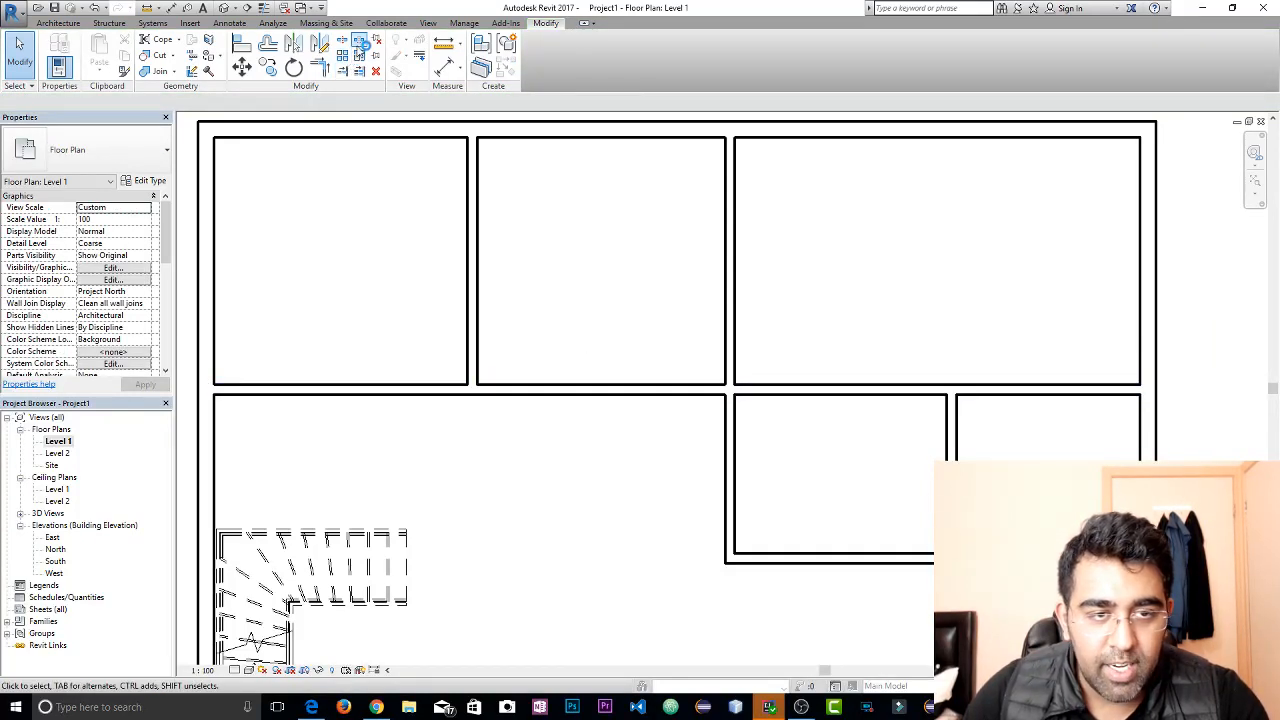
Split the long horizontal partition with a 1" joint gap at both ends of the upper middle room and delete the middle segment
{"action": "left_click", "coordinate": [360, 44]}
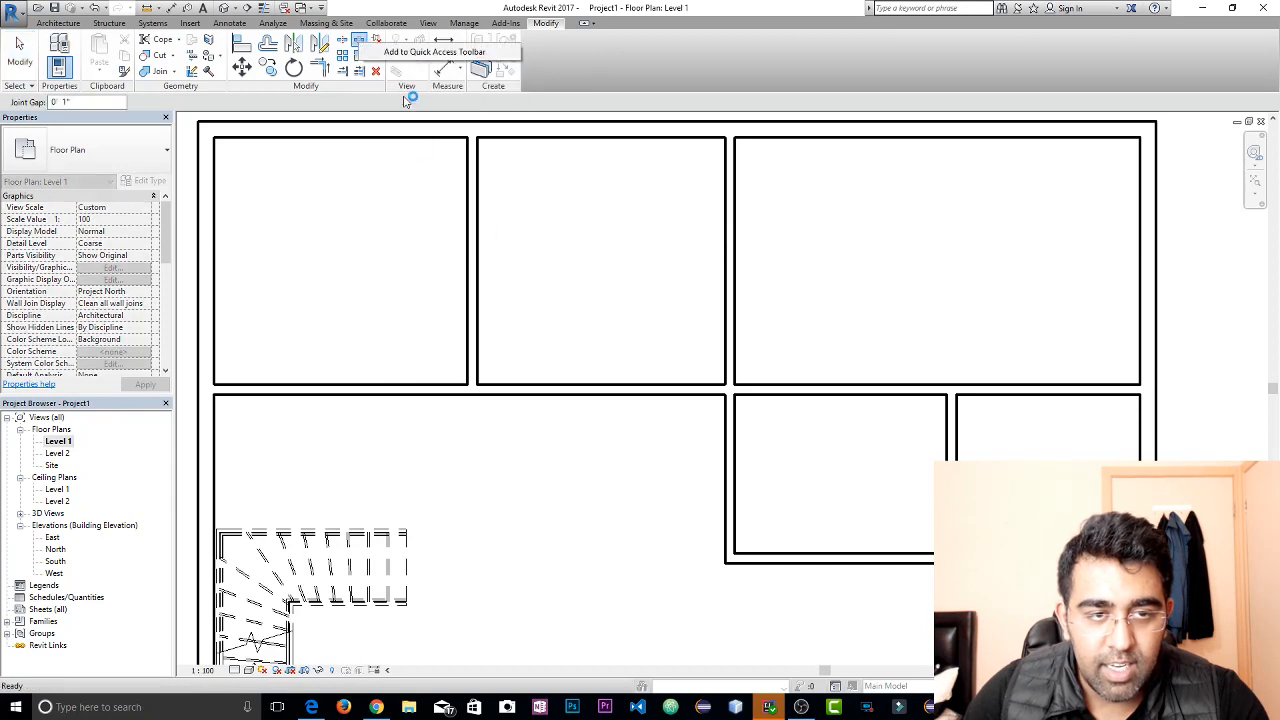
{"action": "scroll", "coordinate": [478, 388], "scroll_direction": "up", "scroll_amount": 3}
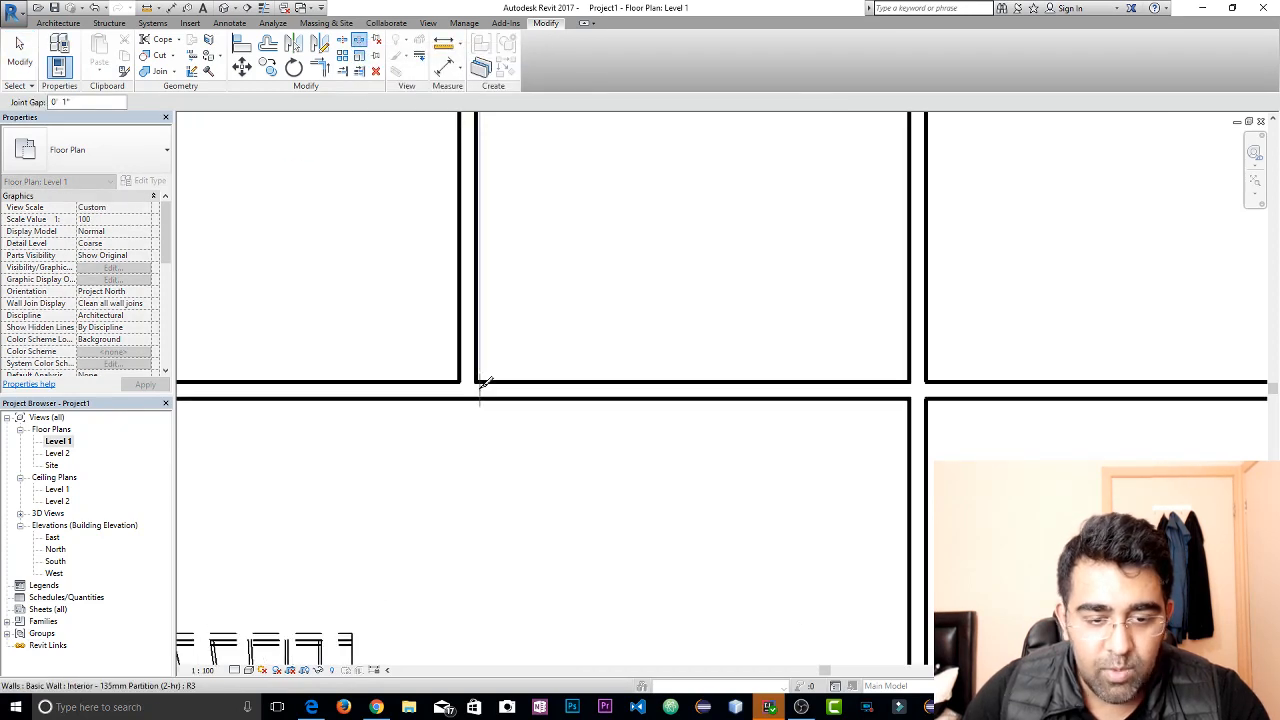
{"action": "left_click", "coordinate": [475, 388]}
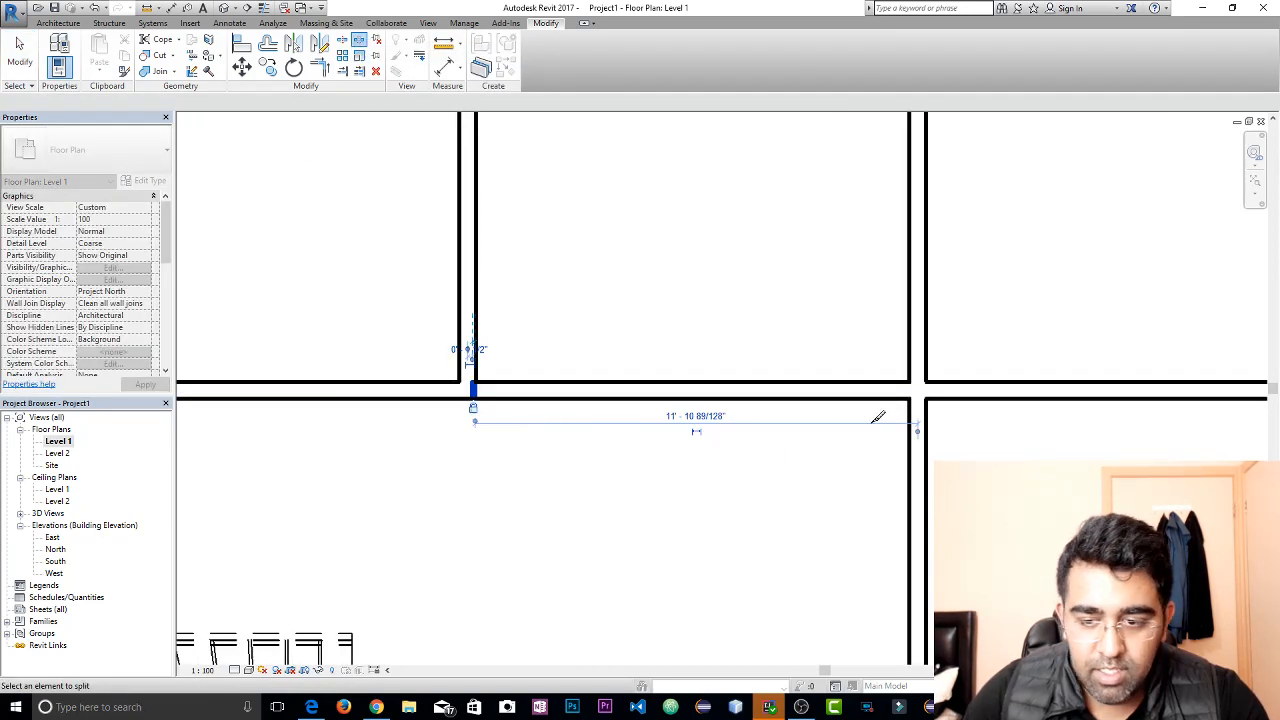
{"action": "left_click", "coordinate": [909, 390]}
{"action": "key", "text": "Escape"}
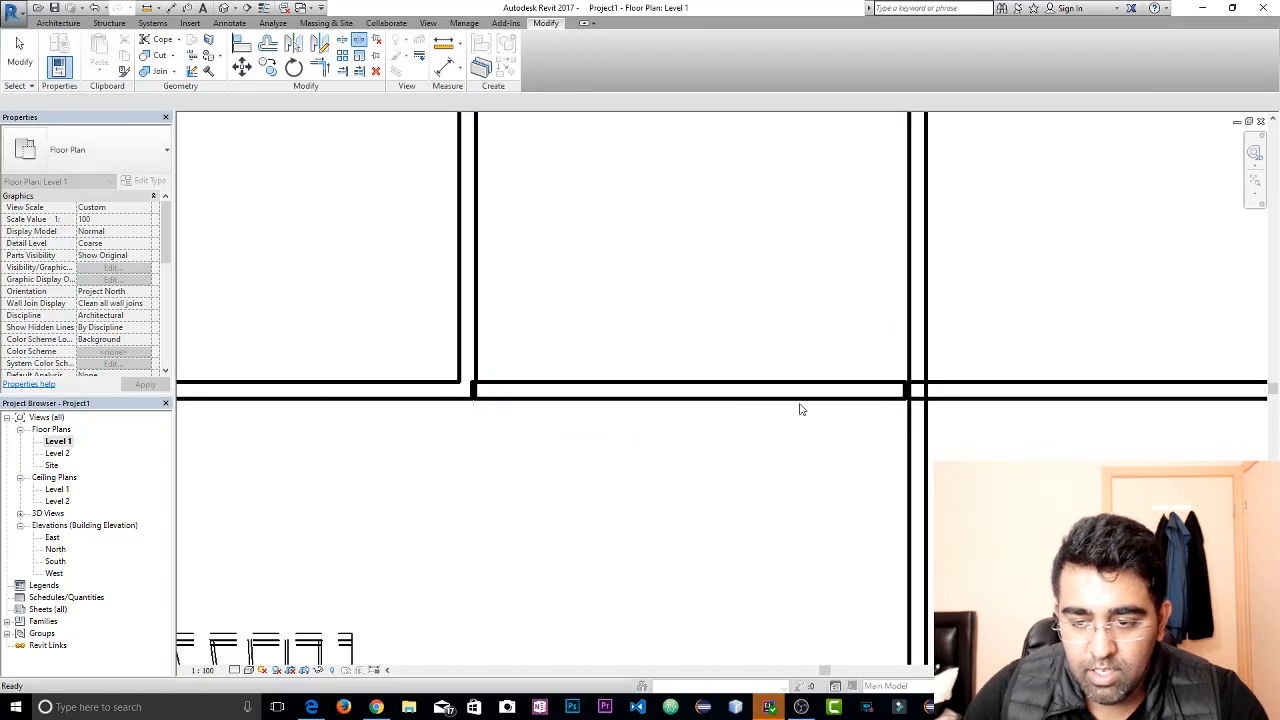
{"action": "left_click", "coordinate": [797, 397]}
{"action": "key", "text": "Delete"}
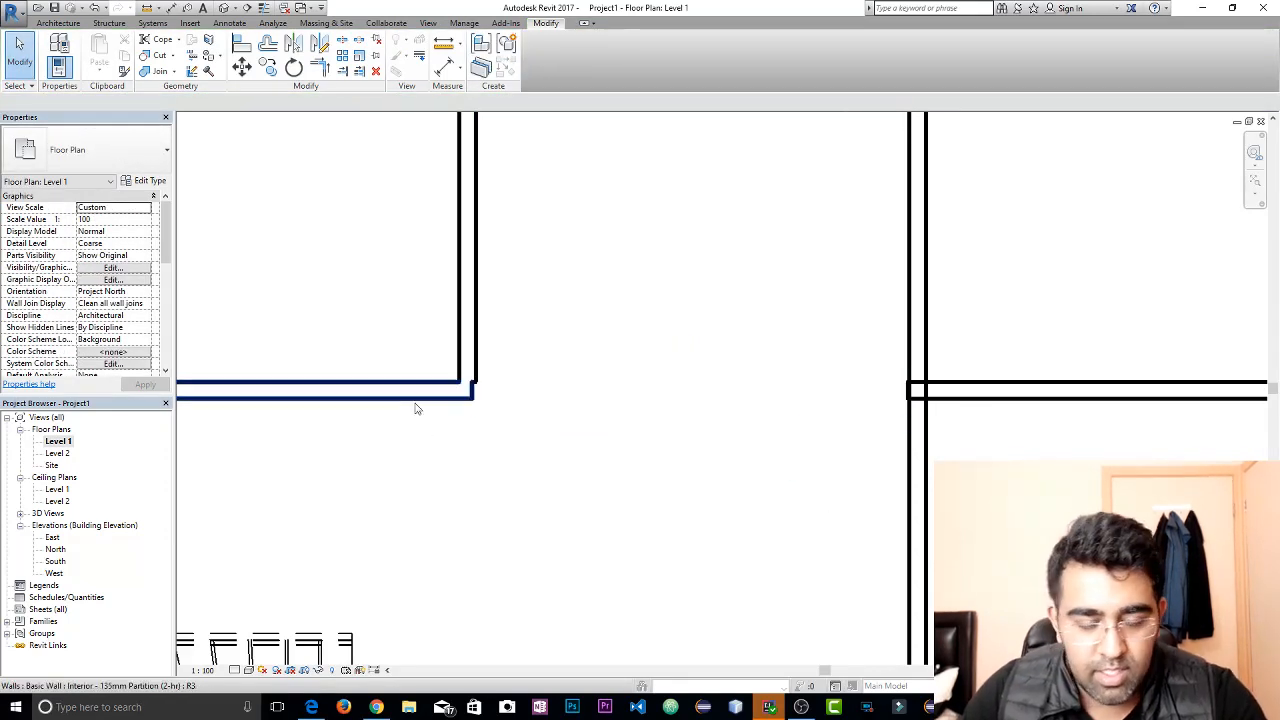
Align the end face of the partition below the upper left room with the outer face of that room's vertical partition
{"action": "scroll", "coordinate": [410, 409], "scroll_direction": "down", "scroll_amount": 1}
{"action": "middle_click_drag", "start_coordinate": [485, 434], "coordinate": [558, 454]}
{"action": "scroll", "coordinate": [524, 396], "scroll_direction": "up", "scroll_amount": 5}
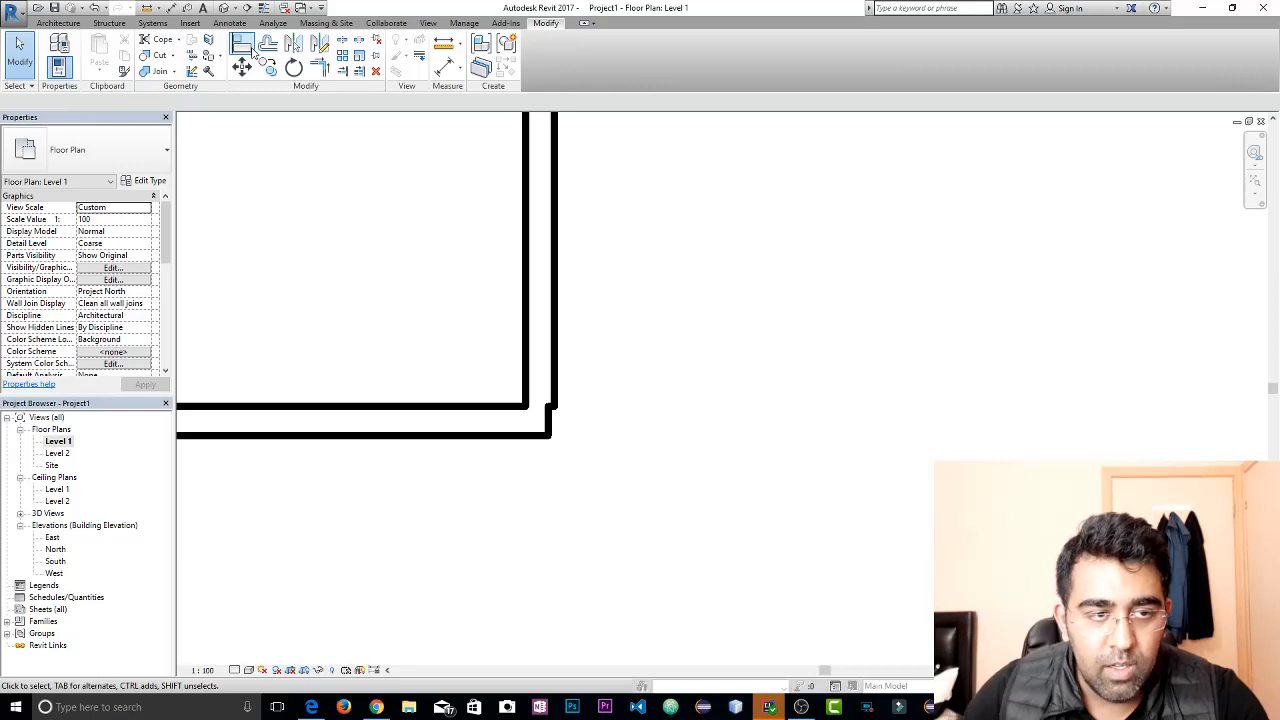
{"action": "left_click", "coordinate": [241, 43]}
{"action": "left_click", "coordinate": [555, 372]}
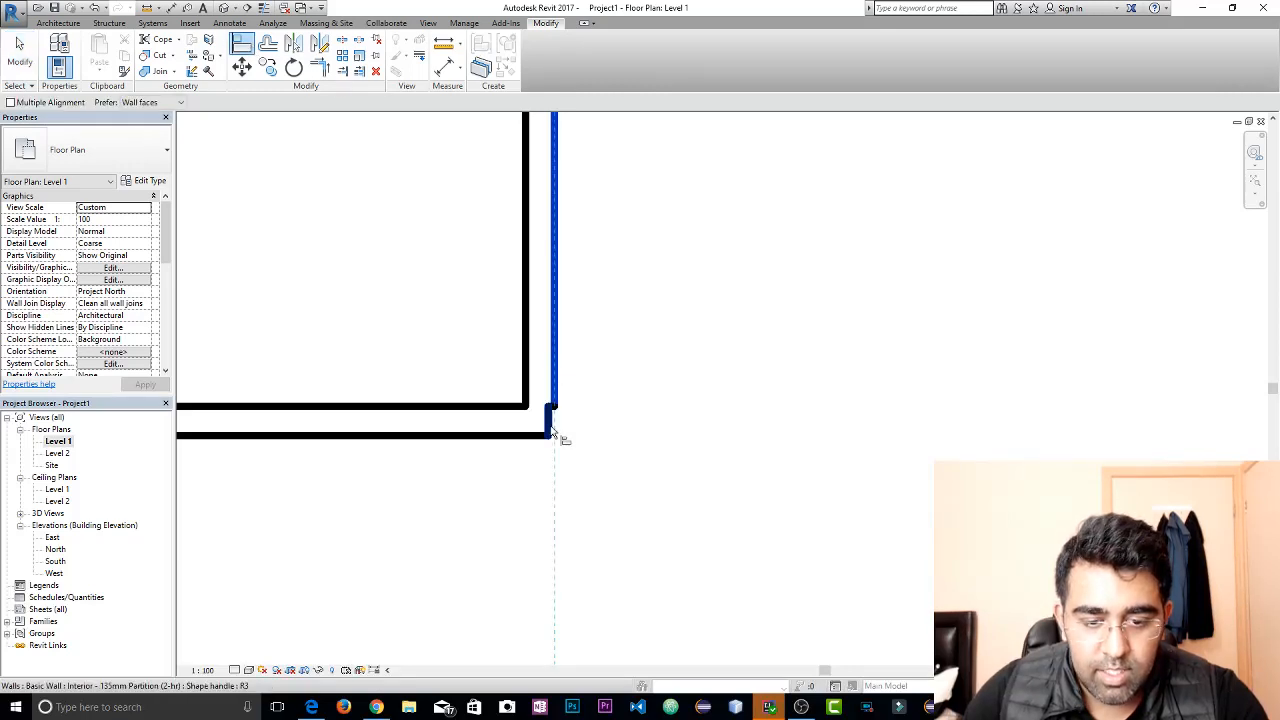
{"action": "left_click", "coordinate": [550, 429]}
{"action": "scroll", "coordinate": [607, 459], "scroll_direction": "down", "scroll_amount": 2}
{"action": "key", "text": "Escape"}
{"action": "key", "text": "Escape"}
{"action": "middle_click_drag", "start_coordinate": [915, 445], "coordinate": [573, 410]}
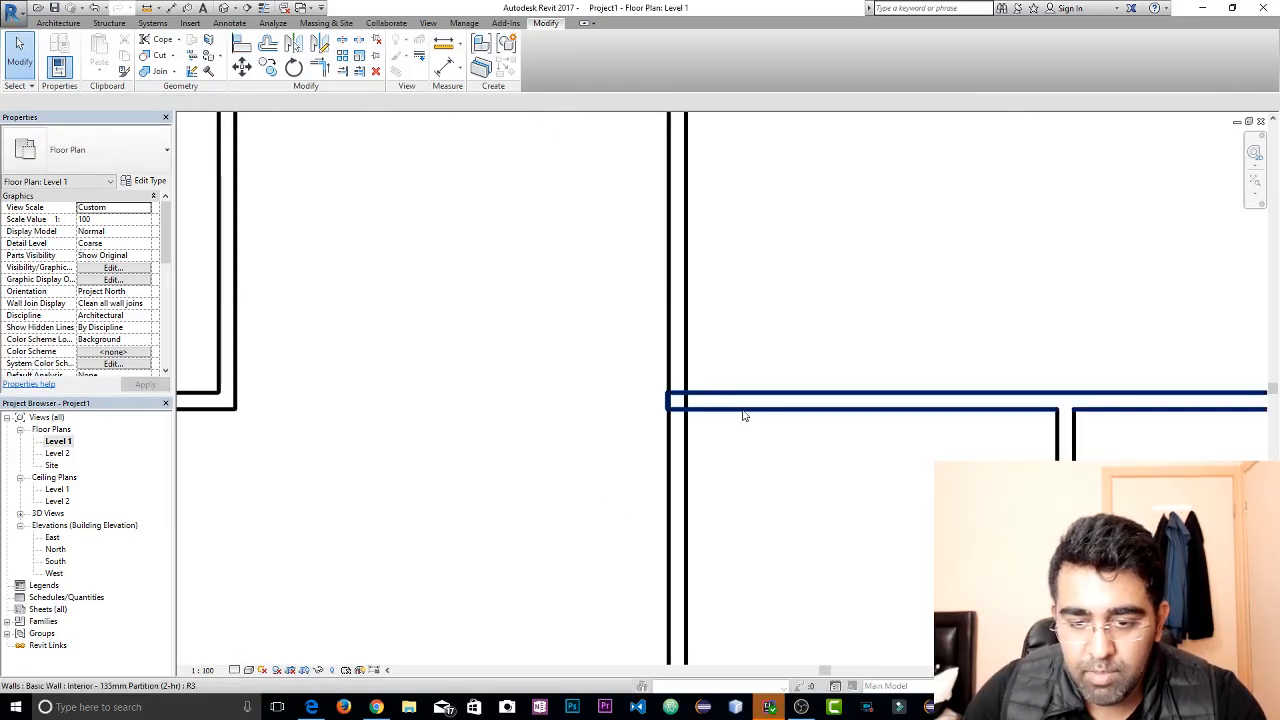
{"action": "left_click", "coordinate": [744, 407]}
{"action": "key", "text": "Escape"}
{"action": "scroll", "coordinate": [740, 432], "scroll_direction": "down", "scroll_amount": 2}
{"action": "middle_click_drag", "start_coordinate": [741, 430], "coordinate": [703, 403]}
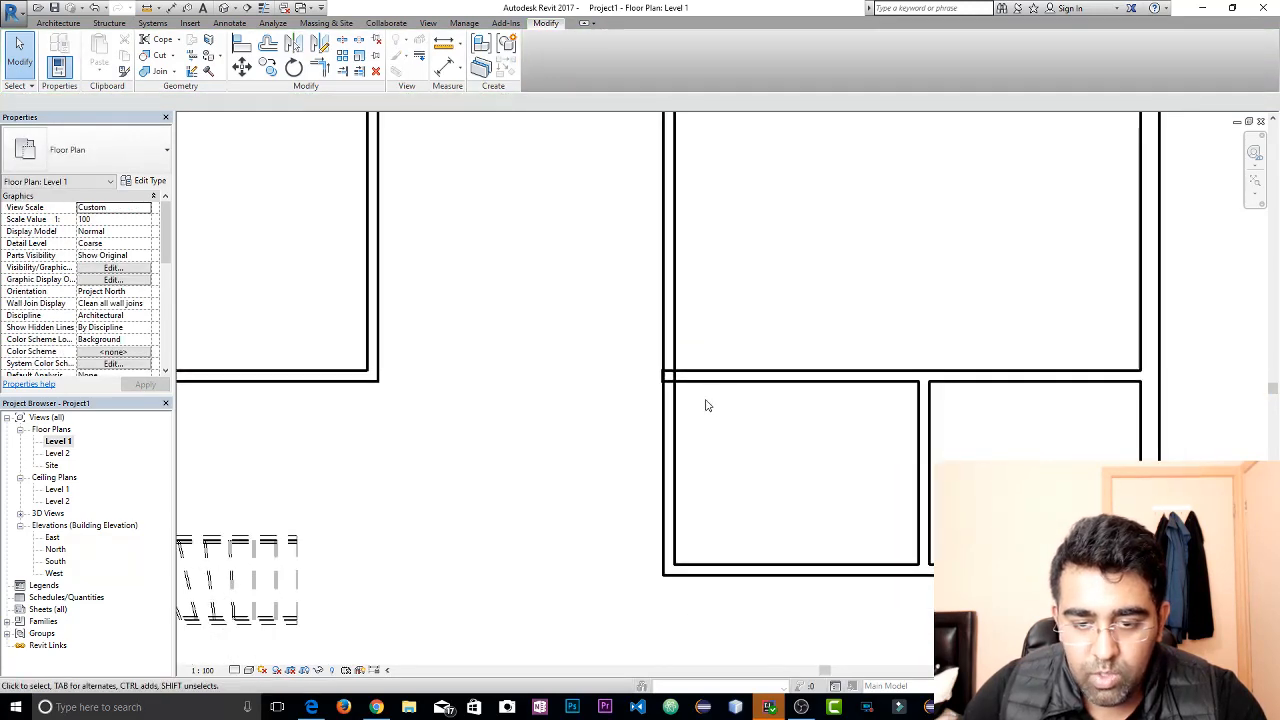
{"action": "left_click", "coordinate": [700, 380]}
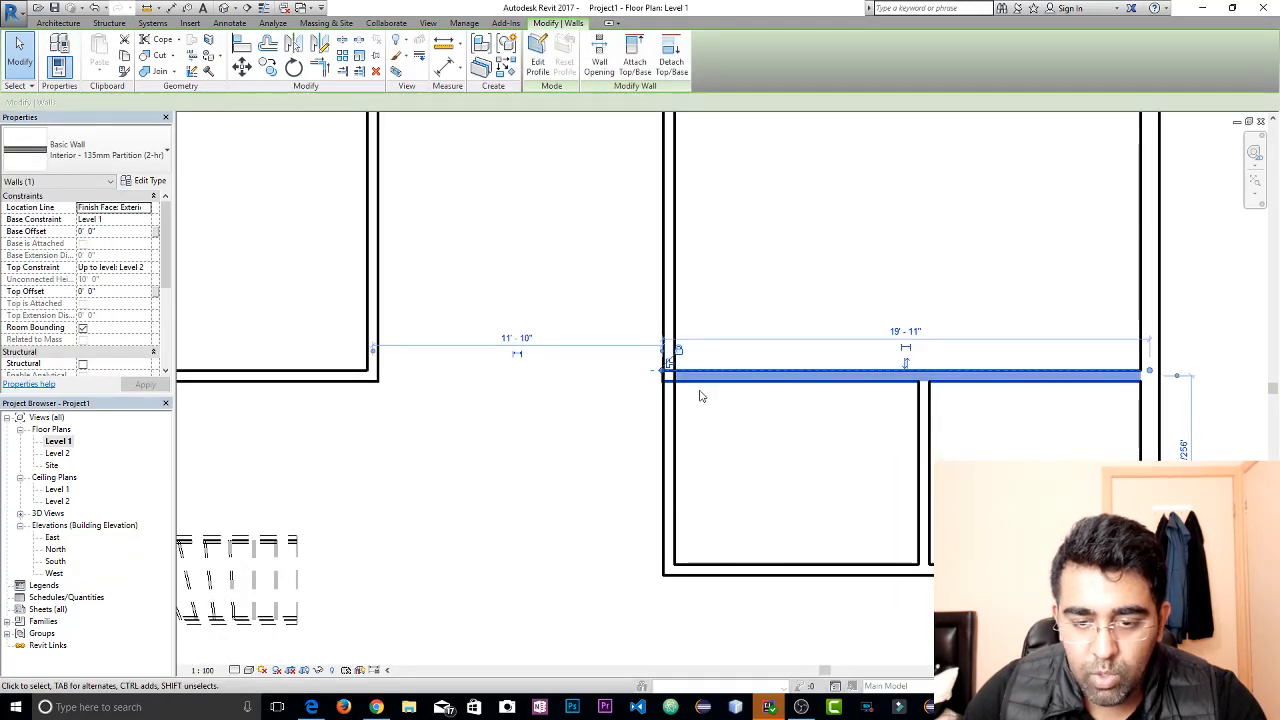
{"action": "key", "text": "Escape"}
{"action": "left_click", "coordinate": [676, 426]}
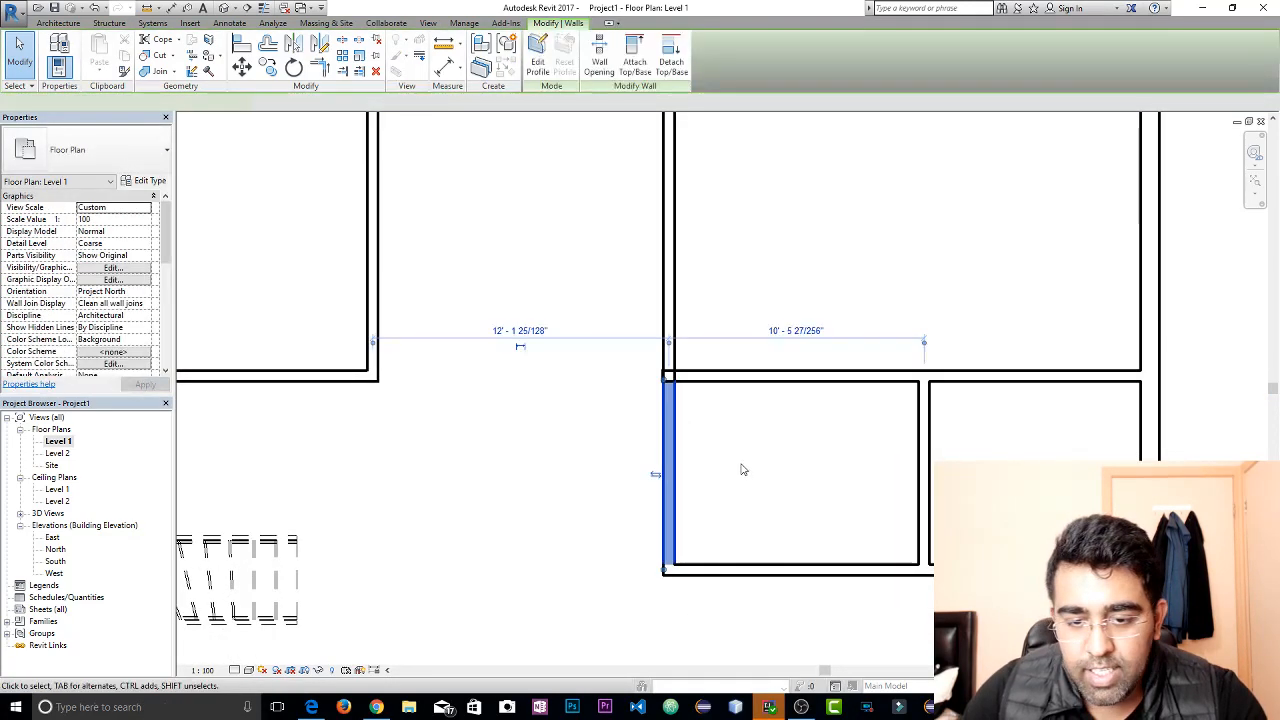
{"action": "key", "text": "p"}
{"action": "key", "text": "p"}
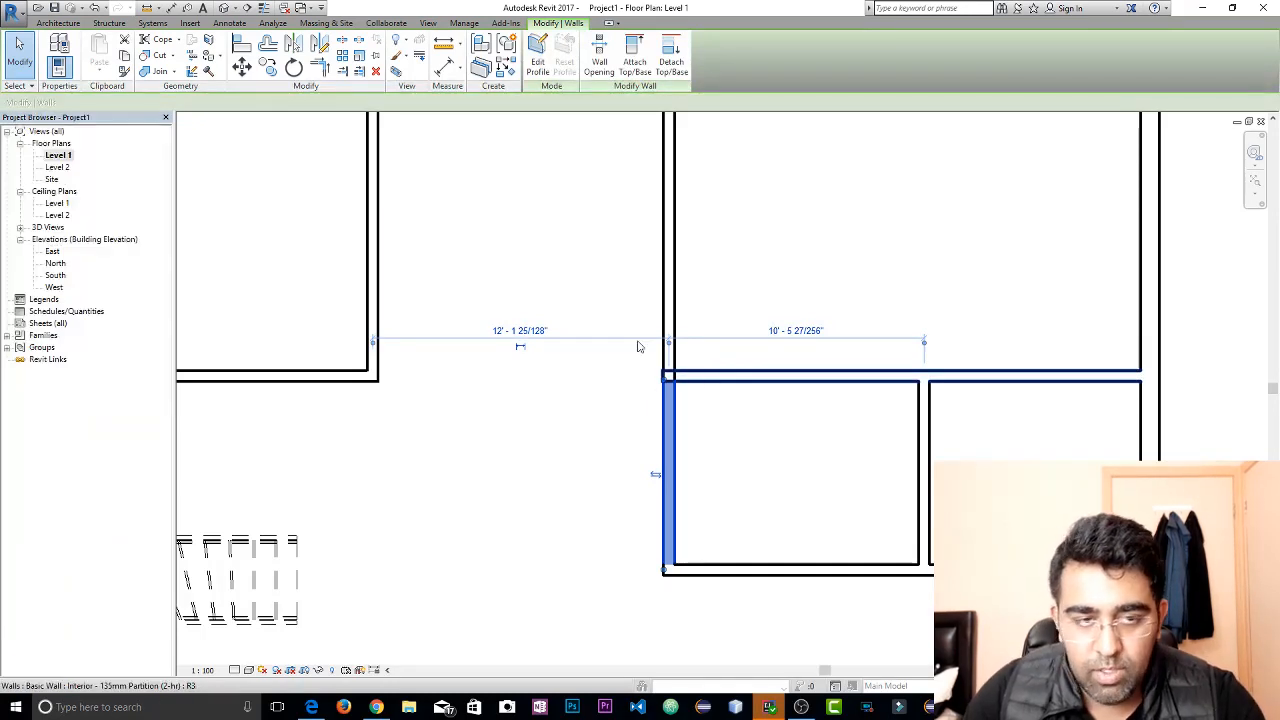
{"action": "key", "text": "Escape"}
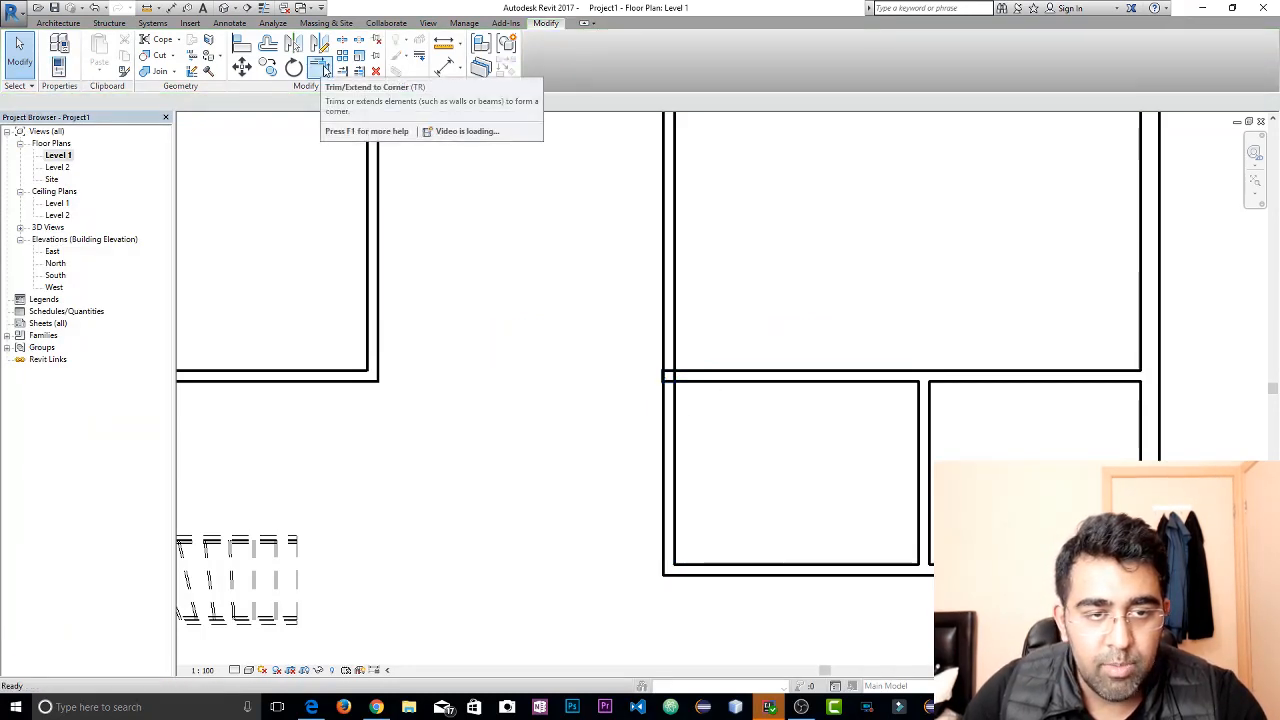
Try to clean up the upper right room's lower-left wall junction by trimming to a corner and extending the horizontal partition to the outer face
{"action": "left_click", "coordinate": [319, 67]}
{"action": "left_click", "coordinate": [672, 326]}
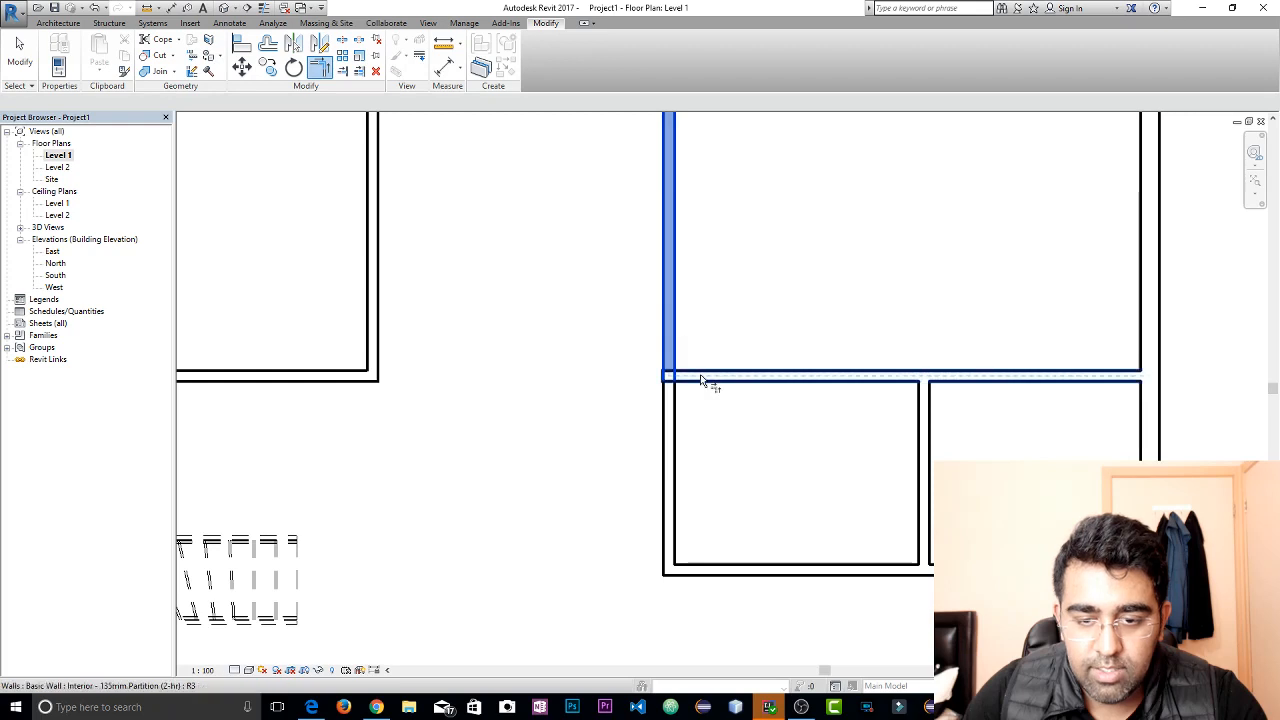
{"action": "left_click", "coordinate": [703, 379]}
{"action": "key", "text": "Escape"}
{"action": "left_click", "coordinate": [703, 376]}
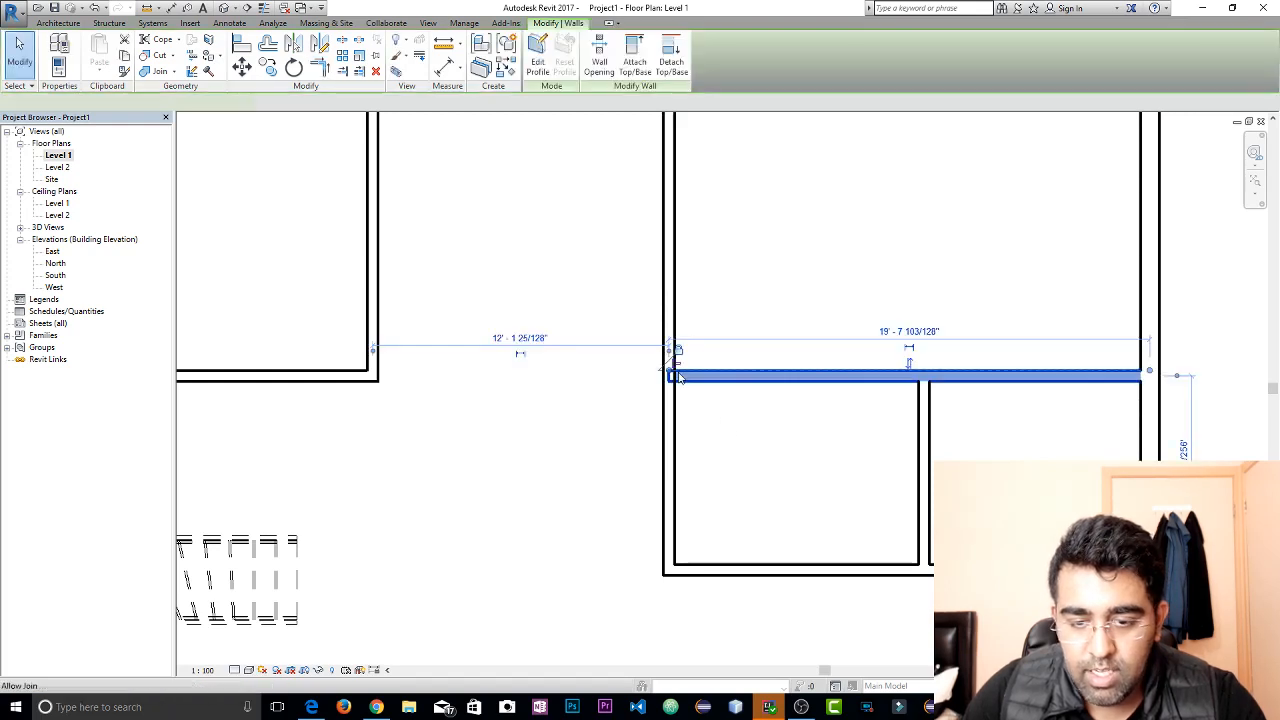
{"action": "scroll", "coordinate": [668, 376], "scroll_direction": "up", "scroll_amount": 5}
{"action": "left_click_drag", "start_coordinate": [660, 367], "coordinate": [640, 355]}
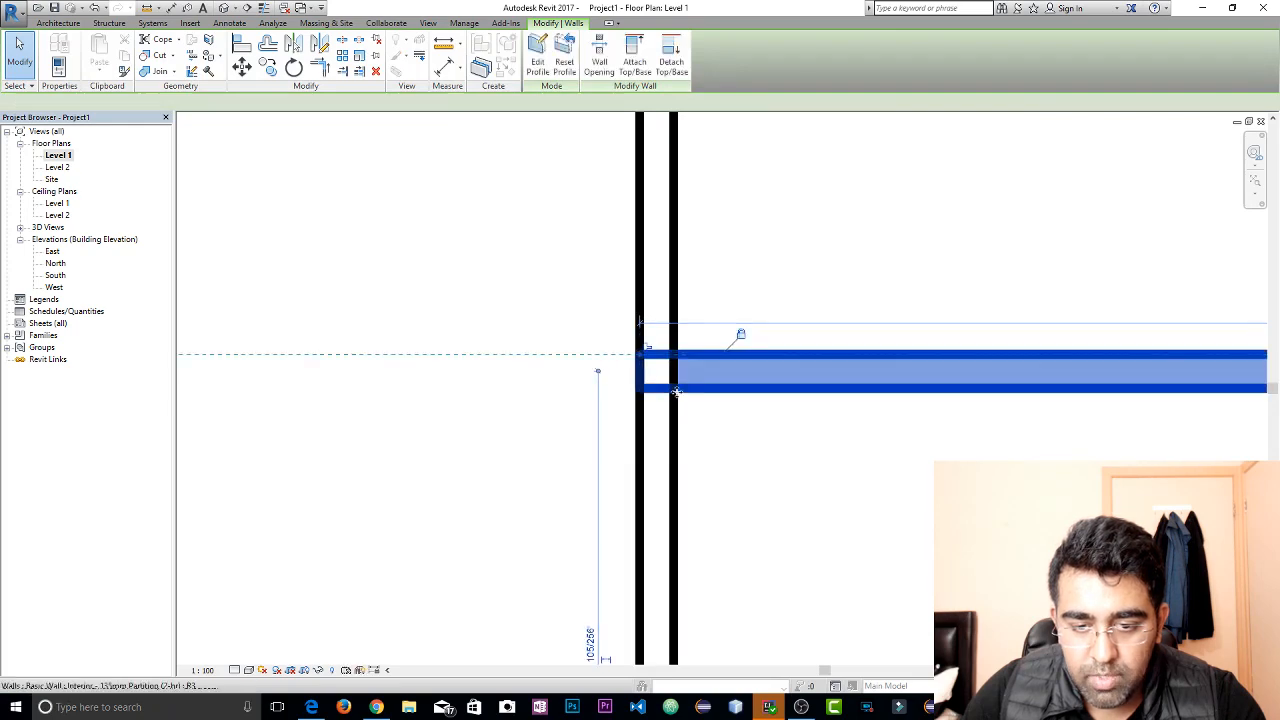
{"action": "key", "text": "Escape"}
Delete the horizontal partition between the upper right room and the two small rooms below it
{"action": "left_click", "coordinate": [707, 398]}
{"action": "scroll", "coordinate": [706, 400], "scroll_direction": "down", "scroll_amount": 4}
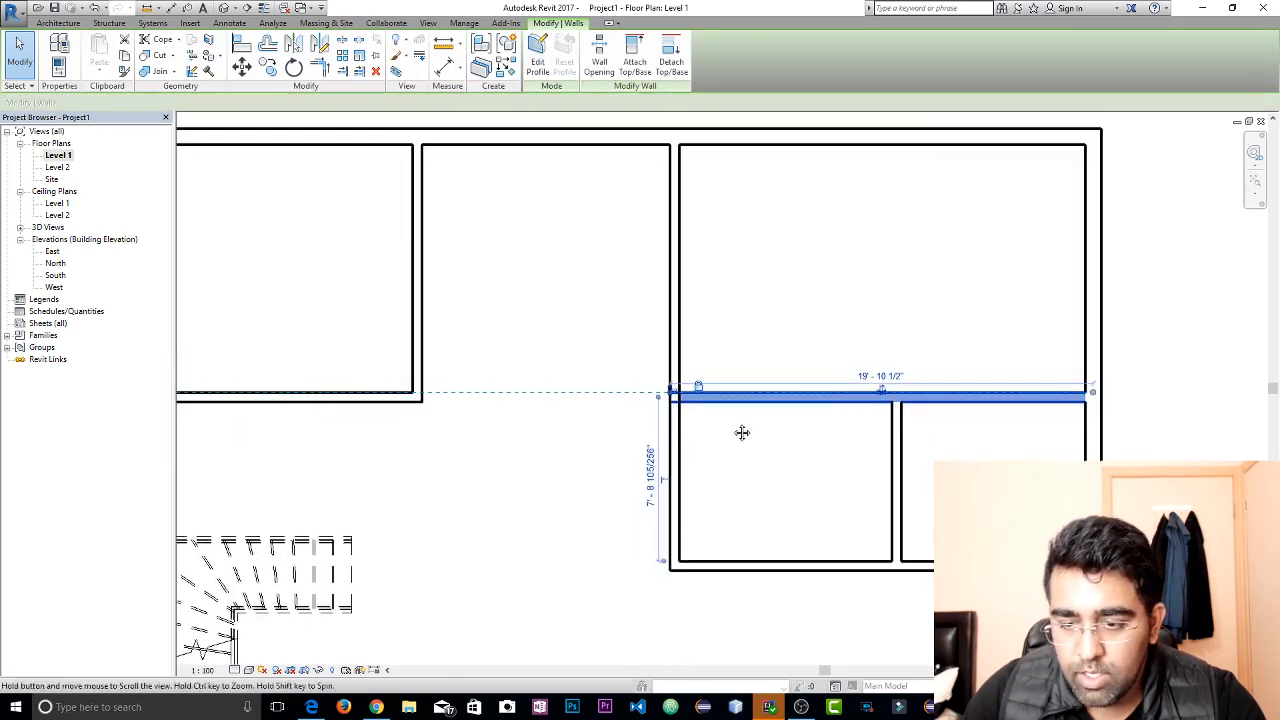
{"action": "key", "text": "Delete"}
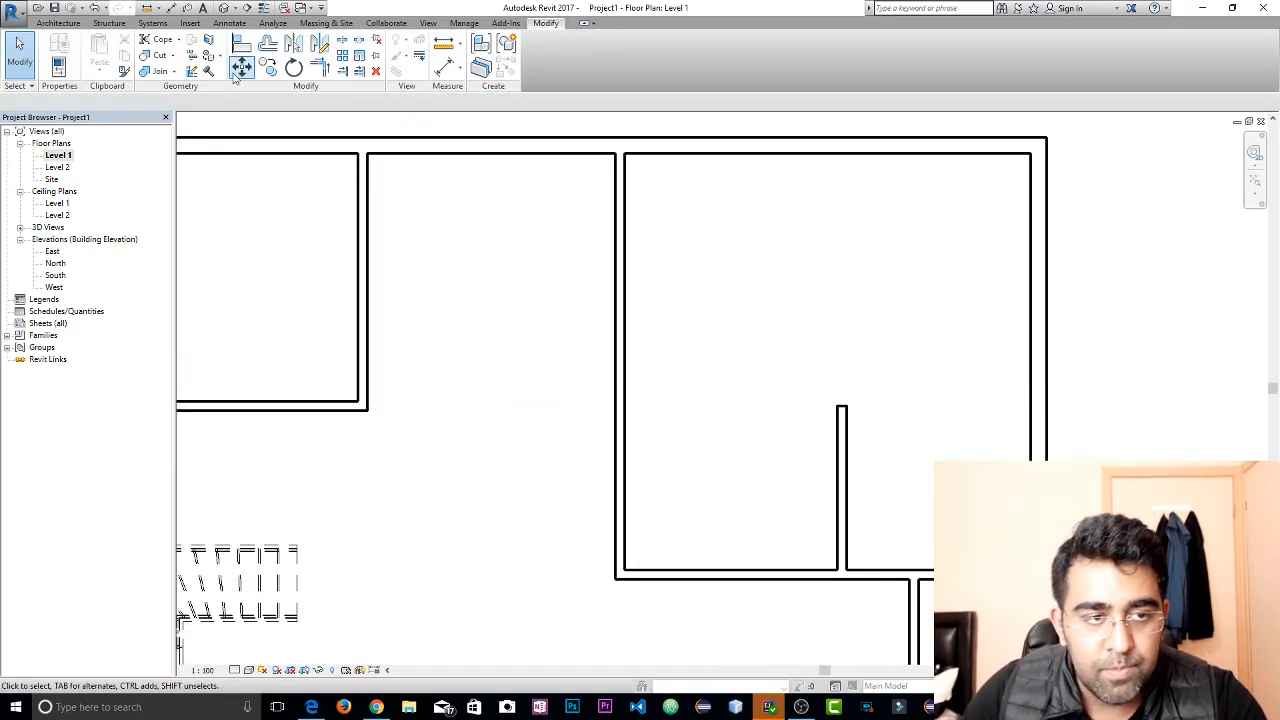
Draw a horizontal 9" architectural wall about 19'-8" long below the upper right room, from the exterior wall to the room's vertical partition
{"action": "left_click", "coordinate": [58, 22]}
{"action": "left_click", "coordinate": [55, 66]}
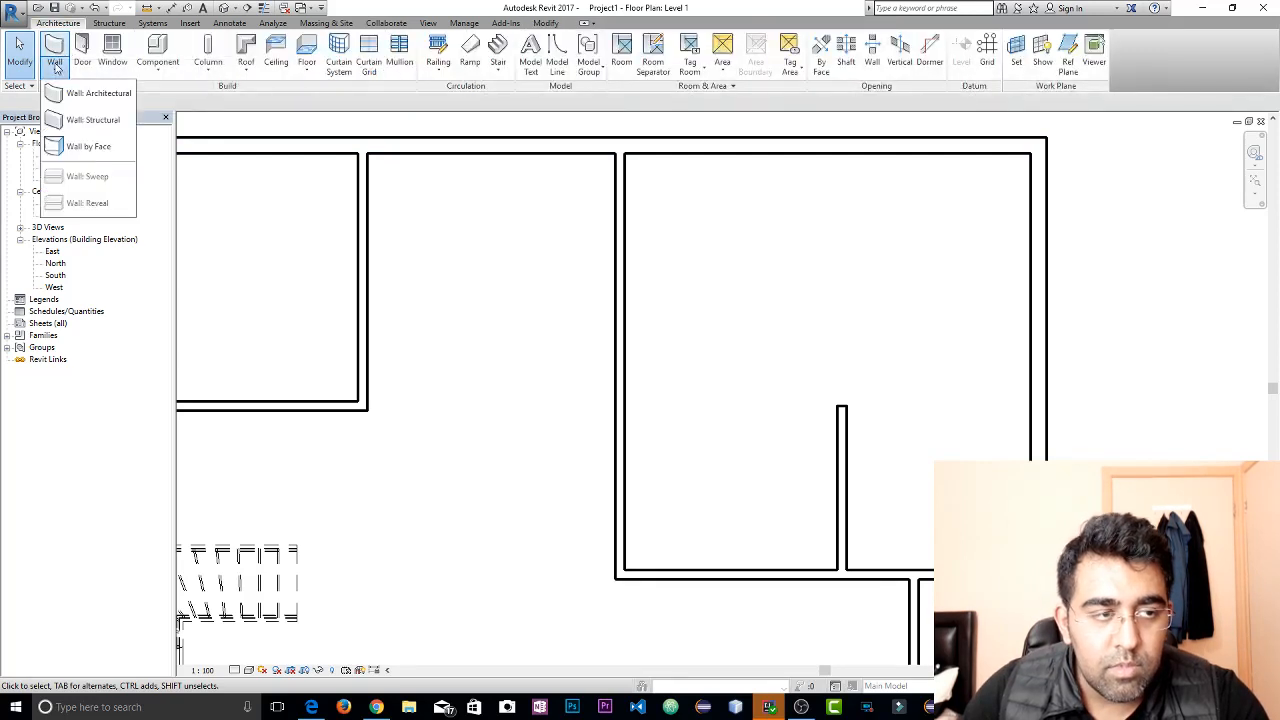
{"action": "left_click", "coordinate": [92, 93]}
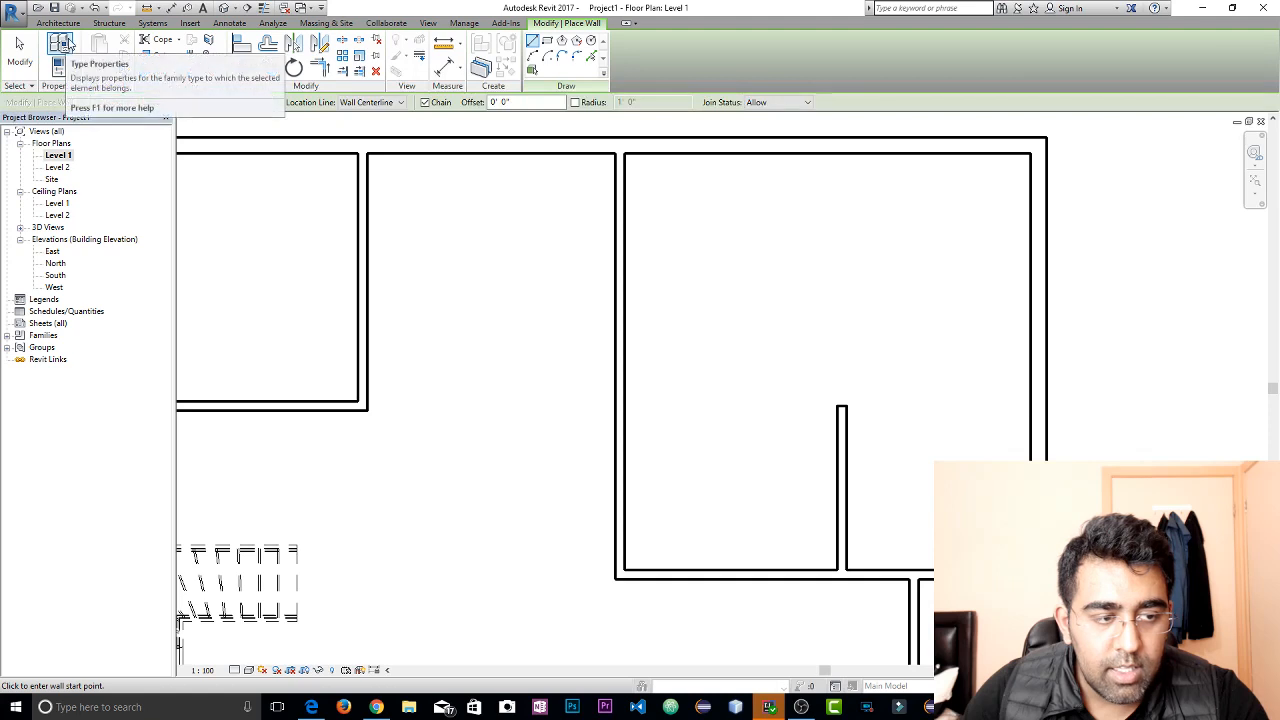
{"action": "left_click", "coordinate": [58, 66]}
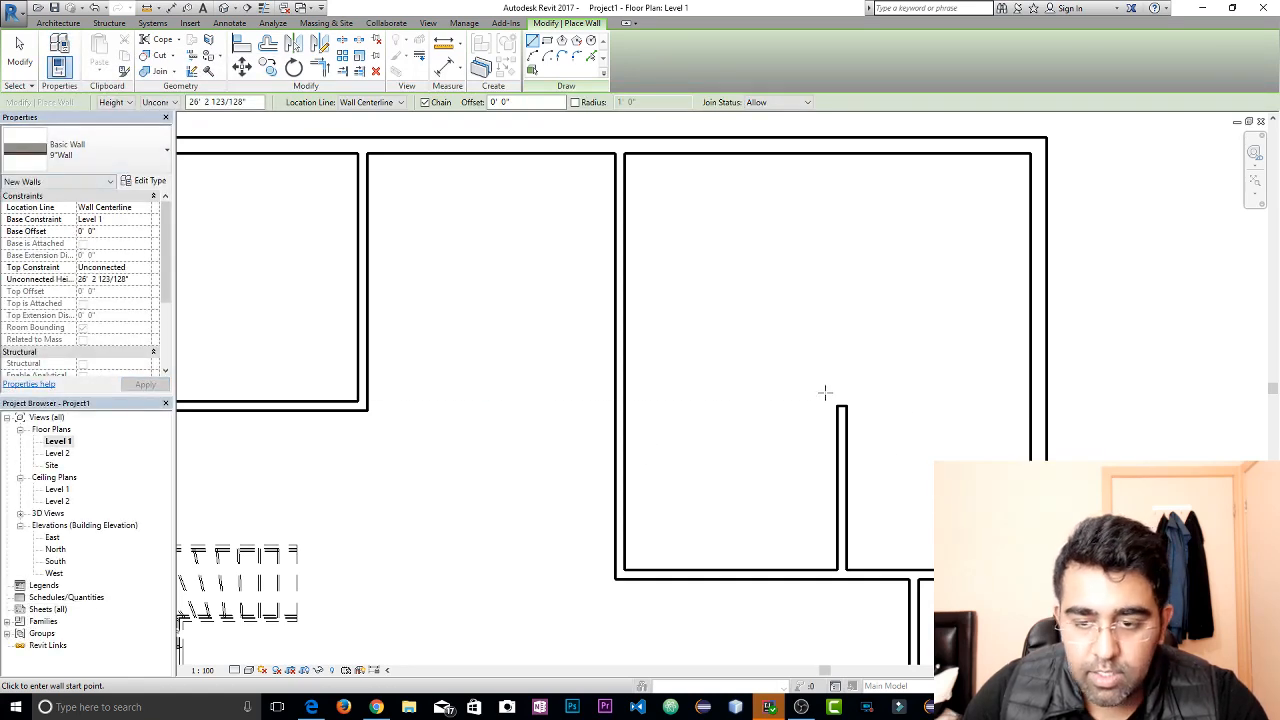
{"action": "left_click", "coordinate": [1037, 401]}
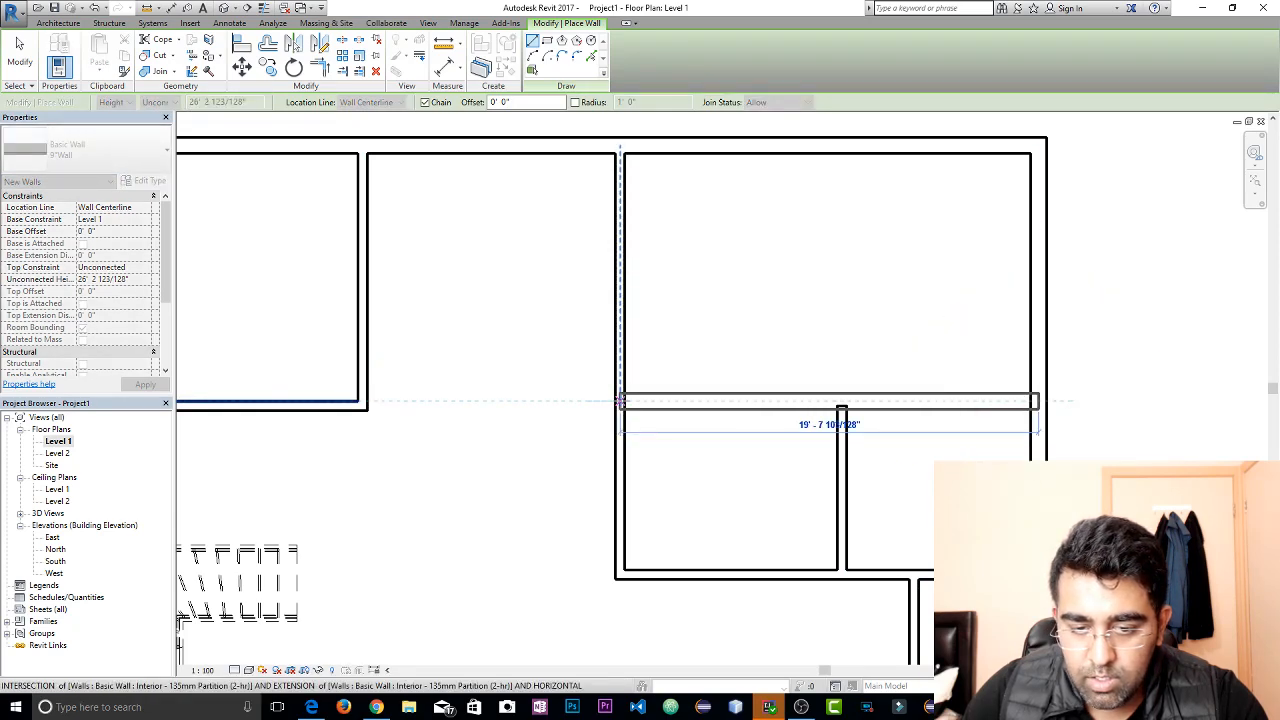
{"action": "left_click", "coordinate": [620, 401]}
{"action": "key", "text": "Escape"}
{"action": "key", "text": "Escape"}
Change the new horizontal wall below the upper right room to the Interior - 135mm Partition (2-hr) type
{"action": "left_click", "coordinate": [775, 408]}
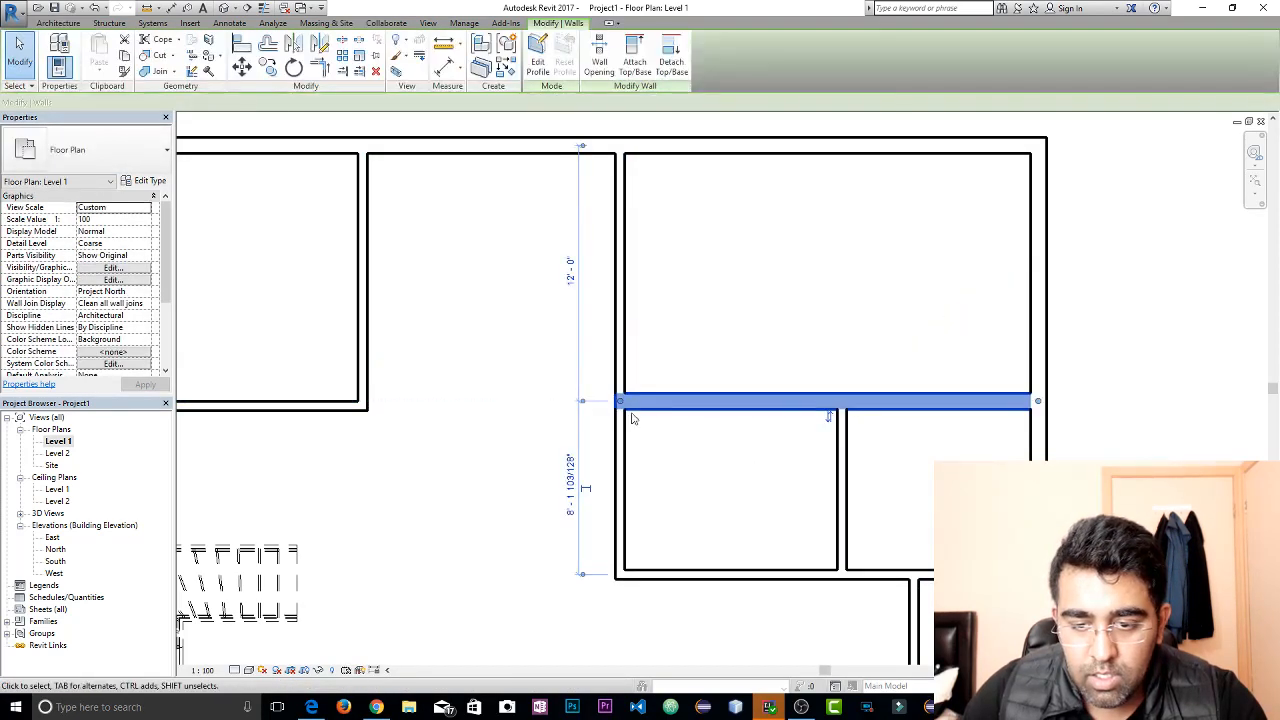
{"action": "left_click", "coordinate": [106, 158]}
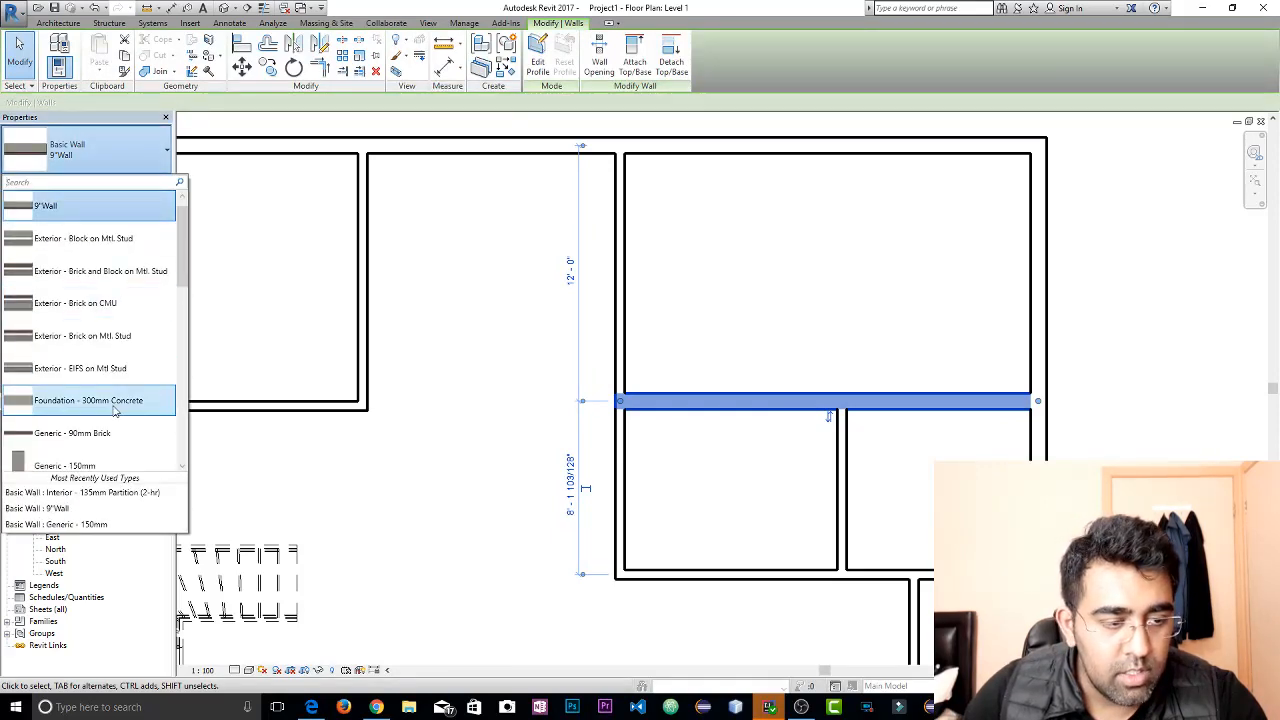
{"action": "scroll", "coordinate": [100, 370], "scroll_direction": "down", "scroll_amount": 5}
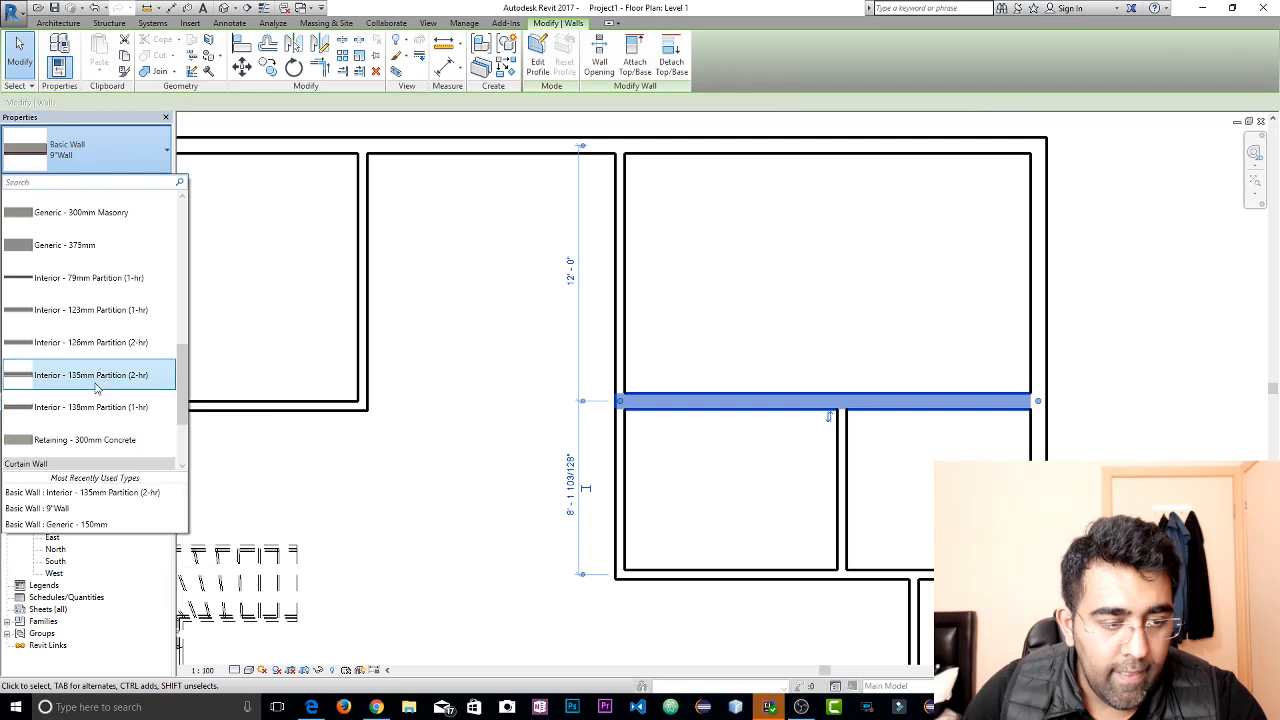
{"action": "left_click", "coordinate": [96, 375]}
{"action": "left_click", "coordinate": [798, 338]}
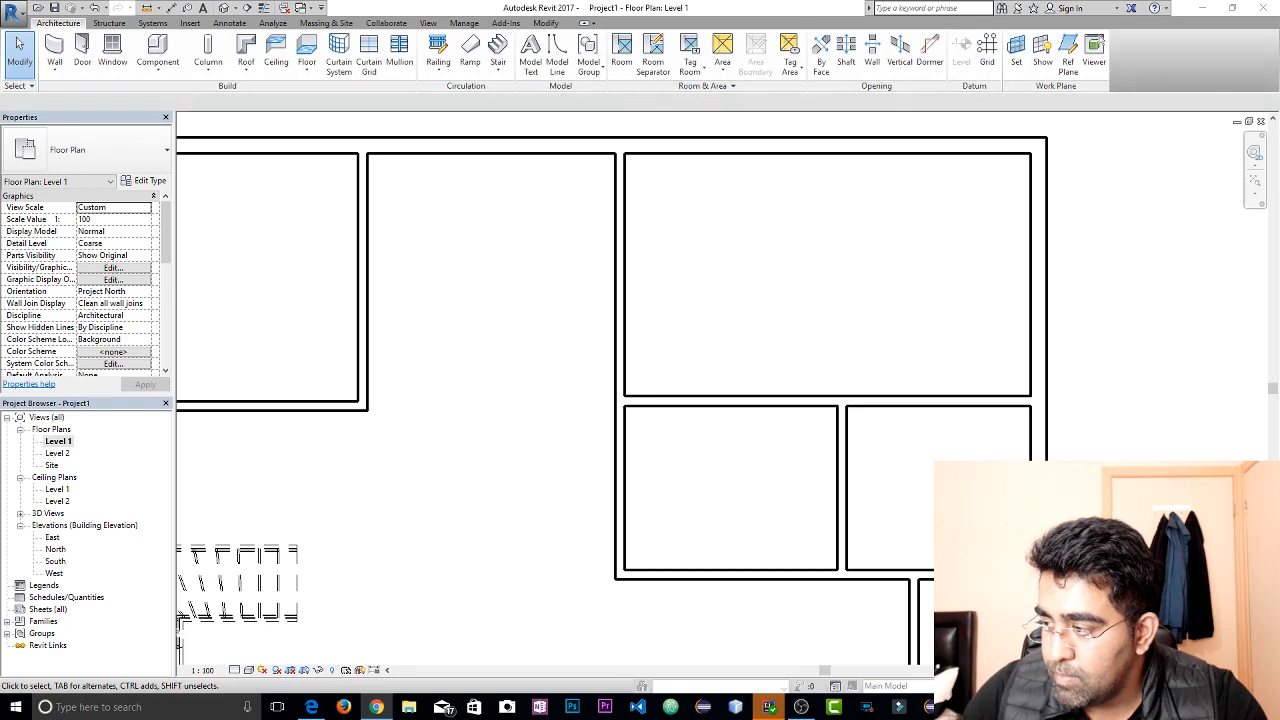
Draw a horizontal Interior - 135mm Partition (2-hr) wall about 12'-1" long across the upper middle bay, between its two vertical partitions
{"action": "left_click", "coordinate": [854, 231]}
{"action": "scroll", "coordinate": [690, 319], "scroll_direction": "down", "scroll_amount": 2}
{"action": "scroll", "coordinate": [489, 315], "scroll_direction": "up", "scroll_amount": 2}
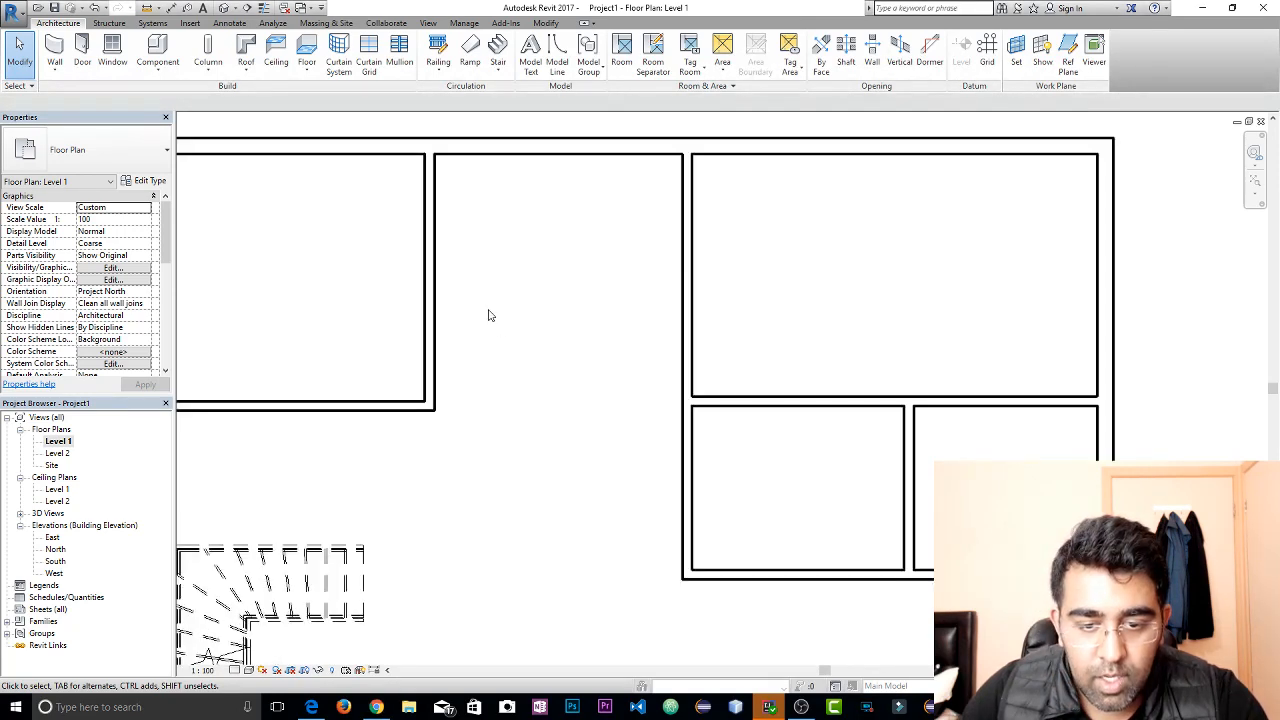
{"action": "middle_click_drag", "start_coordinate": [540, 226], "coordinate": [580, 282]}
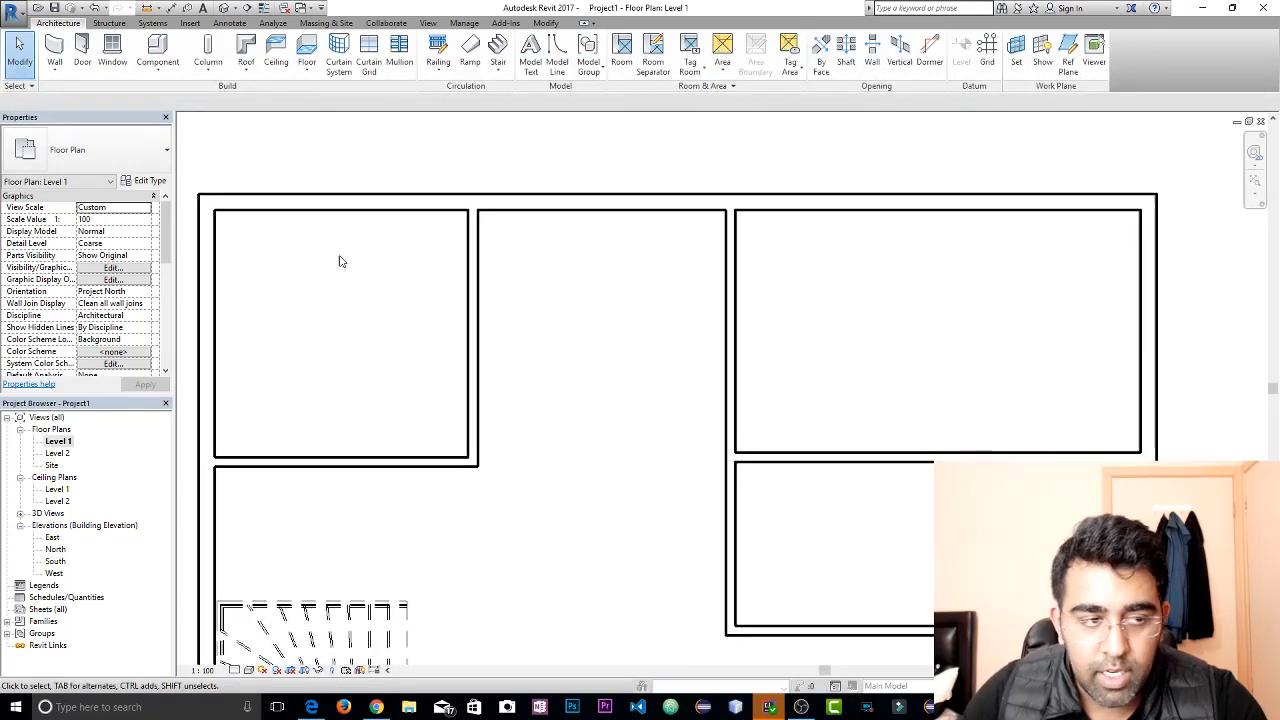
{"action": "left_click", "coordinate": [55, 50]}
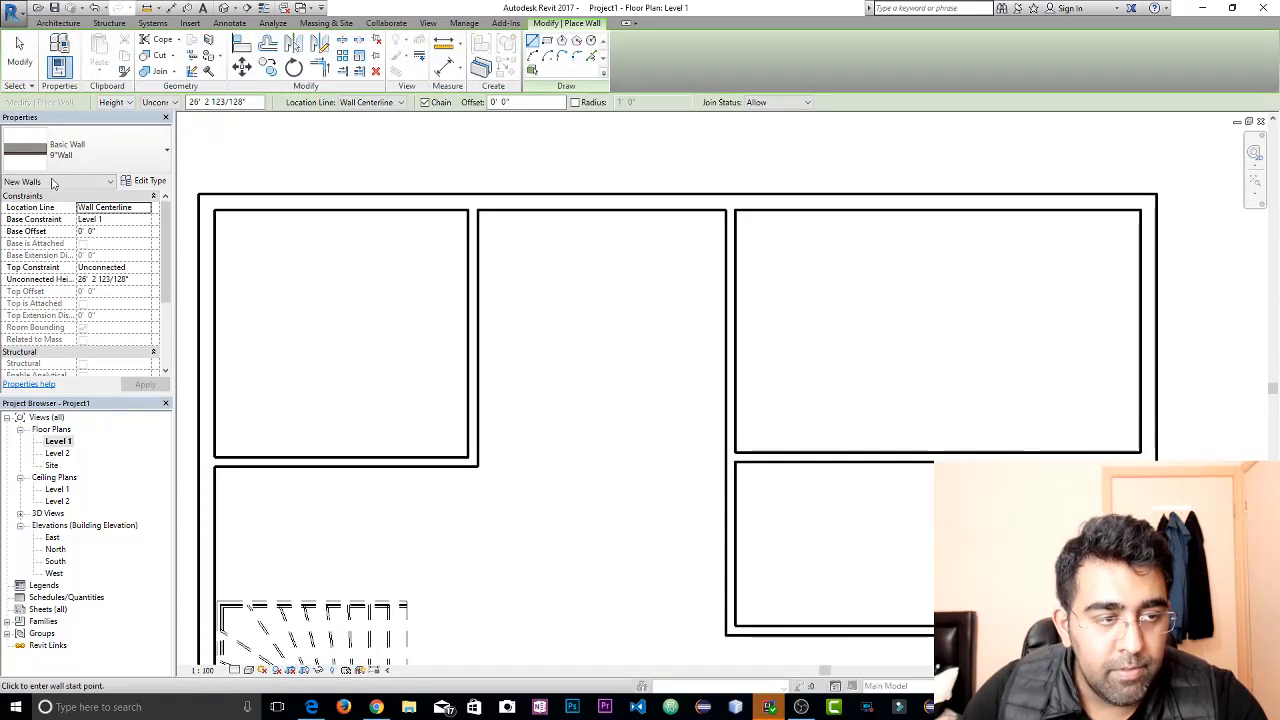
{"action": "left_click", "coordinate": [110, 150]}
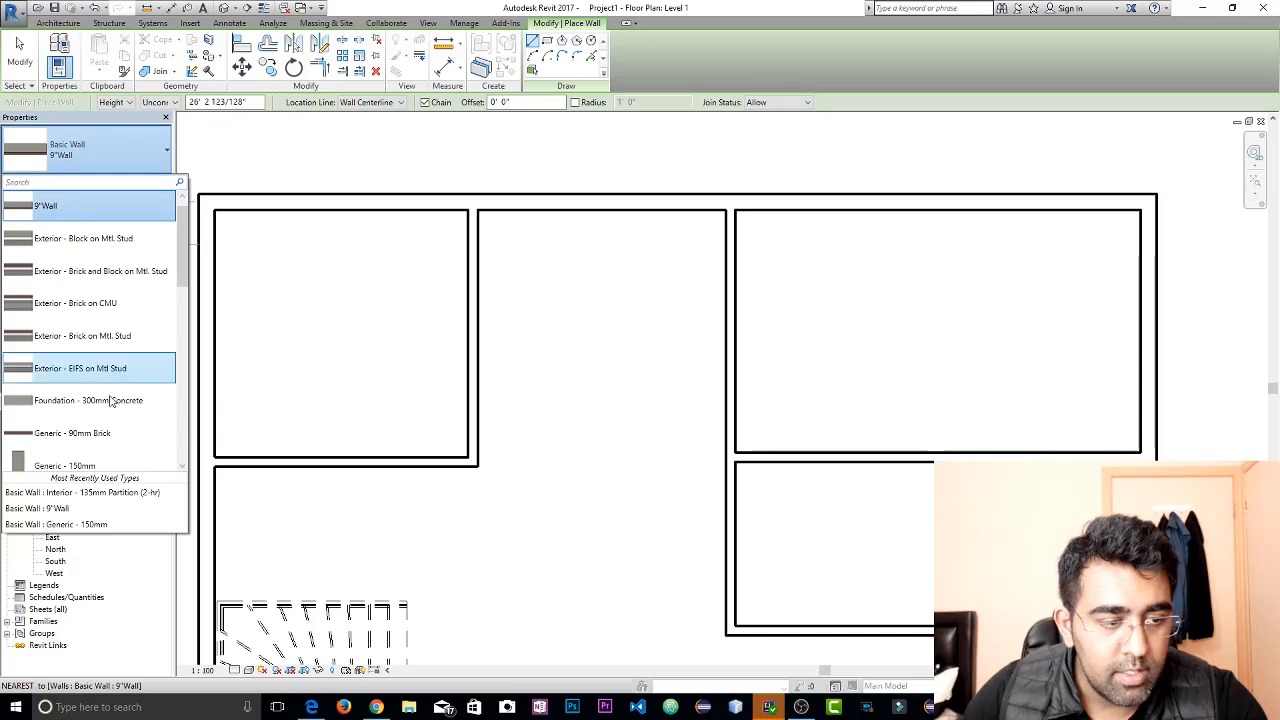
{"action": "scroll", "coordinate": [100, 405], "scroll_direction": "down", "scroll_amount": 2}
{"action": "scroll", "coordinate": [93, 424], "scroll_direction": "down", "scroll_amount": 5}
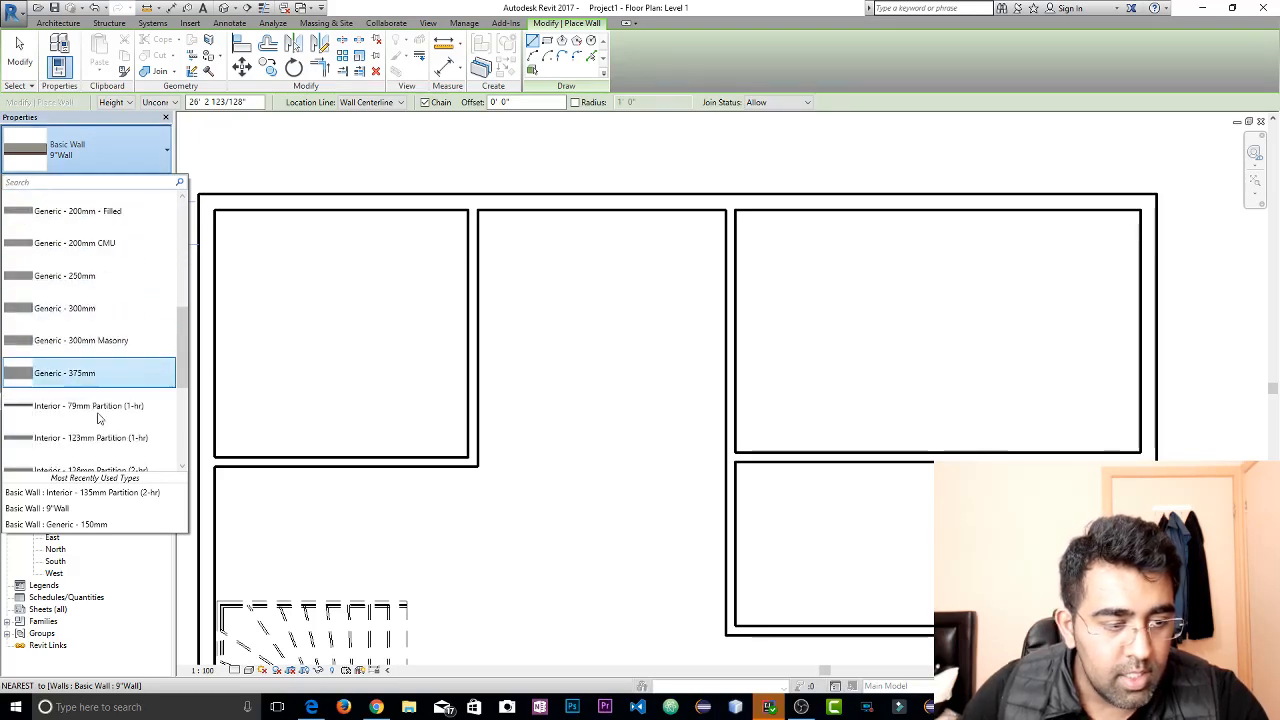
{"action": "left_click", "coordinate": [103, 415]}
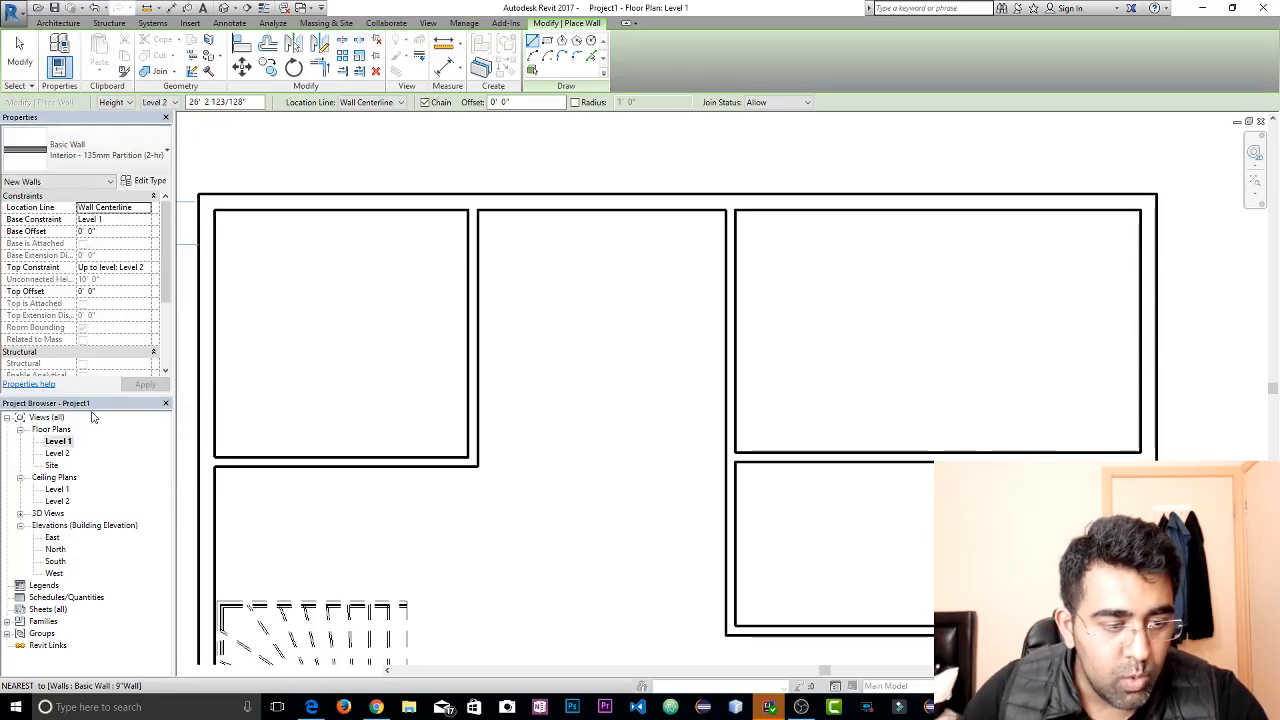
{"action": "left_click", "coordinate": [473, 325]}
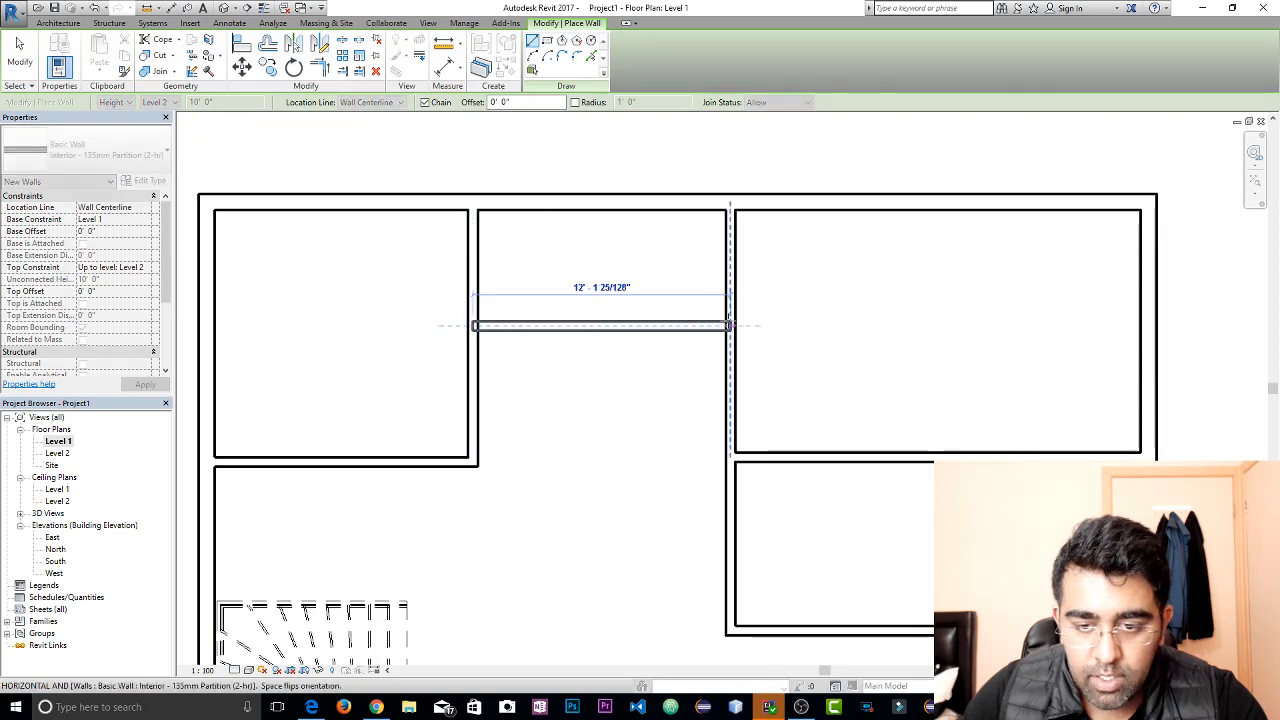
{"action": "left_click", "coordinate": [730, 325]}
{"action": "key", "text": "Escape"}
{"action": "key", "text": "Escape"}
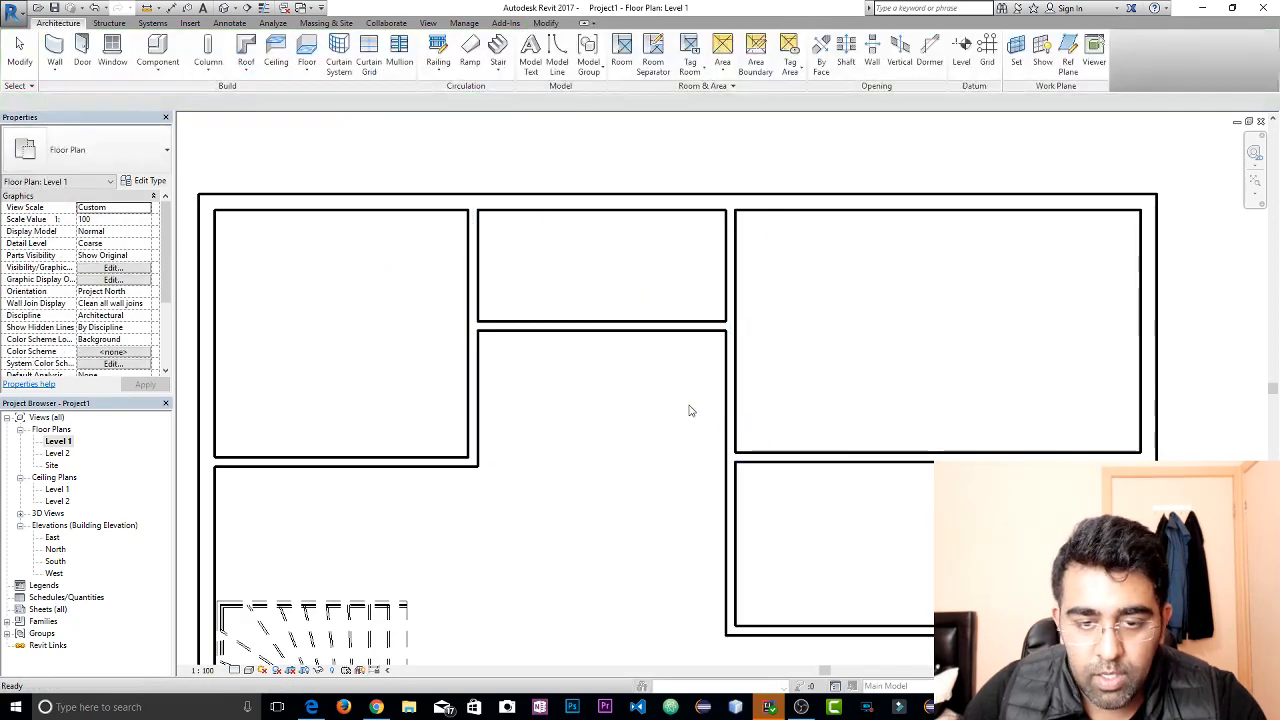
Examine the overall Level 1 room layout around the stair and the upper rooms
{"action": "scroll", "coordinate": [786, 366], "scroll_direction": "down", "scroll_amount": 3}
{"action": "middle_click_drag", "start_coordinate": [724, 256], "coordinate": [698, 229]}
{"action": "scroll", "coordinate": [737, 357], "scroll_direction": "down", "scroll_amount": 1}
{"action": "scroll", "coordinate": [737, 357], "scroll_direction": "down", "scroll_amount": 1}
{"action": "middle_click_drag", "start_coordinate": [766, 417], "coordinate": [723, 409]}
{"action": "scroll", "coordinate": [716, 340], "scroll_direction": "up", "scroll_amount": 1}
{"action": "scroll", "coordinate": [714, 340], "scroll_direction": "up", "scroll_amount": 1}
{"action": "scroll", "coordinate": [708, 279], "scroll_direction": "down", "scroll_amount": 1}
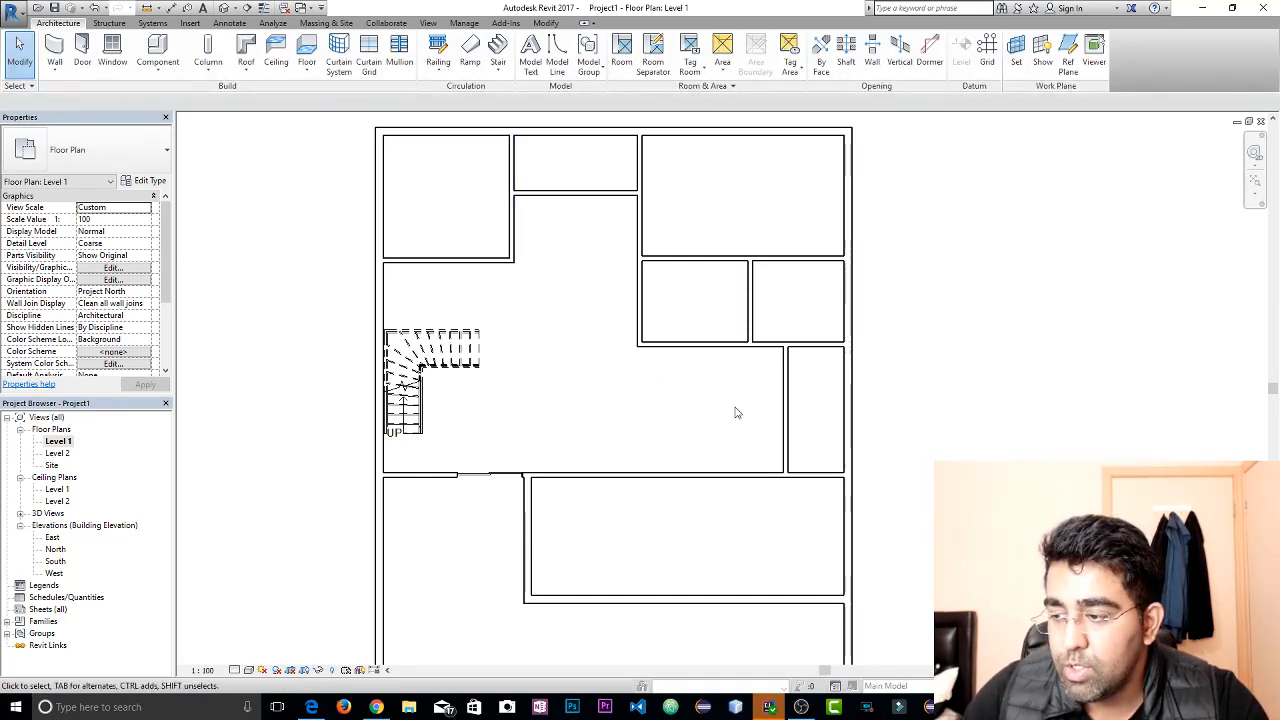
{"action": "middle_click_drag", "start_coordinate": [750, 198], "coordinate": [751, 213]}
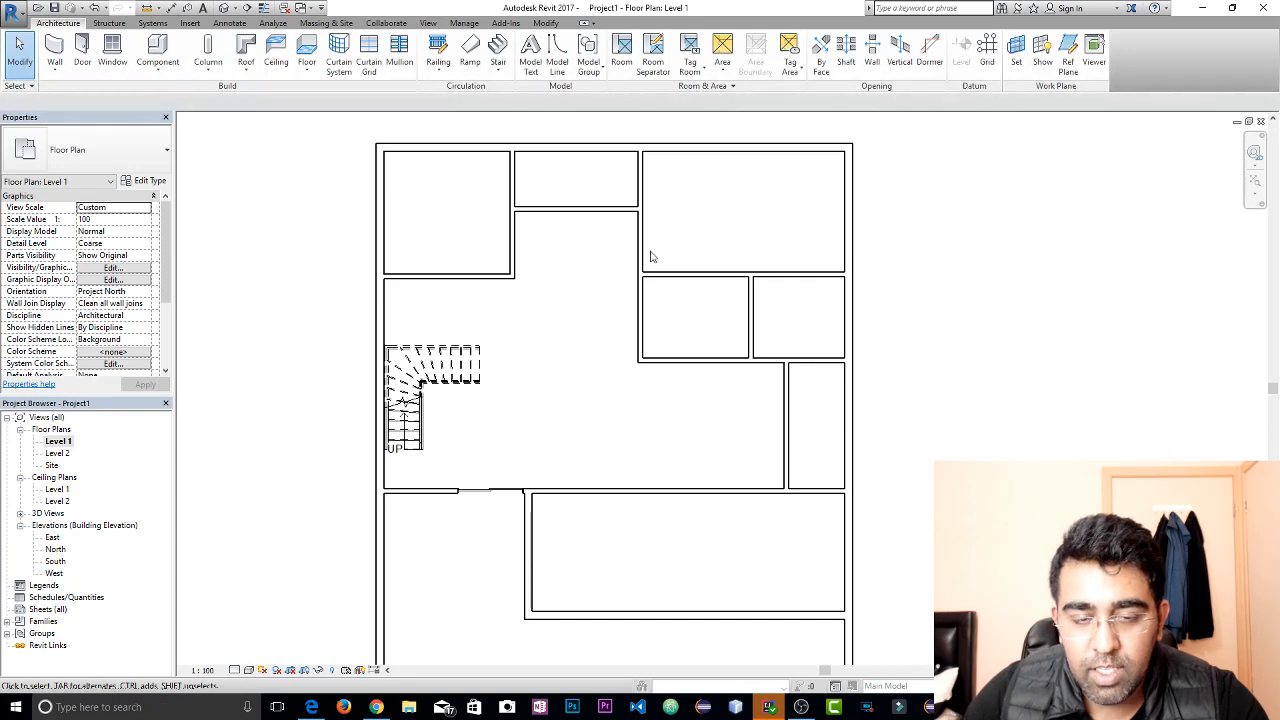
Set the length of the horizontal partition below the upper left room to 12'
{"action": "middle_click_drag", "start_coordinate": [583, 181], "coordinate": [600, 269]}
{"action": "left_click", "coordinate": [515, 363]}
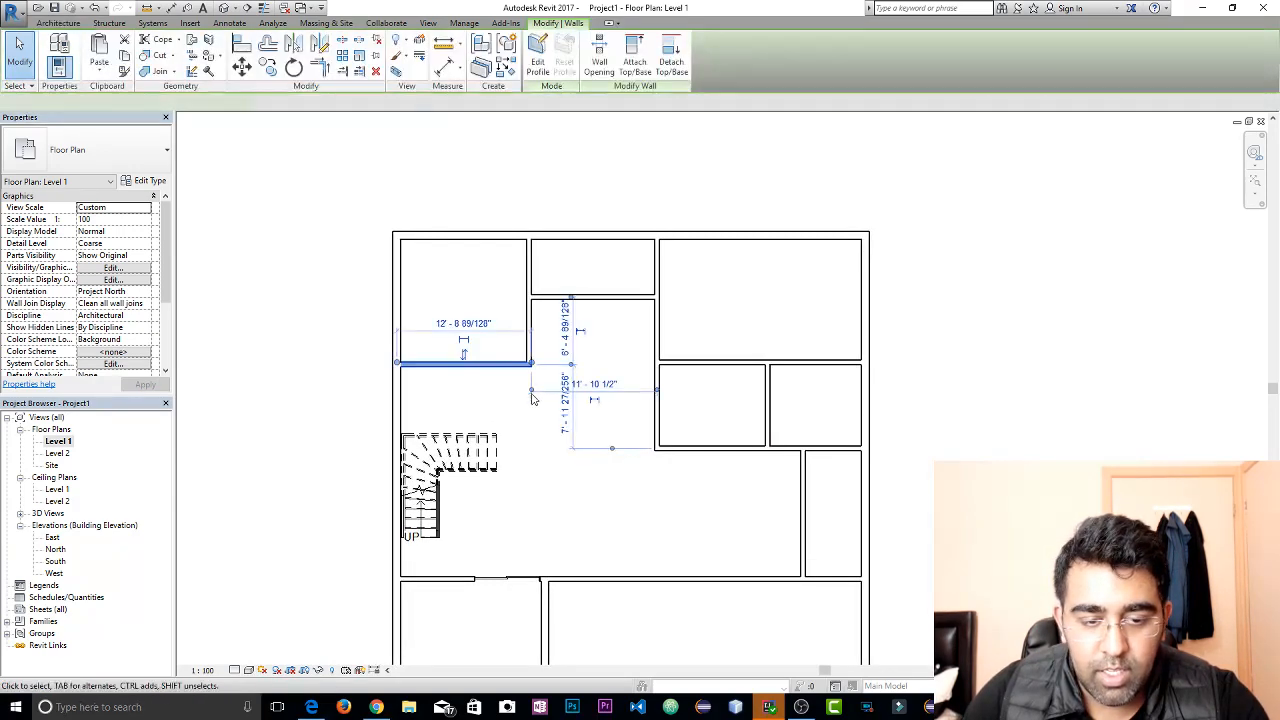
{"action": "scroll", "coordinate": [463, 320], "scroll_direction": "up", "scroll_amount": 3}
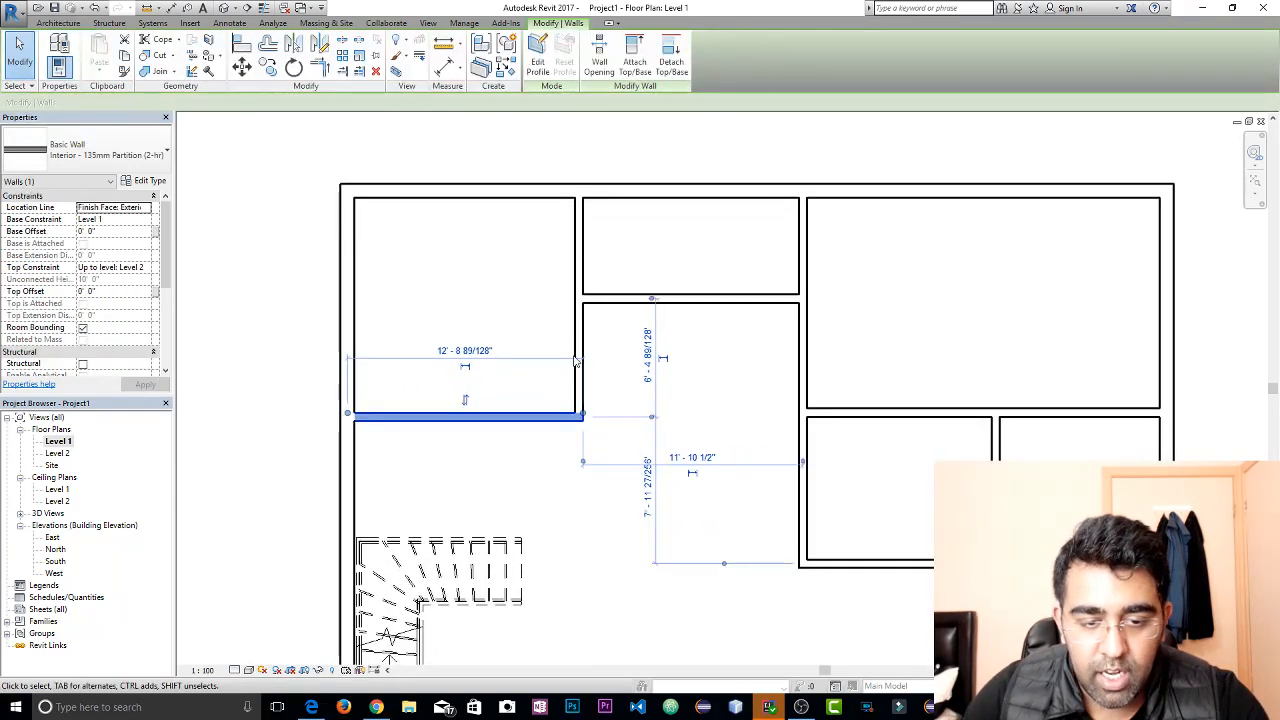
{"action": "left_click", "coordinate": [467, 355]}
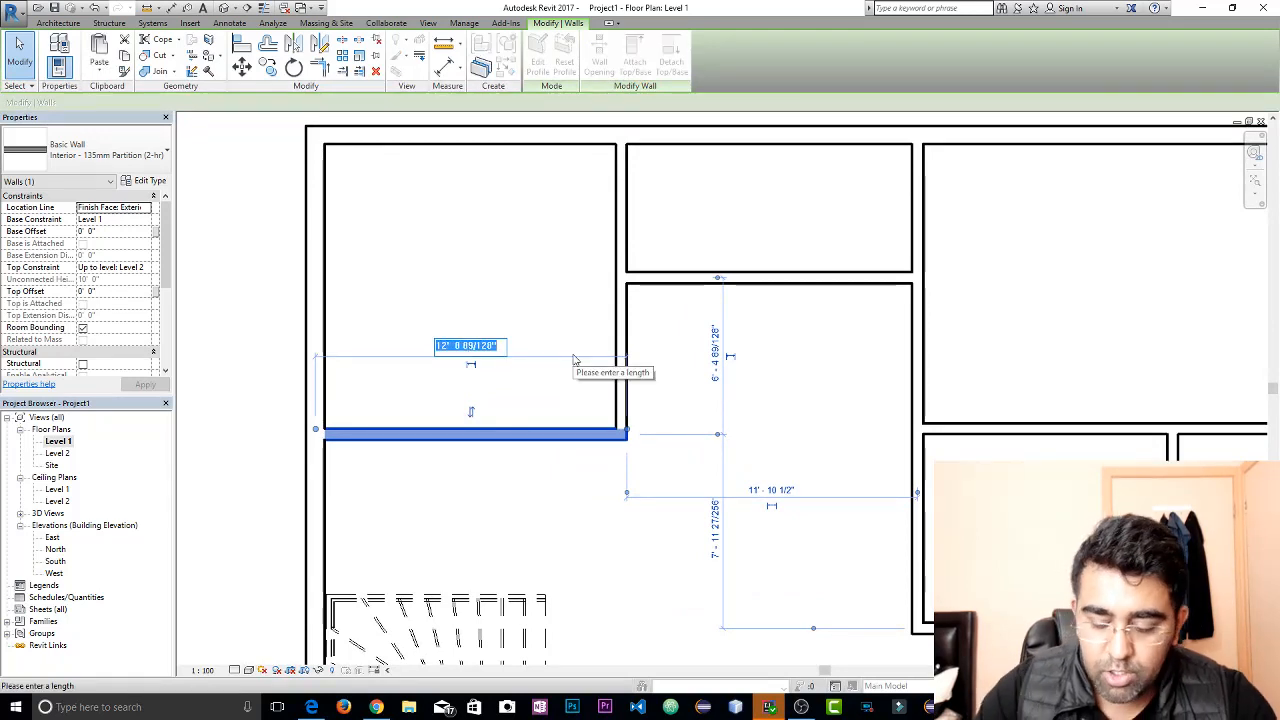
{"action": "type", "text": "12"}
{"action": "key", "text": "Return"}
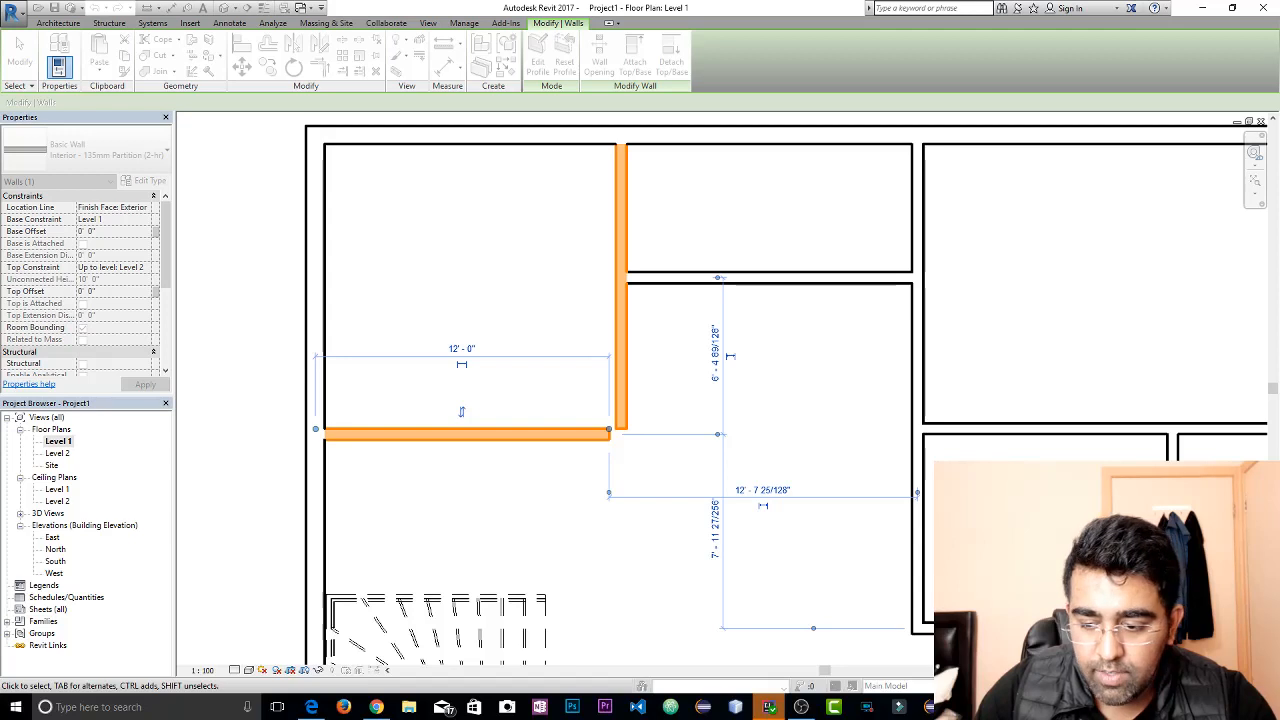
{"action": "left_click", "coordinate": [851, 591]}
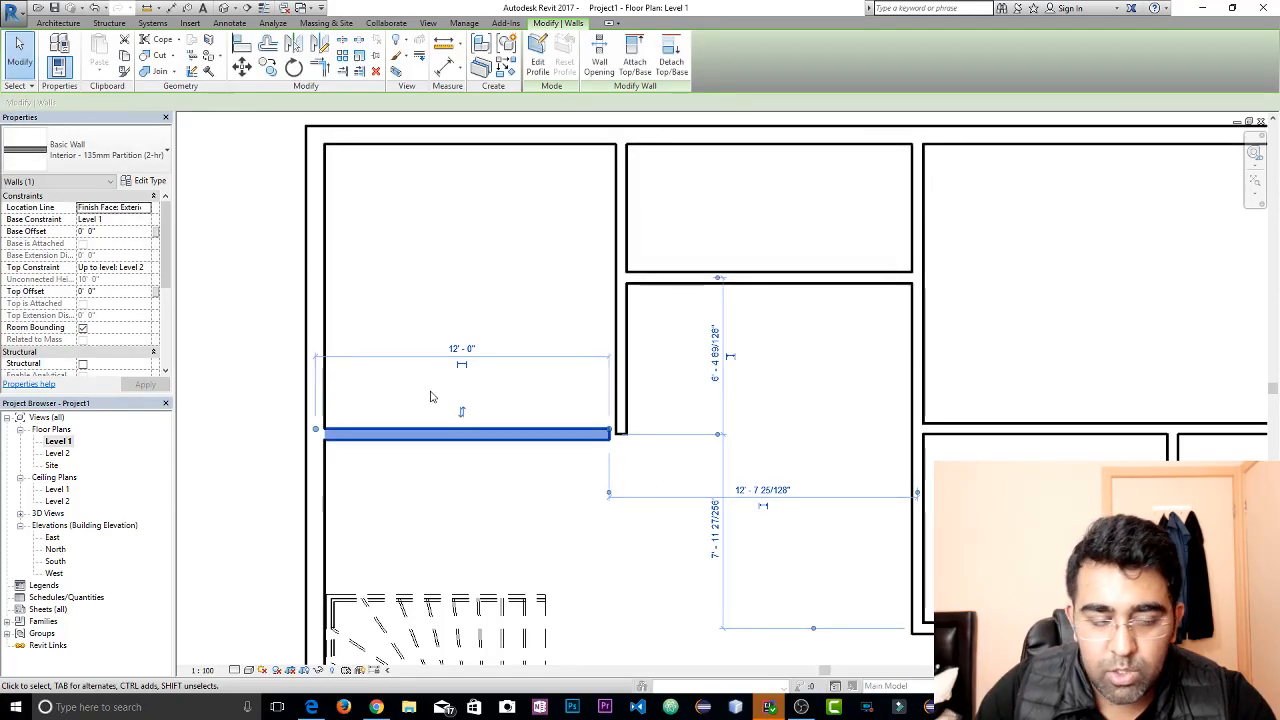
Trim the horizontal partition below the upper left room and the adjoining vertical partition to a corner
{"action": "left_click", "coordinate": [319, 67]}
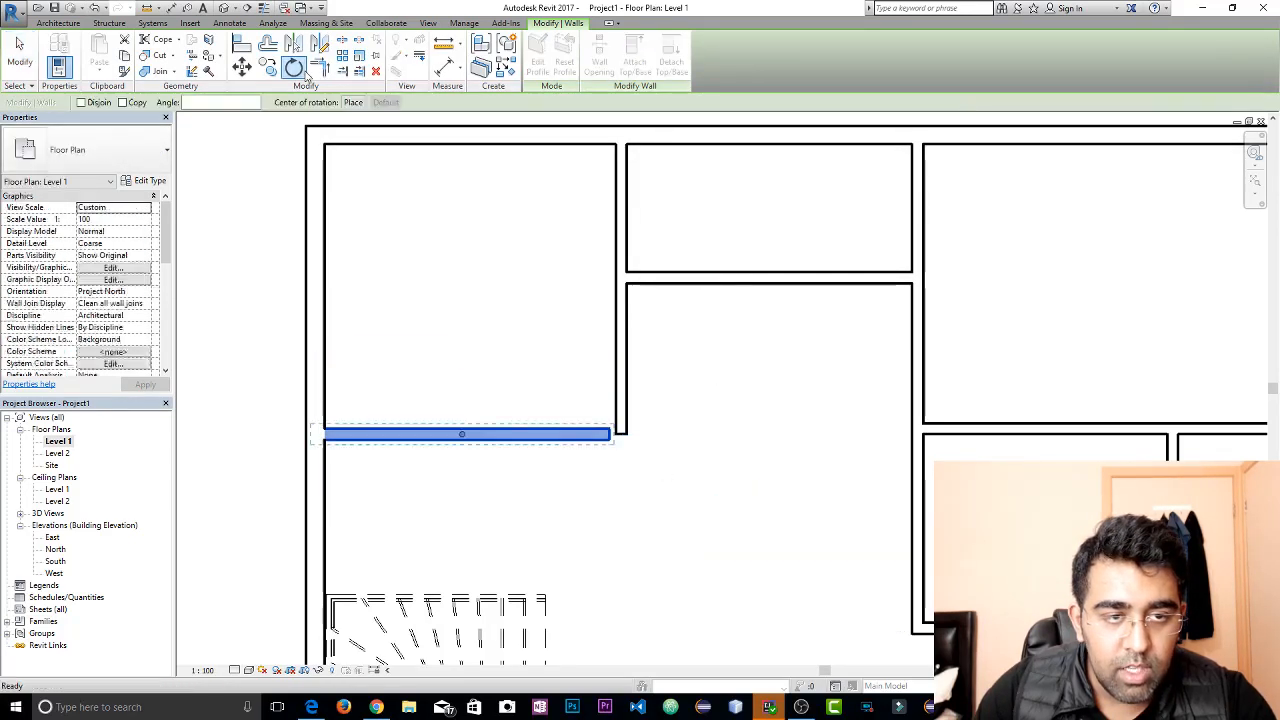
{"action": "left_click", "coordinate": [592, 434]}
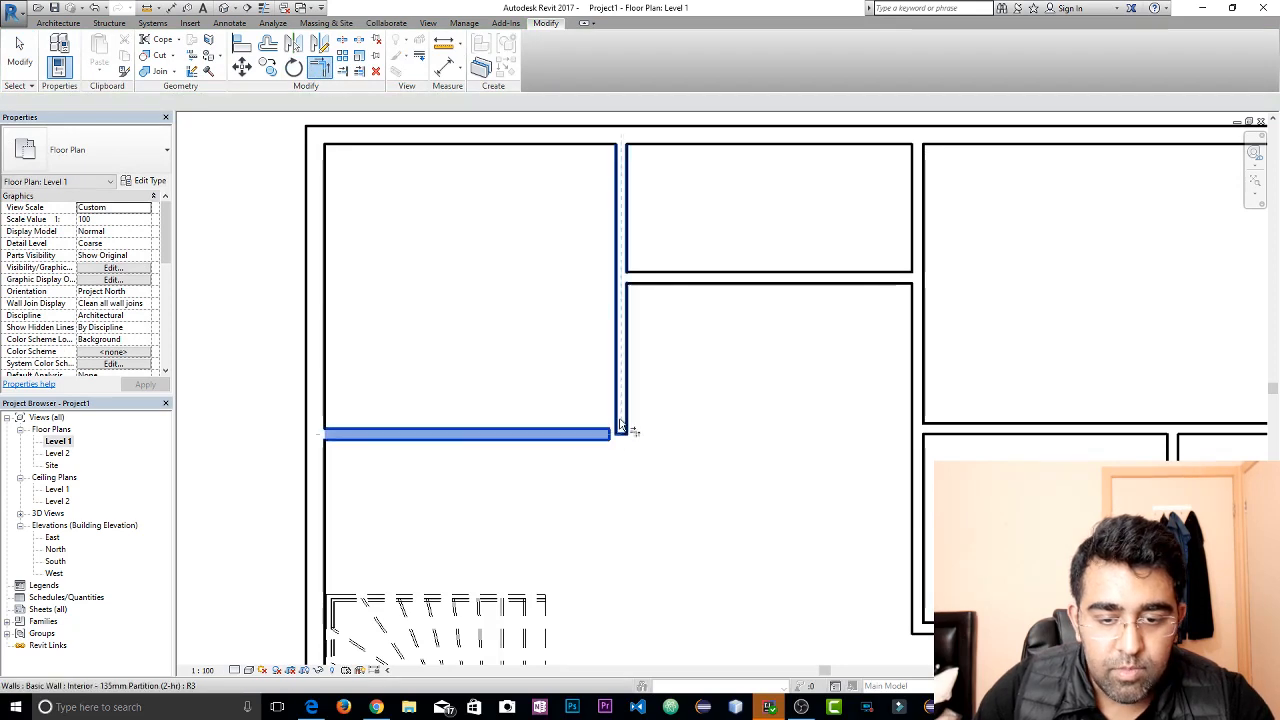
{"action": "left_click", "coordinate": [621, 424]}
{"action": "key", "text": "Escape"}
{"action": "key", "text": "Escape"}
{"action": "scroll", "coordinate": [634, 437], "scroll_direction": "up", "scroll_amount": 3}
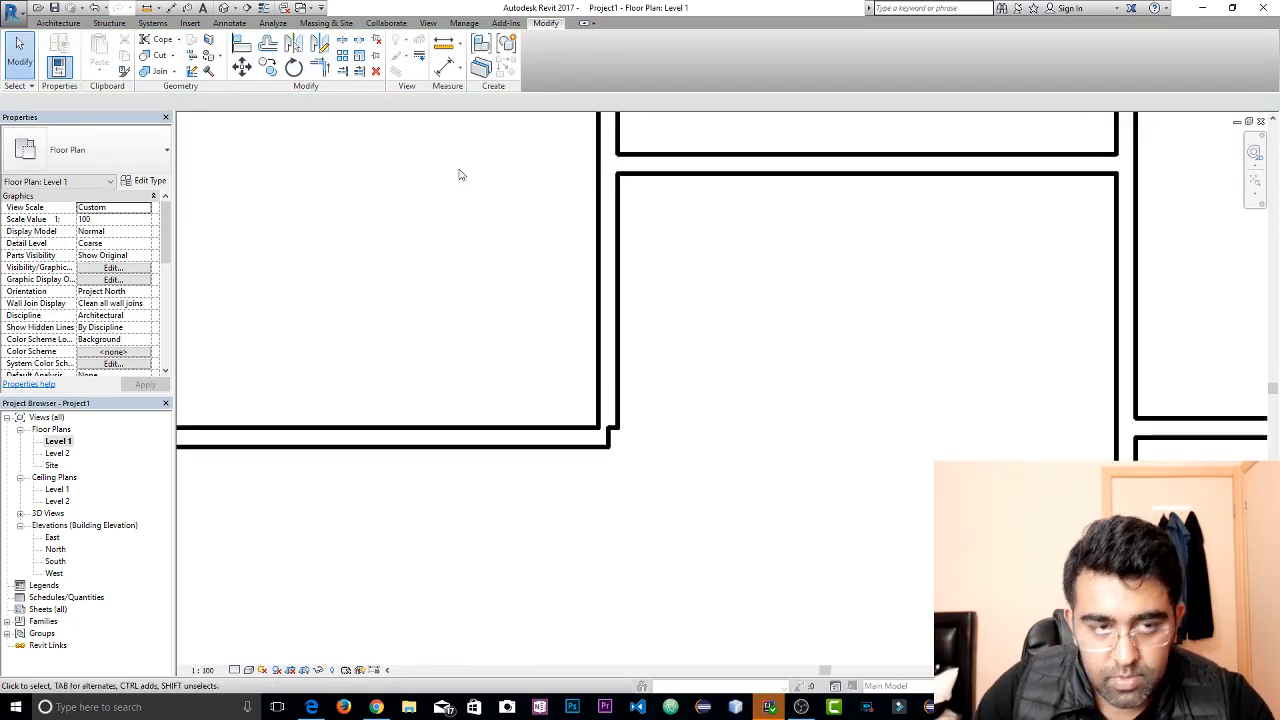
Align the end of the horizontal partition below the upper left room with the vertical partition's outer face
{"action": "left_click", "coordinate": [242, 45]}
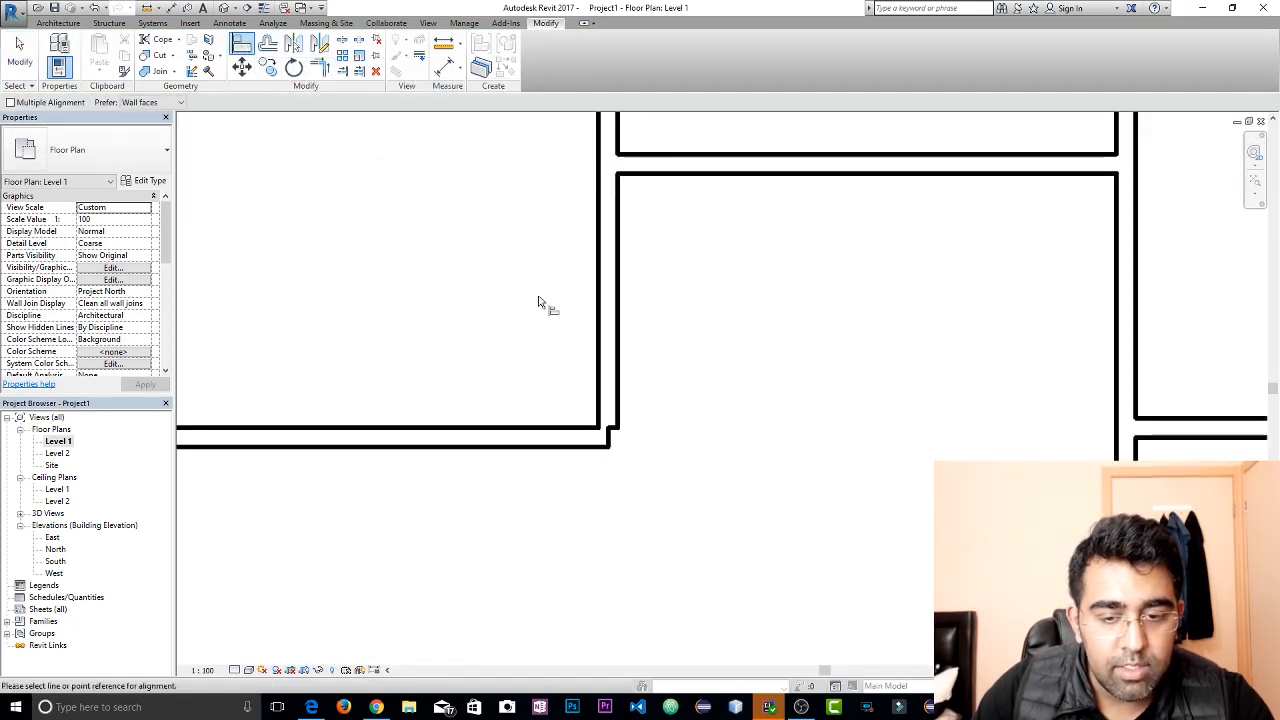
{"action": "left_click", "coordinate": [625, 426]}
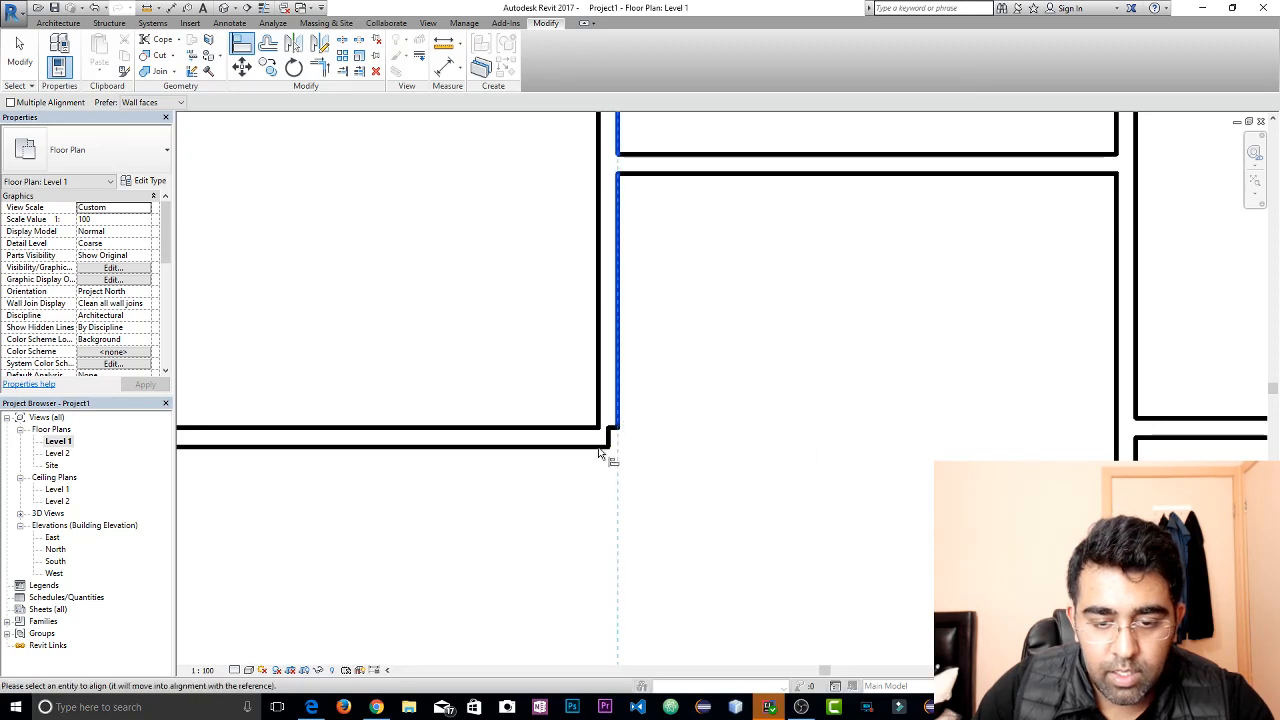
{"action": "left_click", "coordinate": [609, 443]}
{"action": "scroll", "coordinate": [635, 453], "scroll_direction": "down", "scroll_amount": 2}
{"action": "key", "text": "Escape"}
{"action": "key", "text": "Escape"}
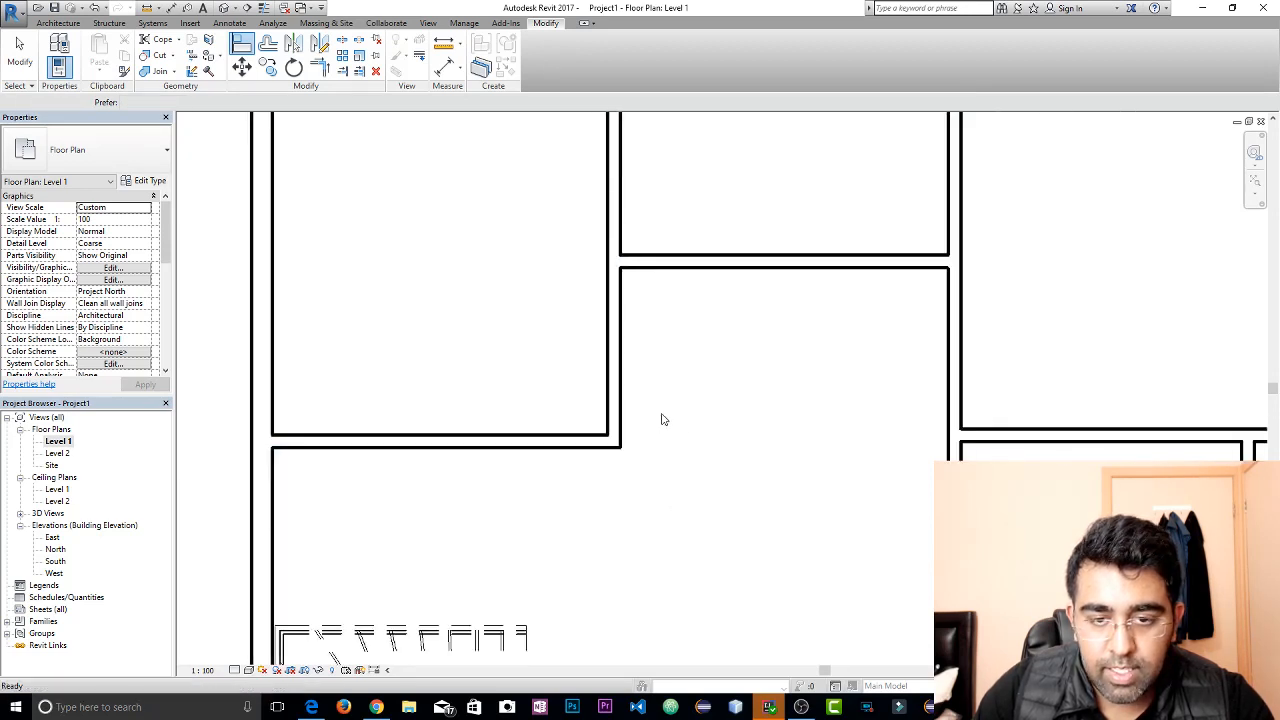
Check the length of the horizontal partition below the upper left room and its junctions at both ends
{"action": "scroll", "coordinate": [623, 335], "scroll_direction": "down", "scroll_amount": 1}
{"action": "left_click", "coordinate": [575, 414]}
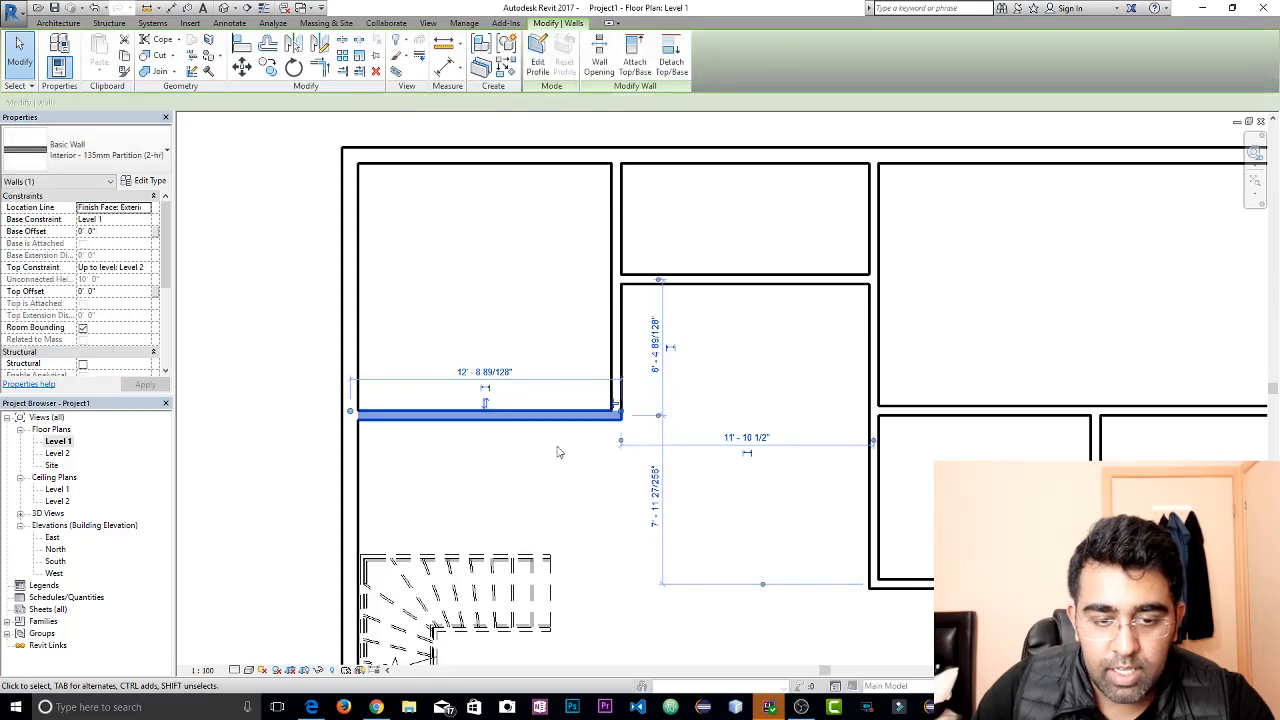
{"action": "scroll", "coordinate": [620, 446], "scroll_direction": "up", "scroll_amount": 2}
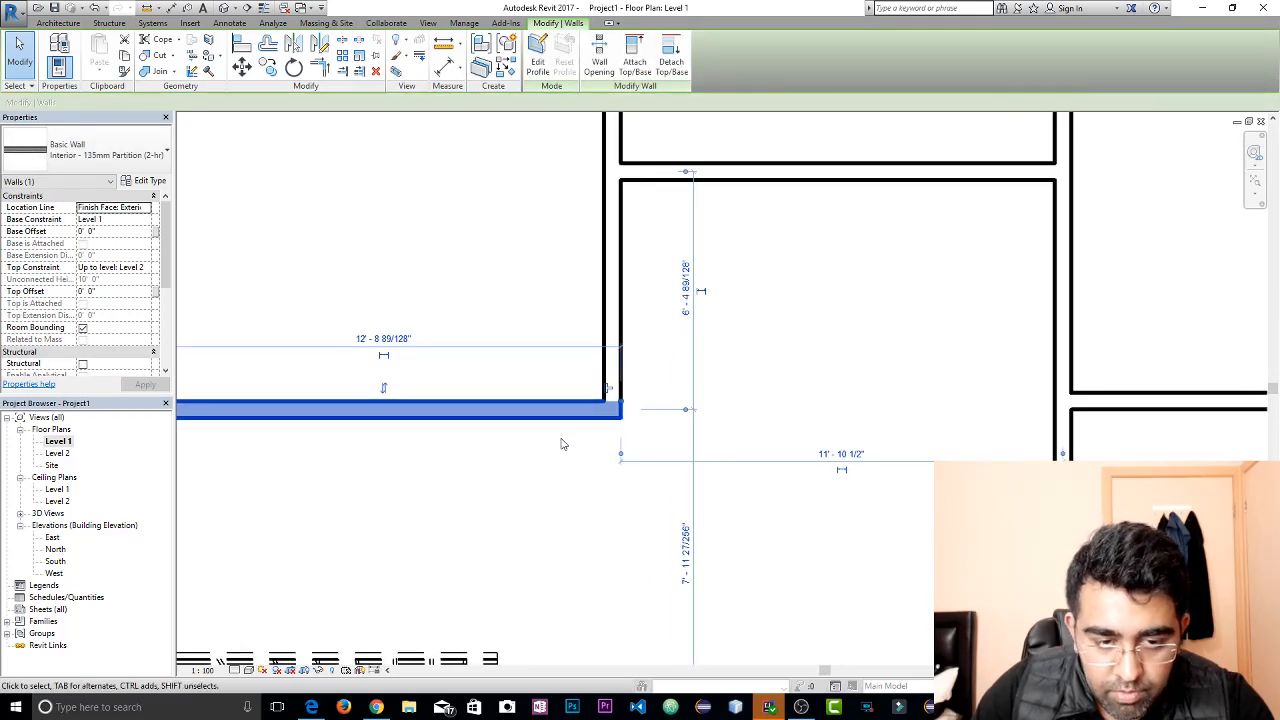
{"action": "middle_click_drag", "start_coordinate": [566, 426], "coordinate": [877, 449]}
{"action": "left_click_drag", "start_coordinate": [516, 422], "coordinate": [515, 423]}
{"action": "key", "text": "Escape"}
{"action": "left_click", "coordinate": [591, 429]}
{"action": "key", "text": "Escape"}
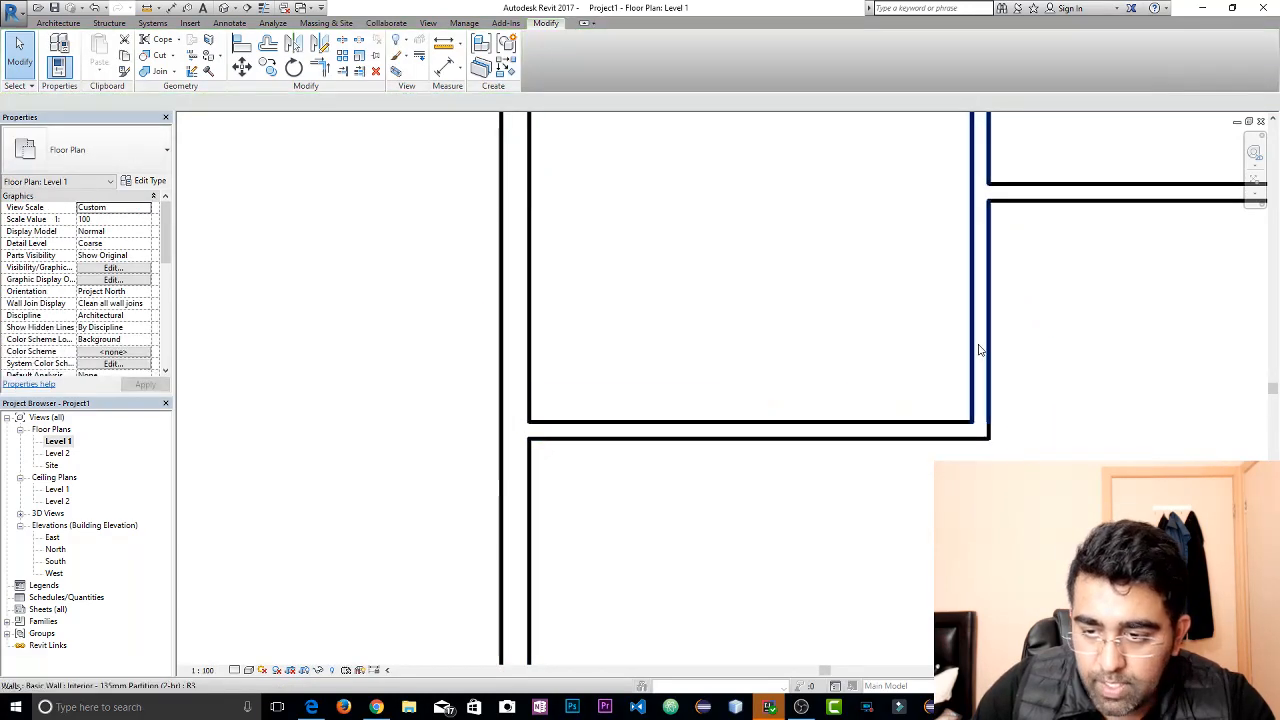
Inspect the vertical partition beside the upper left room, its lower corner junction and its dimension reference points
{"action": "left_click", "coordinate": [980, 350]}
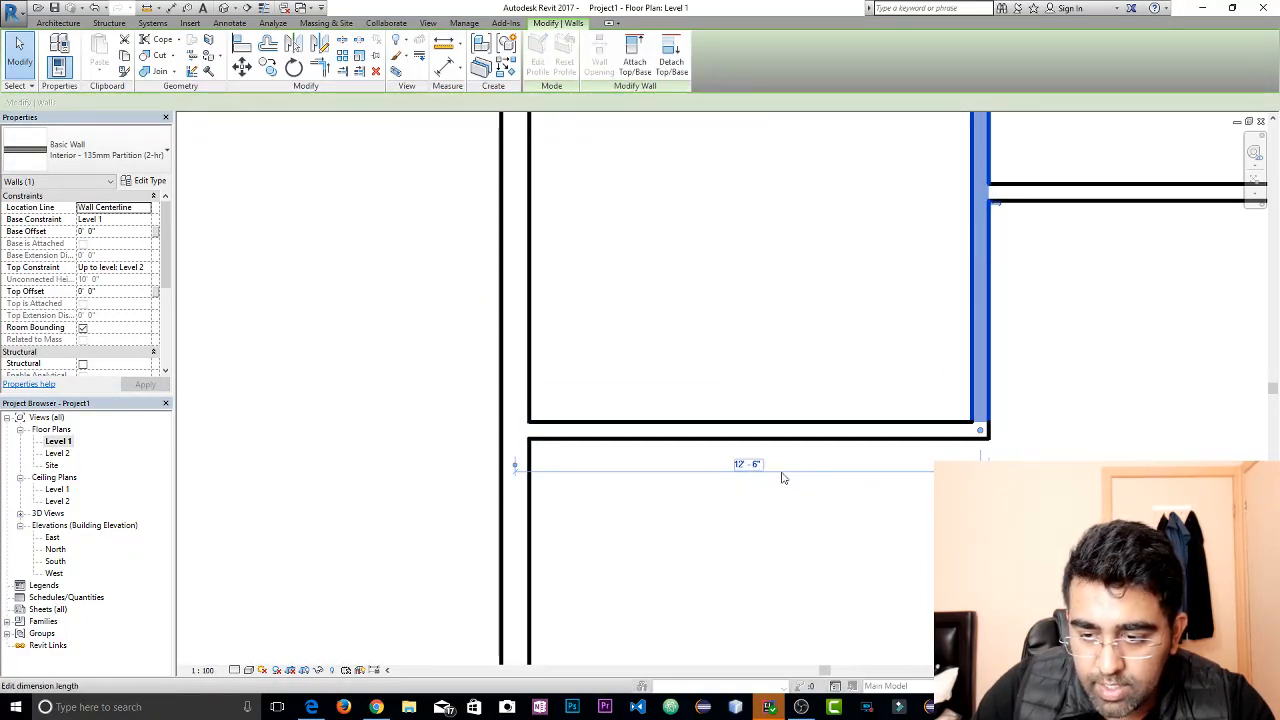
{"action": "scroll", "coordinate": [978, 500], "scroll_direction": "up", "scroll_amount": 5}
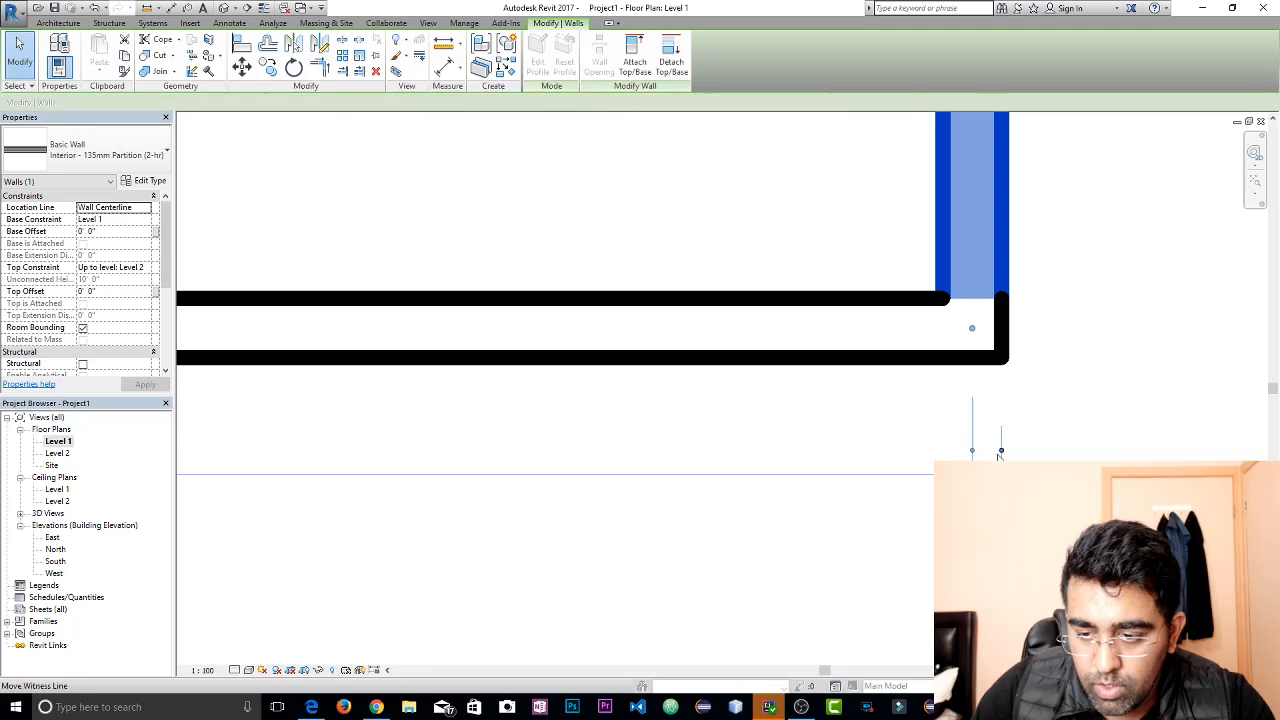
{"action": "left_click", "coordinate": [1003, 402]}
{"action": "left_click", "coordinate": [998, 349]}
{"action": "left_click", "coordinate": [1006, 387]}
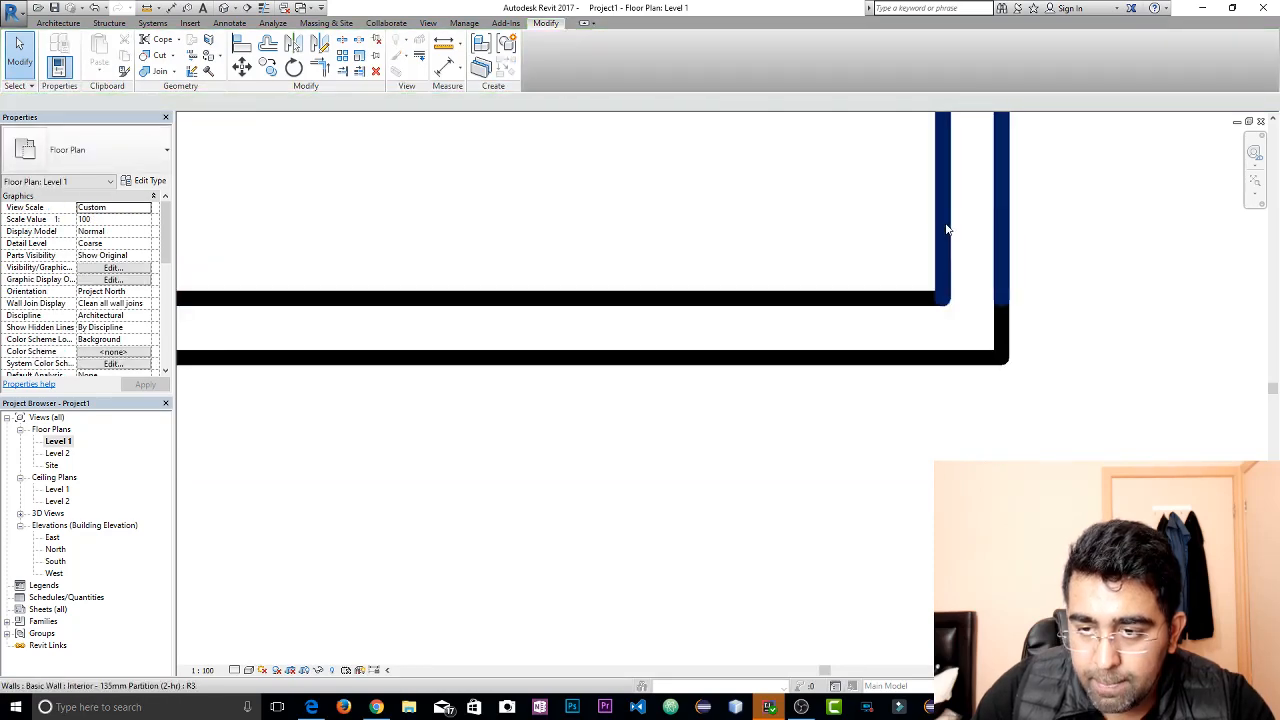
{"action": "left_click", "coordinate": [1001, 320]}
{"action": "scroll", "coordinate": [900, 405], "scroll_direction": "down", "scroll_amount": 4}
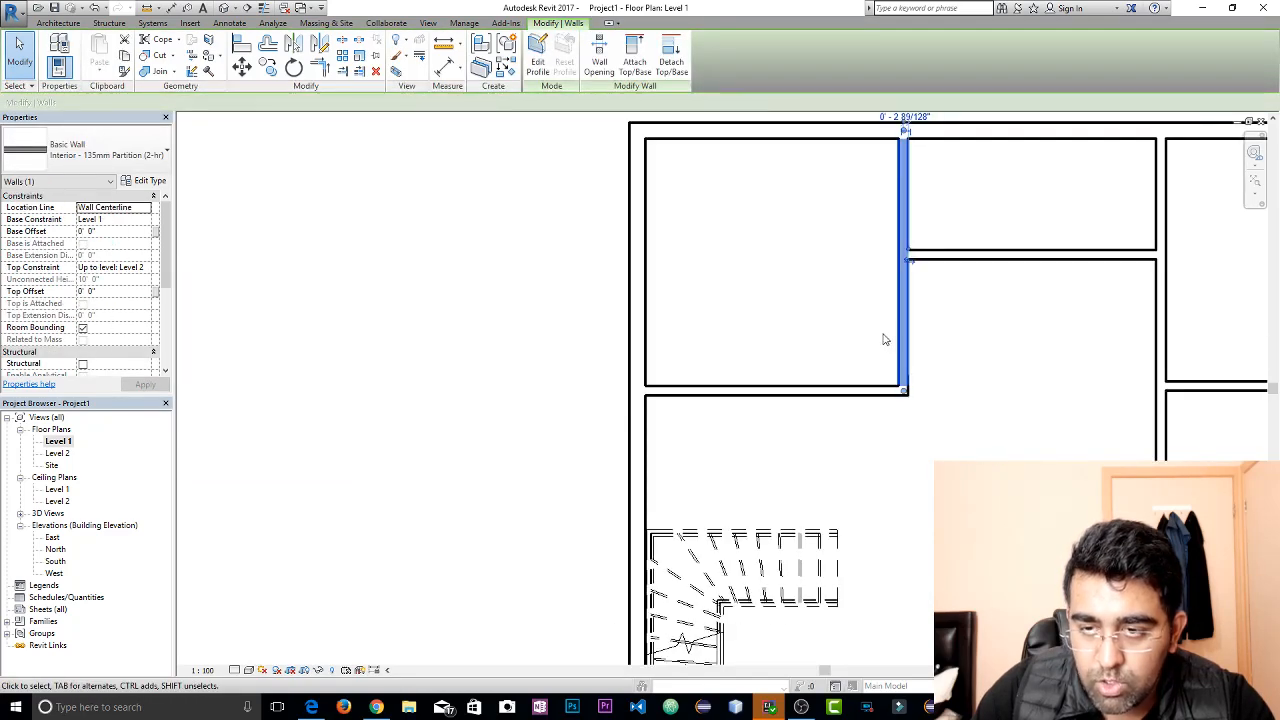
Set the upper left room's clear width to 12', dimensioned from the exterior wall's inner face to the vertical partition's near face
{"action": "middle_click_drag", "start_coordinate": [883, 342], "coordinate": [790, 438]}
{"action": "left_click", "coordinate": [855, 584]}
{"action": "left_click", "coordinate": [868, 585]}
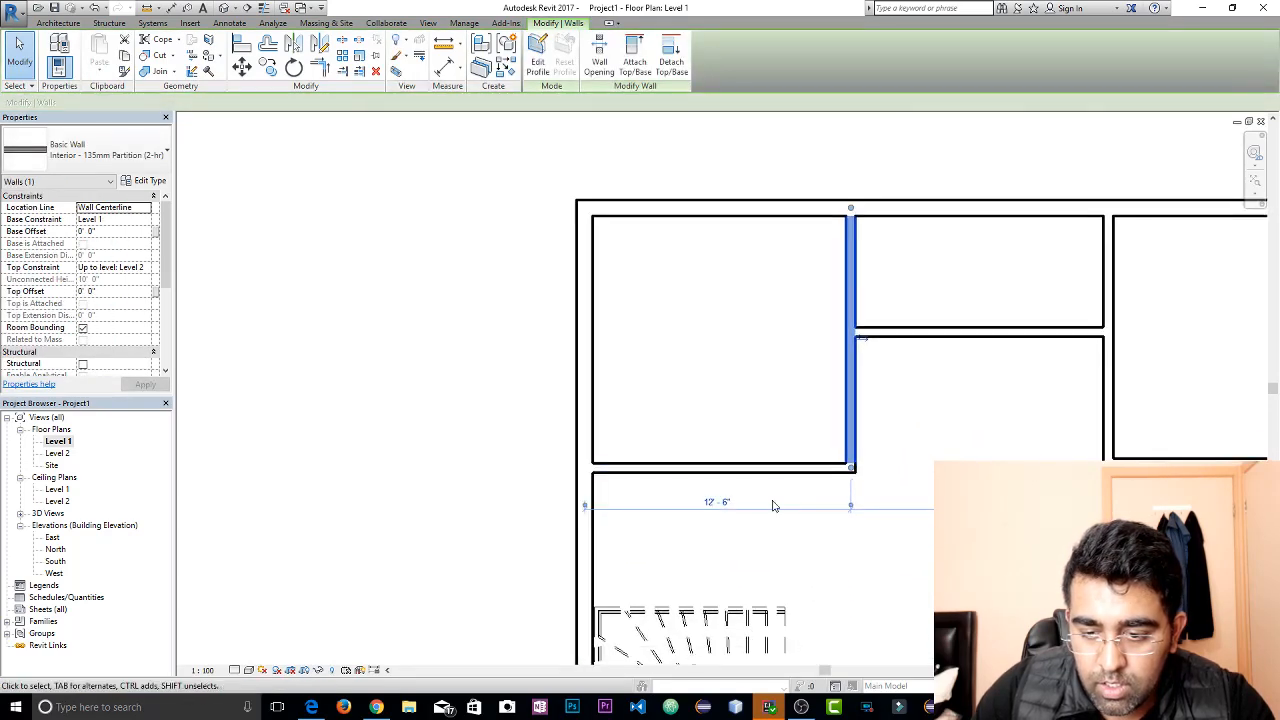
{"action": "left_click", "coordinate": [849, 505]}
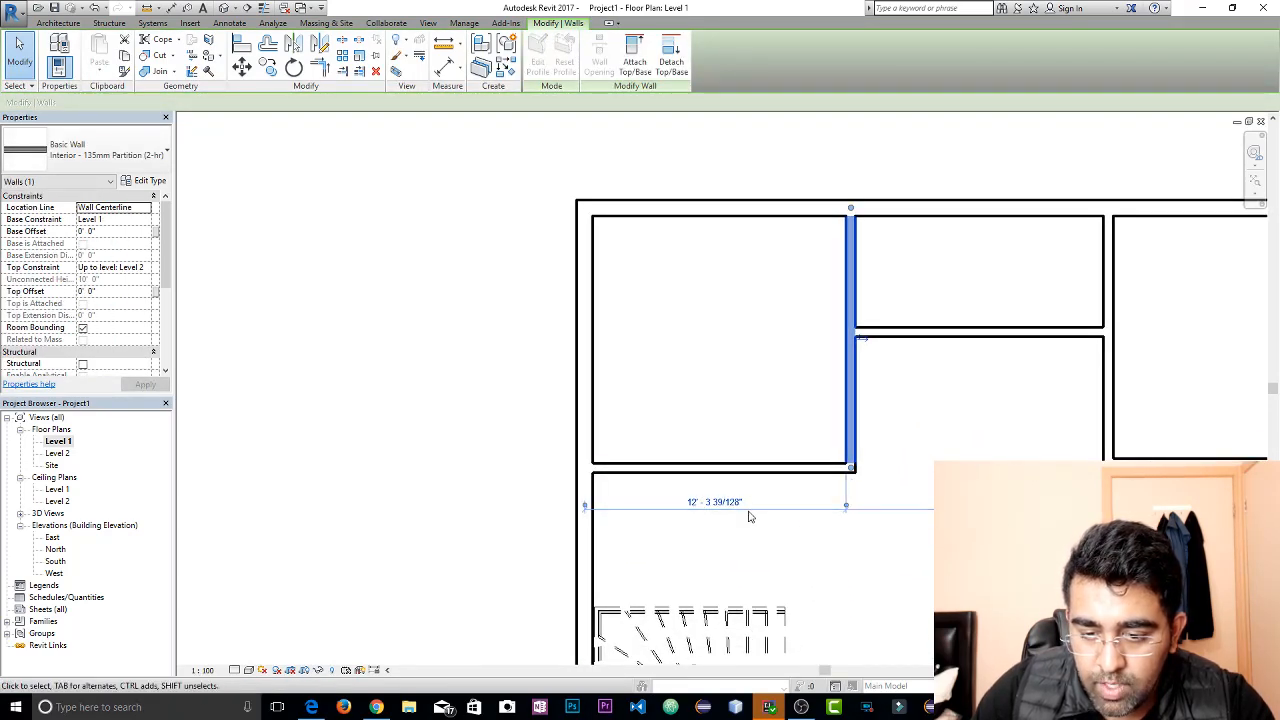
{"action": "left_click", "coordinate": [714, 502]}
{"action": "key", "text": "Escape"}
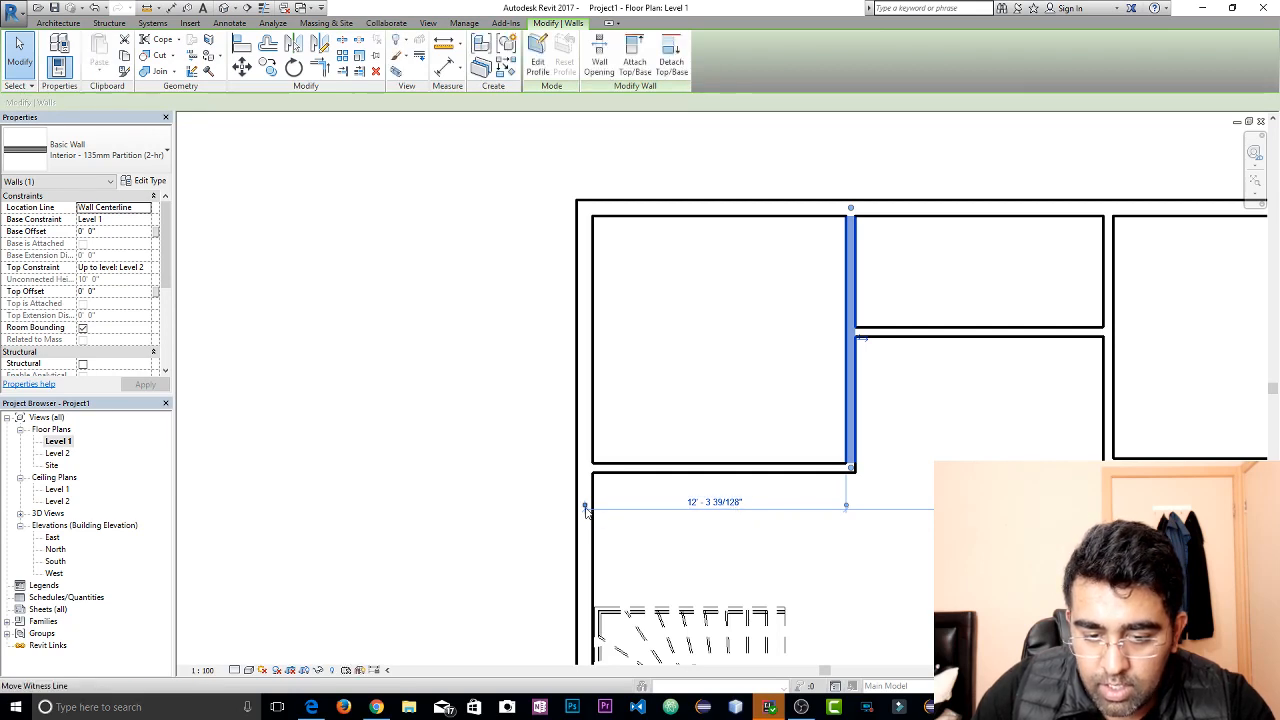
{"action": "left_click", "coordinate": [586, 506]}
{"action": "left_click", "coordinate": [740, 503]}
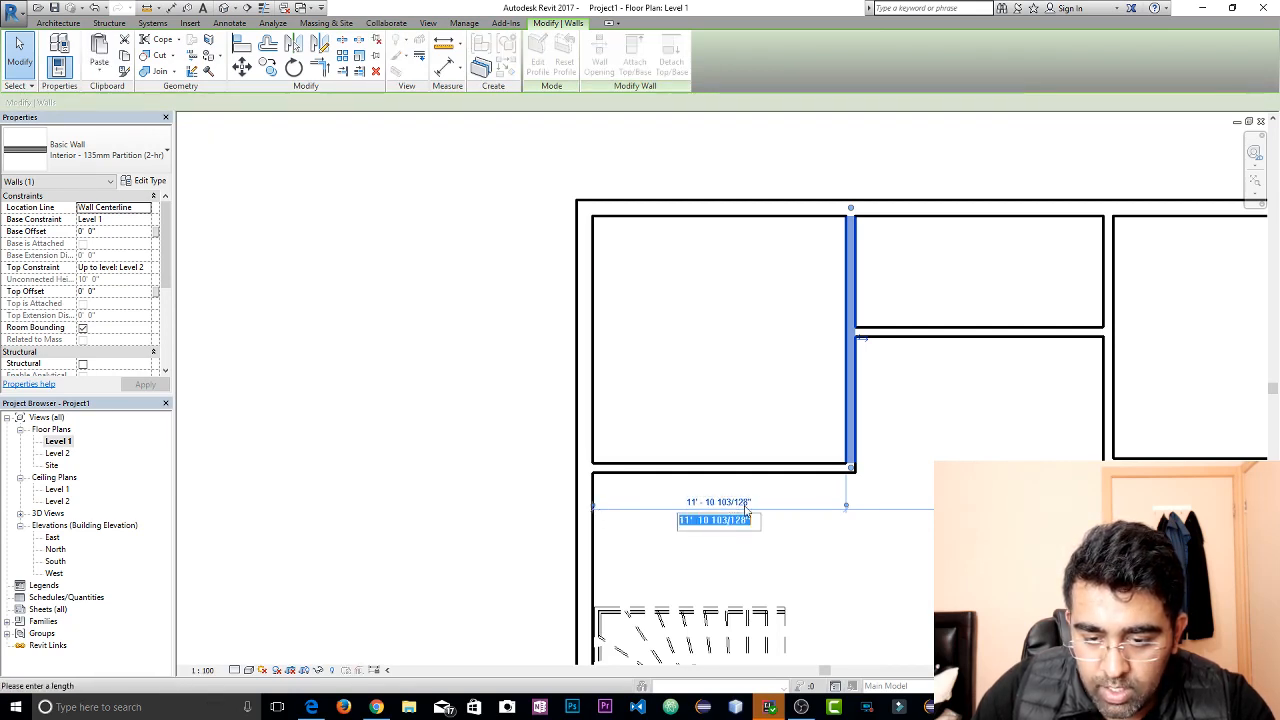
{"action": "type", "text": "12"}
{"action": "key", "text": "Return"}
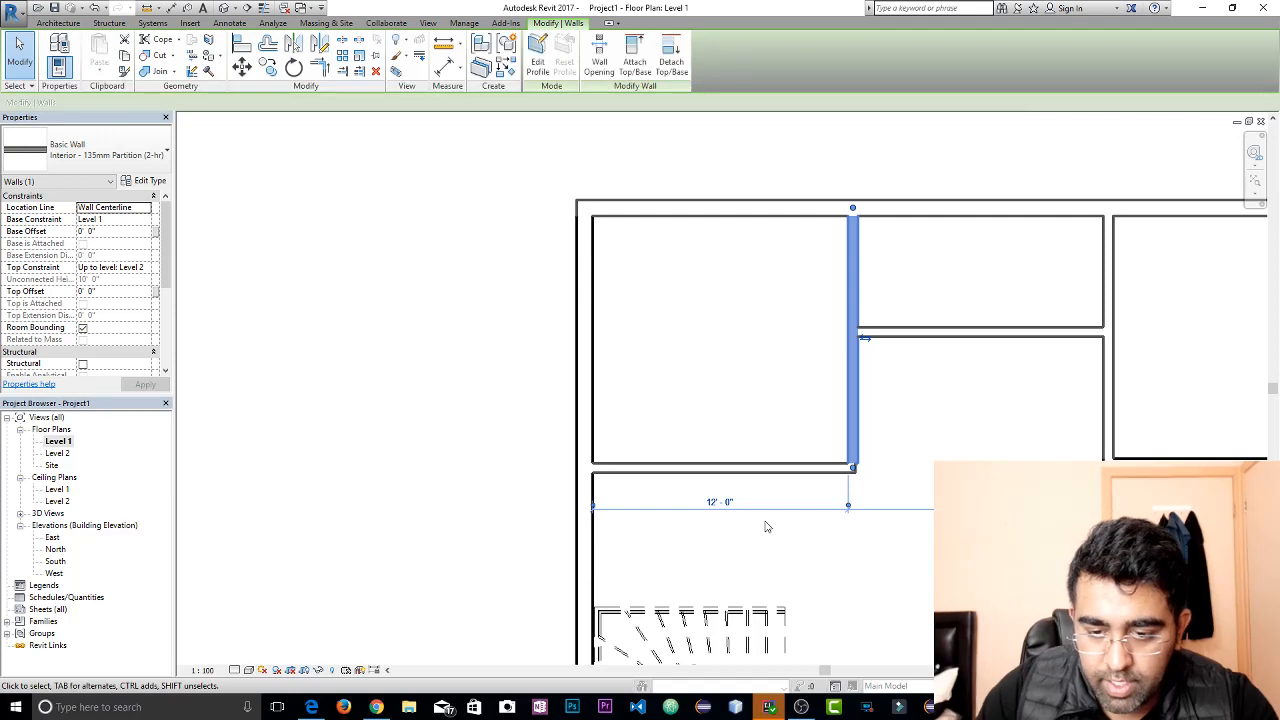
{"action": "key", "text": "Escape"}
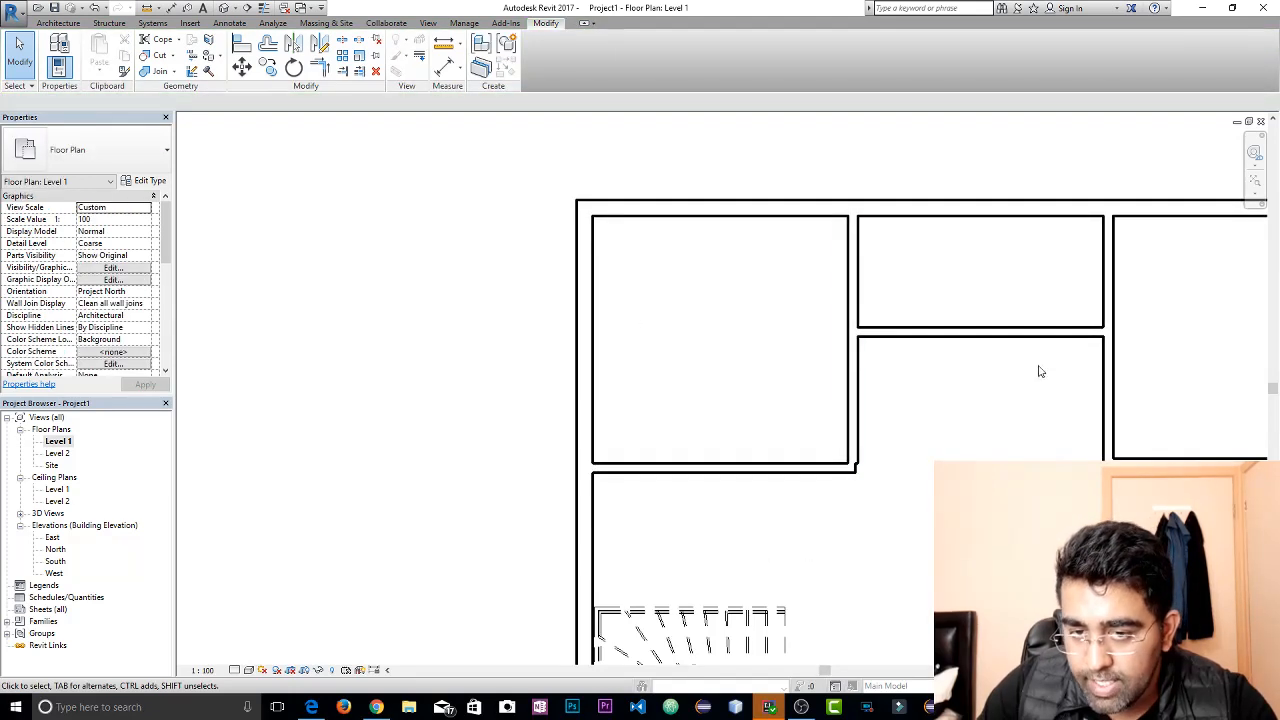
{"action": "scroll", "coordinate": [880, 475], "scroll_direction": "up", "scroll_amount": 3}
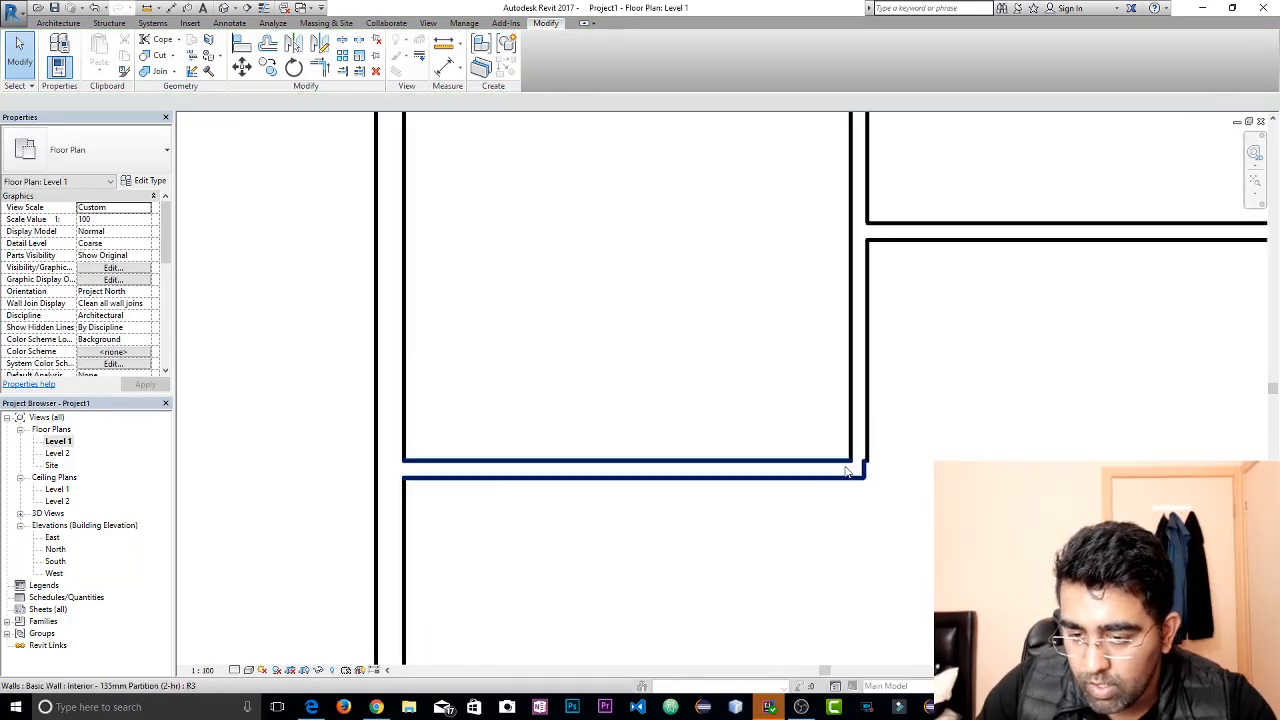
Align the horizontal partition's end below the upper left room with the vertical partition's outer face to close the corner notch
{"action": "left_click", "coordinate": [242, 44]}
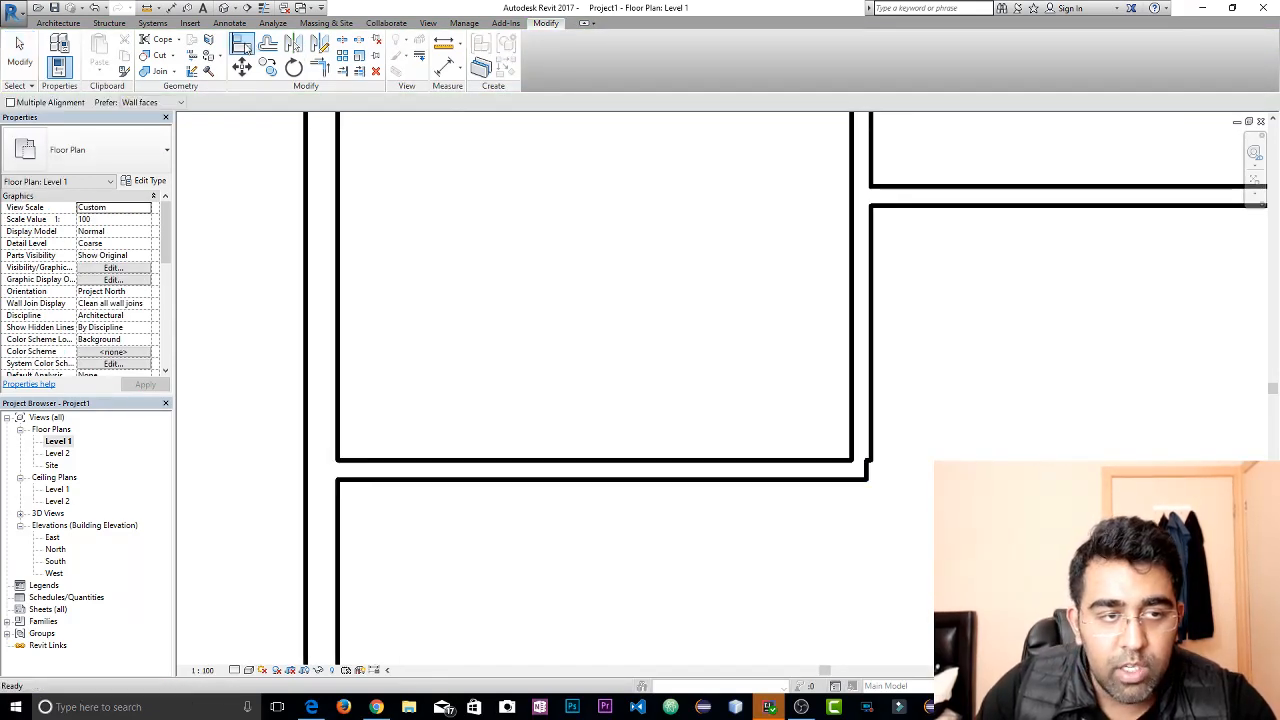
{"action": "left_click", "coordinate": [879, 470]}
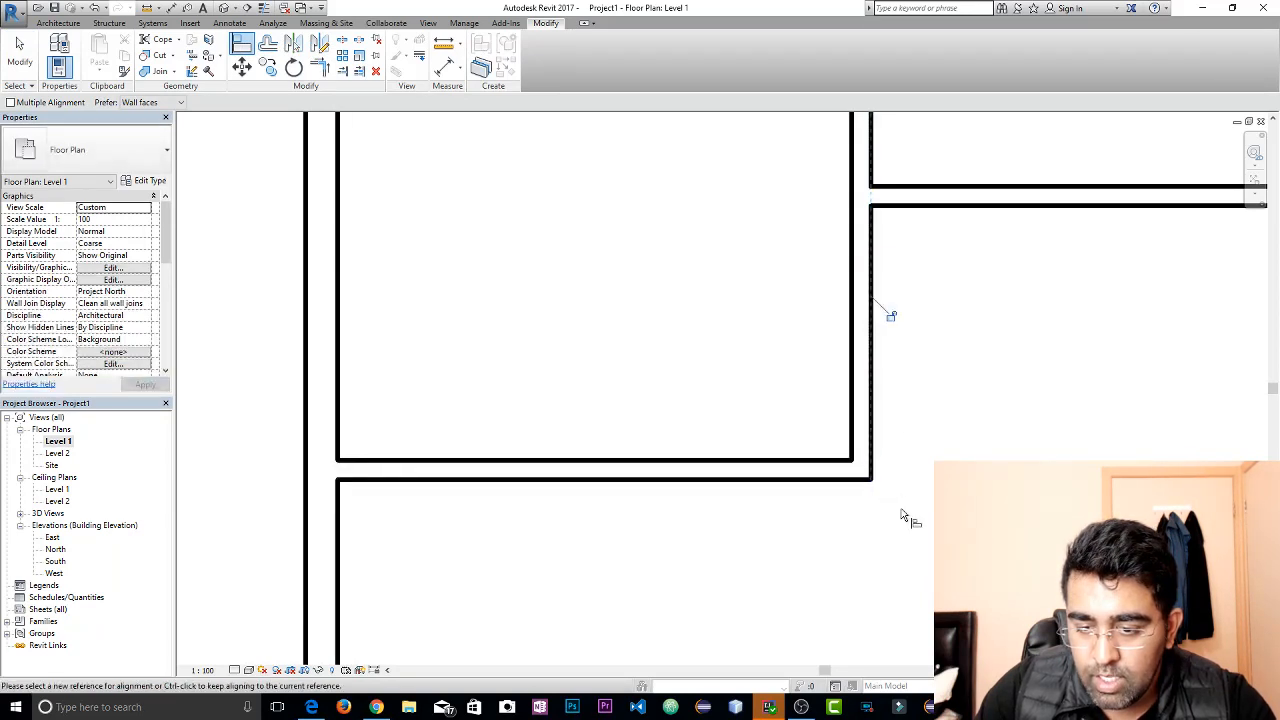
{"action": "key", "text": "Escape"}
{"action": "key", "text": "Escape"}
{"action": "scroll", "coordinate": [818, 458], "scroll_direction": "down", "scroll_amount": 3}
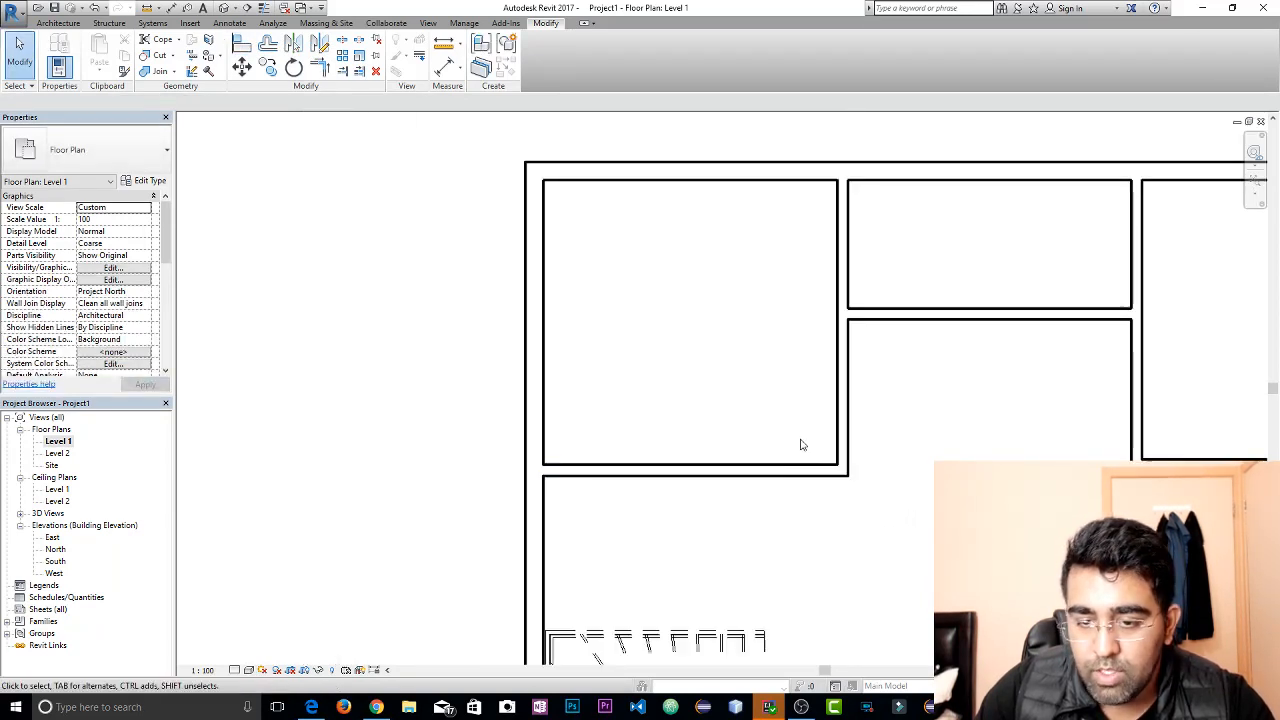
Check the upper left room's width at its vertical partition and review the layout of the upper rooms and stair area
{"action": "left_click", "coordinate": [837, 394]}
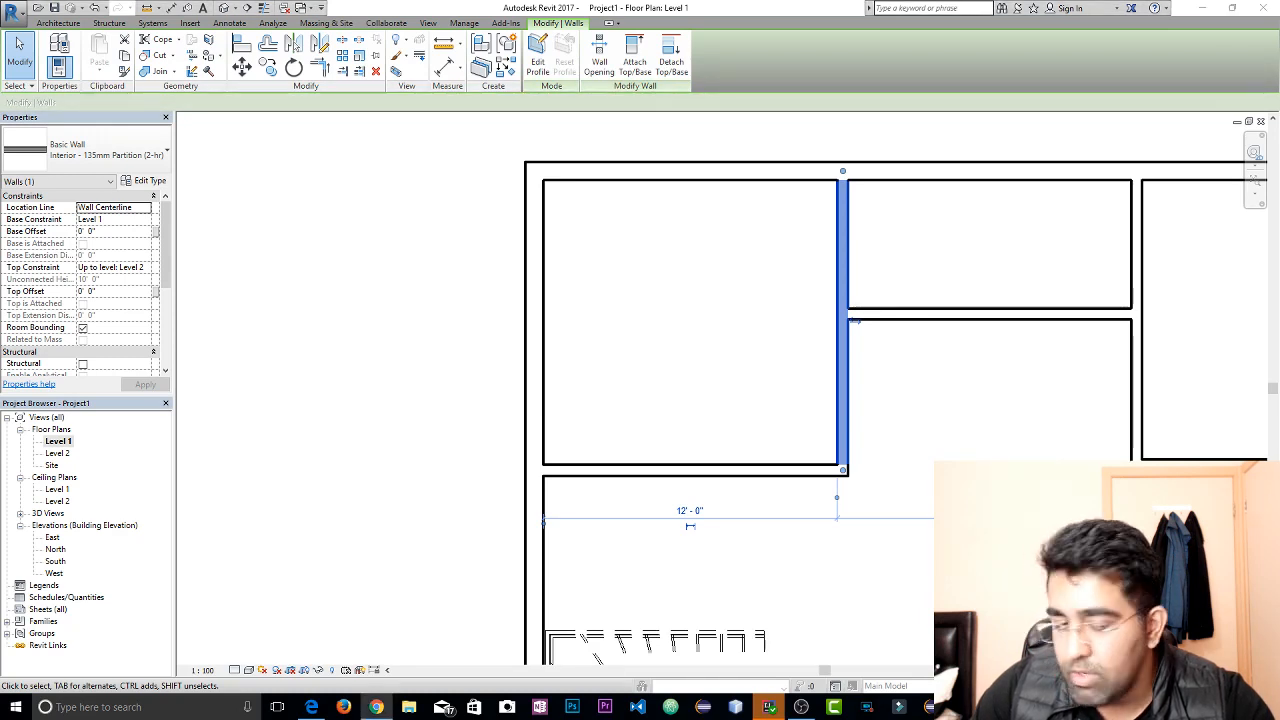
{"action": "scroll", "coordinate": [957, 429], "scroll_direction": "down", "scroll_amount": 2}
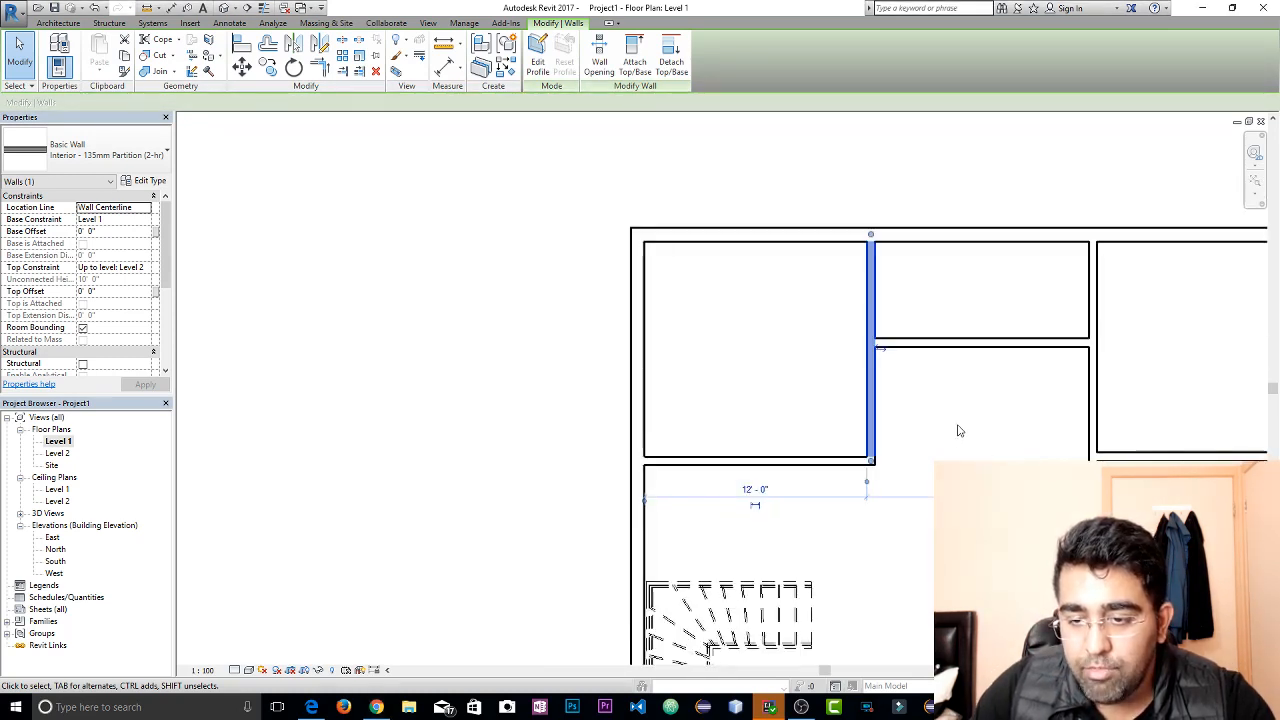
{"action": "middle_click_drag", "start_coordinate": [957, 429], "coordinate": [628, 370]}
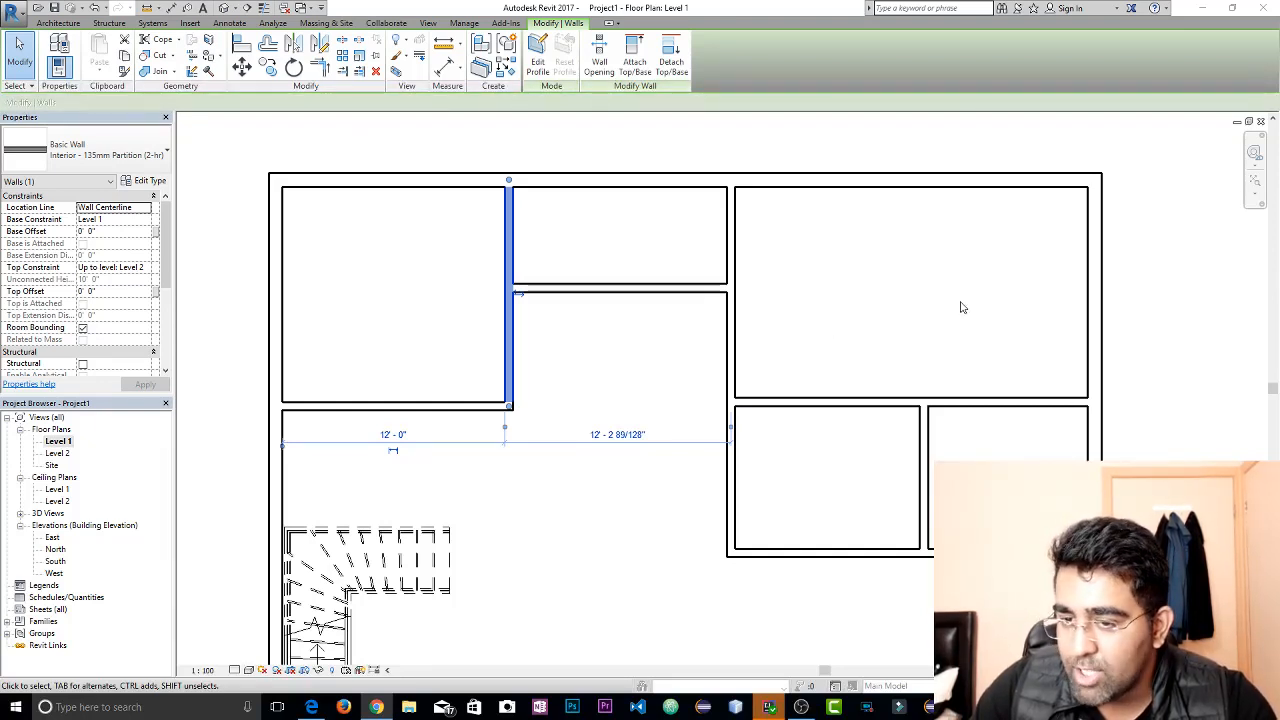
{"action": "left_click", "coordinate": [920, 312]}
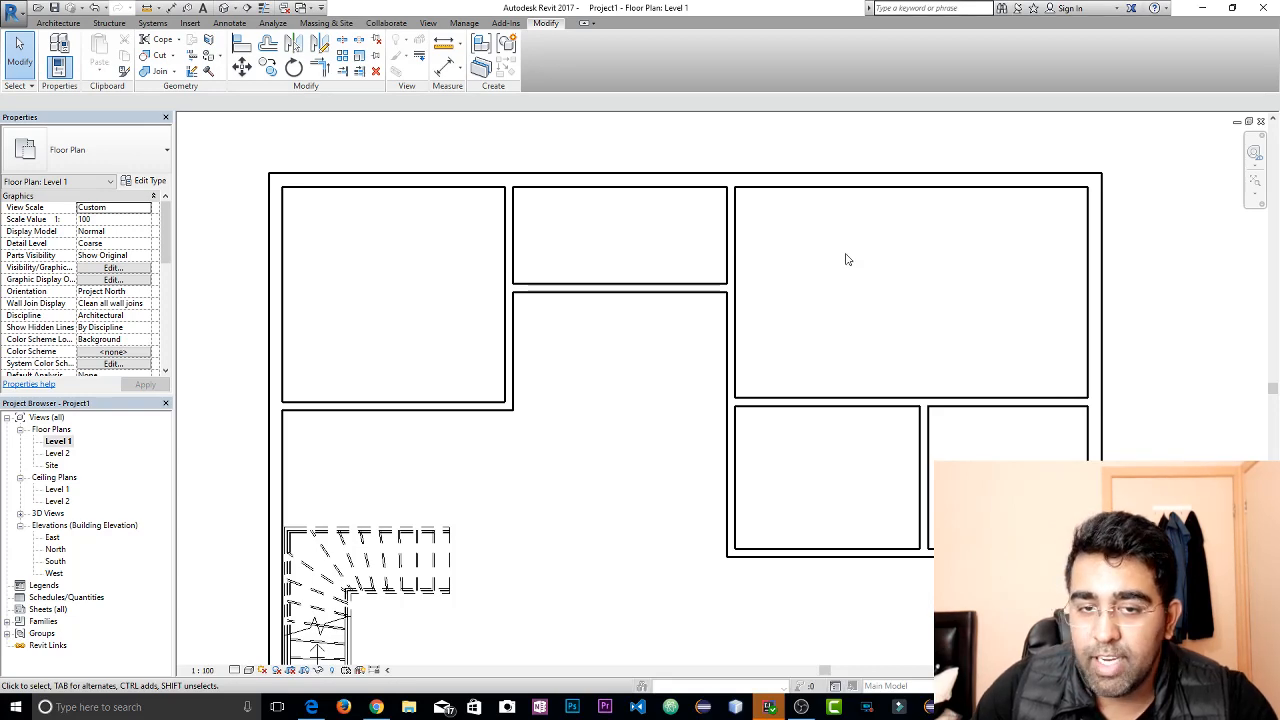
{"action": "scroll", "coordinate": [920, 357], "scroll_direction": "down", "scroll_amount": 3}
{"action": "middle_click_drag", "start_coordinate": [898, 345], "coordinate": [840, 268]}
{"action": "scroll", "coordinate": [840, 268], "scroll_direction": "up", "scroll_amount": 1}
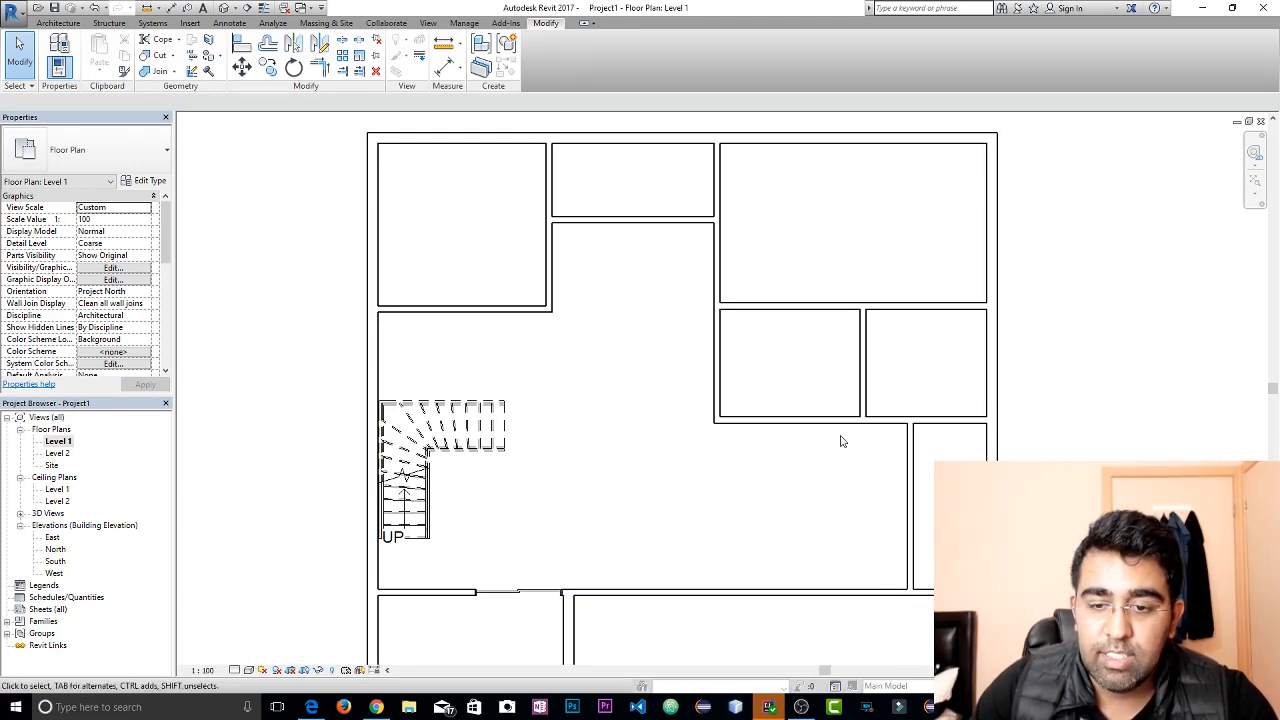
{"action": "scroll", "coordinate": [826, 429], "scroll_direction": "down", "scroll_amount": 1}
{"action": "middle_click_drag", "start_coordinate": [826, 429], "coordinate": [844, 456]}
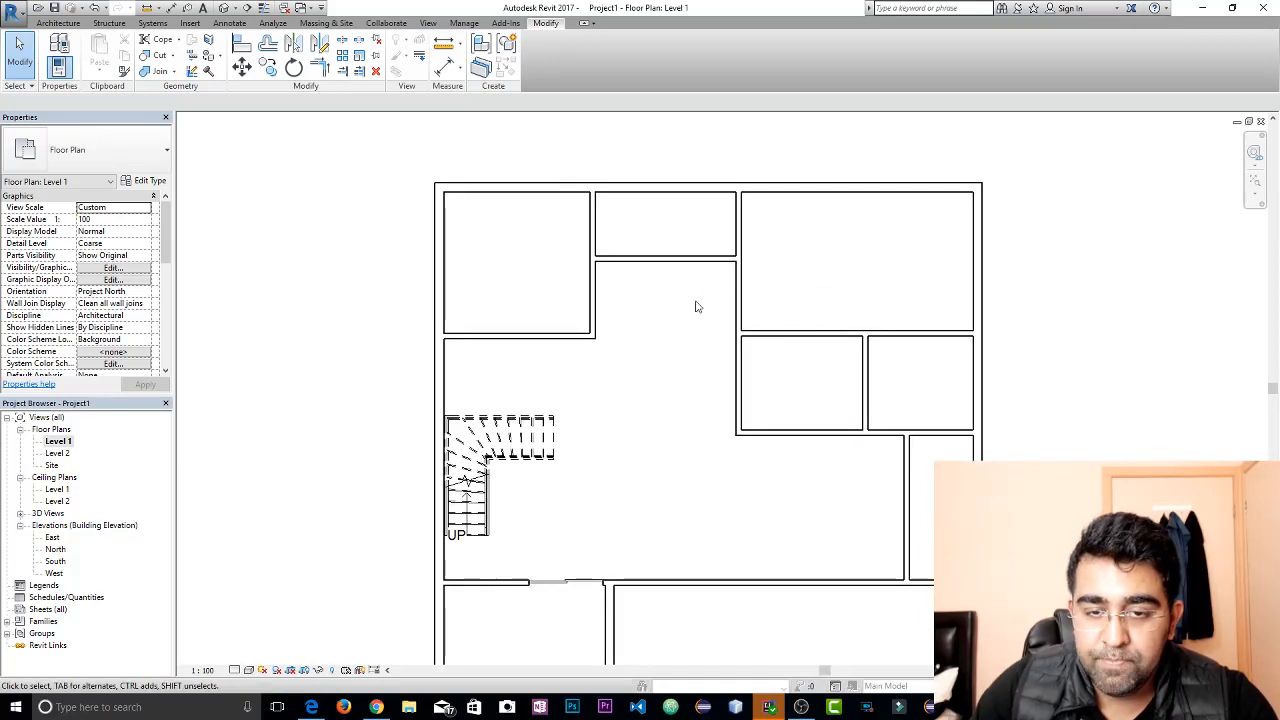
Set the upper middle room's clear depth to 8', dimensioned from the exterior wall's inner face to the horizontal partition's near face
{"action": "scroll", "coordinate": [671, 303], "scroll_direction": "up", "scroll_amount": 4}
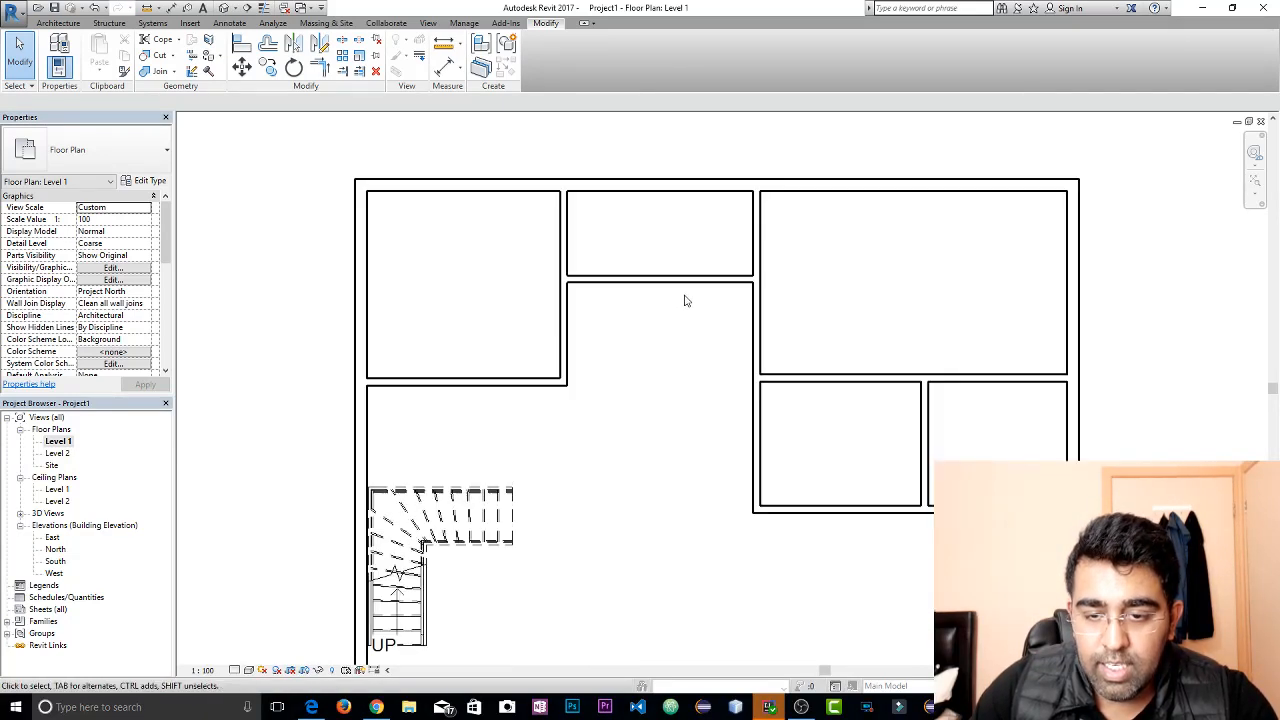
{"action": "left_click", "coordinate": [657, 288]}
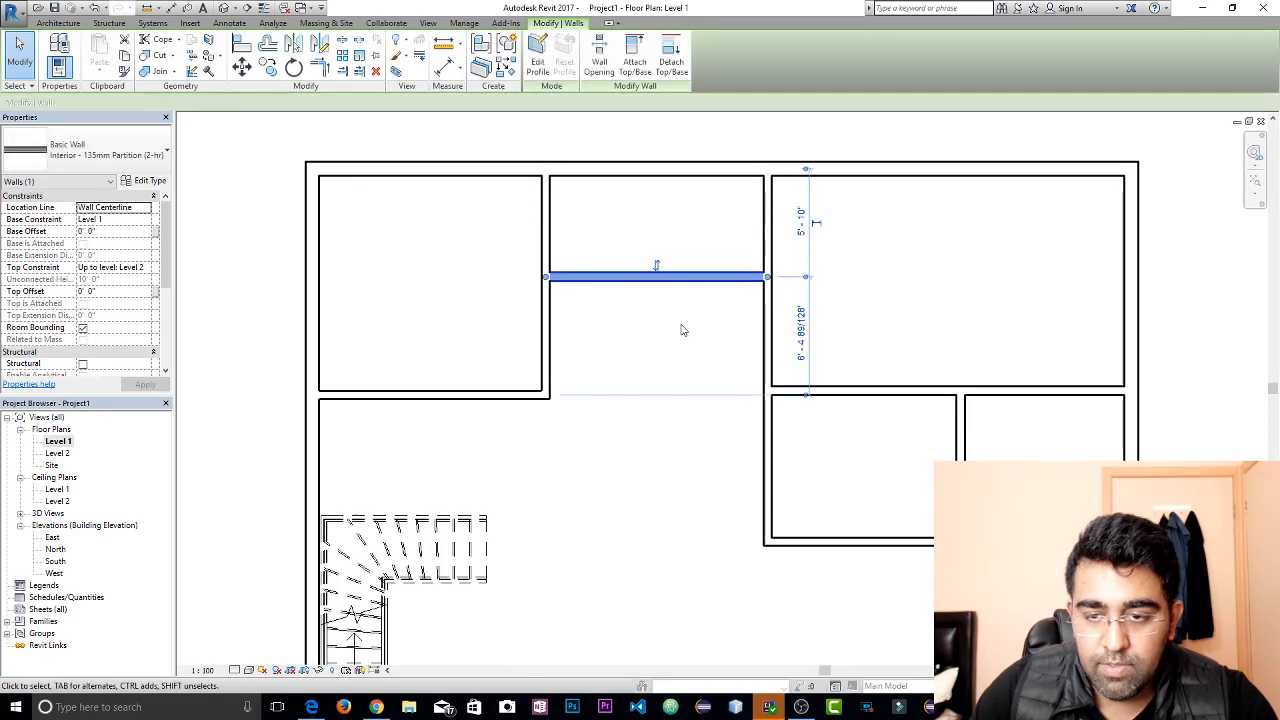
{"action": "scroll", "coordinate": [815, 222], "scroll_direction": "up", "scroll_amount": 2}
{"action": "scroll", "coordinate": [815, 222], "scroll_direction": "up", "scroll_amount": 1}
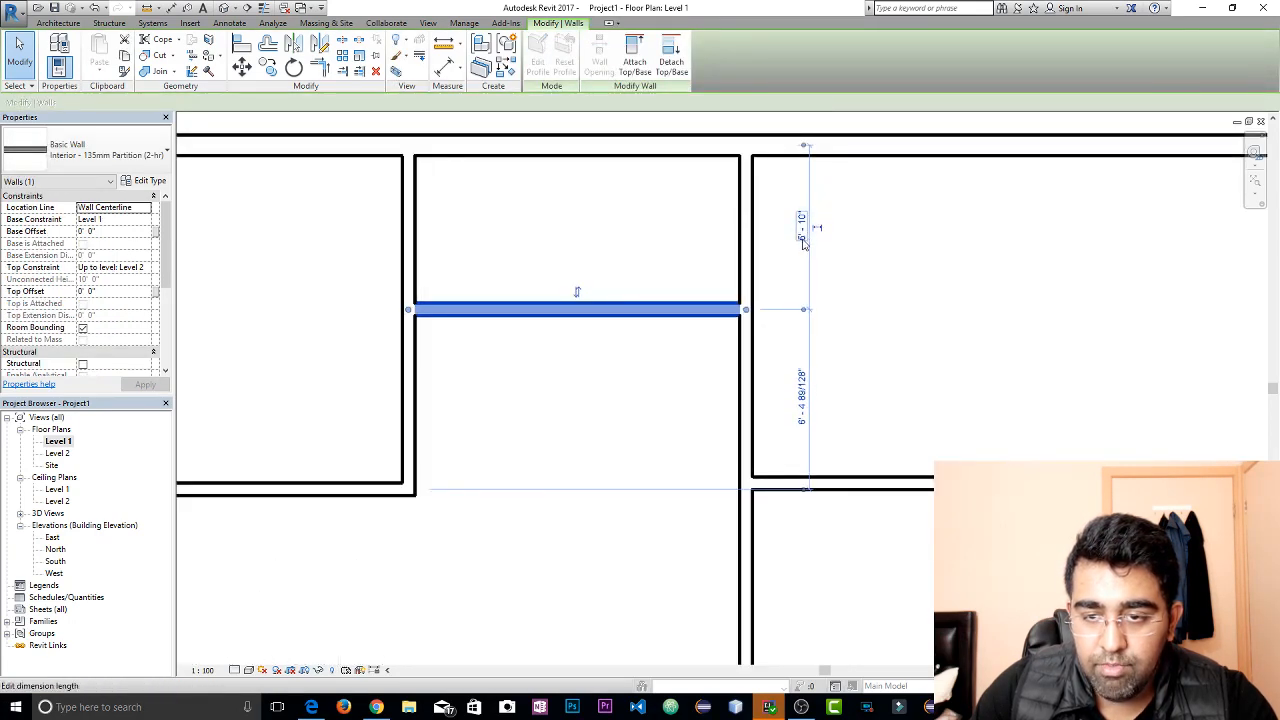
{"action": "middle_click_drag", "start_coordinate": [811, 213], "coordinate": [806, 268]}
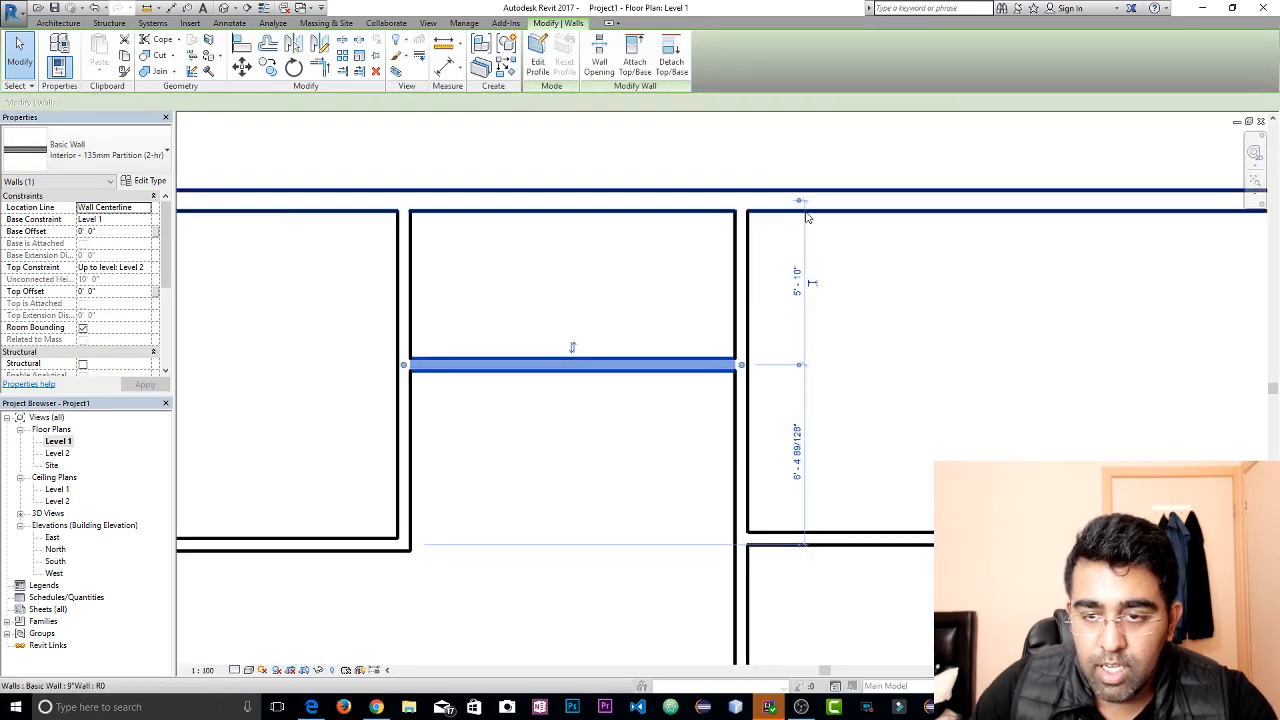
{"action": "left_click", "coordinate": [800, 205]}
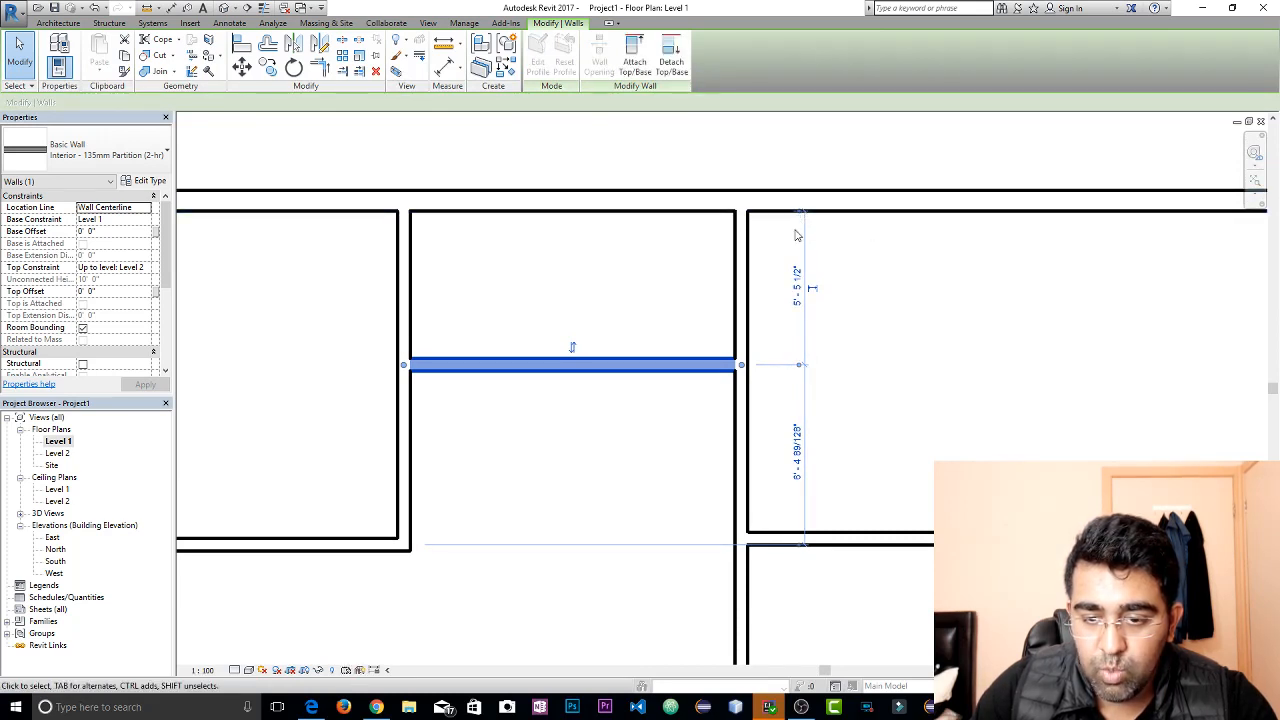
{"action": "left_click", "coordinate": [798, 366]}
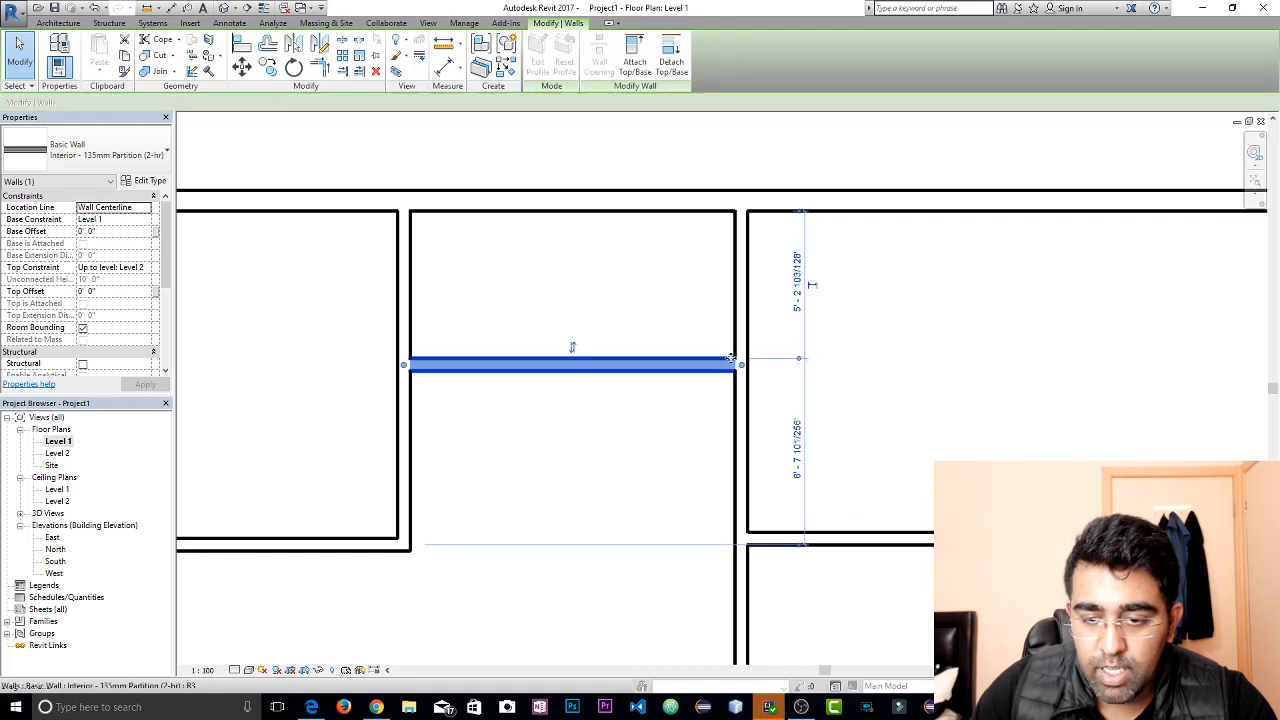
{"action": "left_click", "coordinate": [797, 300]}
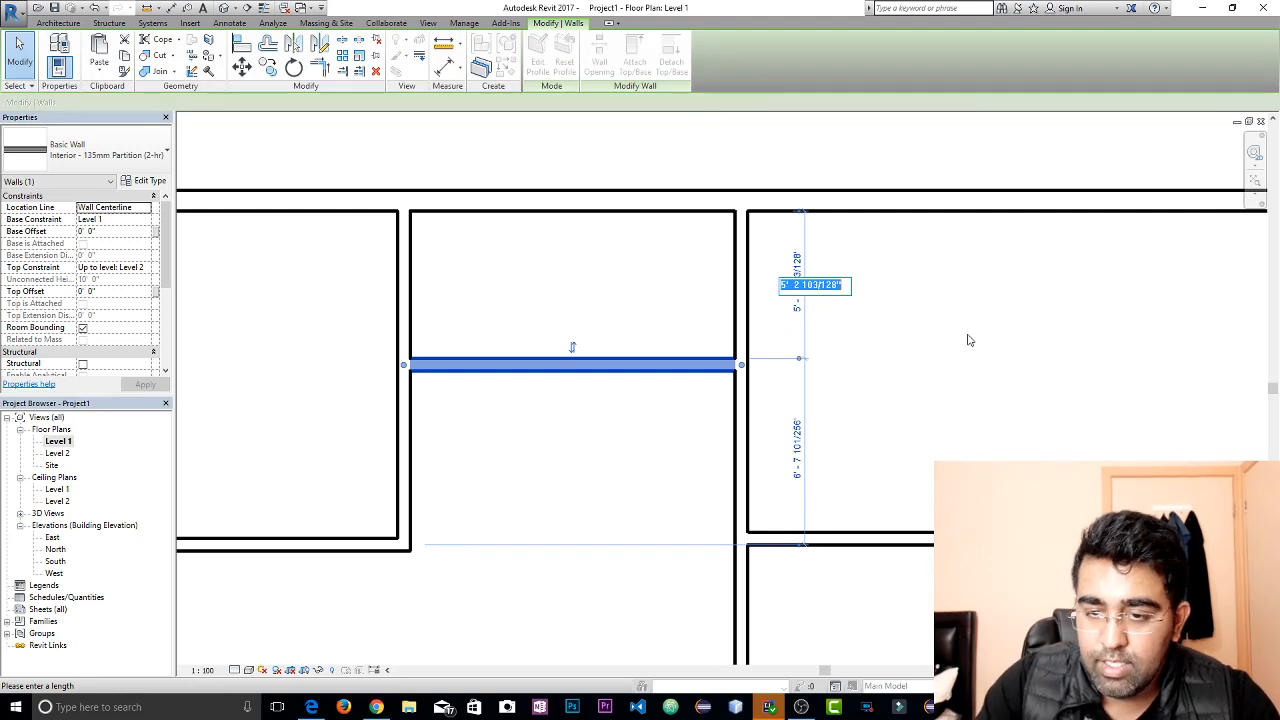
{"action": "type", "text": "8"}
{"action": "key", "text": "Return"}
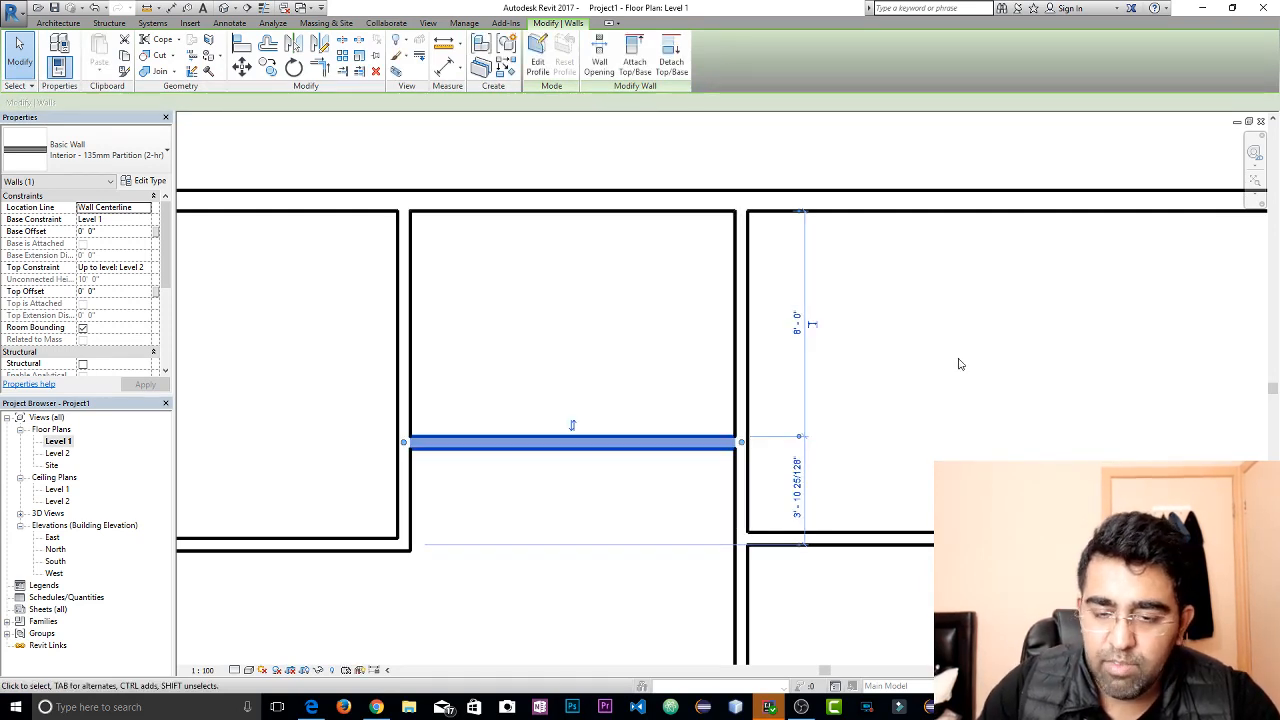
{"action": "key", "text": "Escape"}
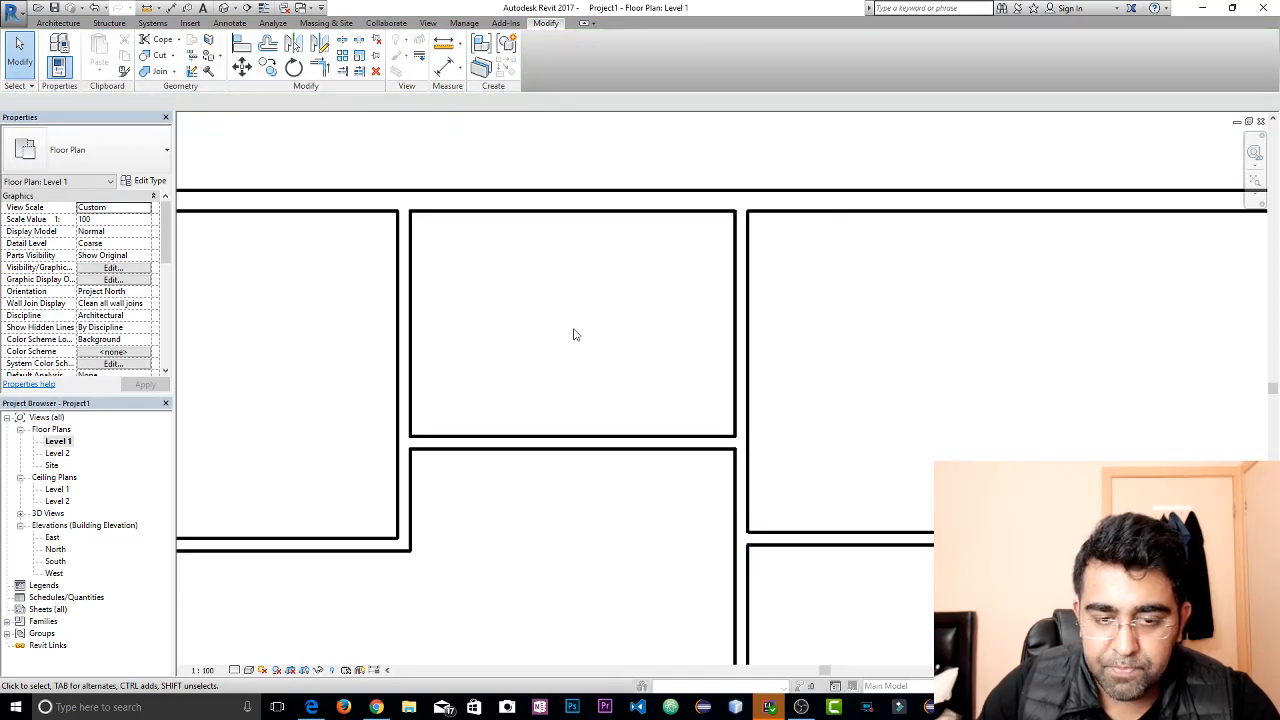
Examine the horizontal partition below the upper middle room, its dimensions at the junction, and the surrounding room proportions
{"action": "scroll", "coordinate": [571, 334], "scroll_direction": "down", "scroll_amount": 2}
{"action": "middle_click_drag", "start_coordinate": [583, 351], "coordinate": [611, 234]}
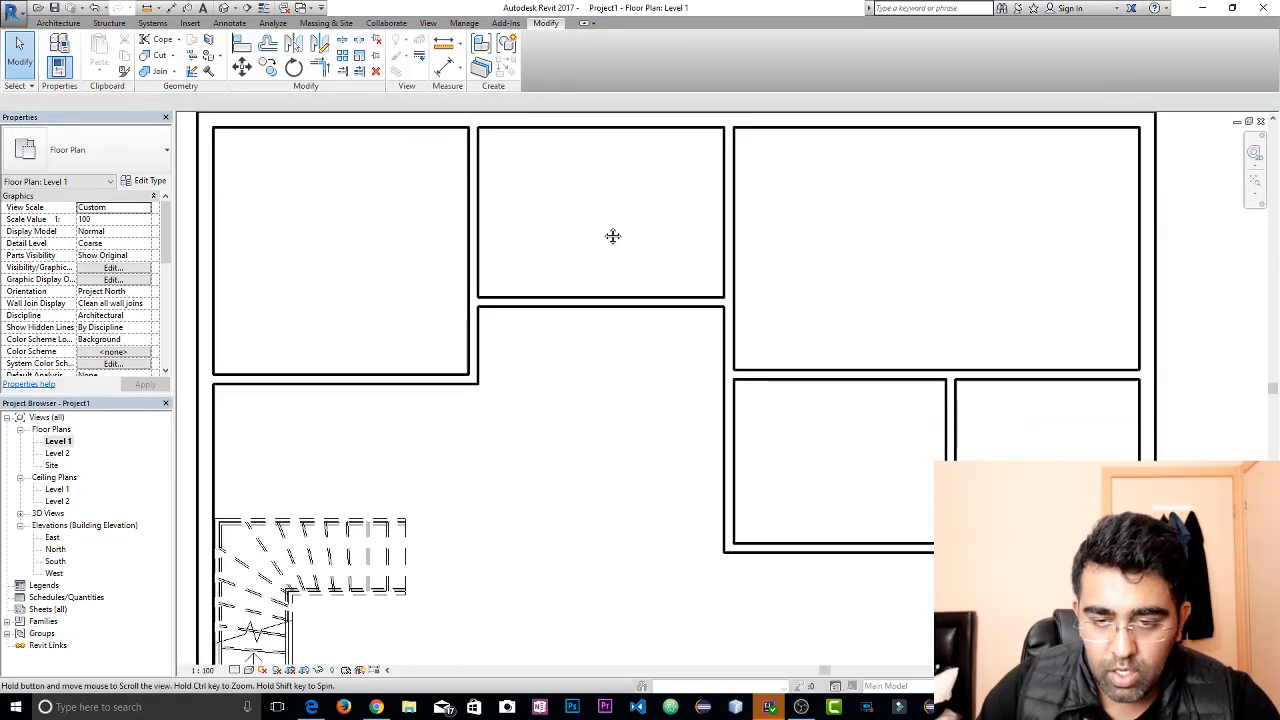
{"action": "scroll", "coordinate": [733, 317], "scroll_direction": "up", "scroll_amount": 2}
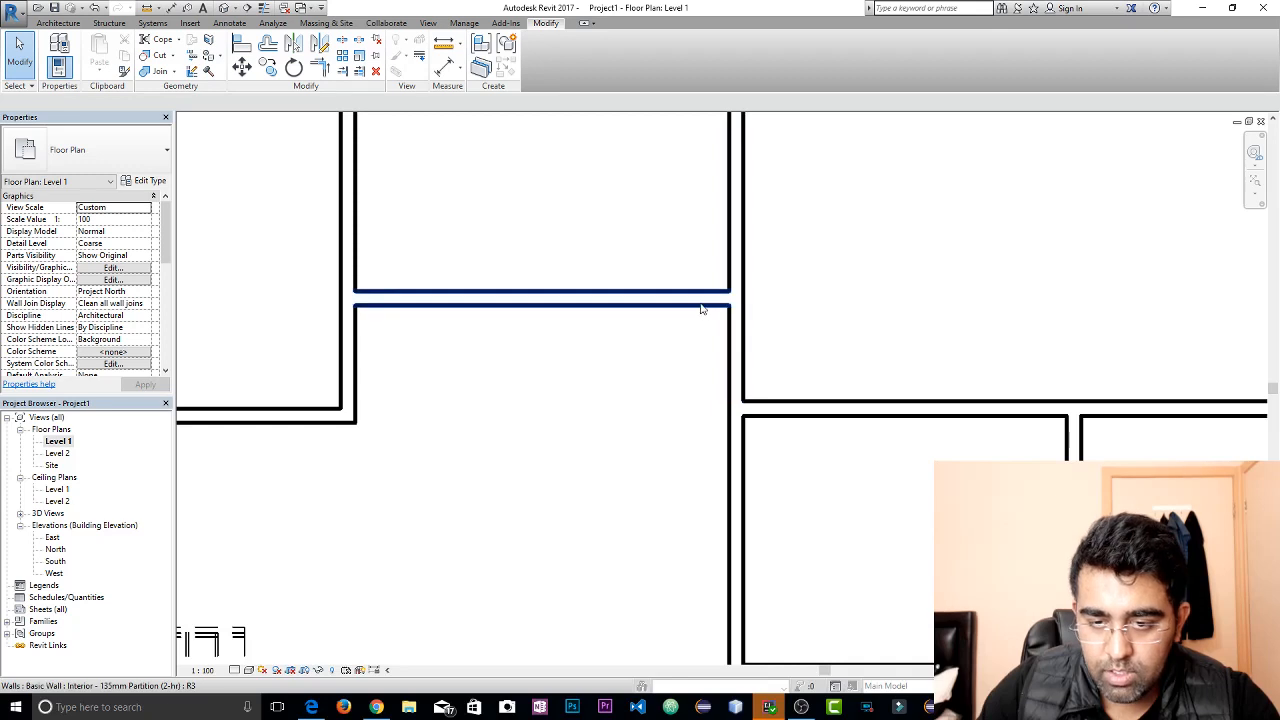
{"action": "left_click", "coordinate": [700, 305]}
{"action": "scroll", "coordinate": [764, 381], "scroll_direction": "up", "scroll_amount": 2}
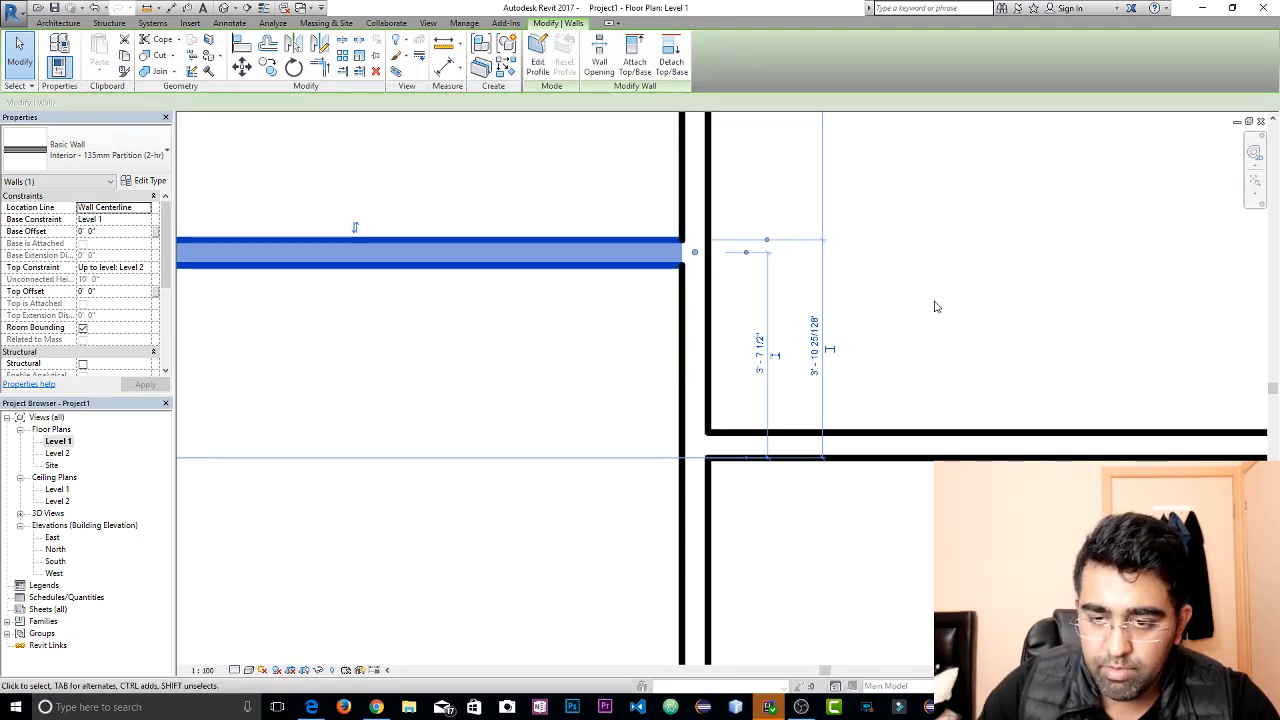
{"action": "left_click", "coordinate": [663, 277]}
{"action": "scroll", "coordinate": [731, 358], "scroll_direction": "down", "scroll_amount": 2}
{"action": "scroll", "coordinate": [733, 355], "scroll_direction": "down", "scroll_amount": 3}
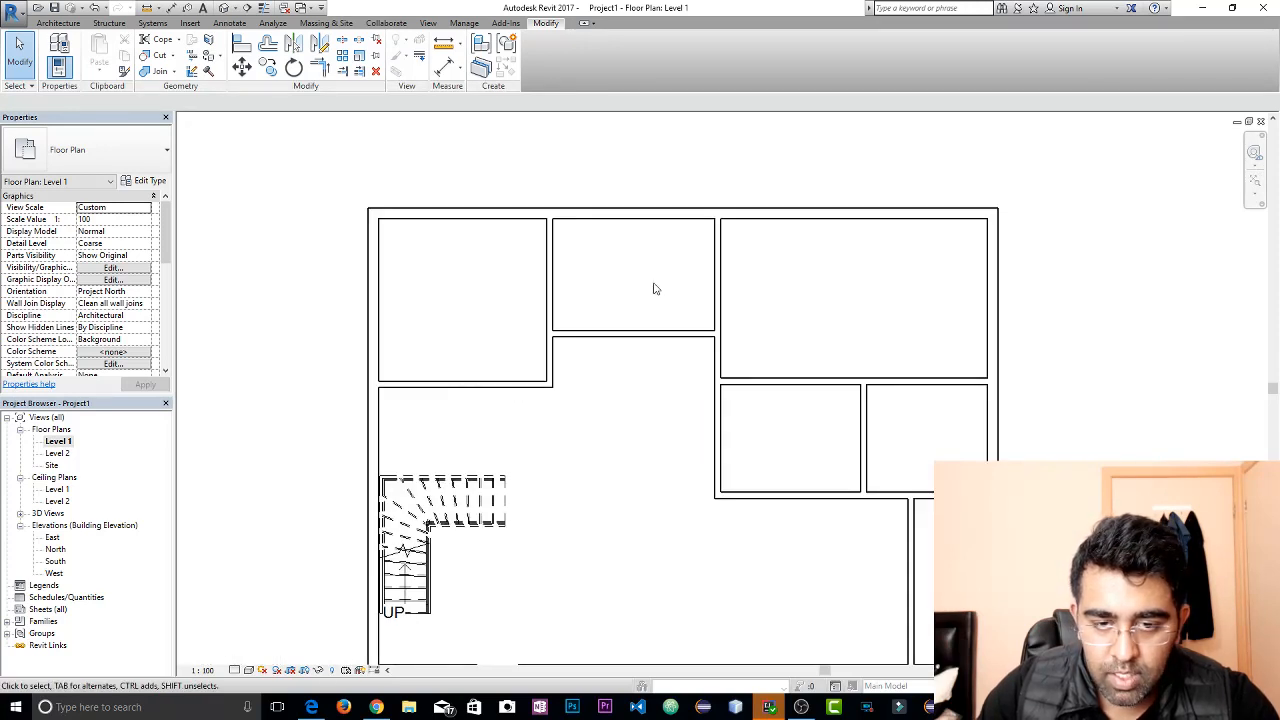
{"action": "scroll", "coordinate": [645, 262], "scroll_direction": "up", "scroll_amount": 1}
{"action": "scroll", "coordinate": [645, 263], "scroll_direction": "up", "scroll_amount": 2}
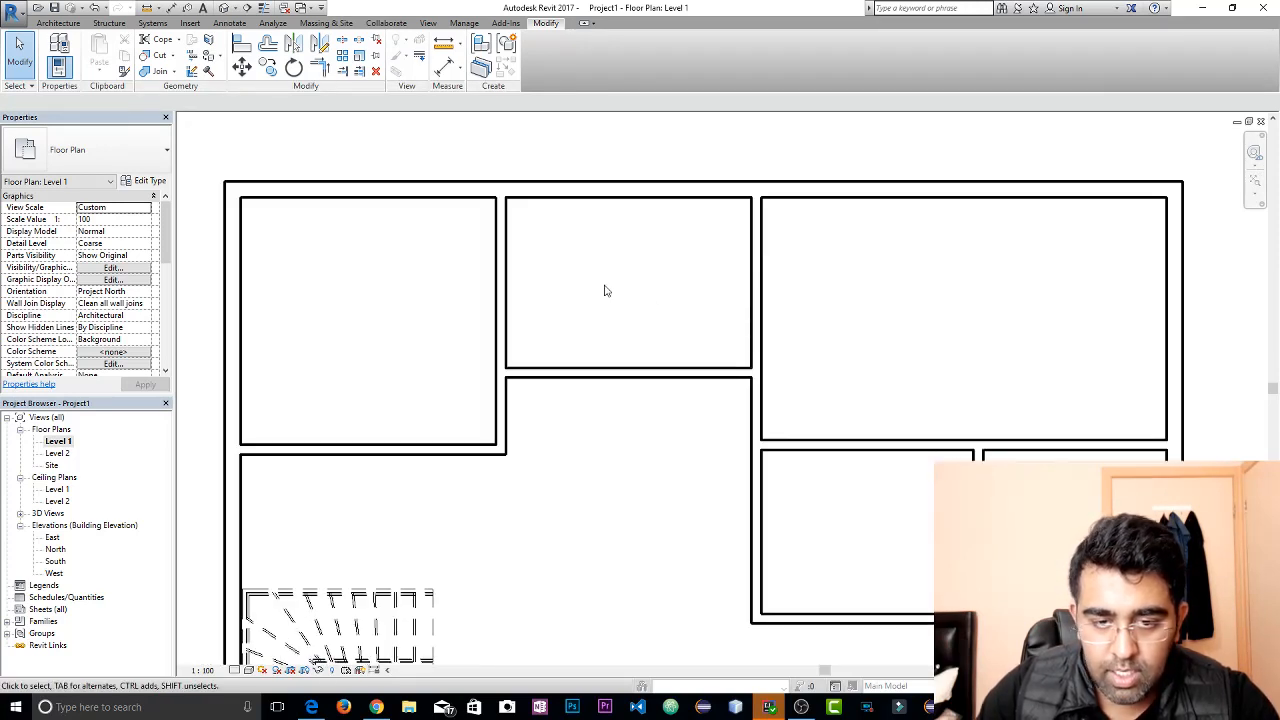
Set the upper left room's clear width to 10' by moving the vertical partition between it and the upper middle room
{"action": "left_click", "coordinate": [740, 315]}
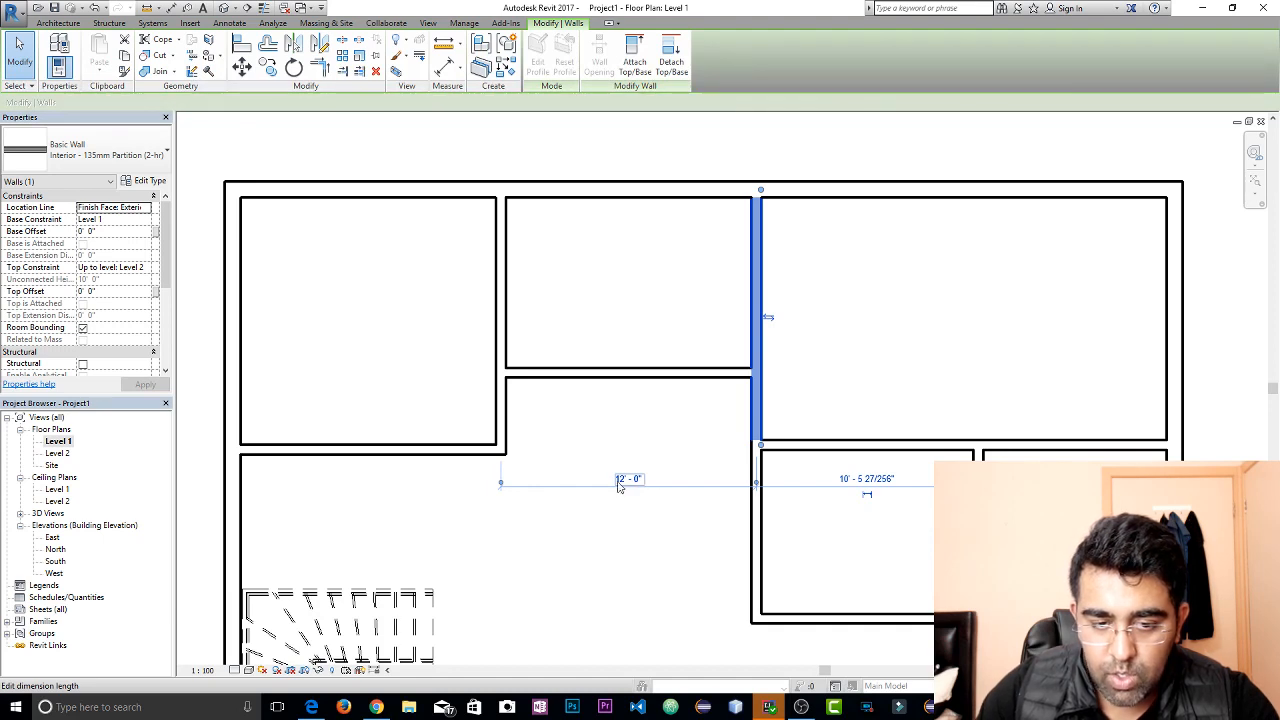
{"action": "left_click", "coordinate": [501, 411]}
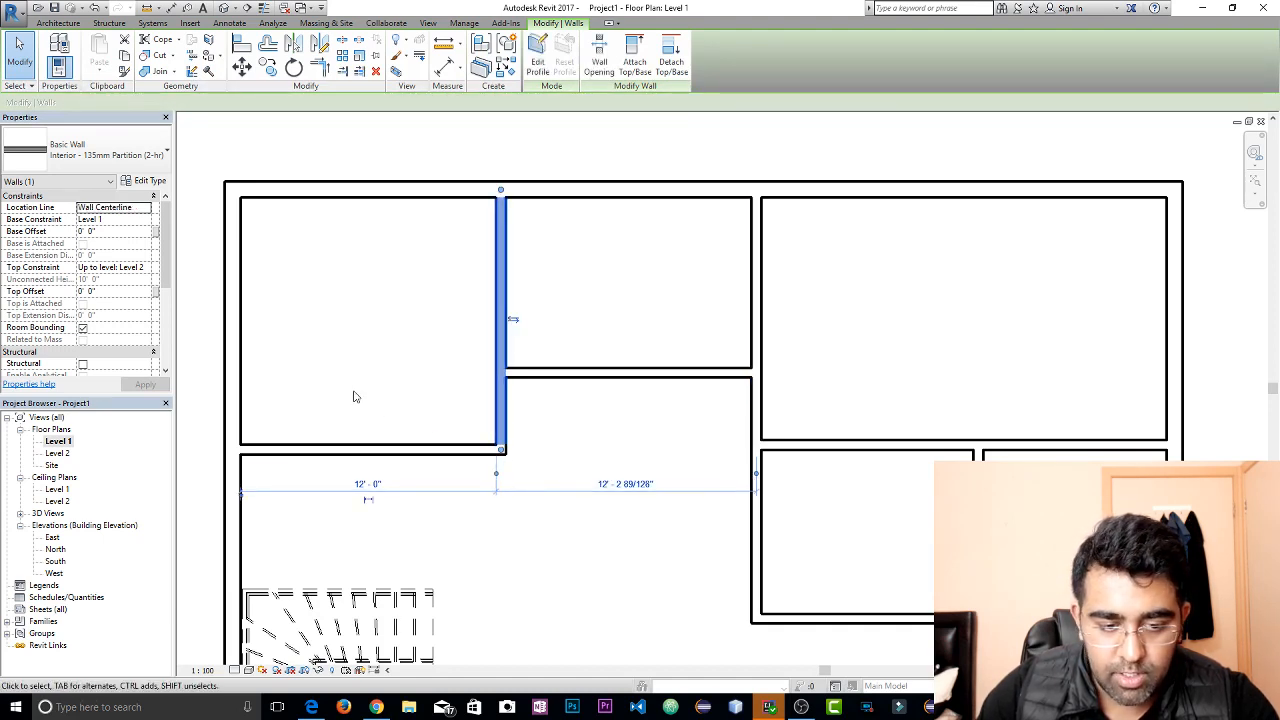
{"action": "middle_click_drag", "start_coordinate": [380, 352], "coordinate": [548, 412]}
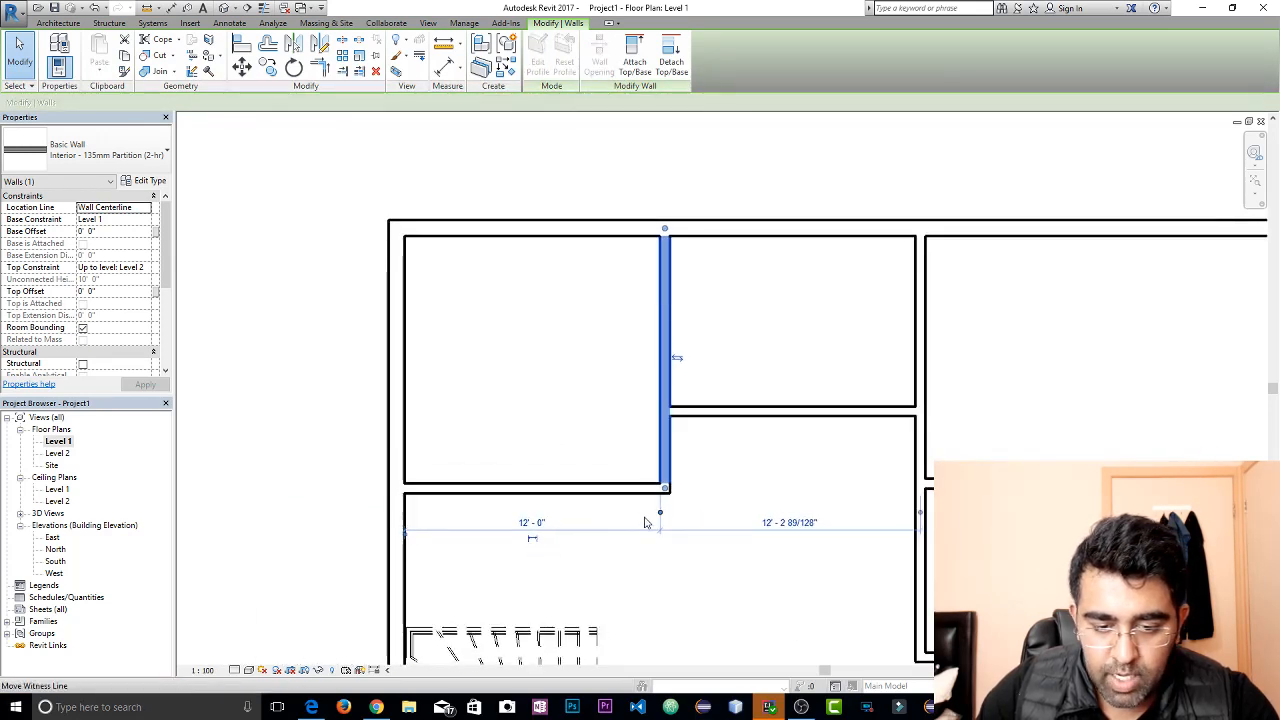
{"action": "left_click", "coordinate": [530, 523]}
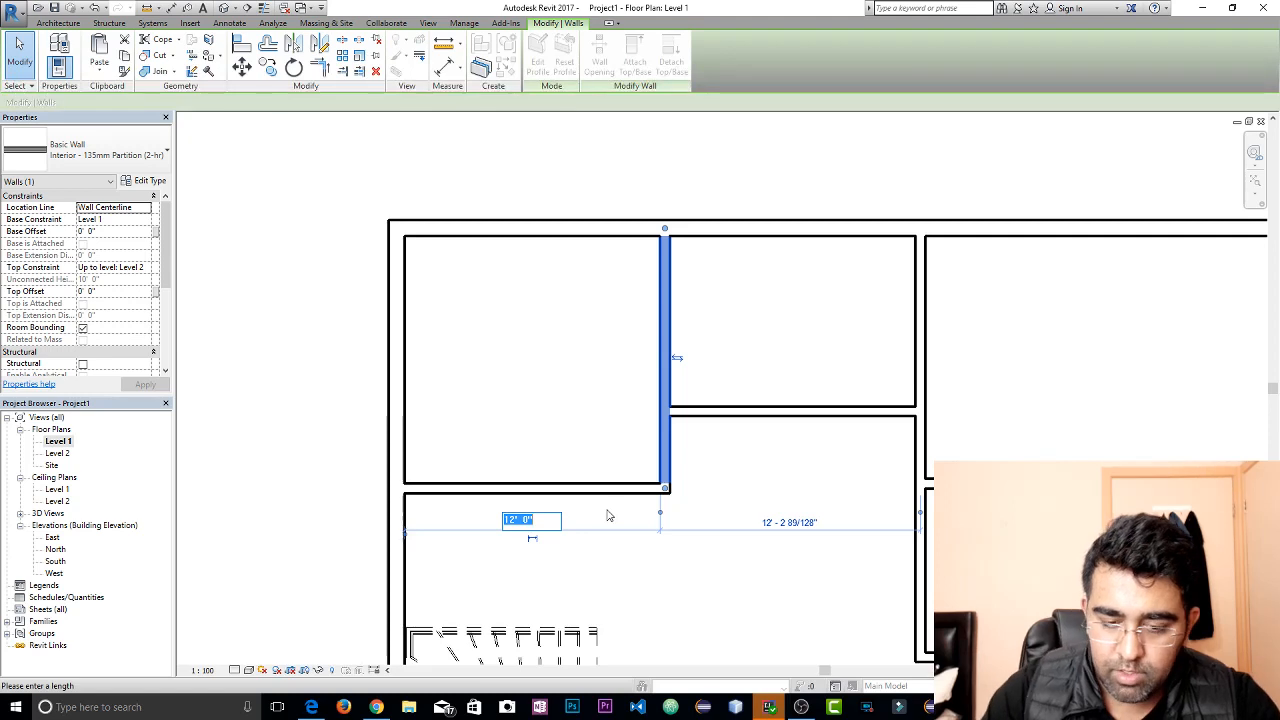
{"action": "type", "text": "10"}
{"action": "key", "text": "Return"}
{"action": "left_click", "coordinate": [706, 577]}
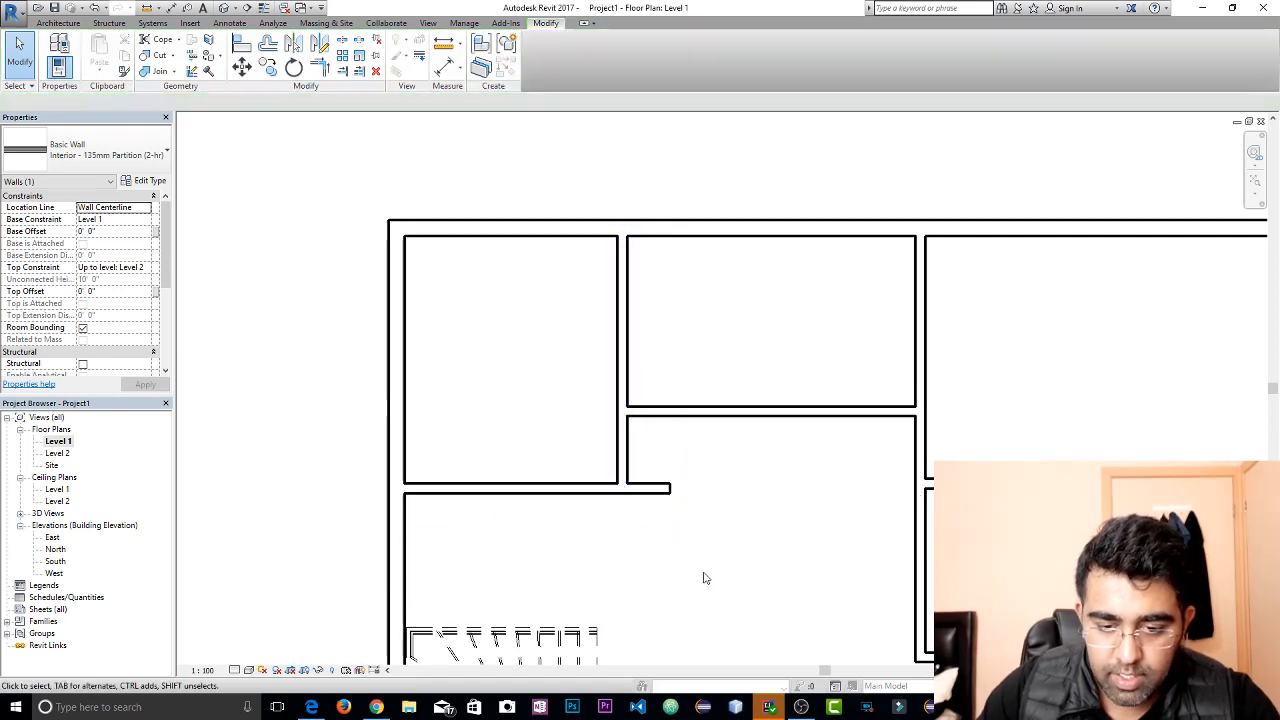
Trim the overhanging horizontal partition below the upper left room to a corner with the moved vertical partition
{"action": "left_click", "coordinate": [666, 489]}
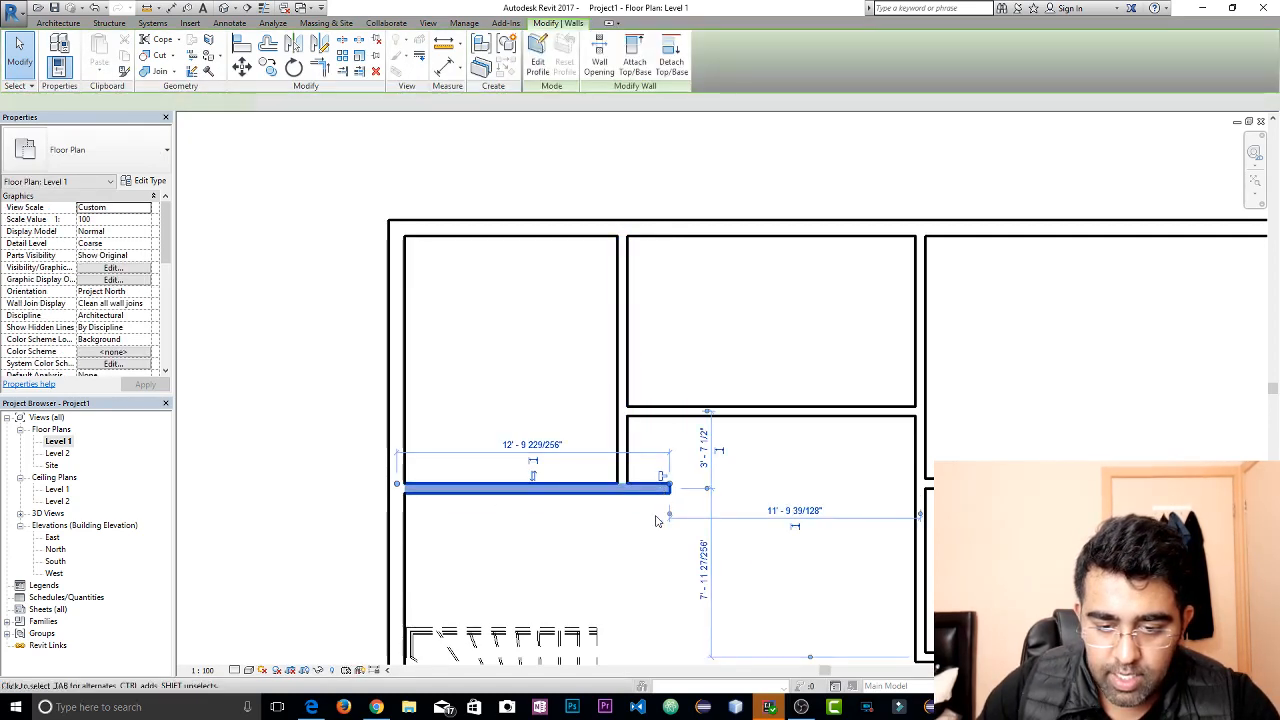
{"action": "left_click", "coordinate": [319, 66]}
{"action": "left_click", "coordinate": [621, 440]}
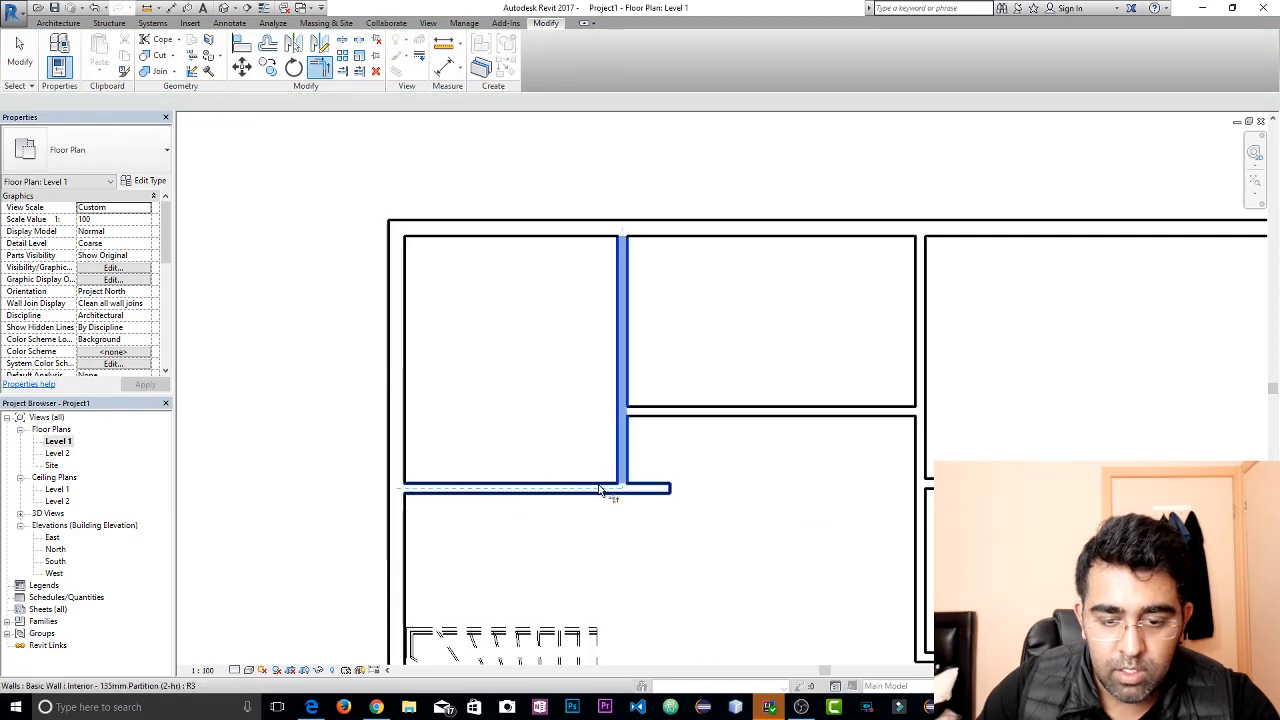
{"action": "left_click", "coordinate": [609, 490]}
{"action": "scroll", "coordinate": [640, 510], "scroll_direction": "up", "scroll_amount": 2}
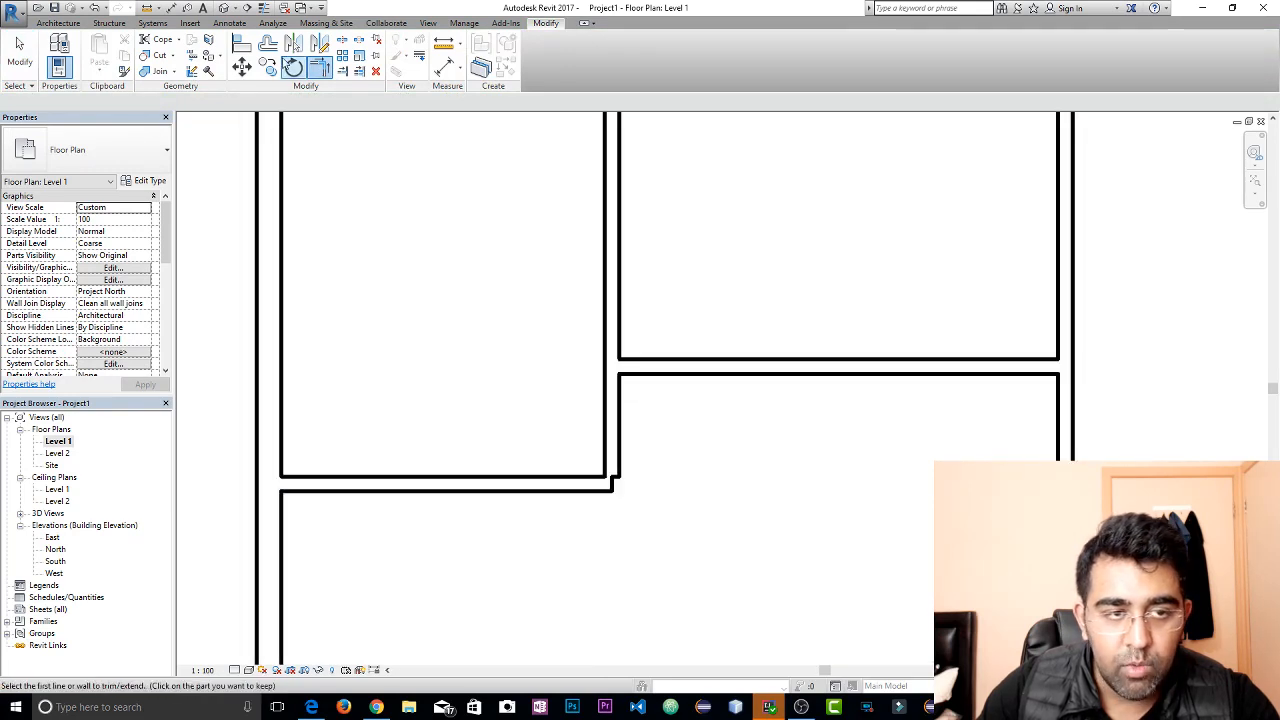
Align the trimmed horizontal partition's end with the outer face of the moved vertical partition
{"action": "key", "text": "a"}
{"action": "key", "text": "l"}
{"action": "left_click", "coordinate": [622, 472]}
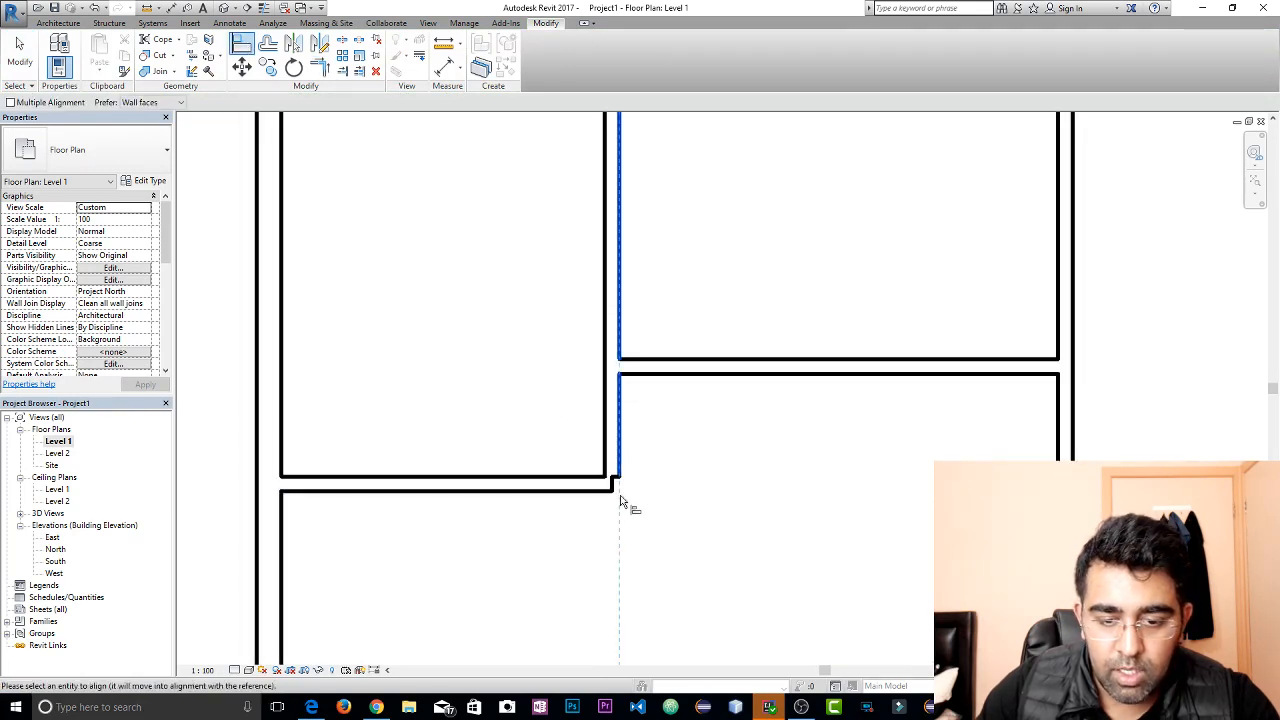
{"action": "left_click", "coordinate": [623, 494]}
{"action": "scroll", "coordinate": [702, 528], "scroll_direction": "down", "scroll_amount": 3}
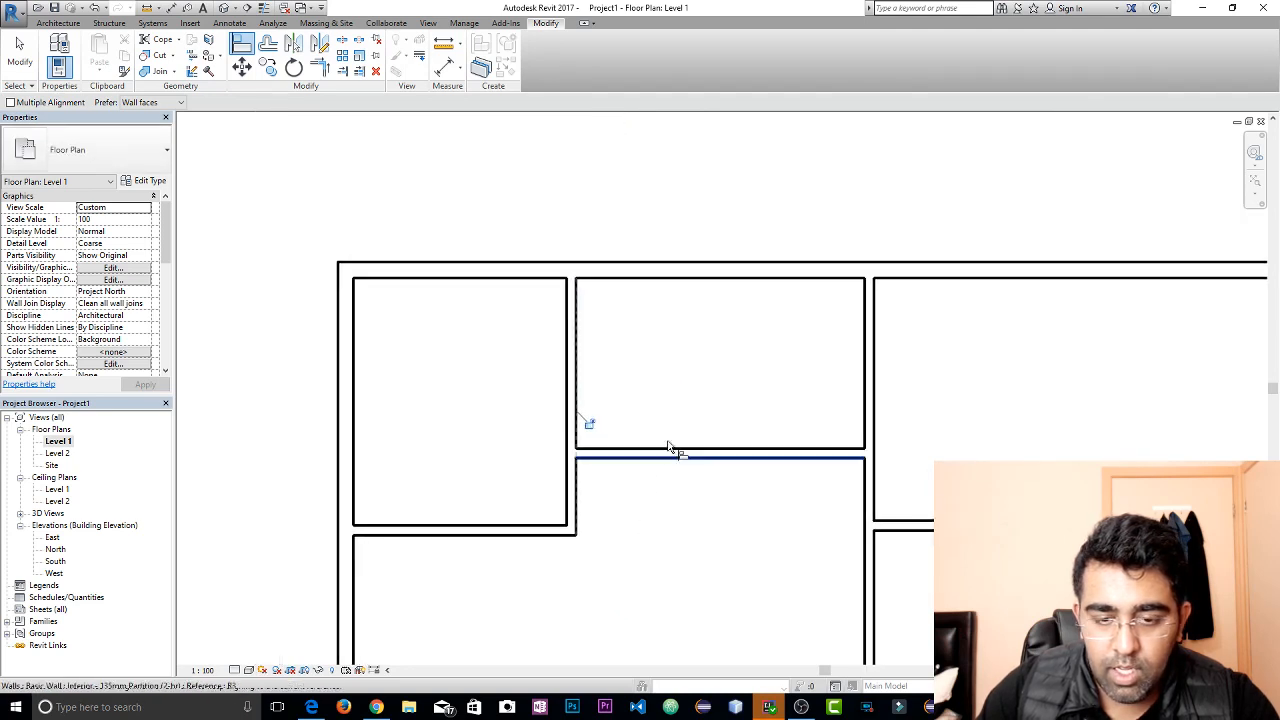
{"action": "key", "text": "Escape"}
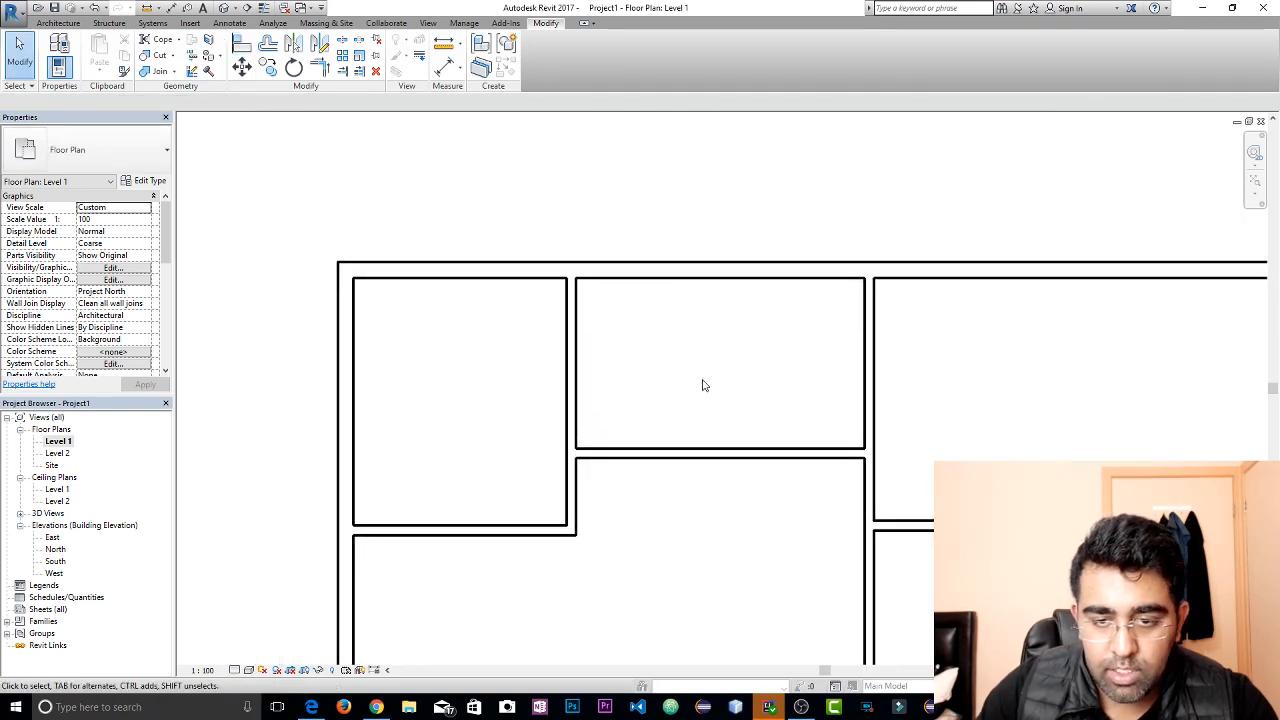
{"action": "scroll", "coordinate": [616, 411], "scroll_direction": "down", "scroll_amount": 2}
{"action": "middle_click_drag", "start_coordinate": [694, 463], "coordinate": [614, 323]}
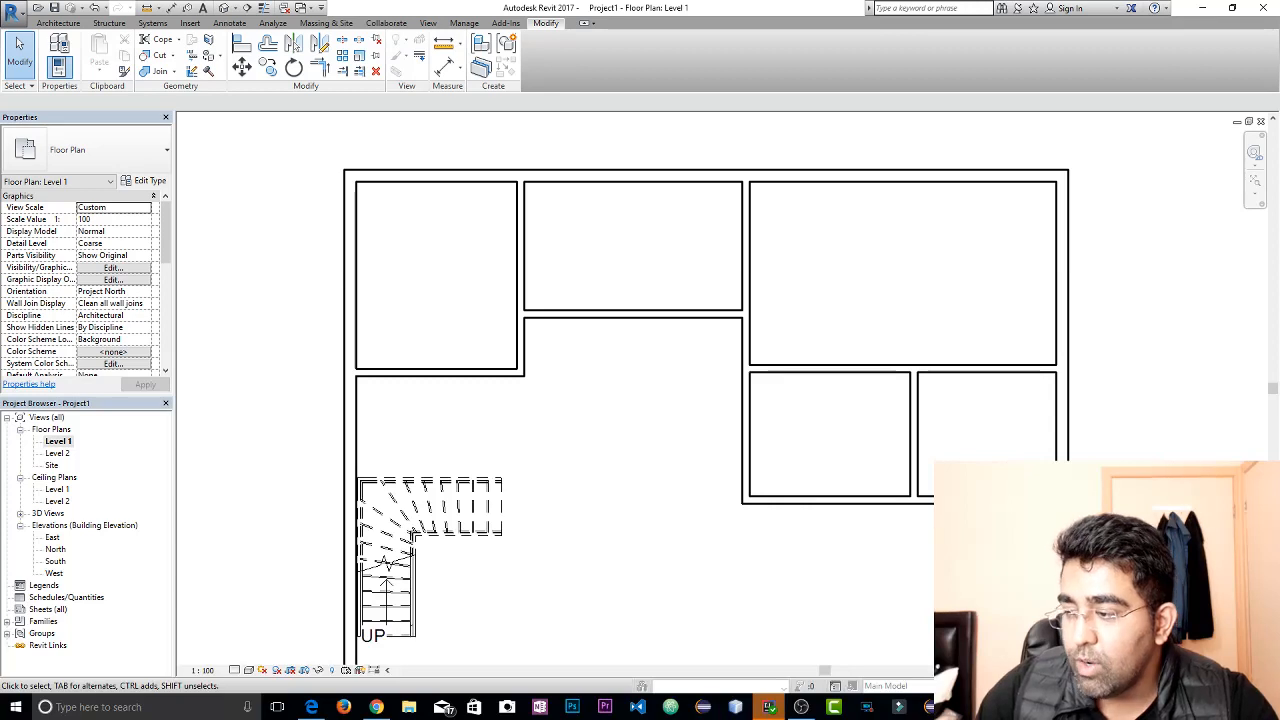
{"action": "scroll", "coordinate": [868, 334], "scroll_direction": "down", "scroll_amount": 1}
{"action": "middle_click_drag", "start_coordinate": [868, 338], "coordinate": [826, 260]}
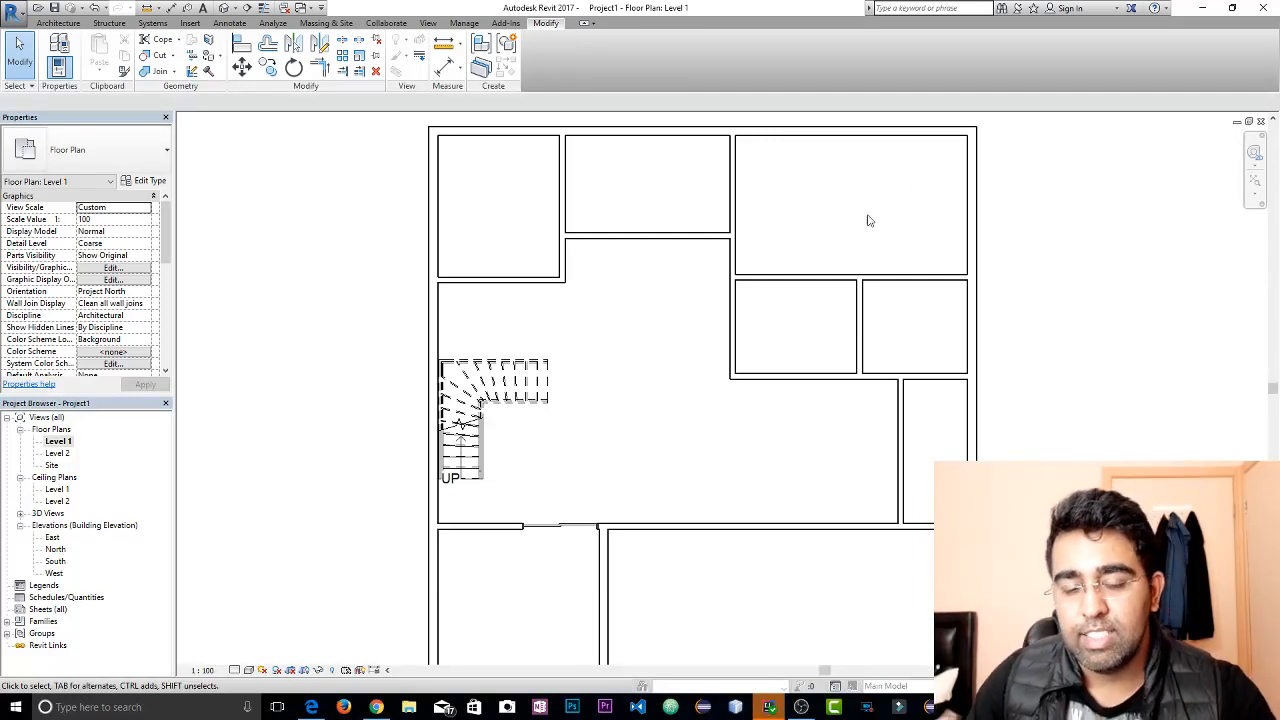
Launch AutoCAD 2017, switch to it and open the recent drawing 3d Curve Window
{"action": "left_click", "coordinate": [148, 703]}
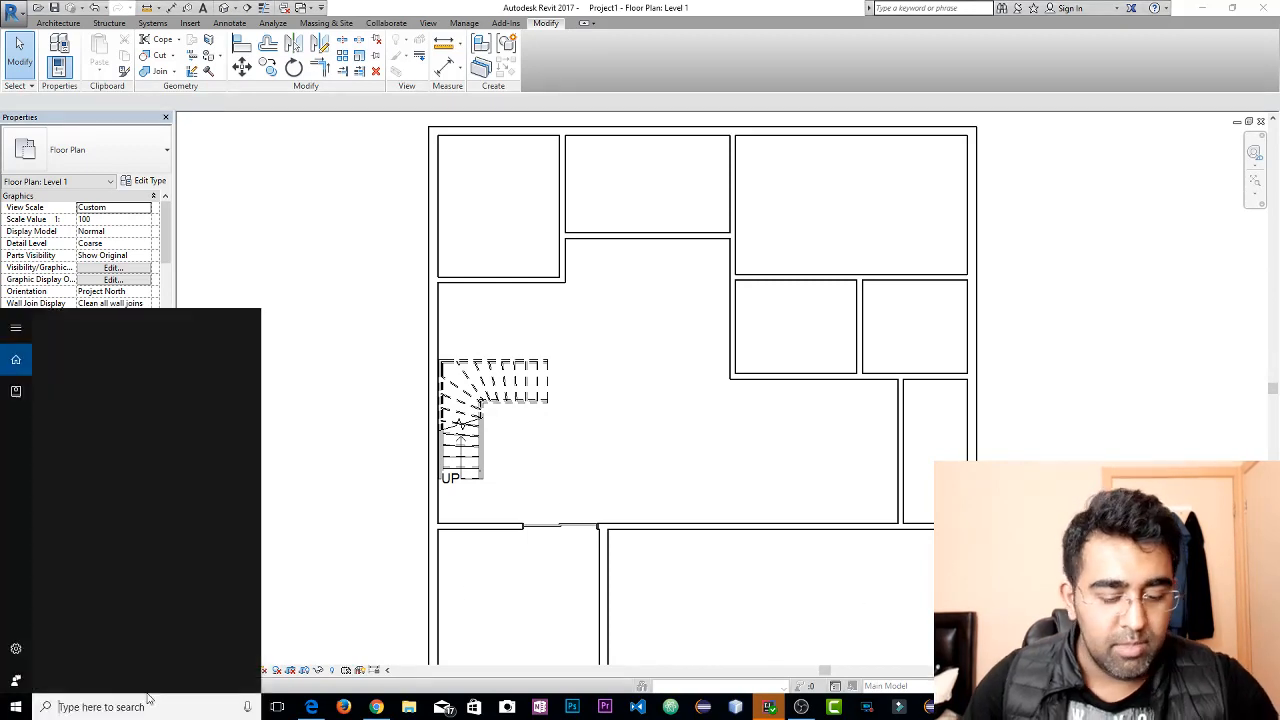
{"action": "type", "text": "autoc"}
{"action": "key", "text": "Return"}
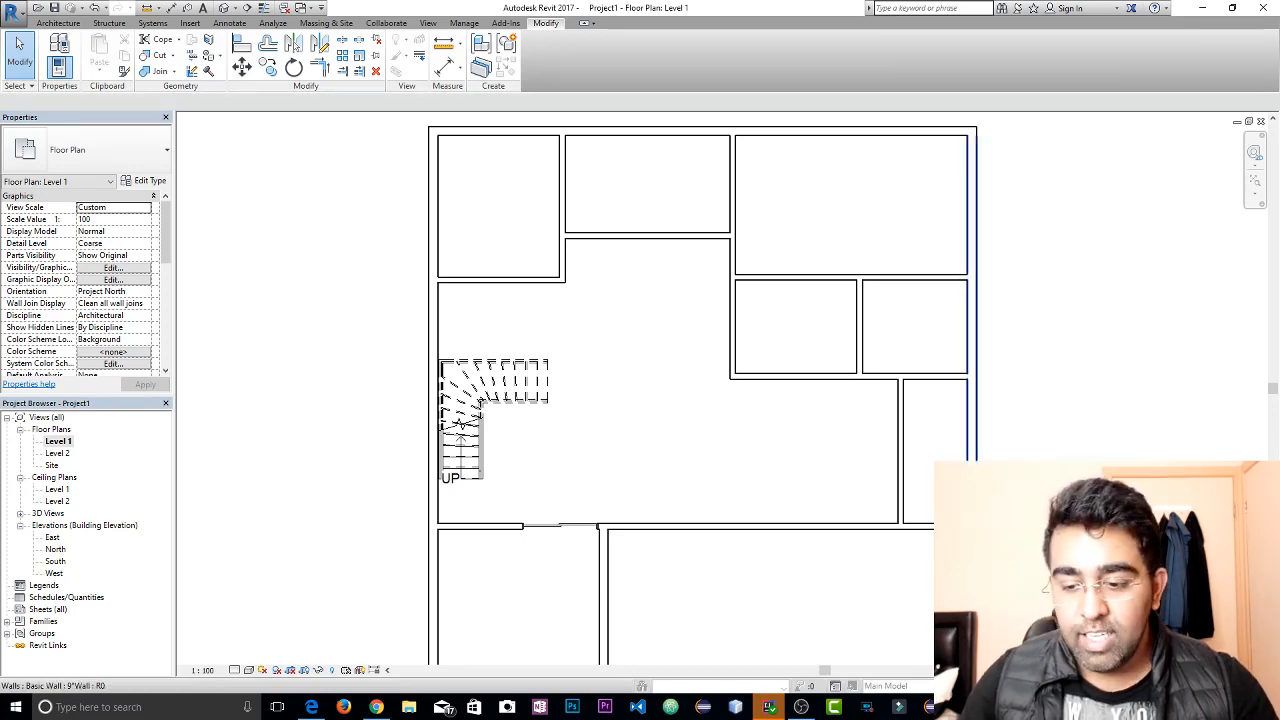
{"action": "left_click", "coordinate": [995, 707]}
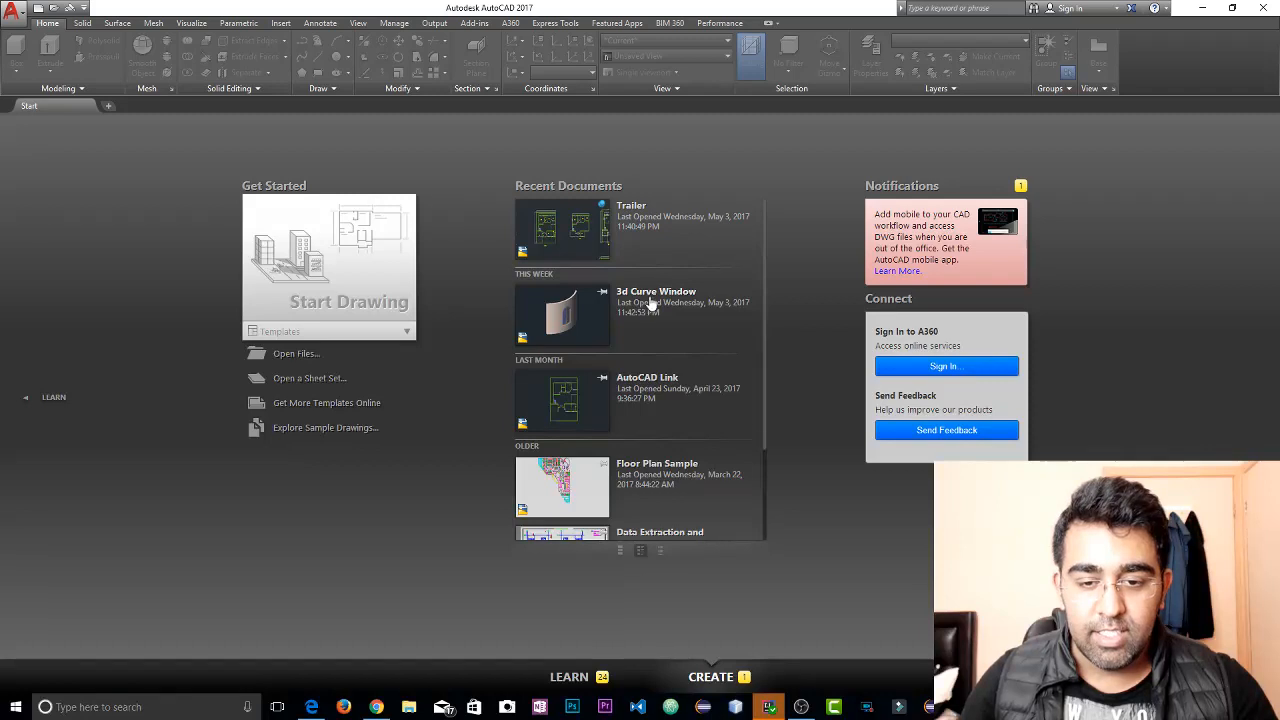
{"action": "left_click", "coordinate": [651, 302]}
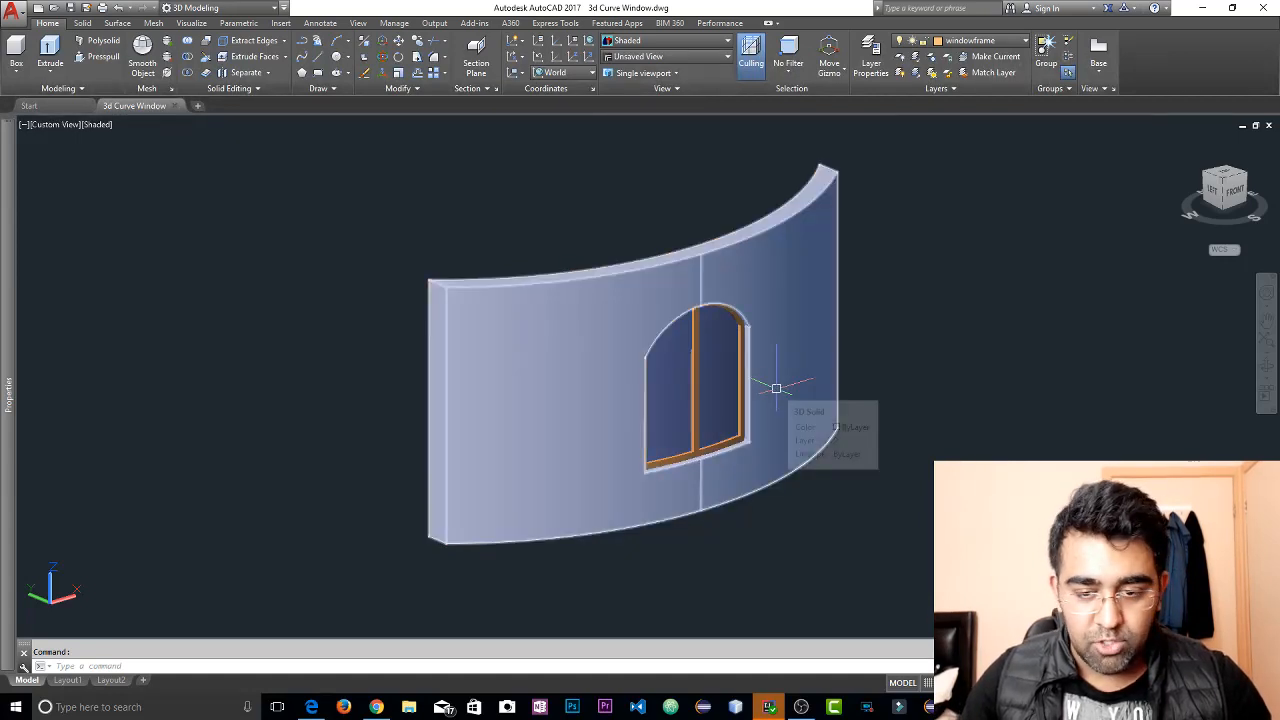
Inspect the curved wall from above and the front, and hide the wall solid around the arched window
{"action": "middle_click_drag", "start_coordinate": [766, 366], "coordinate": [900, 580], "text": "shift"}
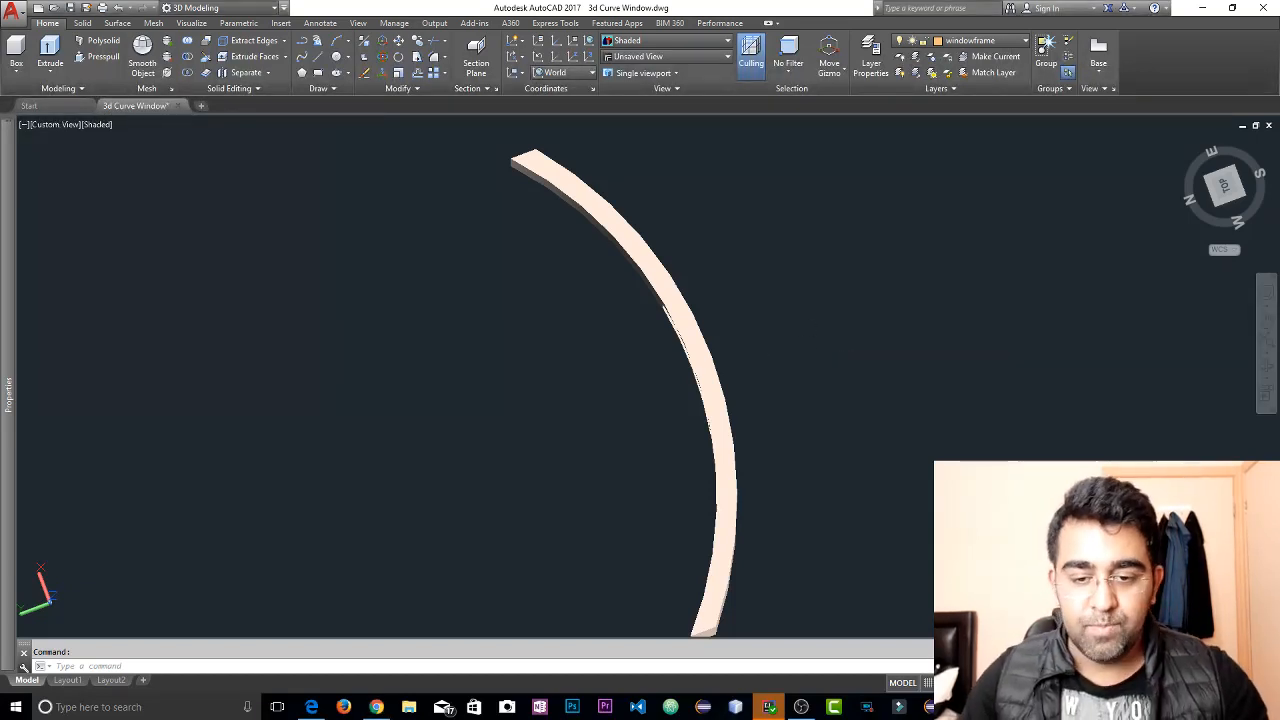
{"action": "middle_click_drag", "start_coordinate": [829, 463], "coordinate": [781, 526], "text": "shift"}
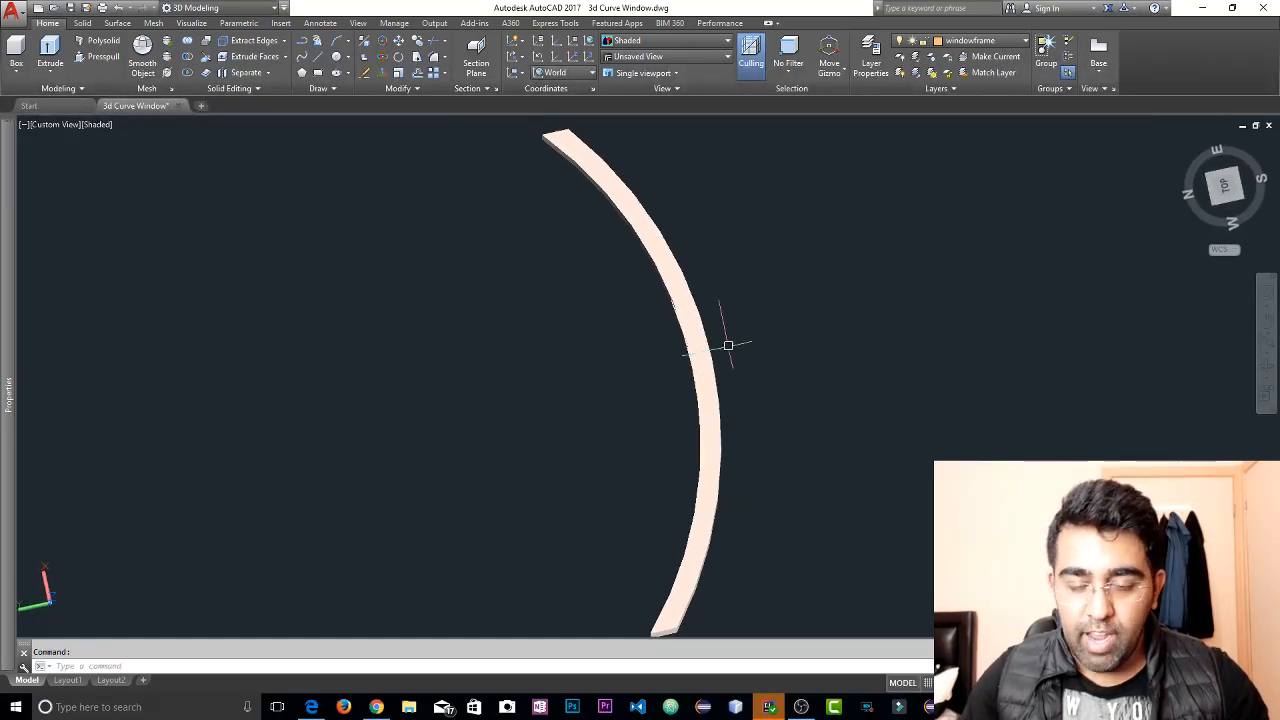
{"action": "middle_click_drag", "start_coordinate": [731, 346], "coordinate": [591, 249], "text": "shift"}
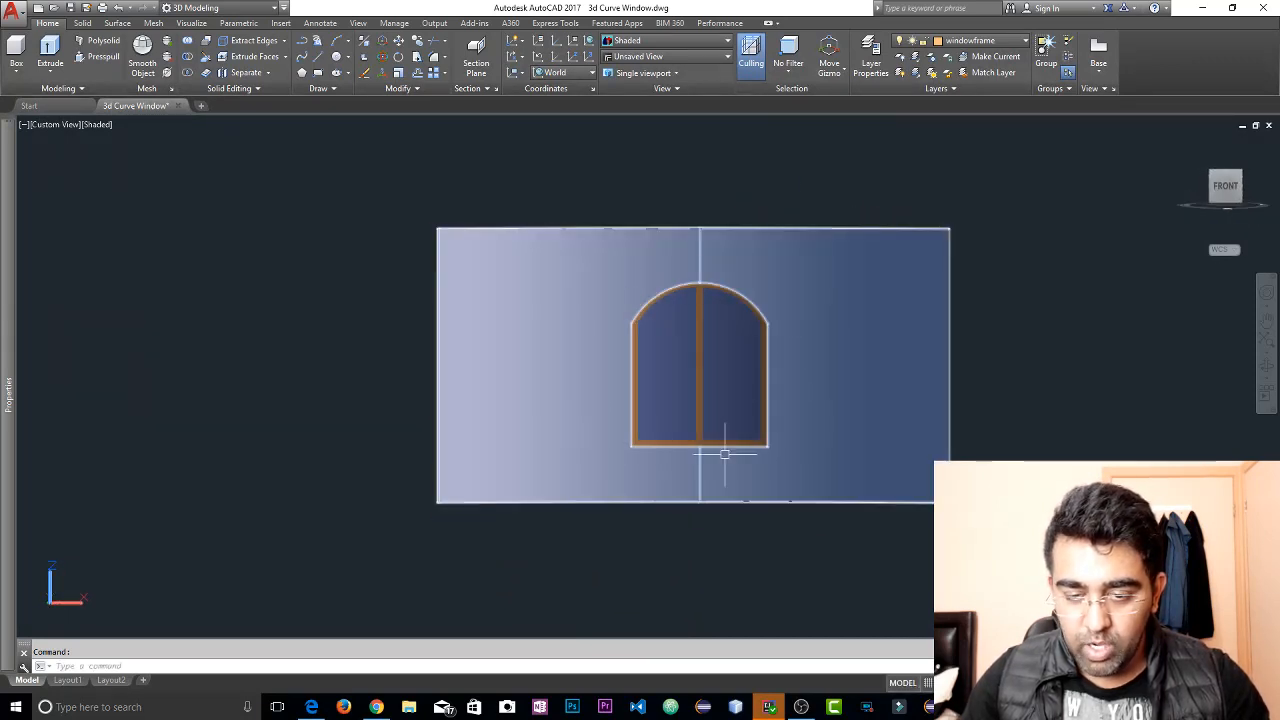
{"action": "middle_click_drag", "start_coordinate": [805, 289], "coordinate": [915, 459], "text": "shift"}
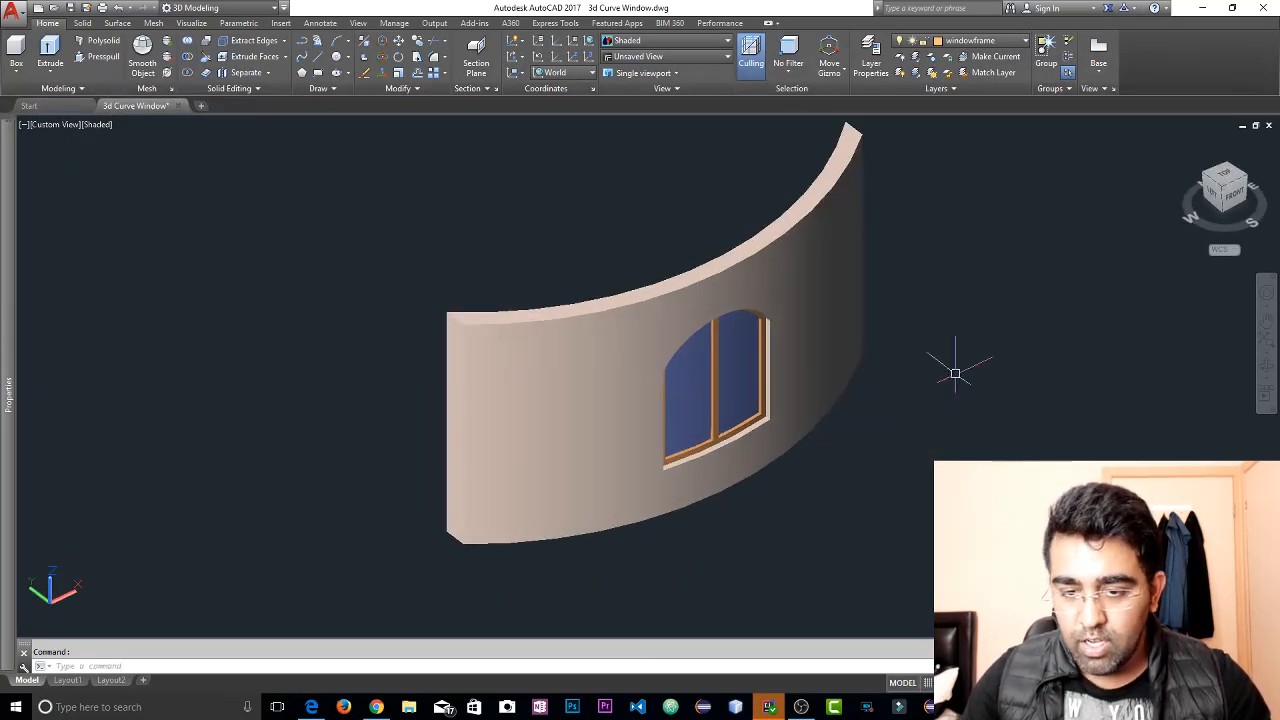
{"action": "left_click", "coordinate": [838, 352]}
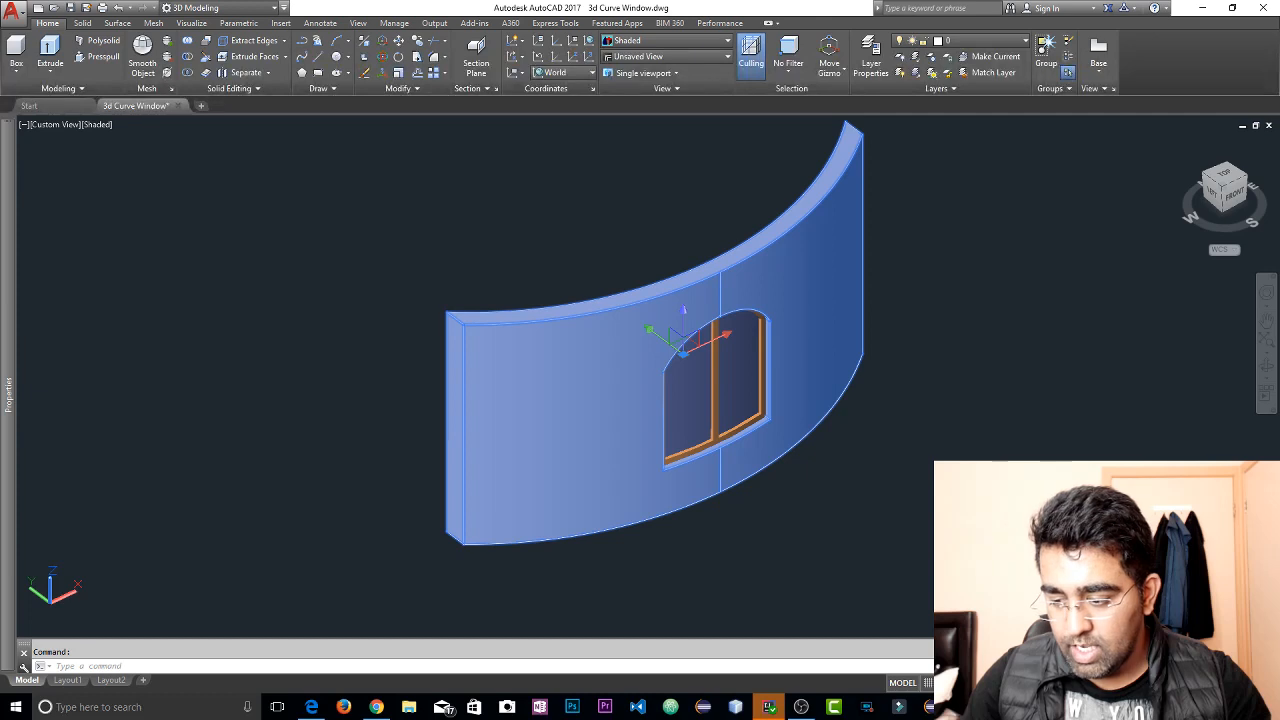
{"action": "left_click", "coordinate": [1188, 666]}
Examine the arched window frame's curvature from above and its lower corner from the front
{"action": "scroll", "coordinate": [674, 297], "scroll_direction": "up", "scroll_amount": 8}
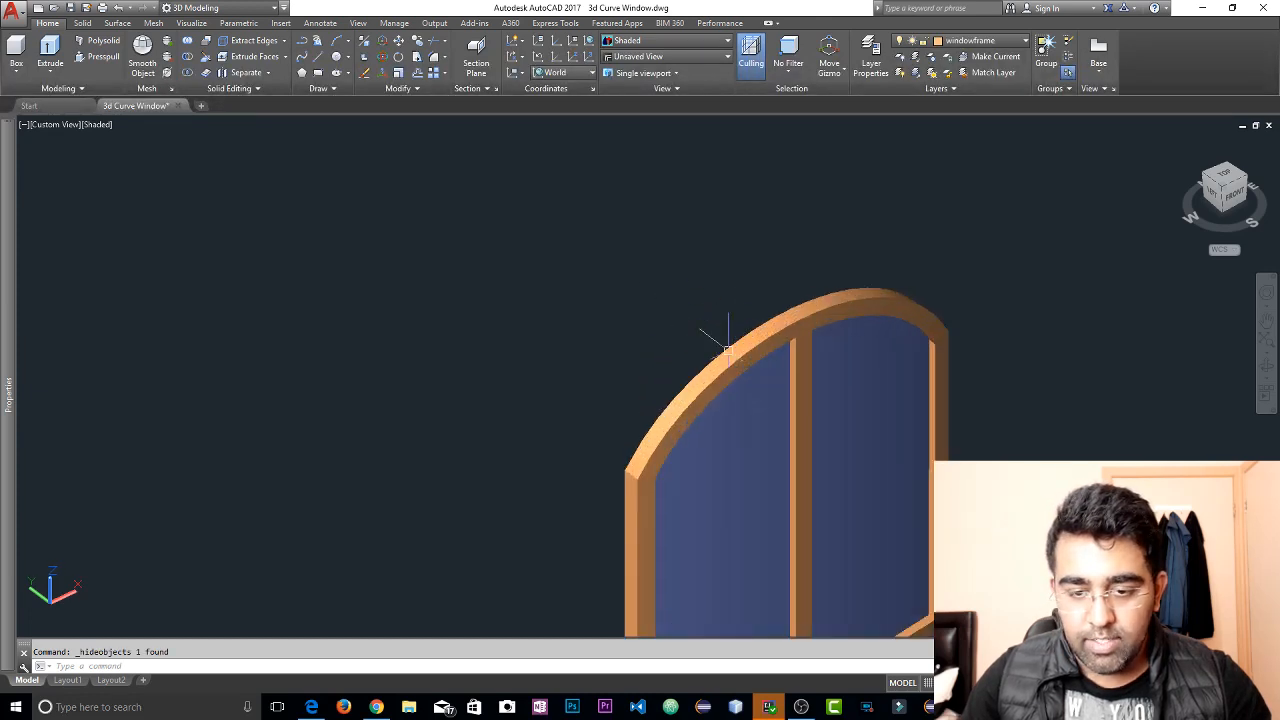
{"action": "middle_click_drag", "start_coordinate": [810, 366], "coordinate": [783, 320], "text": "shift"}
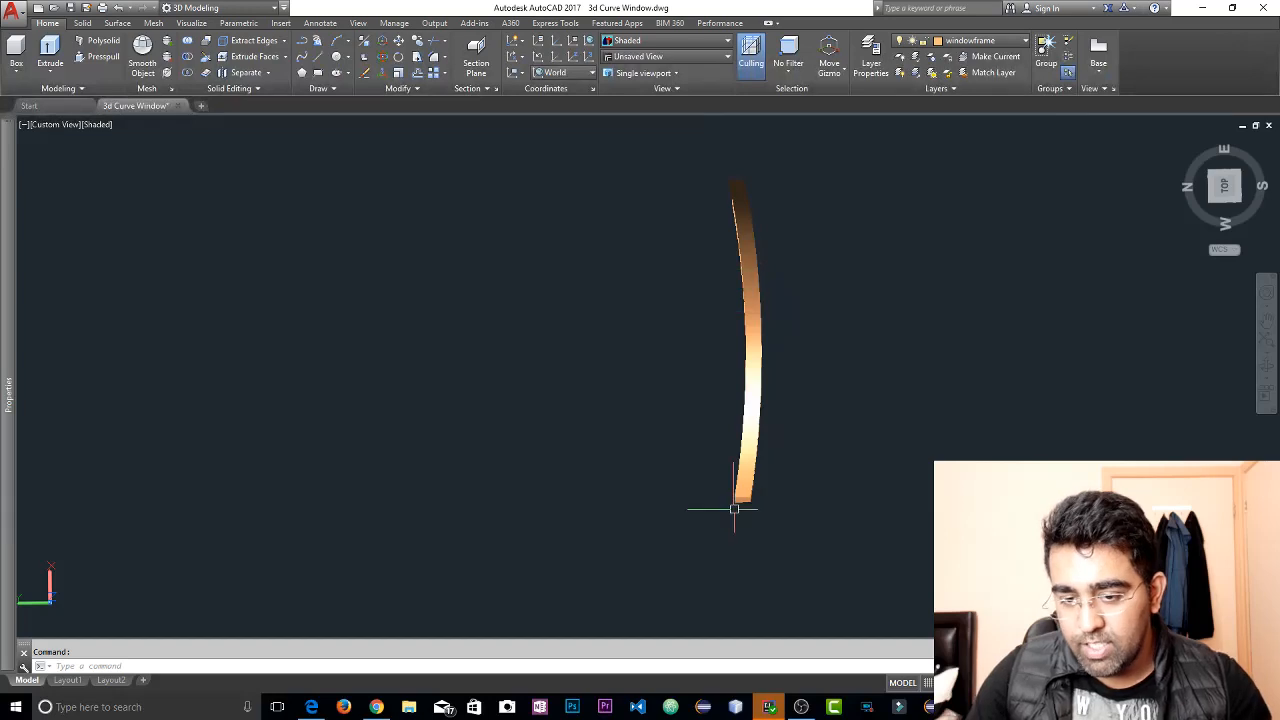
{"action": "right_click", "coordinate": [759, 380]}
{"action": "left_click", "coordinate": [919, 321]}
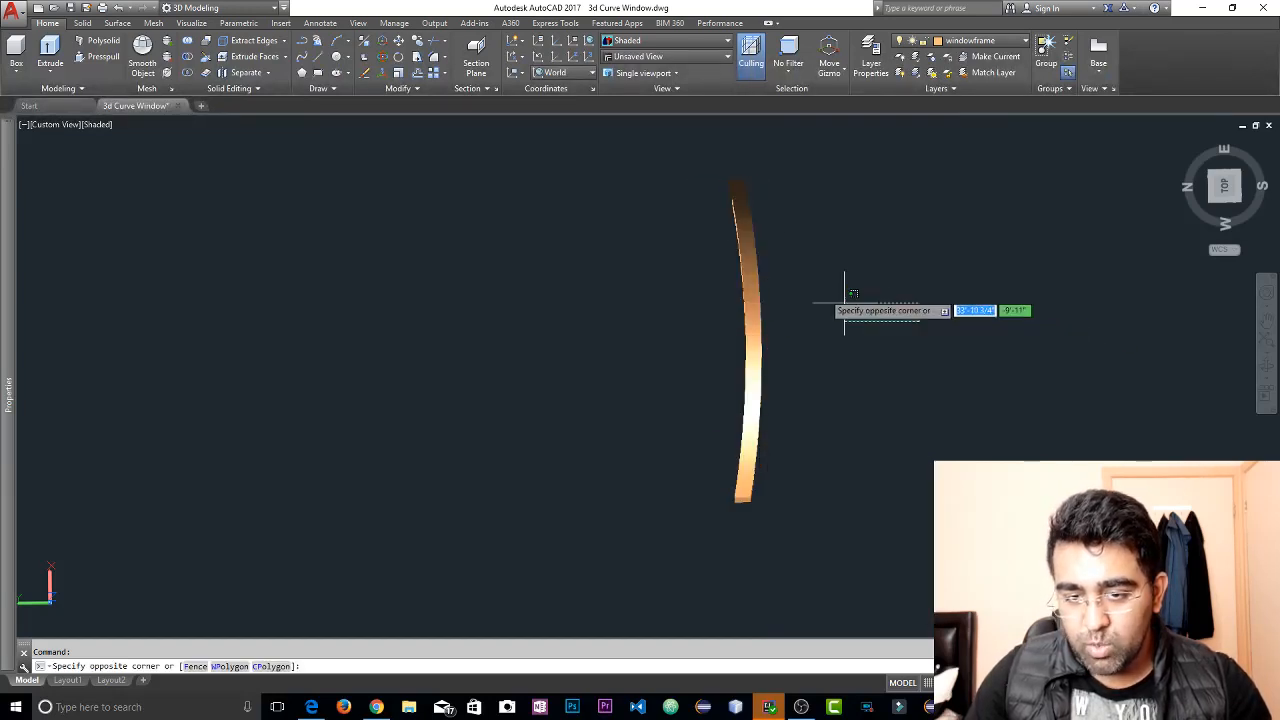
{"action": "left_click", "coordinate": [889, 306]}
{"action": "key", "text": "Escape"}
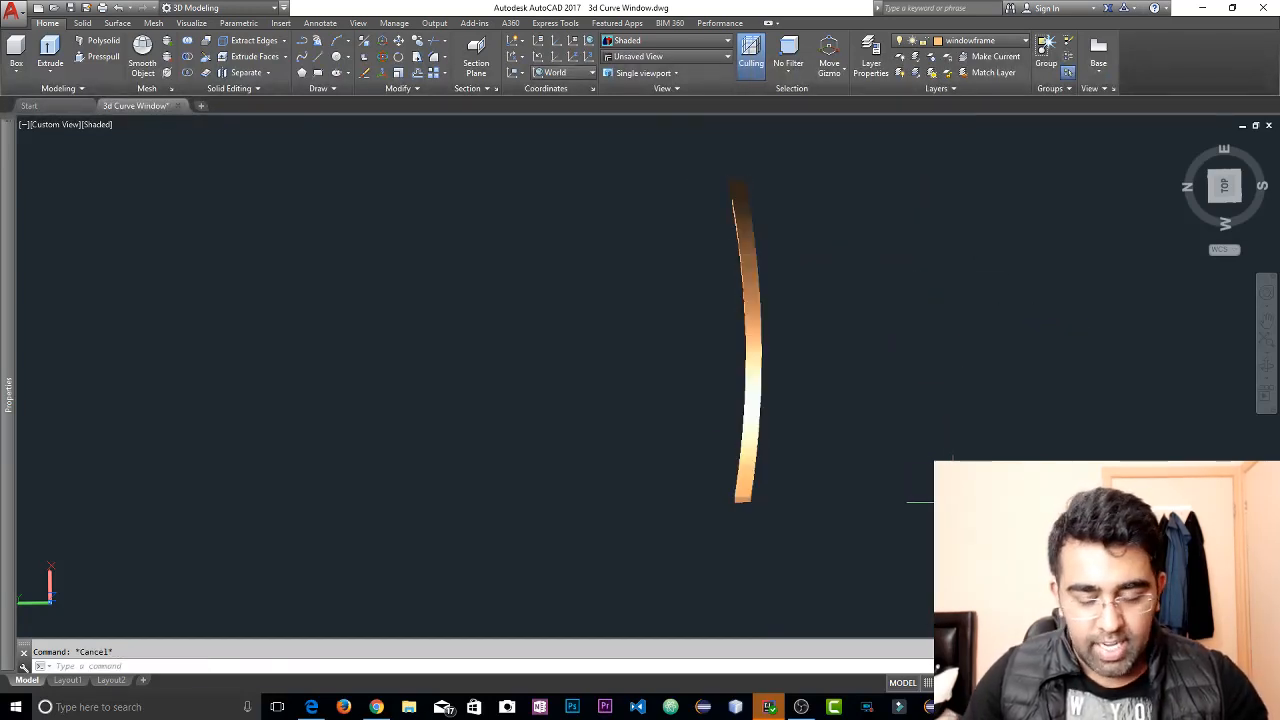
{"action": "middle_click_drag", "start_coordinate": [938, 502], "coordinate": [792, 312], "text": "shift"}
{"action": "scroll", "coordinate": [604, 420], "scroll_direction": "up", "scroll_amount": 7}
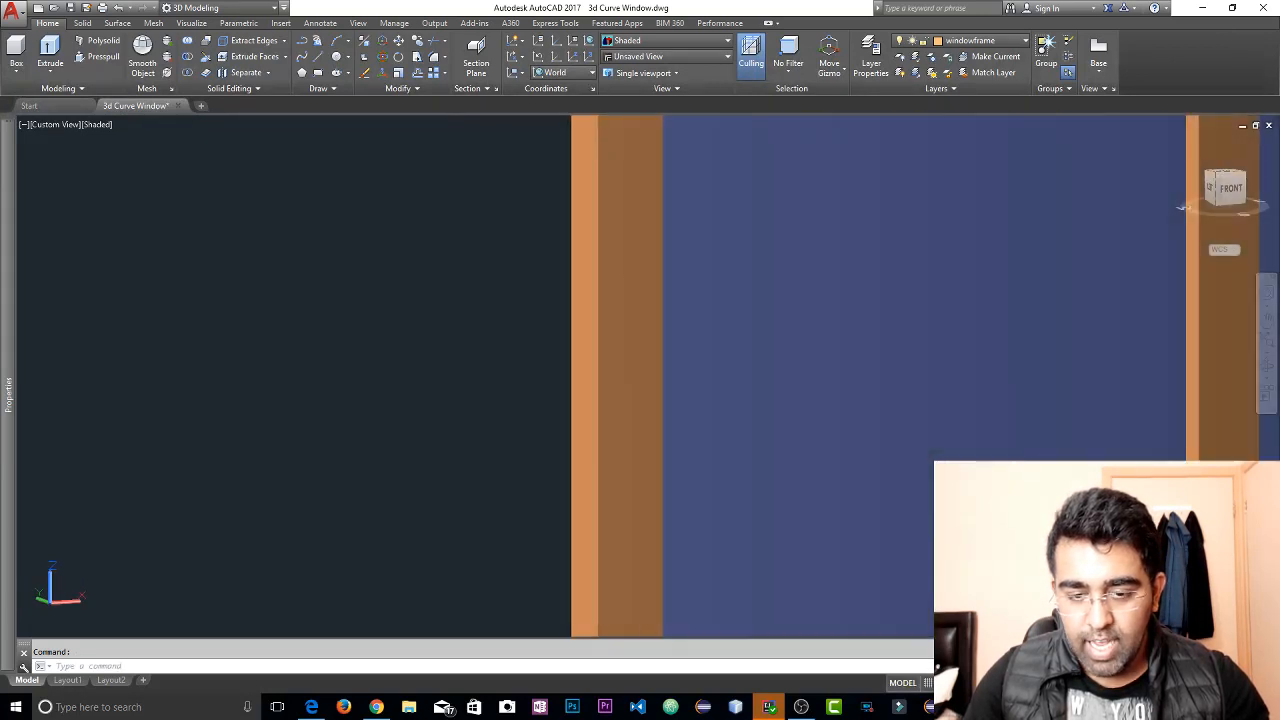
{"action": "scroll", "coordinate": [658, 420], "scroll_direction": "down", "scroll_amount": 5}
{"action": "scroll", "coordinate": [686, 371], "scroll_direction": "down", "scroll_amount": 5}
{"action": "scroll", "coordinate": [663, 486], "scroll_direction": "up", "scroll_amount": 7}
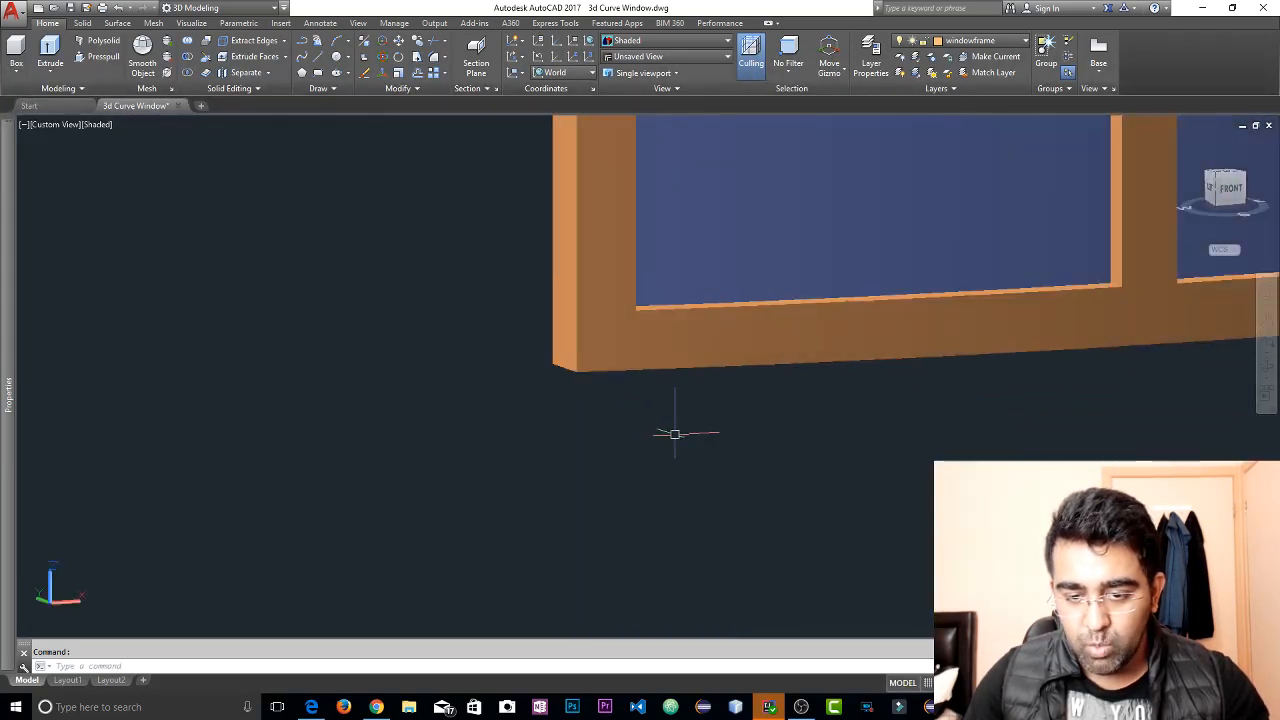
{"action": "scroll", "coordinate": [706, 389], "scroll_direction": "down", "scroll_amount": 8}
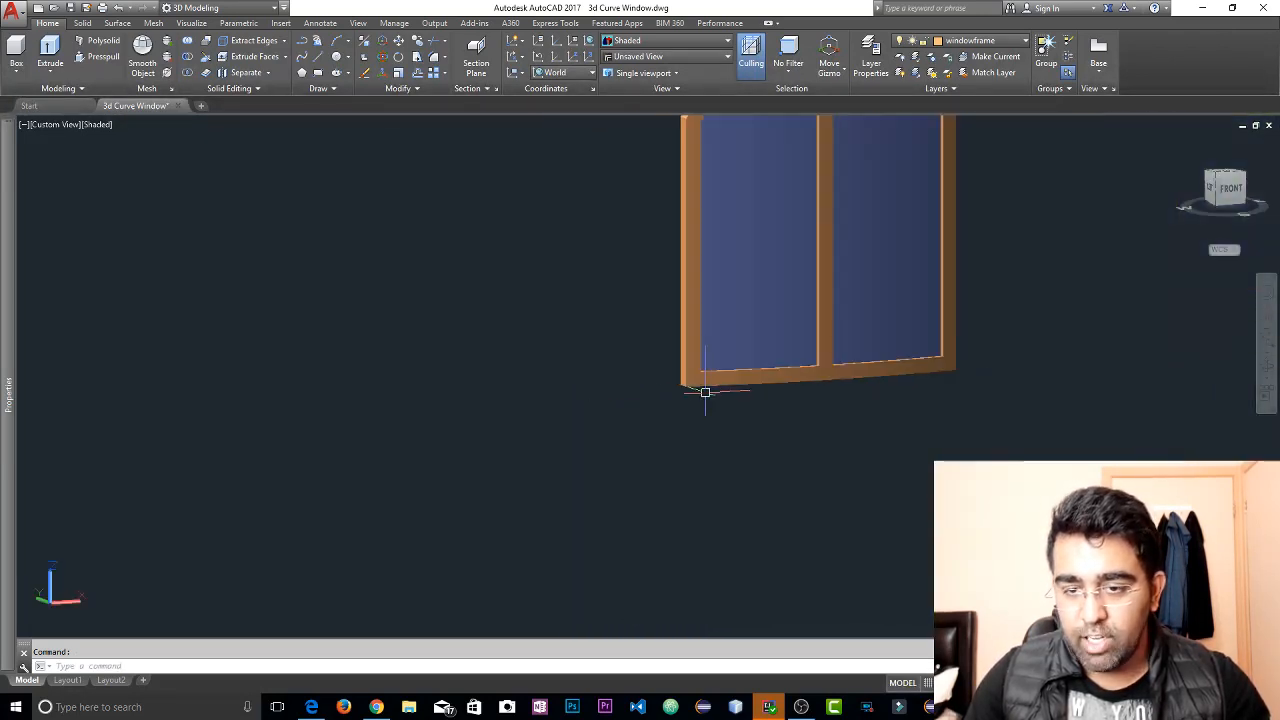
Hide the arched window frame, leaving only the glass in view
{"action": "scroll", "coordinate": [844, 295], "scroll_direction": "up", "scroll_amount": 6}
{"action": "left_click", "coordinate": [784, 305]}
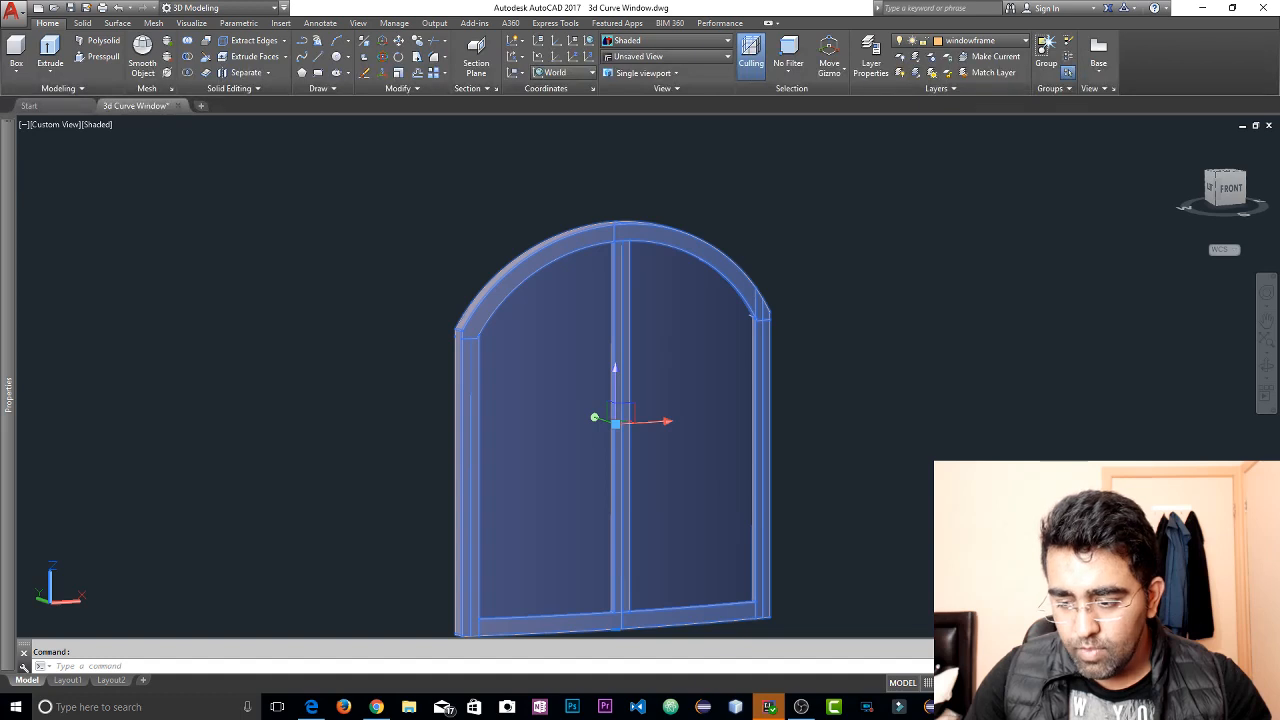
{"action": "scroll", "coordinate": [743, 409], "scroll_direction": "down", "scroll_amount": 4}
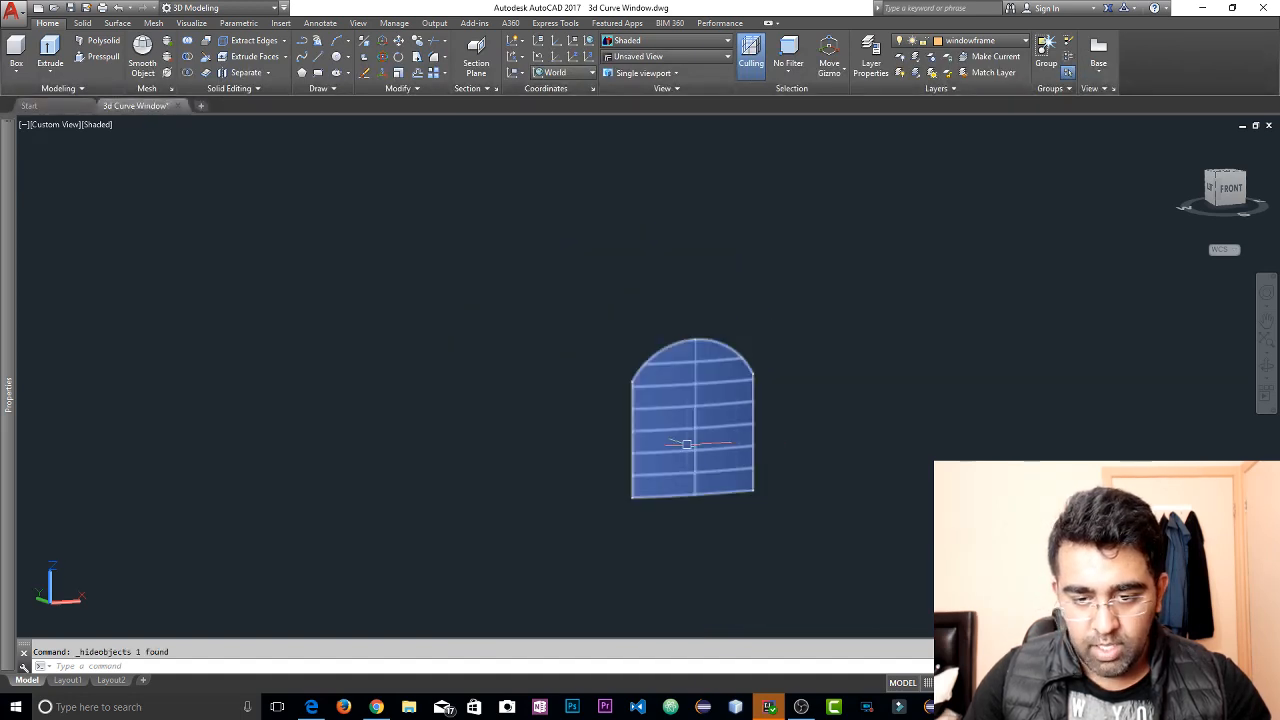
Examine the curved glass surface from above and at an angle, and check its object type and layer
{"action": "middle_click_drag", "start_coordinate": [743, 420], "coordinate": [837, 649], "text": "shift"}
{"action": "scroll", "coordinate": [677, 496], "scroll_direction": "up", "scroll_amount": 5}
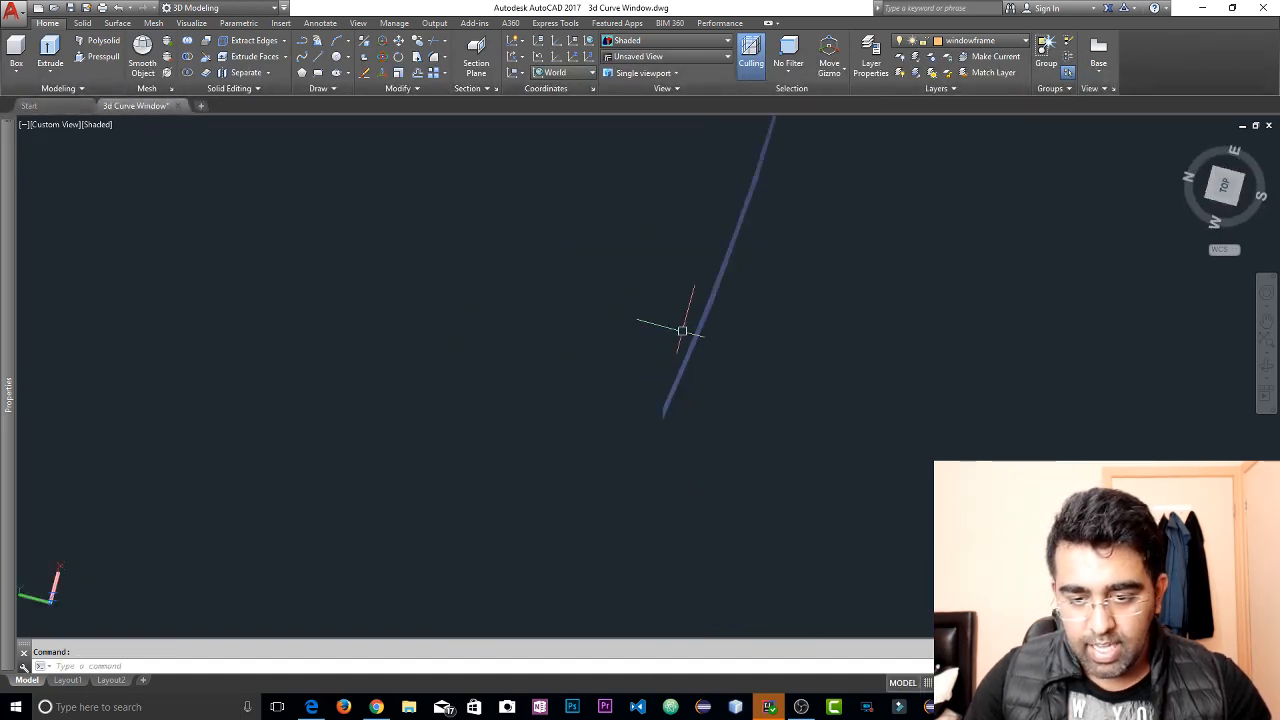
{"action": "middle_click_drag", "start_coordinate": [753, 295], "coordinate": [781, 406]}
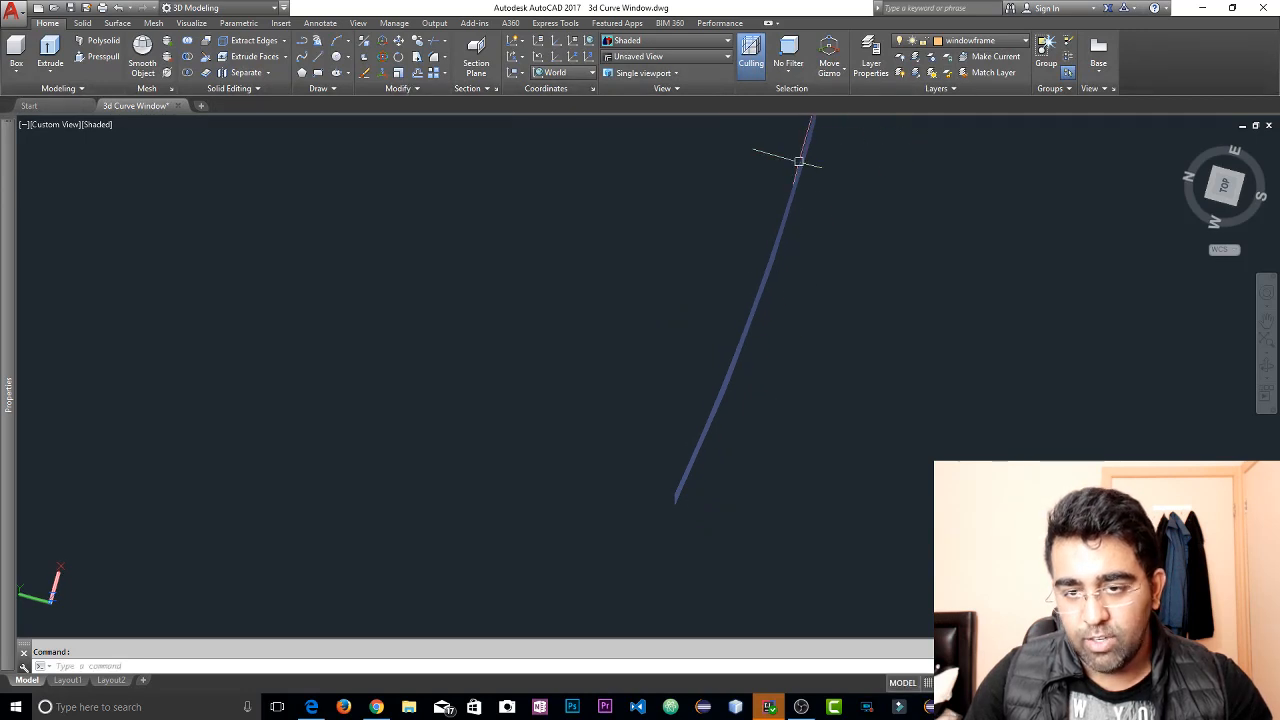
{"action": "middle_click_drag", "start_coordinate": [925, 357], "coordinate": [820, 289], "text": "shift"}
{"action": "scroll", "coordinate": [777, 329], "scroll_direction": "down", "scroll_amount": 3}
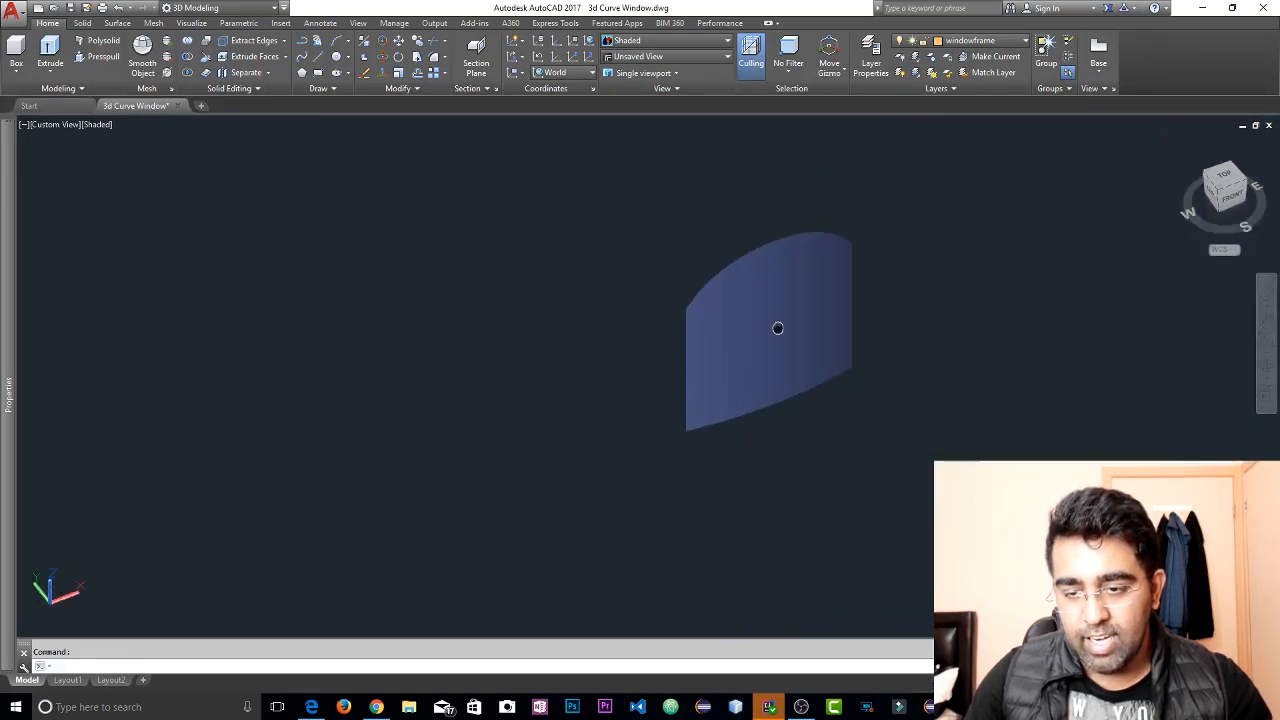
{"action": "scroll", "coordinate": [724, 293], "scroll_direction": "up", "scroll_amount": 2}
{"action": "scroll", "coordinate": [724, 293], "scroll_direction": "up", "scroll_amount": 2}
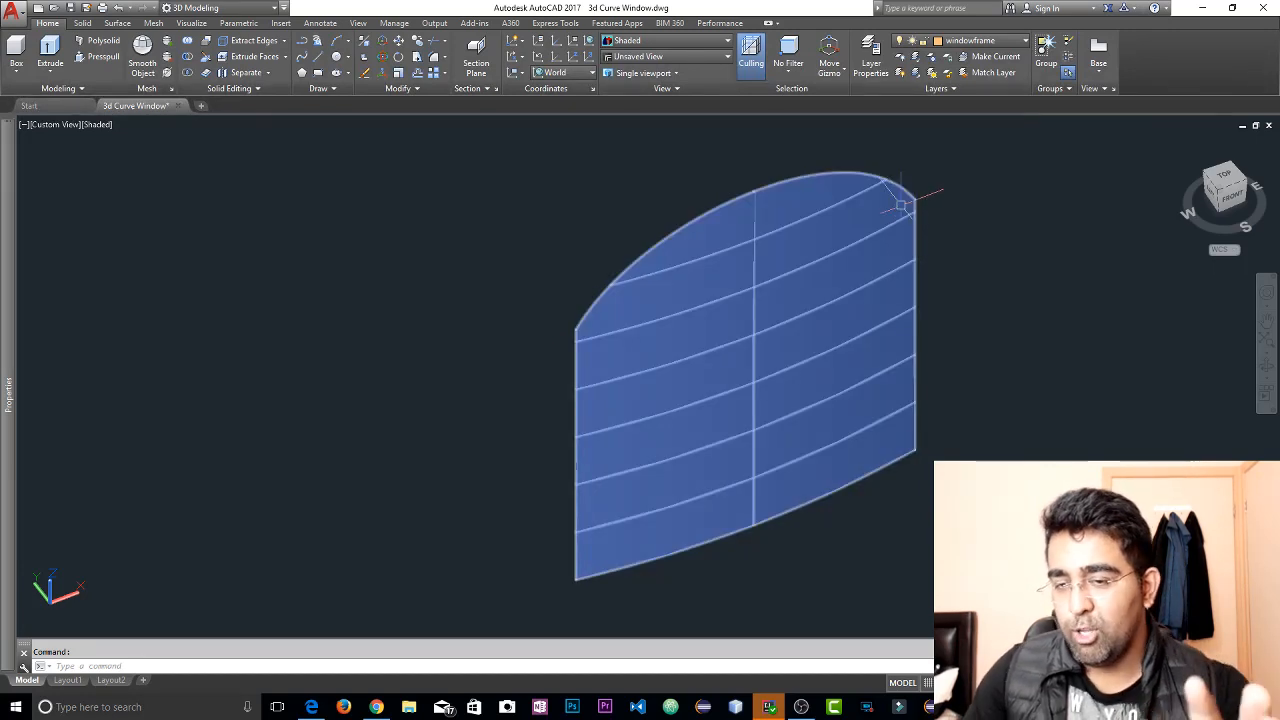
{"action": "mouse_move", "coordinate": [902, 205]}
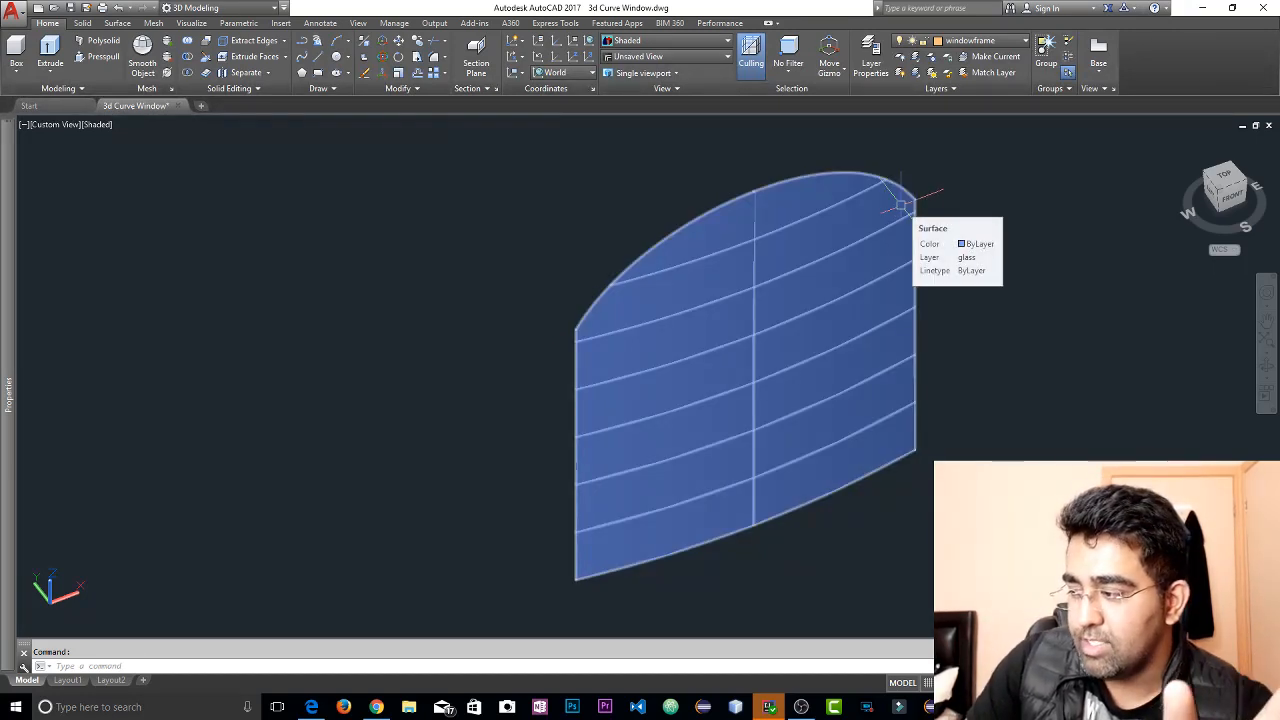
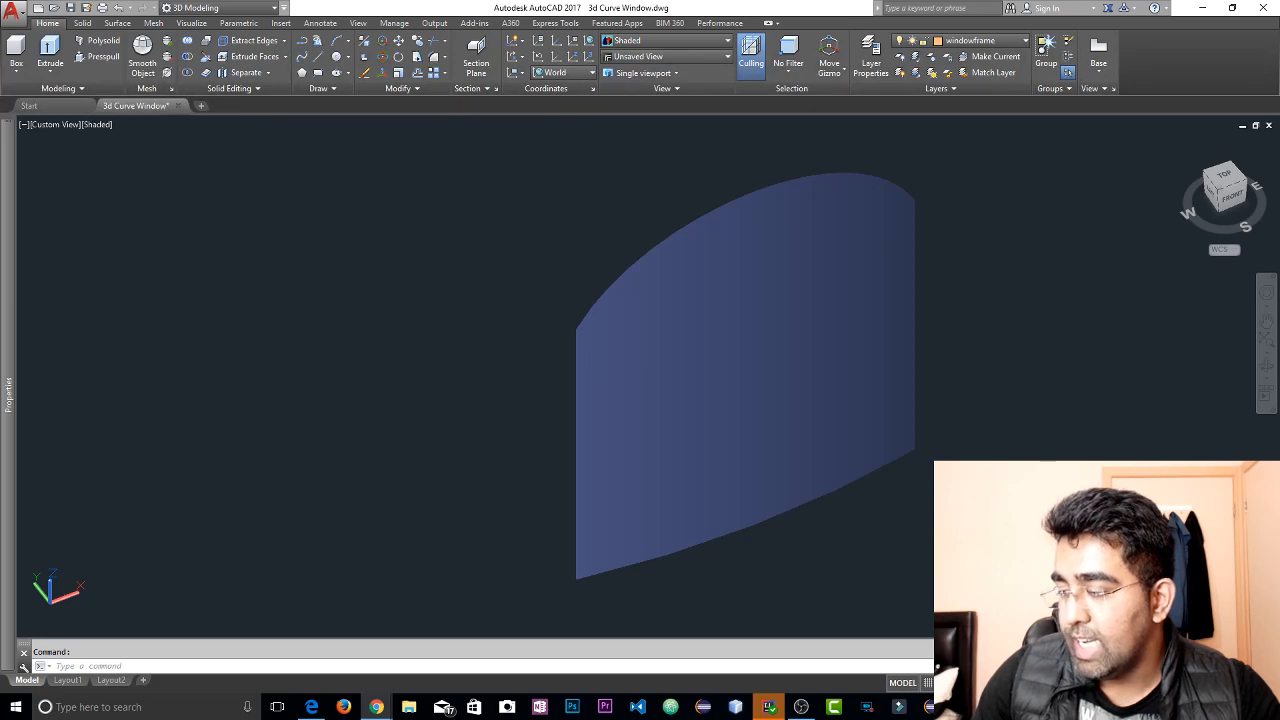
Switch to the browser showing Aussie Plaza, enlarge its window, and look through the home page's new arrivals and sale products
{"action": "left_click_drag", "start_coordinate": [1279, 120], "coordinate": [718, 47]}
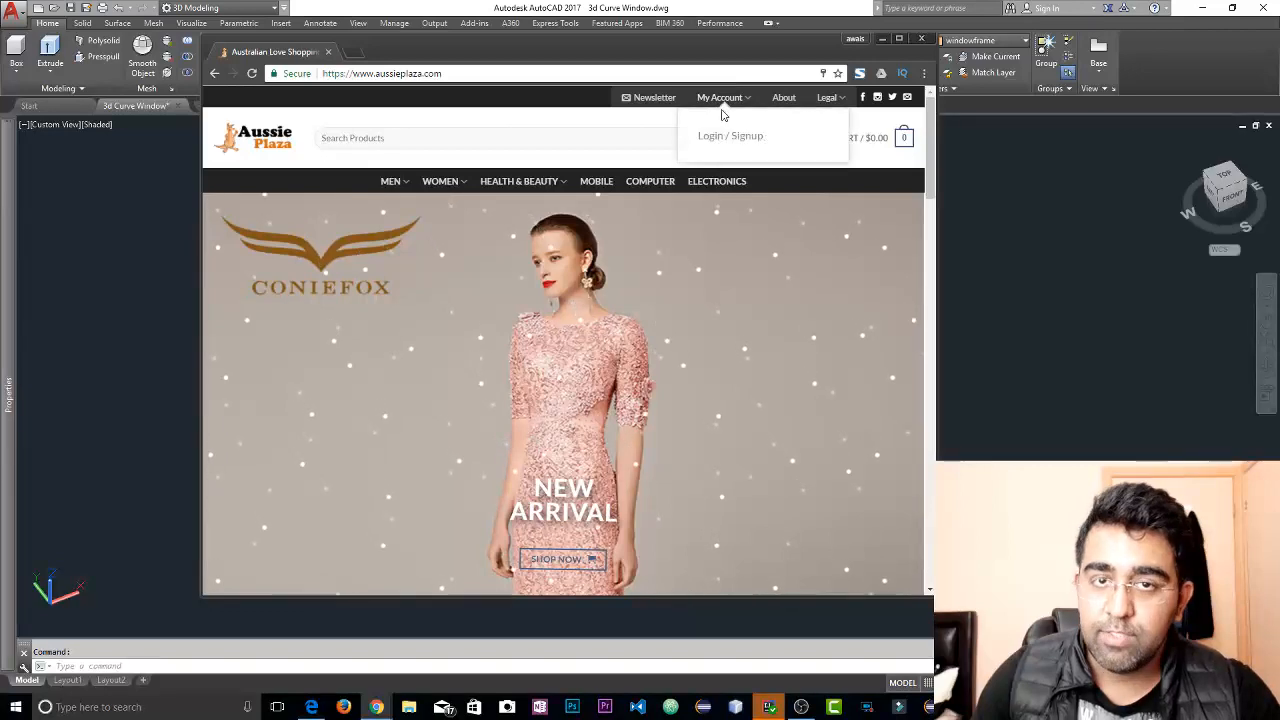
{"action": "scroll", "coordinate": [698, 210], "scroll_direction": "down", "scroll_amount": 8}
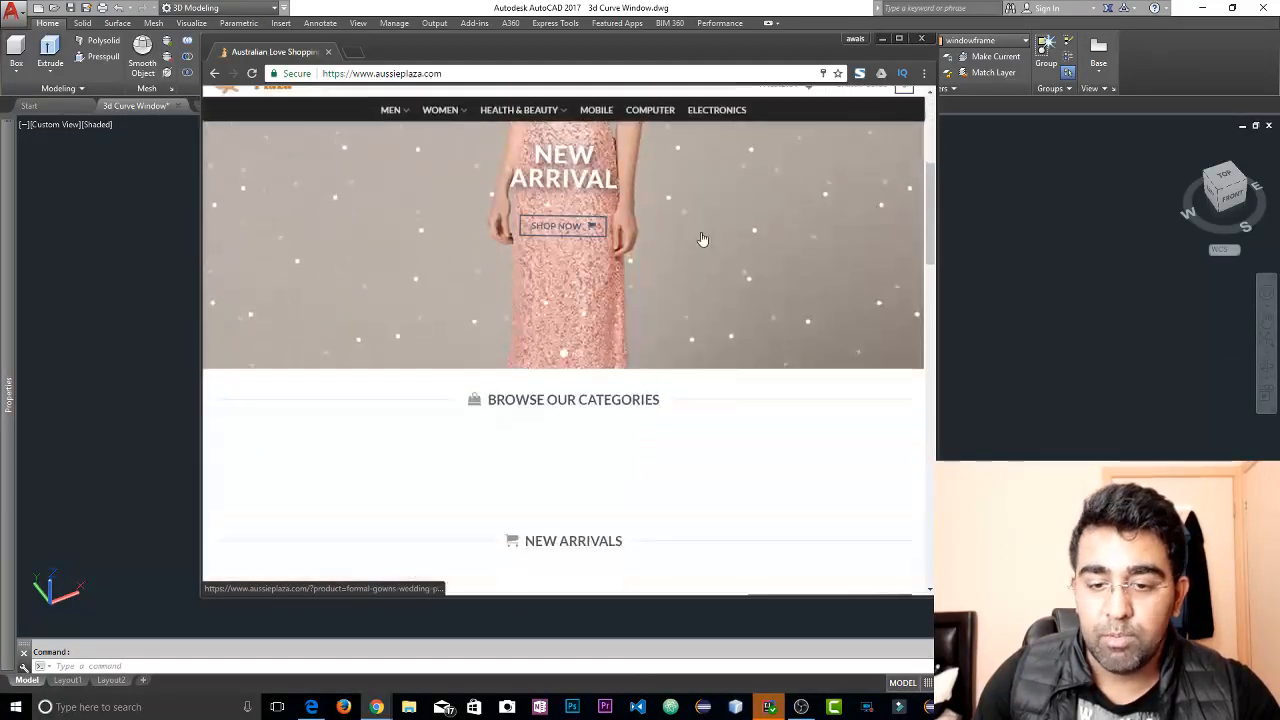
{"action": "left_click_drag", "start_coordinate": [929, 592], "coordinate": [1218, 645]}
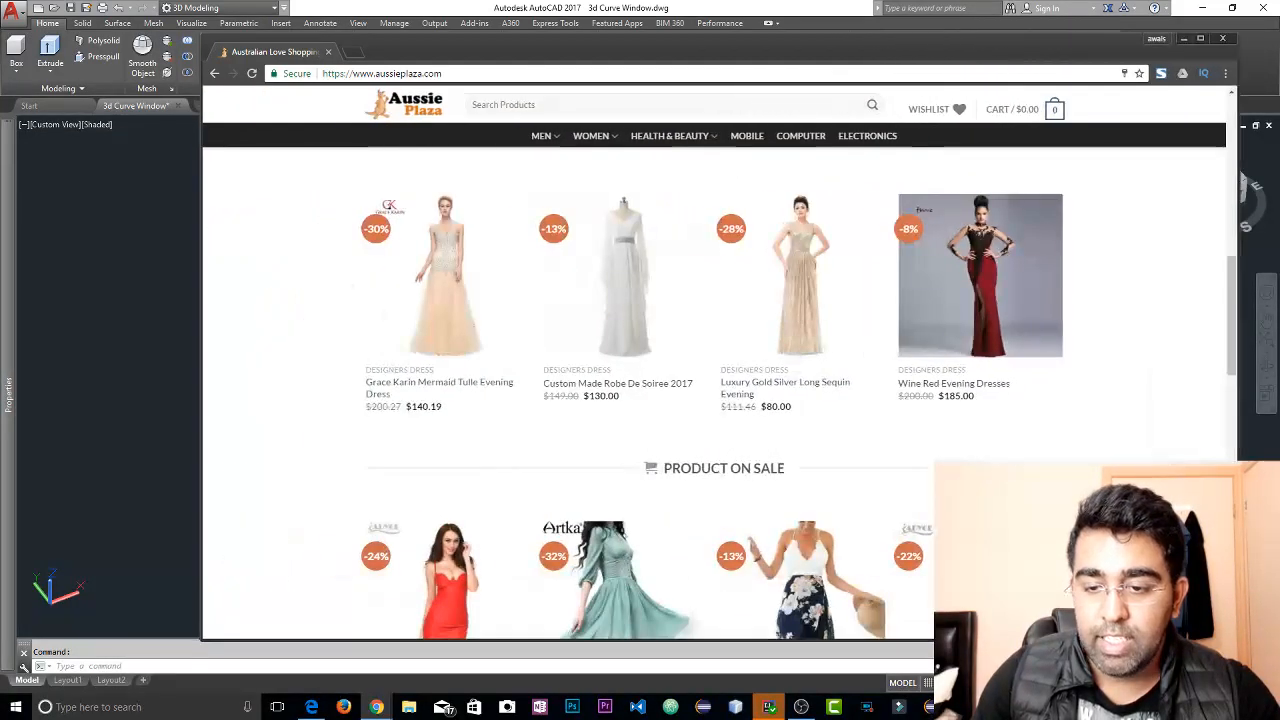
{"action": "scroll", "coordinate": [885, 295], "scroll_direction": "down", "scroll_amount": 3}
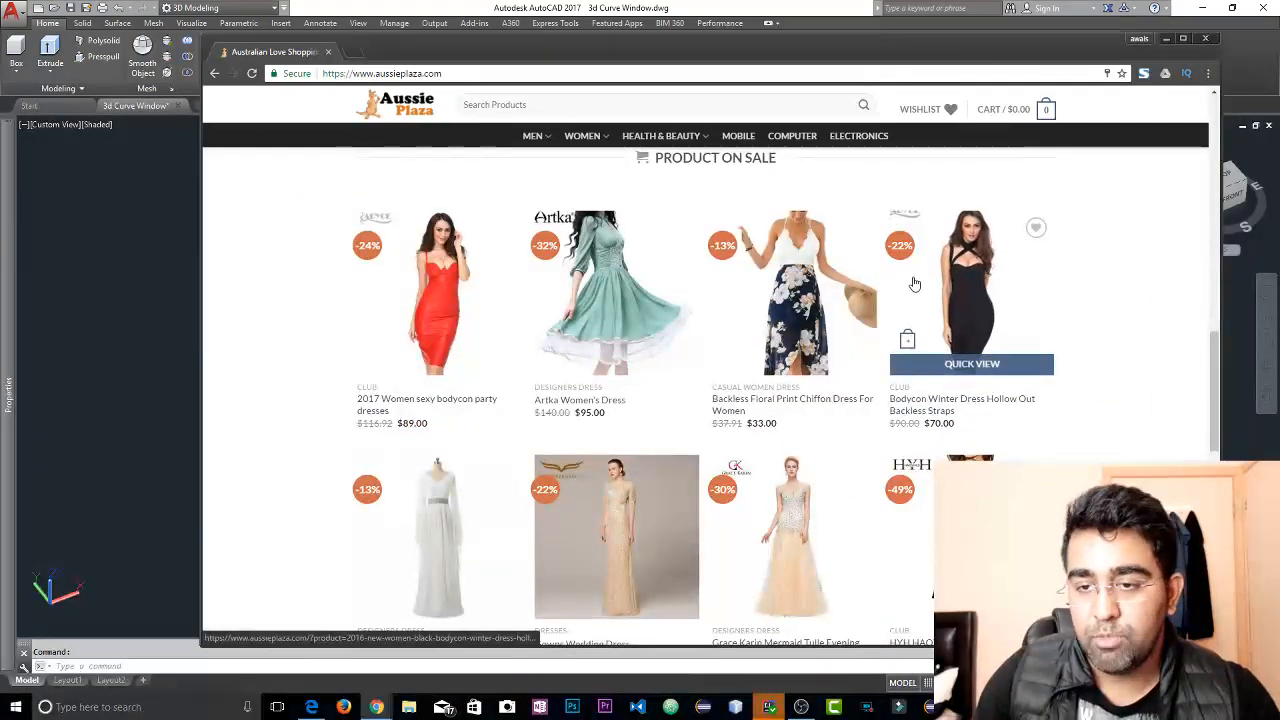
{"action": "scroll", "coordinate": [990, 320], "scroll_direction": "down", "scroll_amount": 8}
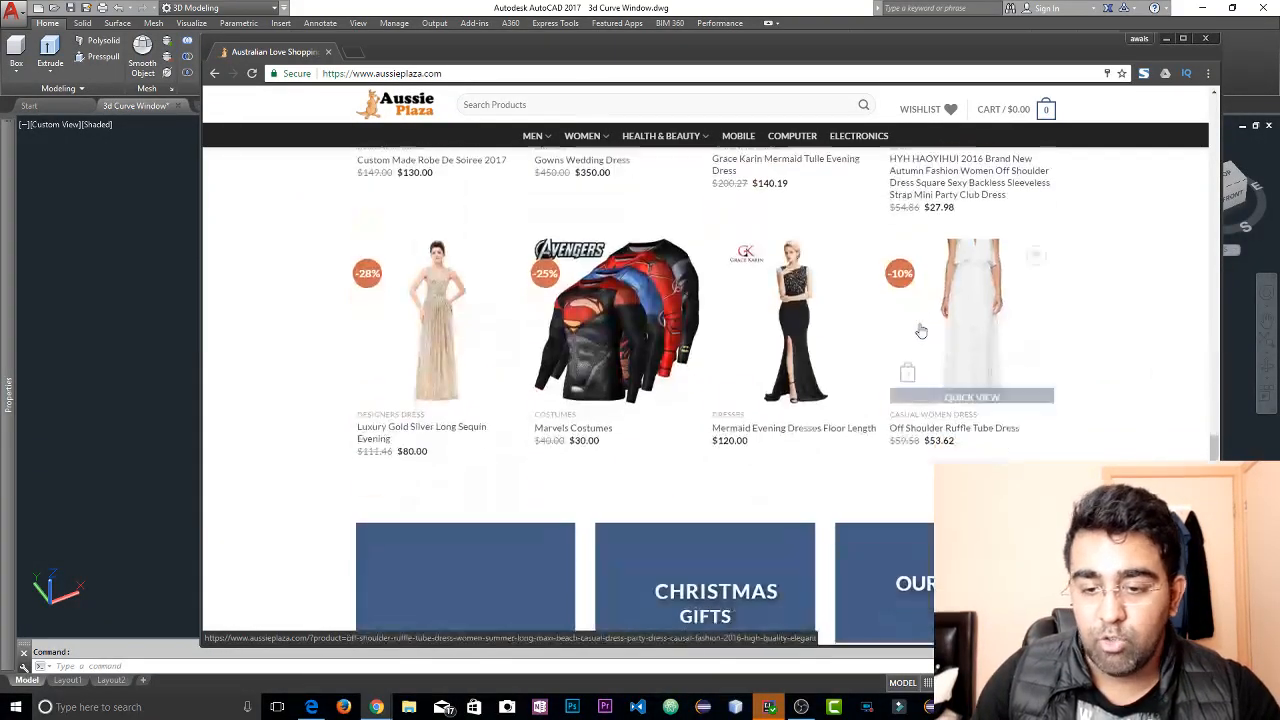
{"action": "scroll", "coordinate": [1073, 352], "scroll_direction": "up", "scroll_amount": 4}
{"action": "scroll", "coordinate": [1073, 352], "scroll_direction": "up", "scroll_amount": 10}
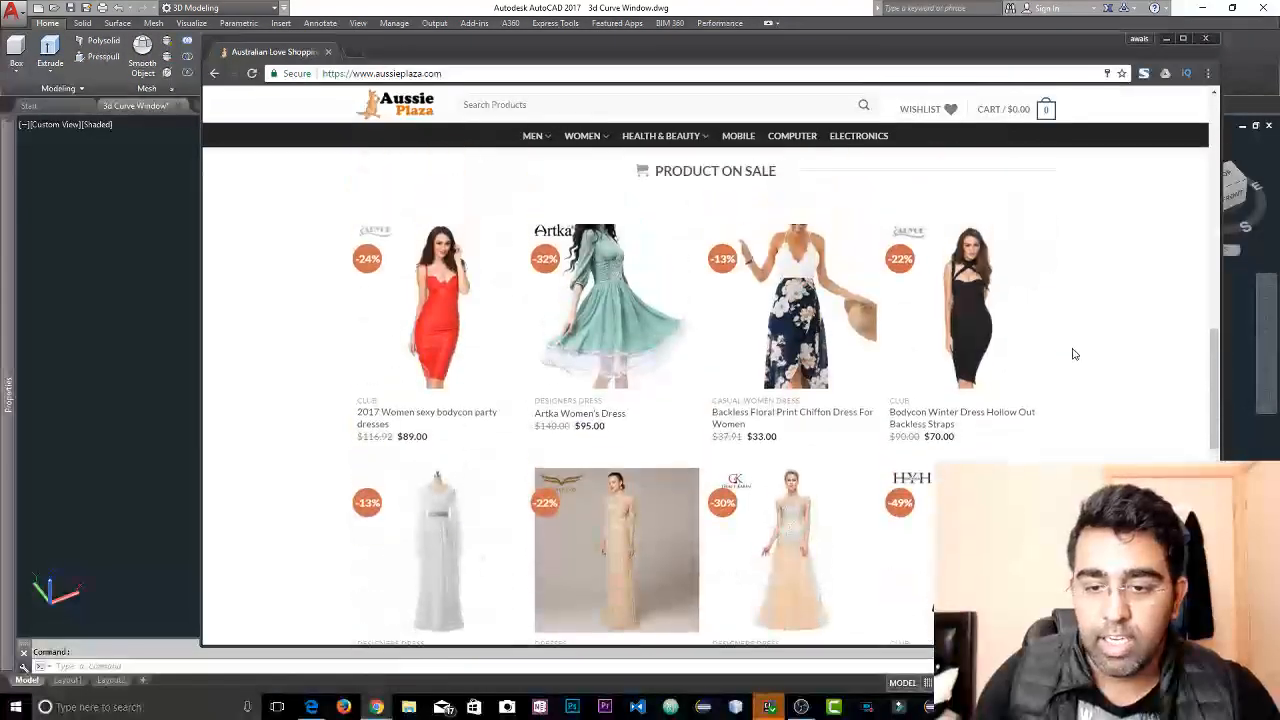
{"action": "scroll", "coordinate": [668, 489], "scroll_direction": "down", "scroll_amount": 3}
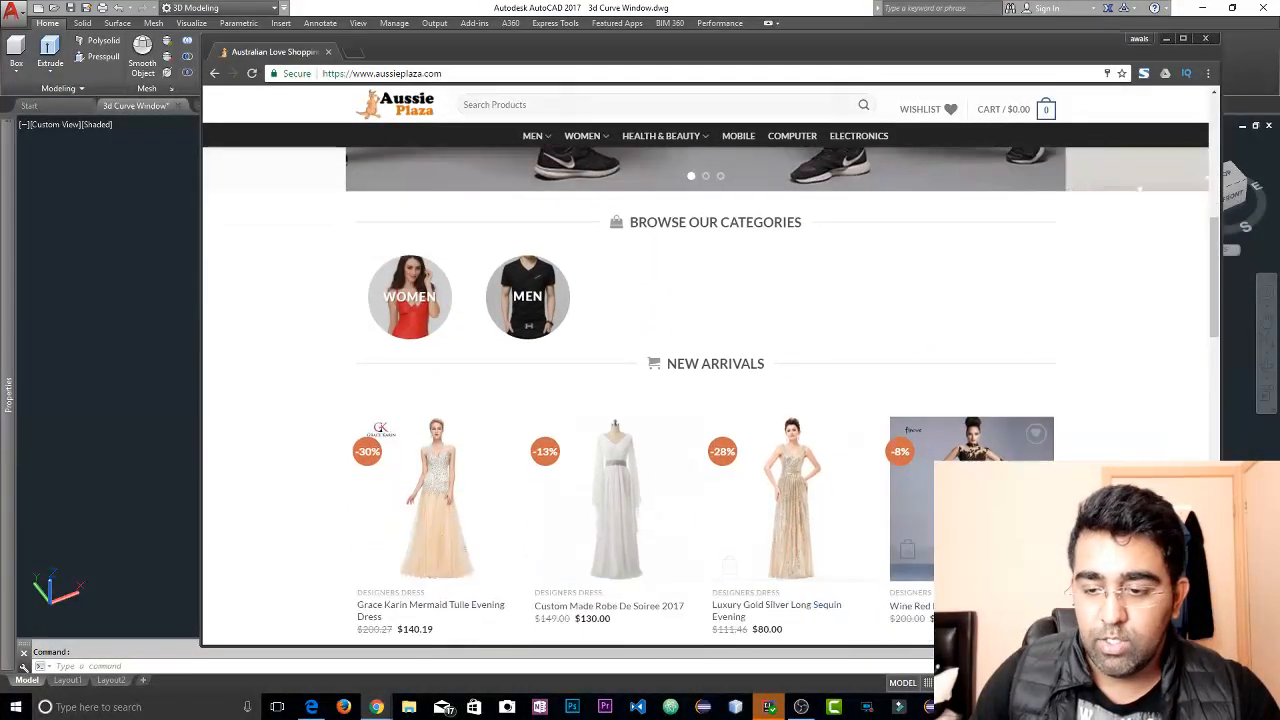
Open the Wine Red Evening Dresses product page and review its images, size options, description and related products
{"action": "left_click", "coordinate": [985, 515]}
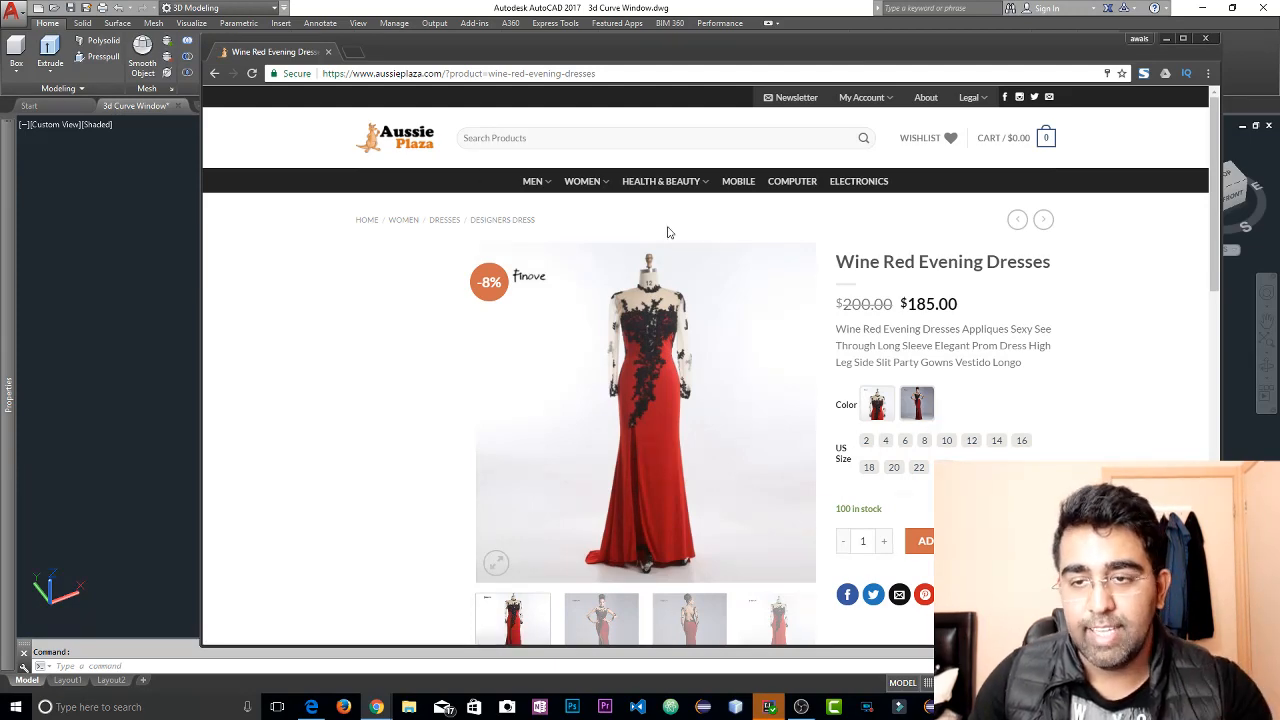
{"action": "scroll", "coordinate": [598, 255], "scroll_direction": "down", "scroll_amount": 3}
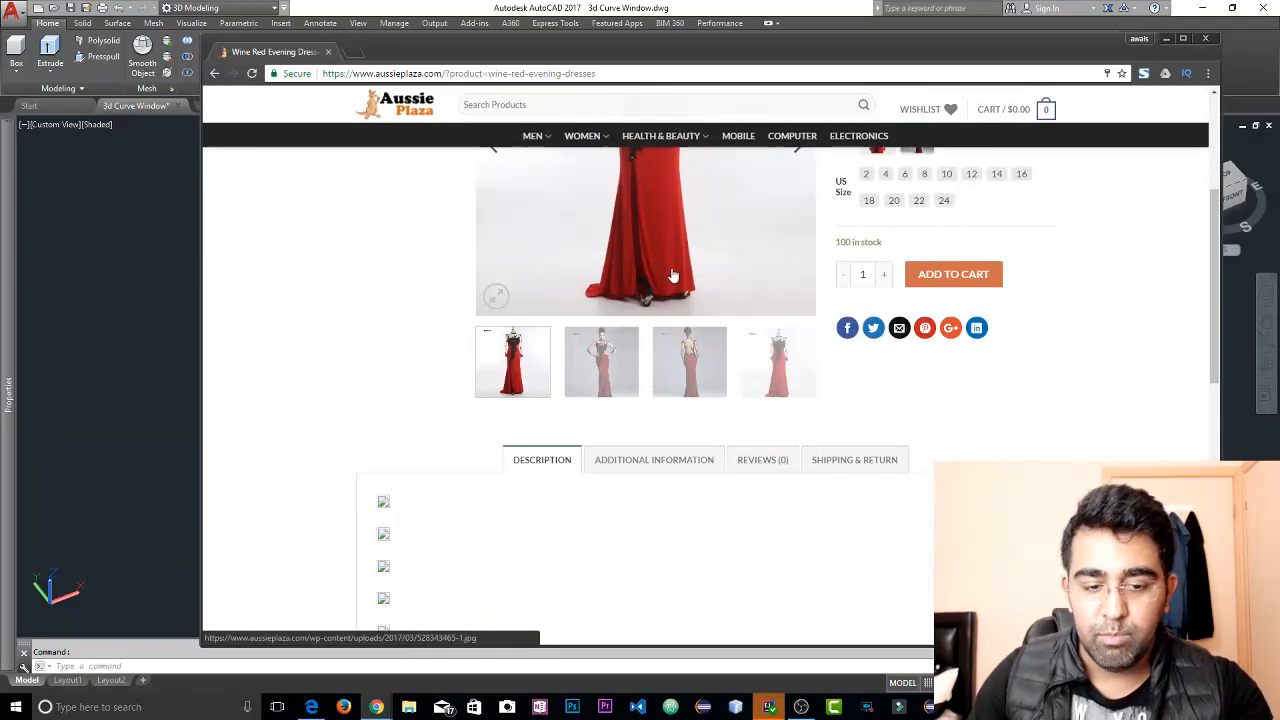
{"action": "scroll", "coordinate": [650, 270], "scroll_direction": "down", "scroll_amount": 2}
{"action": "scroll", "coordinate": [802, 323], "scroll_direction": "down", "scroll_amount": 5}
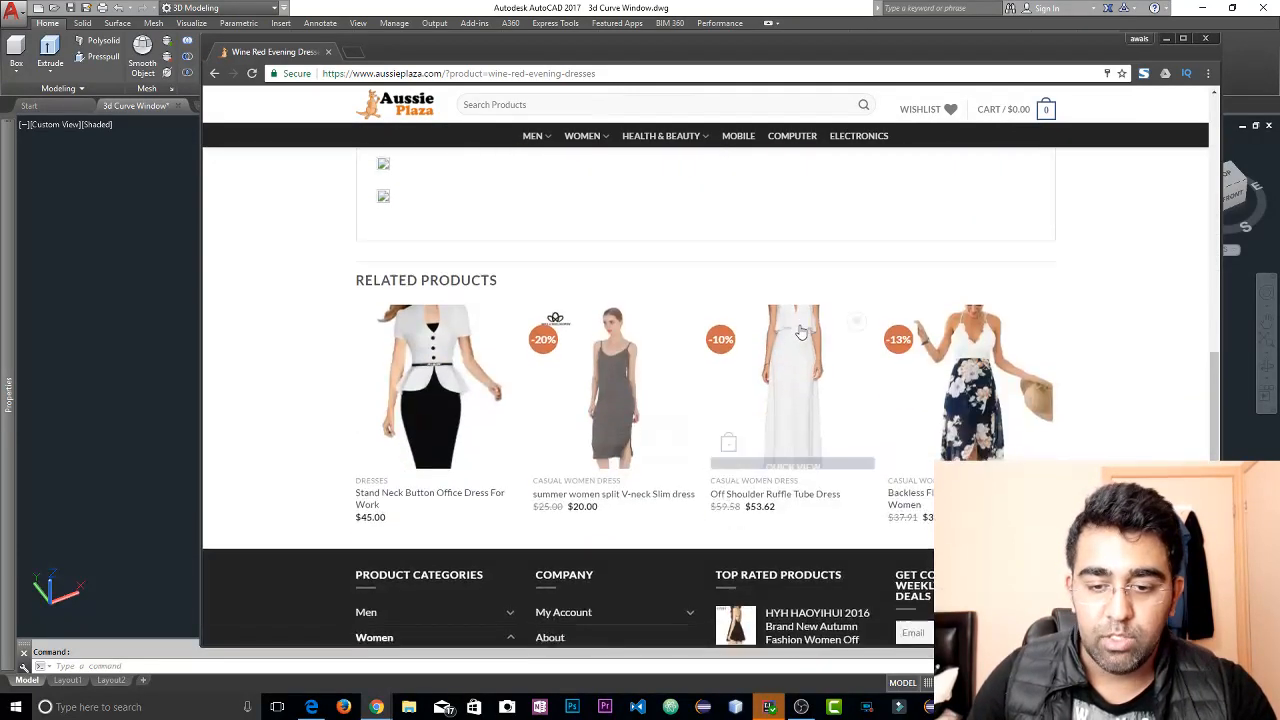
{"action": "scroll", "coordinate": [874, 366], "scroll_direction": "up", "scroll_amount": 4}
{"action": "scroll", "coordinate": [760, 355], "scroll_direction": "up", "scroll_amount": 4}
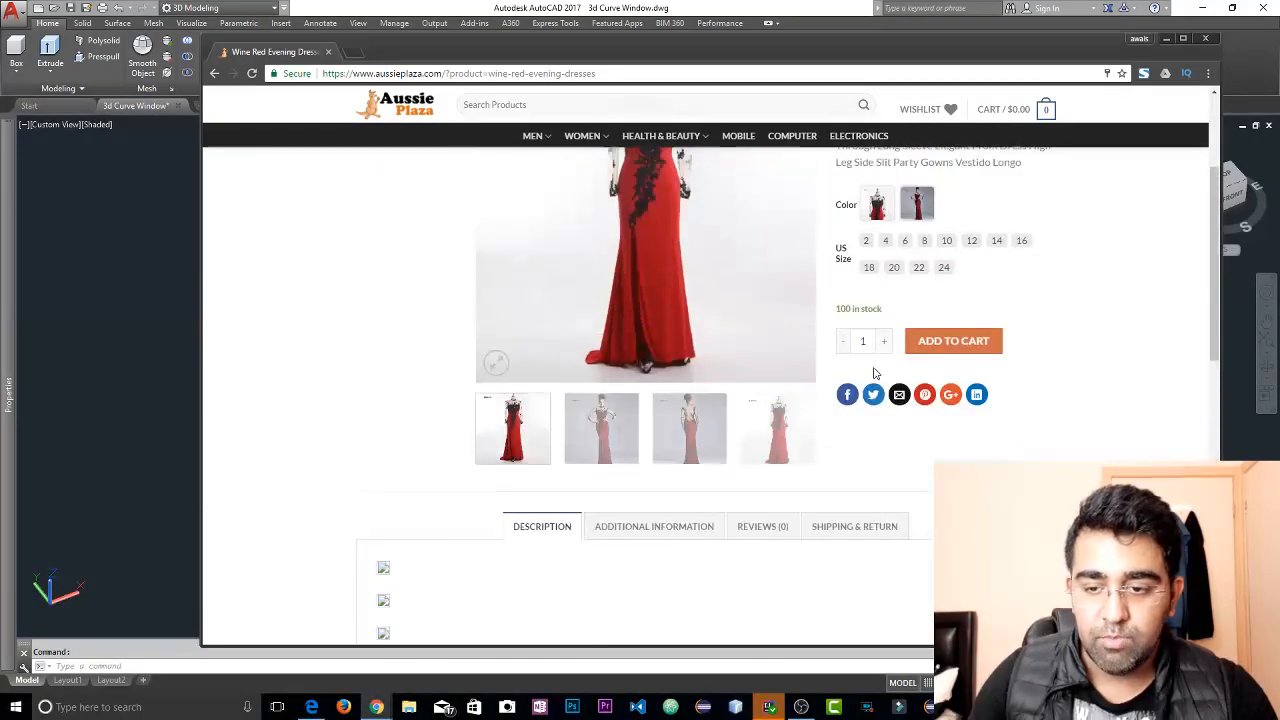
{"action": "scroll", "coordinate": [657, 343], "scroll_direction": "up", "scroll_amount": 2}
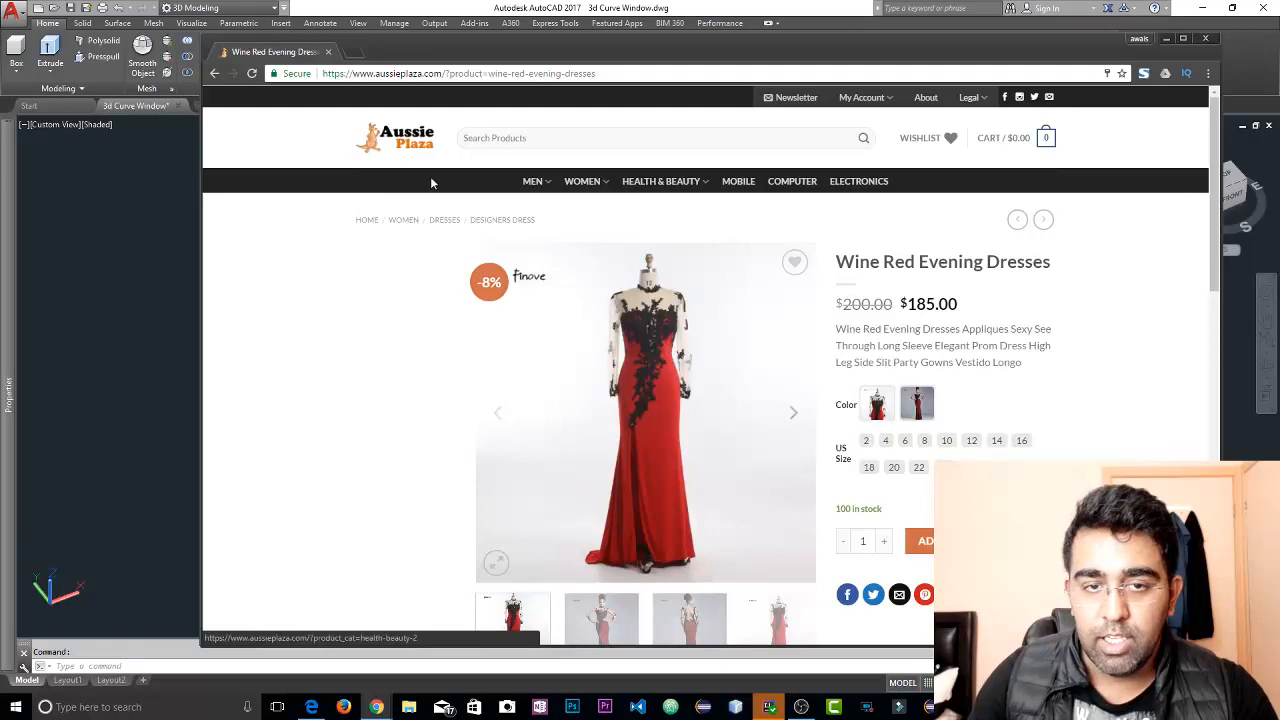
Close the browser and quit AutoCAD without saving changes to 3d Curve Window.dwg, returning to the Revit project
{"action": "left_click", "coordinate": [1207, 42]}
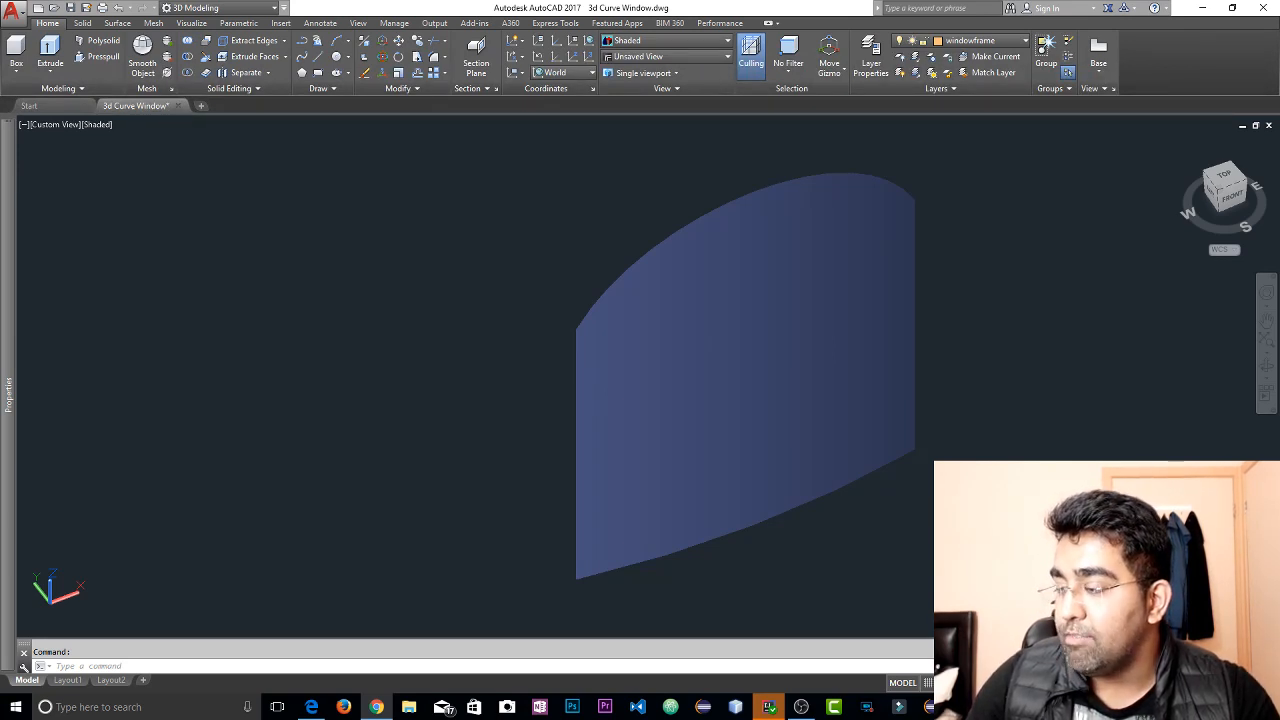
{"action": "left_click", "coordinate": [1262, 8]}
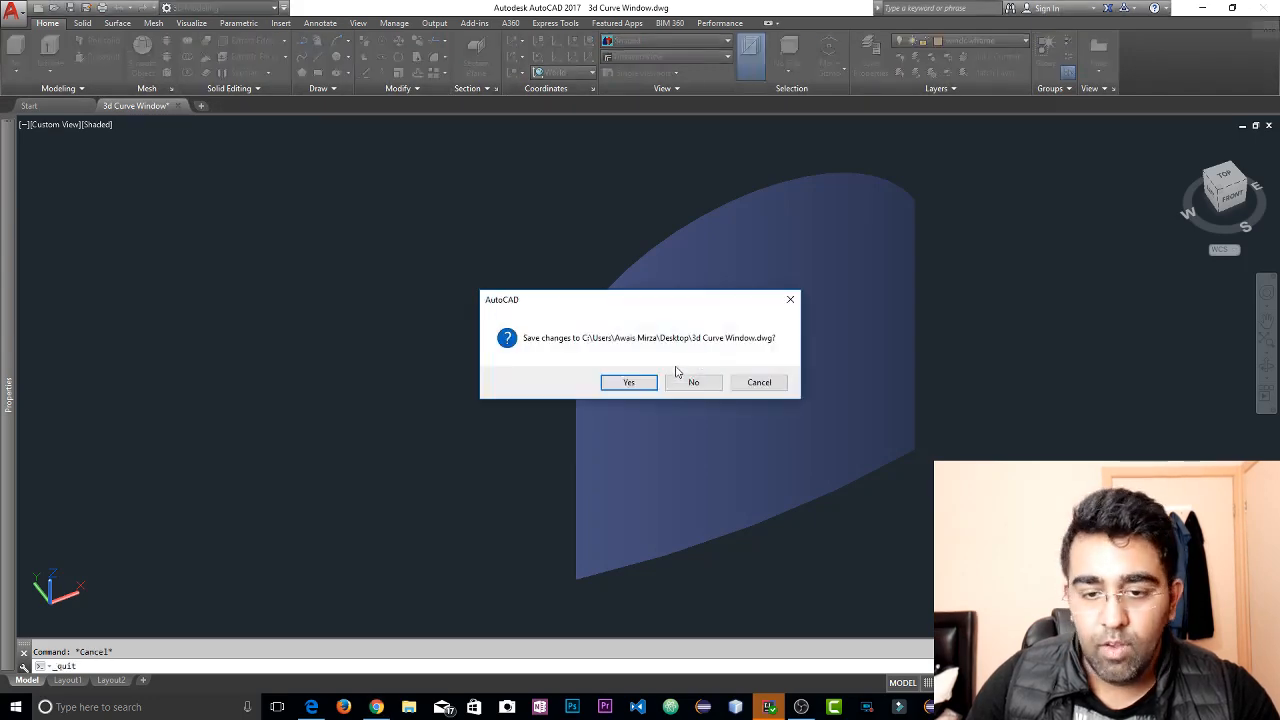
{"action": "left_click", "coordinate": [693, 382]}
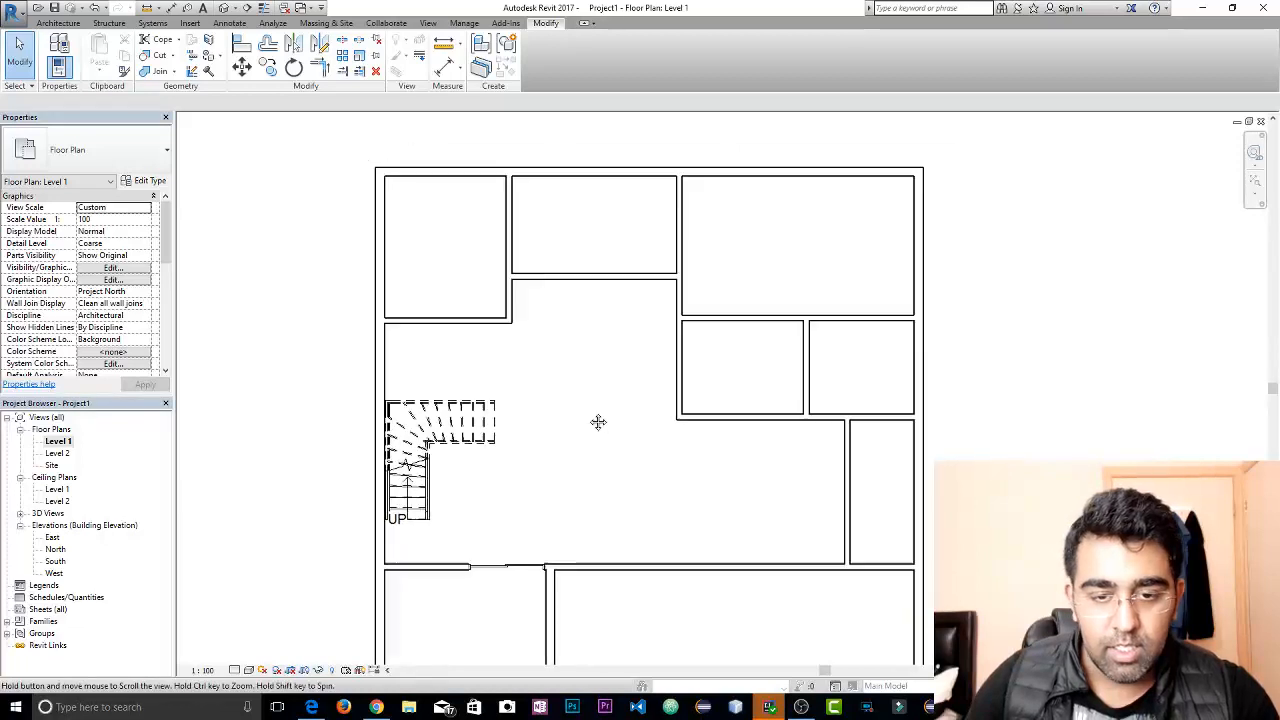
Inspect the house in the Level 1 floor plan and the 3D view, and select the interior partition that rises above the other walls
{"action": "middle_click_drag", "start_coordinate": [598, 422], "coordinate": [549, 409]}
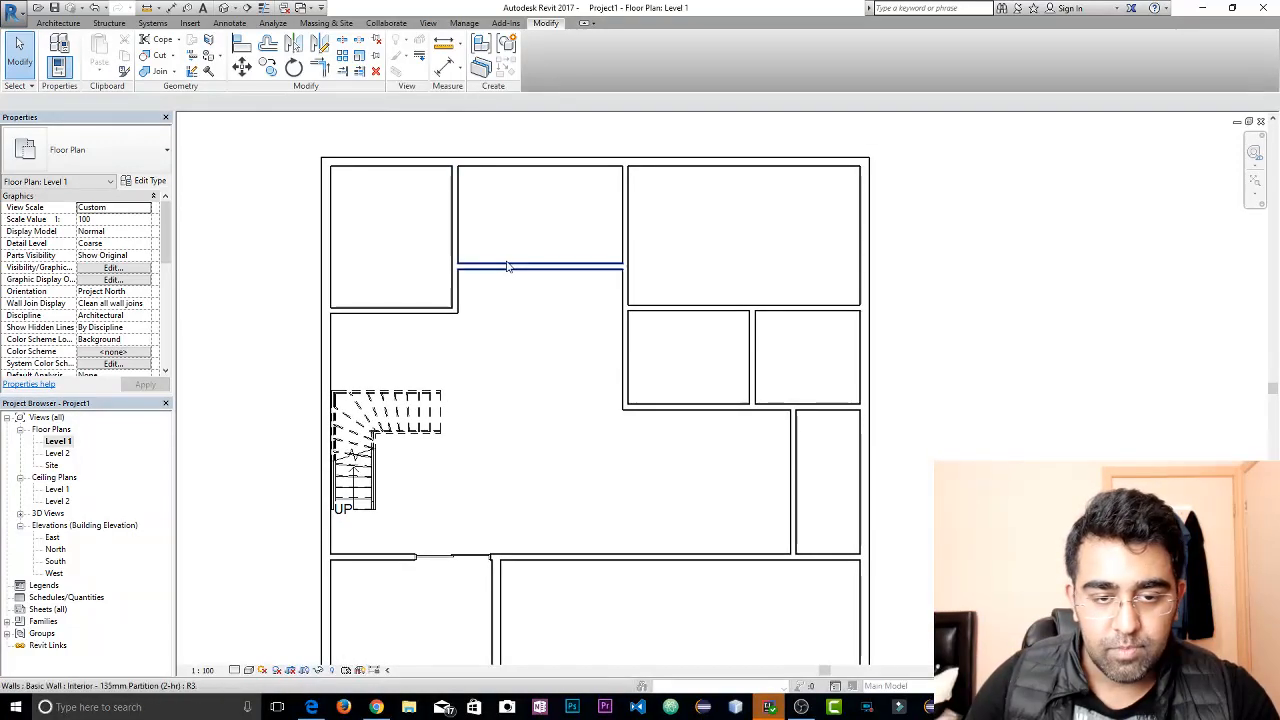
{"action": "left_click", "coordinate": [64, 24]}
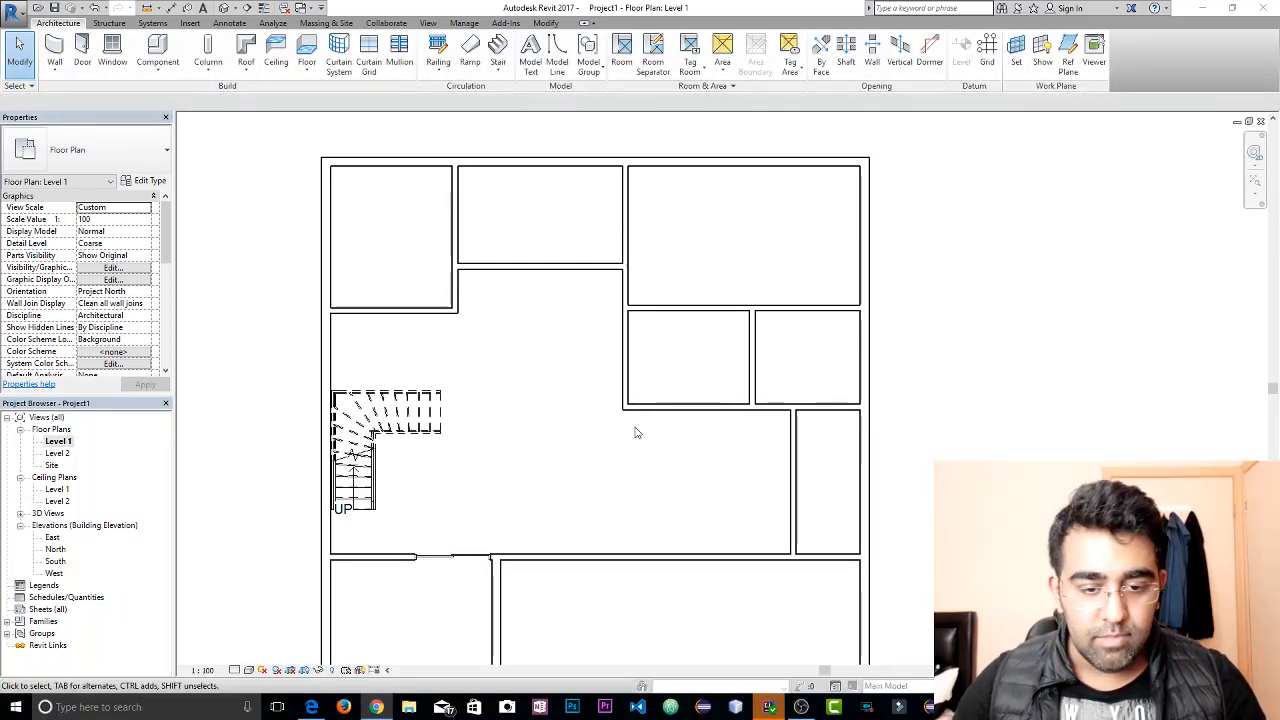
{"action": "middle_click_drag", "start_coordinate": [554, 423], "coordinate": [617, 351]}
{"action": "scroll", "coordinate": [579, 392], "scroll_direction": "down", "scroll_amount": 1}
{"action": "scroll", "coordinate": [586, 437], "scroll_direction": "down", "scroll_amount": 3}
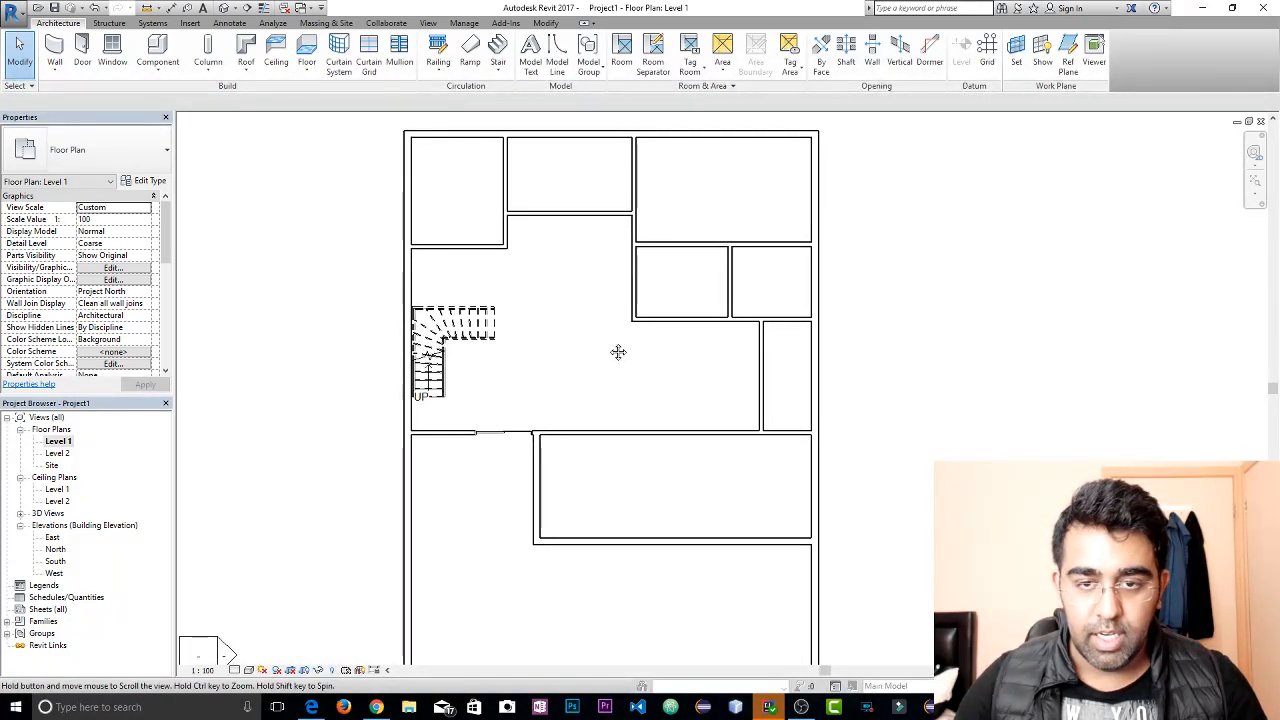
{"action": "left_click", "coordinate": [236, 8]}
{"action": "middle_click_drag", "start_coordinate": [702, 327], "coordinate": [814, 358], "text": "shift"}
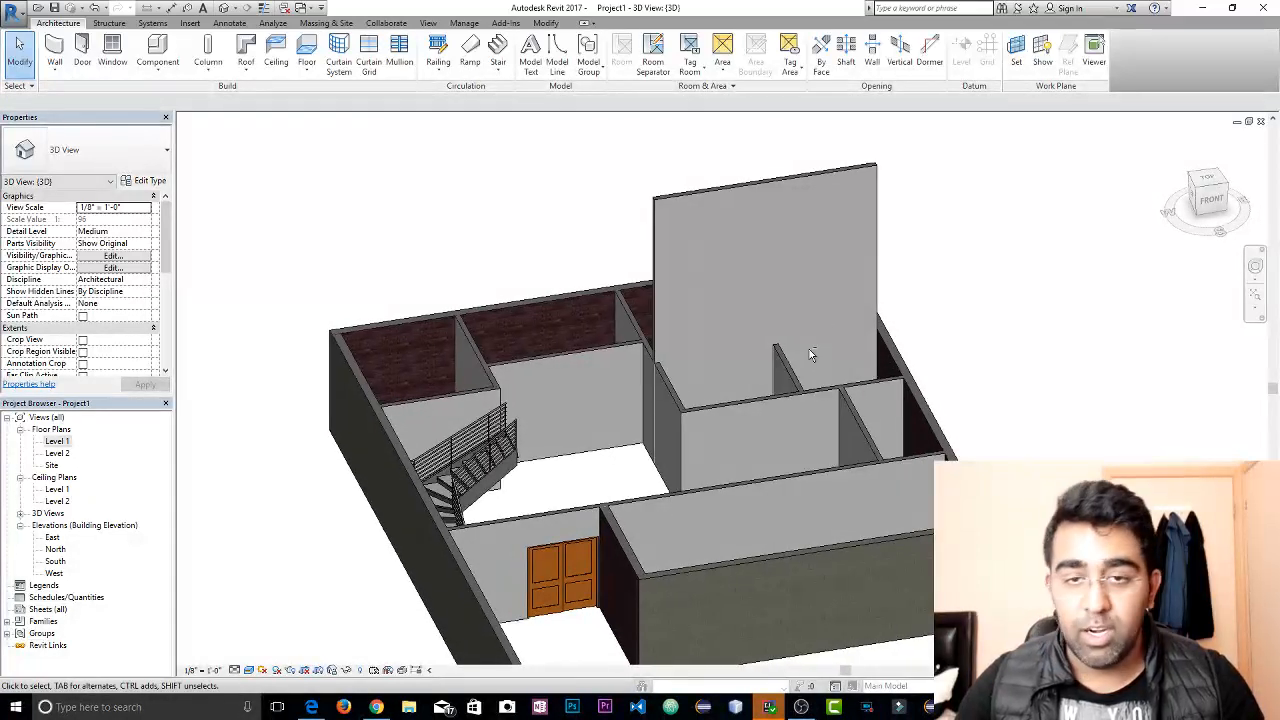
{"action": "left_click", "coordinate": [857, 168]}
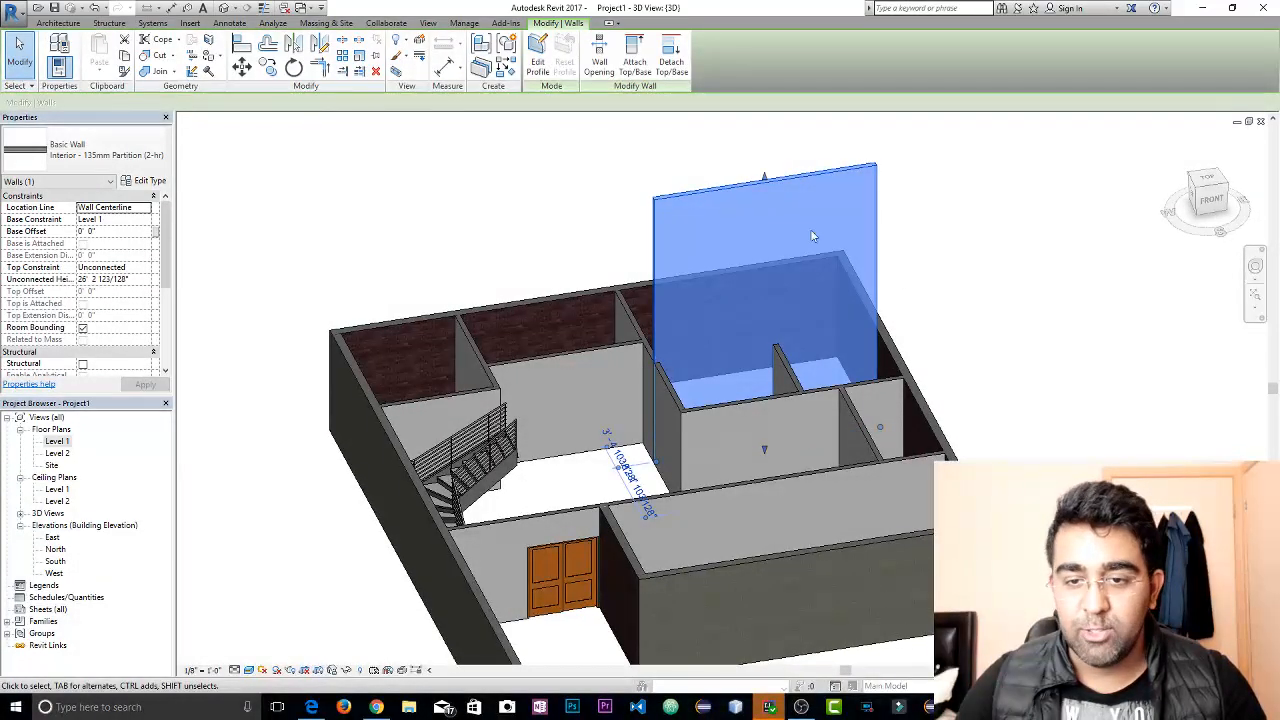
In the East elevation, set the top constraint of the overly tall interior partition wall to Level 2
{"action": "left_click", "coordinate": [65, 540]}
{"action": "double_click", "coordinate": [58, 539]}
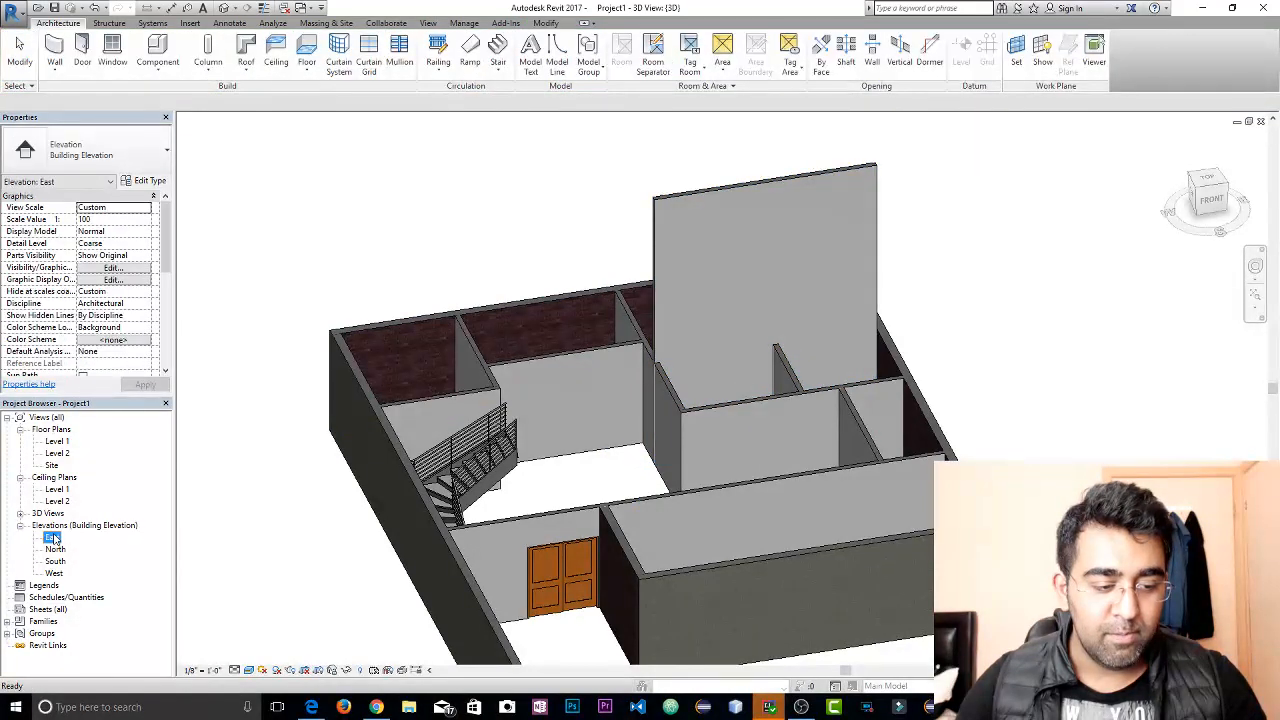
{"action": "left_click", "coordinate": [795, 349]}
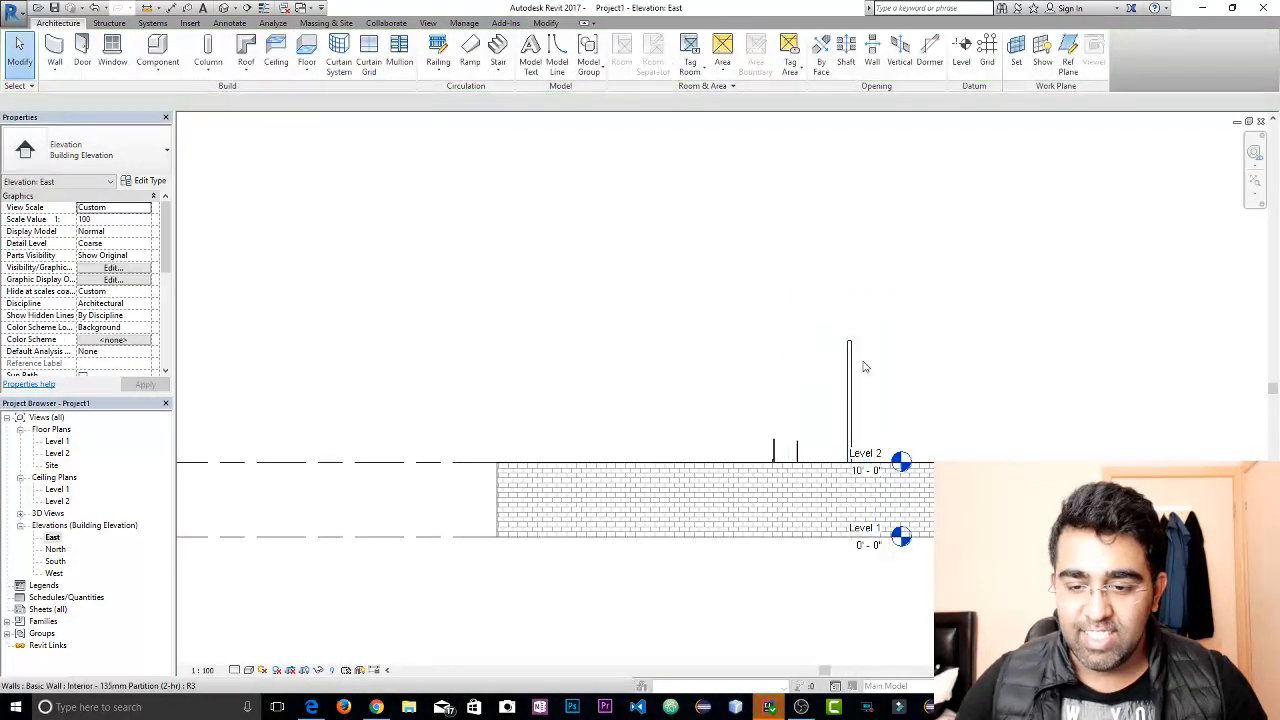
{"action": "left_click", "coordinate": [850, 366]}
{"action": "left_click", "coordinate": [110, 268]}
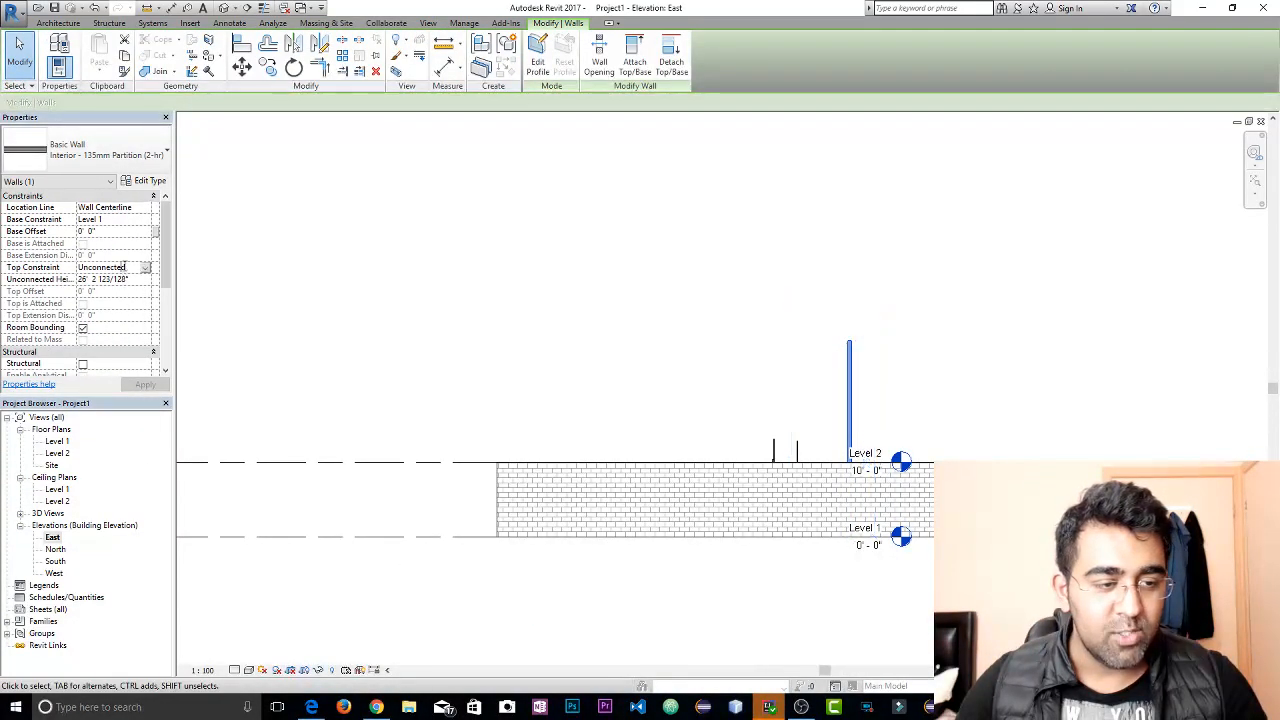
{"action": "left_click", "coordinate": [146, 267]}
{"action": "left_click", "coordinate": [131, 300]}
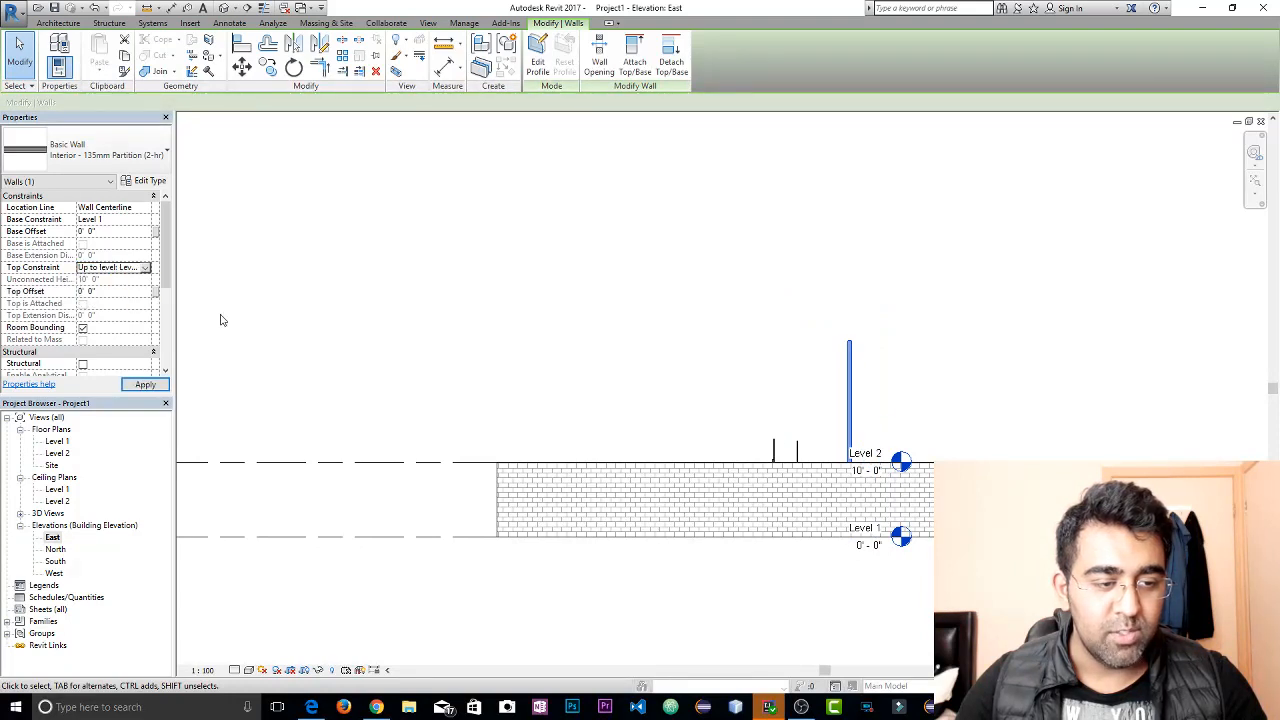
{"action": "left_click", "coordinate": [501, 355]}
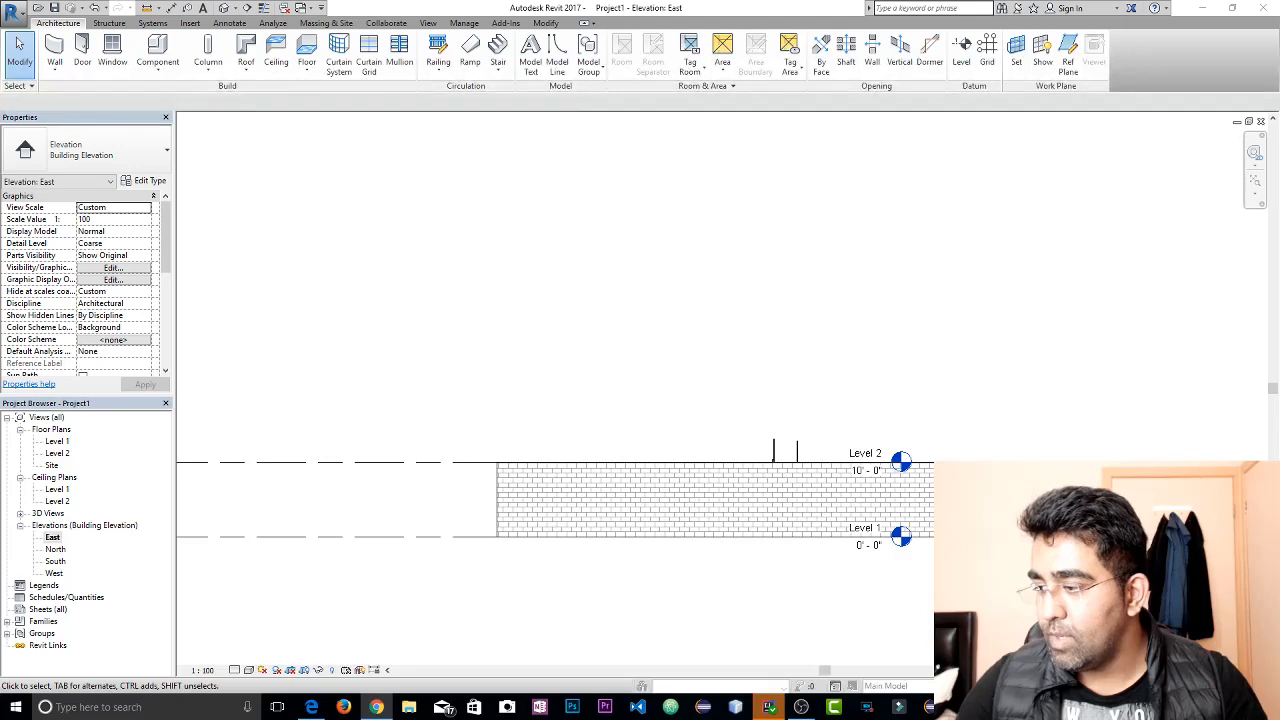
Open the Level 1 floor plan
{"action": "double_click", "coordinate": [60, 441]}
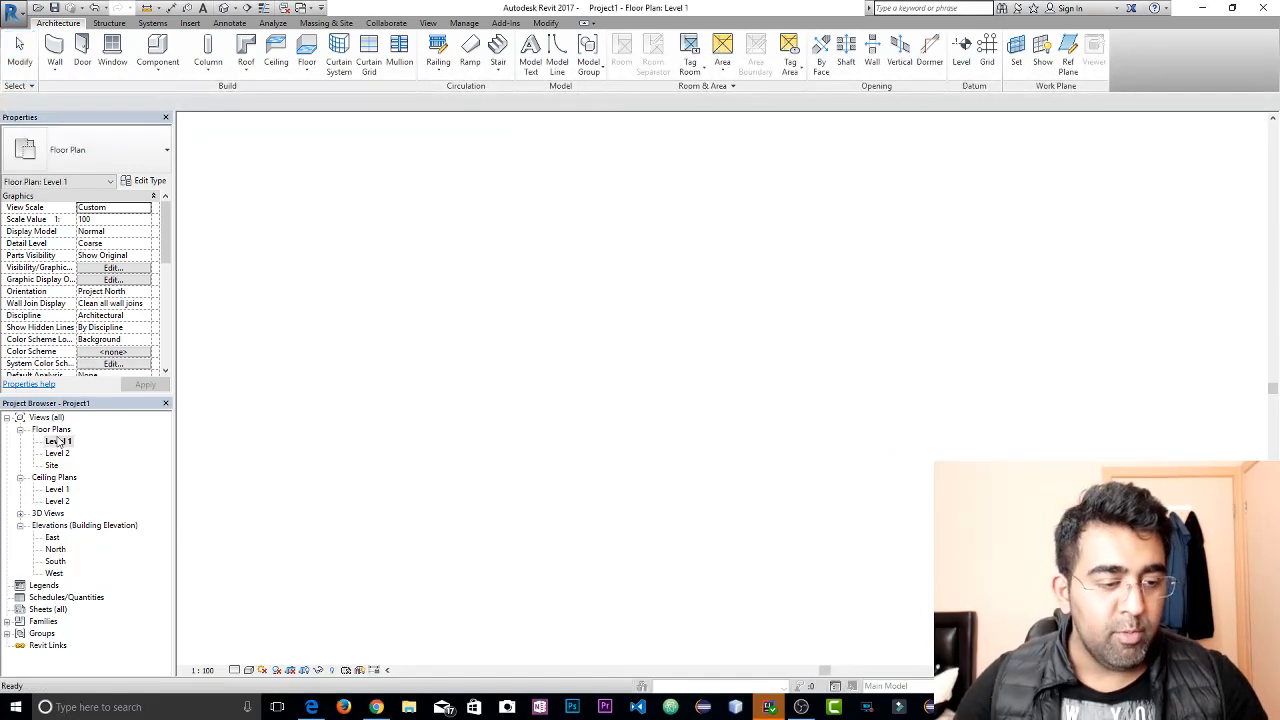